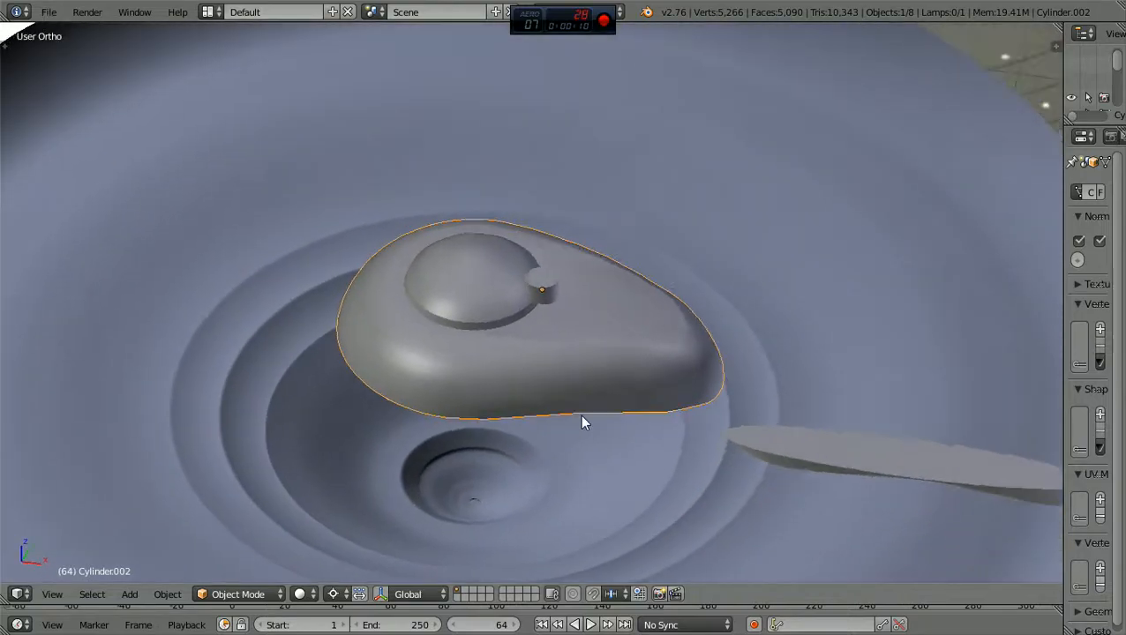
In front view, set the origin of the teardrop-shaped bridge module to the centre of its geometry
key(KP_1)
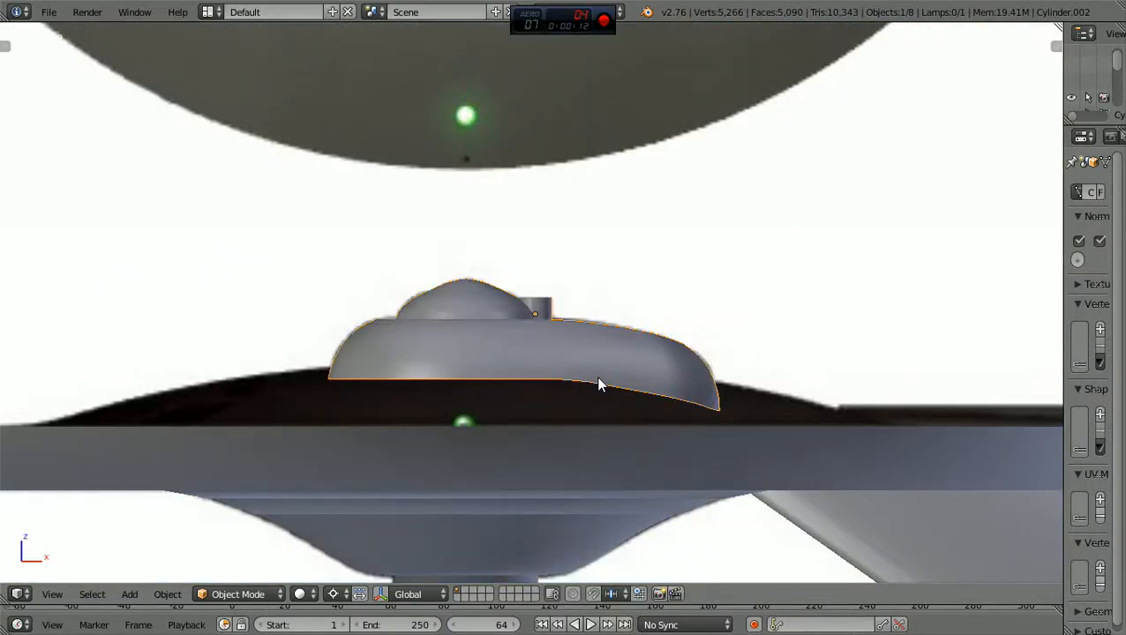
click(166, 594)
mouse_move(187, 516)
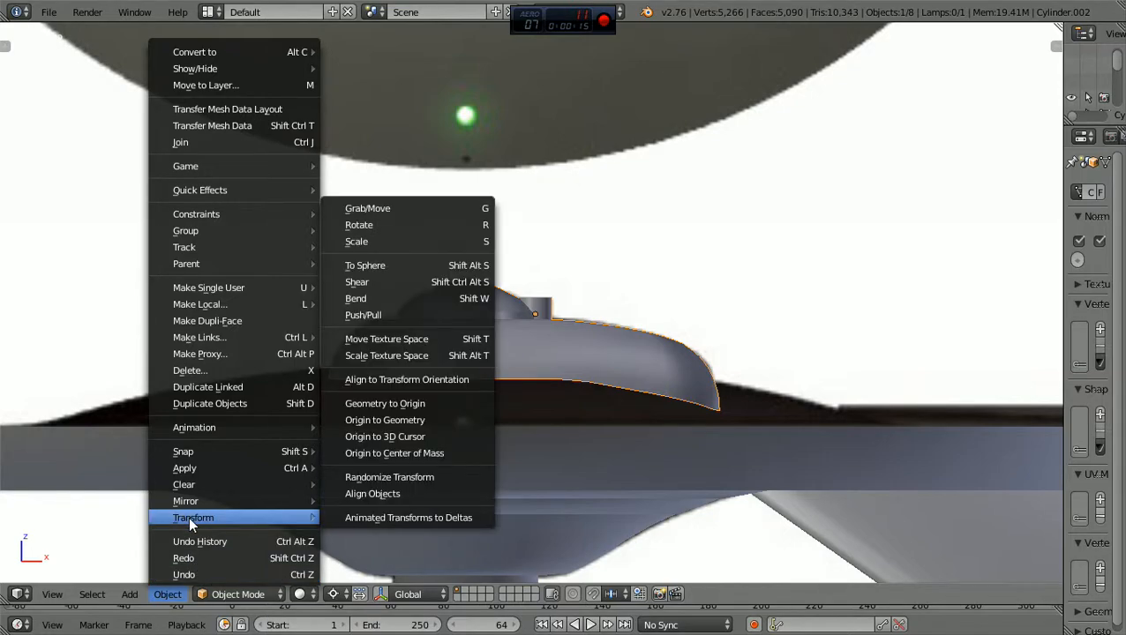
click(415, 424)
scroll(414, 424, down, 2)
scroll(414, 423, up, 2)
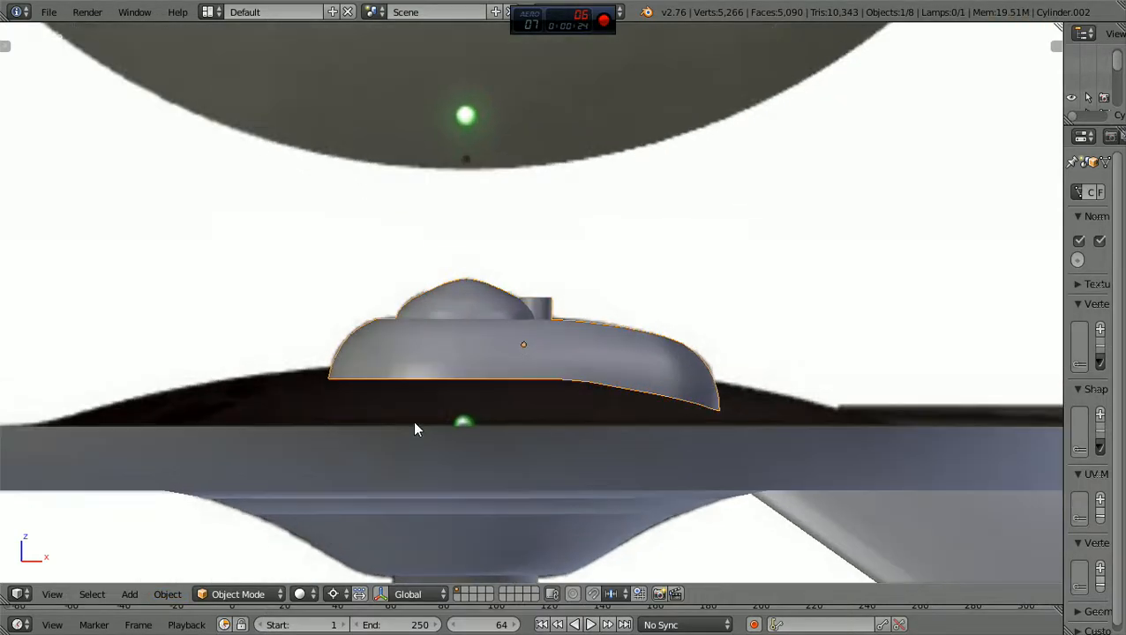
scroll(414, 424, down, 1)
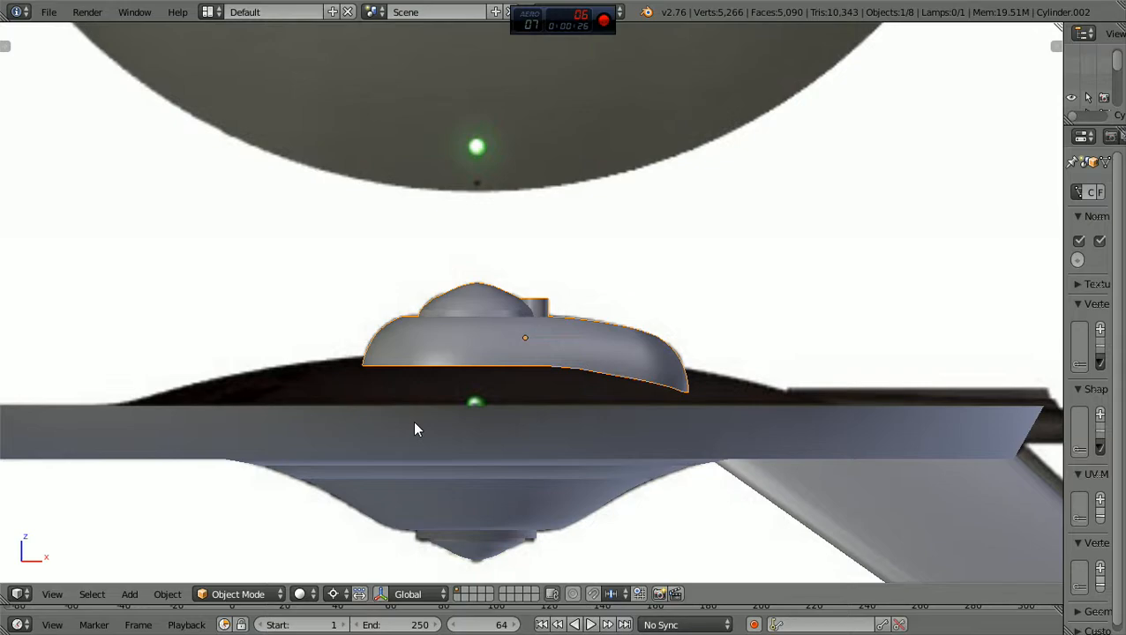
Select the saucer hull instead of the bridge module and enter Edit Mode on its mesh from the top view
key(a)
scroll(454, 386, down, 2)
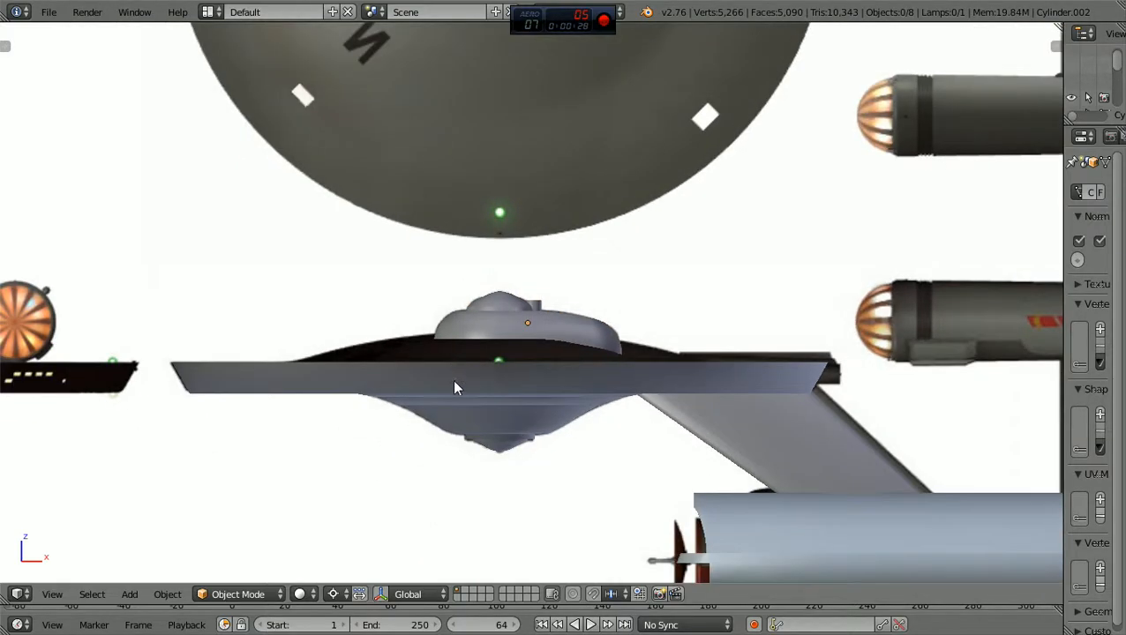
right_click(456, 388)
scroll(457, 388, up, 1)
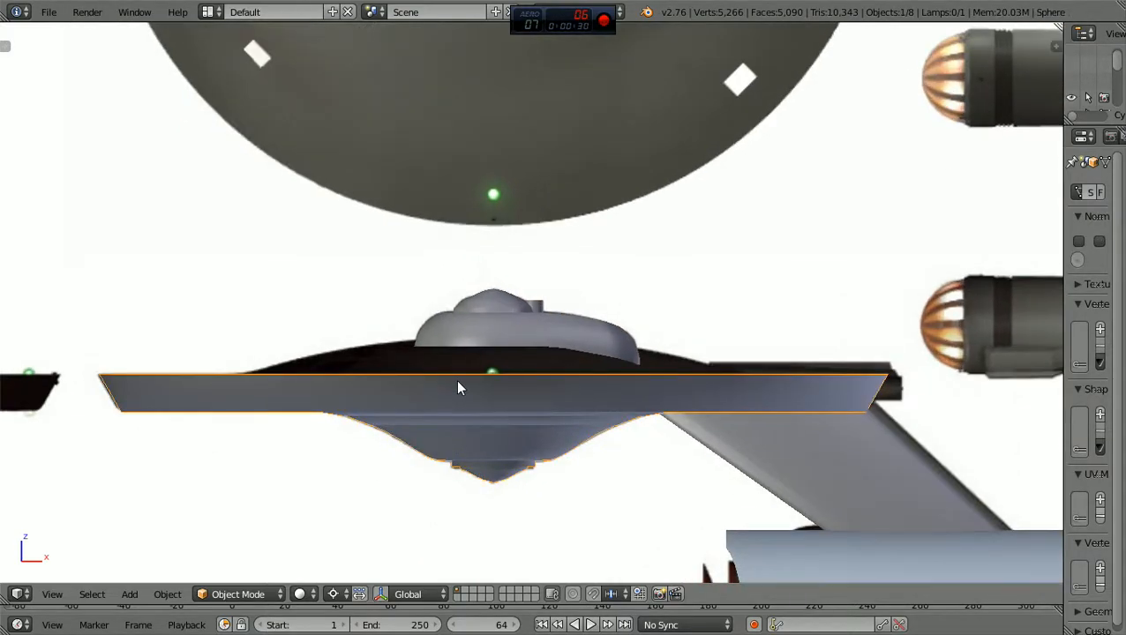
key(KP_7)
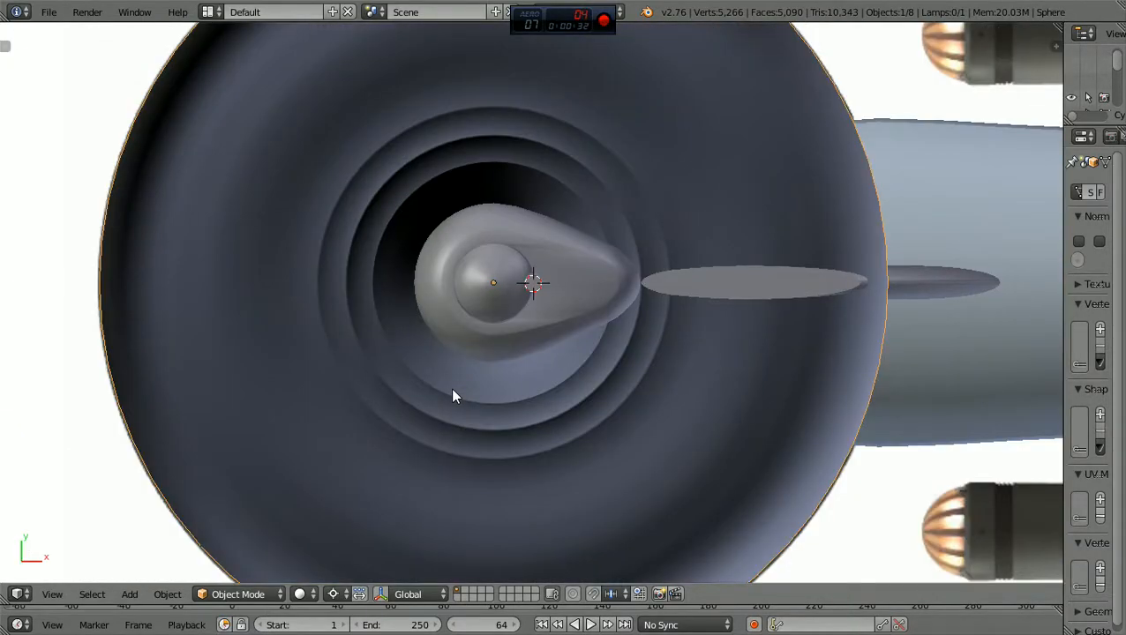
scroll(451, 396, down, 3)
middle_drag(452, 397, 479, 306)
scroll(478, 306, up, 2)
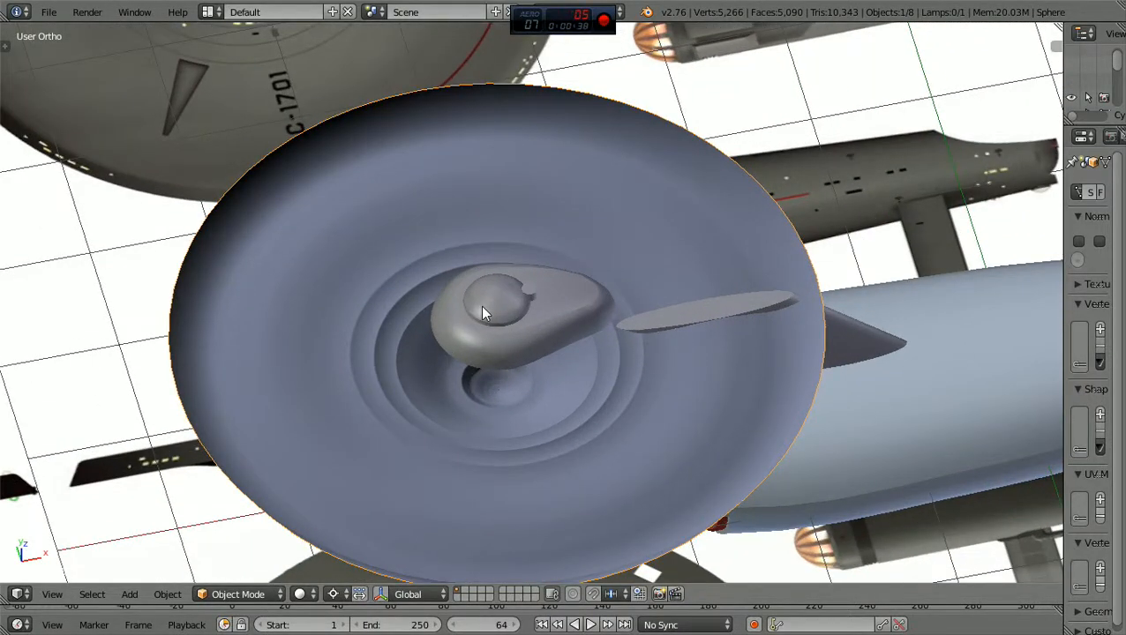
key(KP_7)
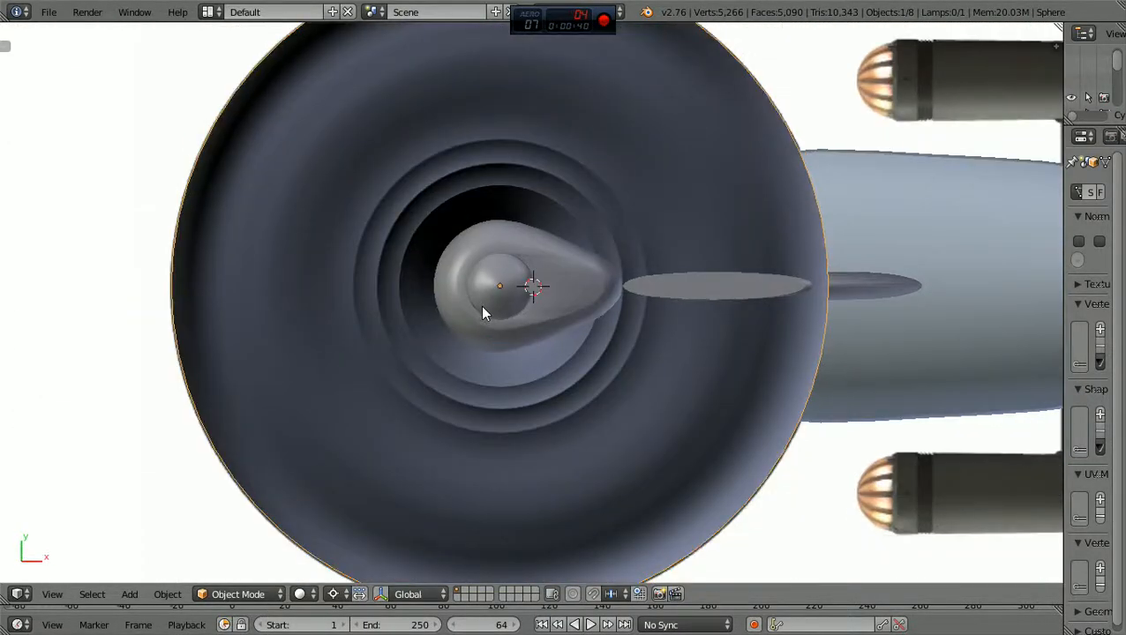
click(279, 594)
click(265, 556)
scroll(520, 427, down, 3)
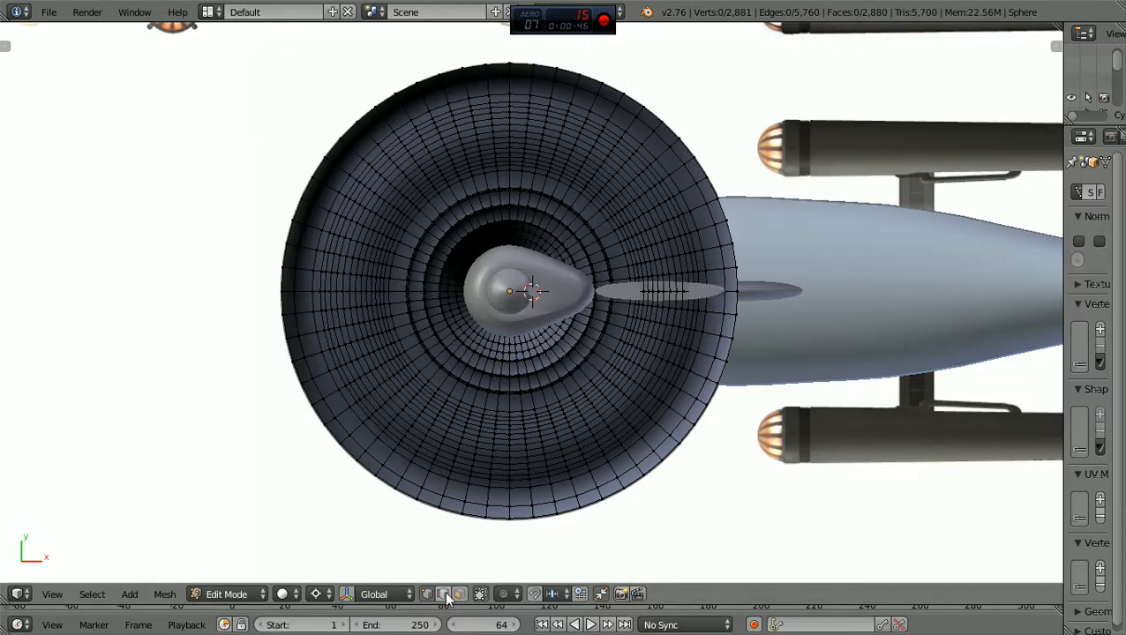
Examine the saucer mesh and the surrounding scene objects from several angles
middle_drag(608, 522, 533, 386)
scroll(532, 386, up, 2)
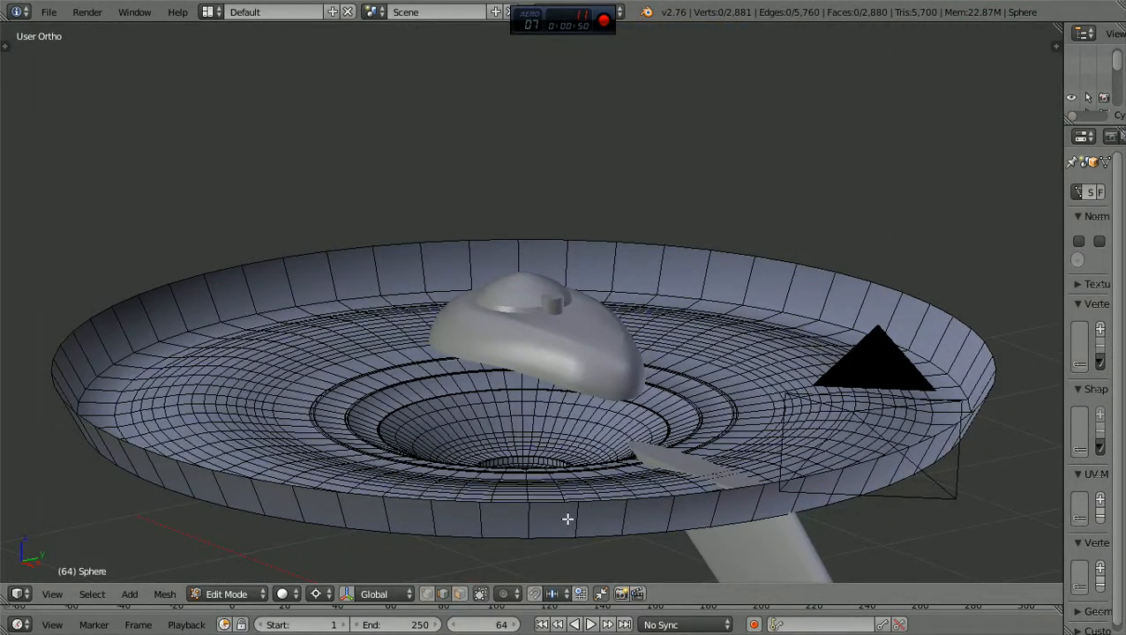
middle_drag(586, 547, 474, 287)
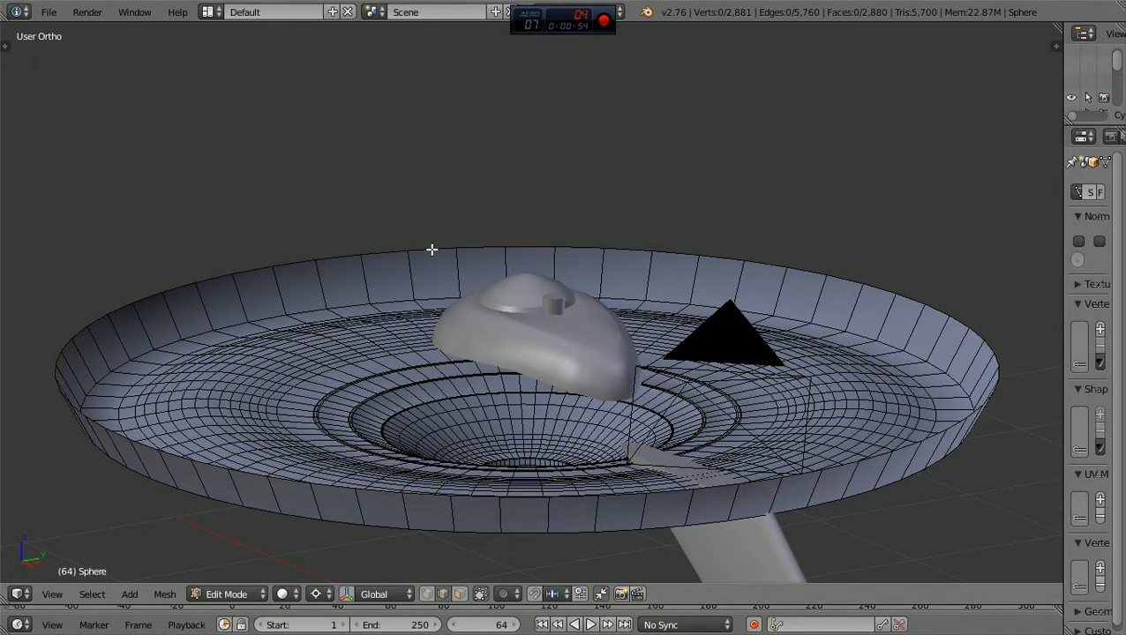
scroll(432, 250, down, 3)
middle_drag(433, 251, 937, 297)
scroll(511, 278, down, 1)
scroll(510, 278, down, 5)
scroll(937, 297, up, 1)
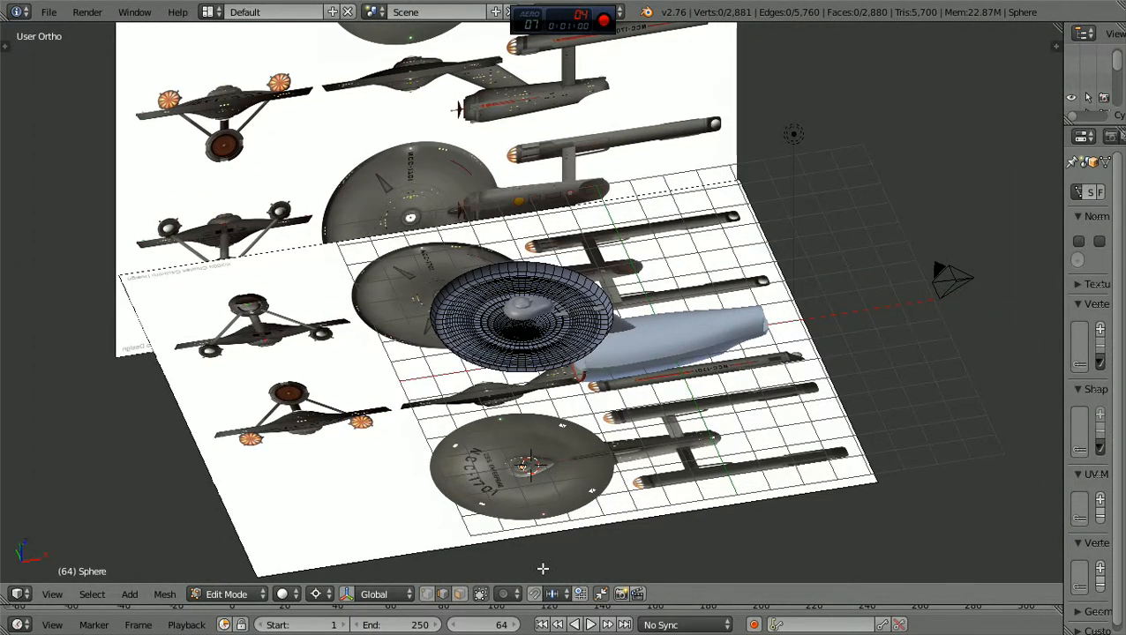
Return to Object Mode and delete the camera from the scene
click(268, 596)
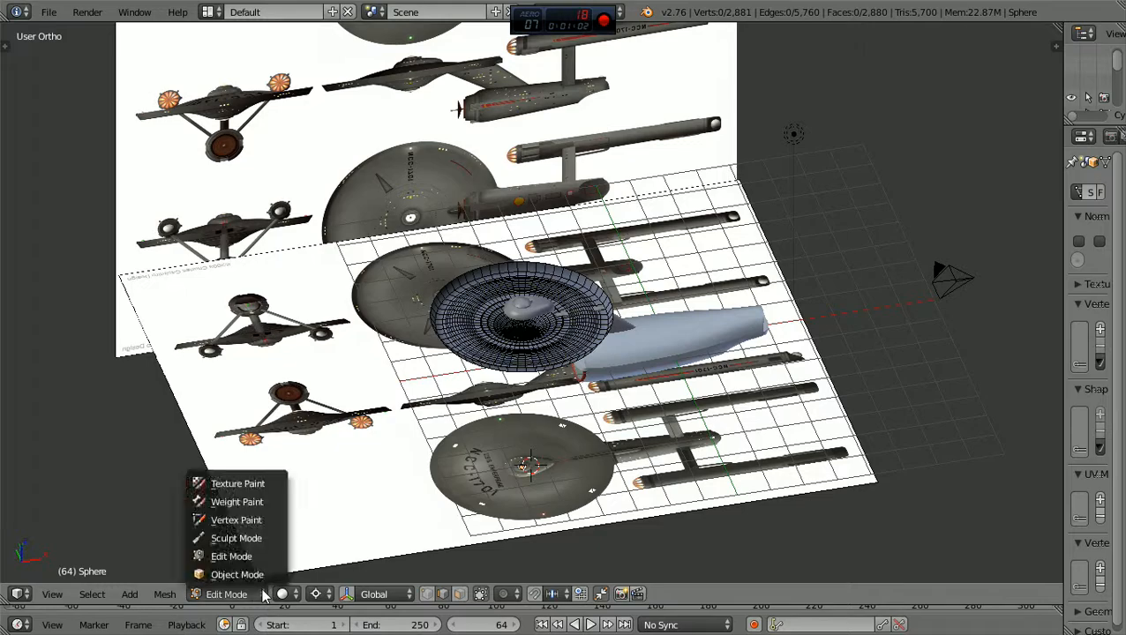
click(238, 572)
scroll(706, 490, up, 2)
scroll(706, 489, down, 3)
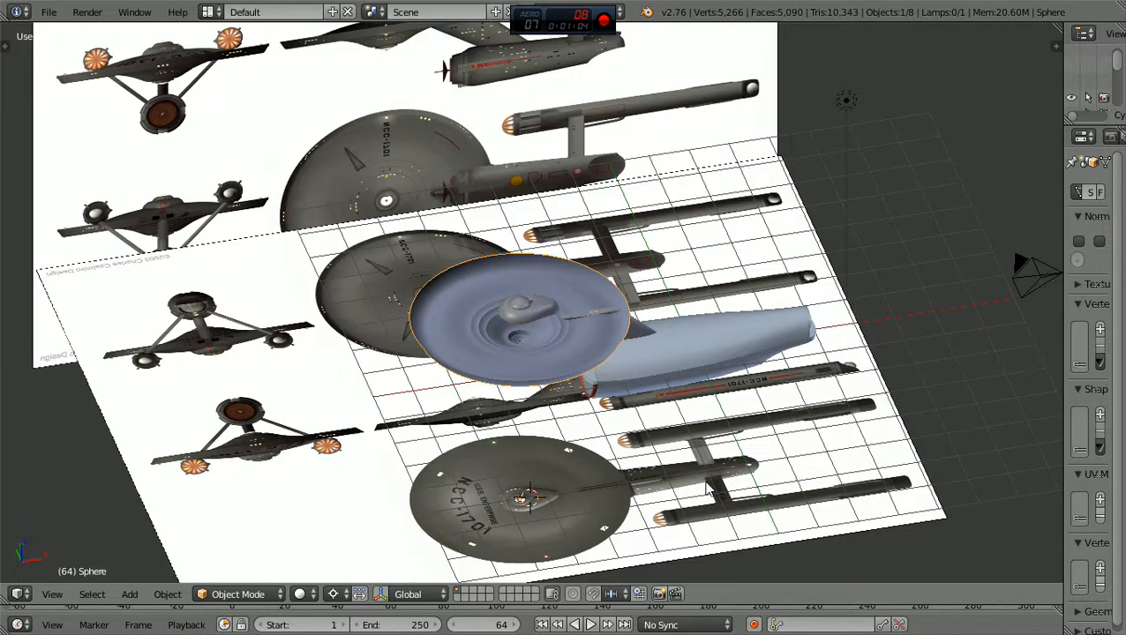
key(a)
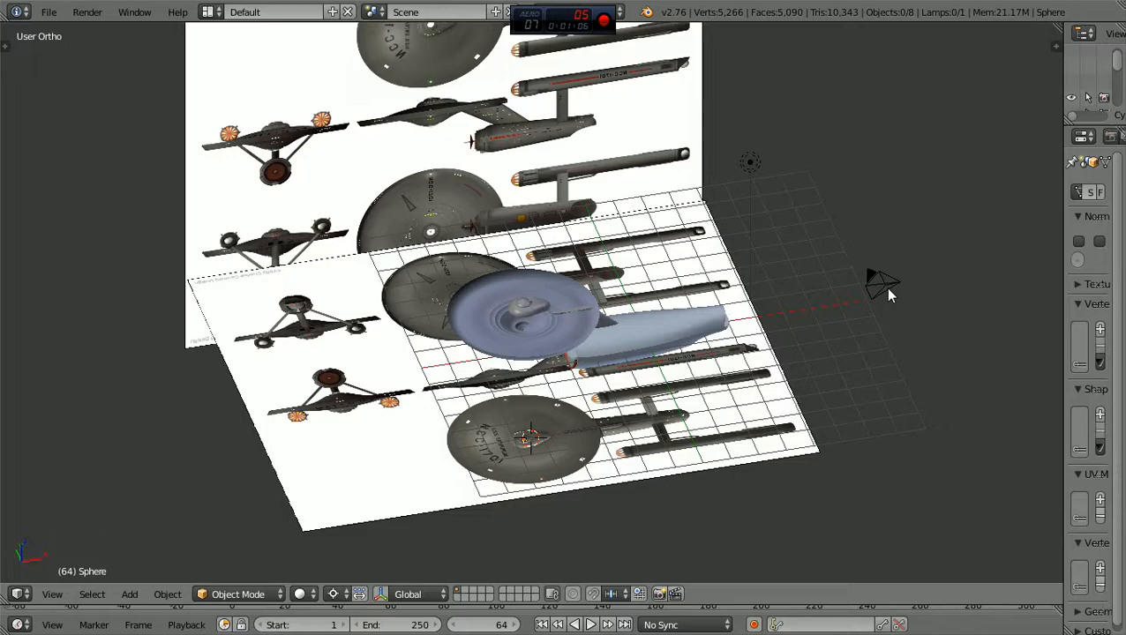
right_click(886, 287)
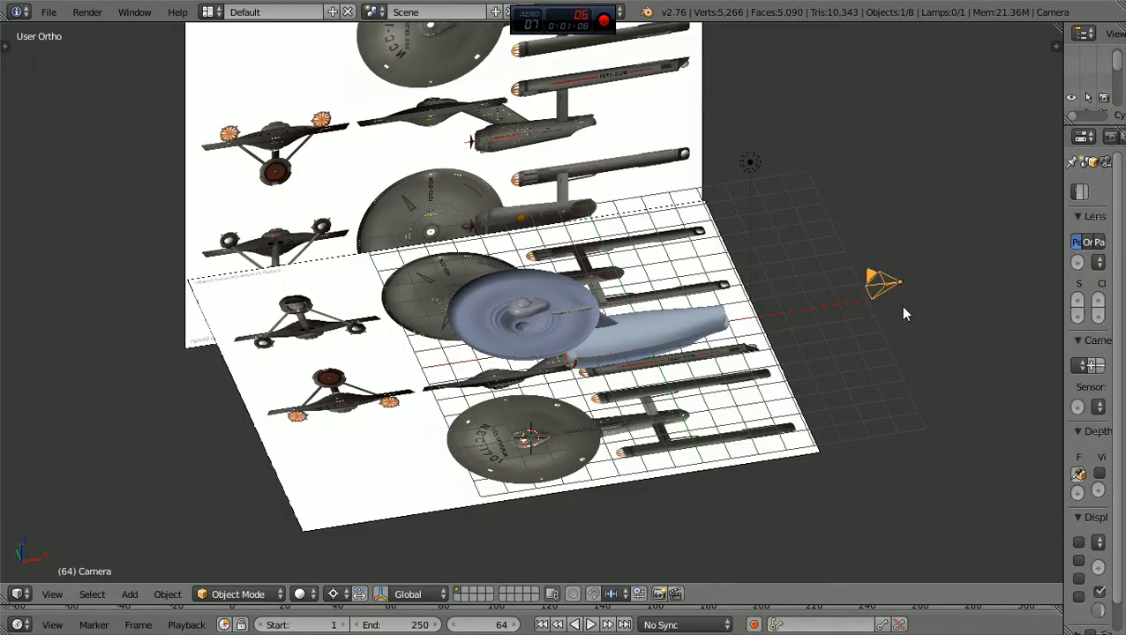
middle_drag(900, 310, 863, 286)
scroll(864, 289, up, 4)
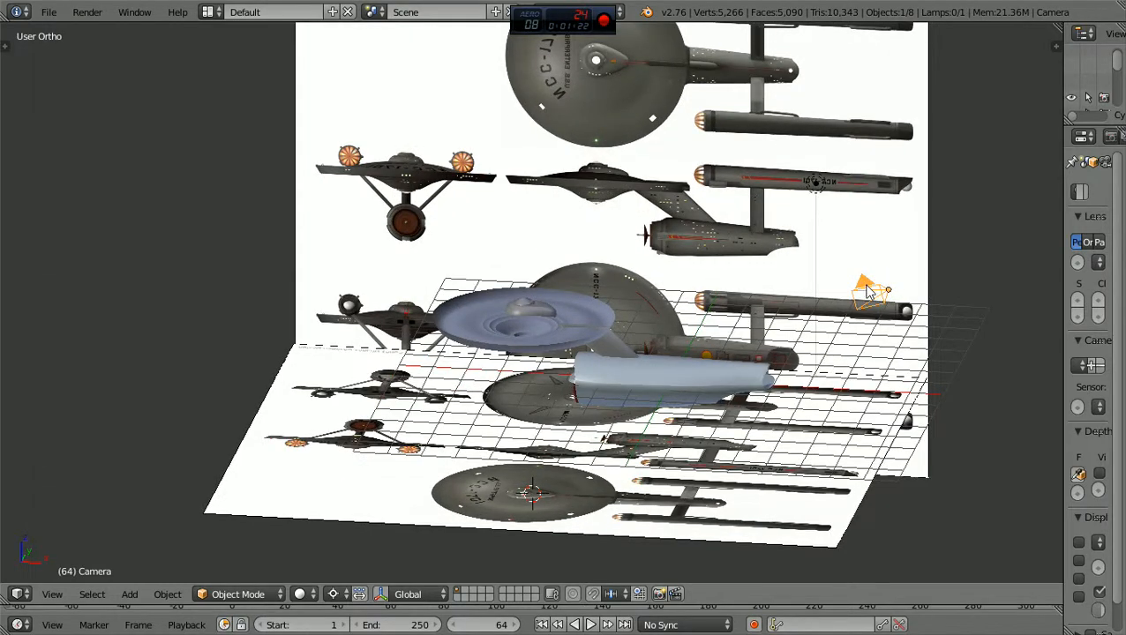
key(x)
click(820, 400)
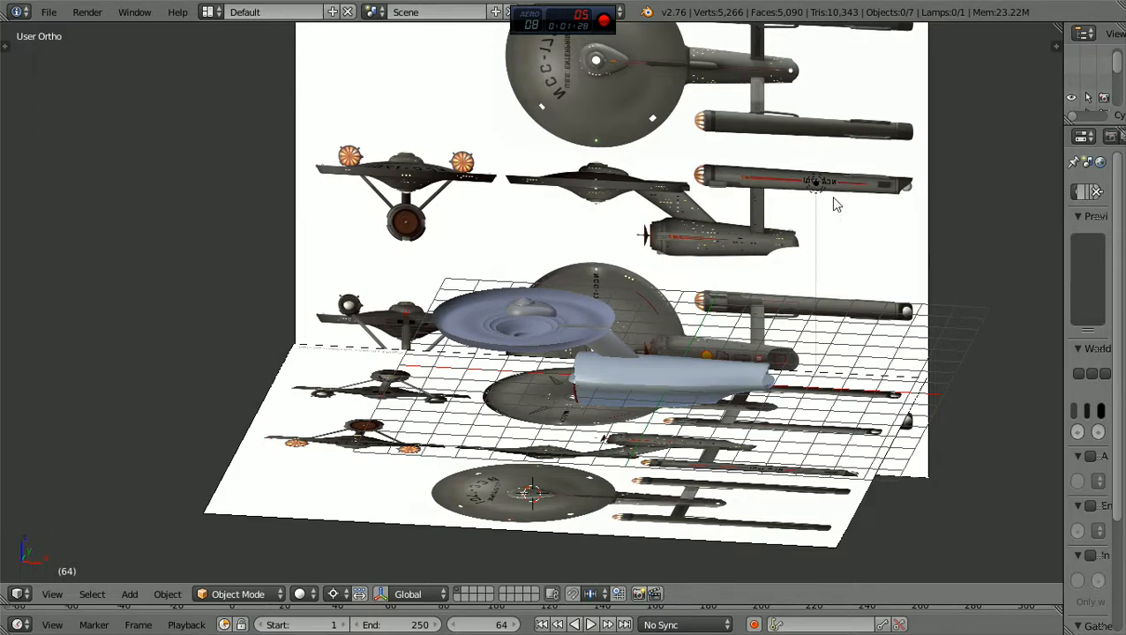
Move the lamp down along the Z axis and then freely, and delete it from the scene
middle_drag(865, 216, 819, 169)
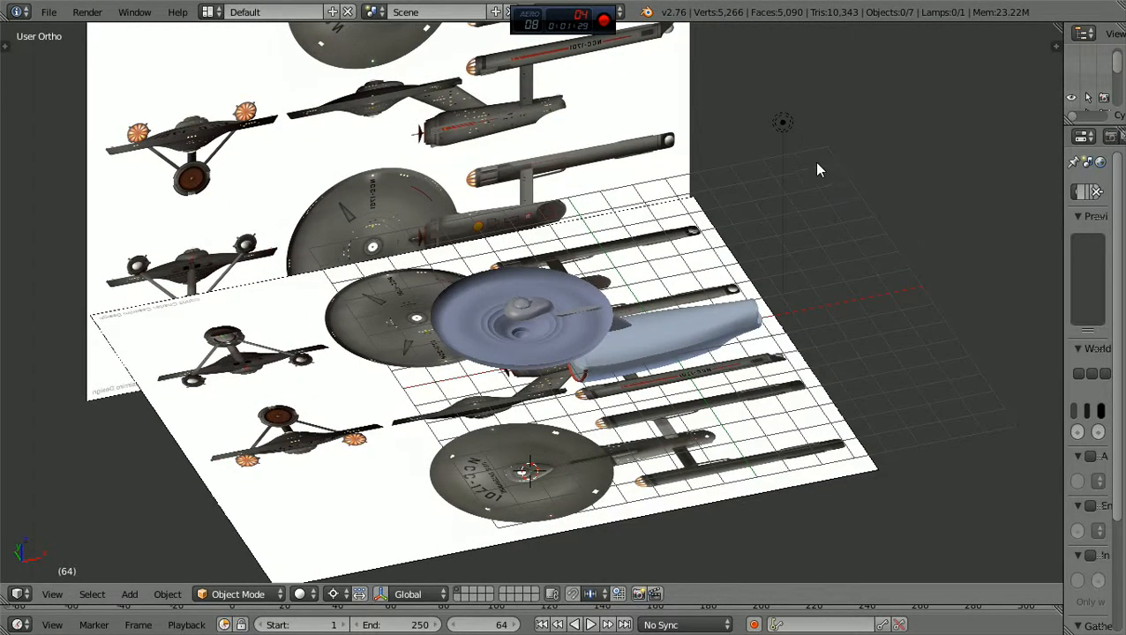
right_click(782, 123)
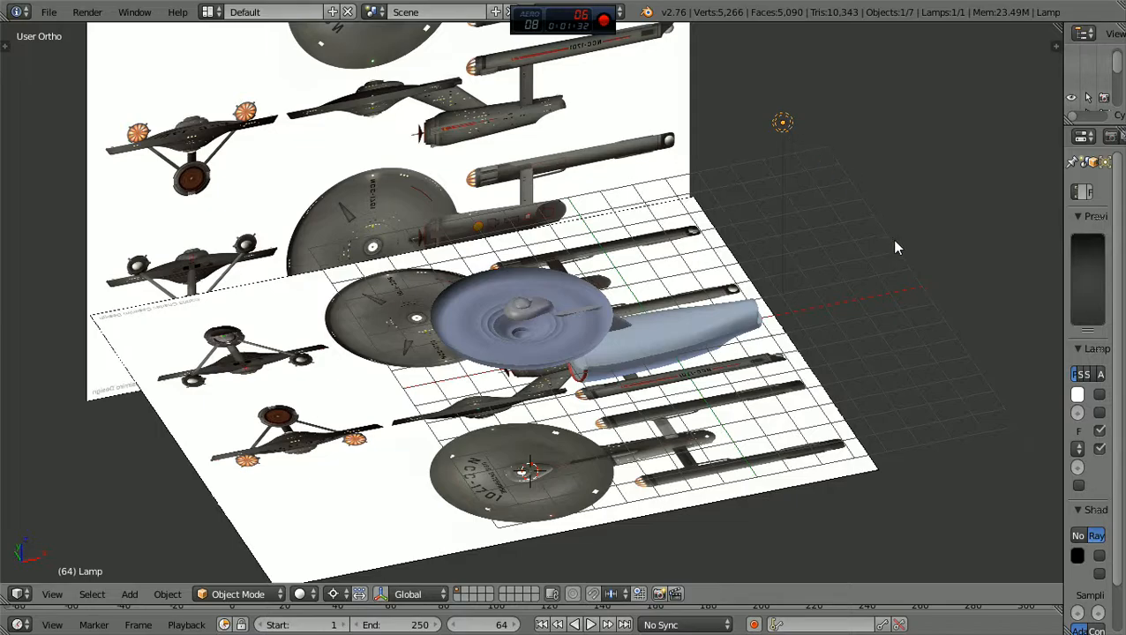
middle_drag(894, 241, 942, 208)
scroll(941, 204, up, 1)
scroll(941, 204, down, 1)
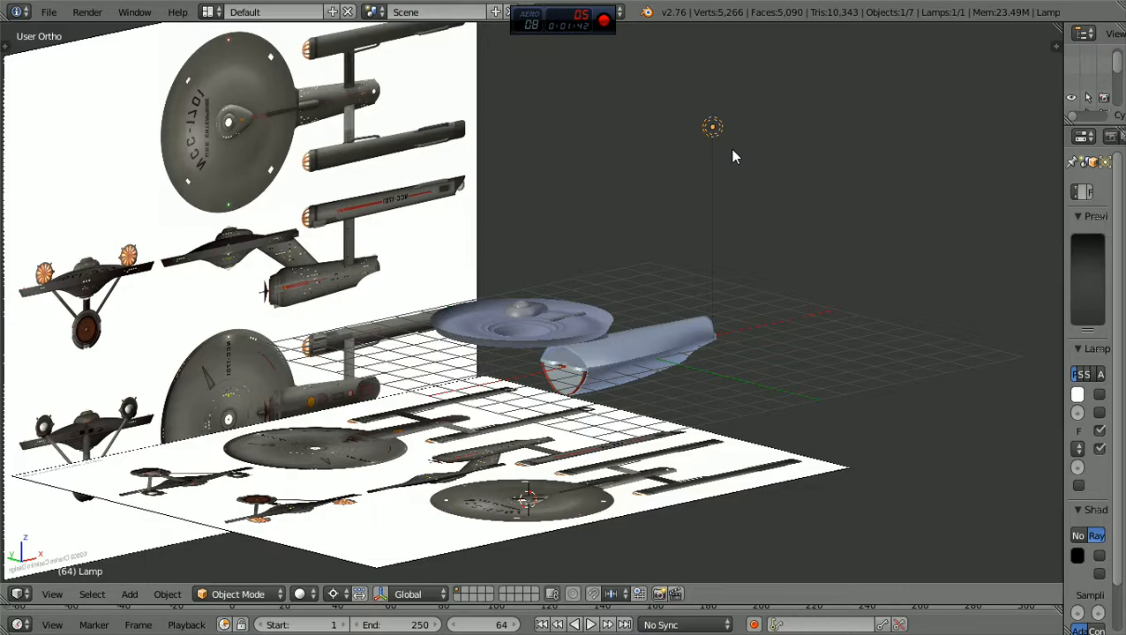
key(g)
key(z)
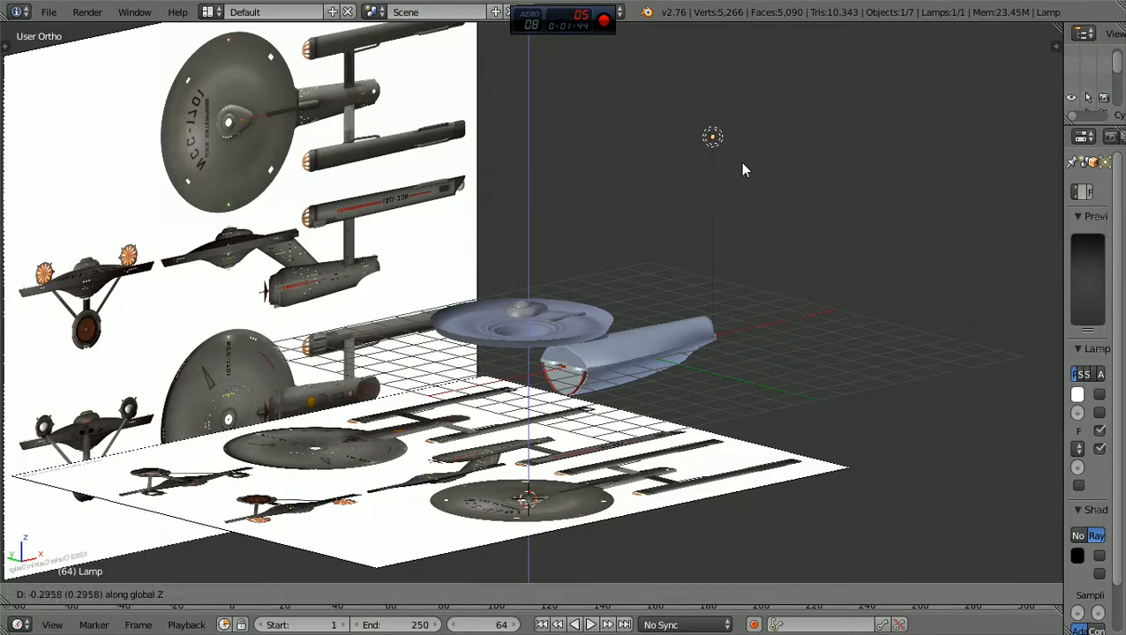
click(759, 205)
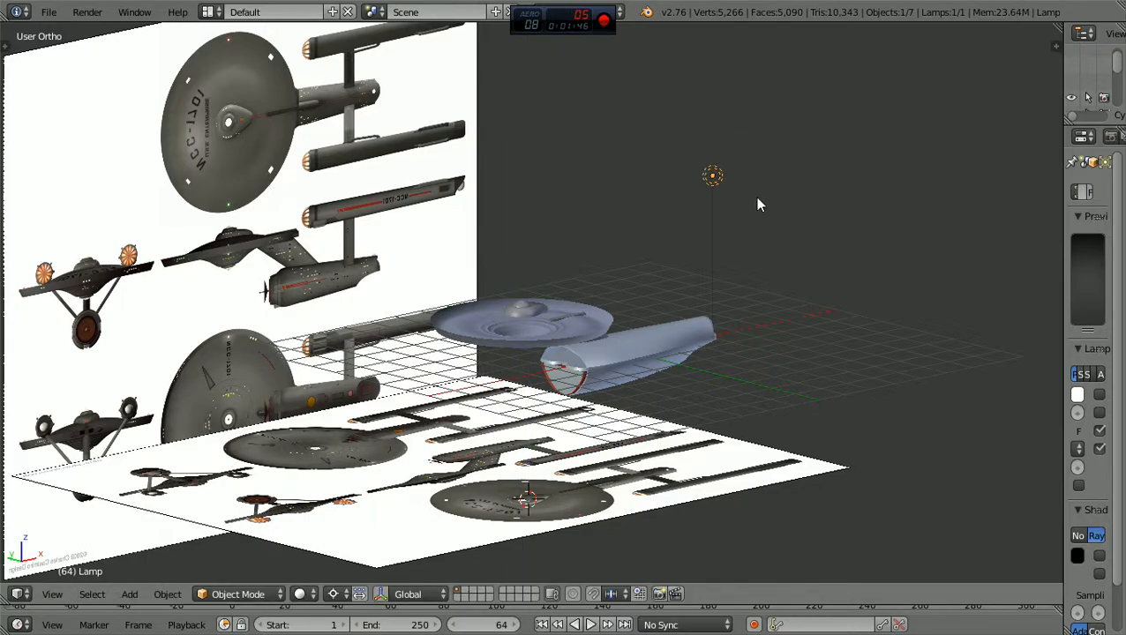
key(g)
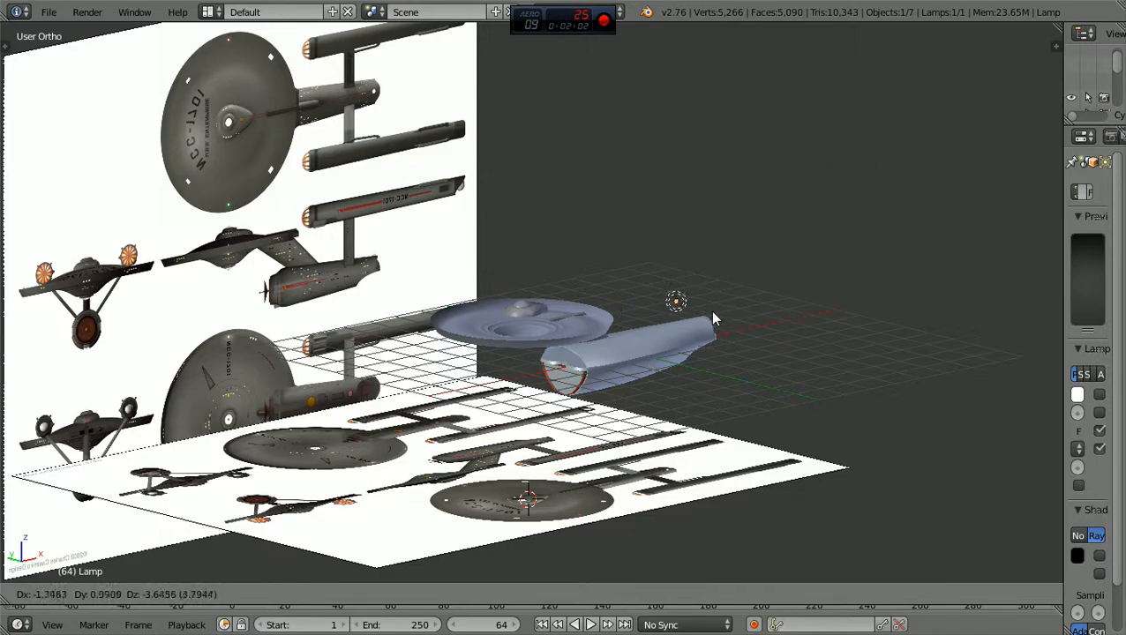
click(835, 254)
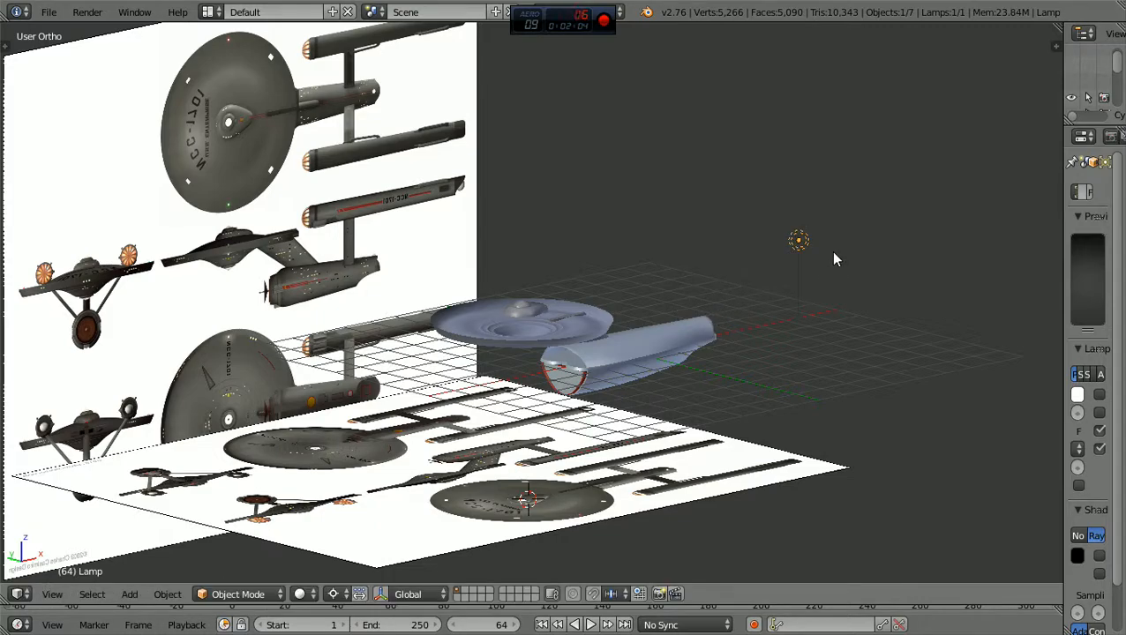
key(x)
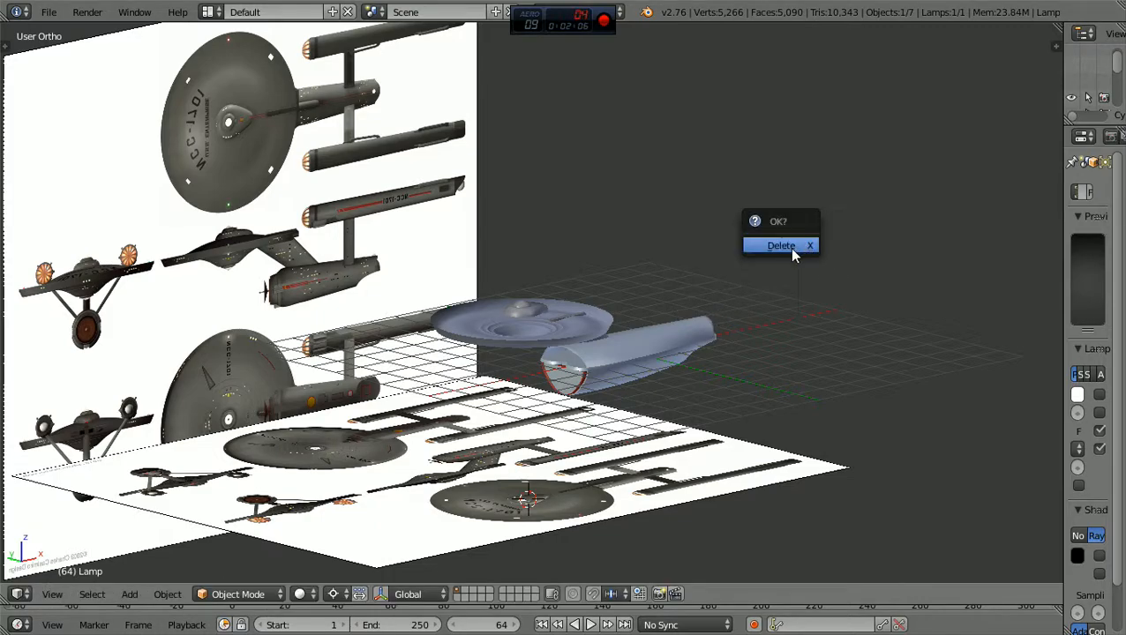
click(792, 248)
Select the saucer hull beneath the bridge module
scroll(813, 268, down, 3)
middle_drag(814, 272, 736, 295)
scroll(719, 278, up, 4)
scroll(737, 295, up, 5)
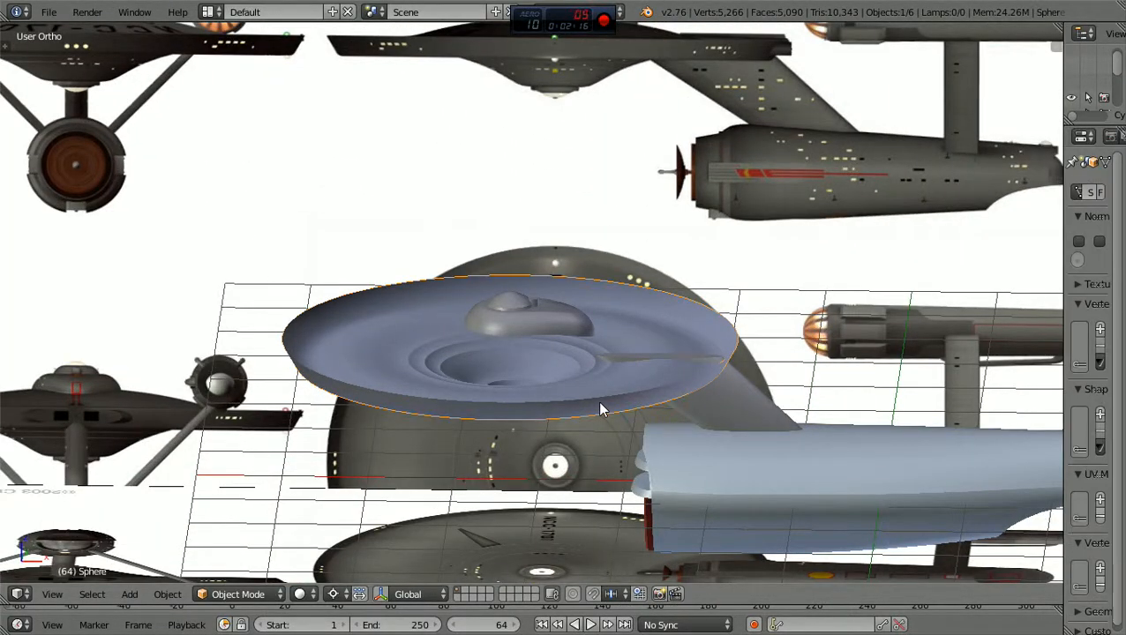
right_click(597, 402)
scroll(676, 422, down, 2)
middle_drag(677, 421, 762, 442)
scroll(761, 433, down, 3)
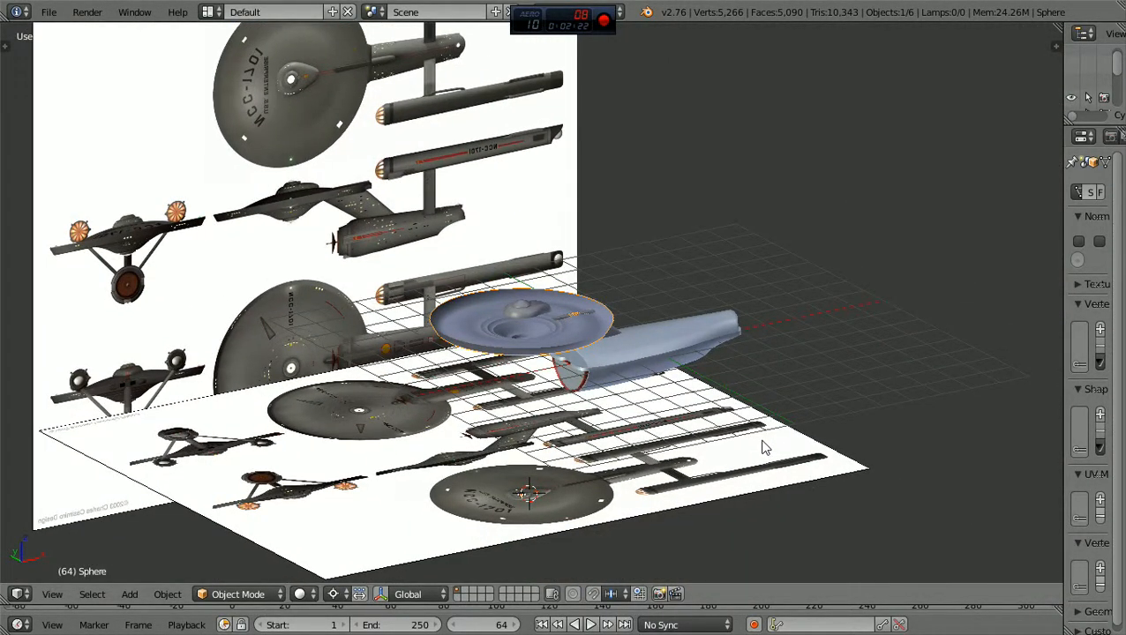
Isolate the saucer in local view to inspect its shape, and restore the full scene
key(KP_Divide)
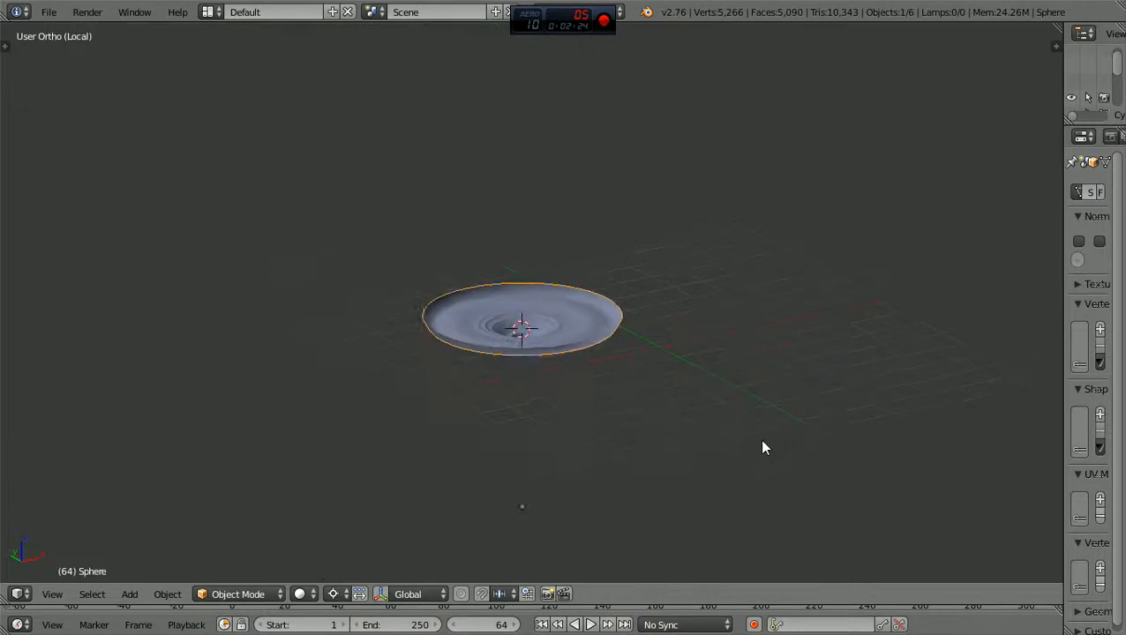
middle_drag(764, 448, 330, 388)
scroll(465, 529, up, 2)
scroll(394, 403, up, 2)
scroll(395, 405, up, 1)
scroll(459, 441, down, 4)
key(KP_Divide)
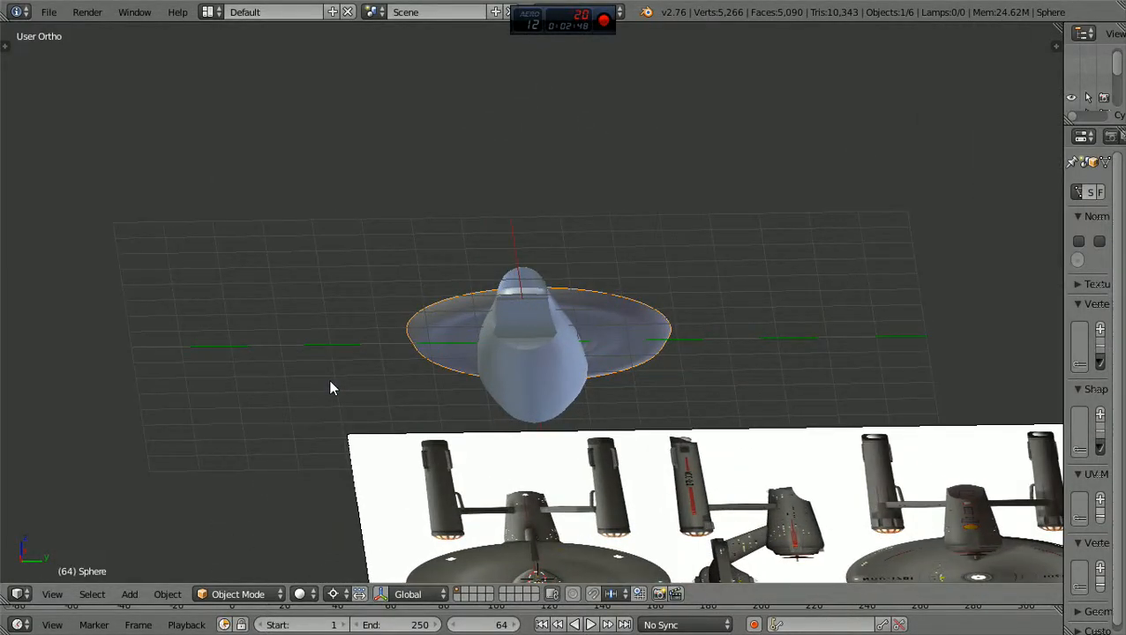
key(KP_Divide)
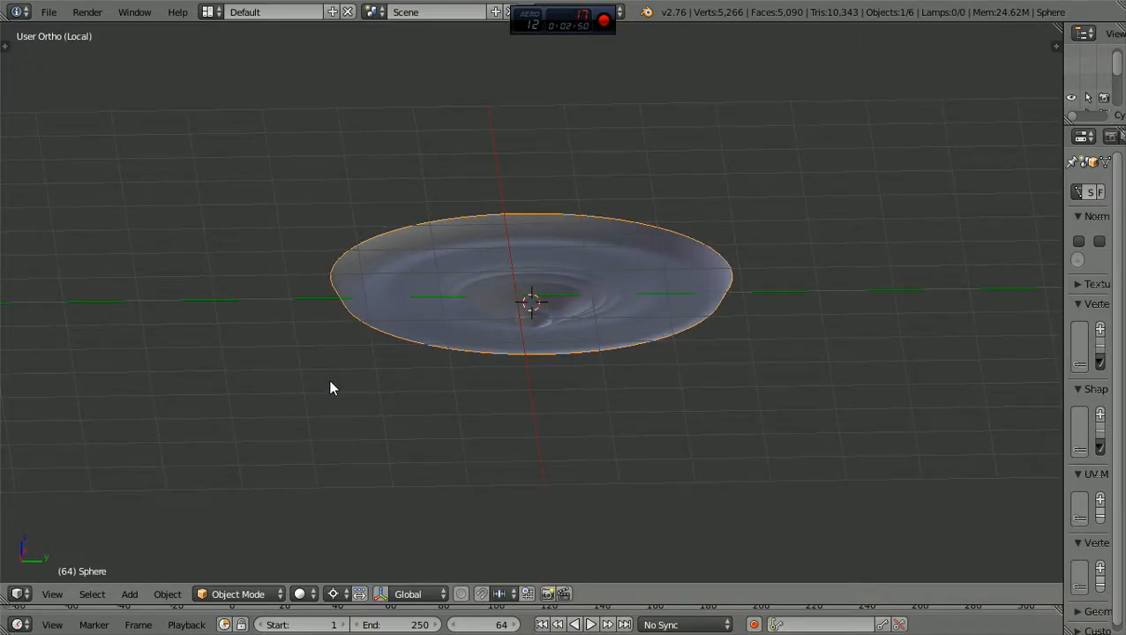
key(KP_Divide)
Switch the selected saucer hull to Edit Mode with its open upper side in view
middle_drag(330, 388, 588, 507)
scroll(451, 428, up, 3)
scroll(569, 398, down, 3)
scroll(658, 444, up, 2)
scroll(658, 444, up, 1)
scroll(658, 444, down, 1)
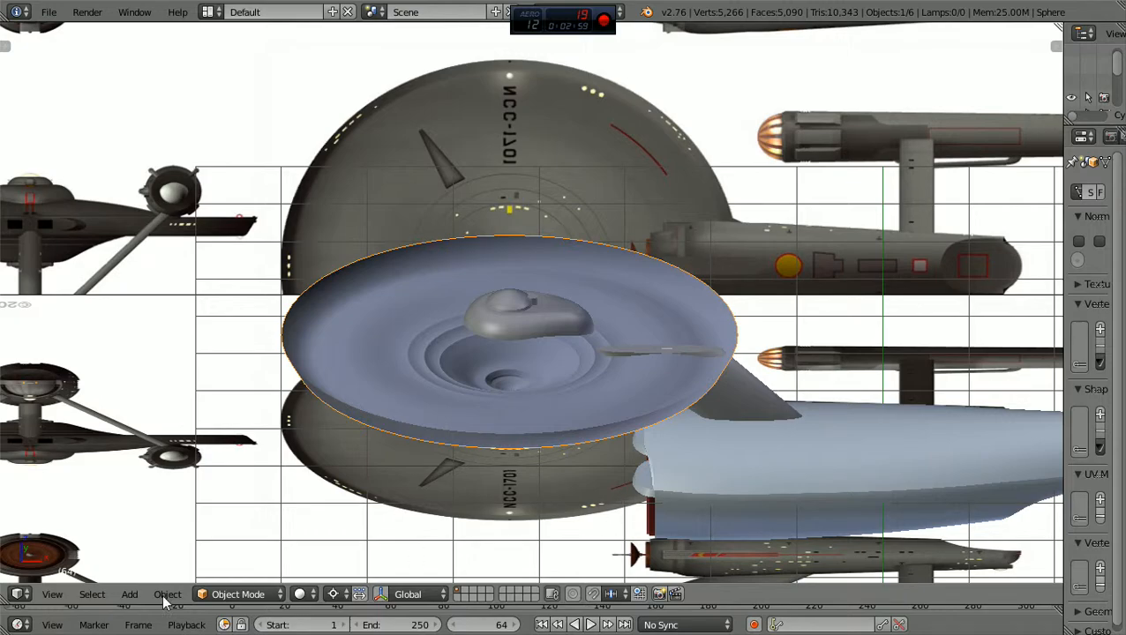
click(282, 597)
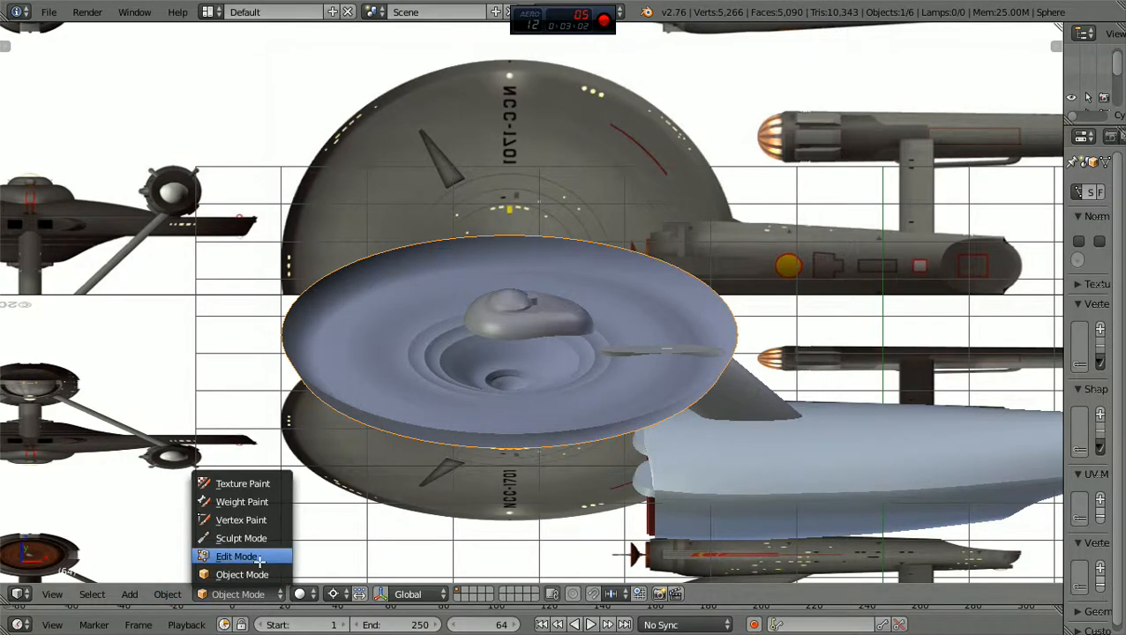
click(269, 557)
scroll(271, 560, up, 2)
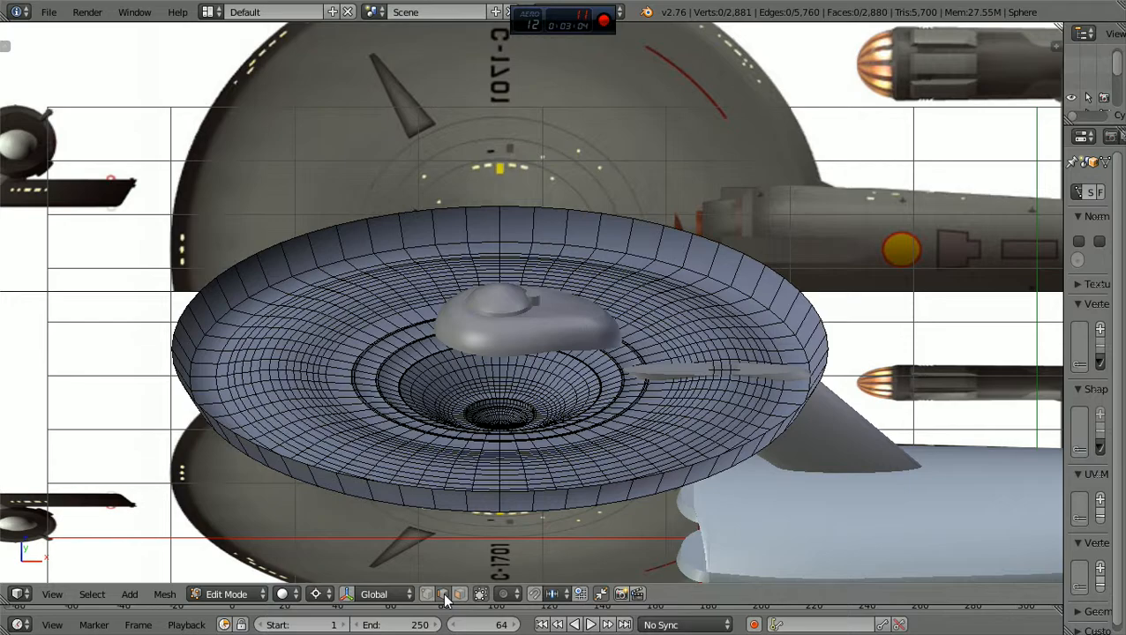
Select the edge loop along the saucer's outer rim and show the mesh in top view
alt+right_click(271, 246)
middle_drag(501, 322, 621, 318)
key(KP_7)
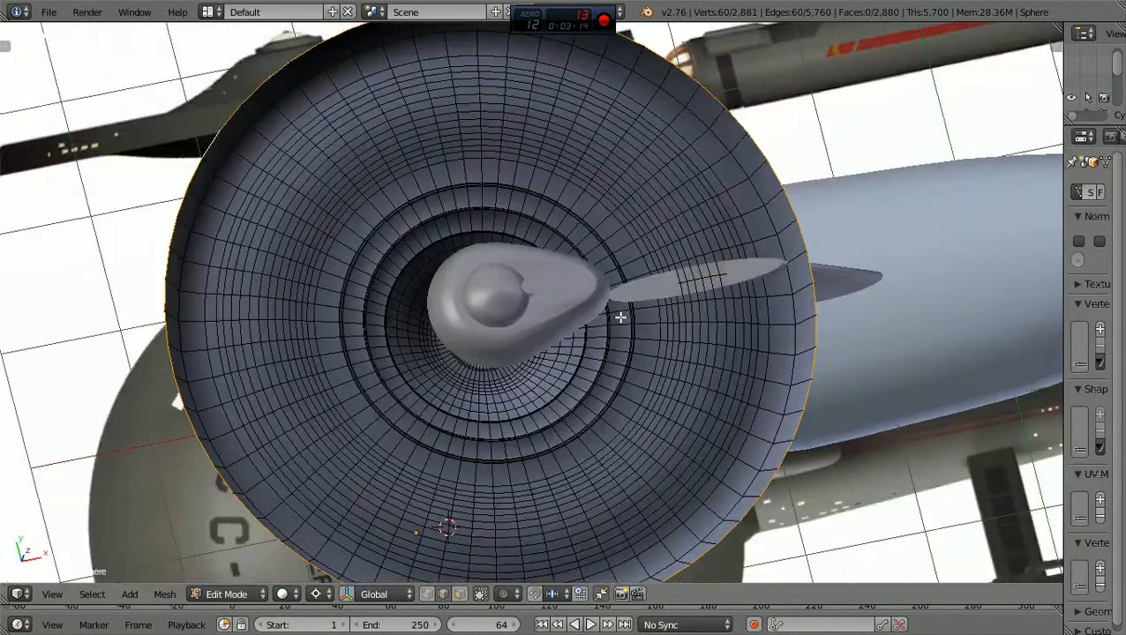
scroll(620, 317, down, 2)
scroll(620, 318, up, 1)
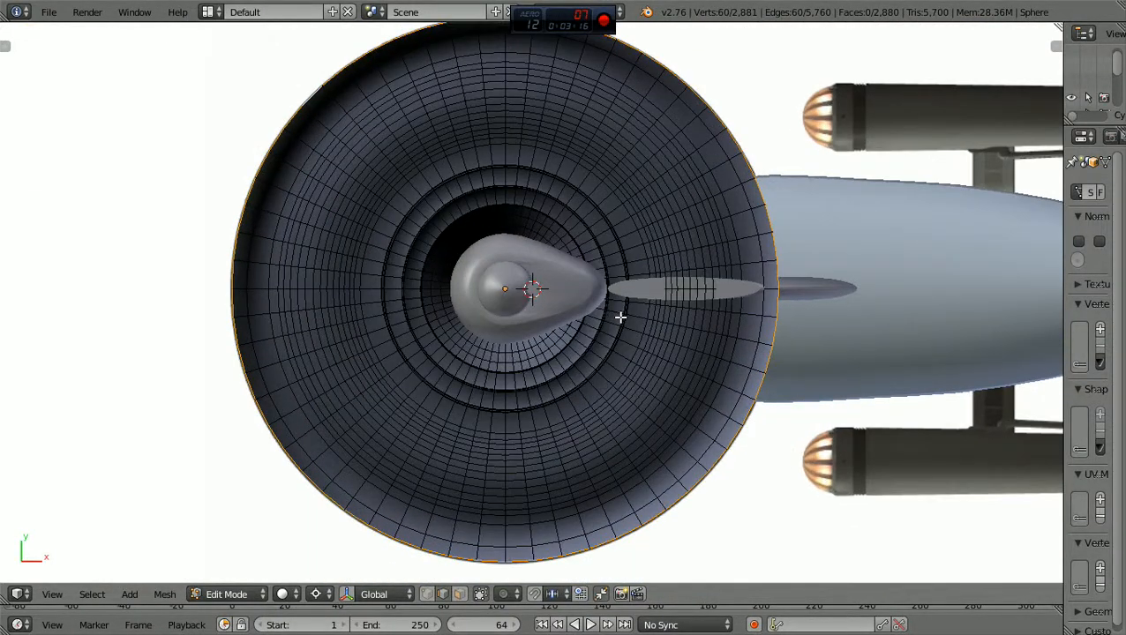
Switch the viewport to wireframe shading and the saucer mesh to vertex selection
key(z)
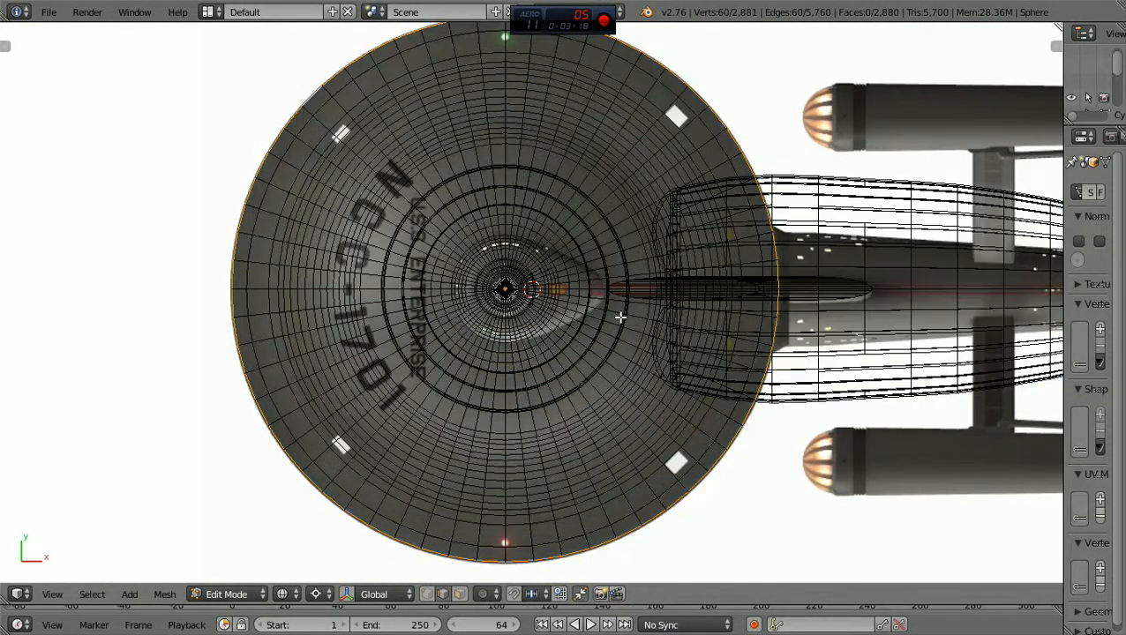
scroll(620, 318, up, 3)
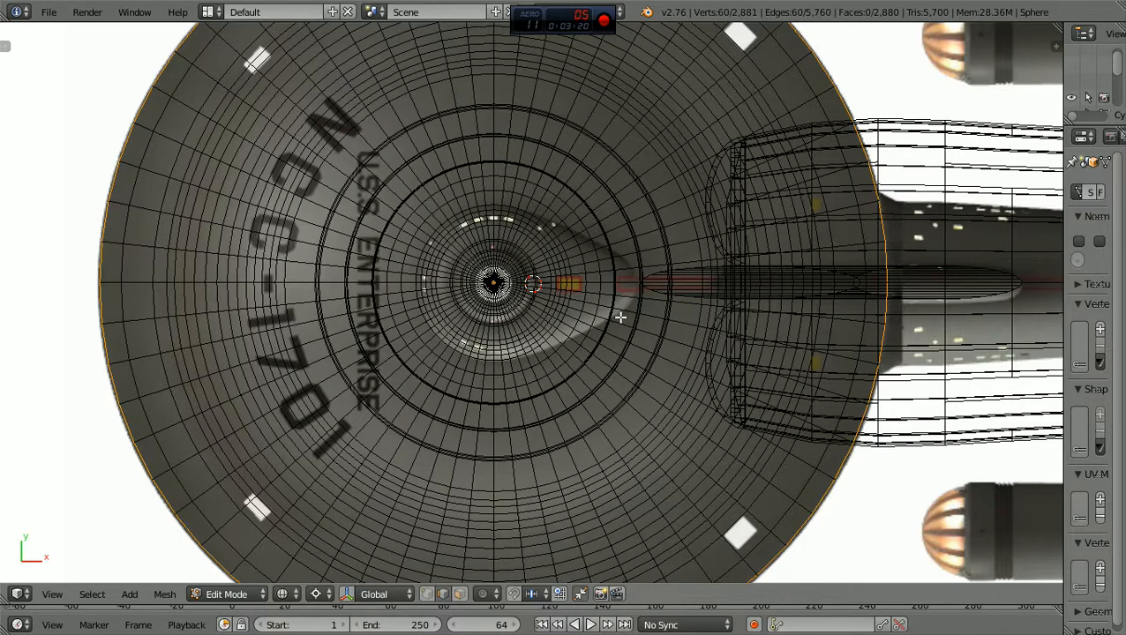
scroll(620, 317, down, 1)
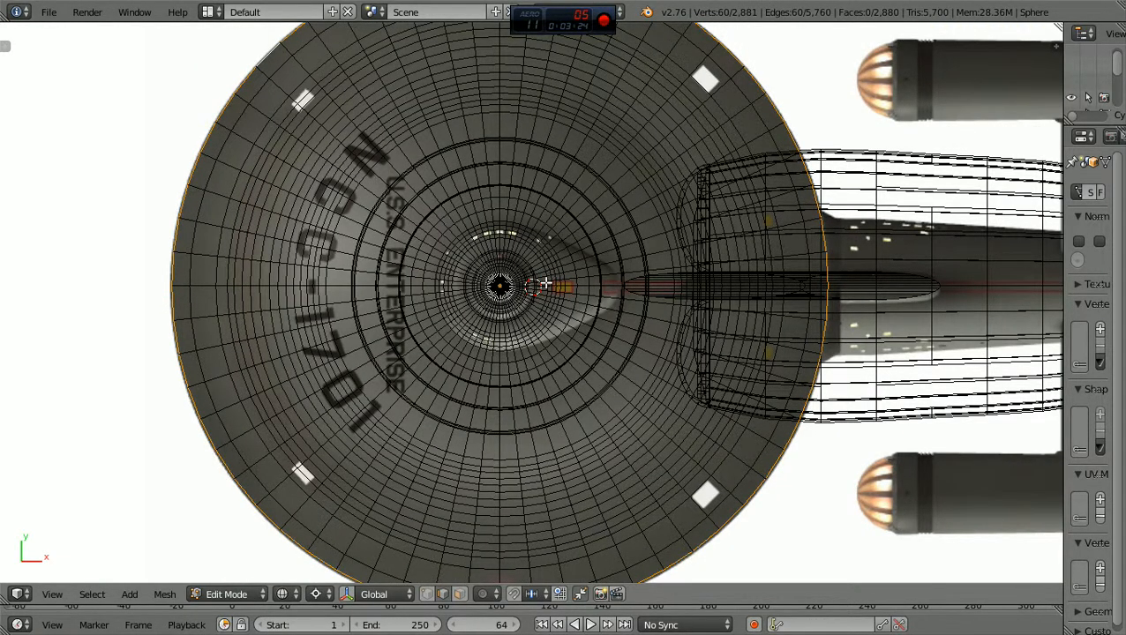
click(427, 595)
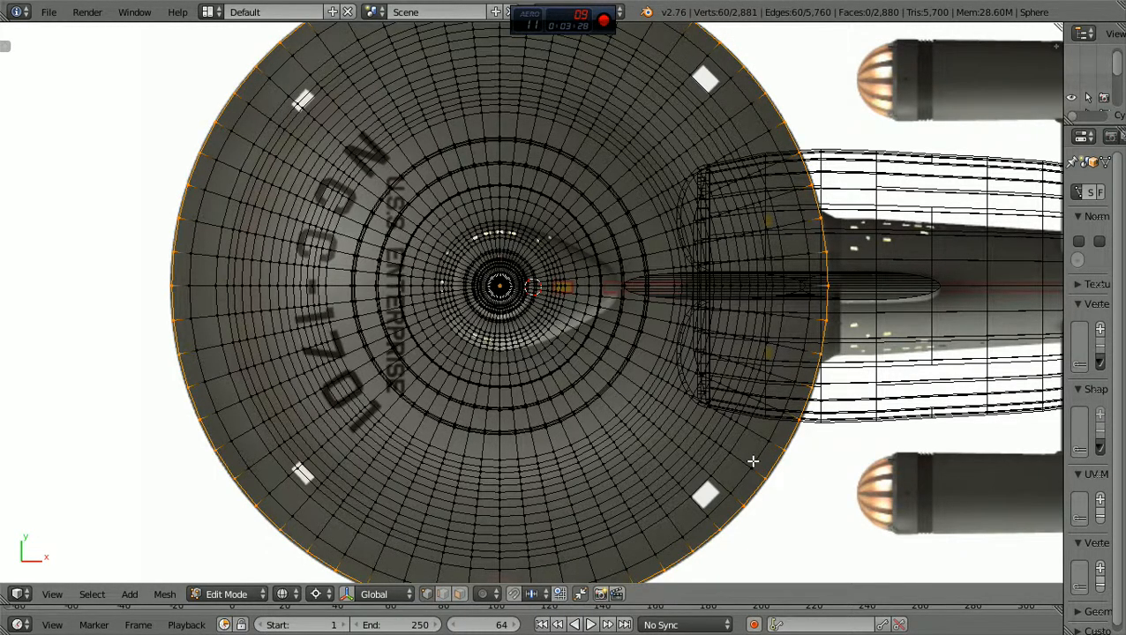
Examine how the selected rim lines up with the blueprint's saucer edge in front and top views
scroll(752, 461, up, 1)
scroll(753, 460, down, 1)
middle_drag(834, 504, 813, 409)
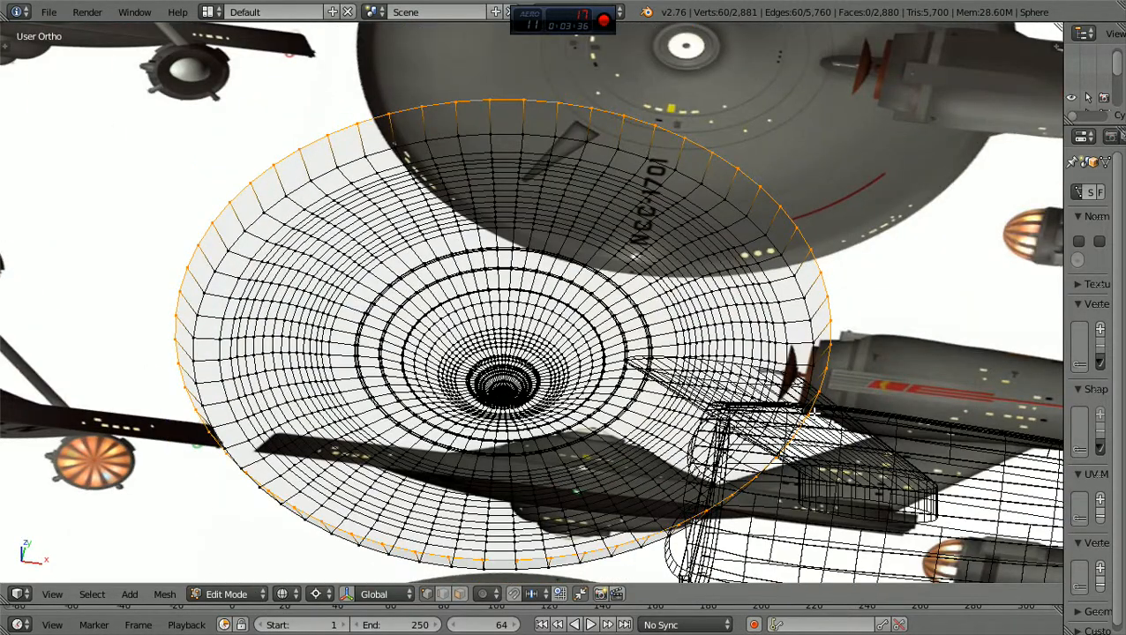
key(KP_1)
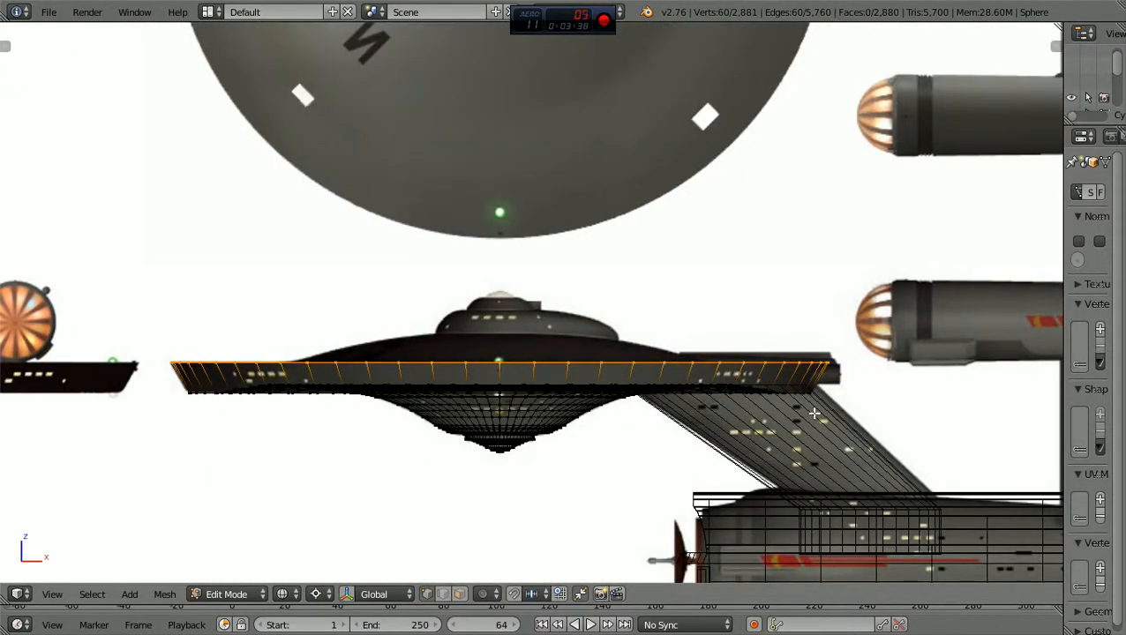
scroll(813, 413, up, 1)
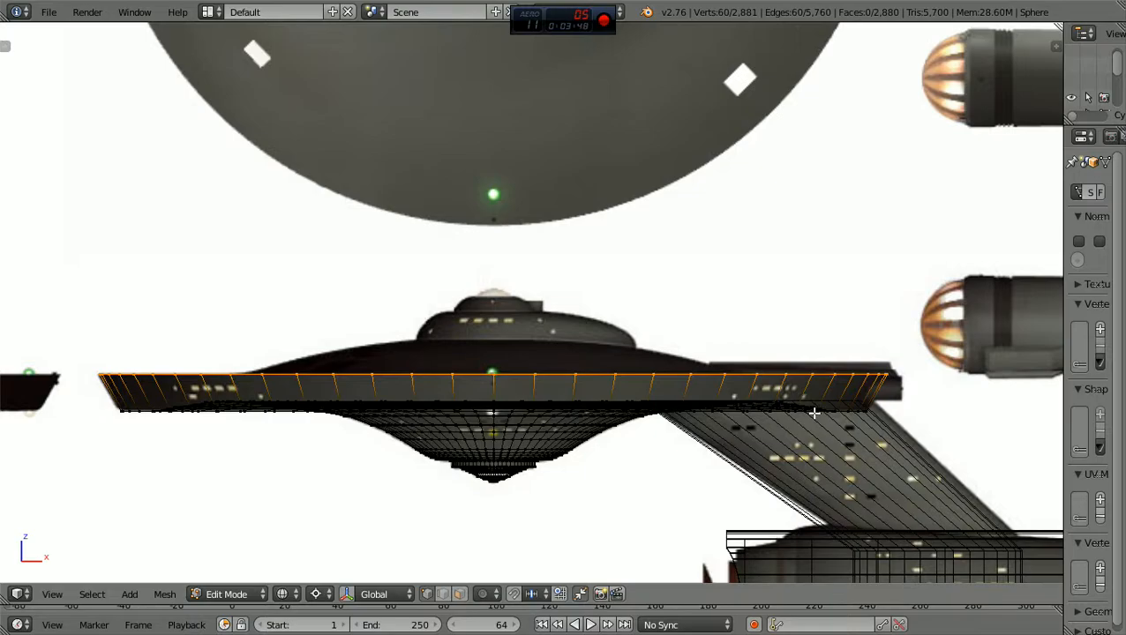
scroll(813, 411, up, 1)
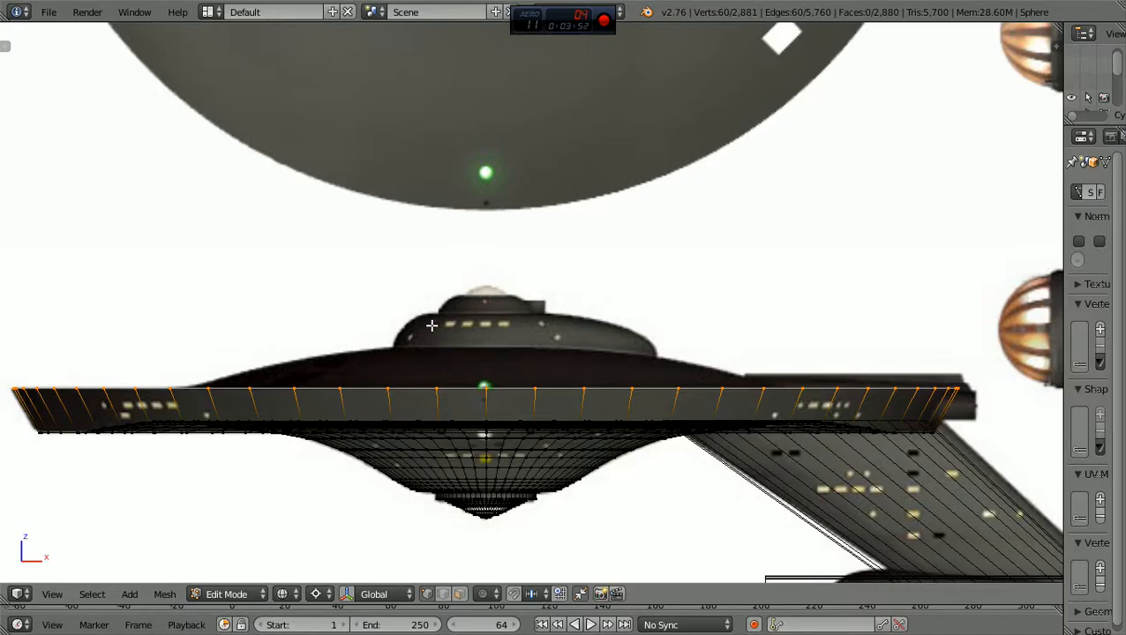
key(KP_7)
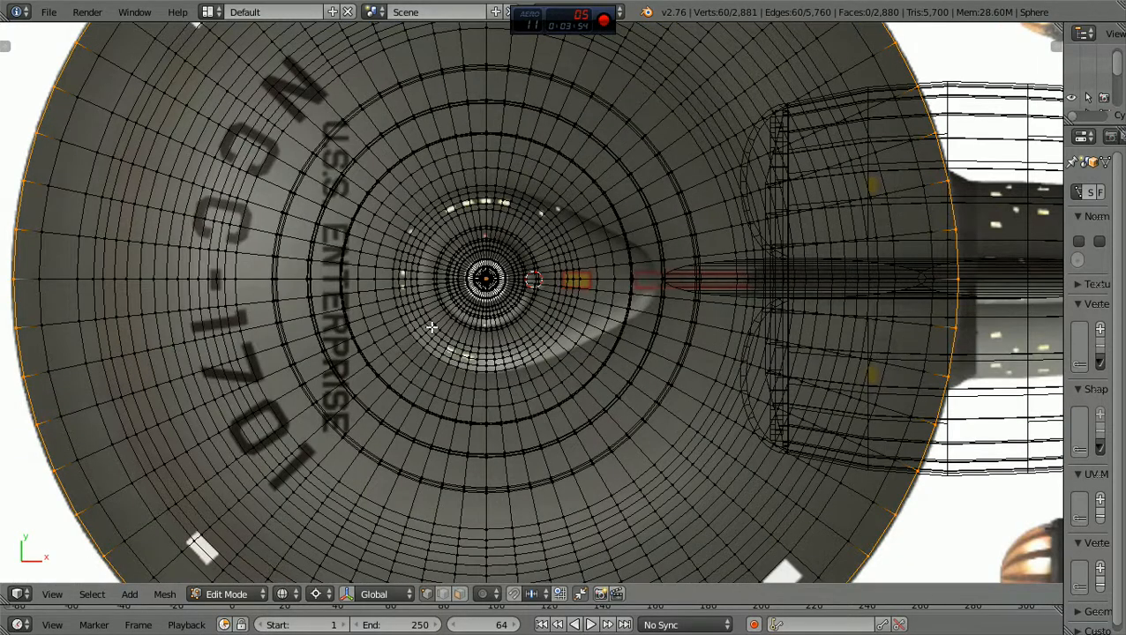
scroll(431, 327, down, 2)
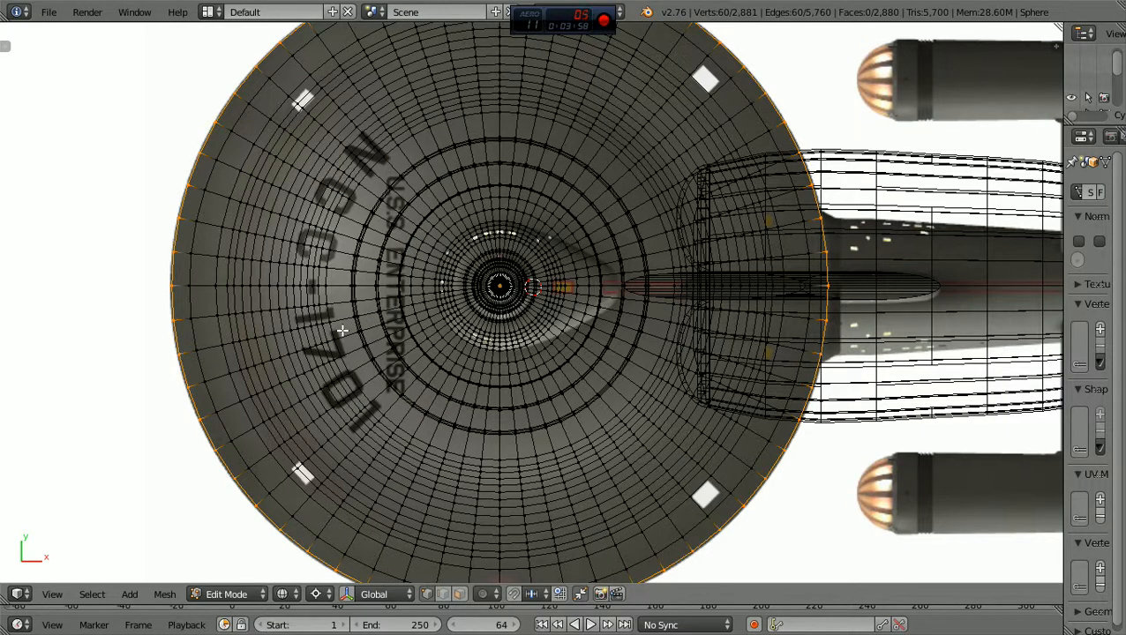
Place the 3D cursor on the exact centre of the saucer mesh in top view
scroll(507, 288, up, 4)
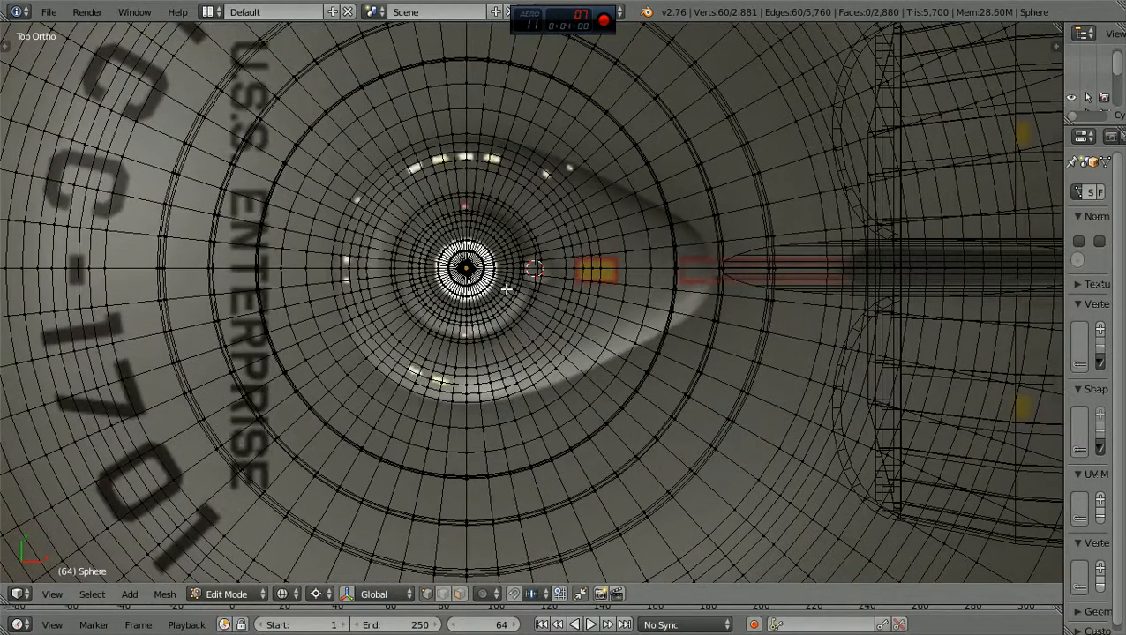
scroll(483, 282, up, 2)
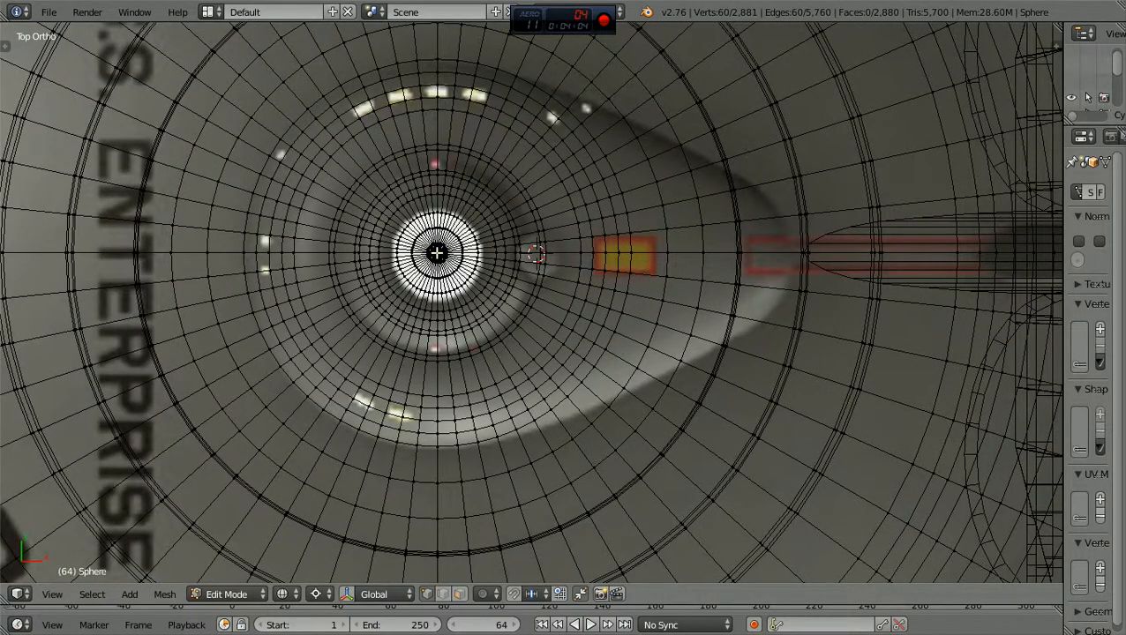
scroll(436, 253, up, 3)
shift+scroll(437, 254, up, 4)
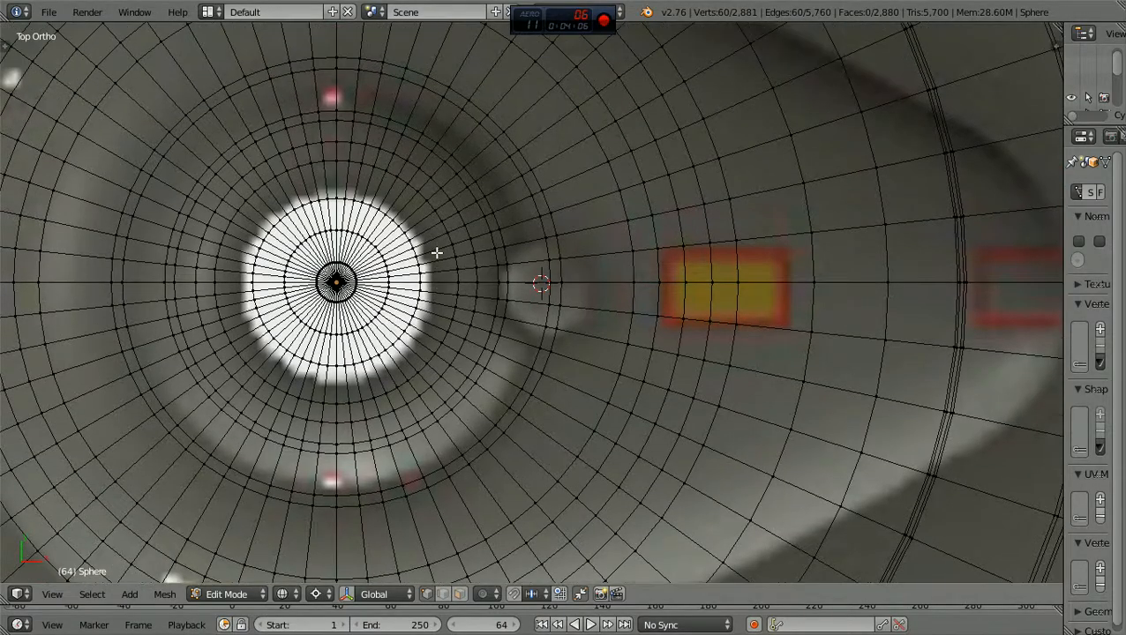
ctrl+scroll(437, 253, down, 6)
scroll(437, 253, up, 4)
shift+scroll(436, 254, down, 2)
shift+scroll(436, 254, up, 6)
ctrl+scroll(437, 253, down, 4)
scroll(437, 253, up, 8)
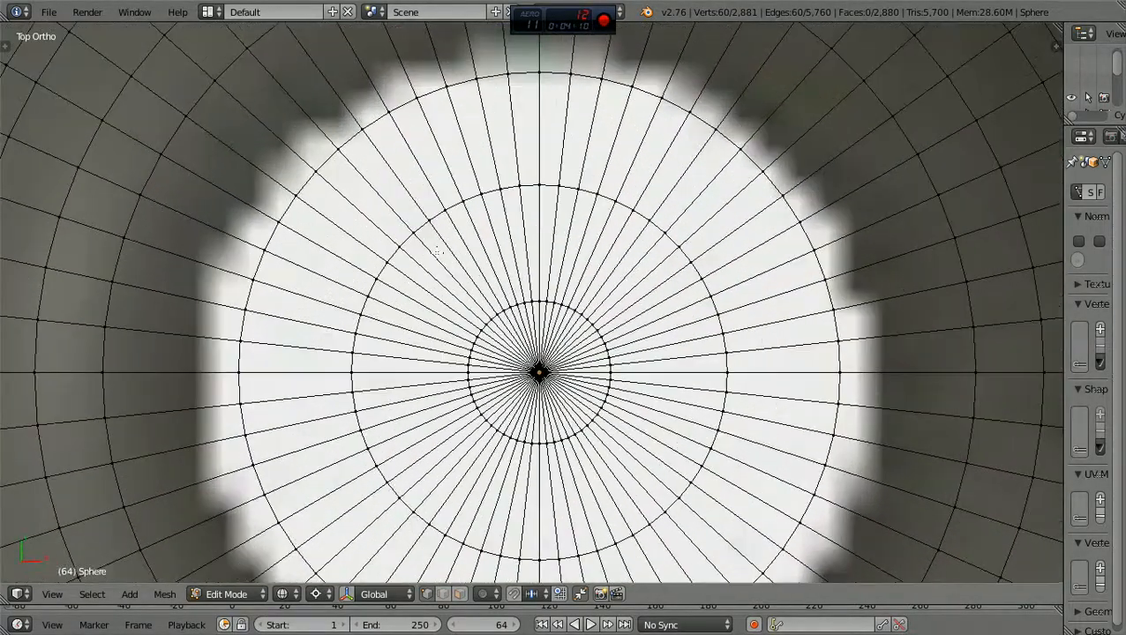
scroll(437, 253, up, 3)
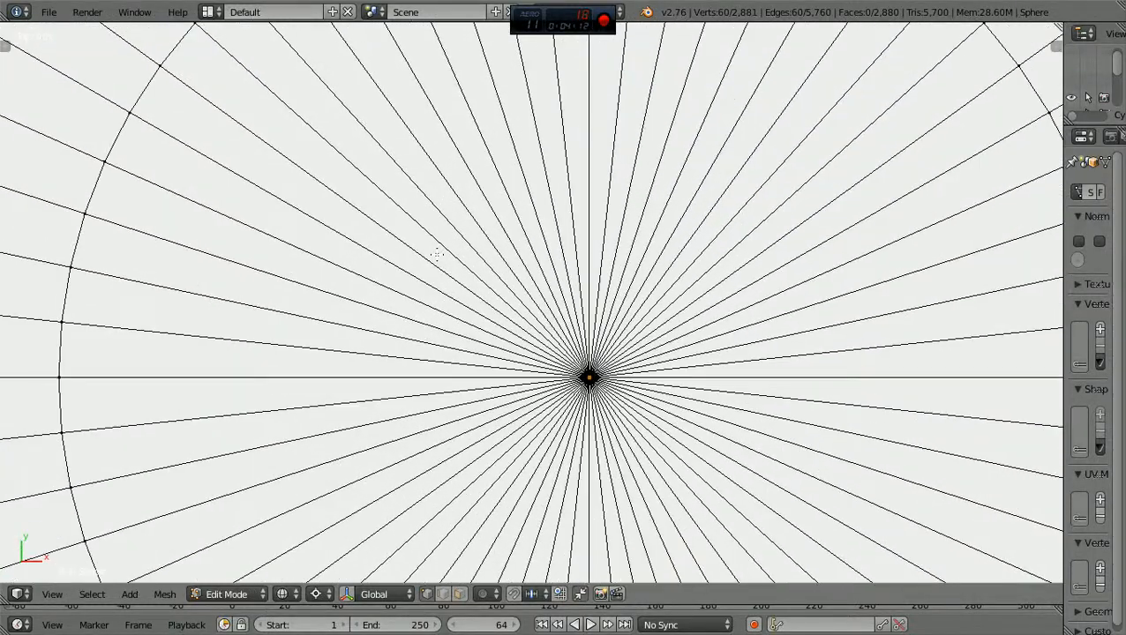
shift+scroll(437, 253, down, 4)
scroll(437, 254, up, 6)
ctrl+scroll(439, 254, down, 3)
scroll(438, 254, up, 9)
shift+scroll(439, 254, up, 4)
shift+scroll(438, 254, up, 3)
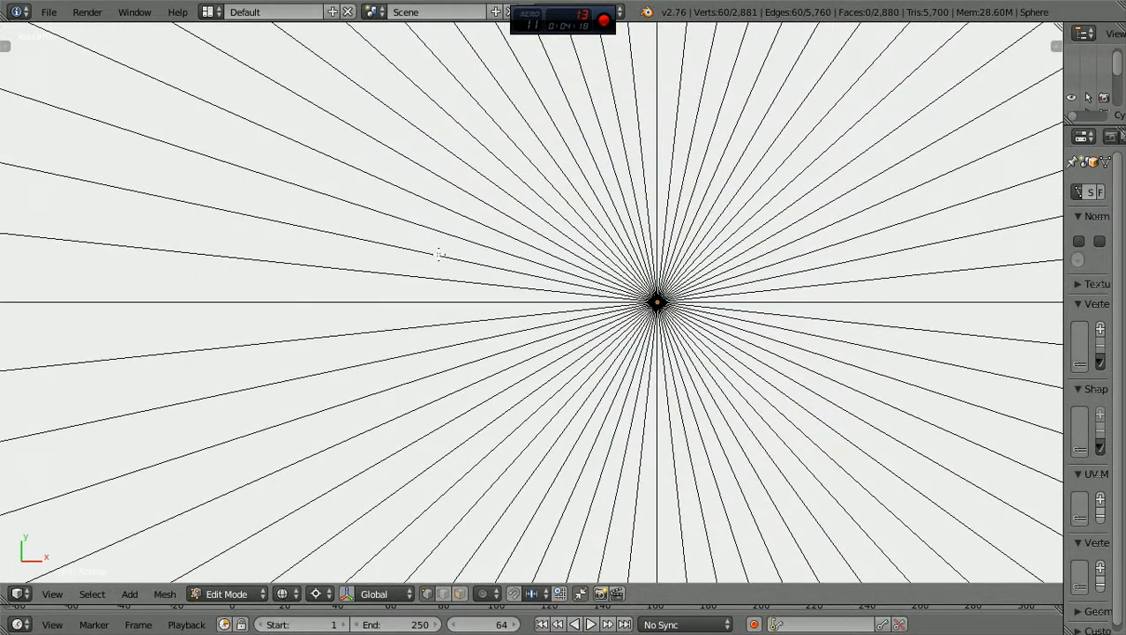
ctrl+scroll(436, 255, up, 3)
ctrl+scroll(437, 255, down, 1)
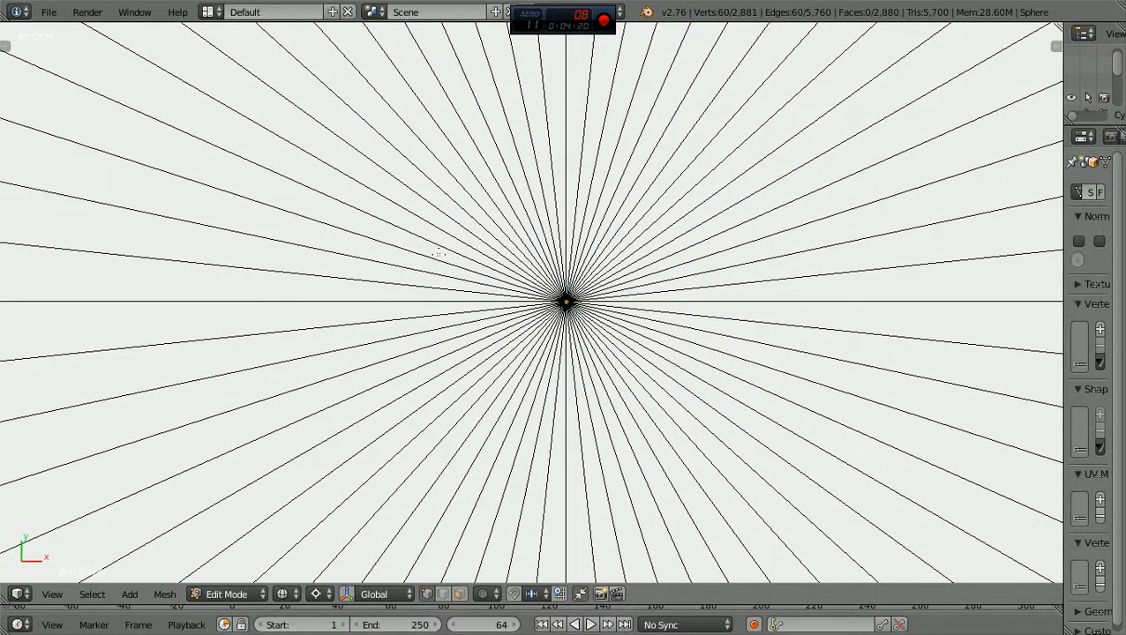
shift+scroll(439, 255, down, 2)
ctrl+scroll(438, 255, up, 1)
shift+scroll(438, 255, up, 1)
ctrl+scroll(439, 255, down, 1)
ctrl+scroll(438, 255, up, 1)
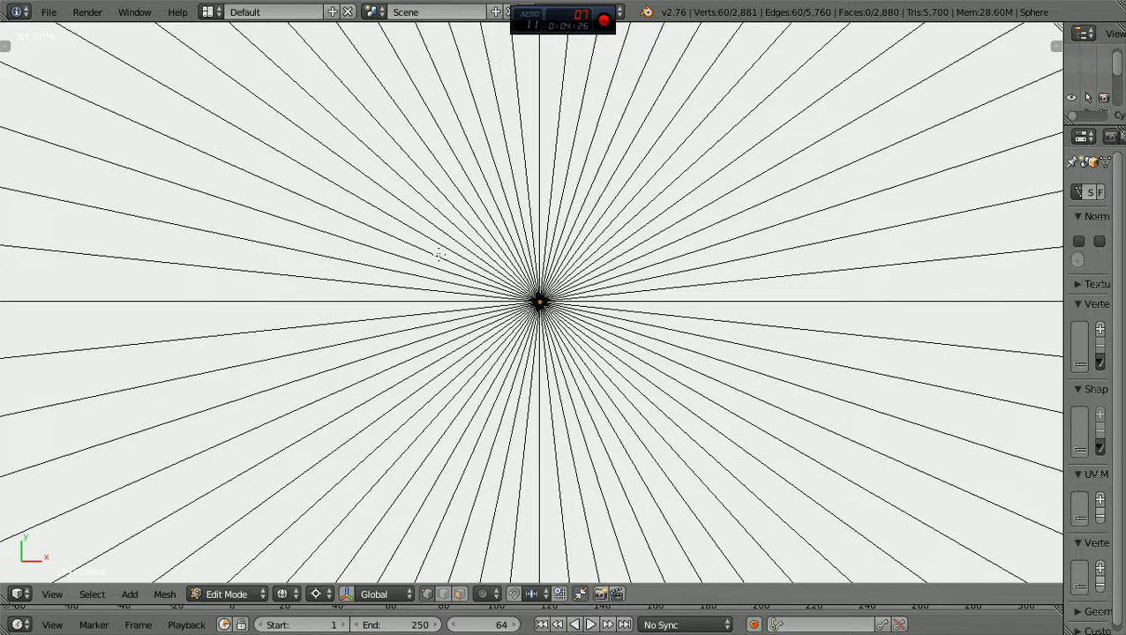
shift+scroll(439, 254, down, 1)
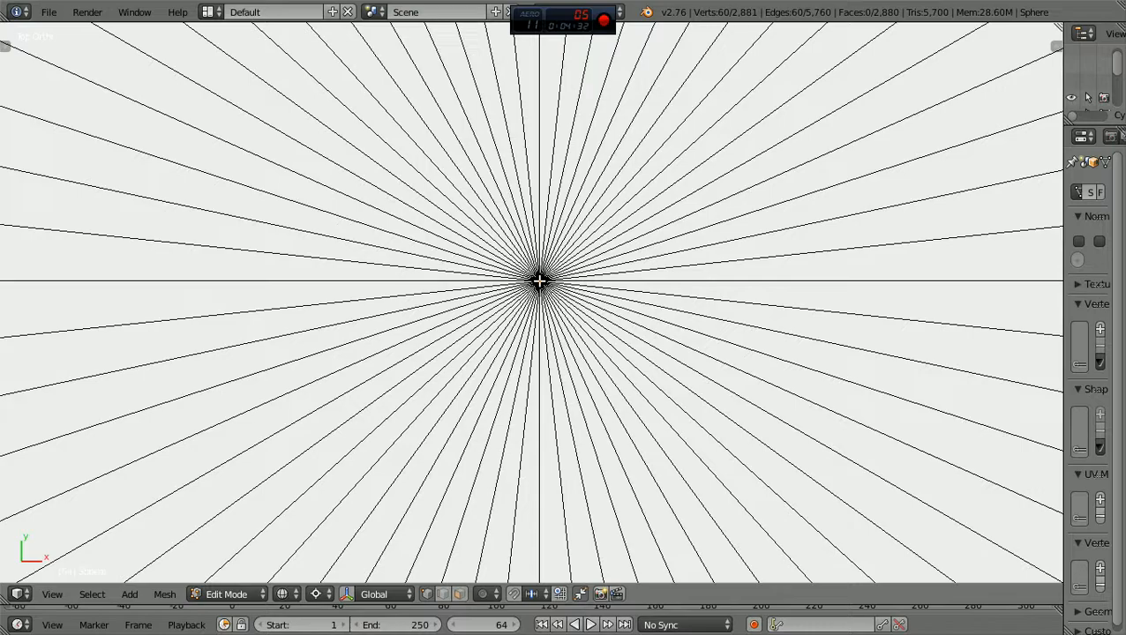
scroll(538, 279, down, 12)
scroll(533, 274, down, 10)
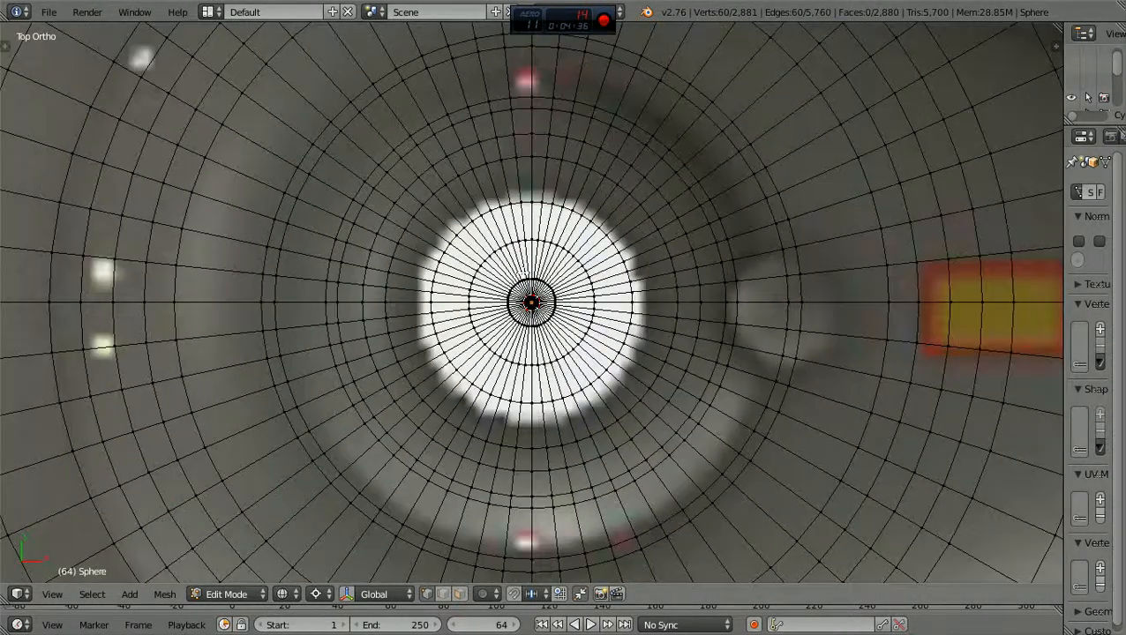
scroll(523, 273, down, 8)
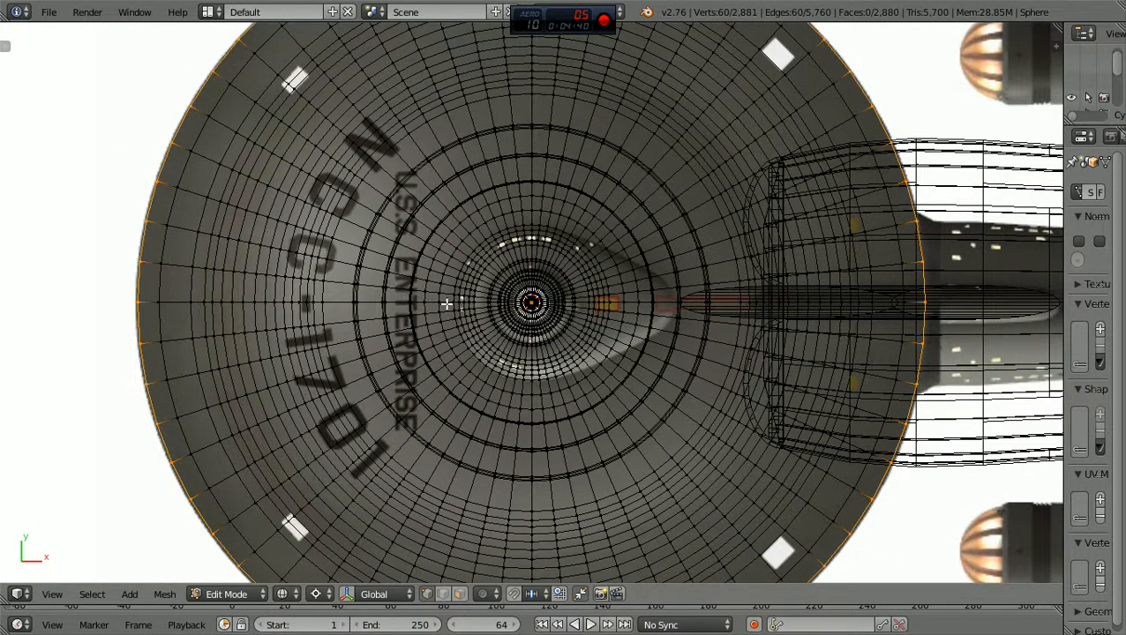
Scale the selected rim loop outward by about 1.007 to match the blueprint's saucer outline
key(s)
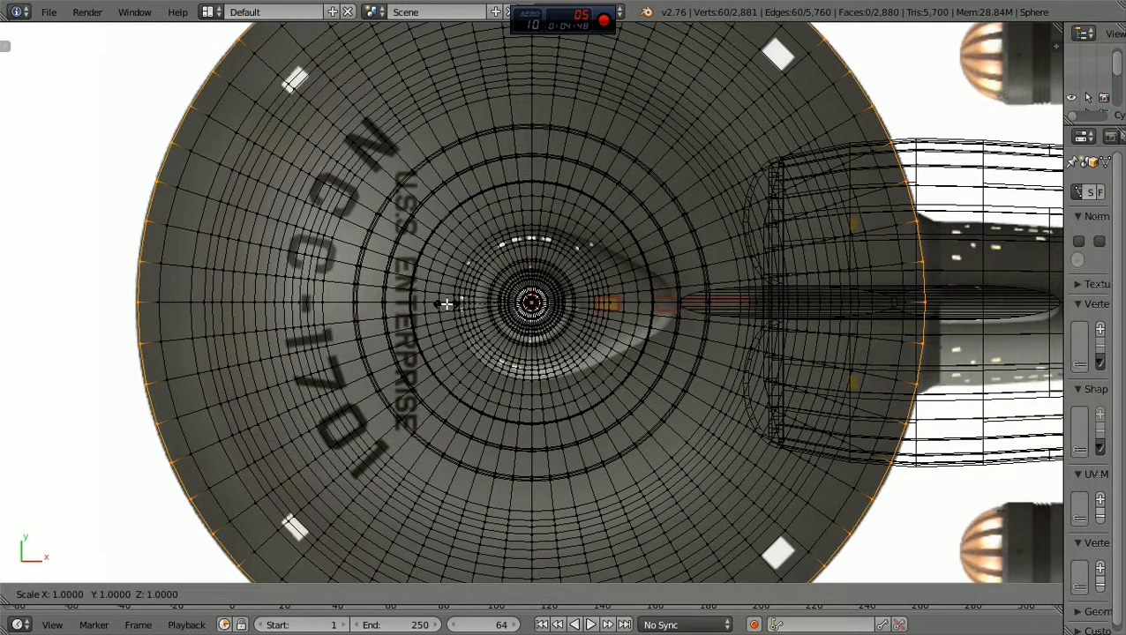
click(447, 304)
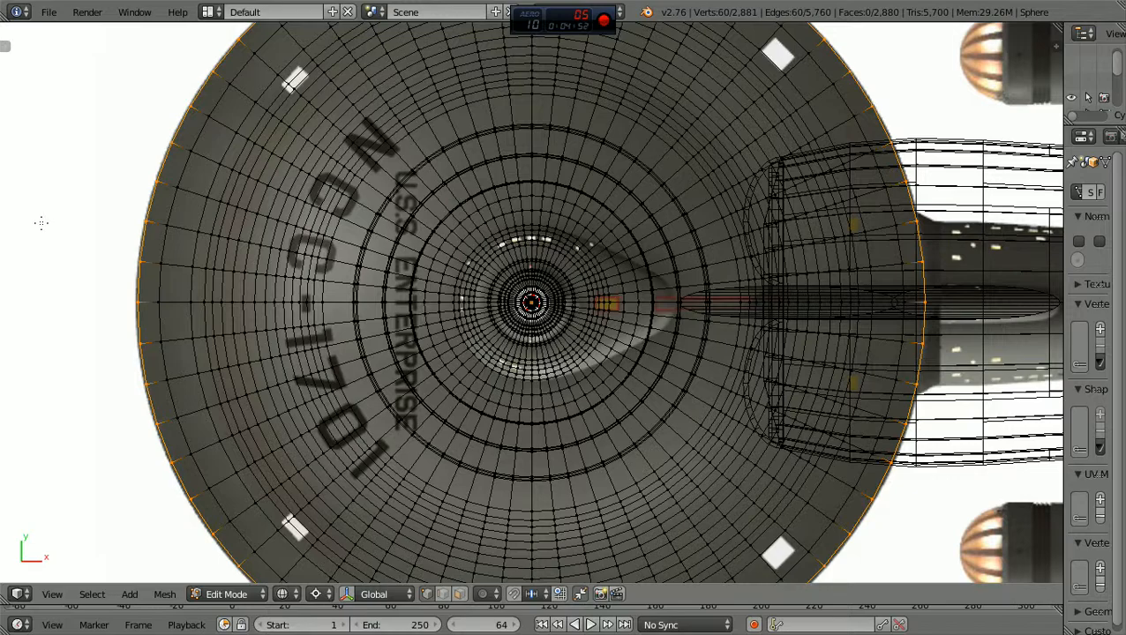
key(s)
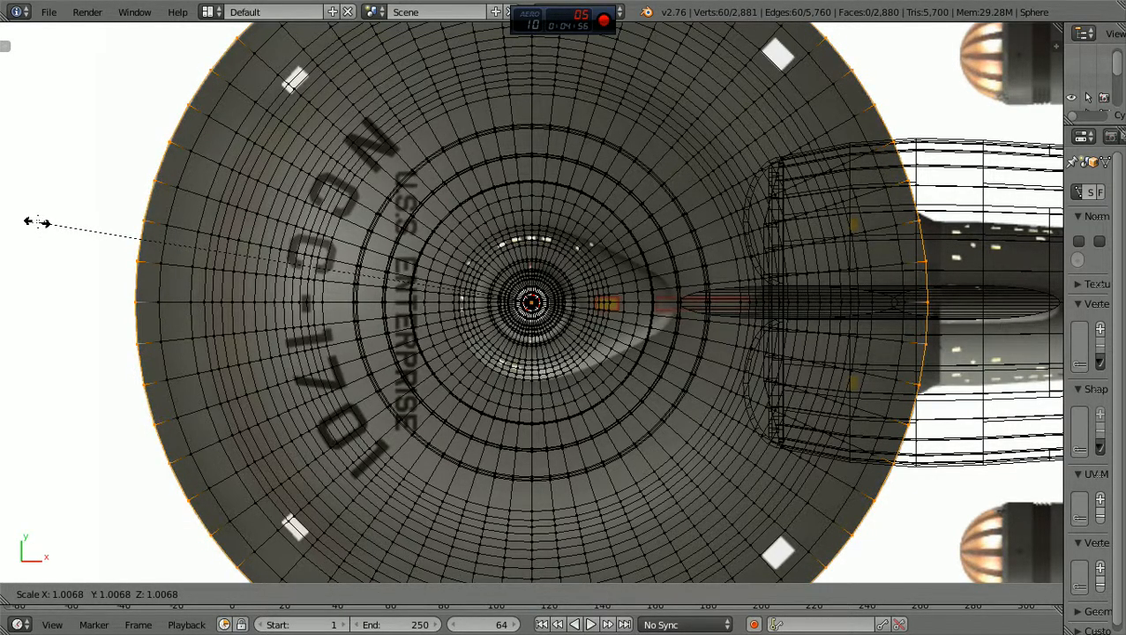
click(38, 222)
Examine the scaled rim and the saucer's upper profile against the side blueprint in front view
scroll(95, 236, down, 4)
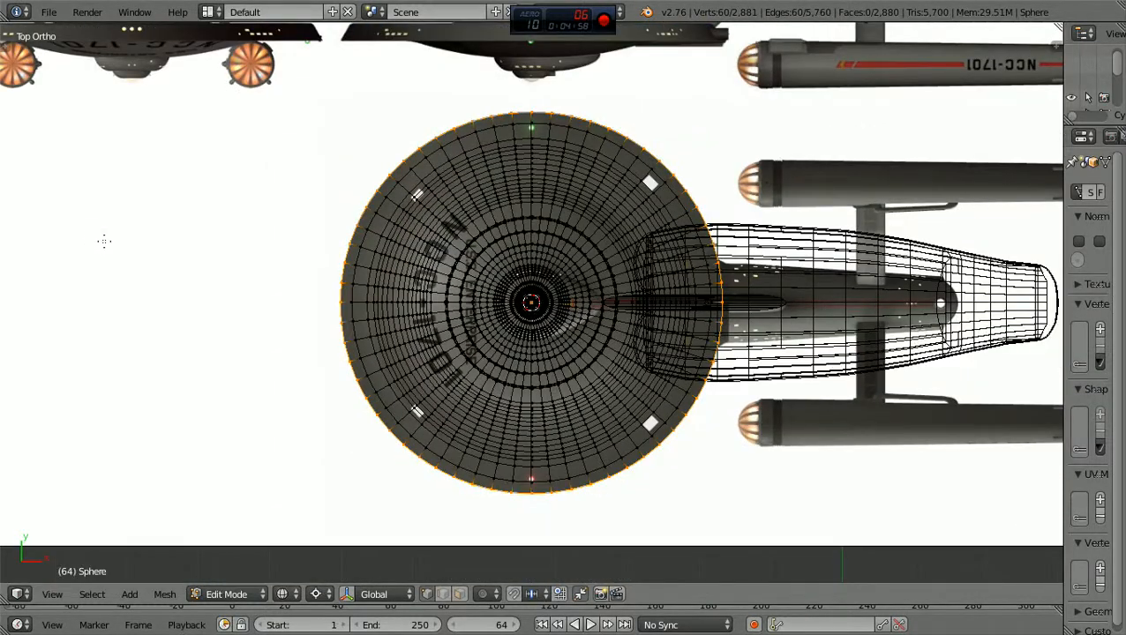
scroll(104, 241, down, 2)
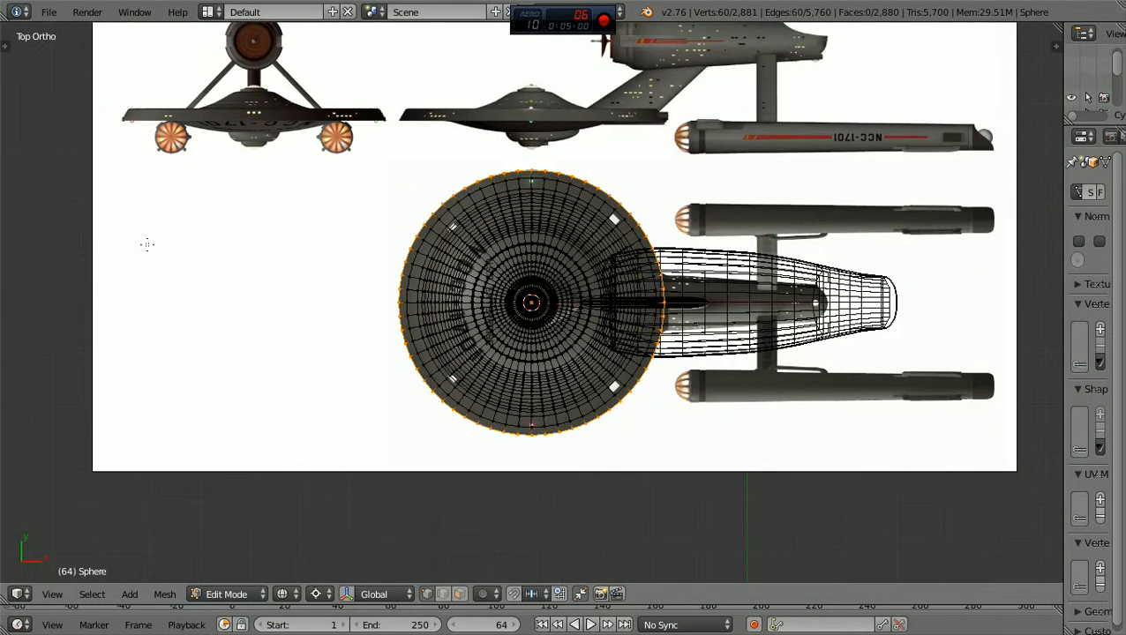
key(KP_1)
scroll(147, 244, up, 6)
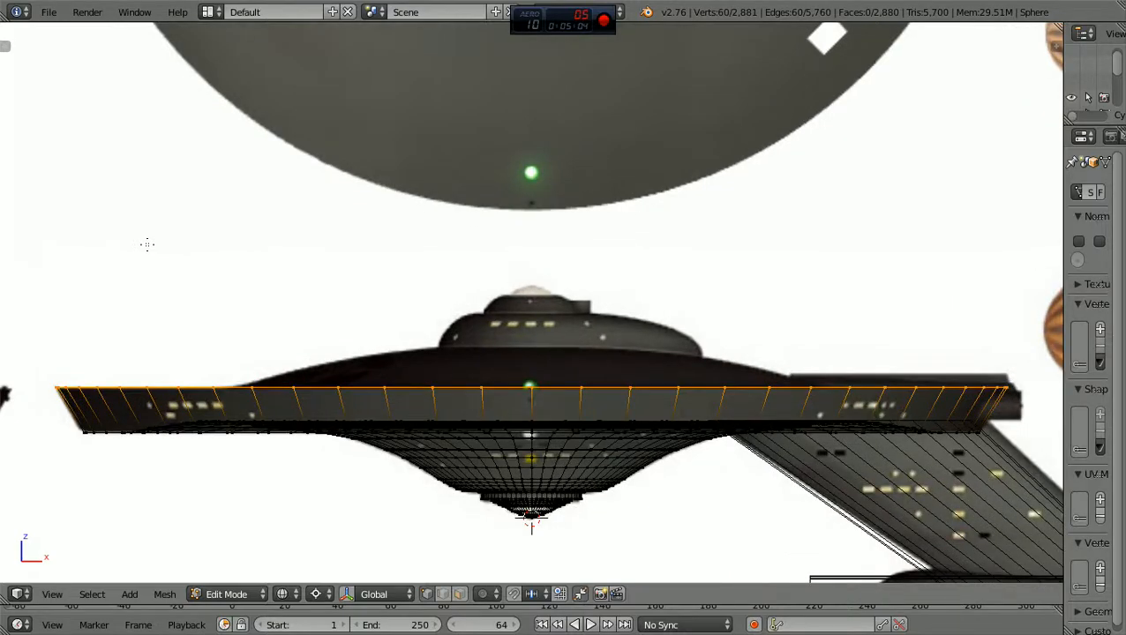
scroll(146, 245, down, 3)
scroll(146, 245, up, 3)
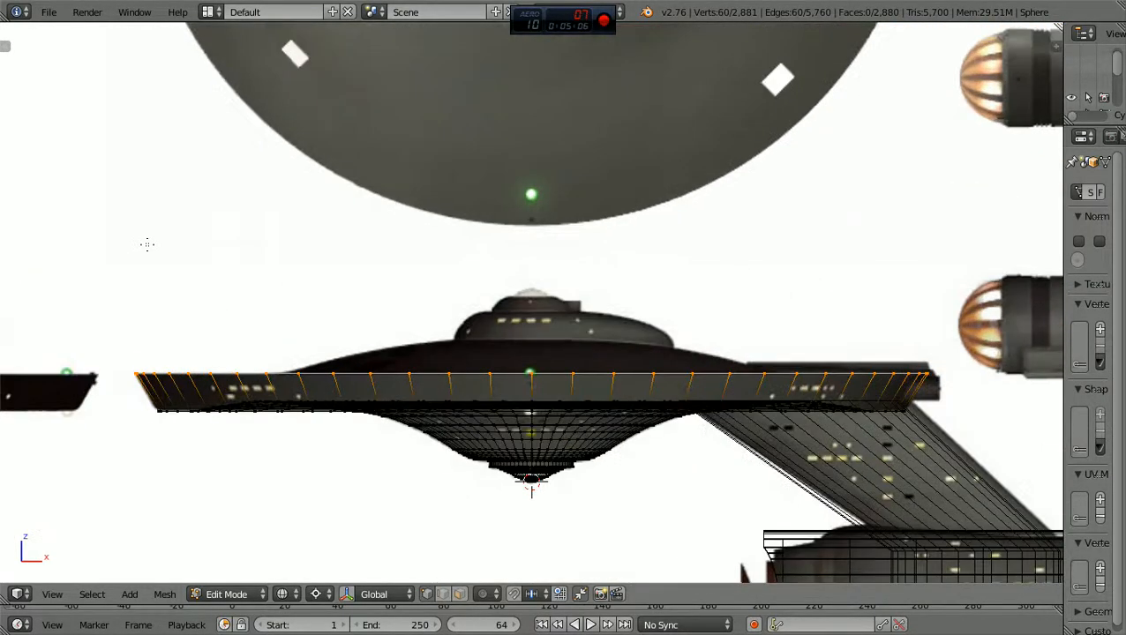
scroll(147, 244, up, 3)
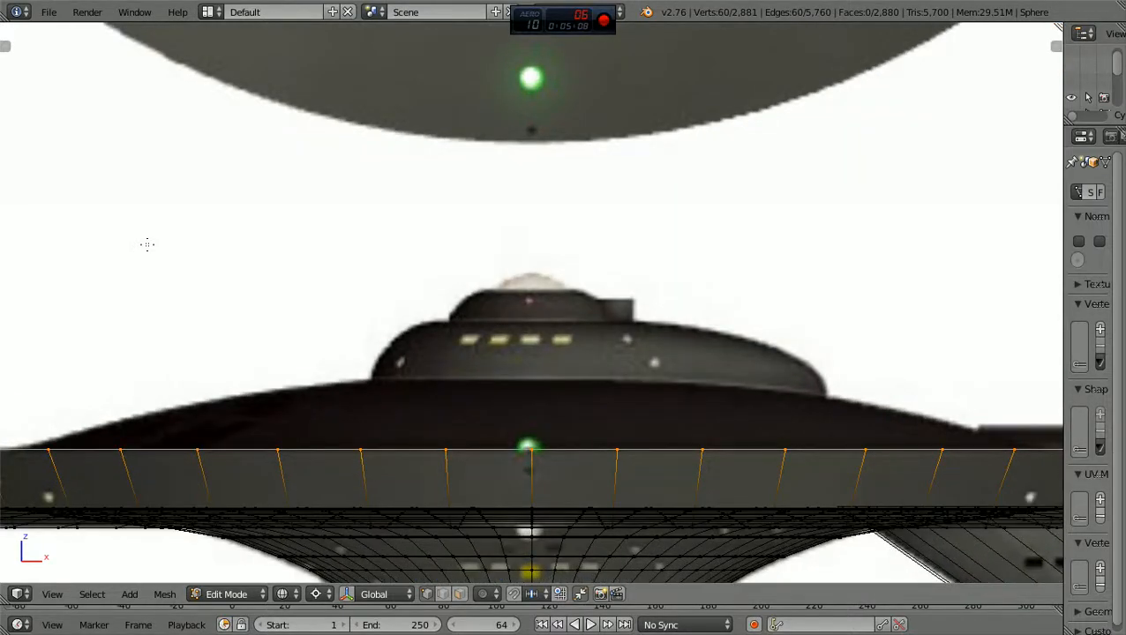
scroll(146, 244, up, 2)
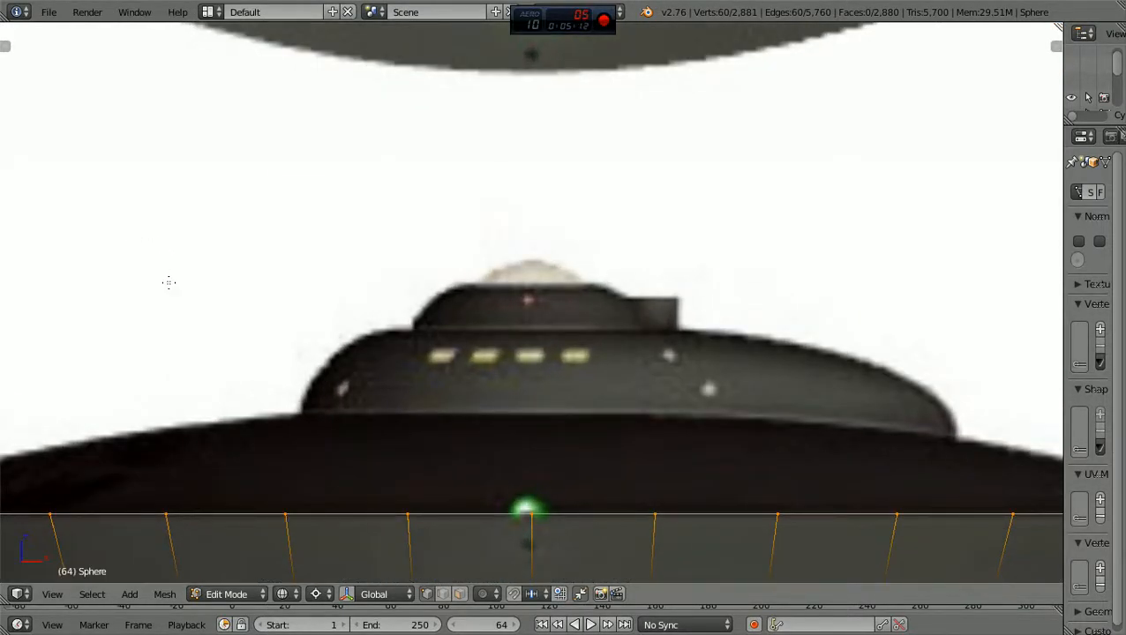
shift+scroll(169, 282, down, 8)
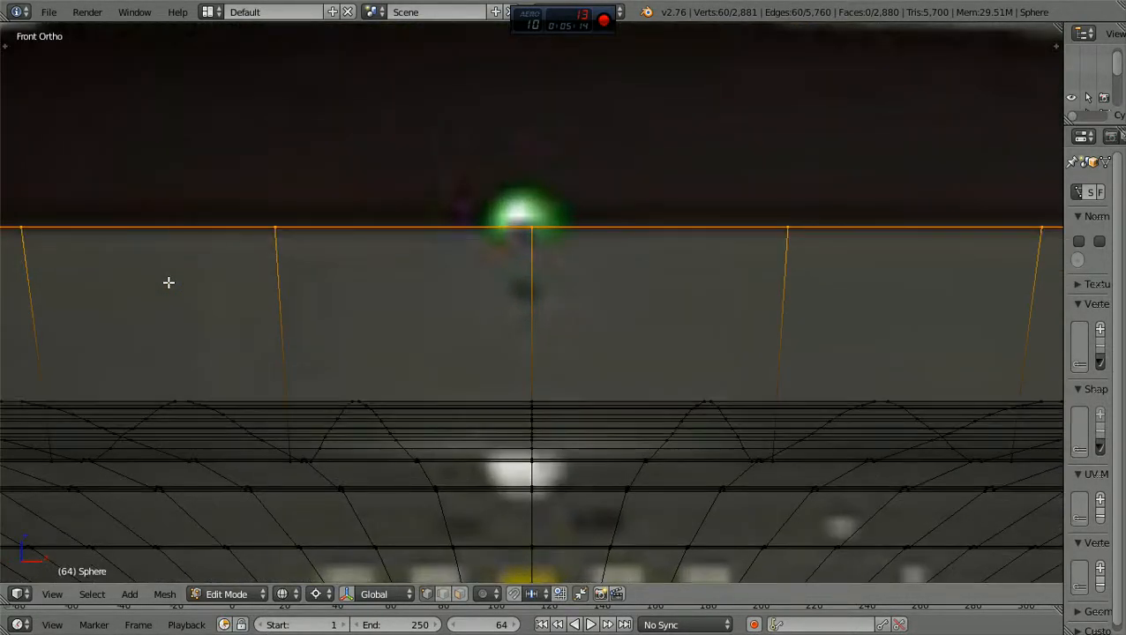
scroll(168, 282, down, 6)
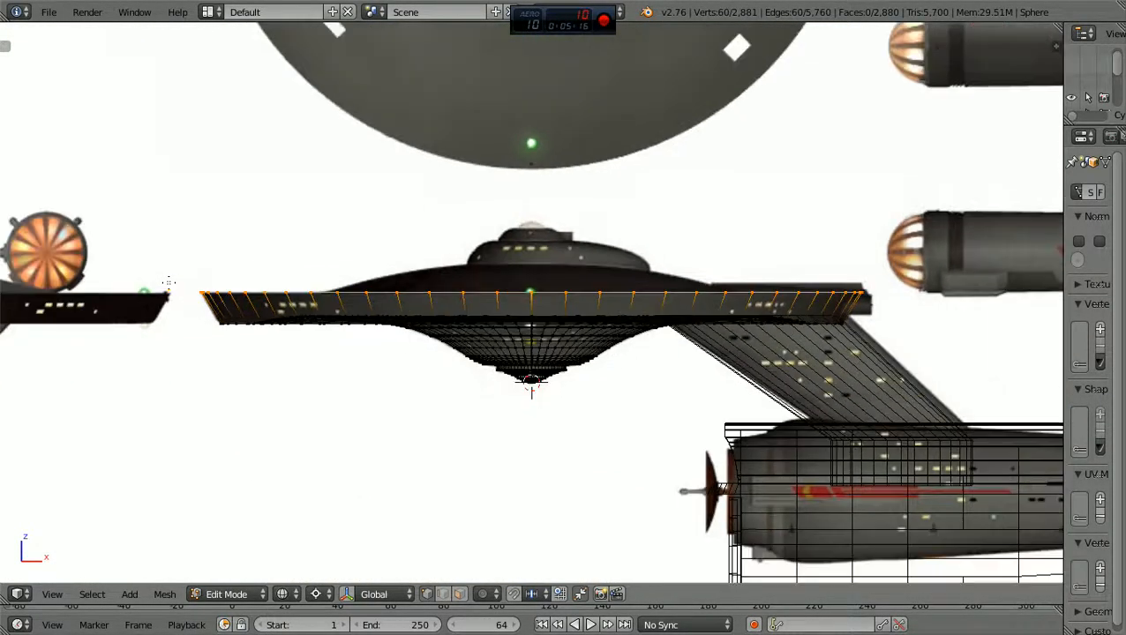
scroll(169, 282, up, 5)
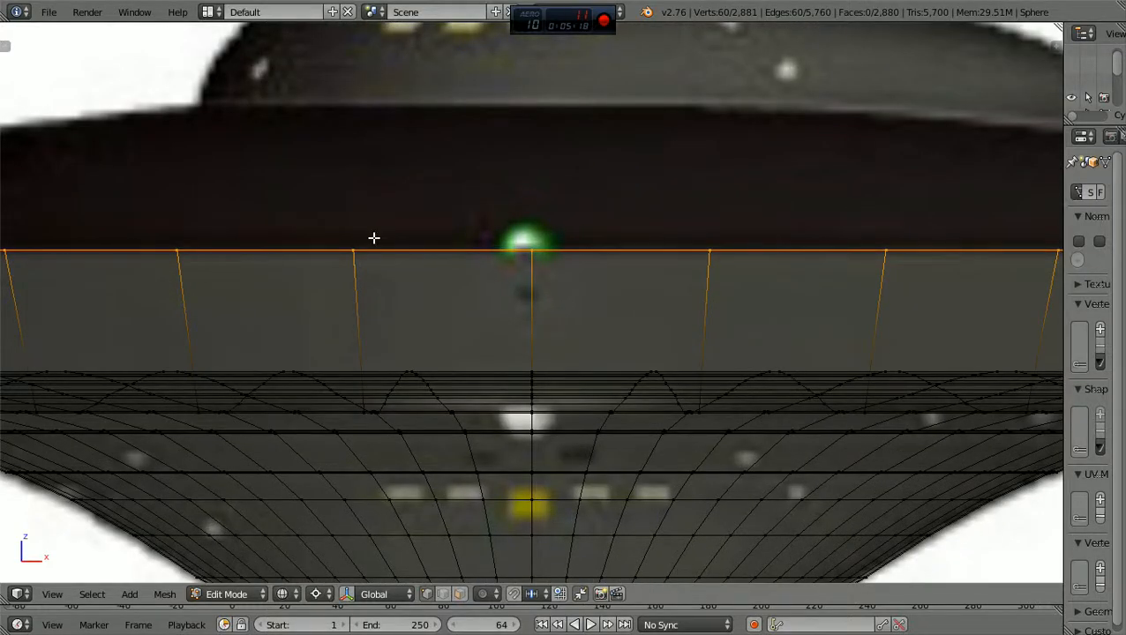
Lower the selected saucer rim loop by about 0.0054 along Z to match the blueprint's rim edge in front view
scroll(371, 238, up, 2)
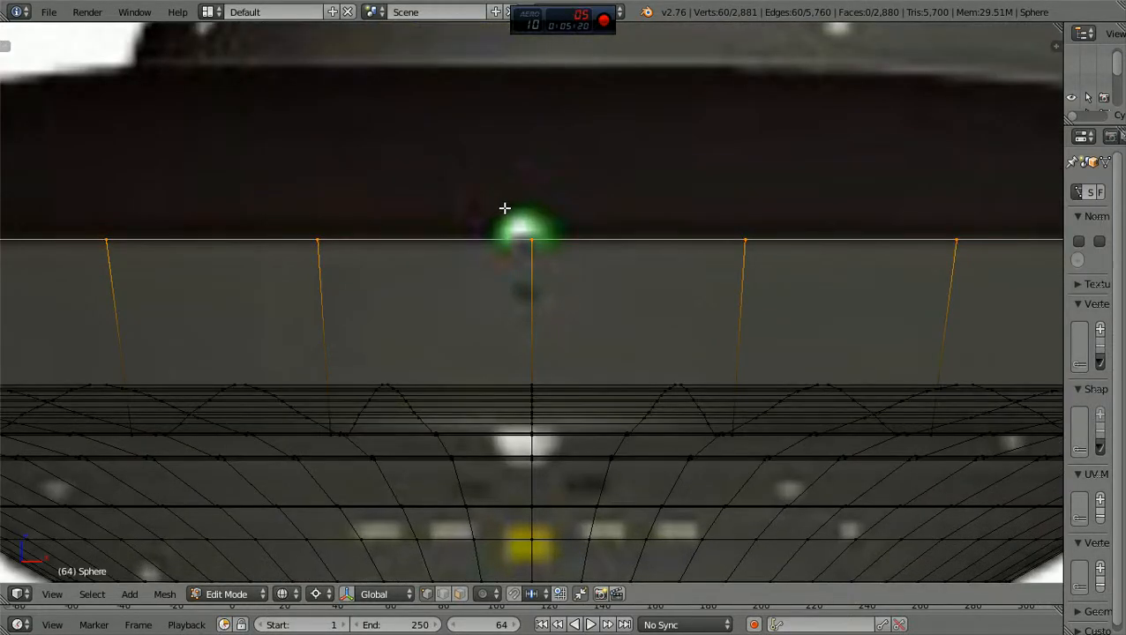
key(g)
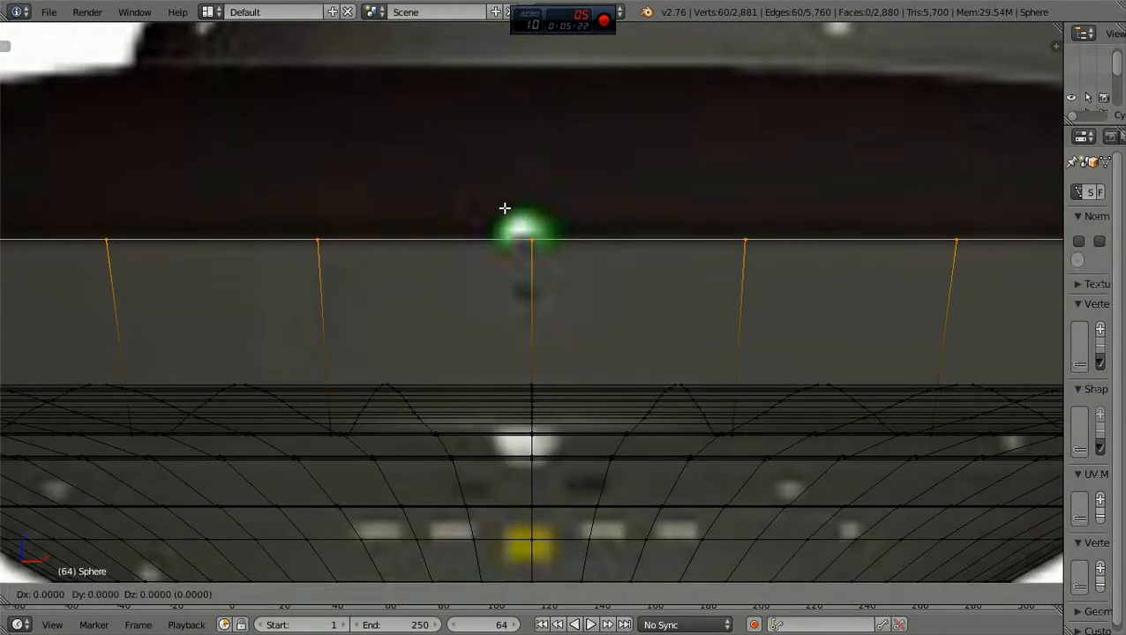
key(z)
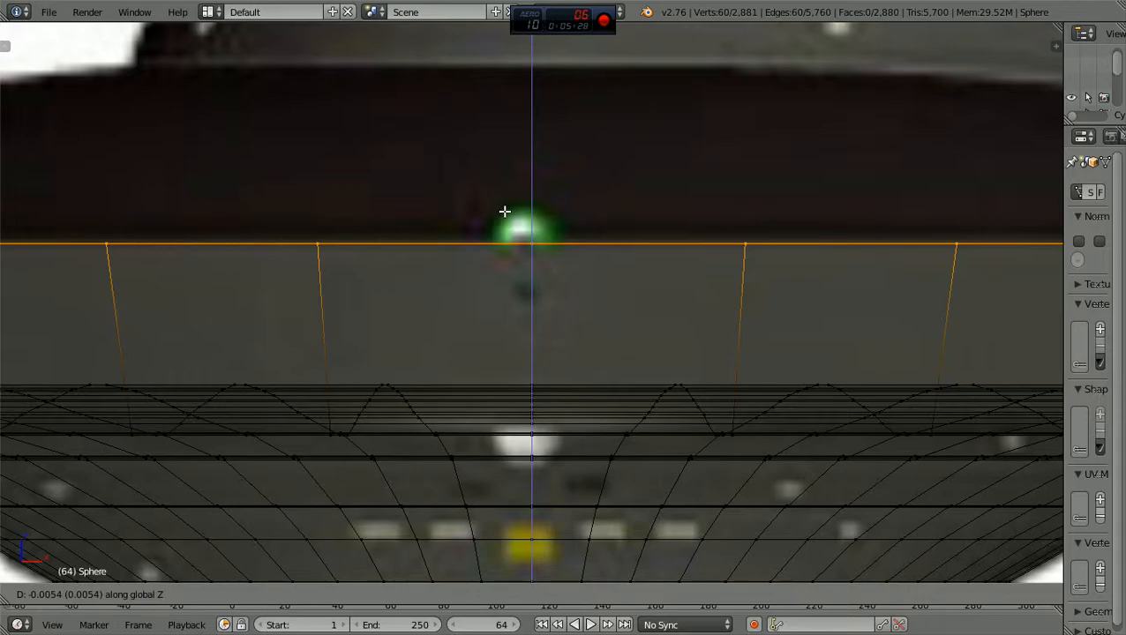
click(503, 212)
scroll(503, 212, down, 12)
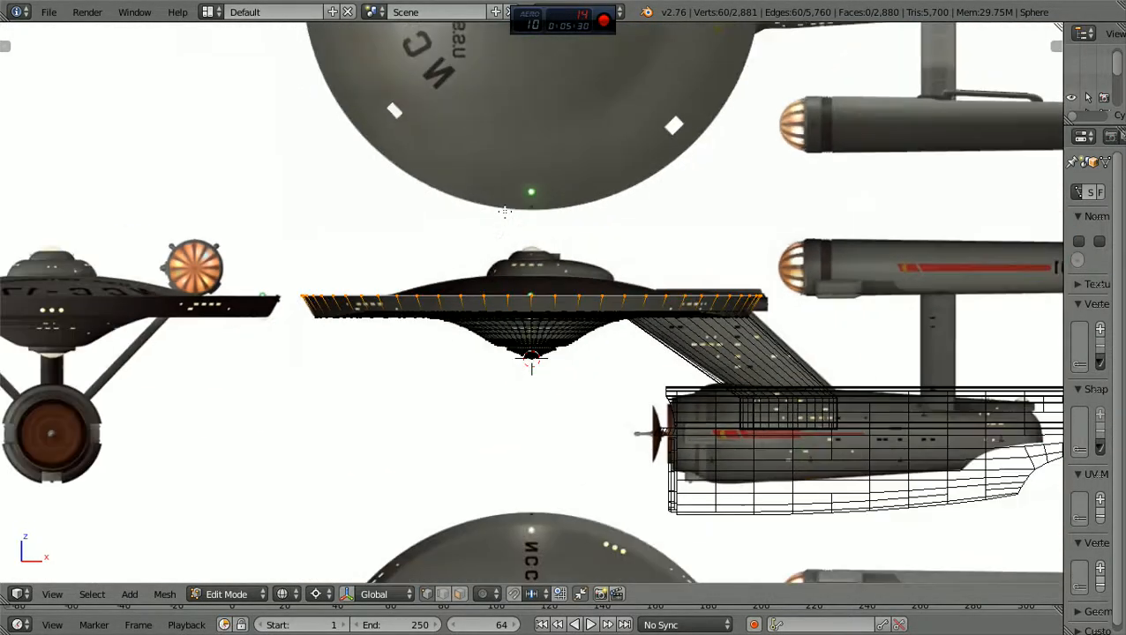
scroll(504, 212, down, 1)
Examine the rim loop and the start of the saucer's upper slope against the blueprint in top and front views
key(KP_7)
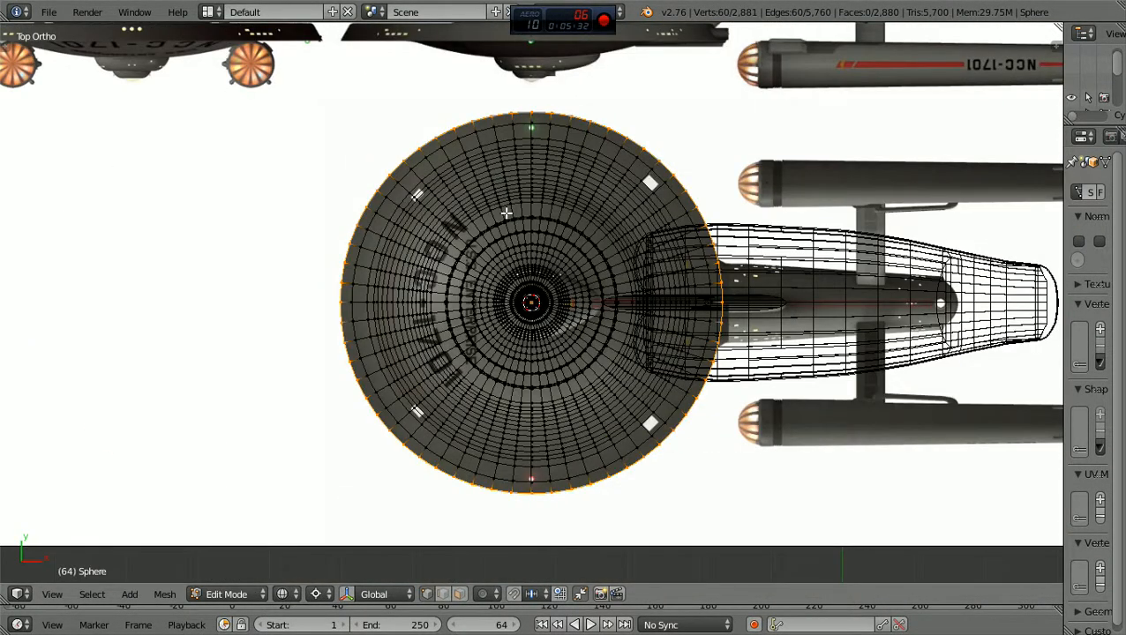
key(KP_Decimal)
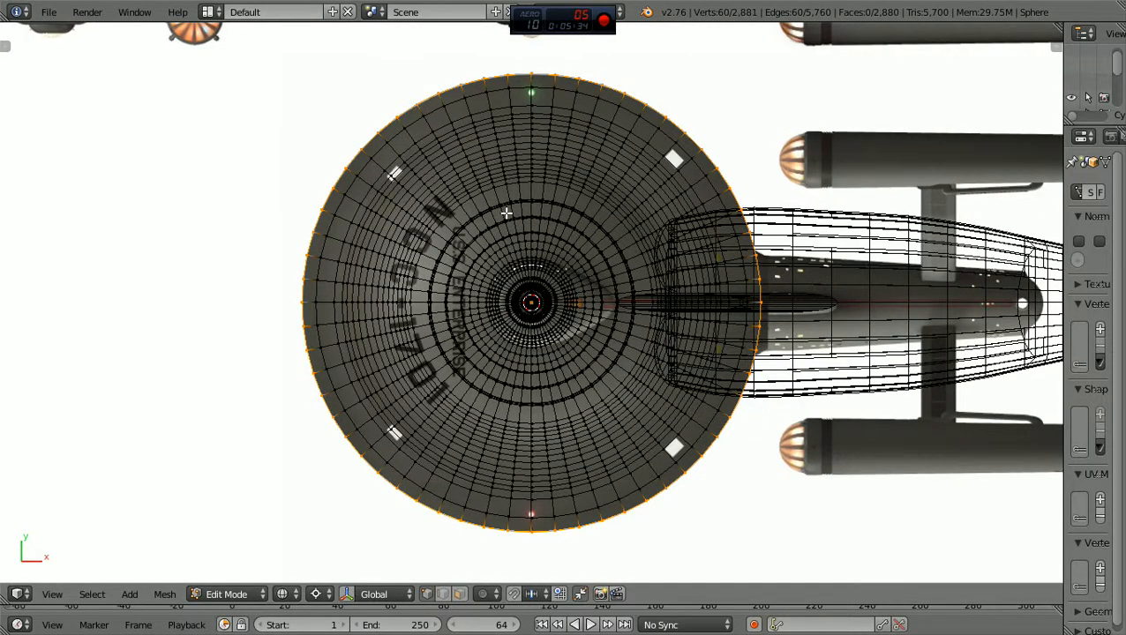
key(KP_1)
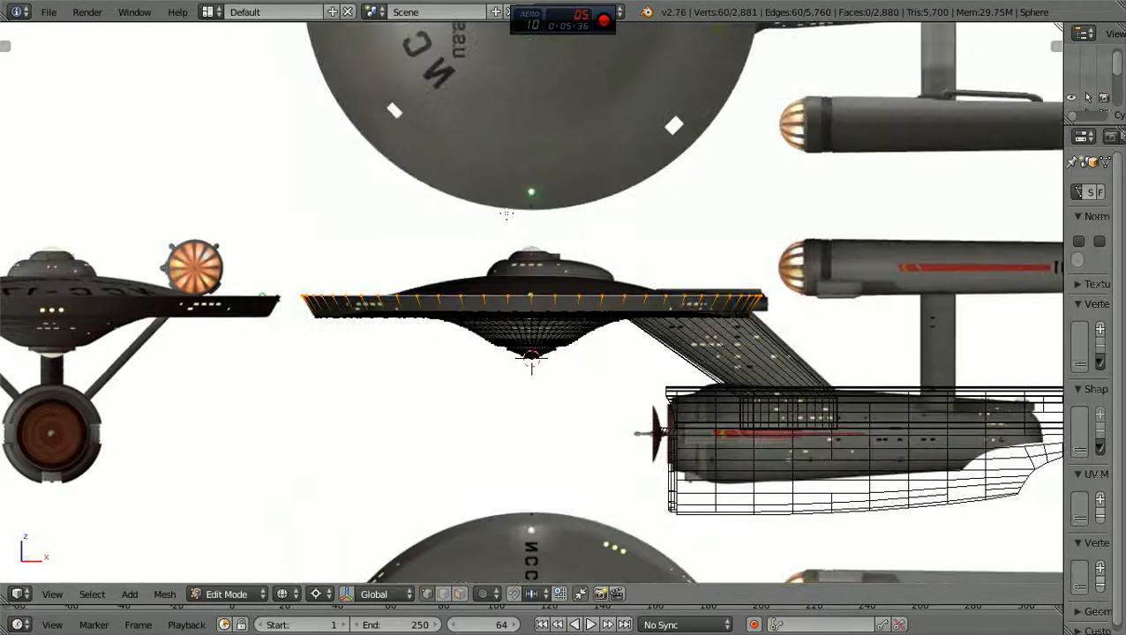
scroll(506, 213, up, 4)
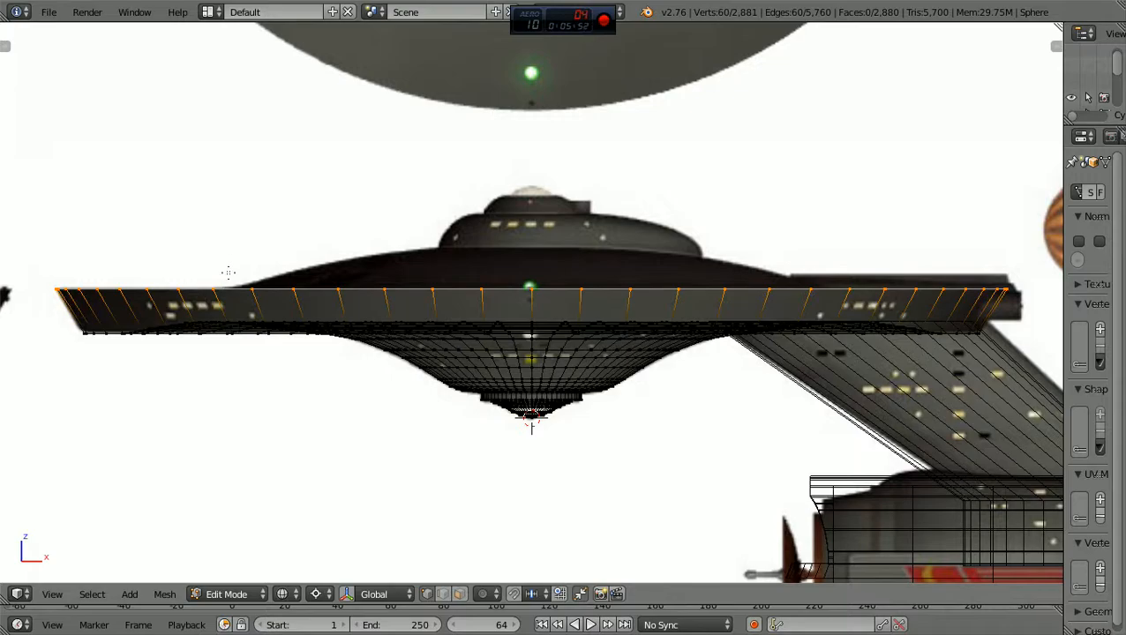
ctrl+scroll(229, 272, down, 7)
scroll(377, 327, up, 2)
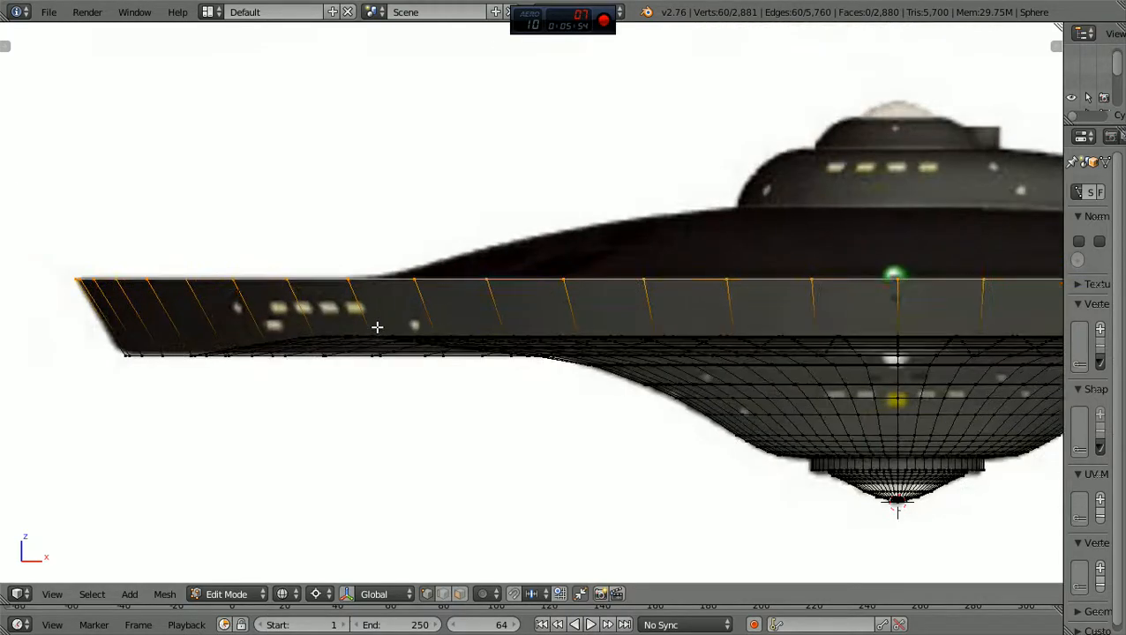
key(KP_7)
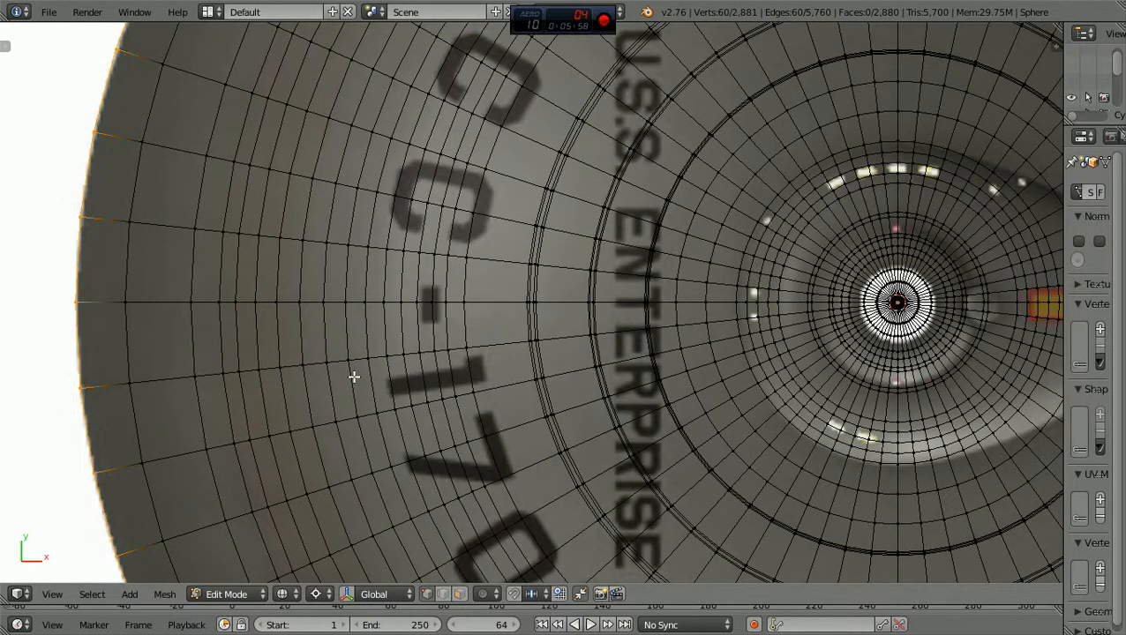
key(KP_1)
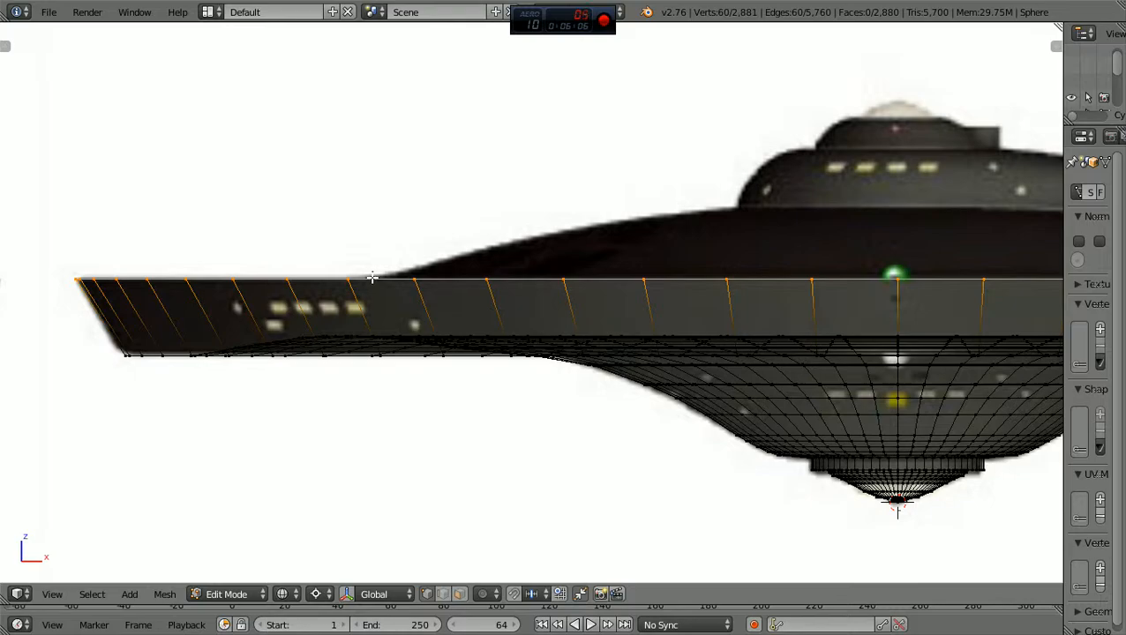
Extrude the rim loop in top view and scale the new loop inward to about 0.637
key(KP_7)
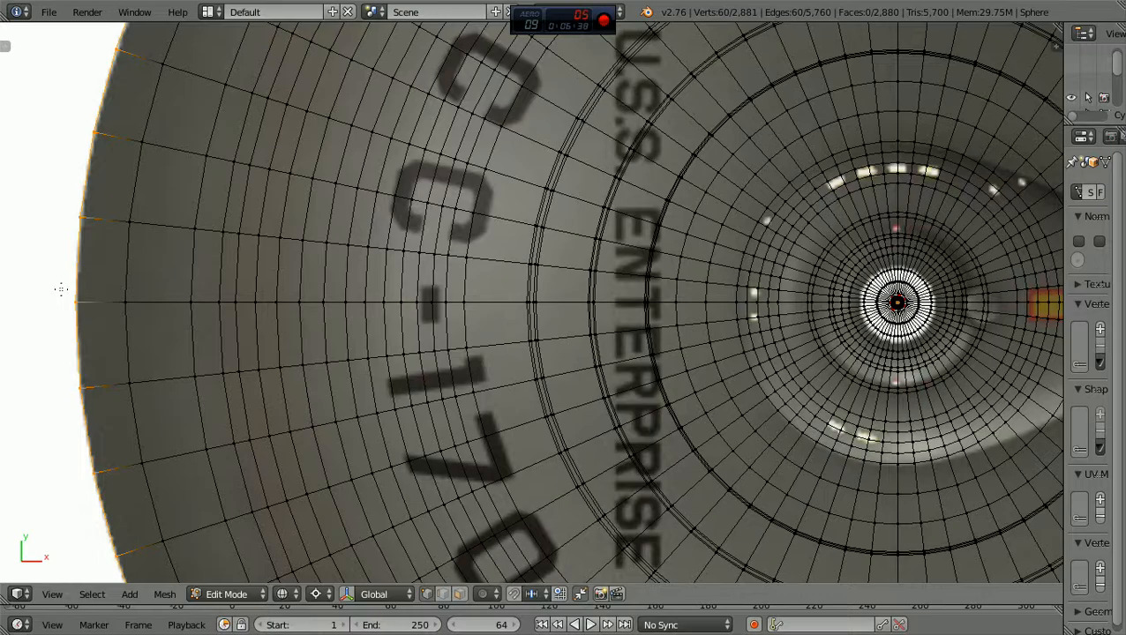
key(e)
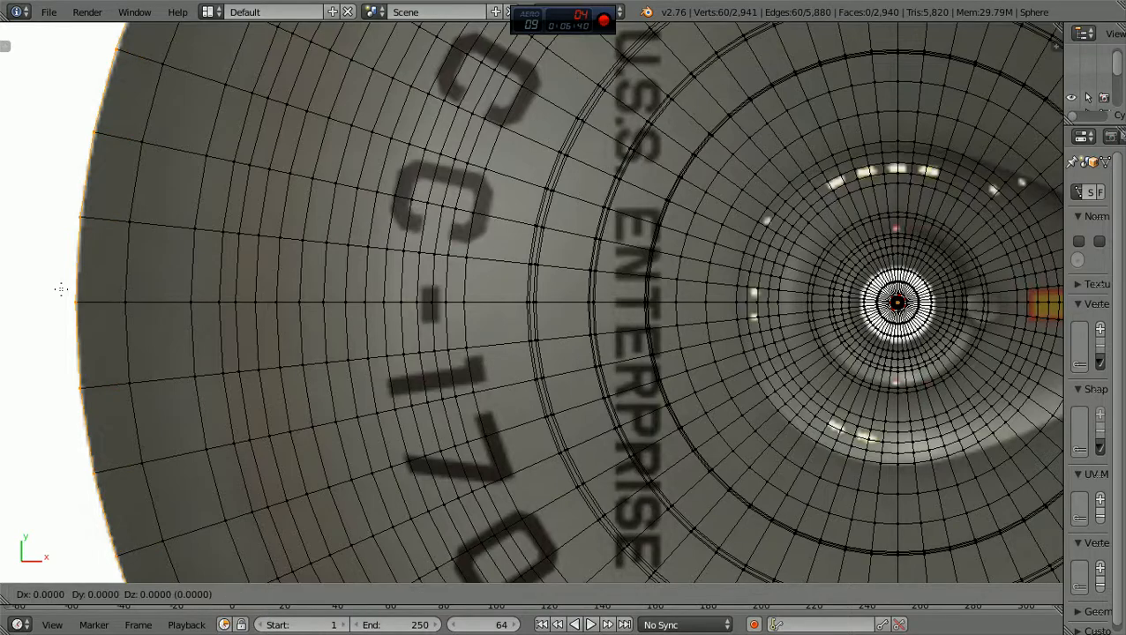
key(s)
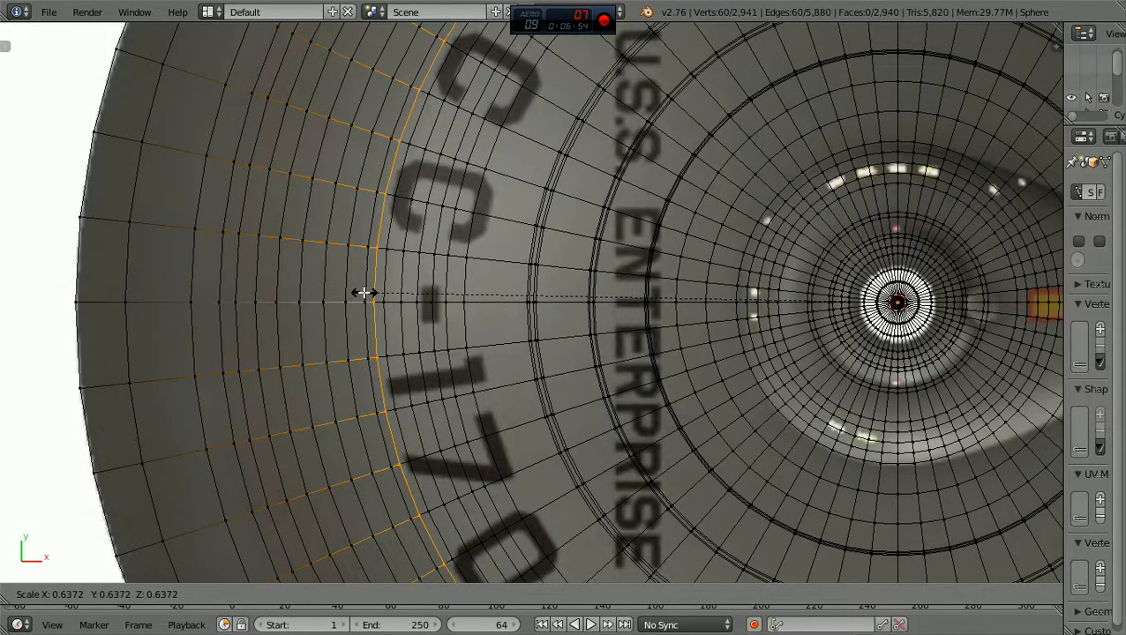
click(363, 292)
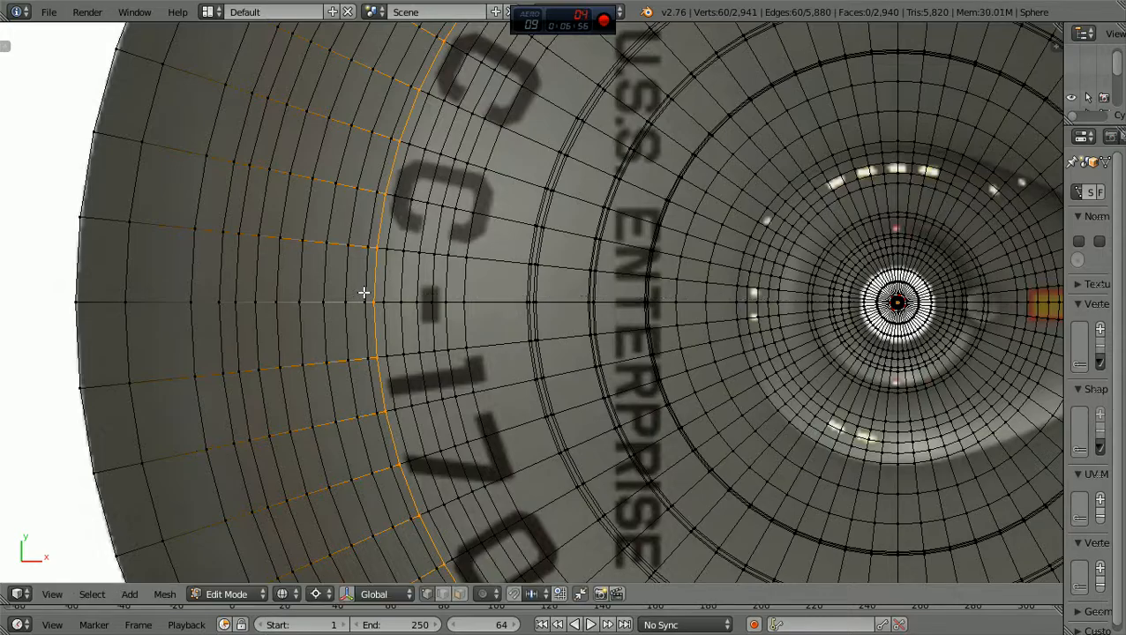
Raise the new inner loop about 0.263 along Z, level with the saucer's upper rim, and check it in solid shading
key(KP_1)
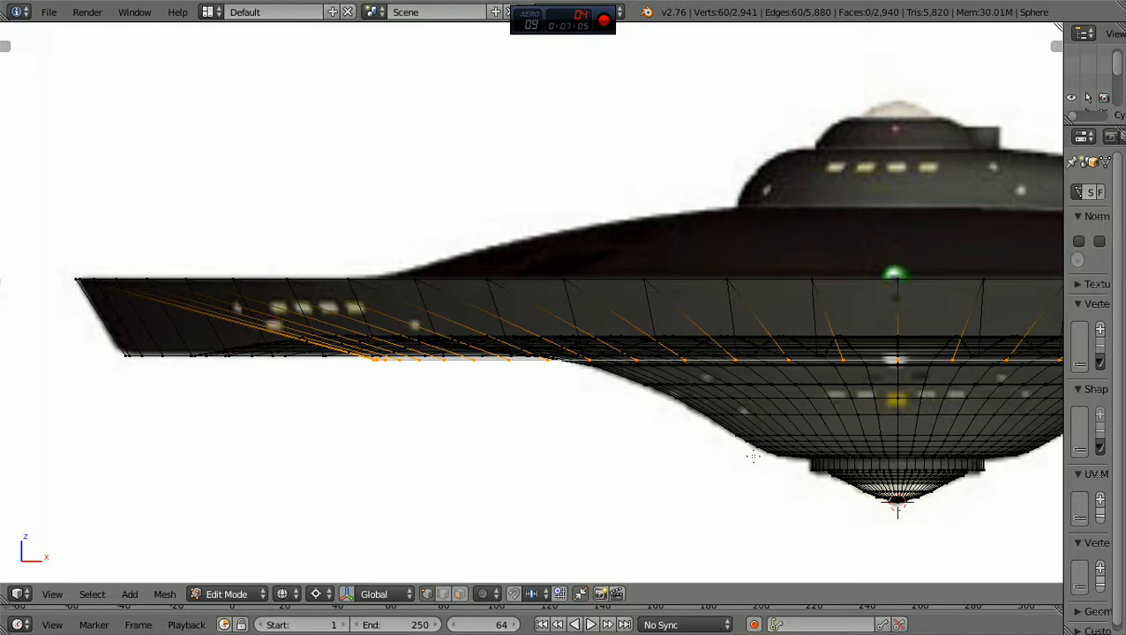
scroll(662, 459, up, 3)
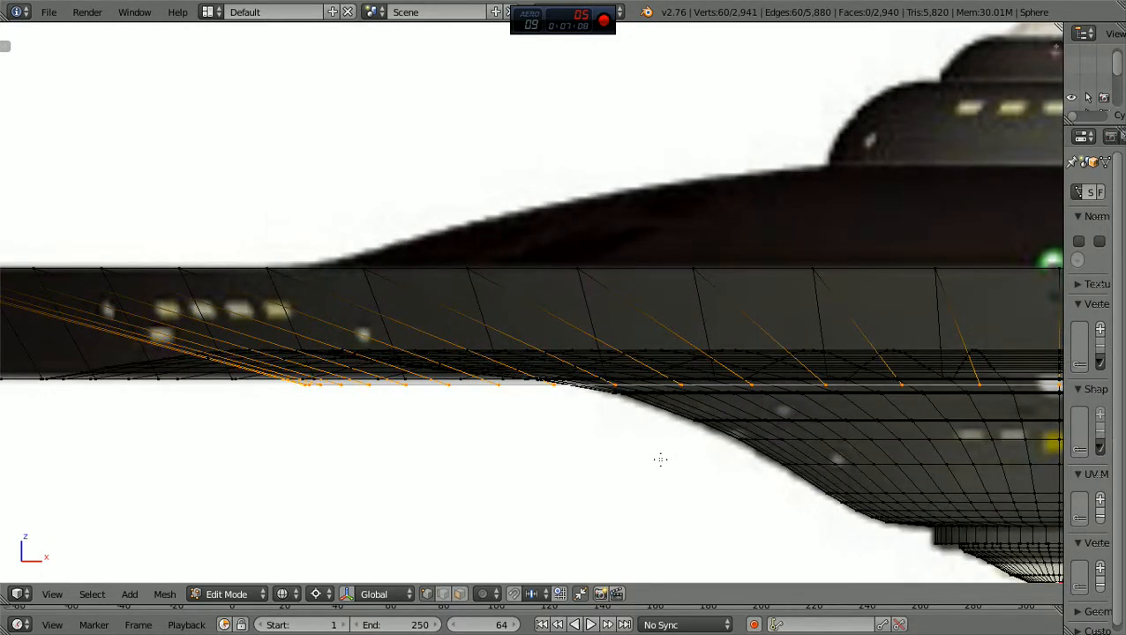
ctrl+scroll(660, 459, down, 8)
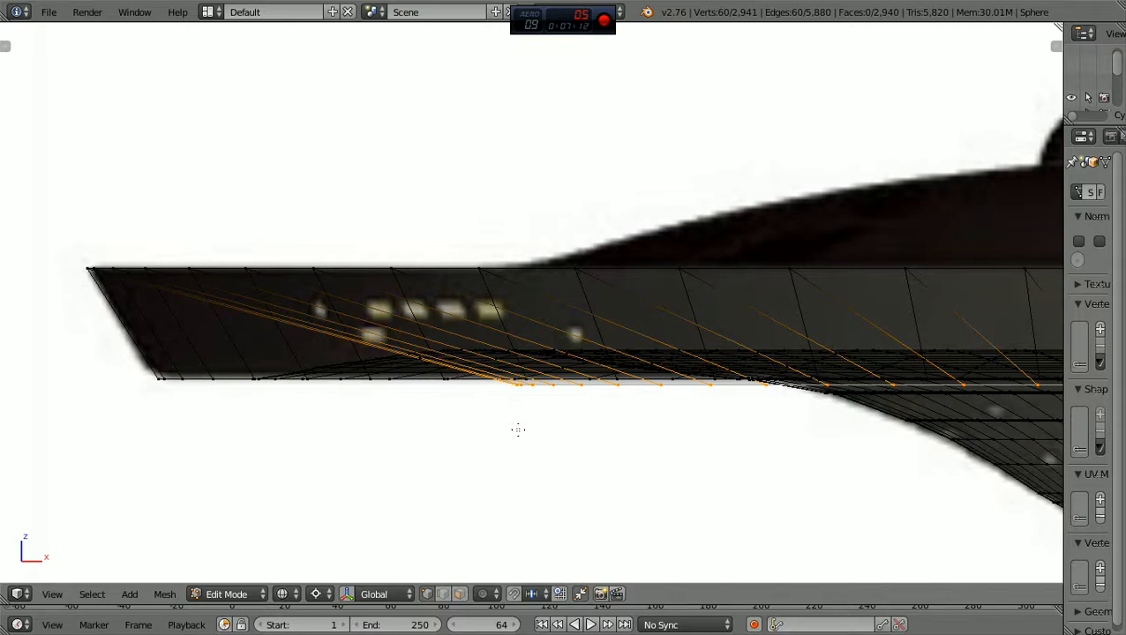
key(g)
key(z)
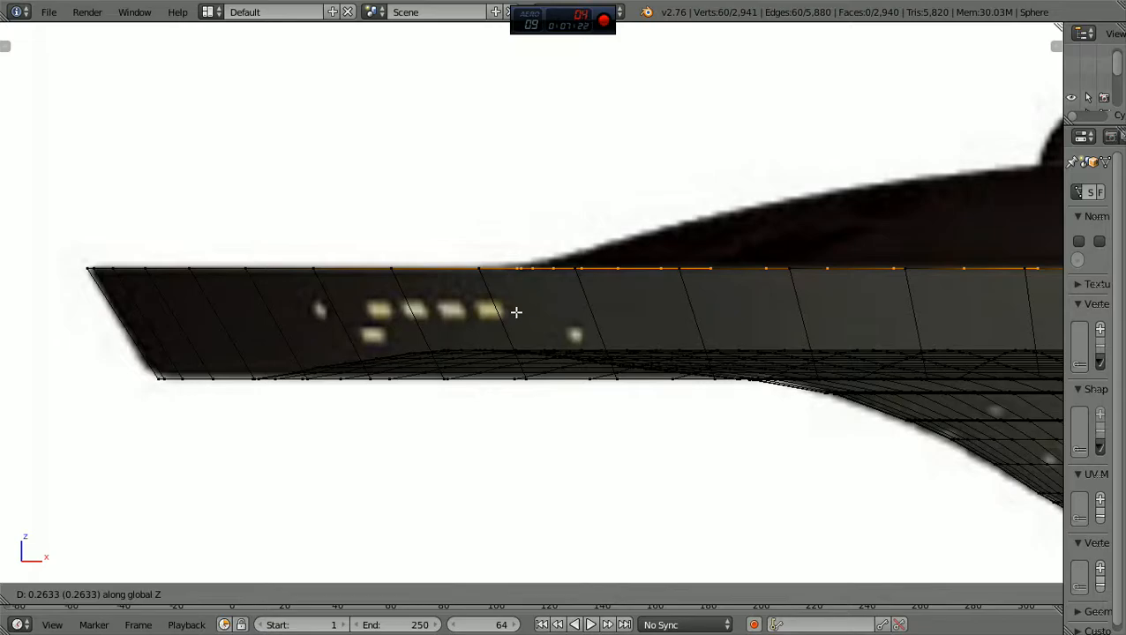
click(516, 311)
scroll(515, 312, down, 5)
middle_drag(530, 369, 597, 428)
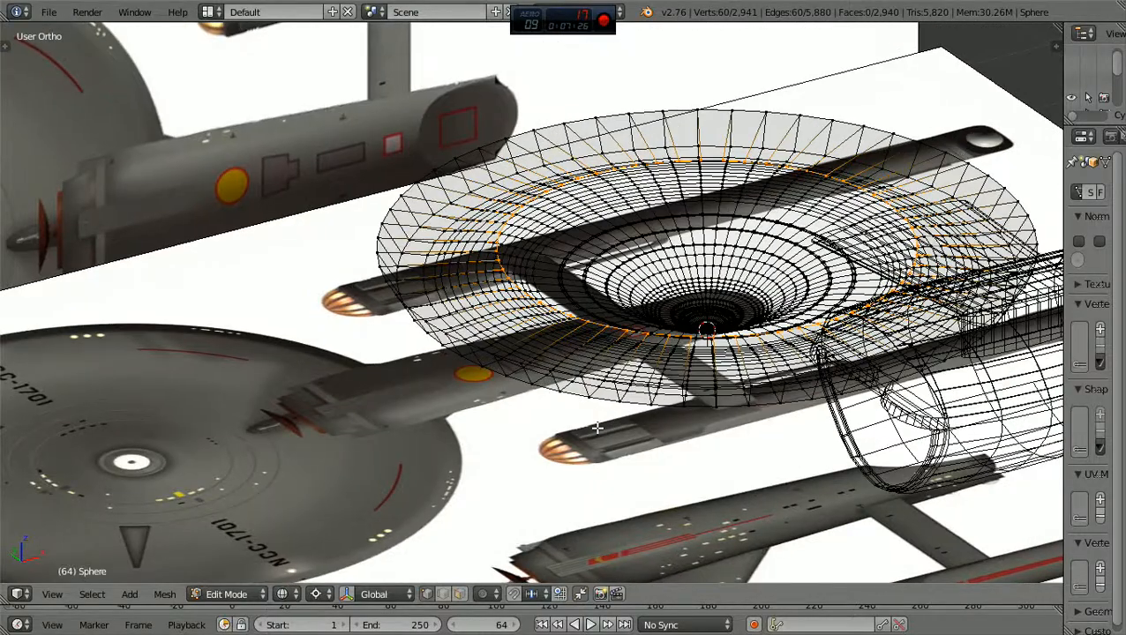
key(z)
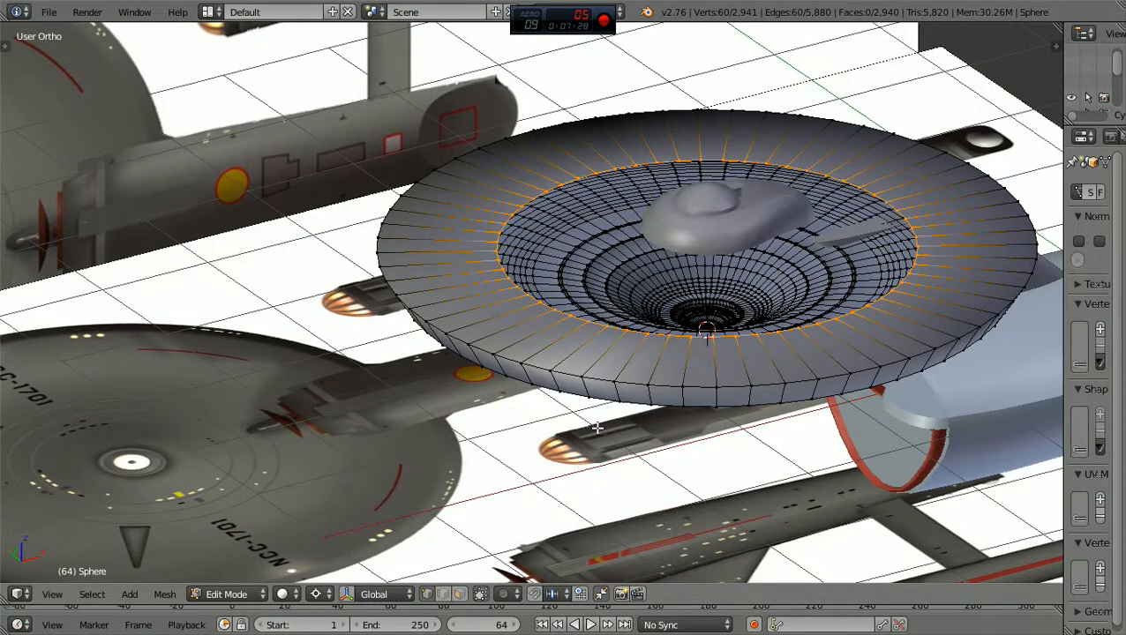
middle_drag(605, 442, 567, 397)
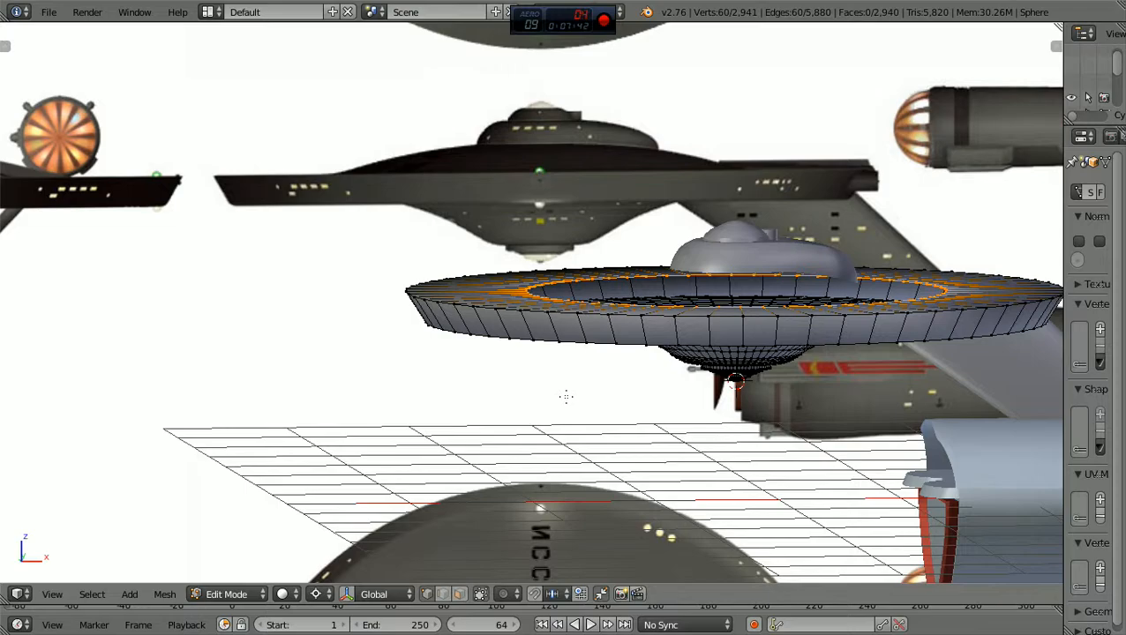
Fine-tune the inner loop's height in front view, raising it about 0.0001 along Z flush with the outer rim
key(KP_1)
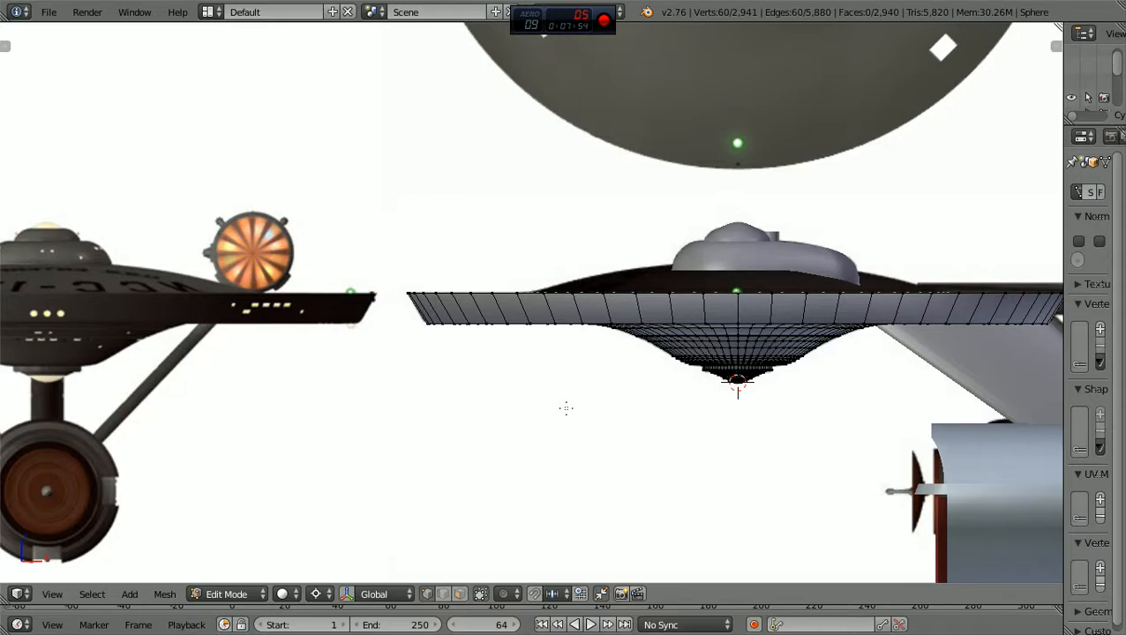
scroll(565, 407, up, 10)
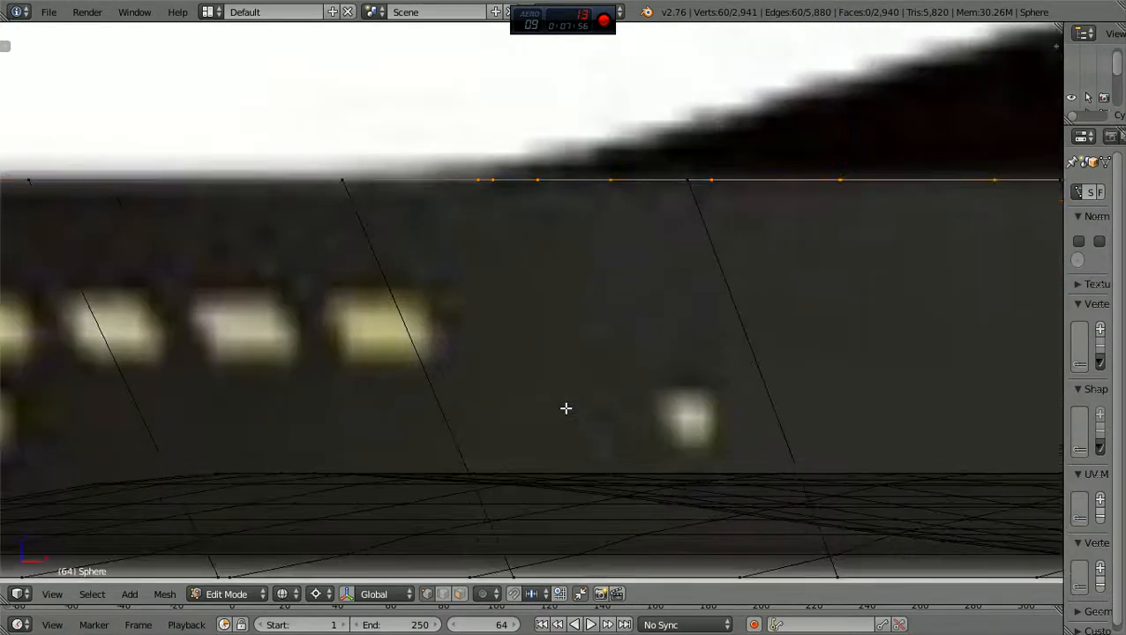
shift+scroll(565, 407, up, 4)
ctrl+scroll(565, 408, up, 10)
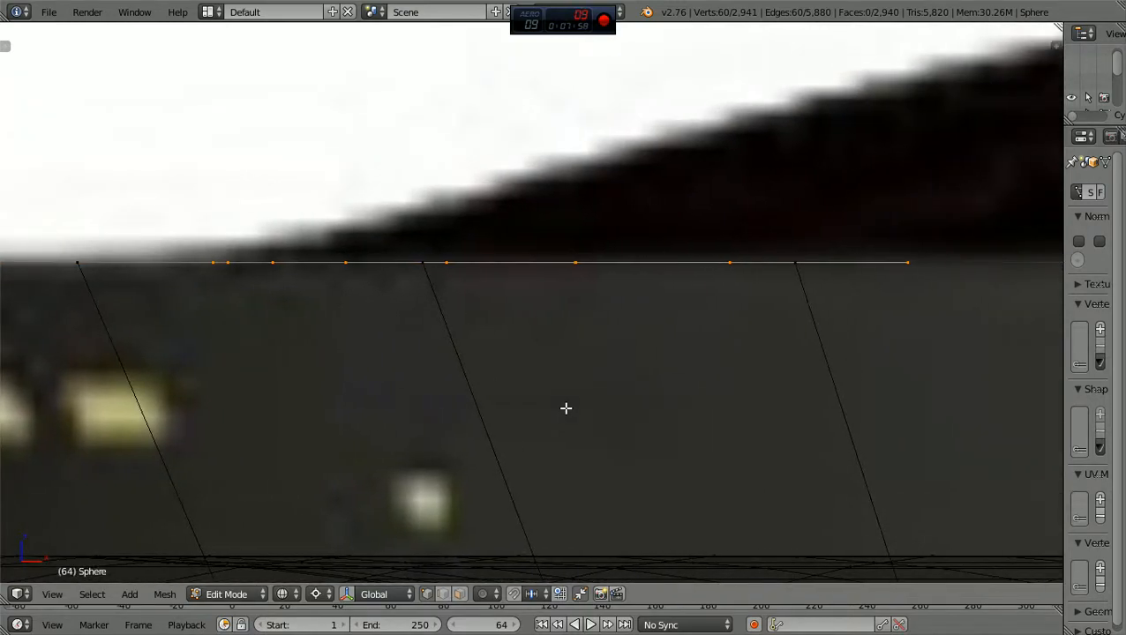
key(KP_1)
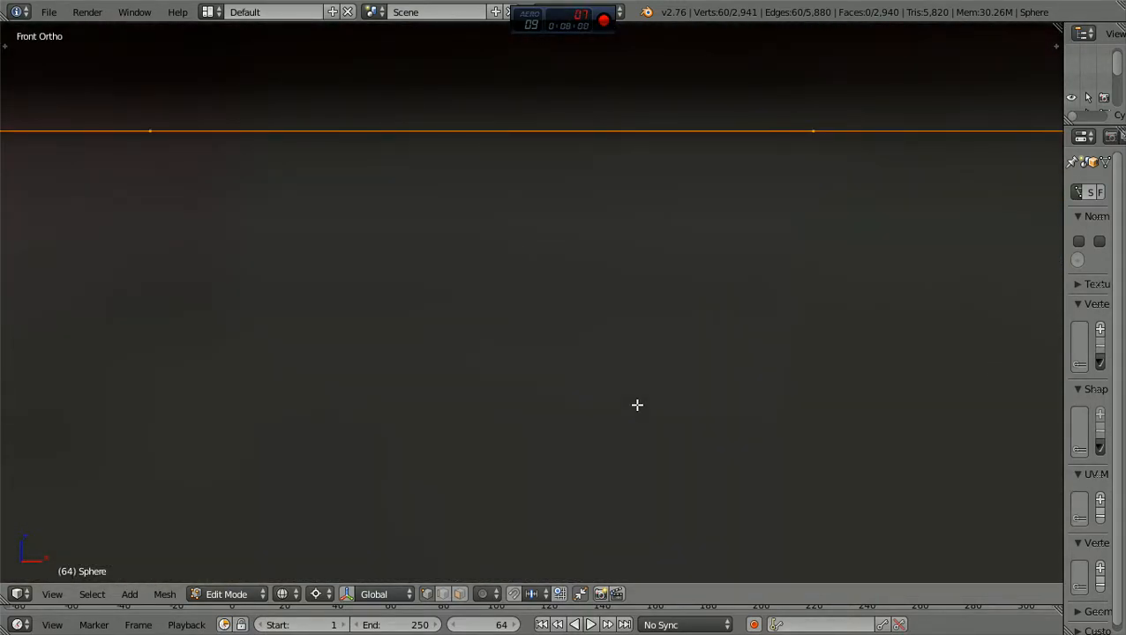
ctrl+scroll(637, 404, up, 20)
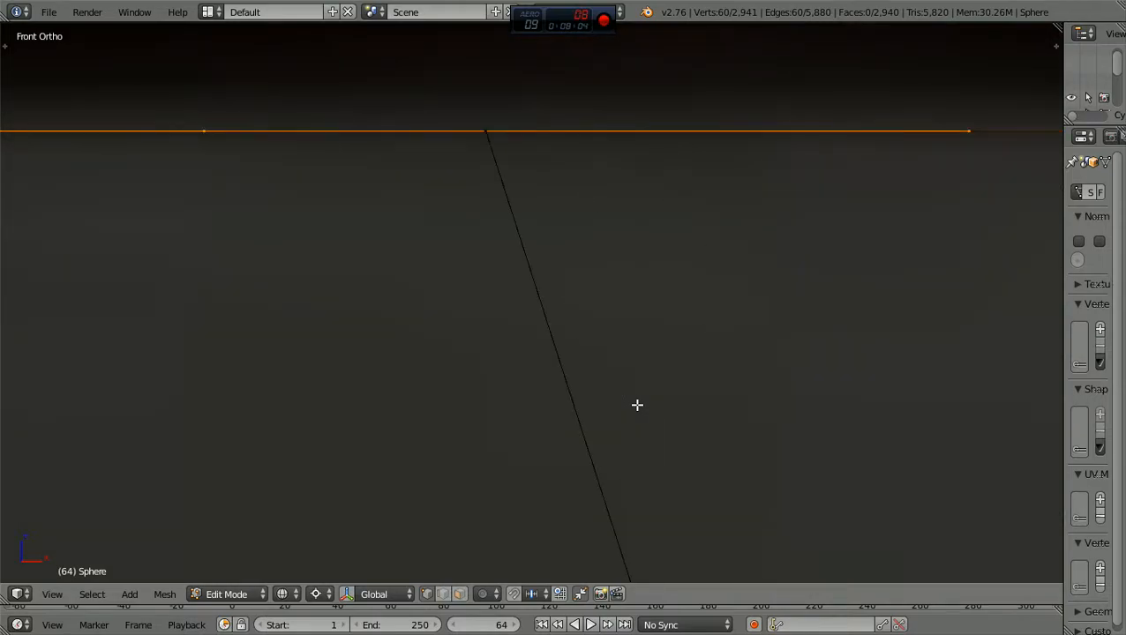
shift+scroll(637, 405, up, 4)
scroll(637, 405, up, 5)
shift+scroll(637, 405, up, 4)
shift+scroll(637, 405, up, 6)
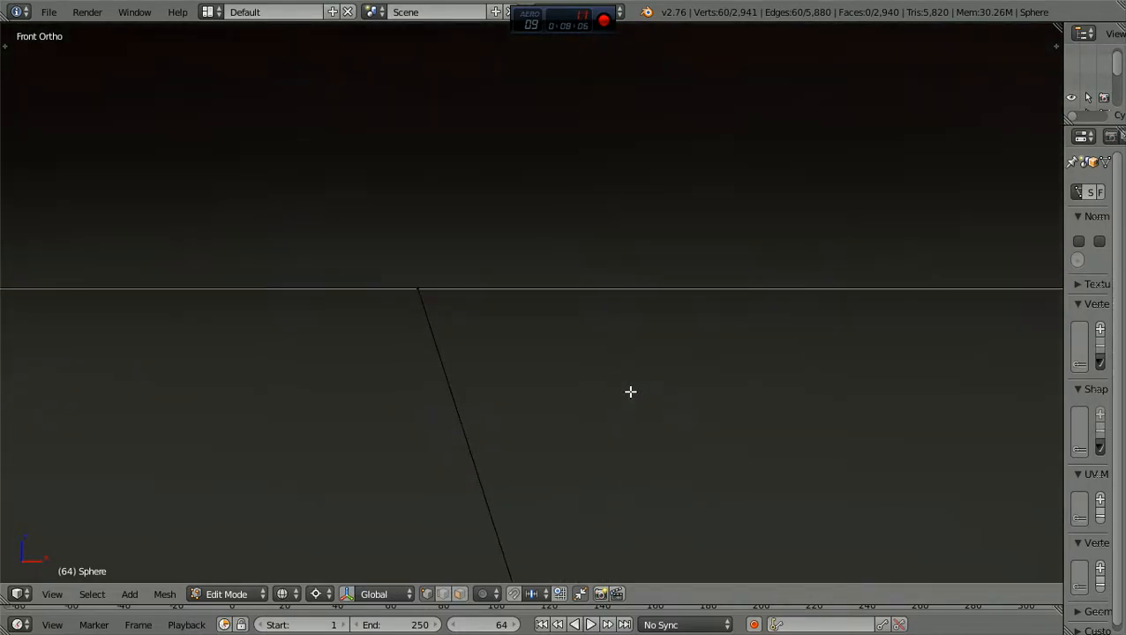
scroll(630, 392, up, 9)
ctrl+scroll(630, 391, down, 20)
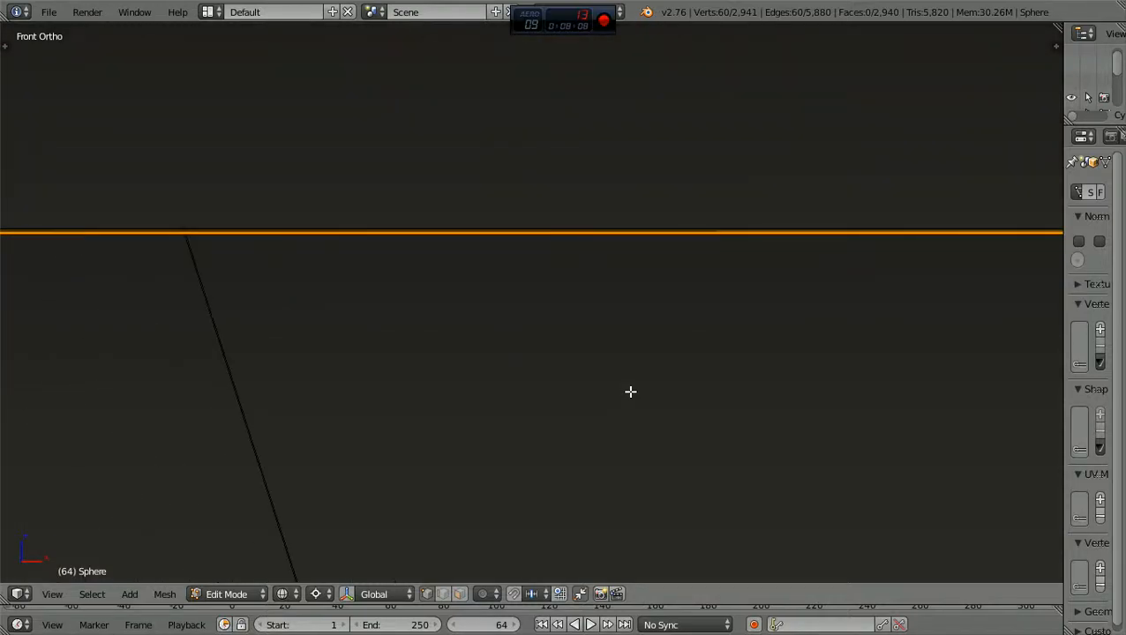
shift+scroll(630, 392, down, 9)
shift+scroll(630, 392, up, 10)
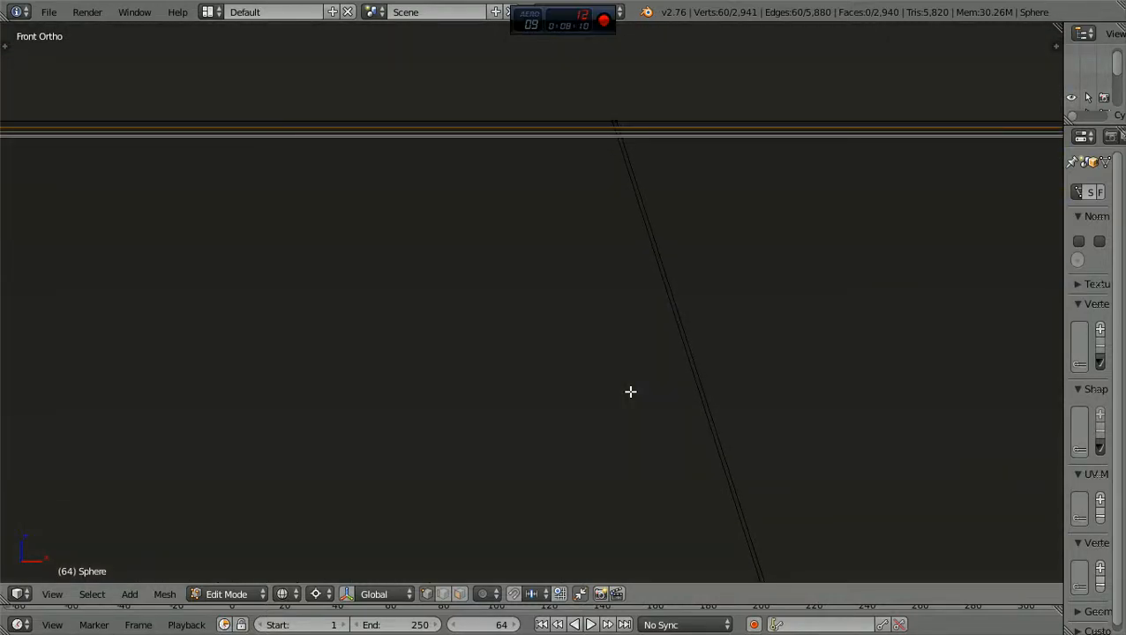
ctrl+scroll(629, 392, down, 4)
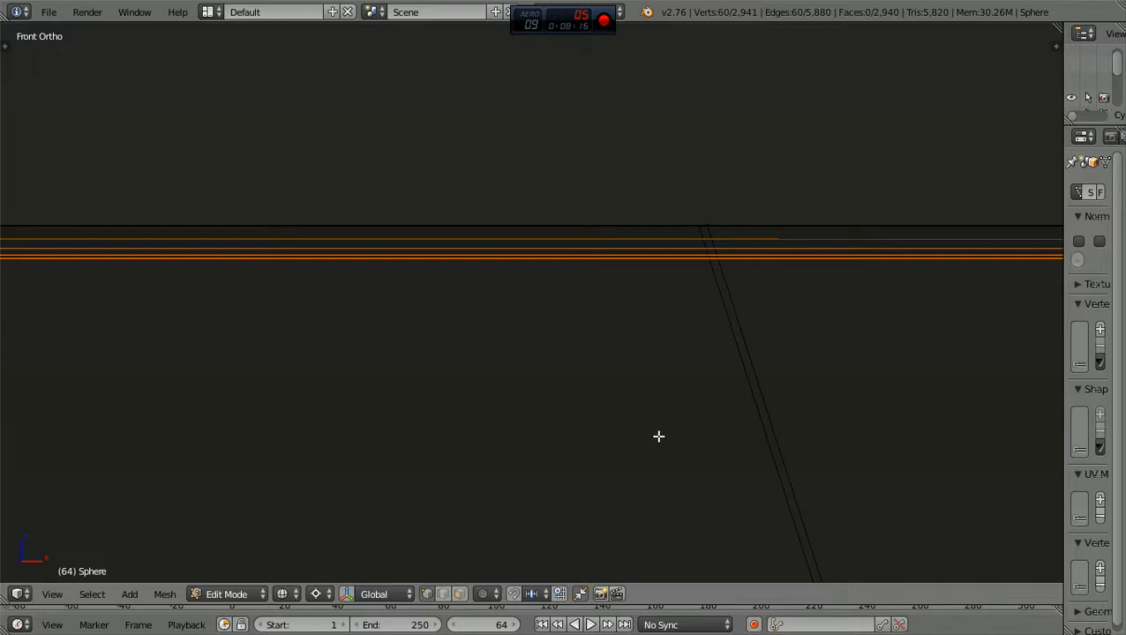
key(g)
key(z)
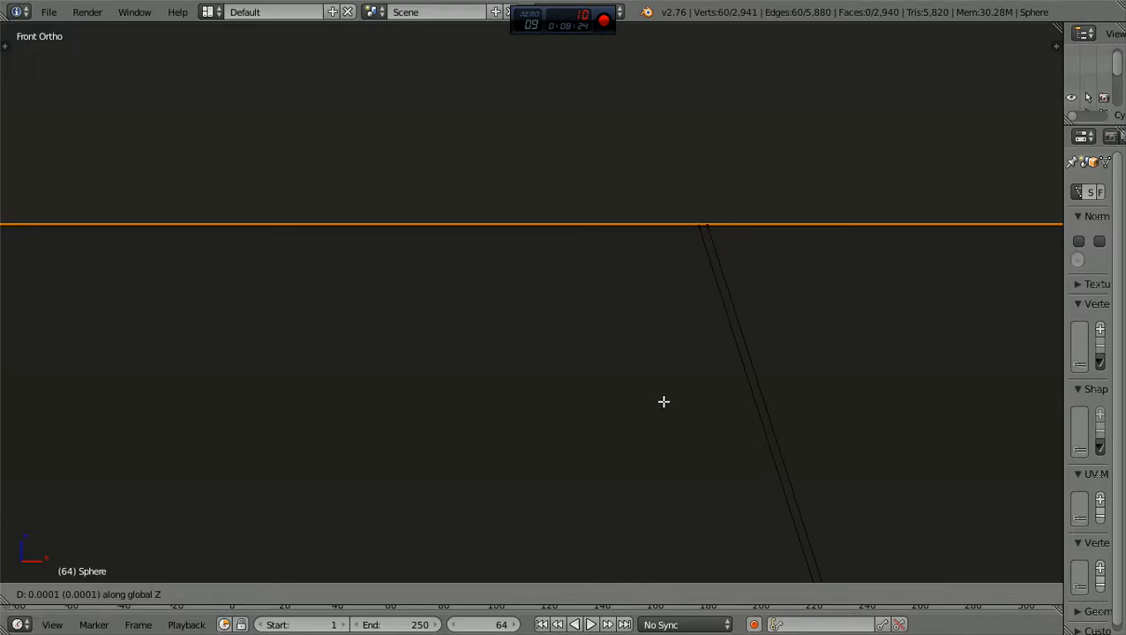
click(663, 402)
Select all vertices of the saucer's outer and inner upper rim loops in front view
scroll(664, 402, down, 4)
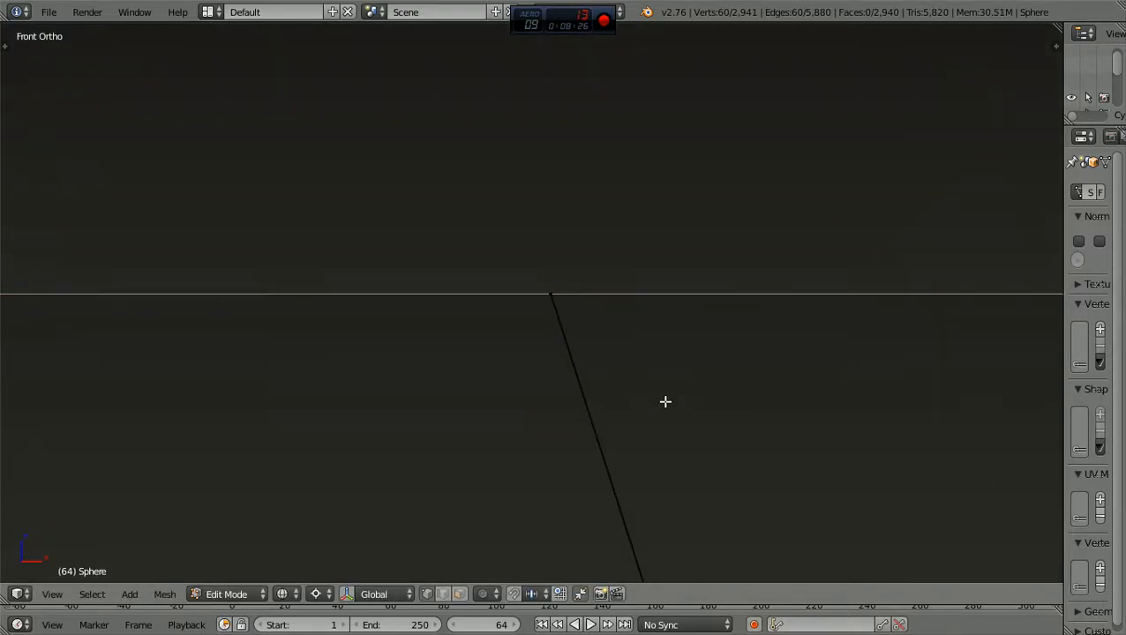
scroll(665, 401, down, 5)
scroll(665, 403, down, 6)
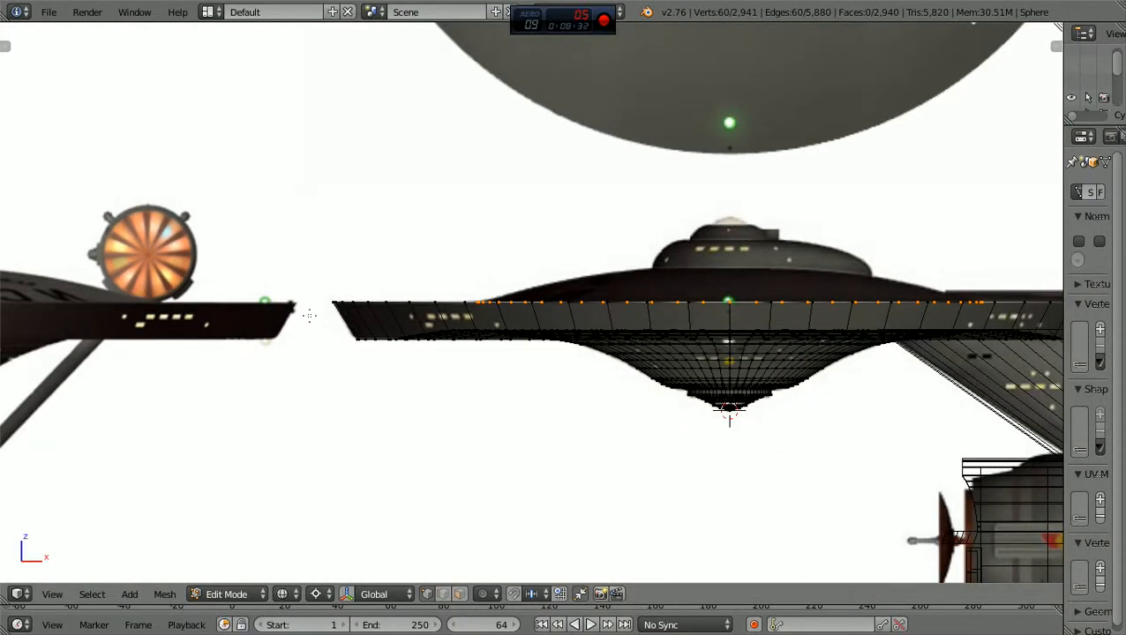
key(b)
drag(309, 315, 991, 274)
ctrl+scroll(991, 274, up, 6)
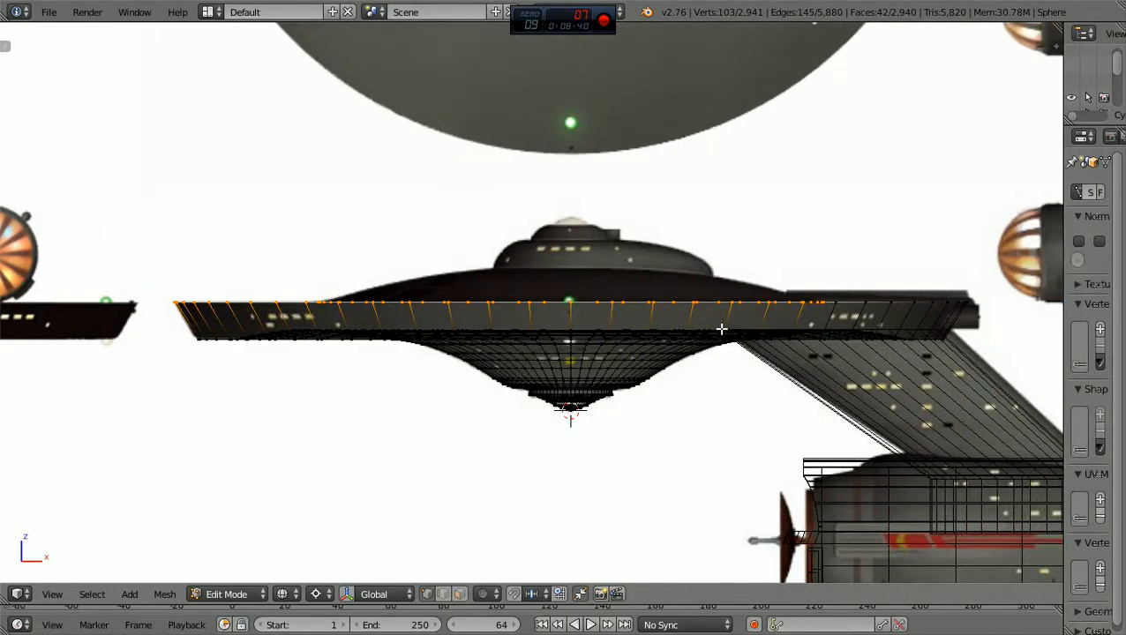
key(b)
drag(726, 312, 979, 281)
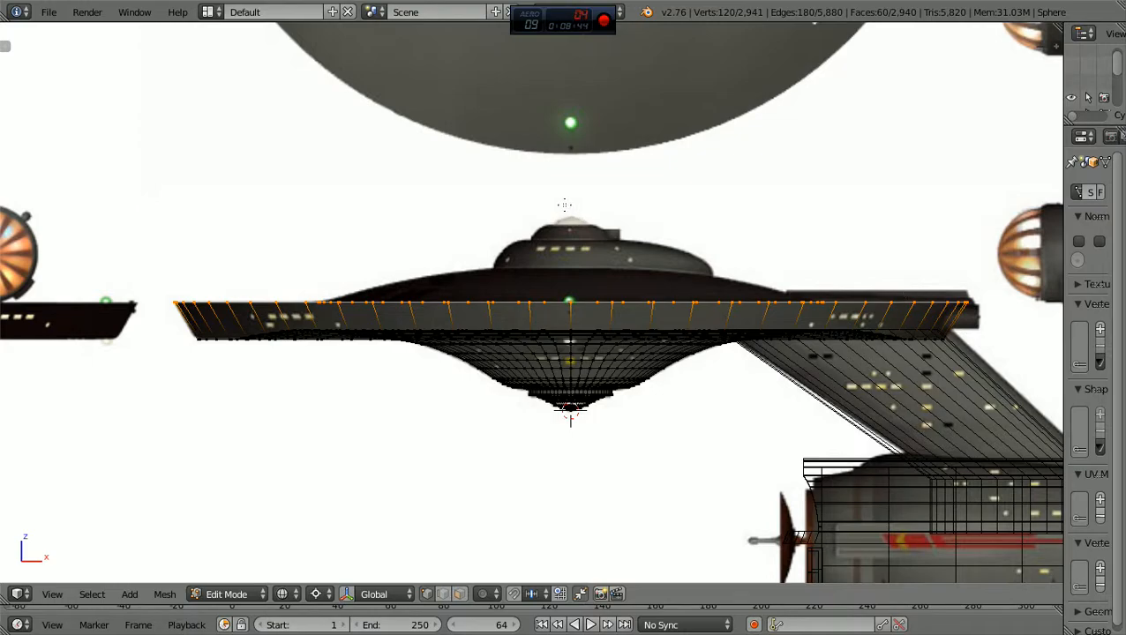
Flatten the two selected rim loops by scaling them to 0 along Z, and dismiss the incoming Skype call
key(s)
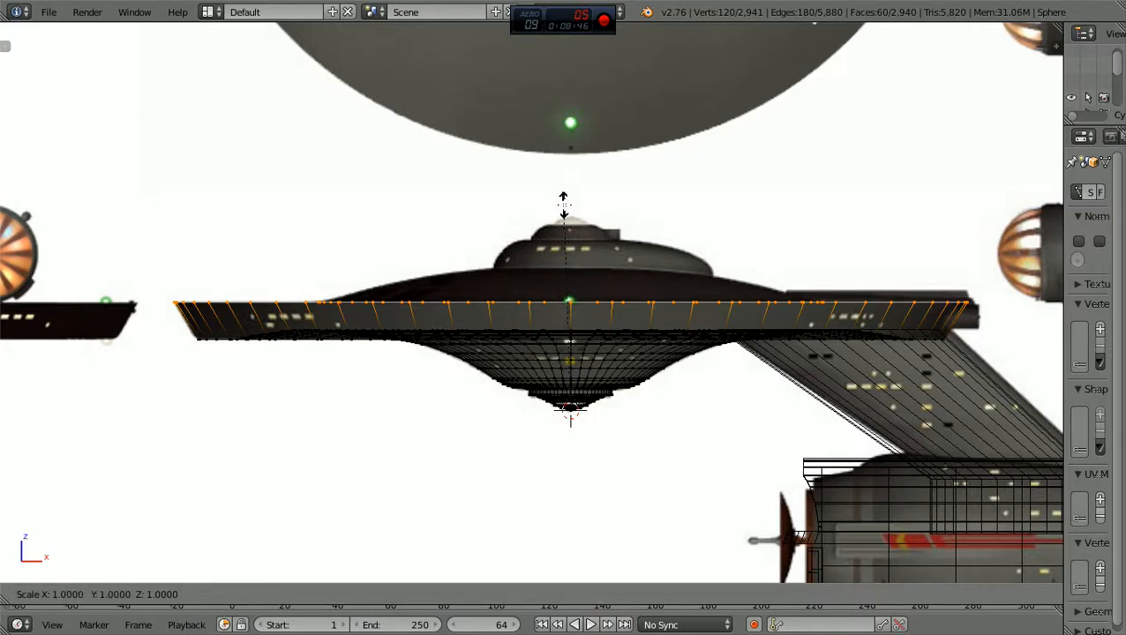
key(z)
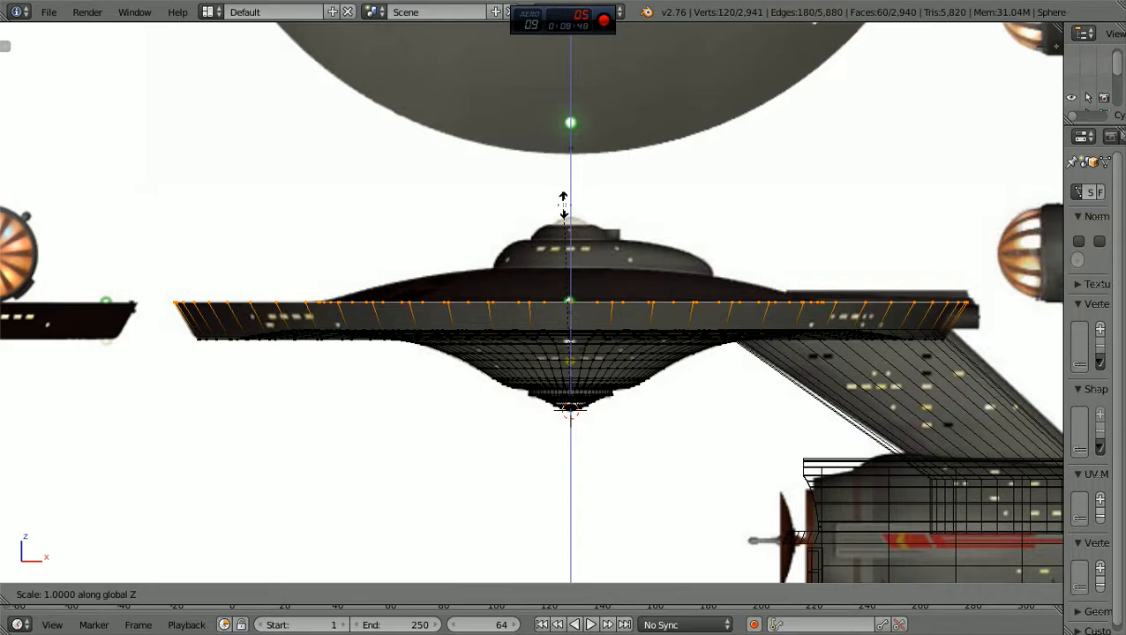
text(0)
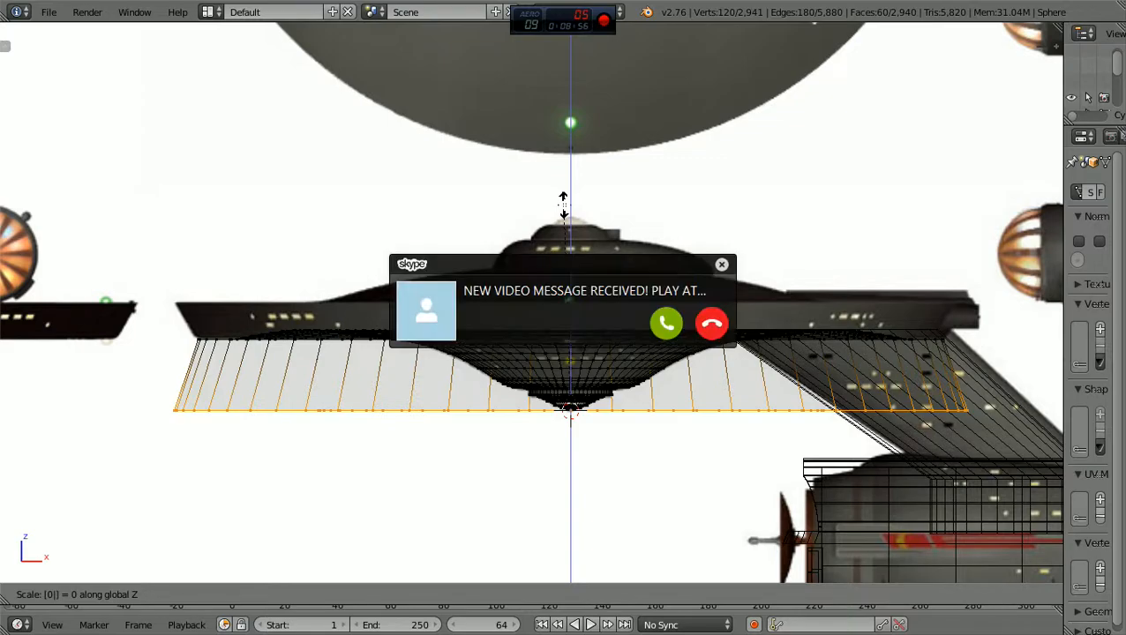
click(711, 324)
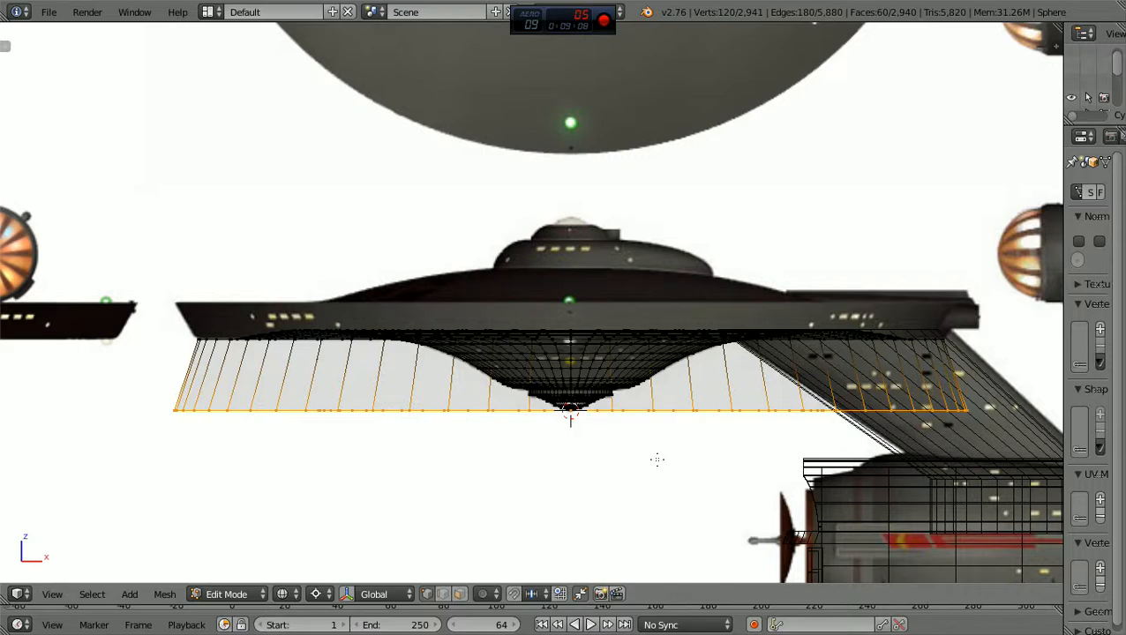
Raise the flattened rim loops about 0.725 along Z to the saucer's upper edge on the blueprint
key(g)
key(z)
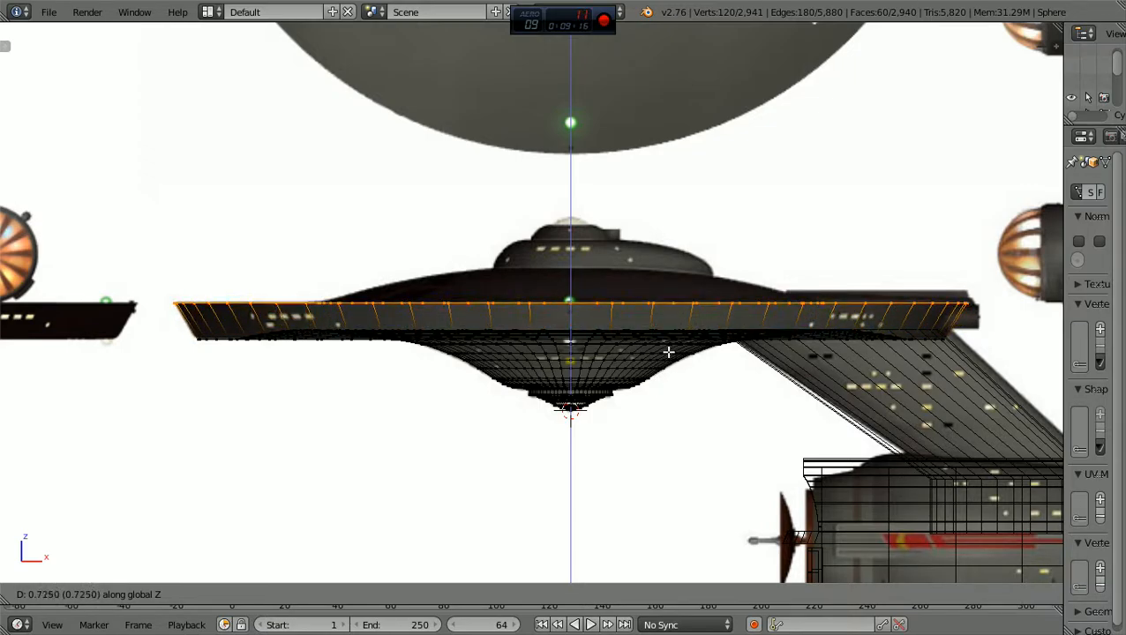
click(667, 352)
Fine-tune the height of the flattened rim loops against the blueprint, raising them about 0.0066 along Z
scroll(667, 352, up, 6)
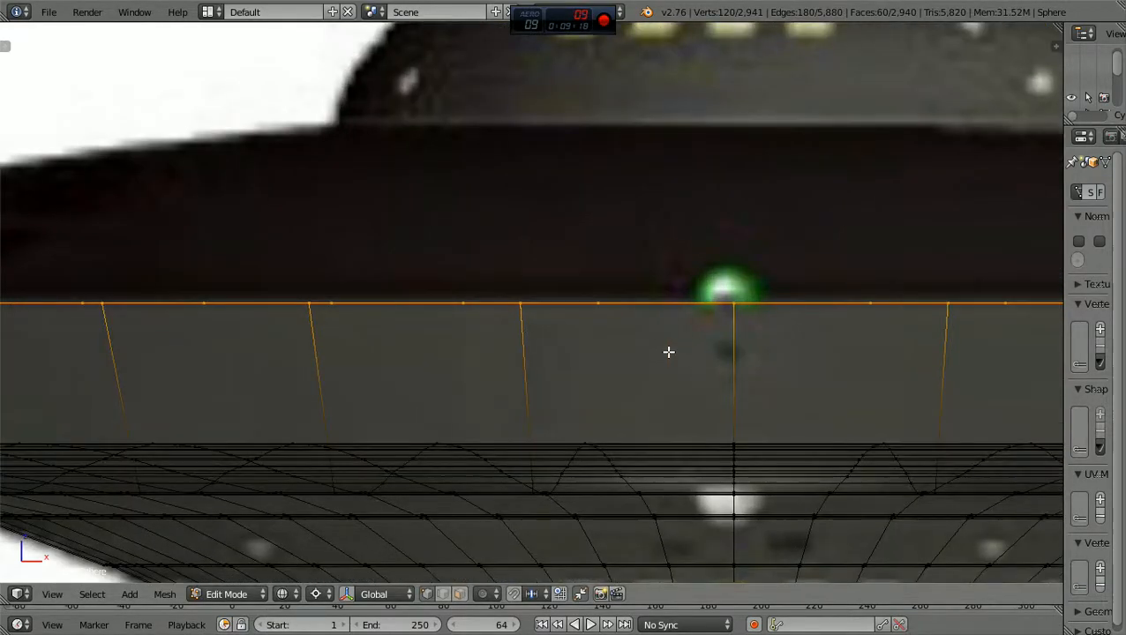
key(Up)
scroll(668, 351, up, 4)
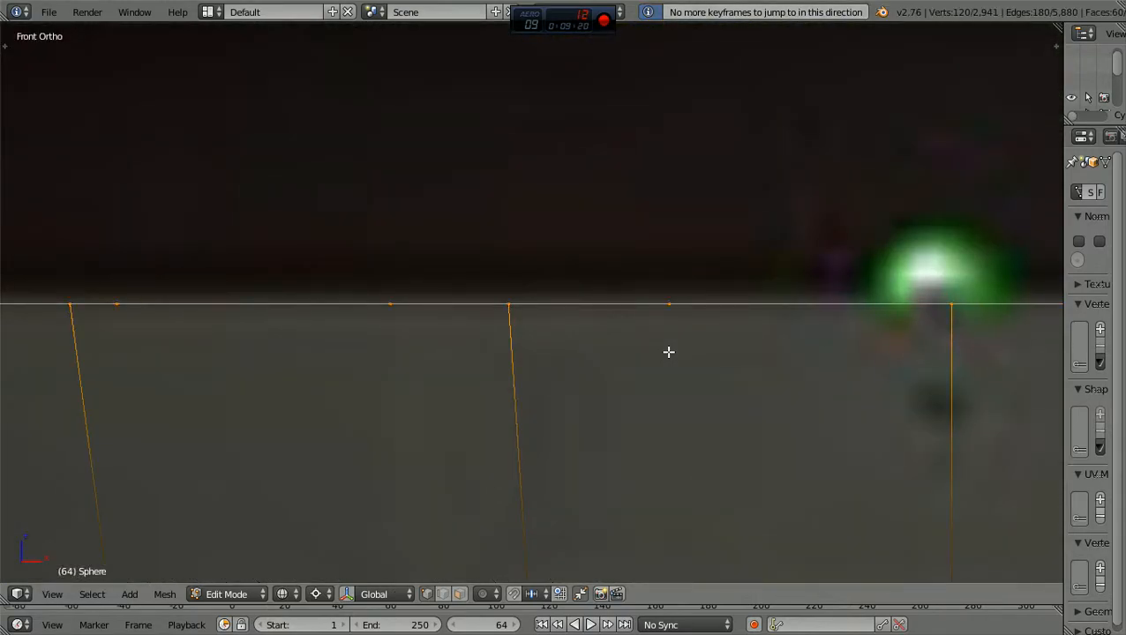
ctrl+scroll(669, 352, up, 2)
ctrl+scroll(667, 352, up, 8)
scroll(668, 352, up, 3)
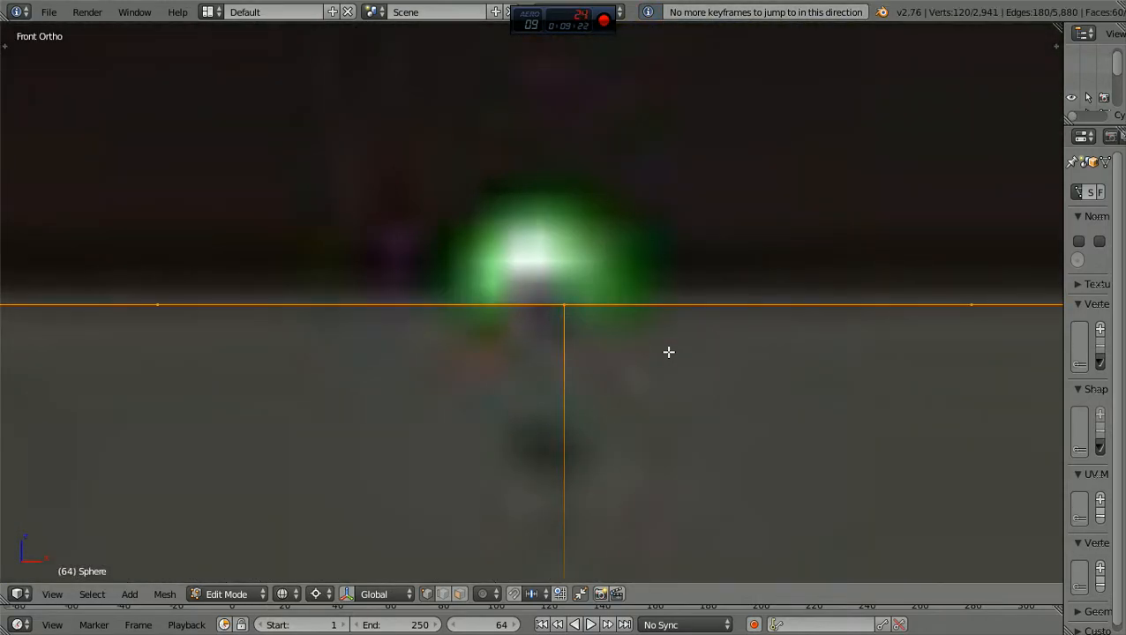
ctrl+scroll(668, 352, up, 4)
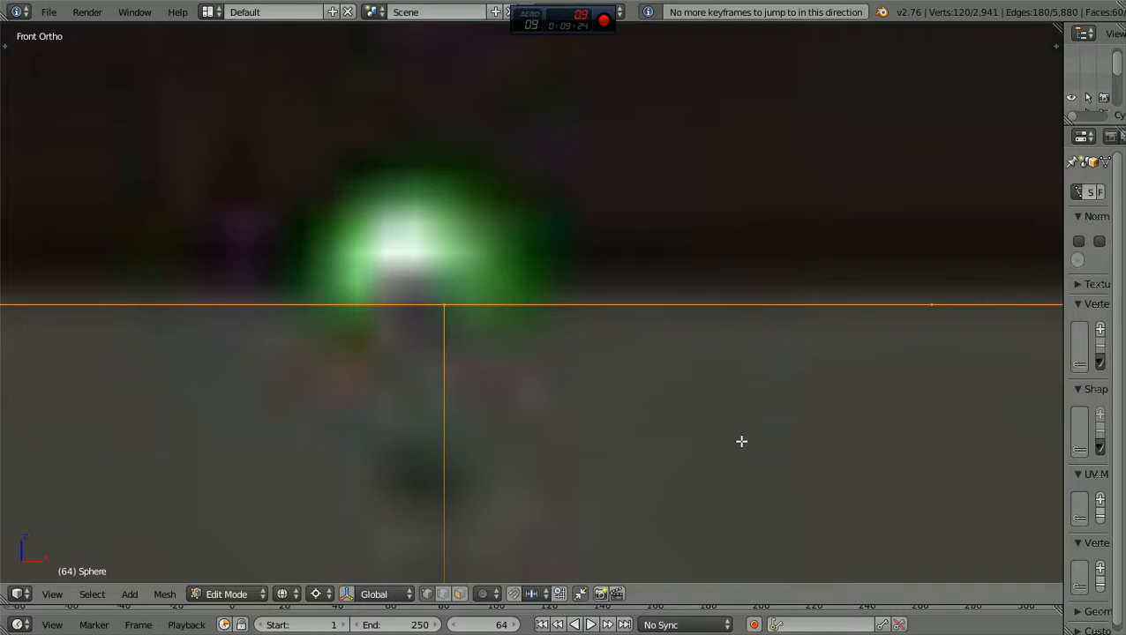
key(g)
key(z)
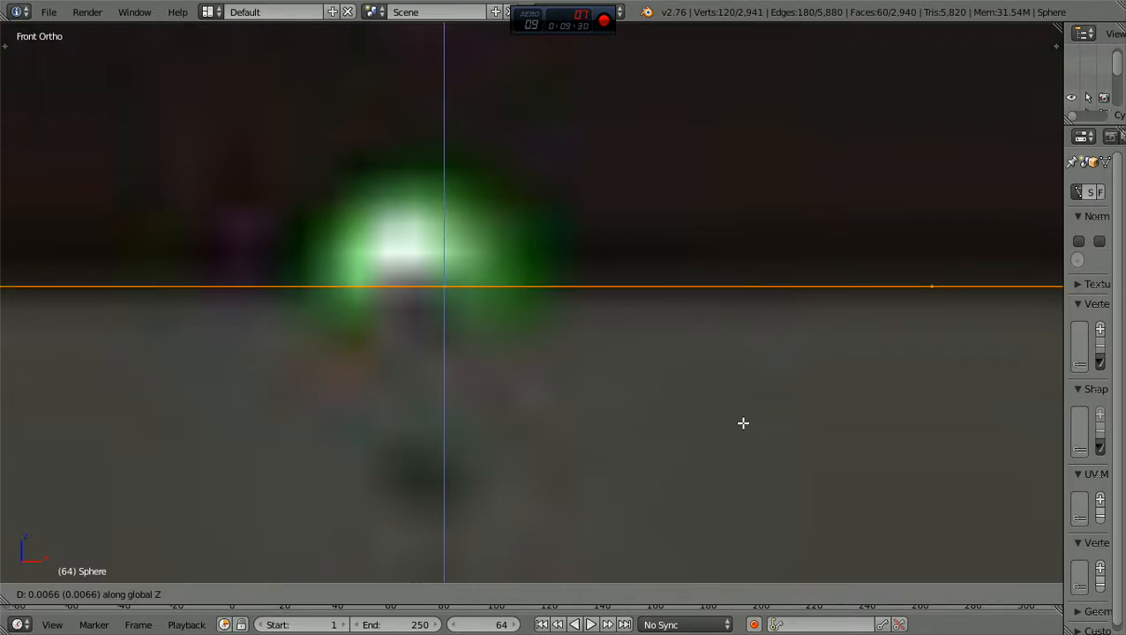
click(743, 423)
Switch the view to solid shading and inspect the saucer's flat rim ring from an angle above
scroll(742, 423, down, 8)
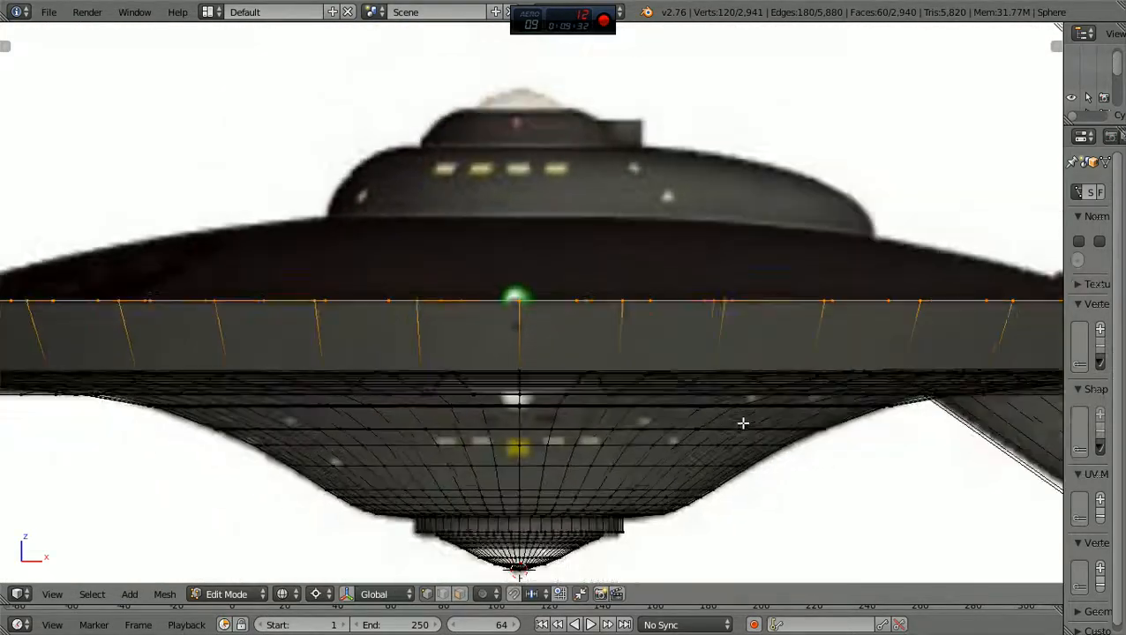
scroll(743, 423, down, 1)
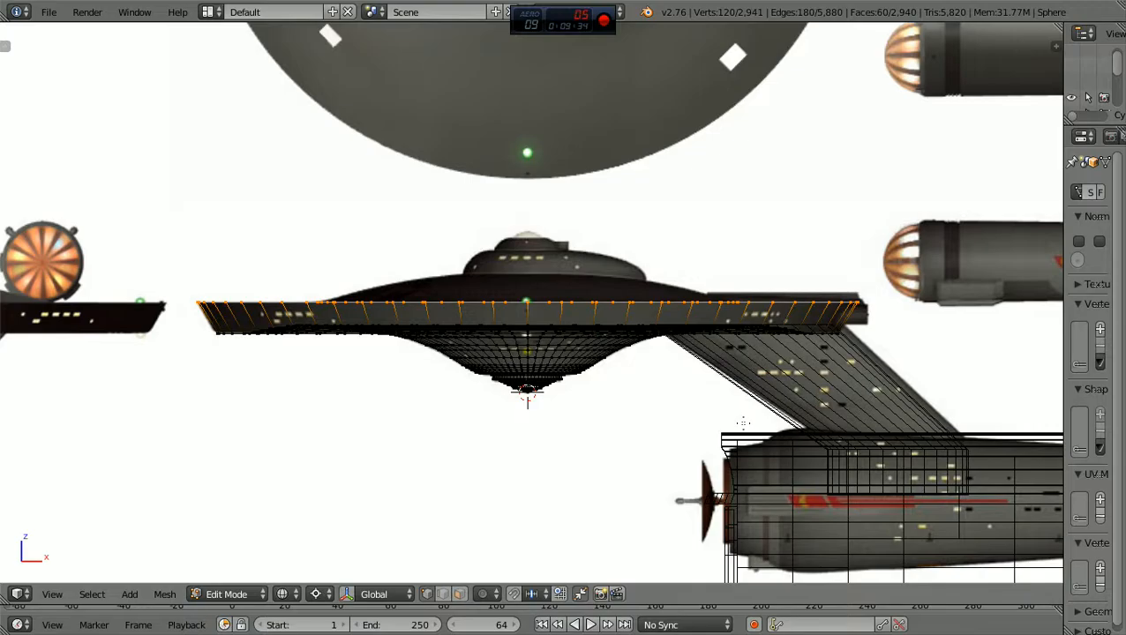
scroll(742, 423, down, 2)
middle_drag(743, 424, 830, 450)
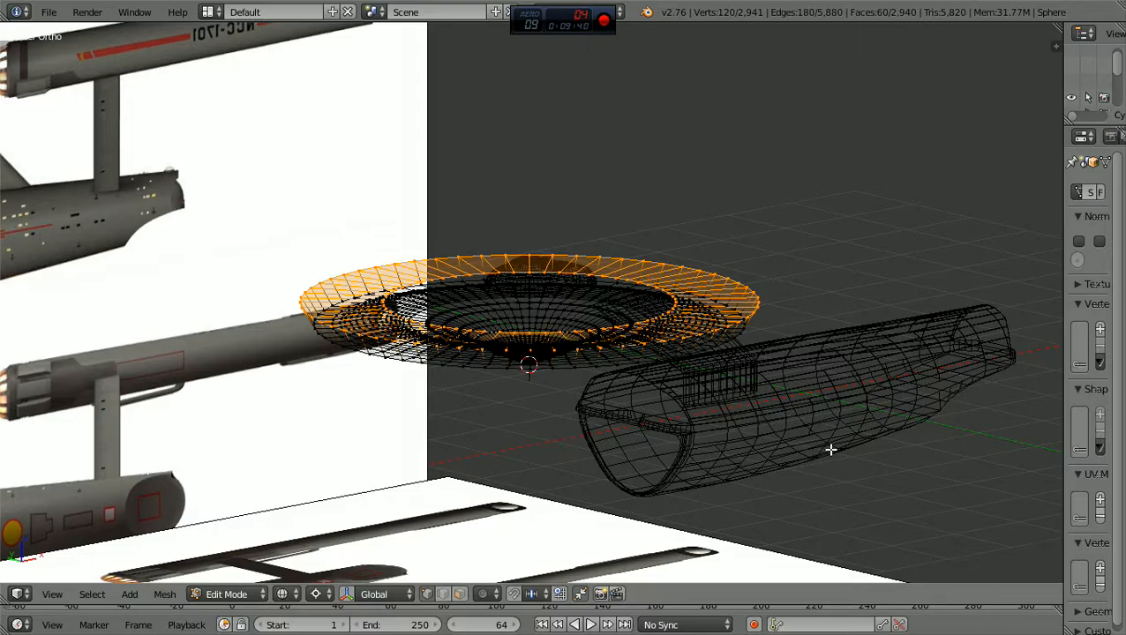
key(z)
middle_drag(824, 482, 674, 522)
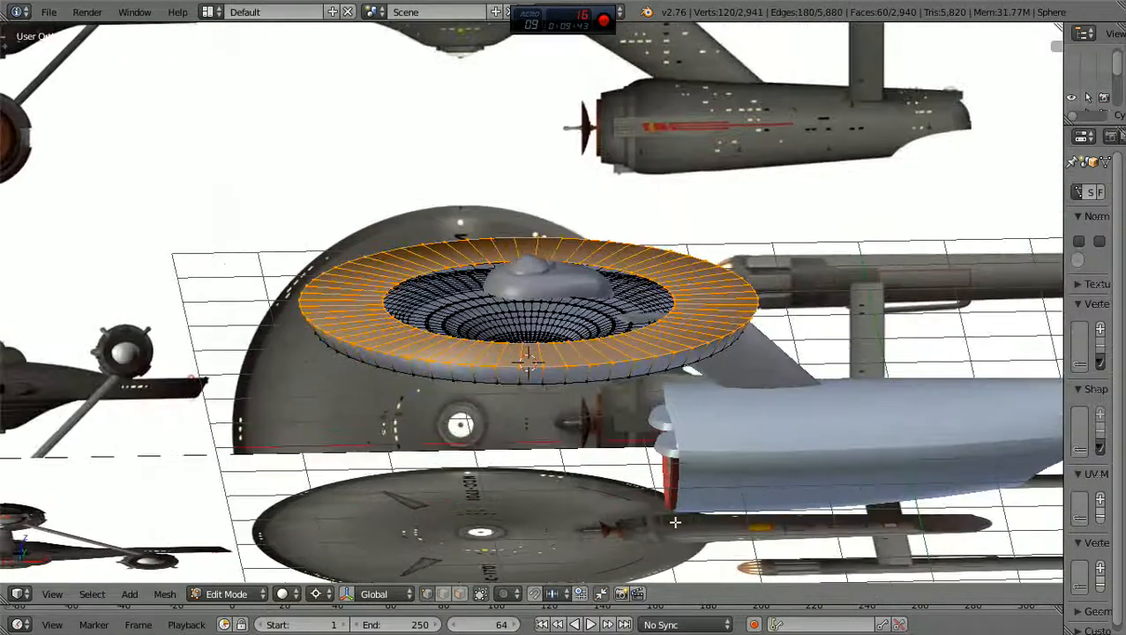
Return the saucer to Object Mode and enable Auto Smooth and Double Sided for its mesh normals
click(258, 593)
click(254, 576)
middle_drag(555, 501, 886, 394)
drag(1063, 267, 913, 282)
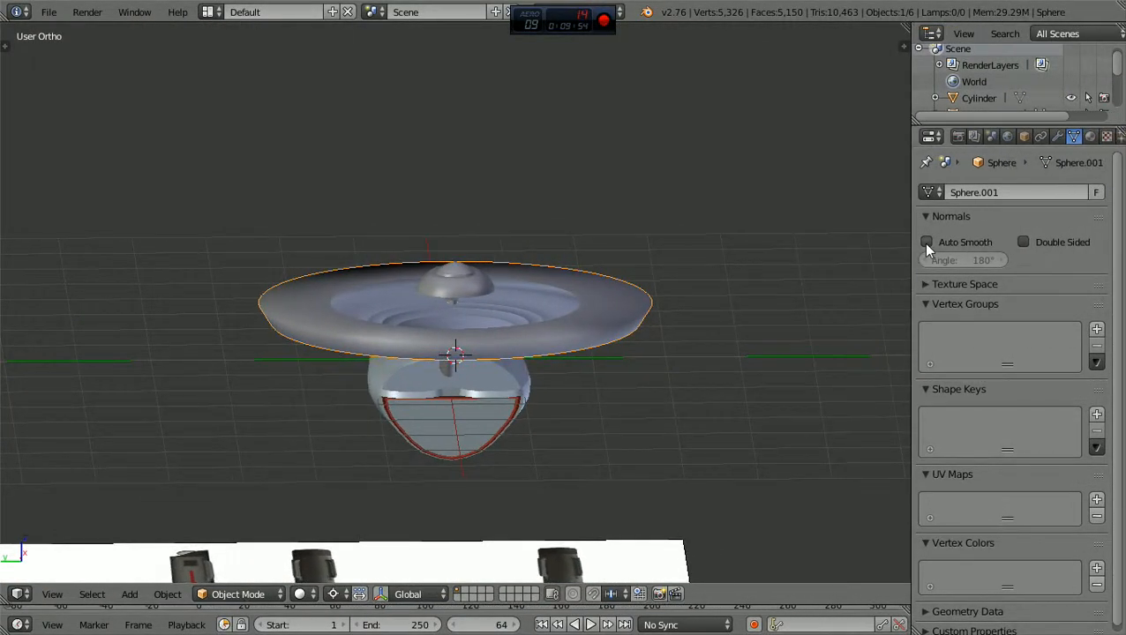
click(926, 243)
click(1021, 241)
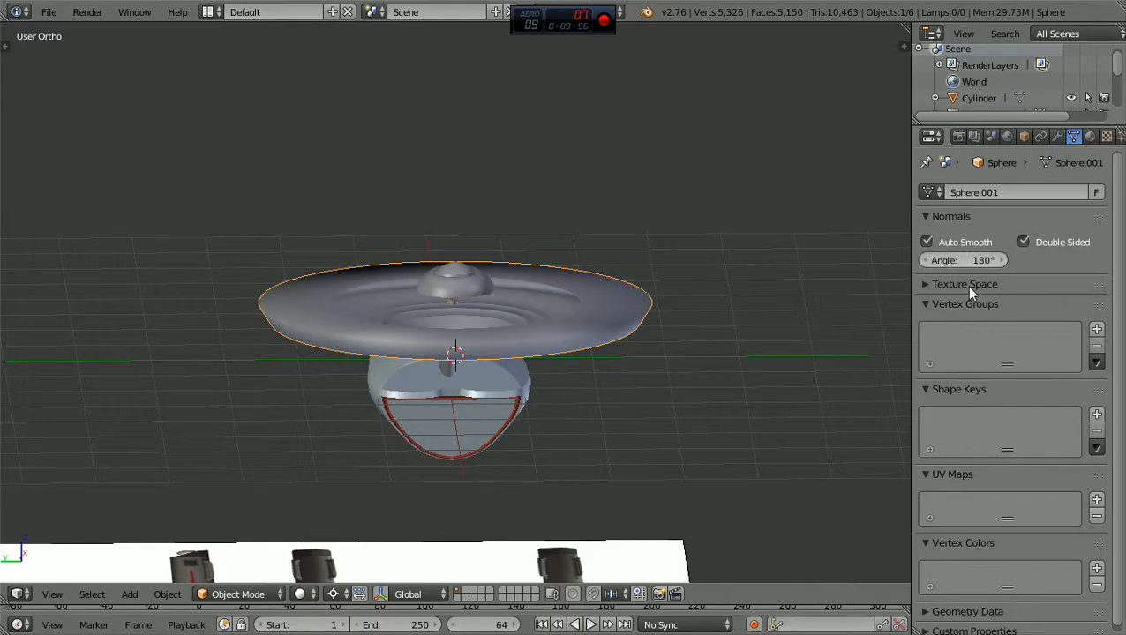
Narrow the properties area again and examine the saucer's smoothed surface from several angles
middle_drag(719, 407, 623, 442)
scroll(563, 430, up, 3)
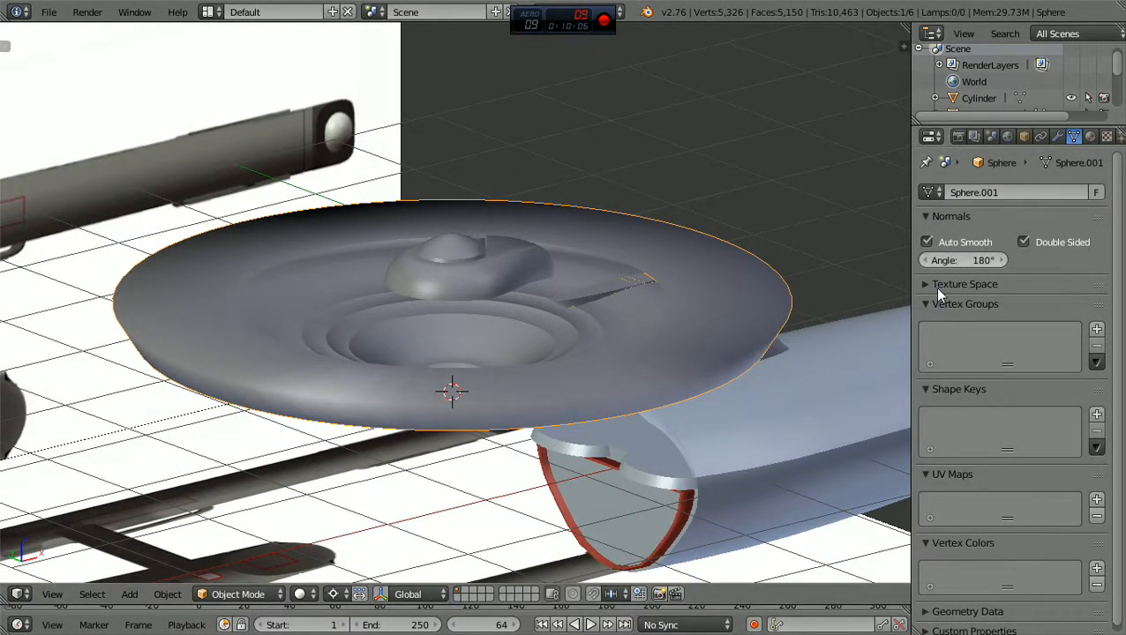
drag(911, 288, 1087, 308)
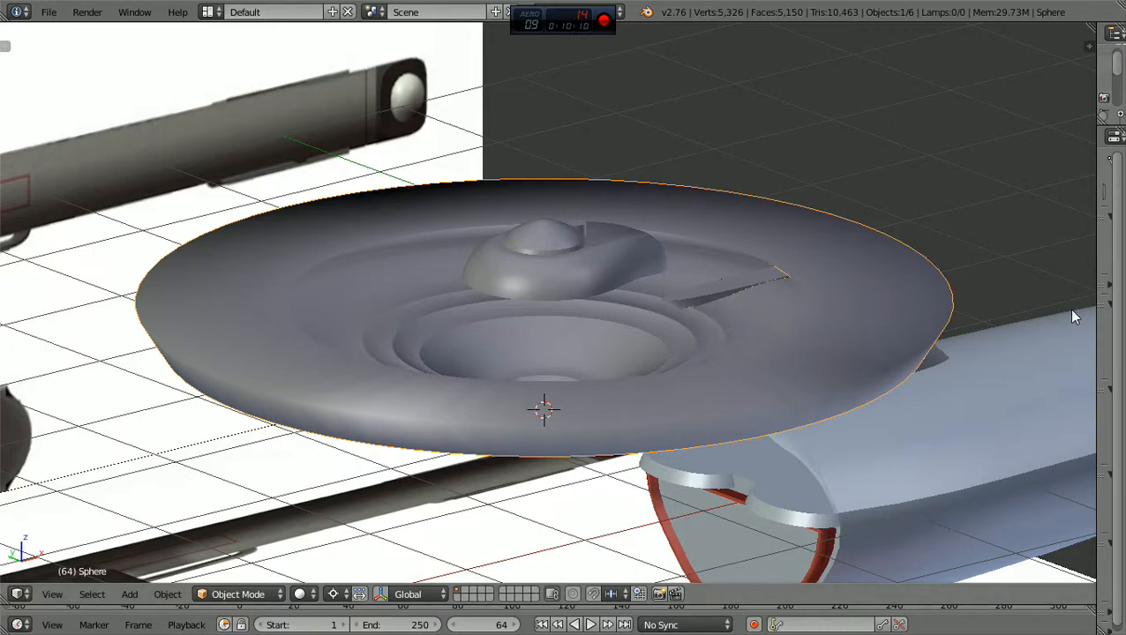
key(KP_1)
scroll(1071, 309, up, 2)
middle_drag(1070, 310, 1076, 345)
scroll(1075, 346, down, 5)
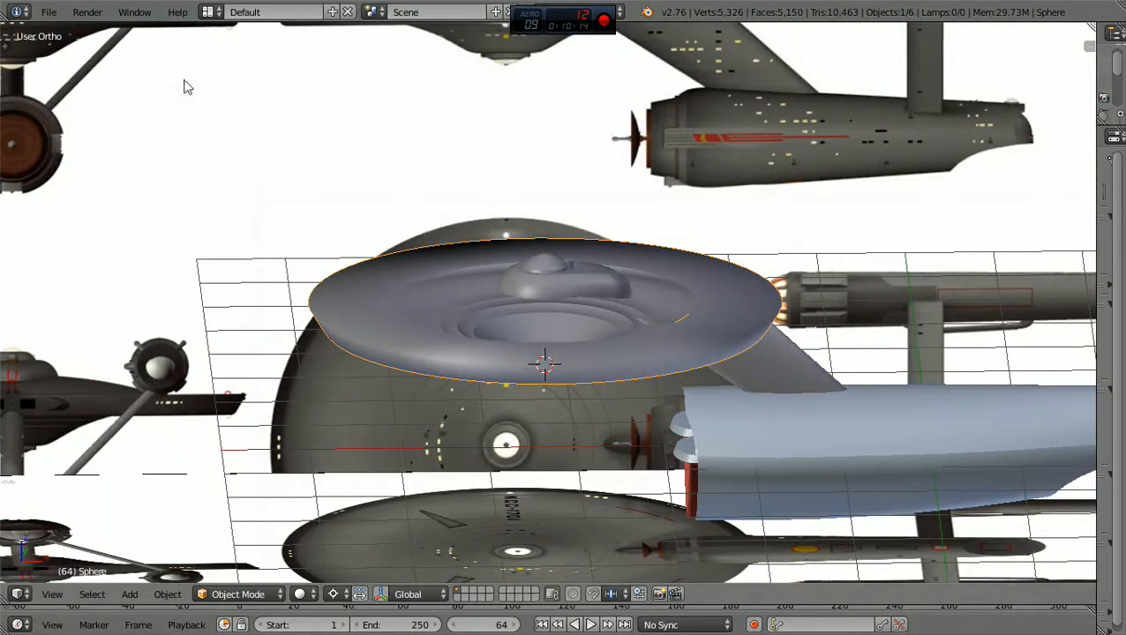
Save the project as a new file version, changing the file name's ending to 13b
click(50, 12)
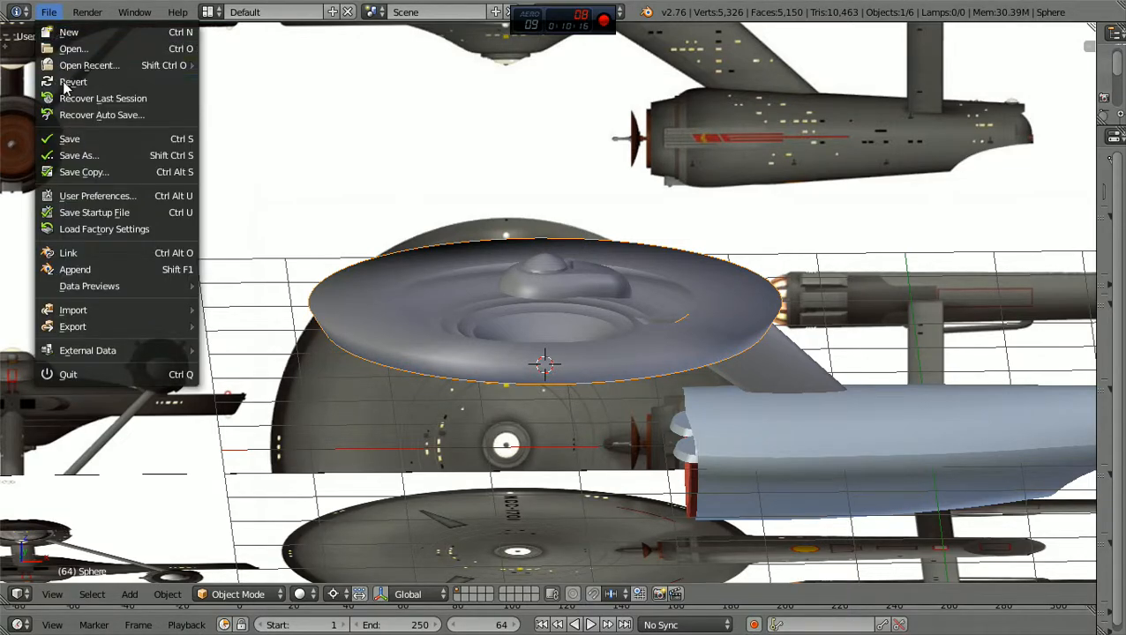
click(85, 155)
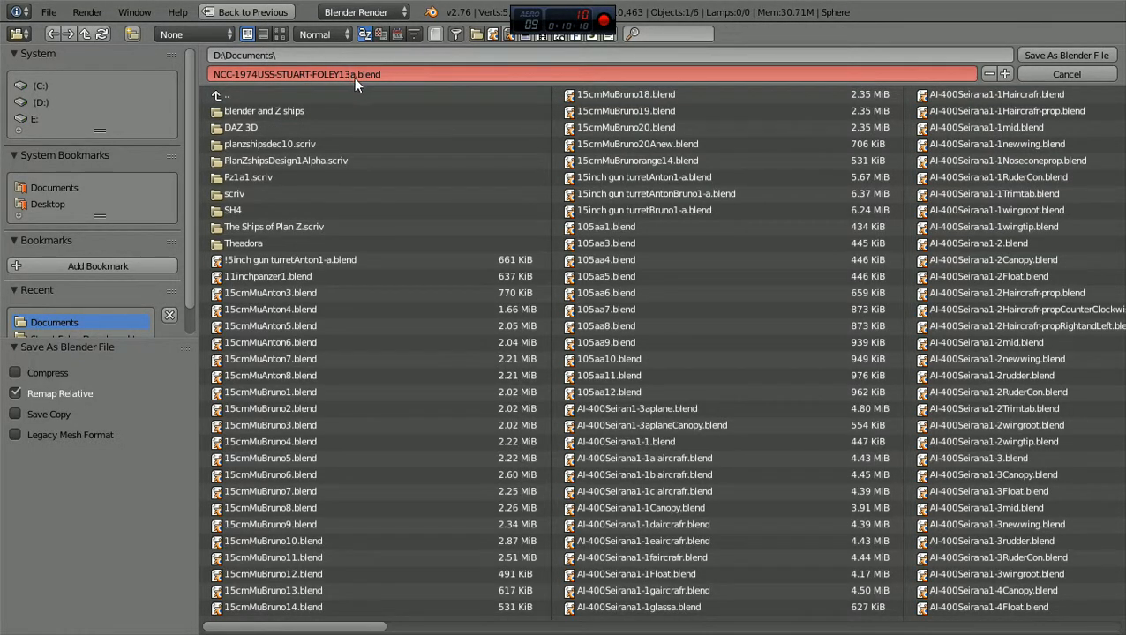
click(354, 78)
click(356, 78)
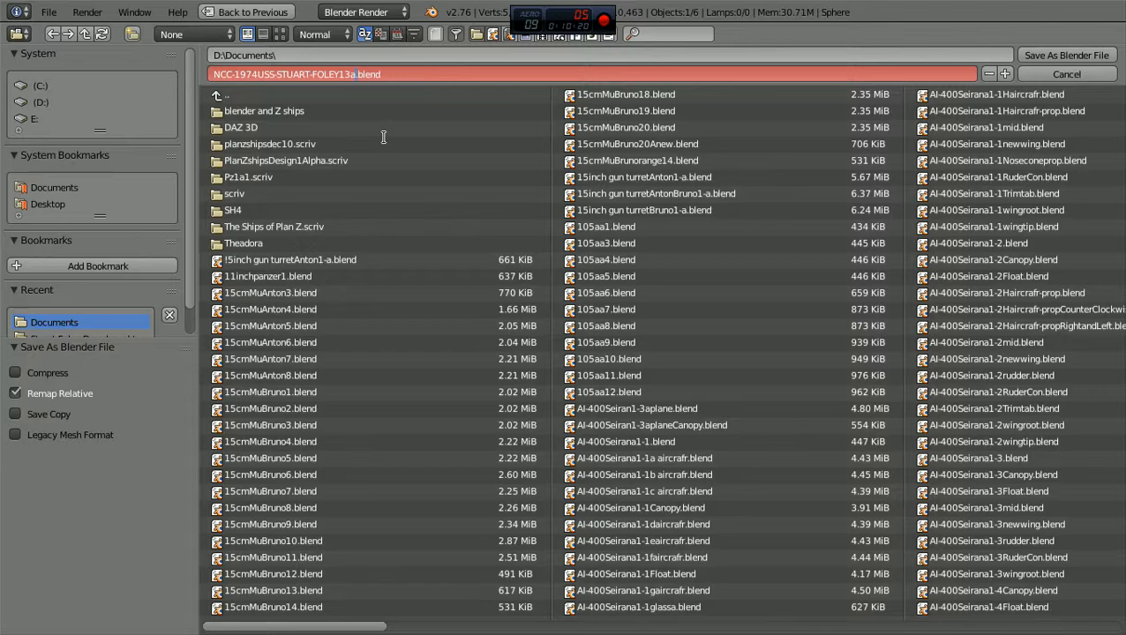
key(BackSpace)
text(b)
key(End)
click(1054, 51)
Examine the whole model against the blueprints, comparing the saucer rim and upper slope in front view
scroll(922, 217, down, 7)
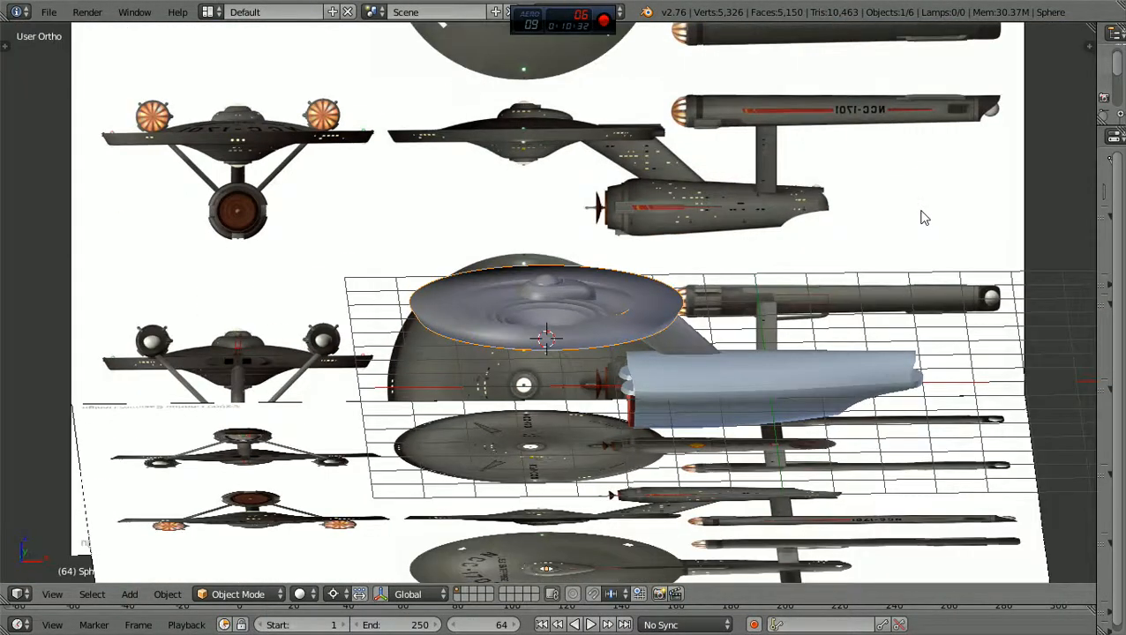
scroll(922, 217, up, 2)
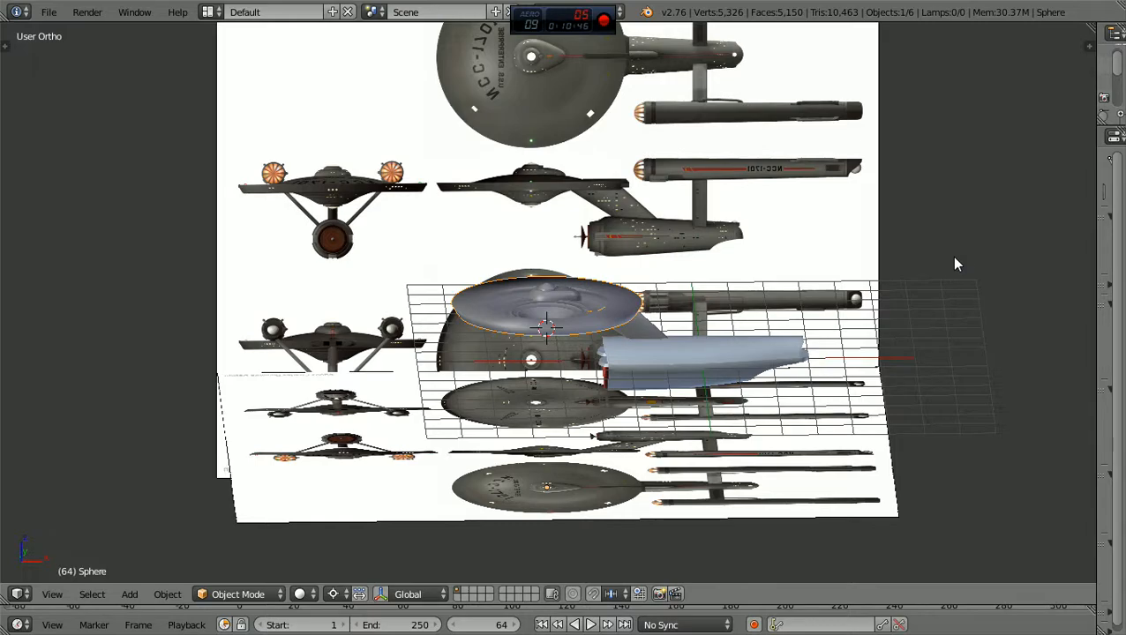
scroll(935, 254, up, 4)
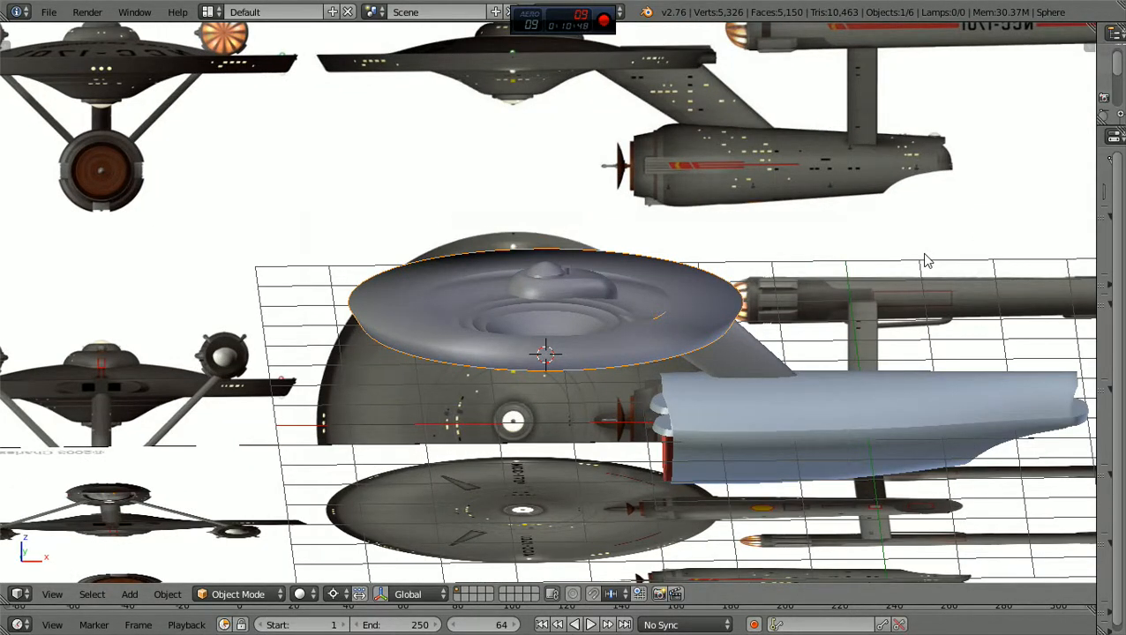
key(KP_1)
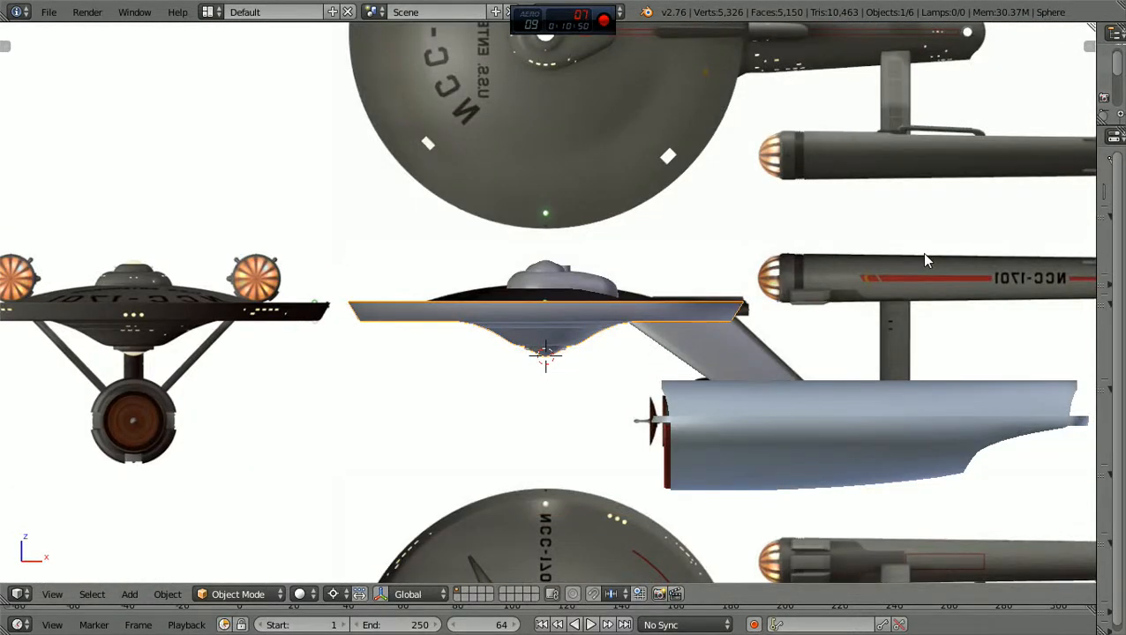
scroll(925, 260, up, 3)
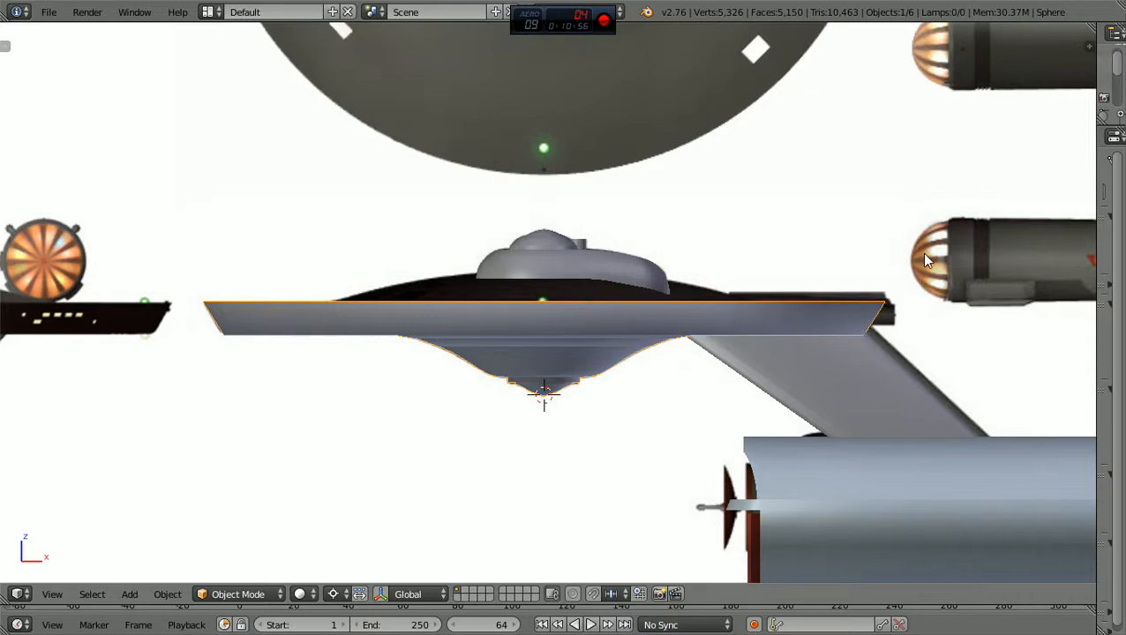
scroll(925, 260, up, 2)
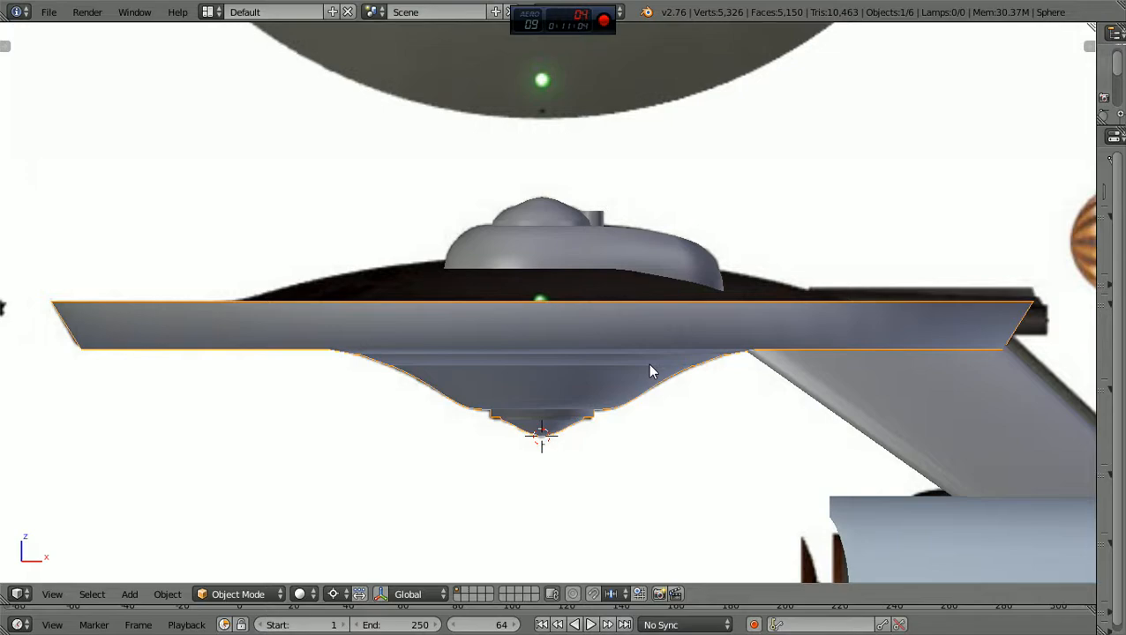
mouse_move(650, 365)
middle_down()
mouse_move(578, 398)
mouse_move(547, 389)
mouse_move(604, 357)
mouse_move(701, 368)
mouse_move(663, 391)
mouse_move(649, 365)
mouse_move(667, 340)
mouse_move(705, 333)
mouse_move(573, 380)
mouse_move(644, 371)
middle_up()
scroll(573, 380, up, 1)
scroll(574, 383, down, 2)
key(KP_1)
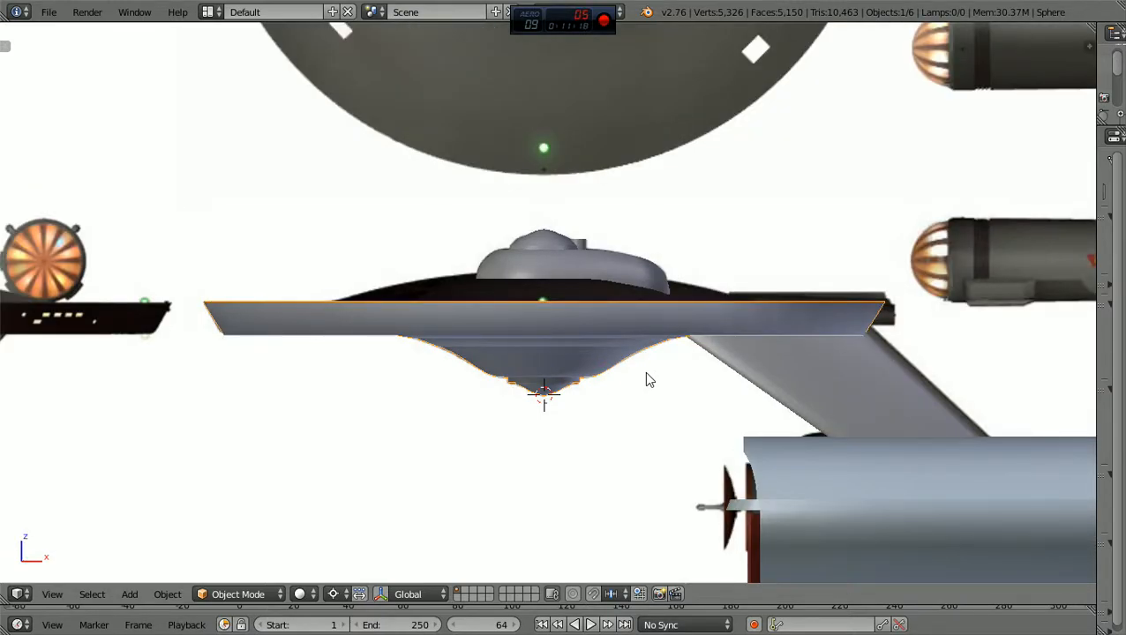
scroll(486, 371, down, 3)
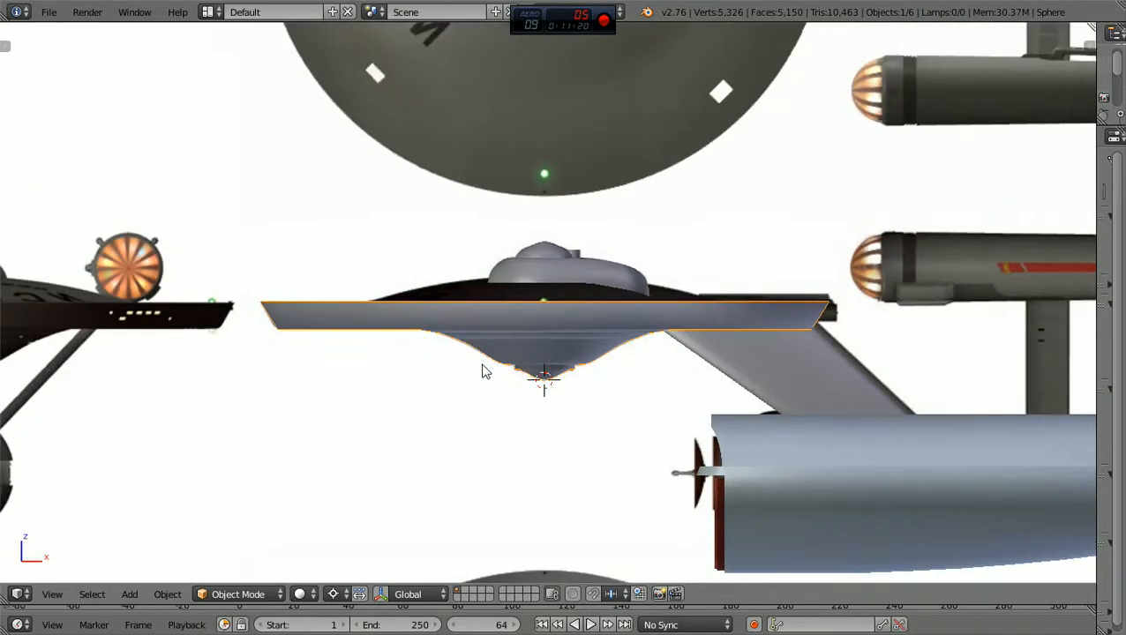
scroll(420, 377, up, 1)
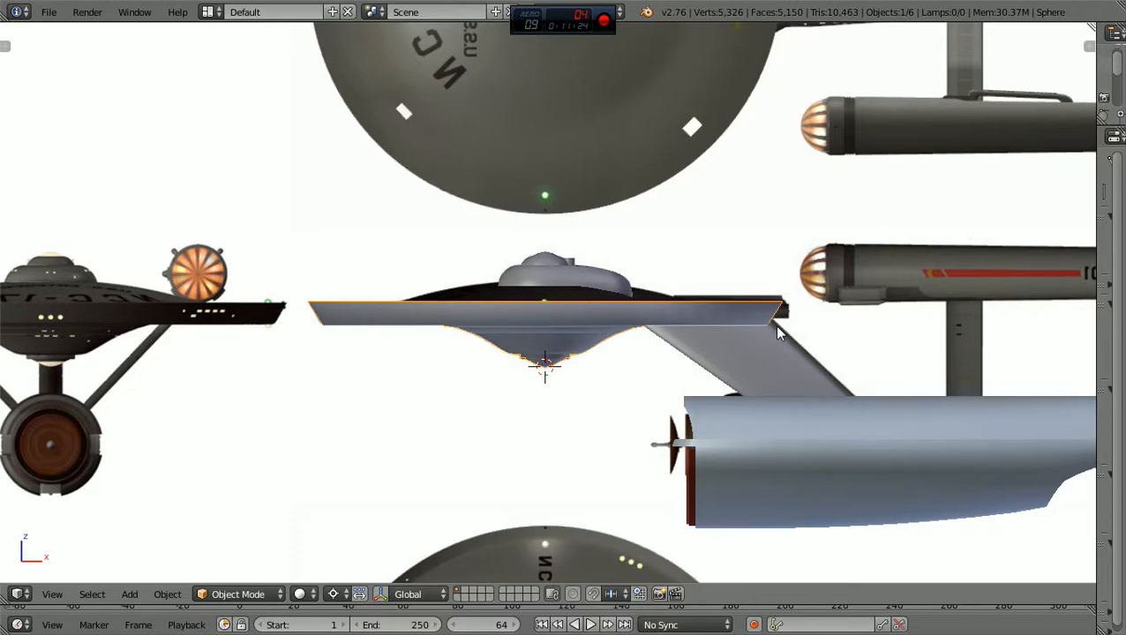
Examine the saucer and engineering hull against the blueprints, in front view and from angles above
scroll(778, 335, up, 2)
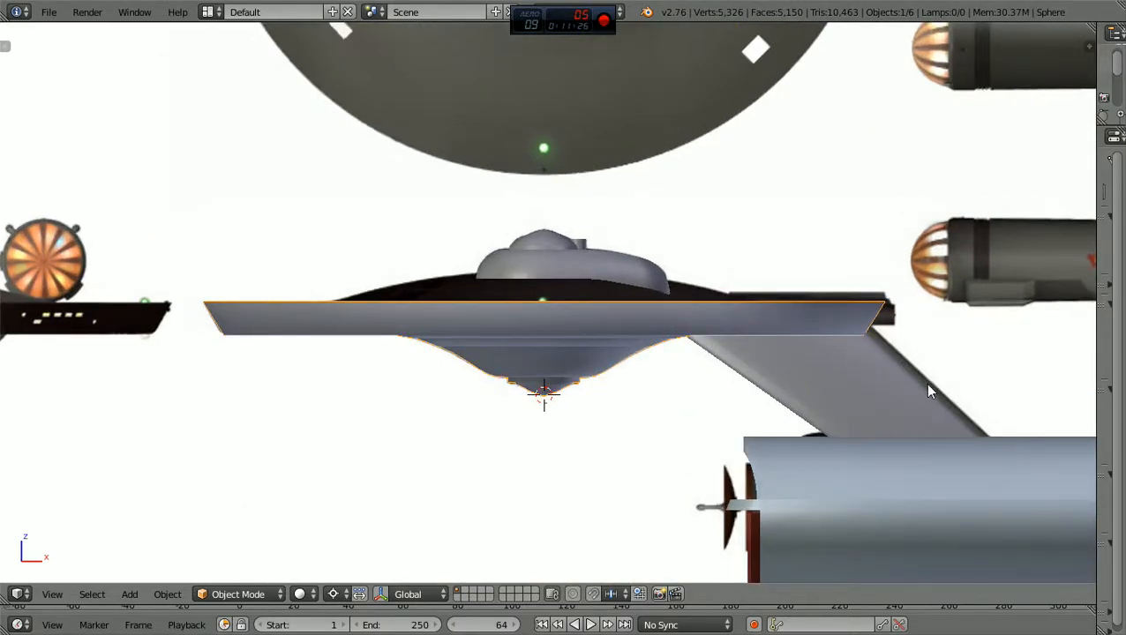
scroll(911, 374, down, 6)
scroll(911, 374, up, 2)
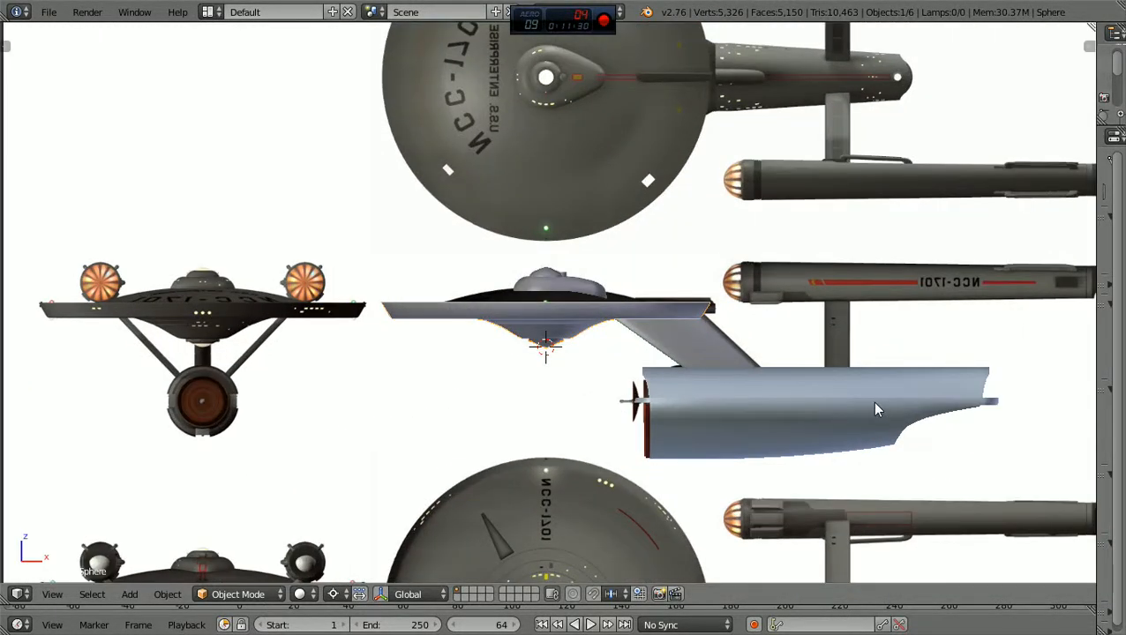
scroll(872, 407, up, 2)
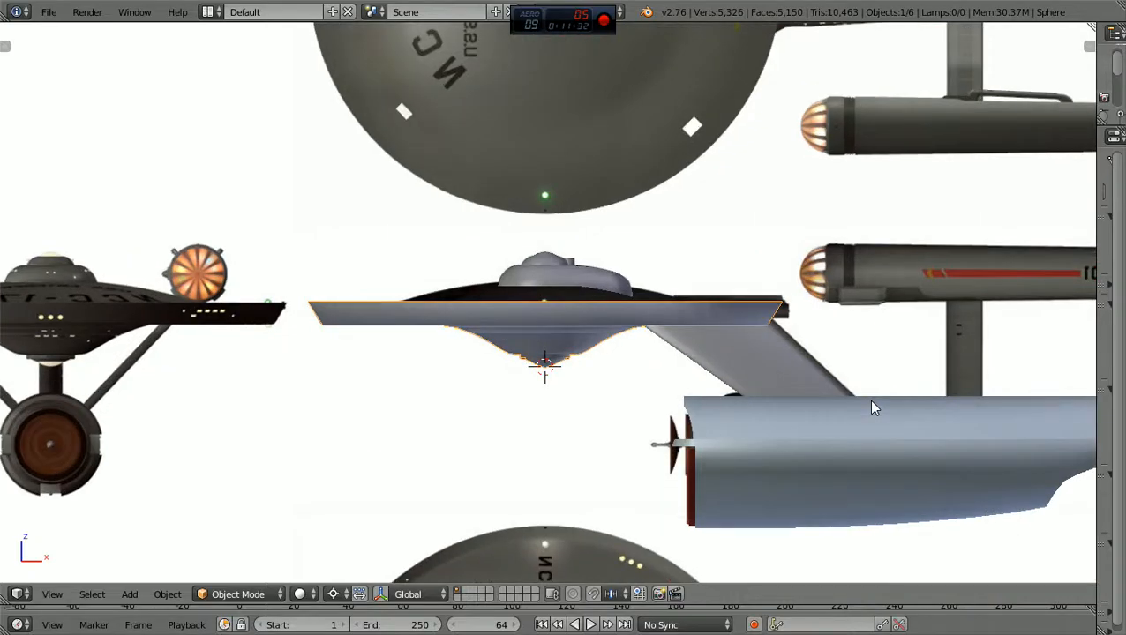
scroll(776, 326, down, 2)
middle_drag(779, 326, 667, 398)
scroll(732, 356, down, 3)
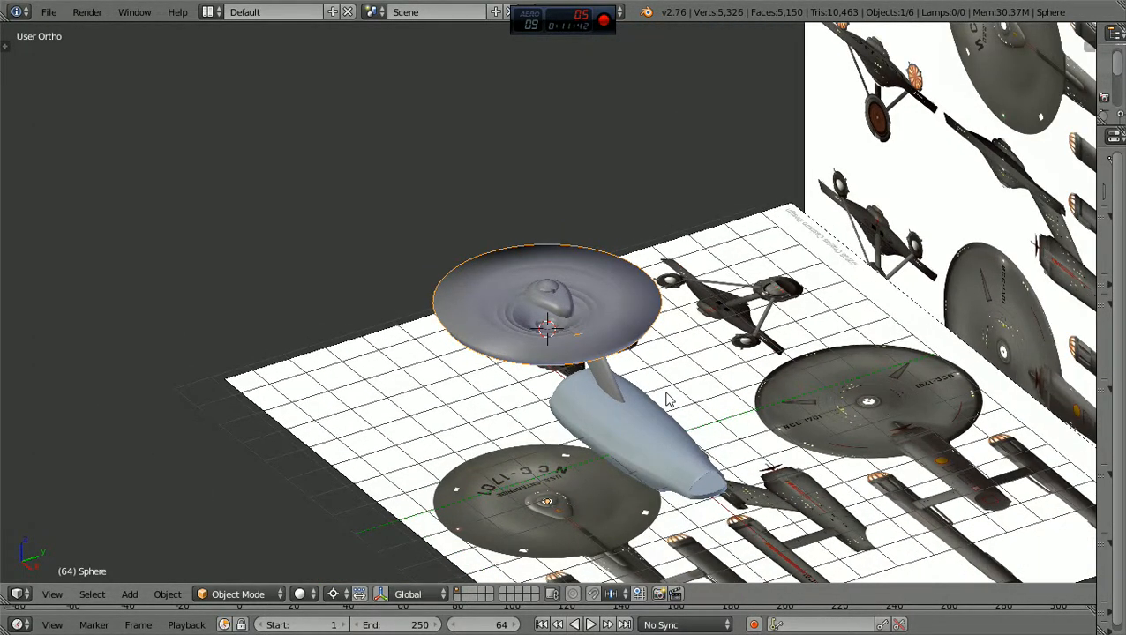
scroll(668, 400, down, 3)
middle_drag(671, 400, 757, 390)
scroll(756, 391, up, 7)
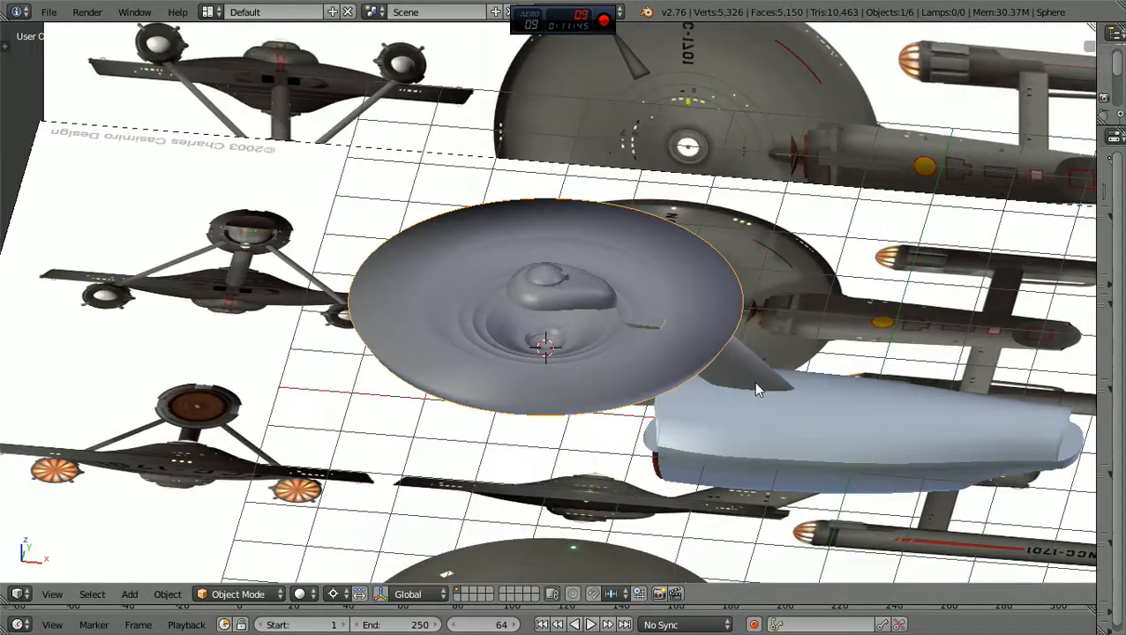
scroll(754, 391, down, 3)
middle_drag(753, 391, 749, 365)
scroll(749, 365, up, 1)
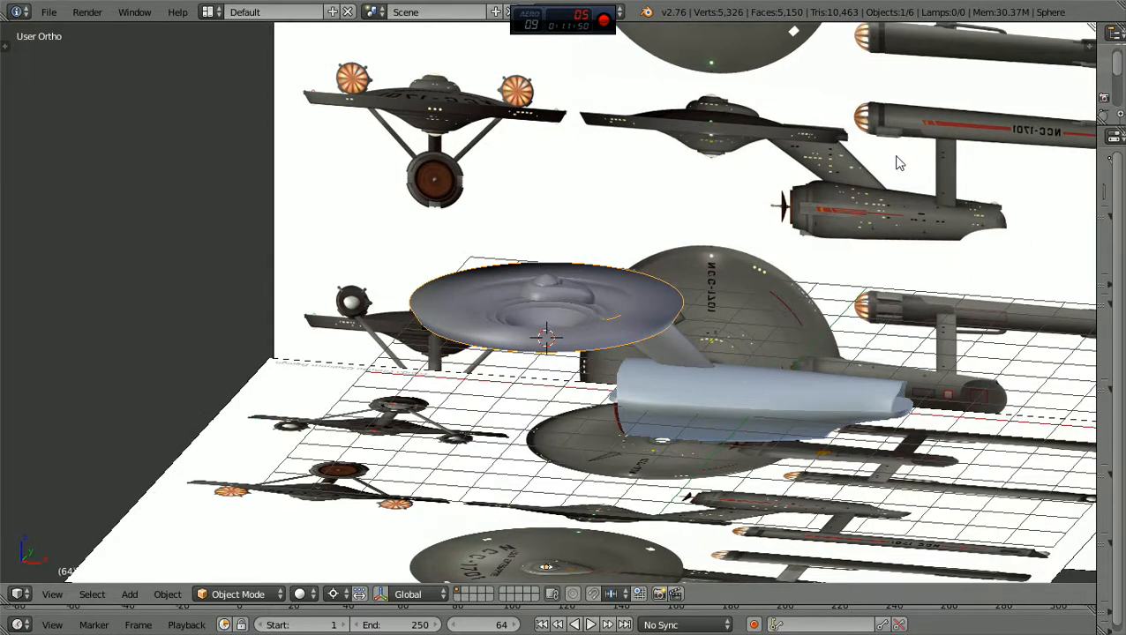
key(KP_1)
scroll(841, 314, up, 4)
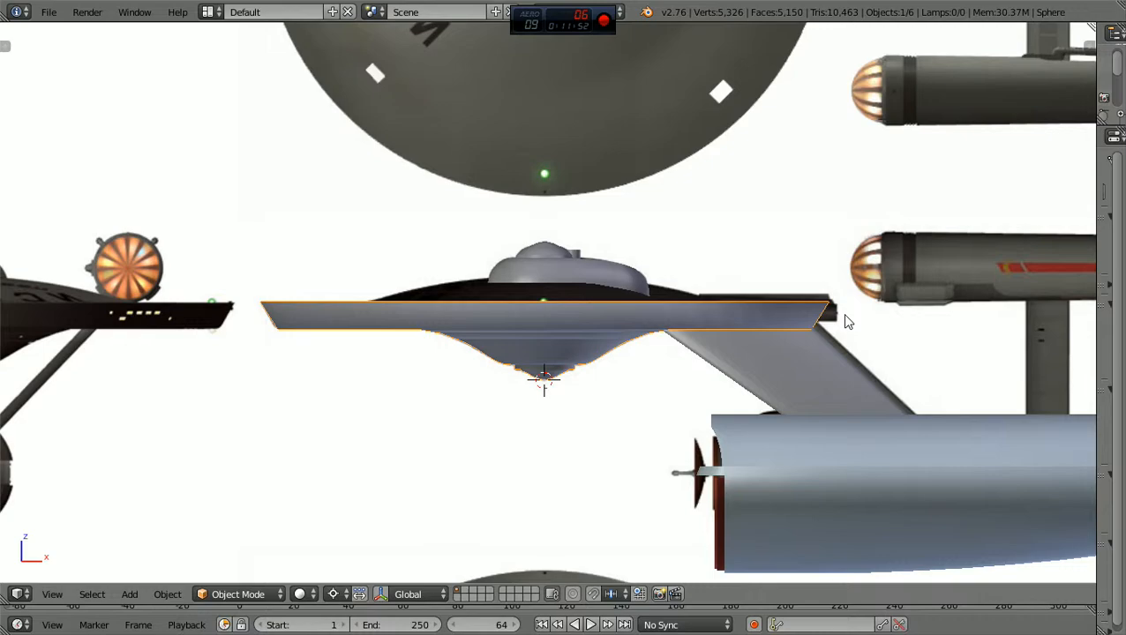
scroll(816, 324, down, 5)
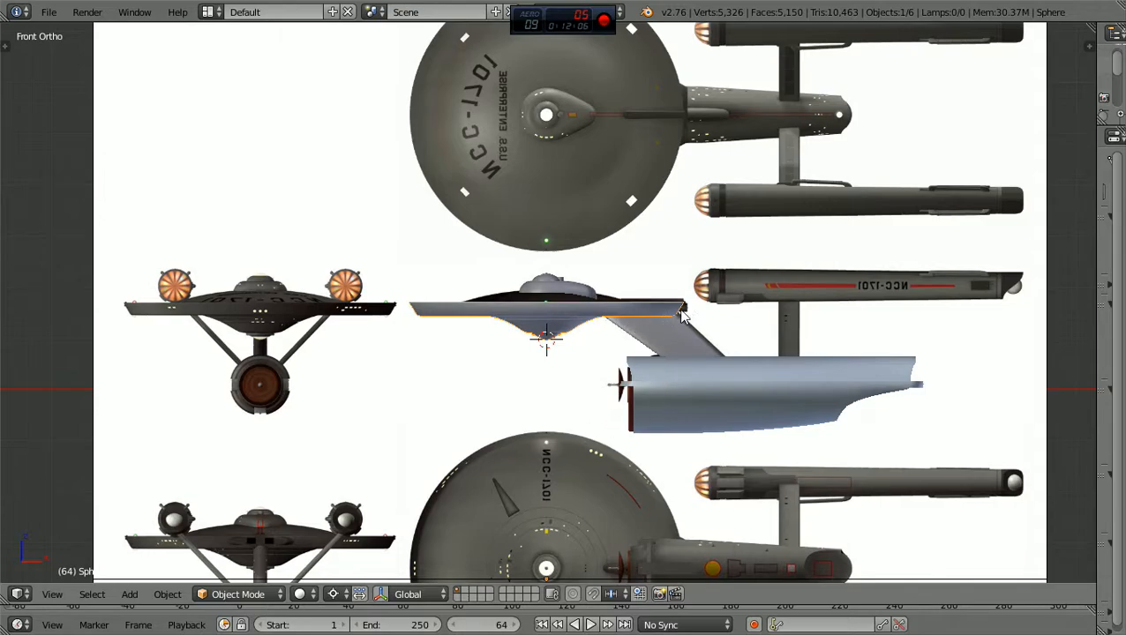
scroll(627, 364, down, 3)
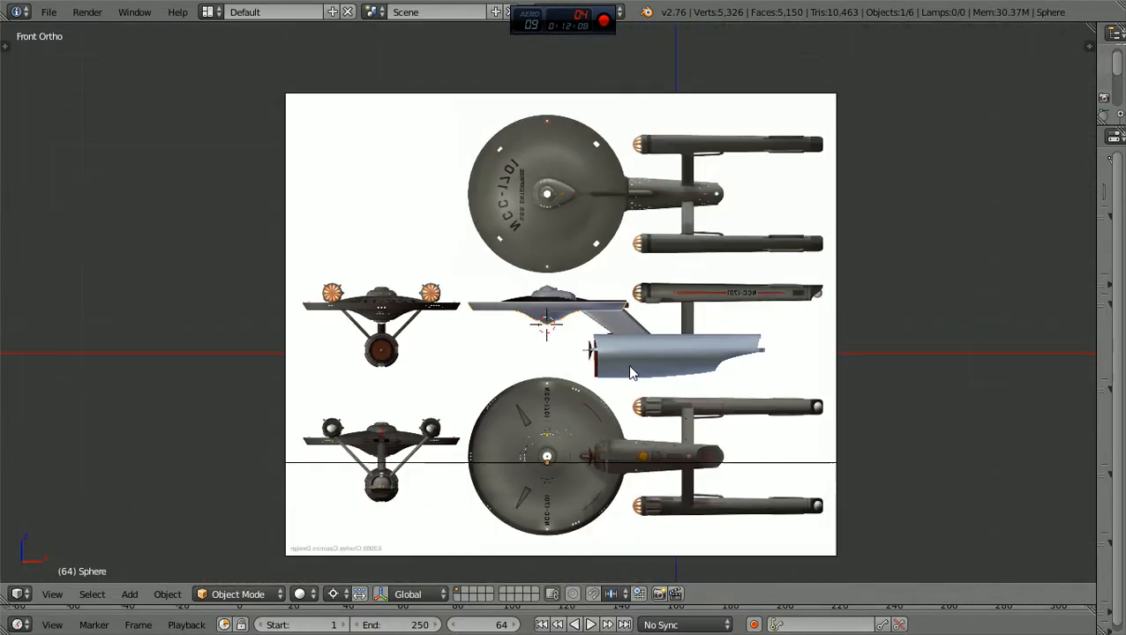
scroll(629, 369, up, 8)
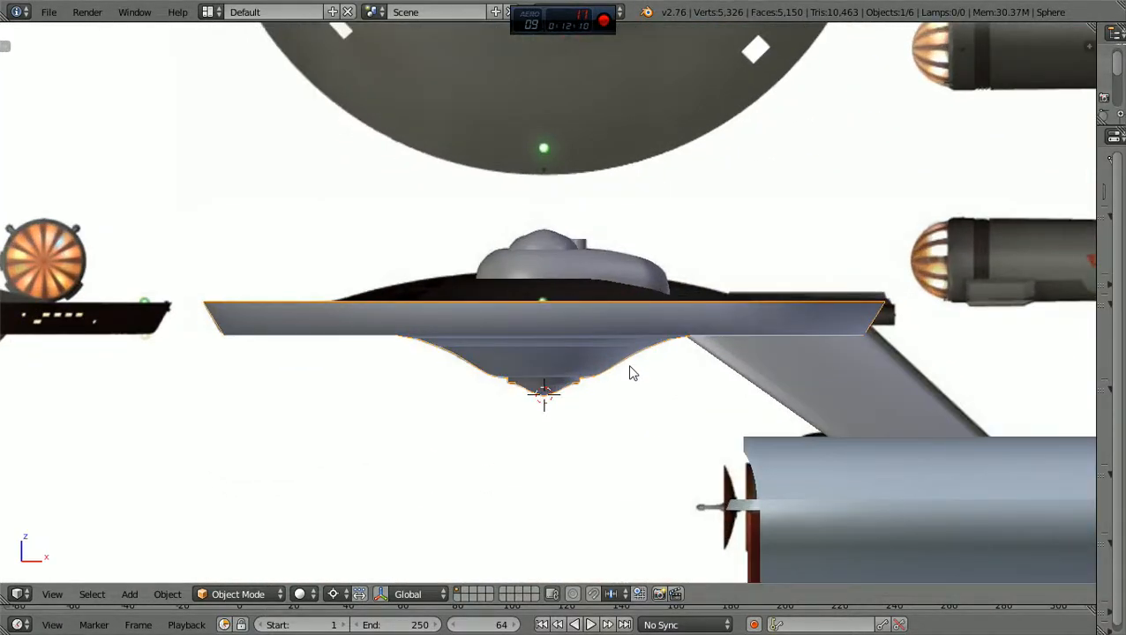
Put the saucer in Edit Mode and clear the current mesh selection
scroll(631, 371, down, 2)
middle_drag(631, 371, 640, 428)
scroll(618, 410, down, 2)
scroll(639, 429, up, 4)
scroll(639, 430, down, 3)
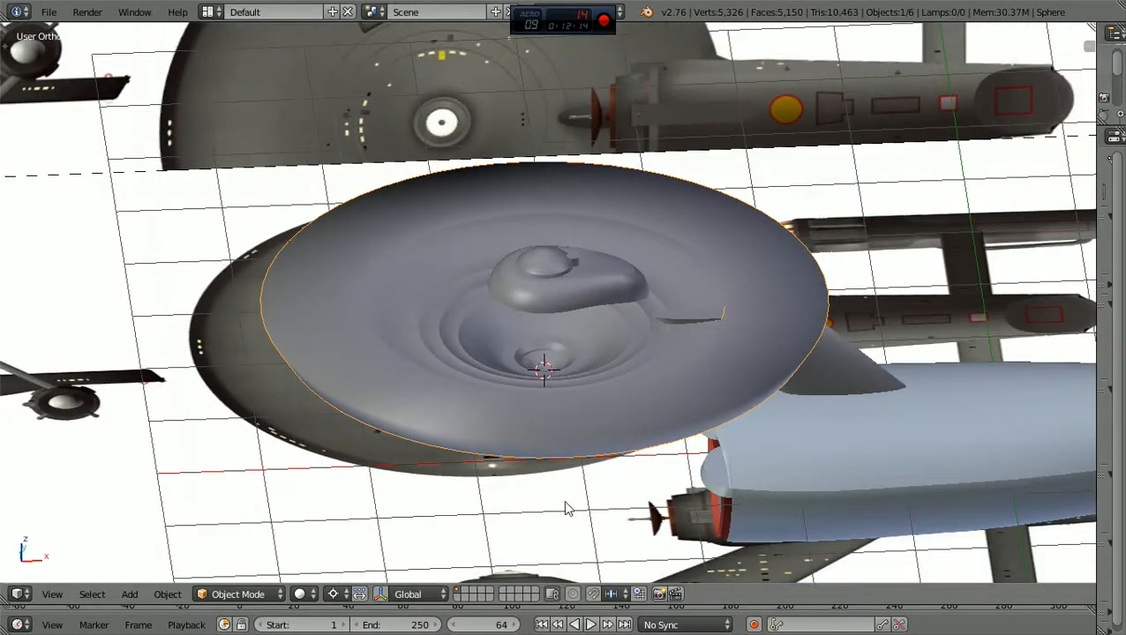
click(279, 592)
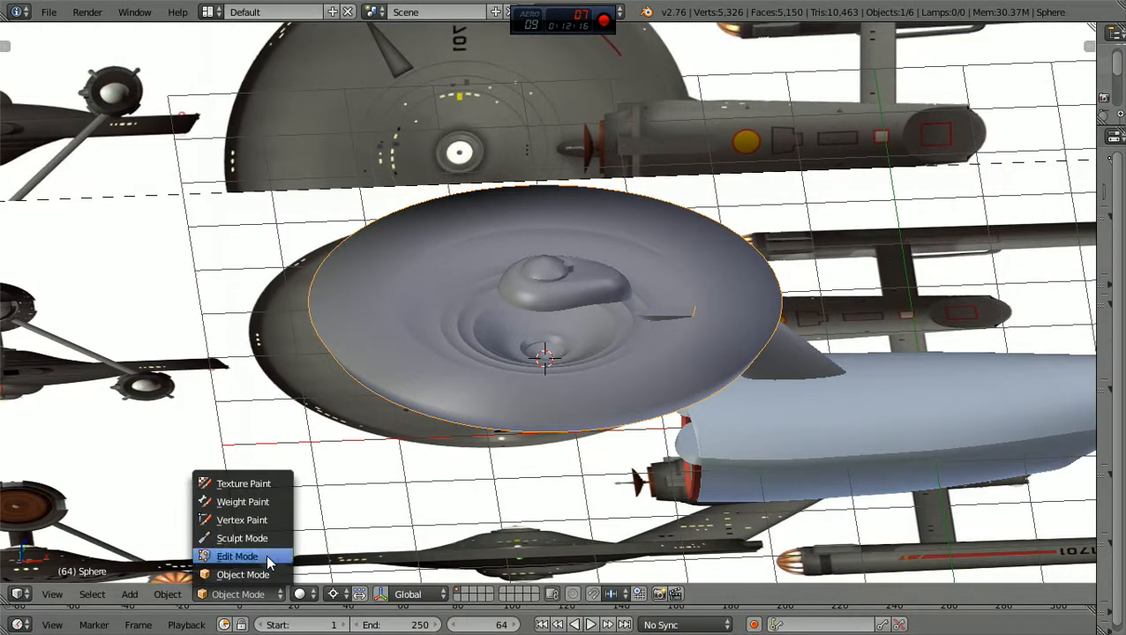
click(263, 555)
scroll(266, 555, up, 3)
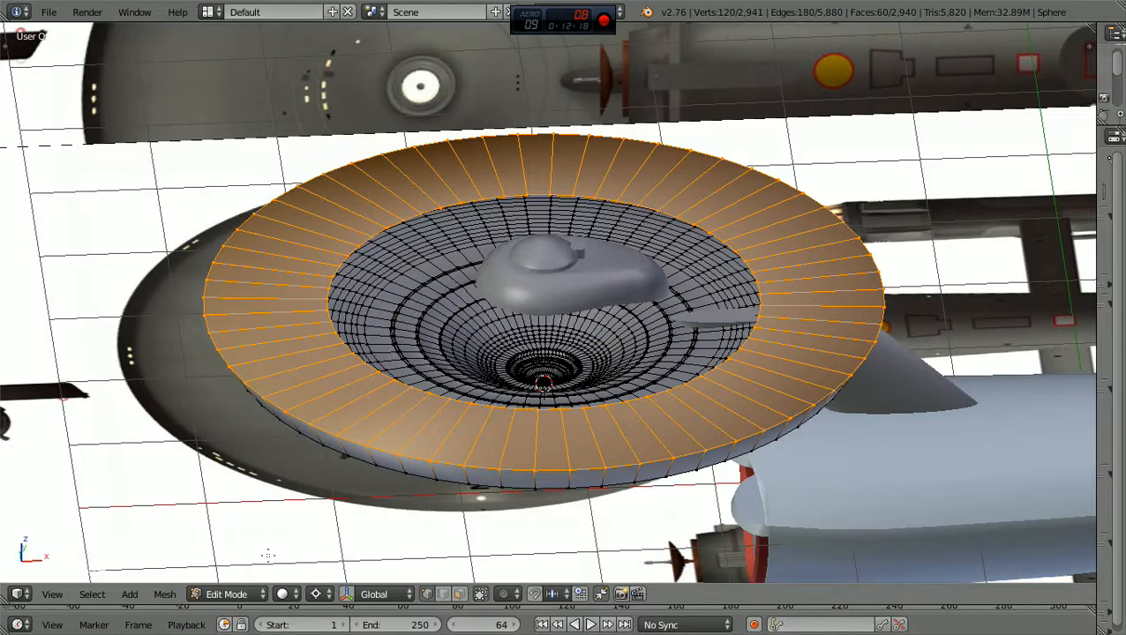
key(a)
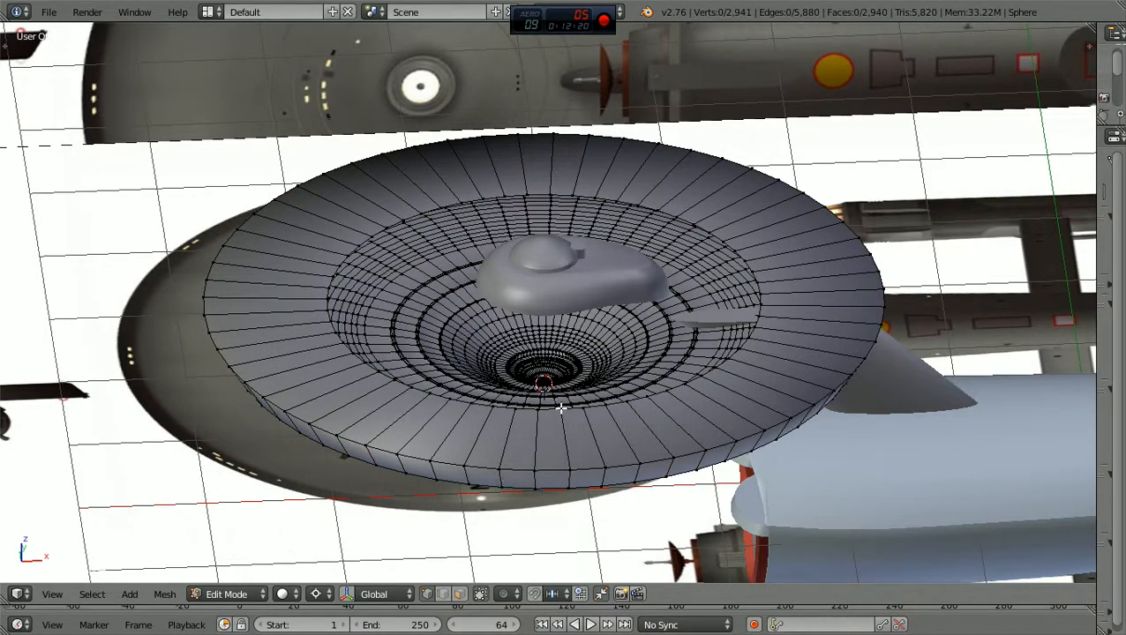
Select the inner edge loop of the saucer's flat upper rim and switch to vertex selection
middle_drag(663, 369, 726, 409)
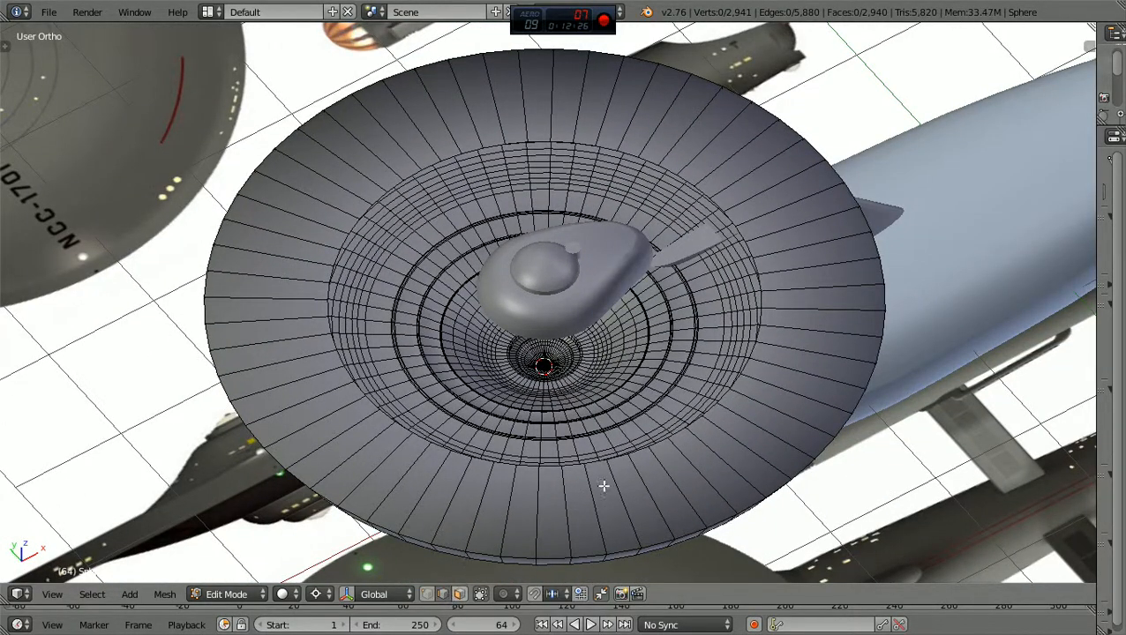
scroll(603, 483, up, 3)
middle_drag(604, 482, 575, 433)
middle_drag(261, 184, 234, 169)
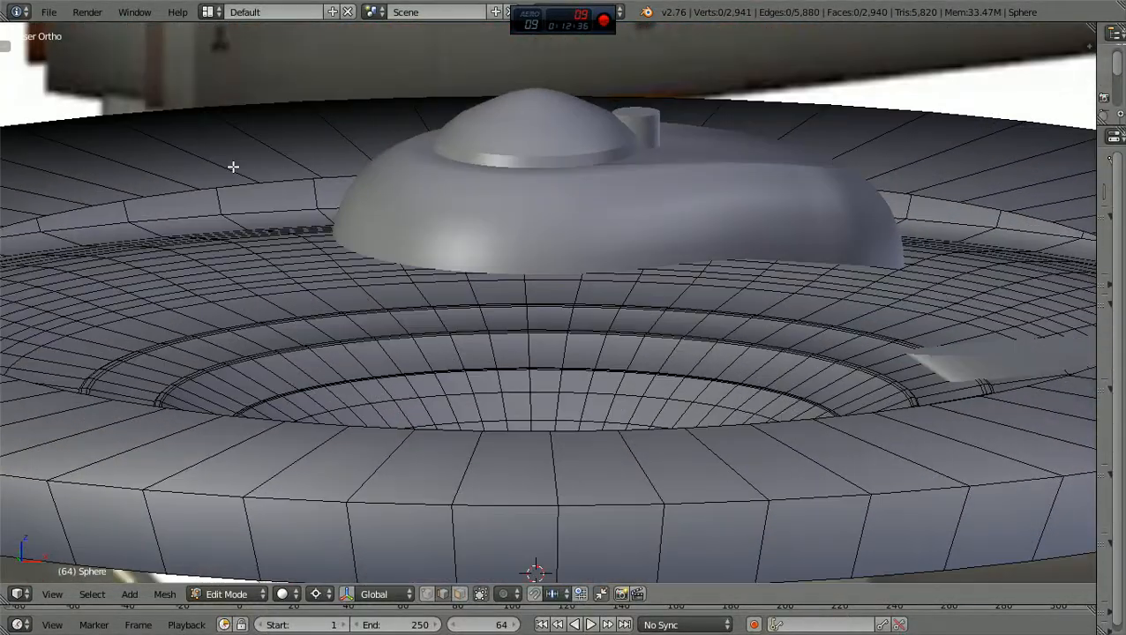
alt+right_click(175, 191)
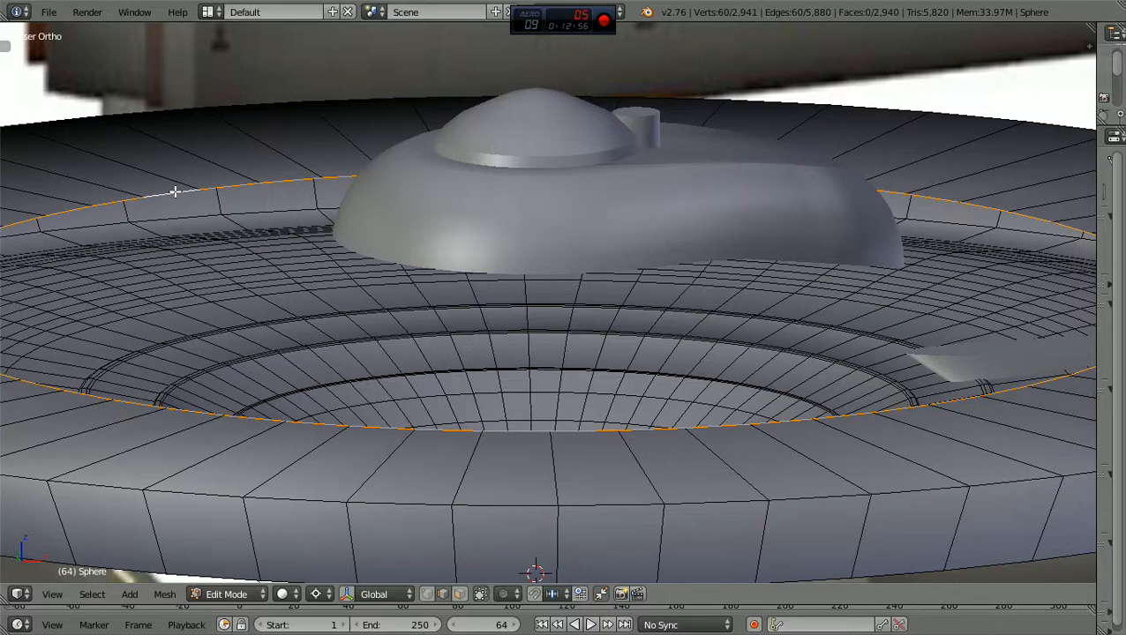
key(KP_1)
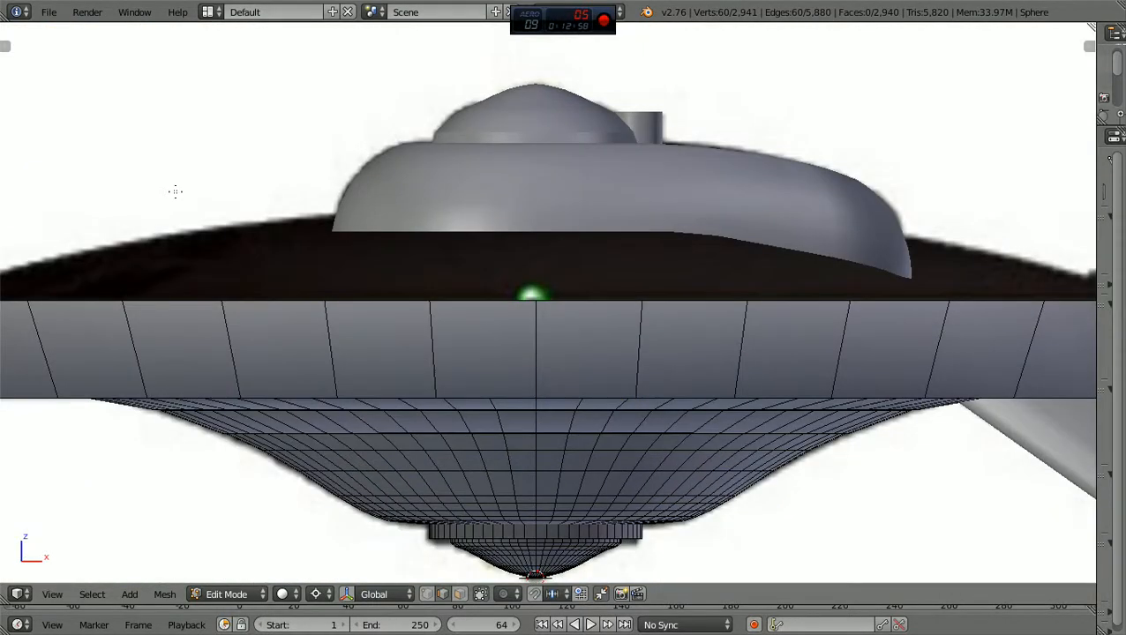
scroll(175, 191, down, 1)
scroll(201, 181, down, 2)
middle_drag(171, 218, 188, 256)
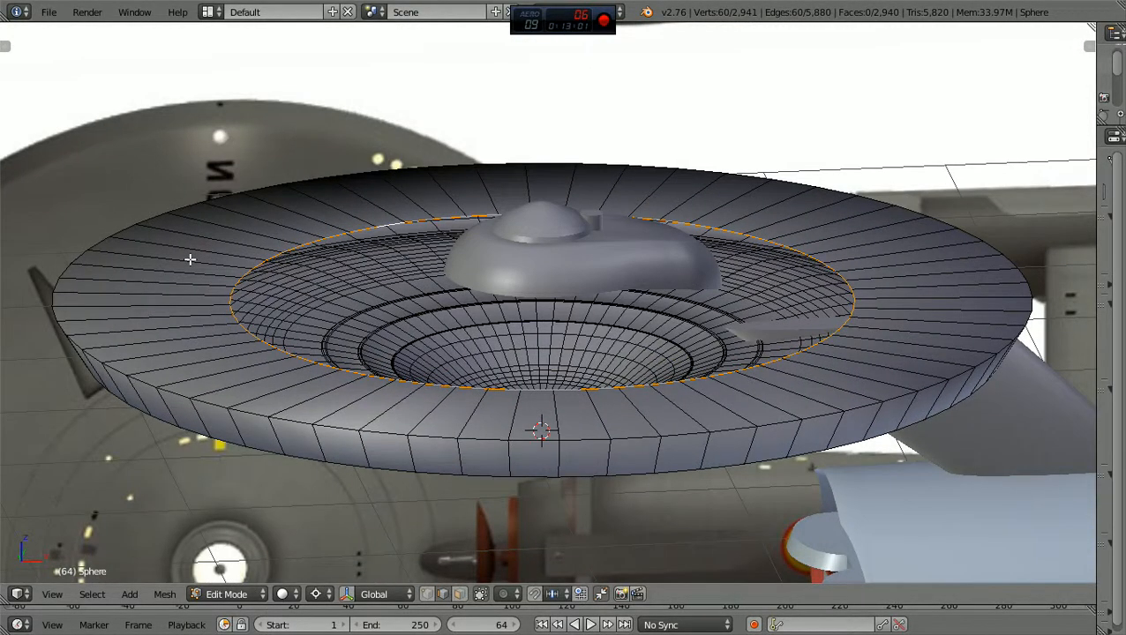
click(428, 594)
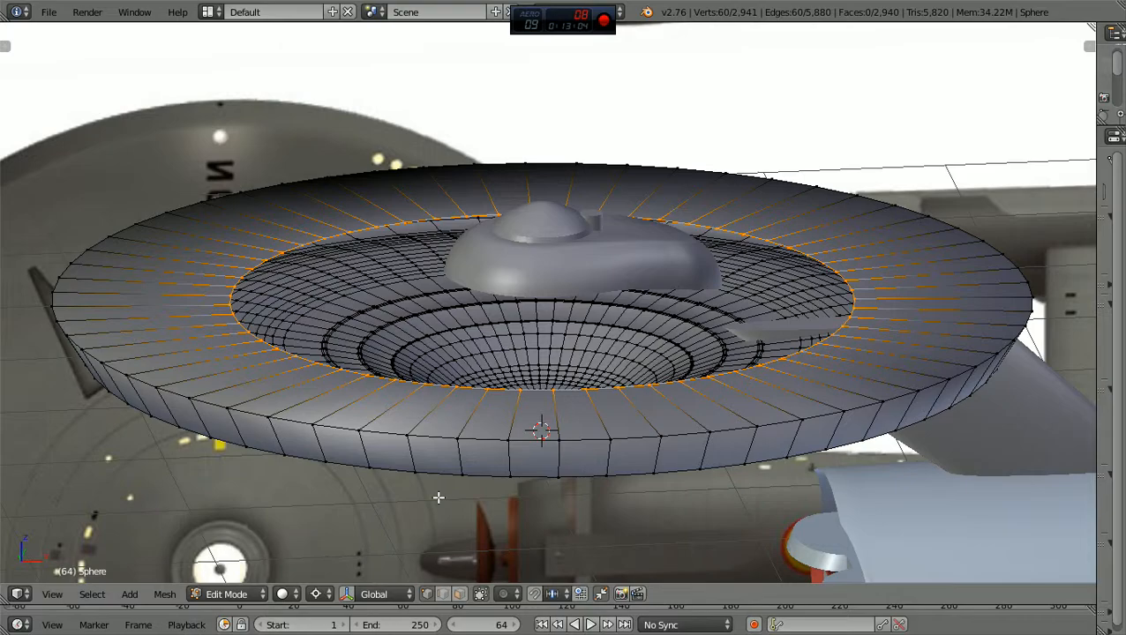
Compare the selected inner rim loop with the blueprint's upper slope in front view, using solid and wireframe display
key(KP_1)
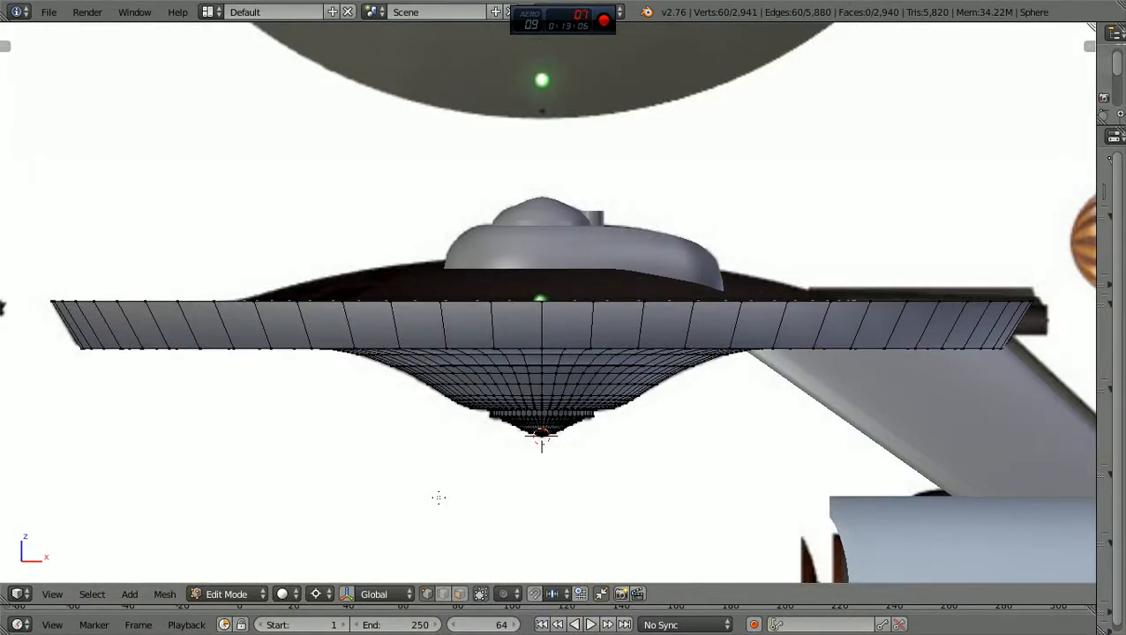
scroll(441, 504, up, 2)
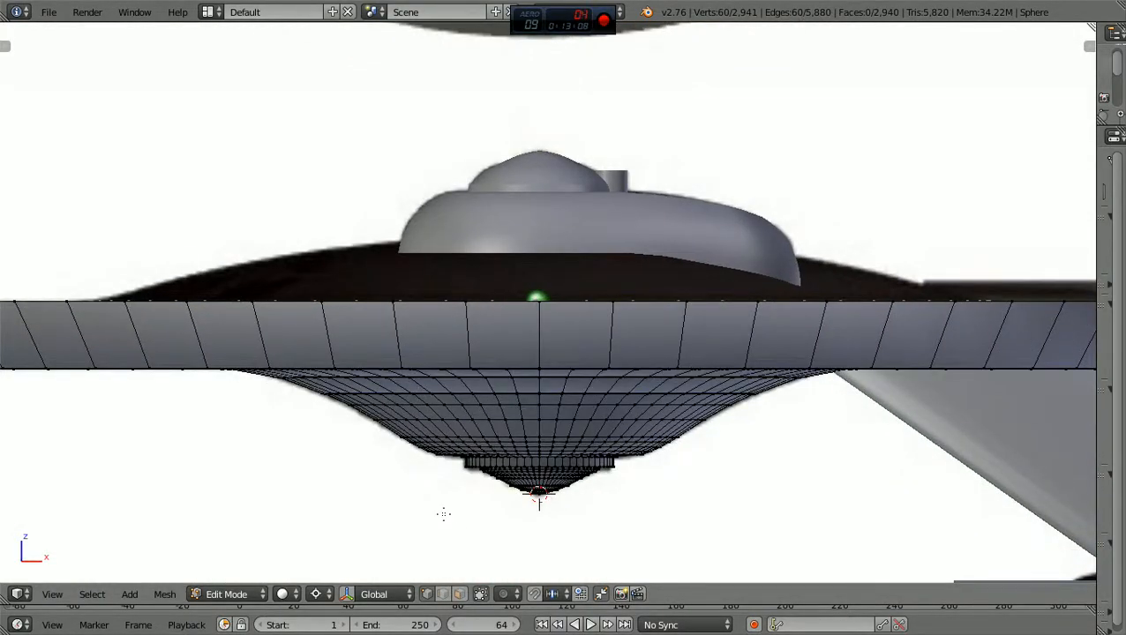
scroll(443, 514, down, 2)
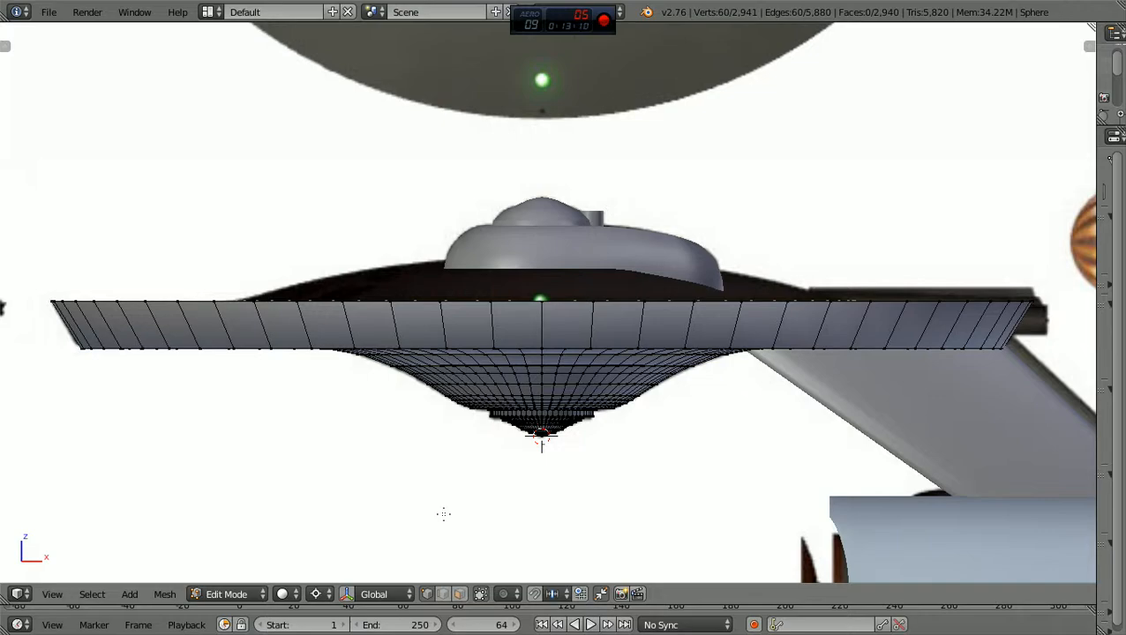
ctrl+scroll(443, 515, down, 4)
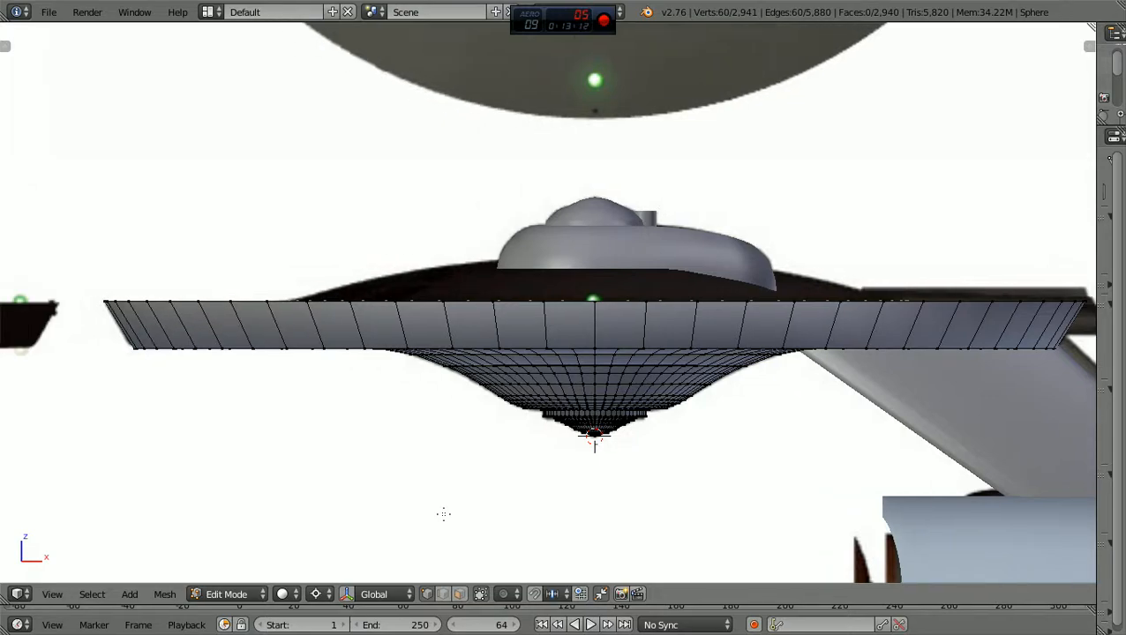
key(alt+z)
scroll(443, 513, up, 1)
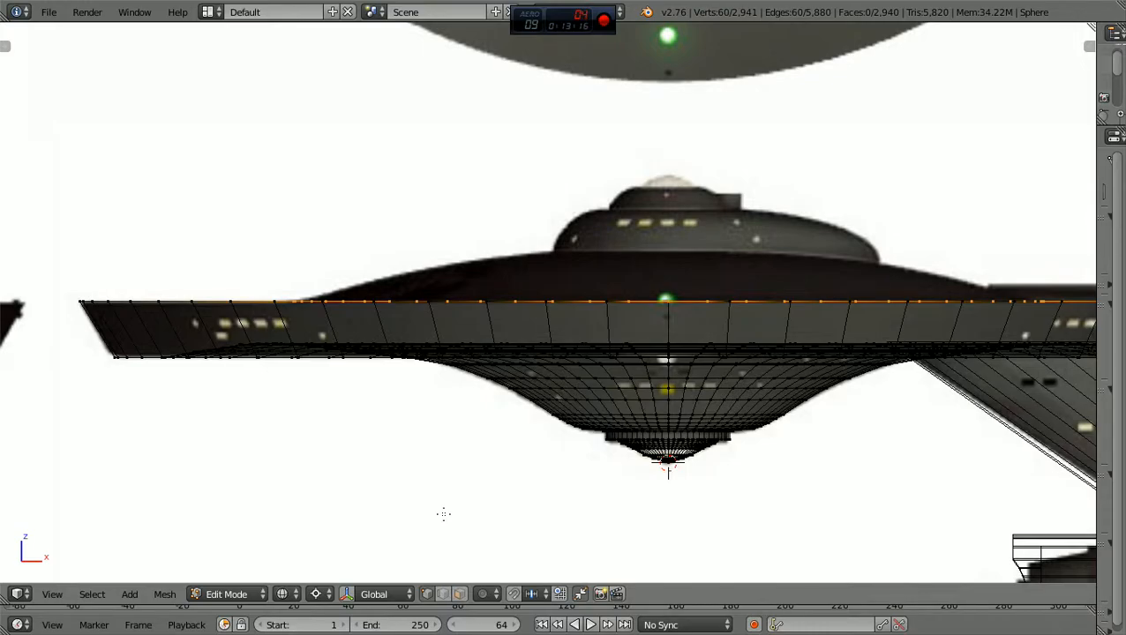
scroll(443, 513, down, 3)
middle_drag(442, 512, 457, 580)
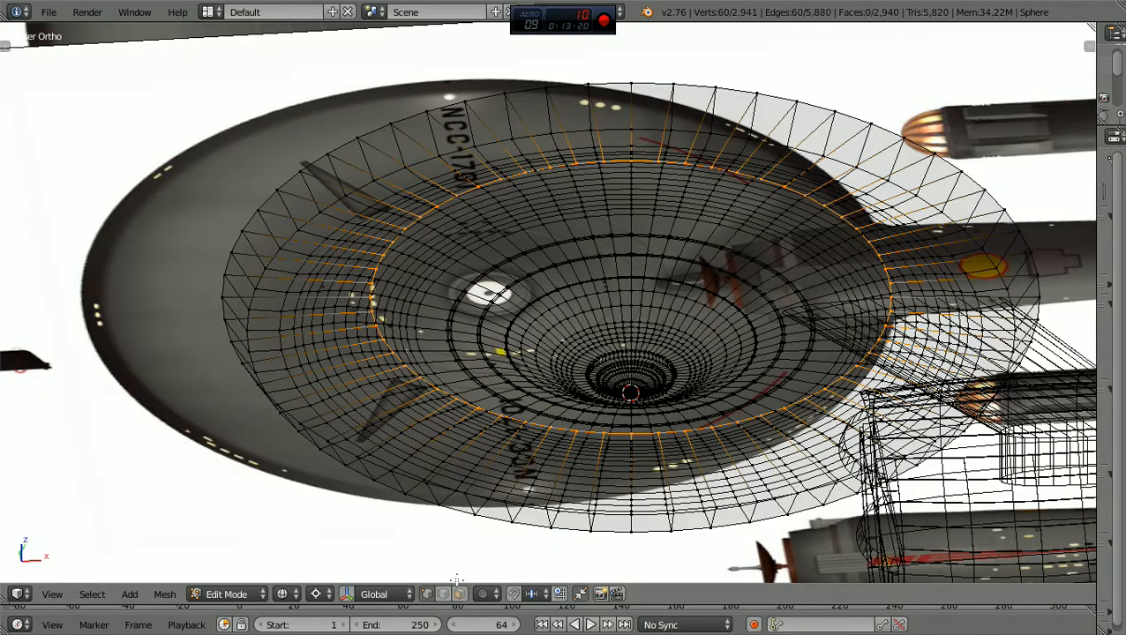
key(alt+z)
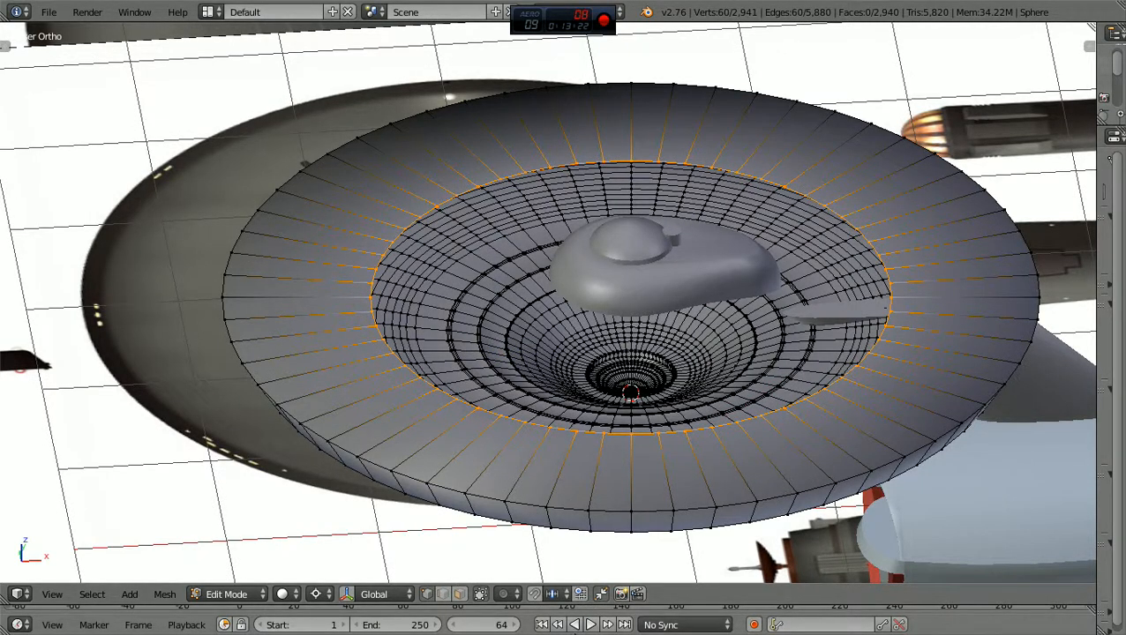
Place the 3D cursor on top of the bridge dome at the saucer's centre from top view, checking its height from the front
scroll(634, 454, up, 5)
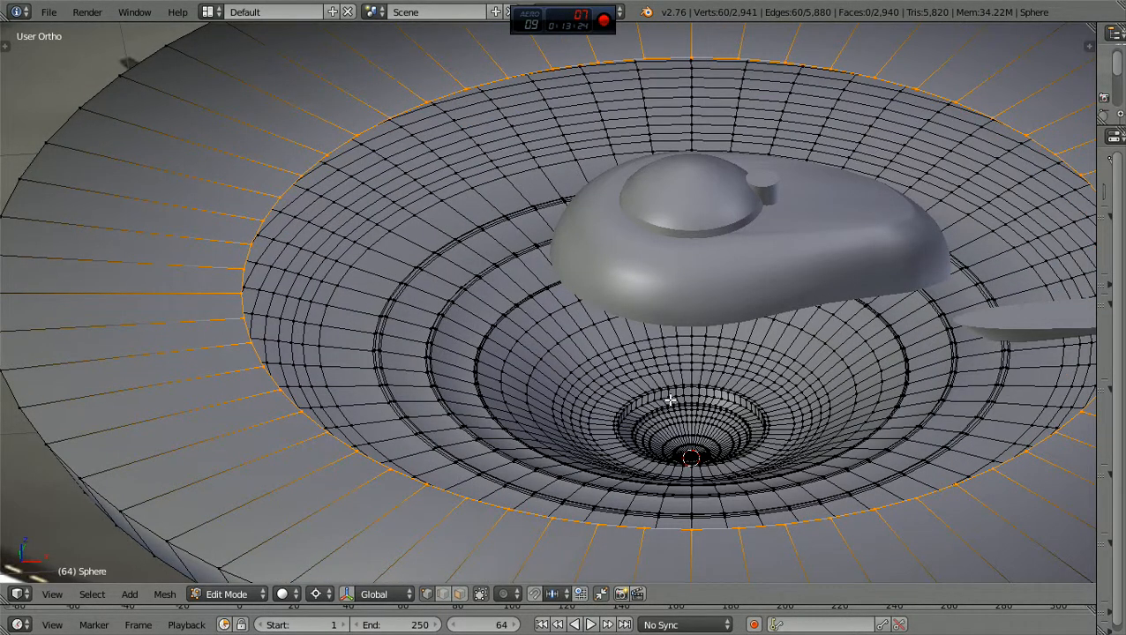
key(KP_7)
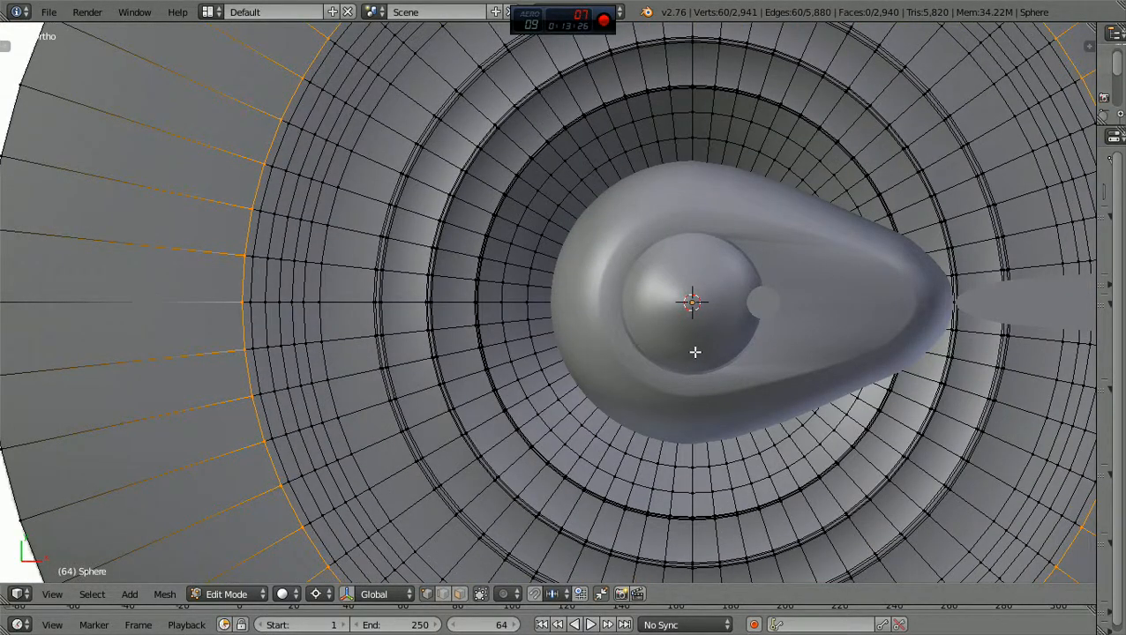
scroll(695, 351, up, 2)
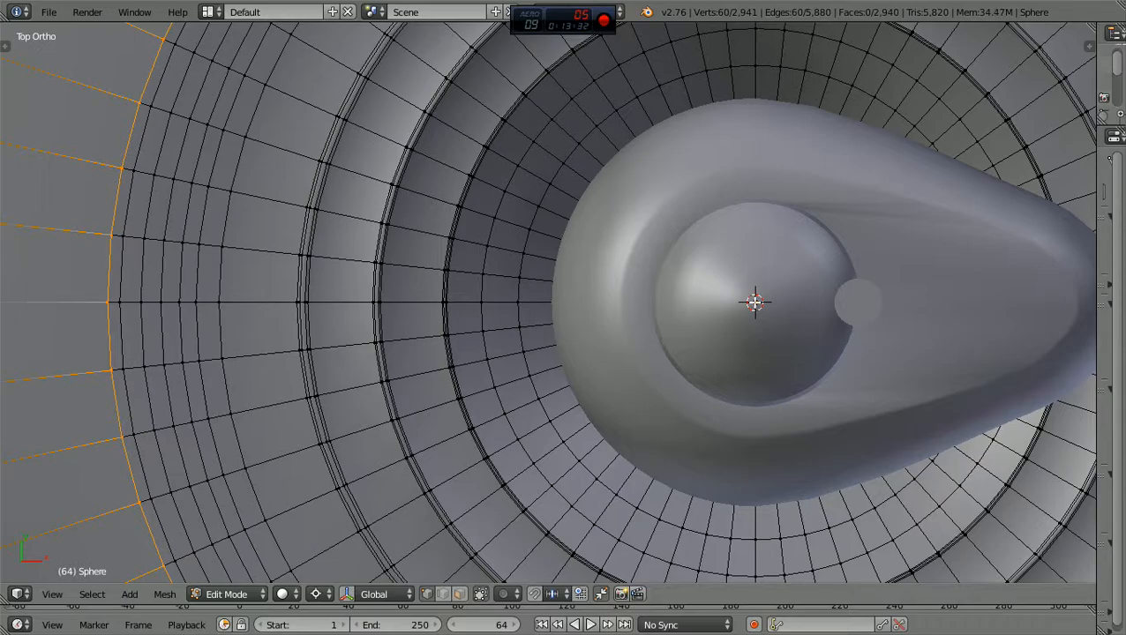
scroll(763, 319, down, 3)
middle_drag(836, 362, 862, 231)
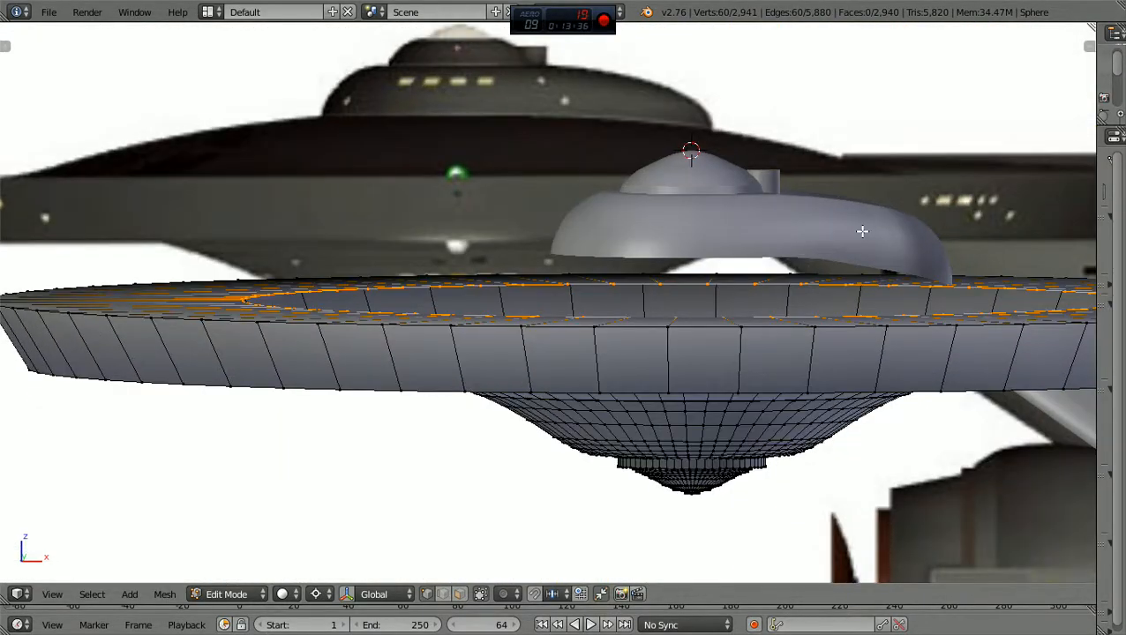
key(KP_1)
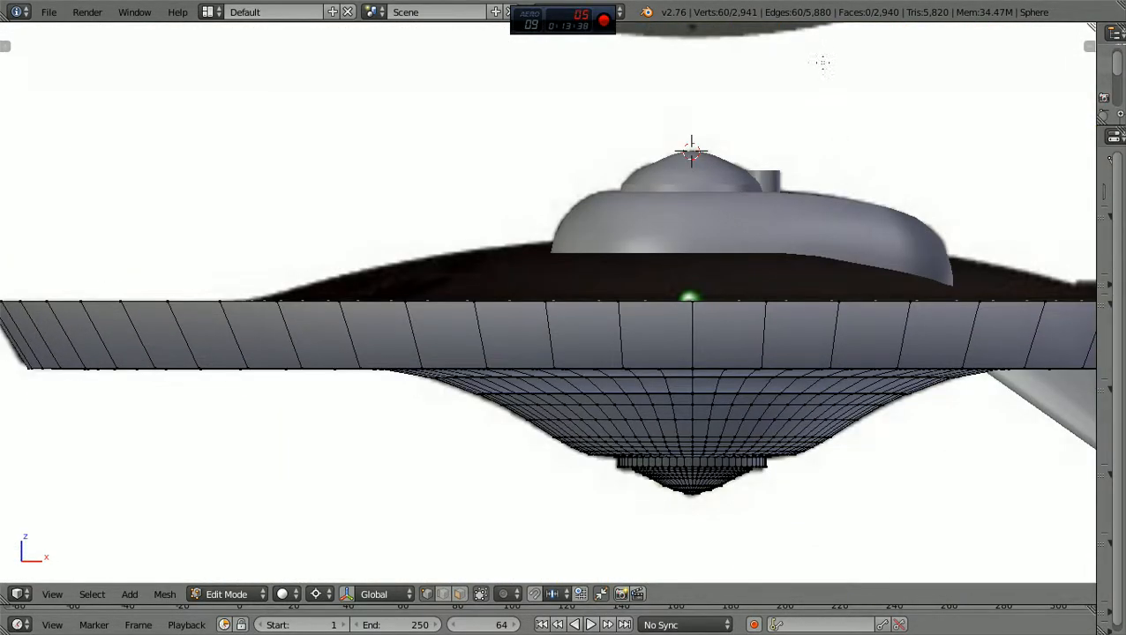
scroll(766, 344, down, 1)
scroll(726, 394, up, 1)
scroll(696, 157, down, 1)
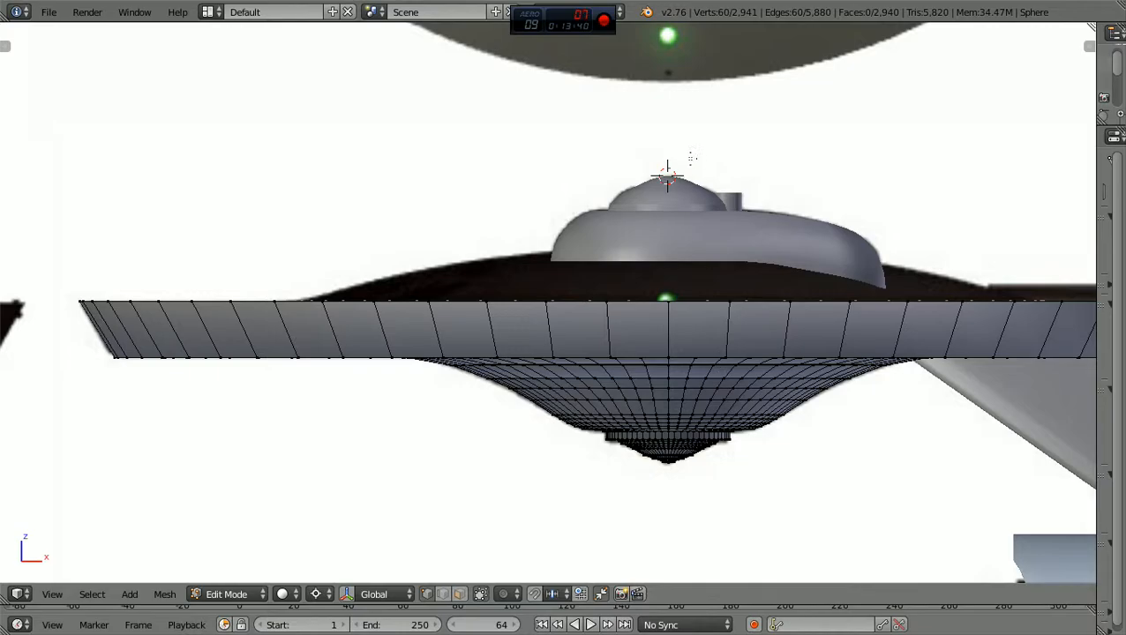
Extrude the saucer's selected inner rim loop in wireframe front view and scale it to about 0.917 toward the 3D cursor
middle_drag(726, 185, 640, 233)
key(KP_1)
scroll(641, 239, up, 2)
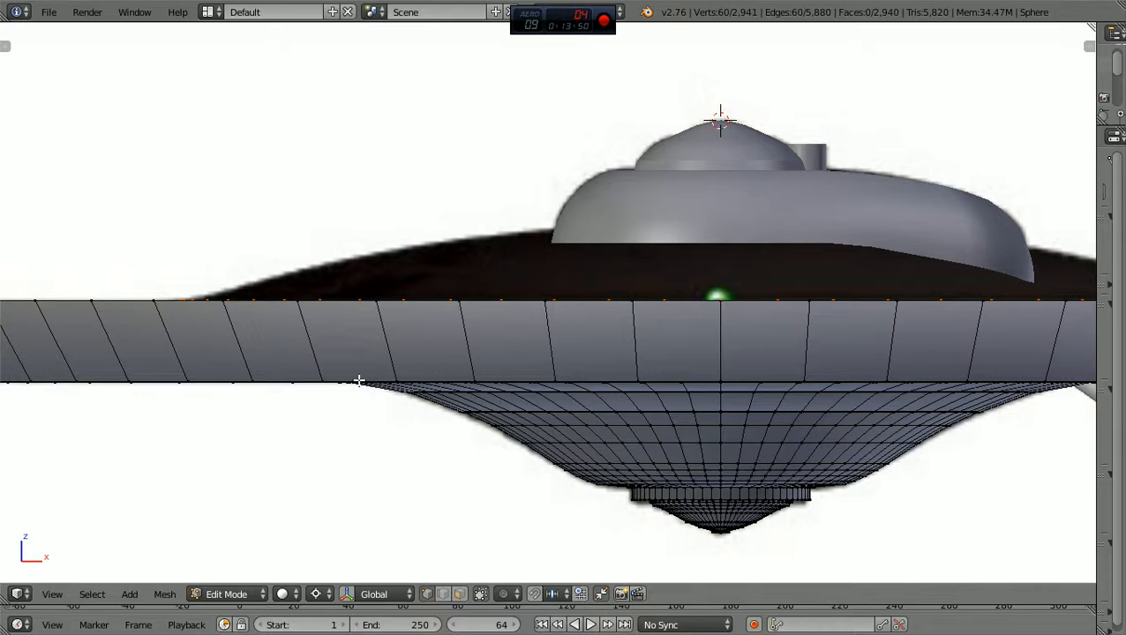
key(alt+z)
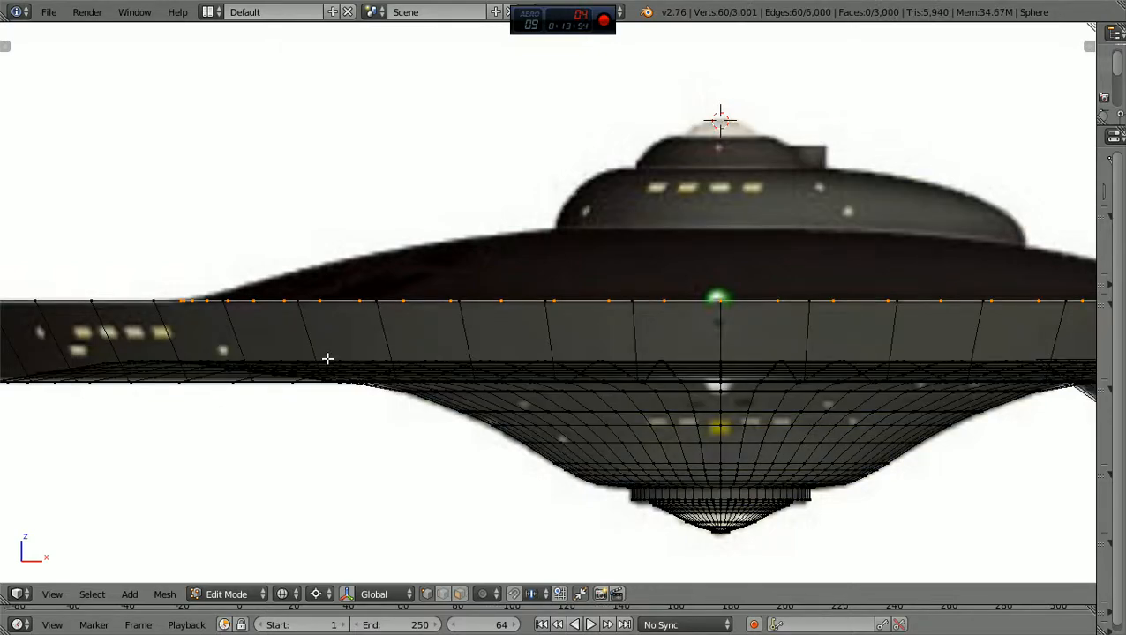
key(e)
key(s)
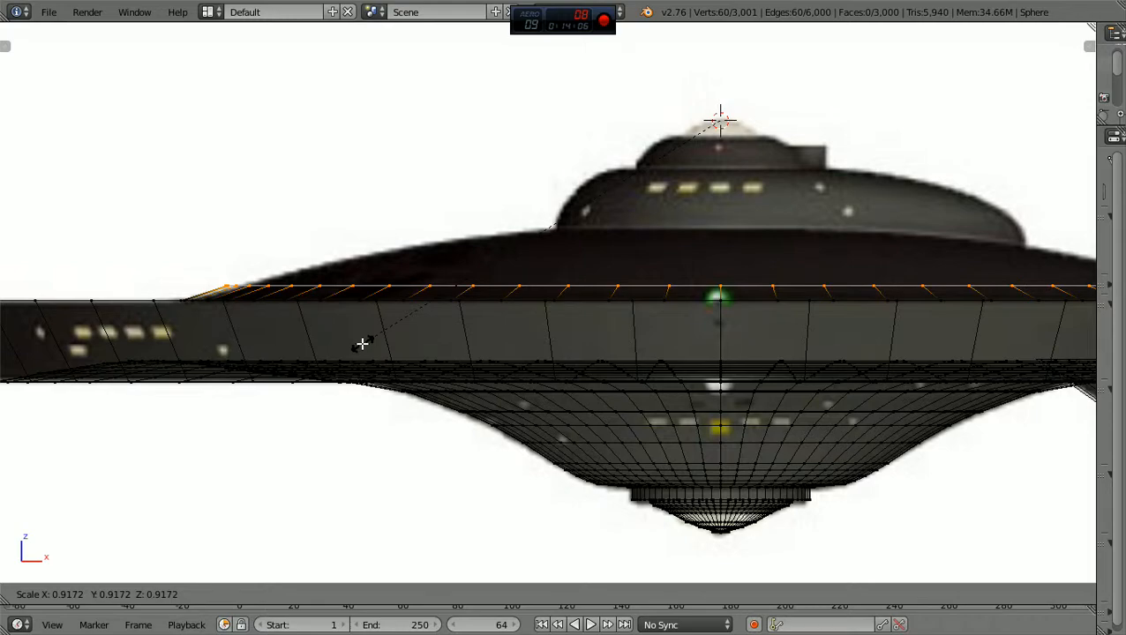
click(361, 344)
Compare the newly extruded ring with the blueprint's upper saucer slope from the front, the top and an angled view
ctrl+scroll(362, 344, up, 7)
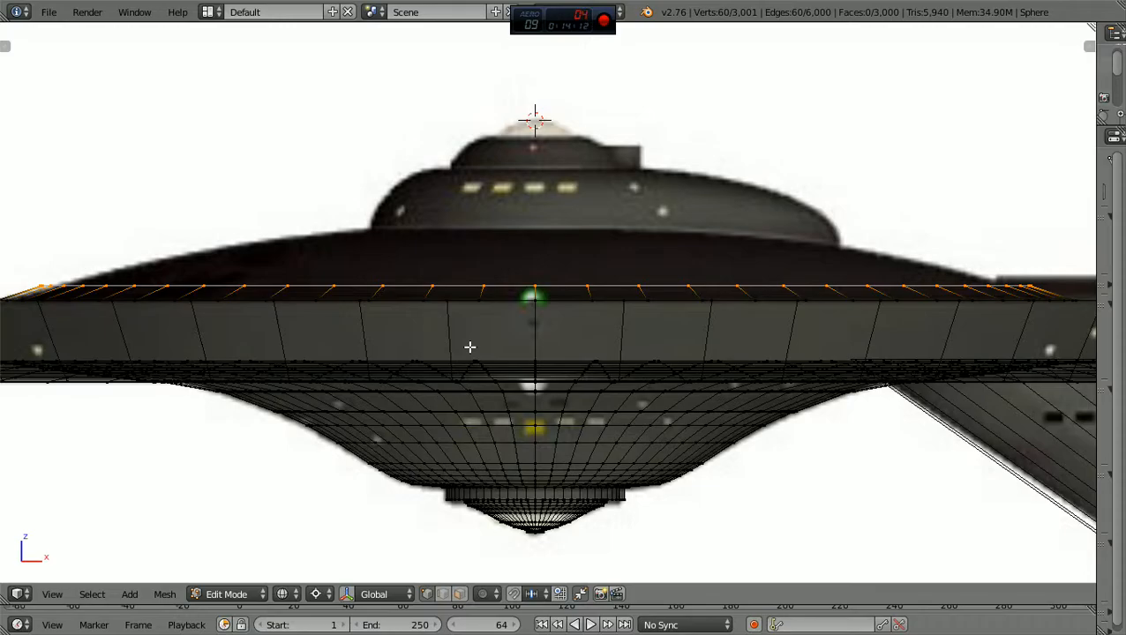
scroll(469, 347, down, 1)
middle_drag(469, 347, 579, 355)
key(KP_1)
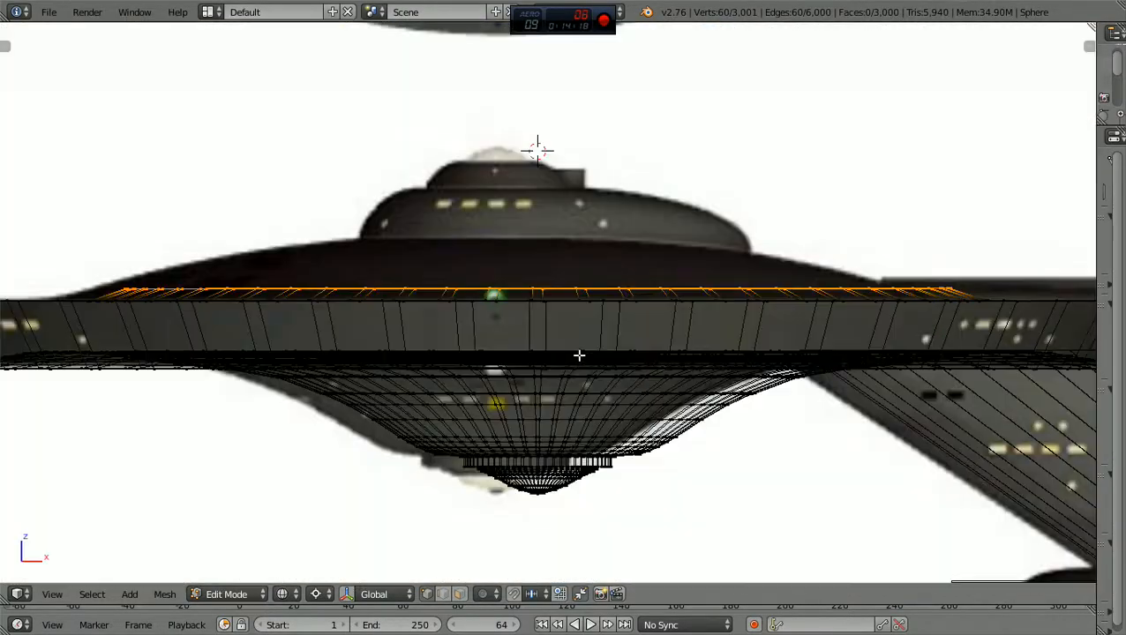
scroll(579, 355, down, 2)
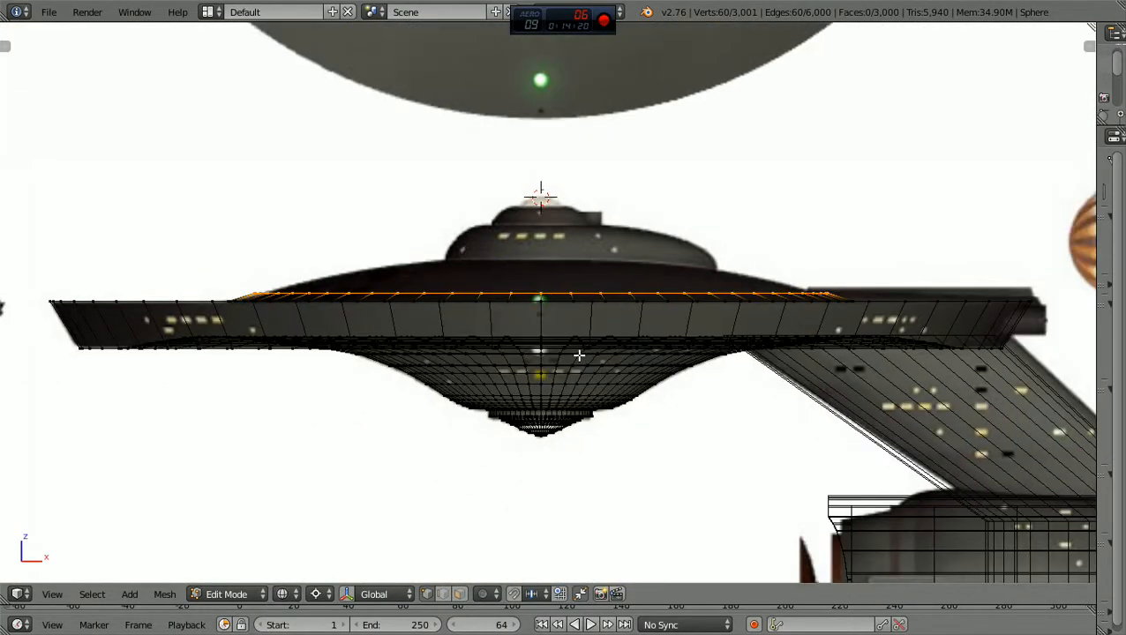
scroll(579, 356, up, 2)
key(KP_7)
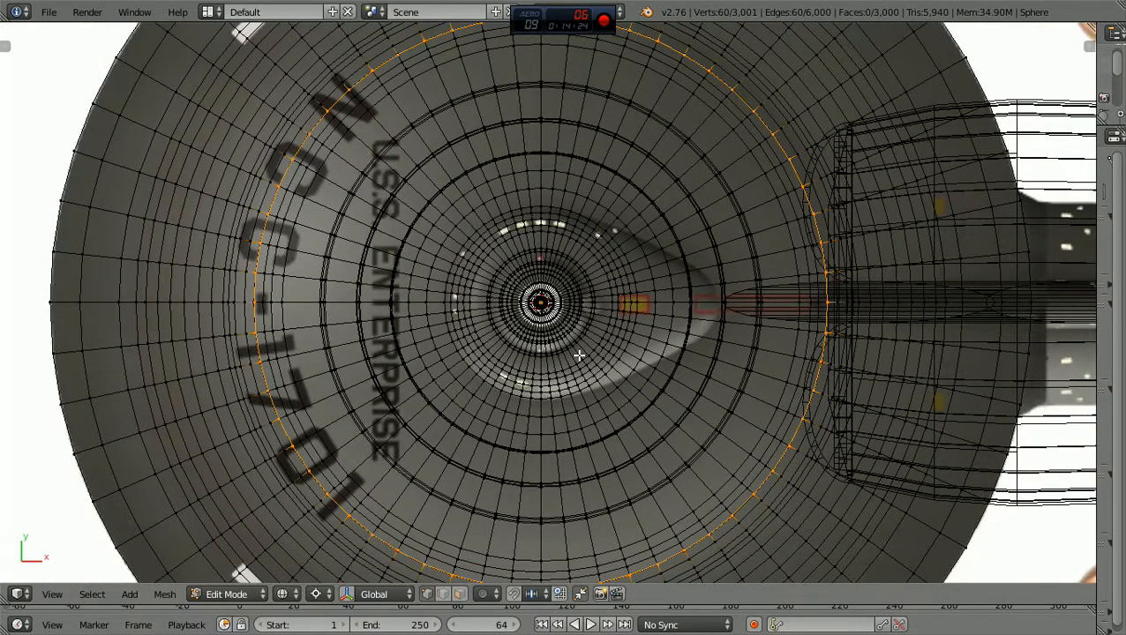
key(KP_1)
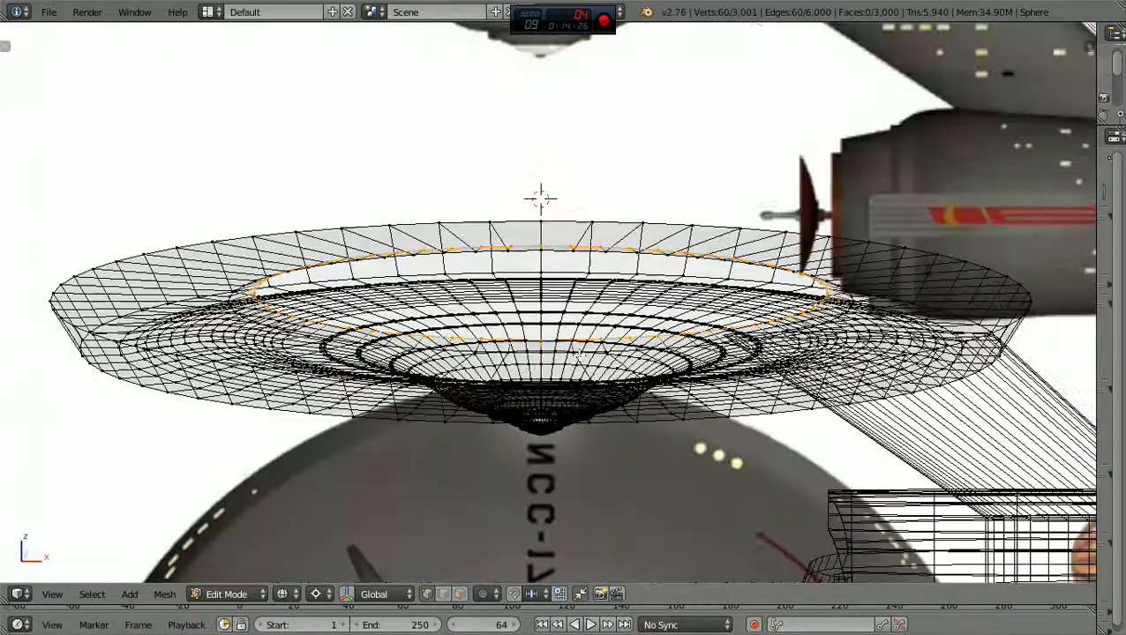
scroll(579, 355, up, 2)
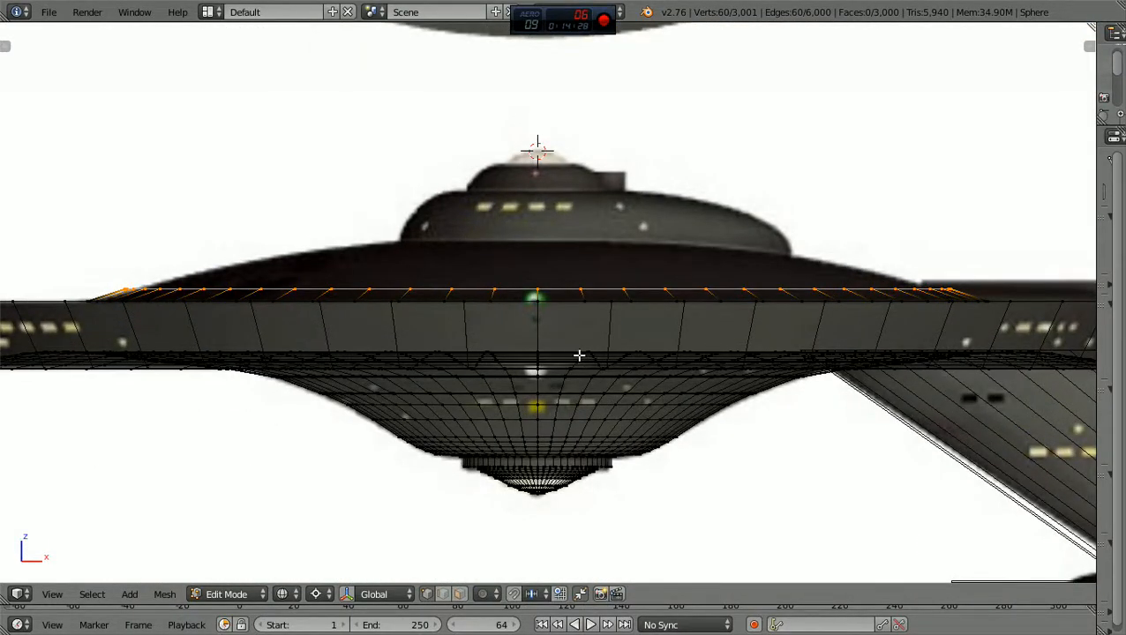
ctrl+scroll(579, 355, down, 7)
scroll(579, 355, up, 3)
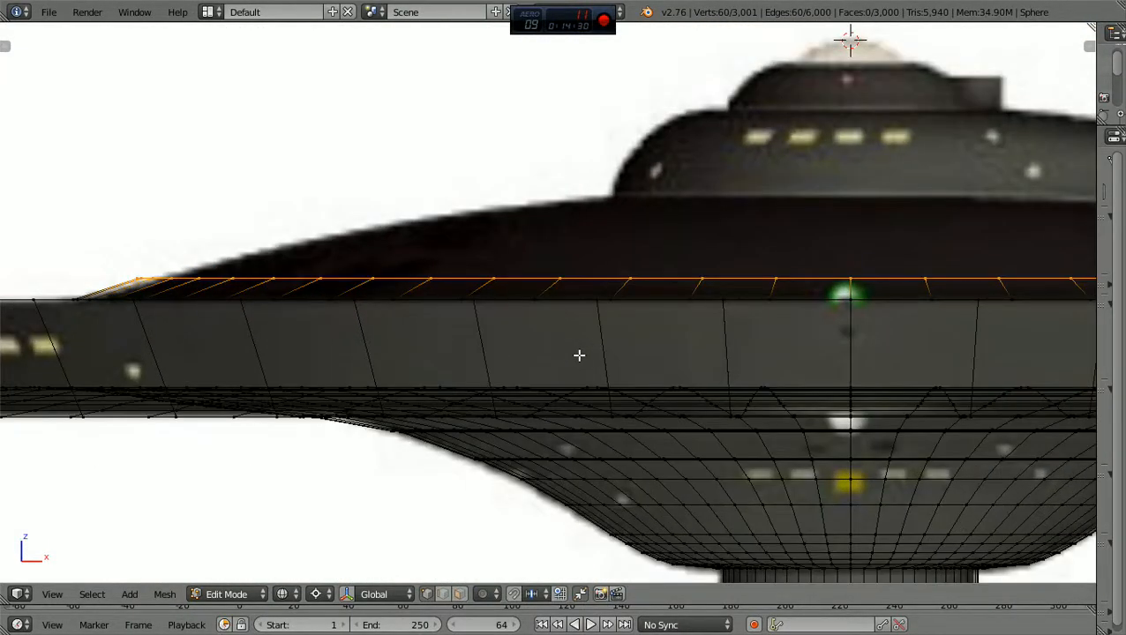
scroll(579, 356, down, 1)
scroll(578, 356, up, 1)
scroll(578, 355, down, 3)
middle_drag(579, 355, 721, 150)
scroll(593, 378, down, 1)
scroll(593, 377, up, 1)
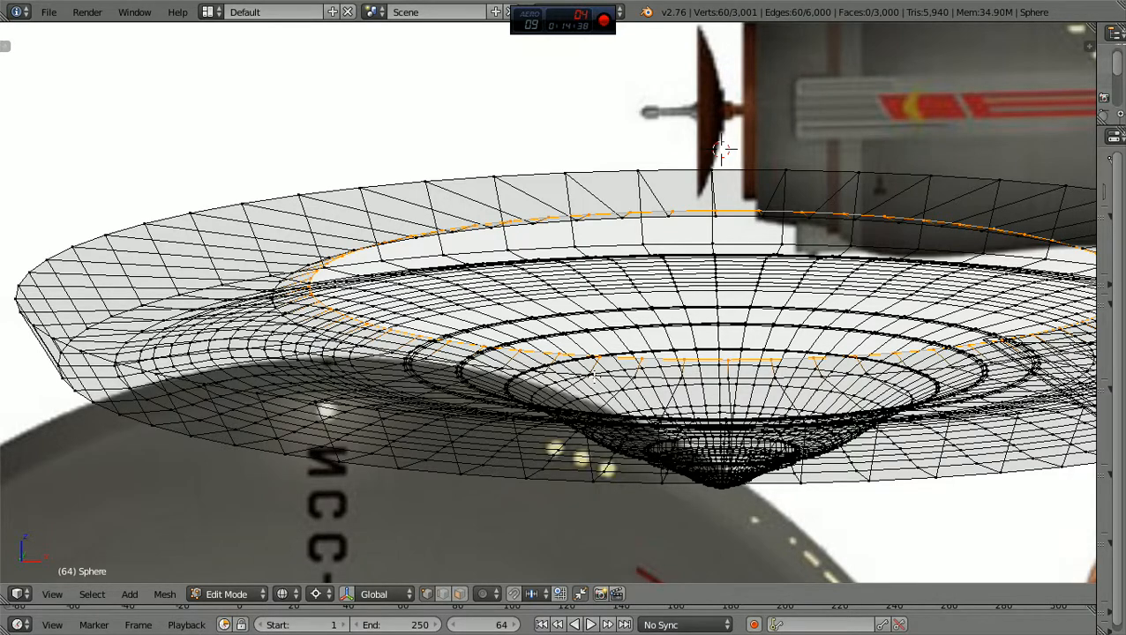
Switch to solid display and edge selection, and select the loop where the sloped ring meets the saucer's flat rim
key(z)
scroll(592, 377, up, 1)
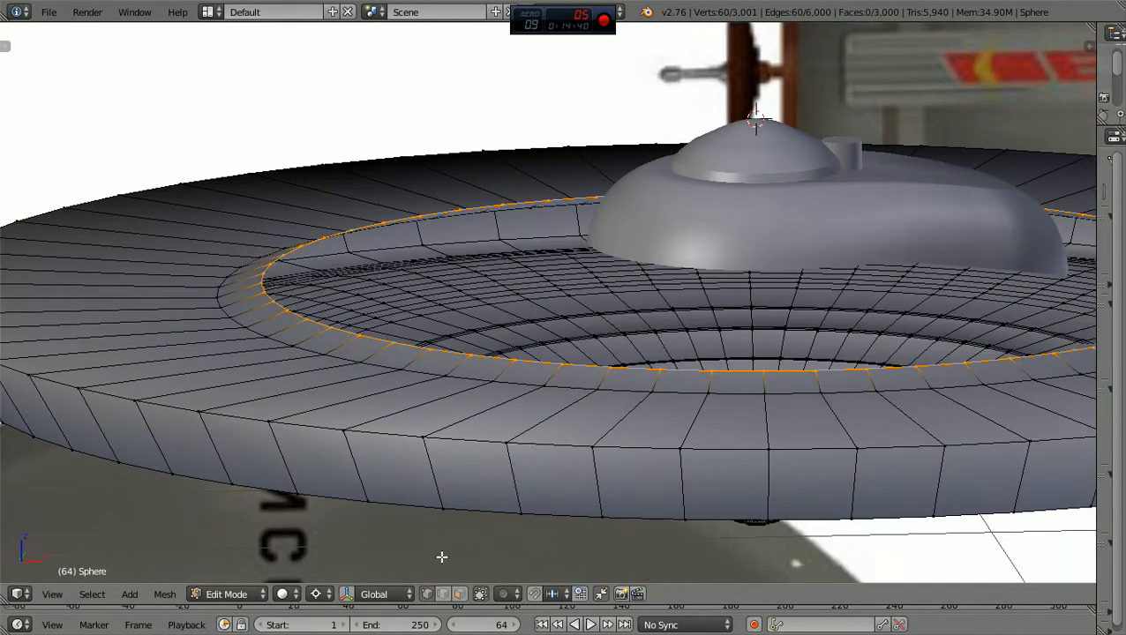
click(442, 593)
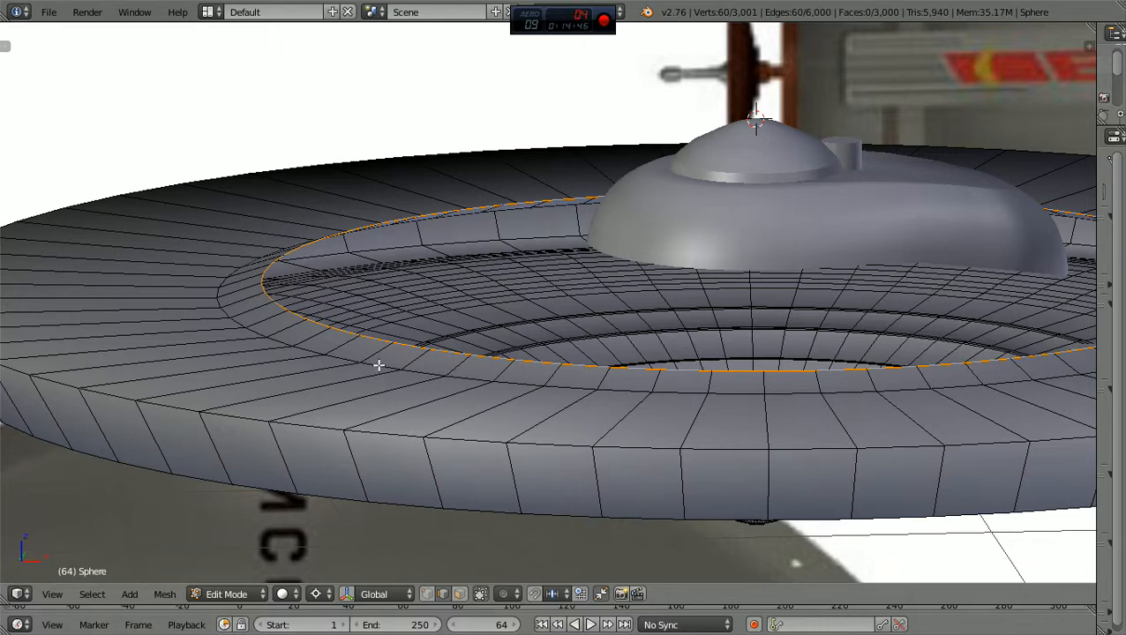
middle_drag(402, 379, 436, 441)
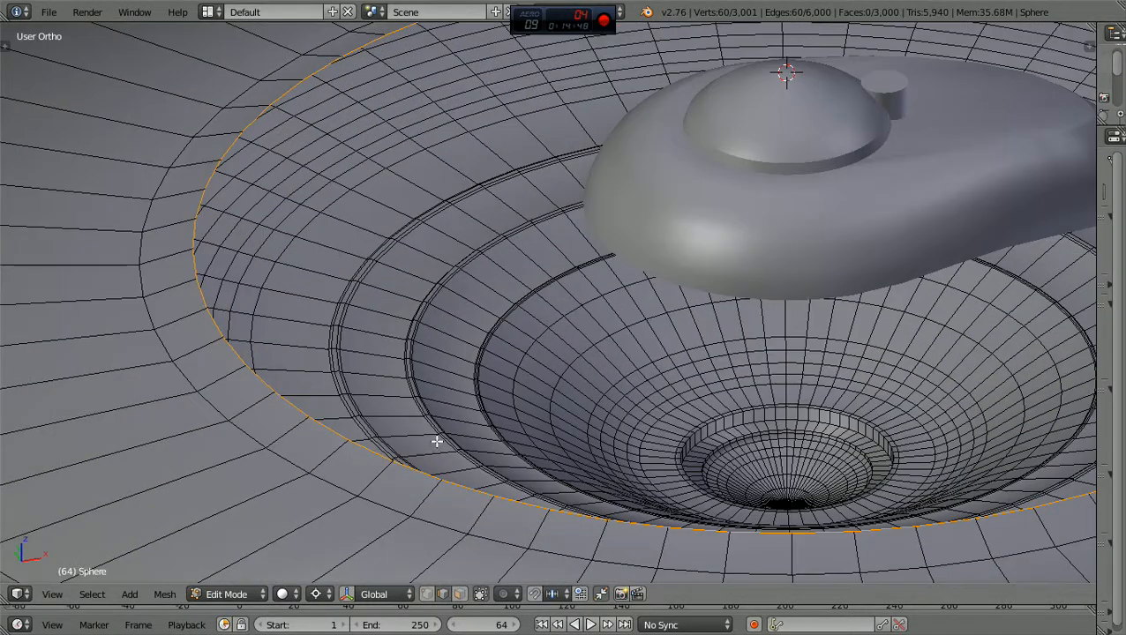
scroll(375, 502, down, 1)
middle_drag(375, 502, 441, 564)
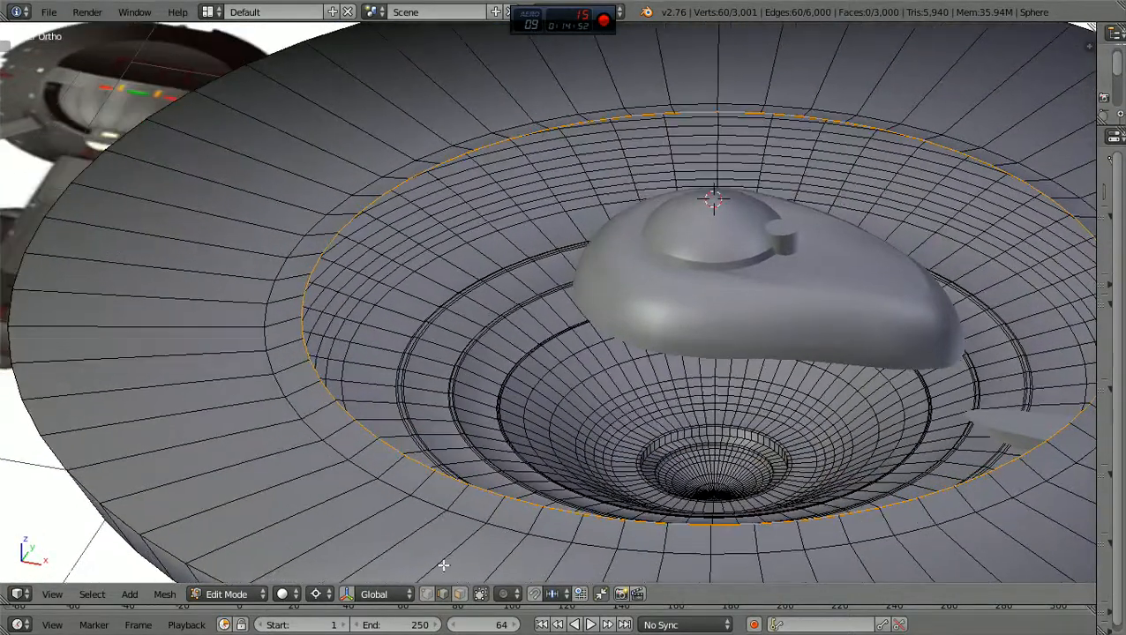
alt+right_click(337, 450)
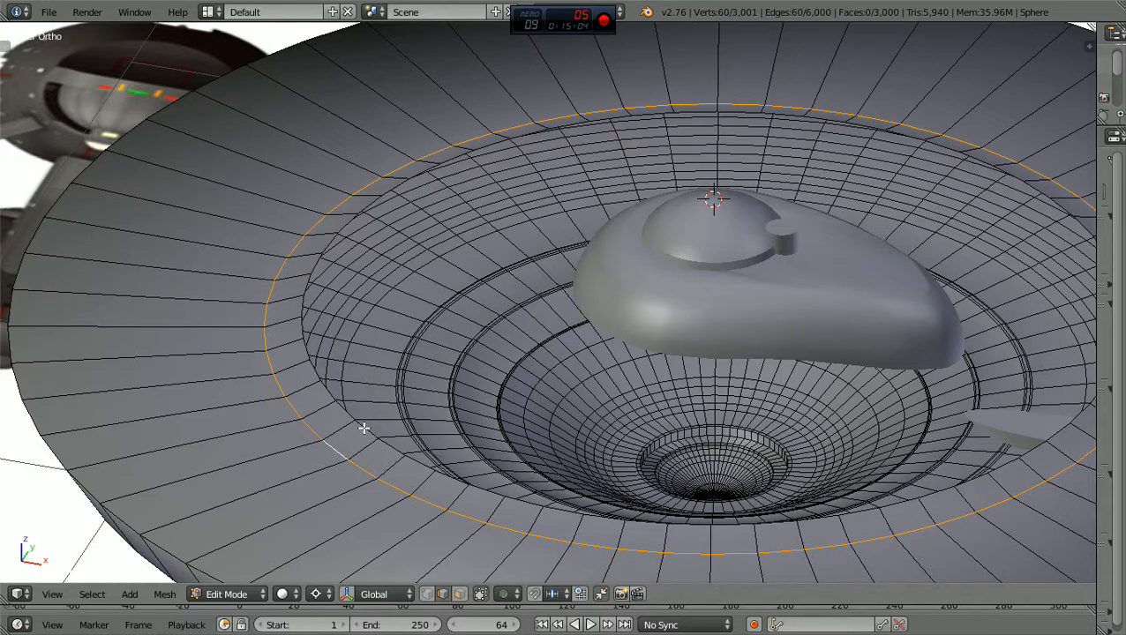
alt+right_click(363, 428)
alt+right_click(332, 446)
shift+right_click(366, 429)
key(ctrl+z)
Scale the selected base loop to about 0.927 toward the 3D cursor in wireframe front view
key(KP_1)
scroll(423, 423, up, 2)
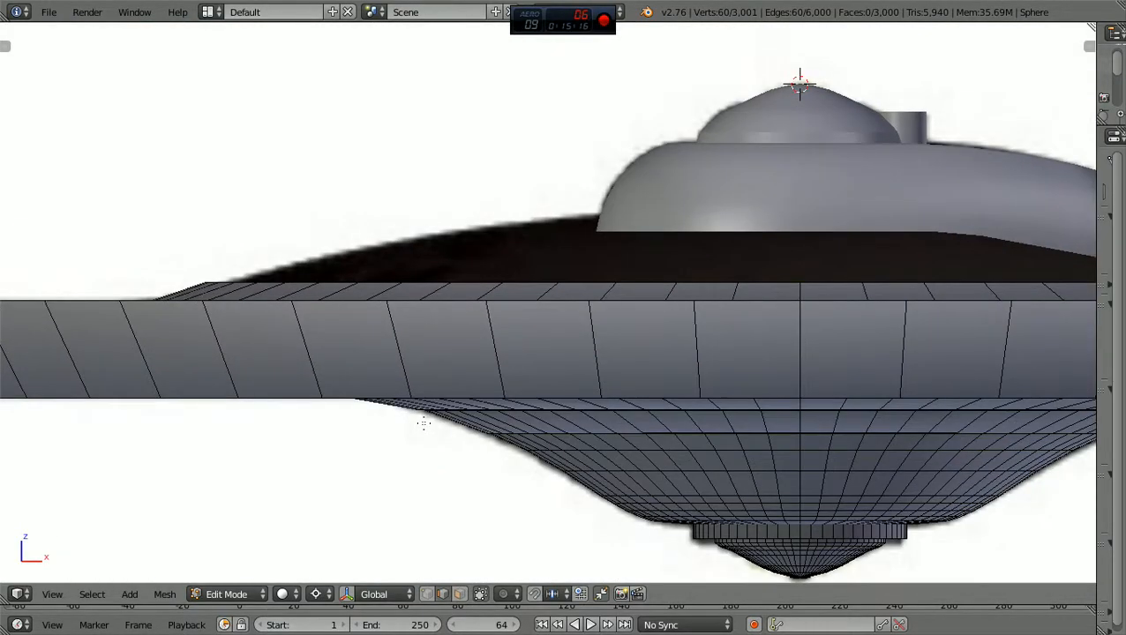
key(alt+z)
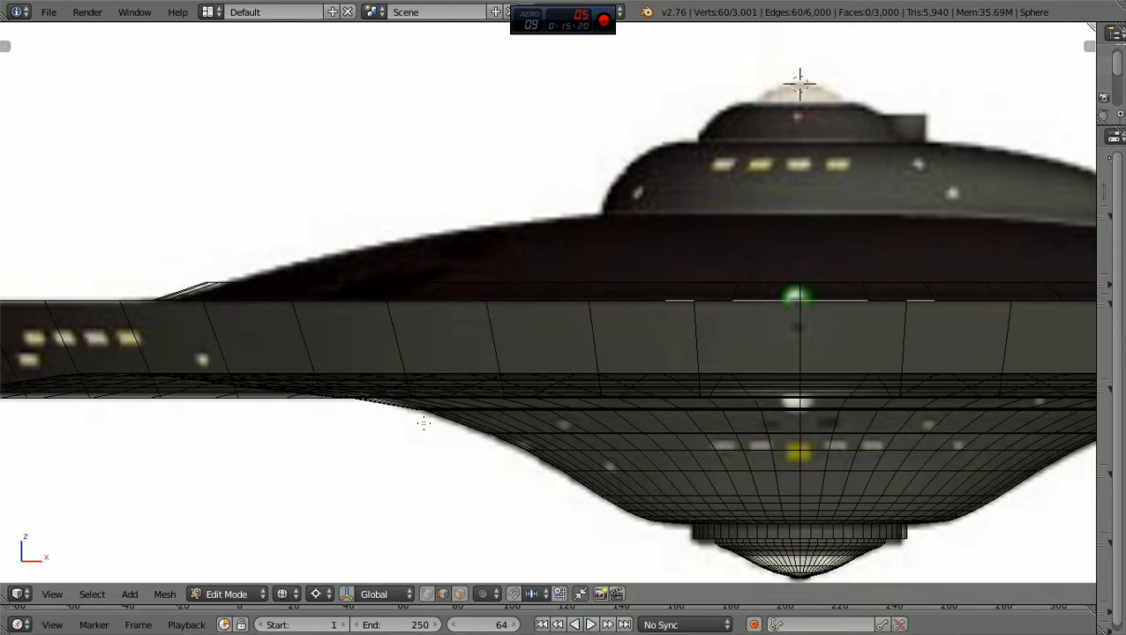
key(s)
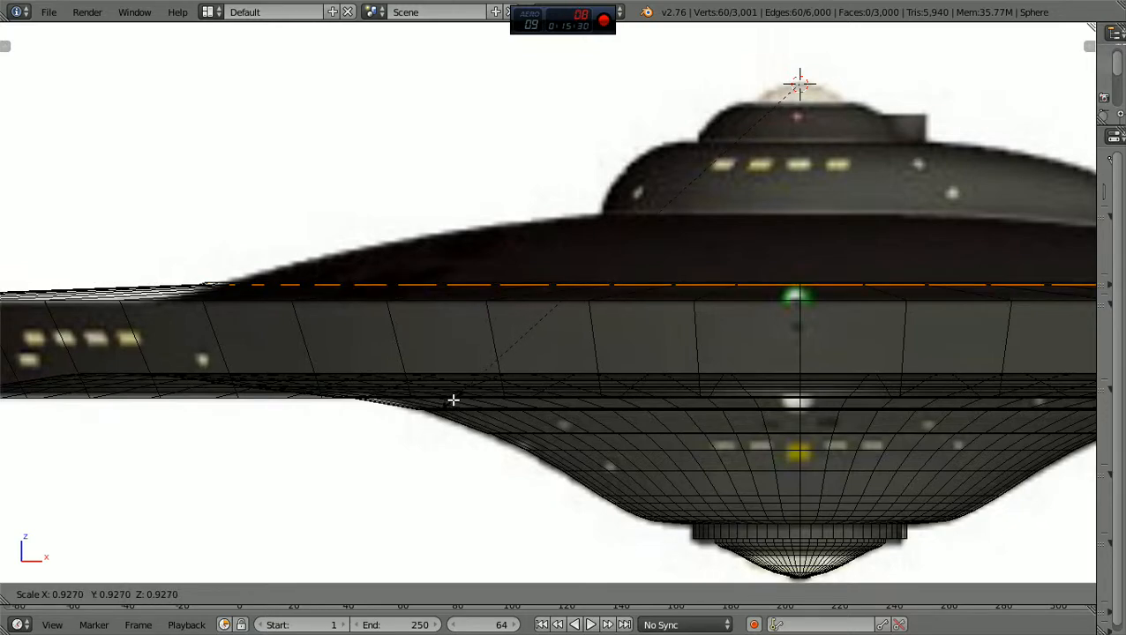
click(453, 399)
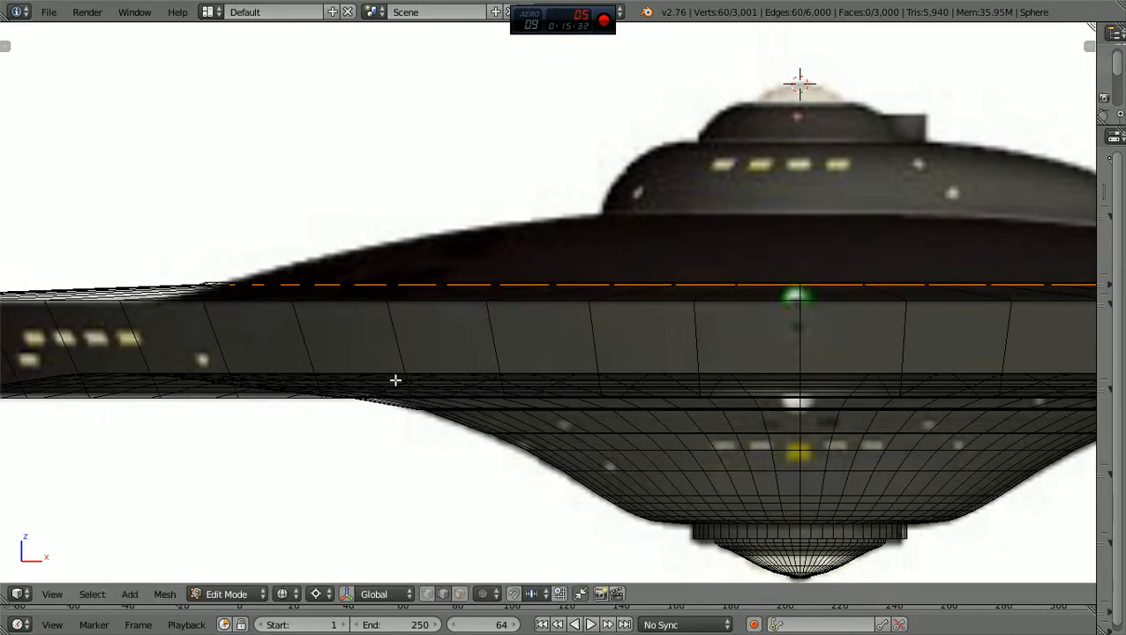
Lower the base loop about 0.013 along the Z axis and enlarge it by a factor of about 1.02
key(g)
key(z)
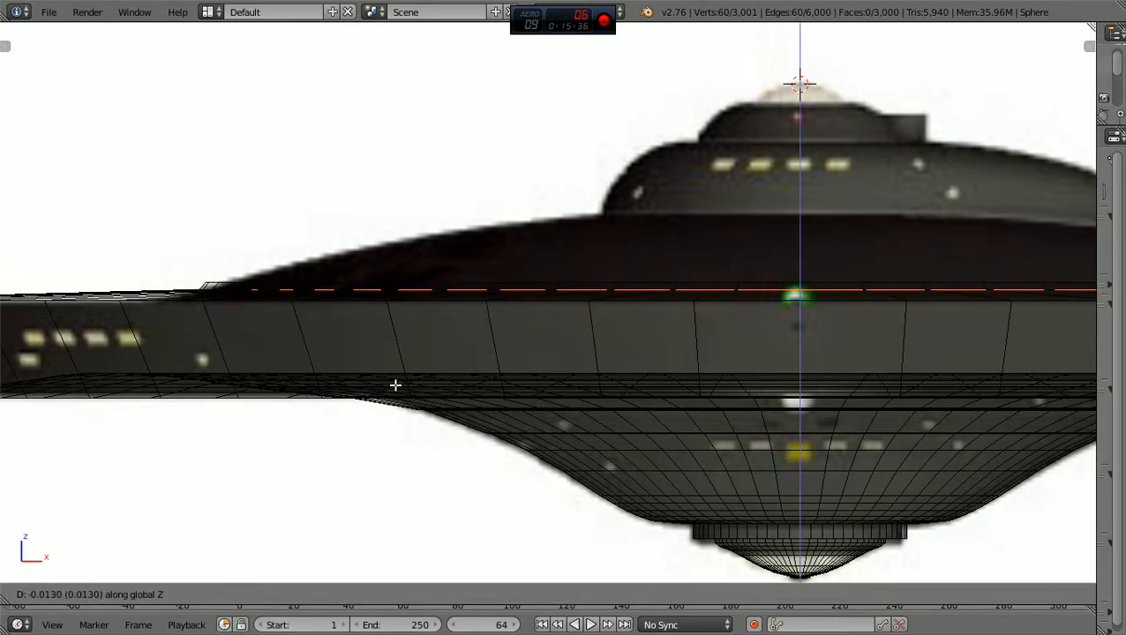
click(395, 386)
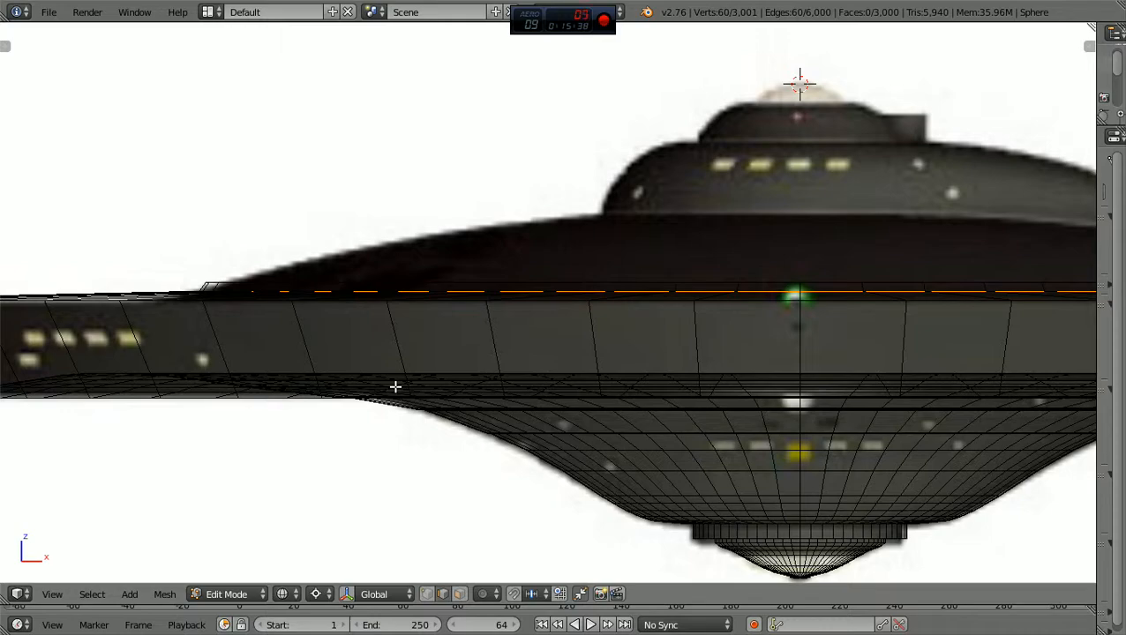
key(s)
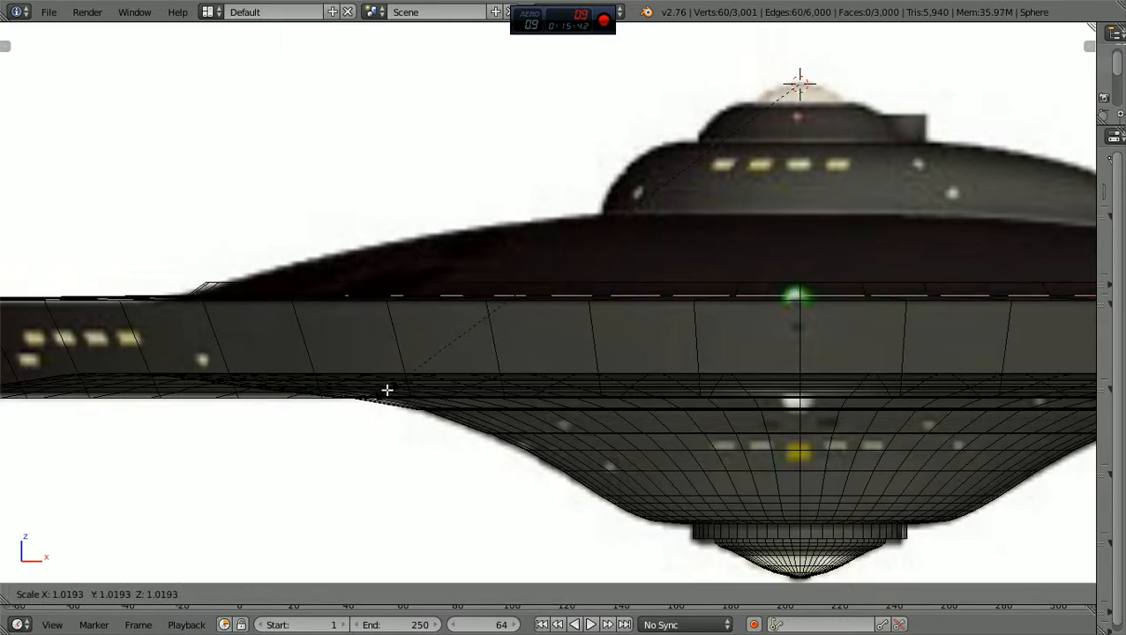
click(385, 389)
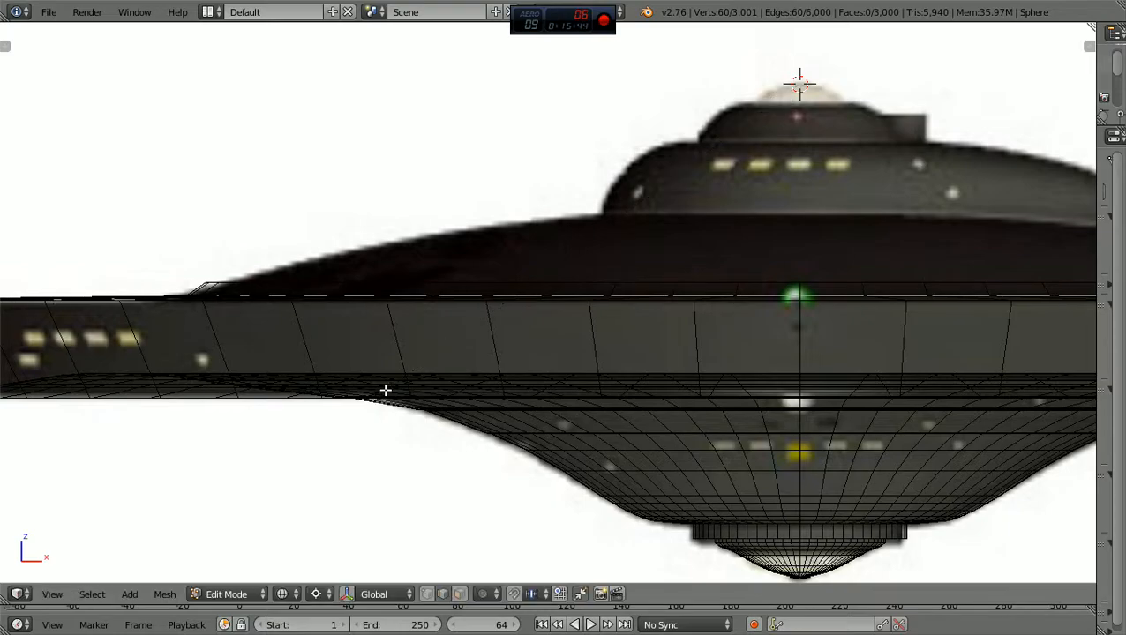
Switch to vertex selection and enlarge the base loop by about 1.014, bringing it closer to the blueprint's flat rim
scroll(385, 389, down, 3)
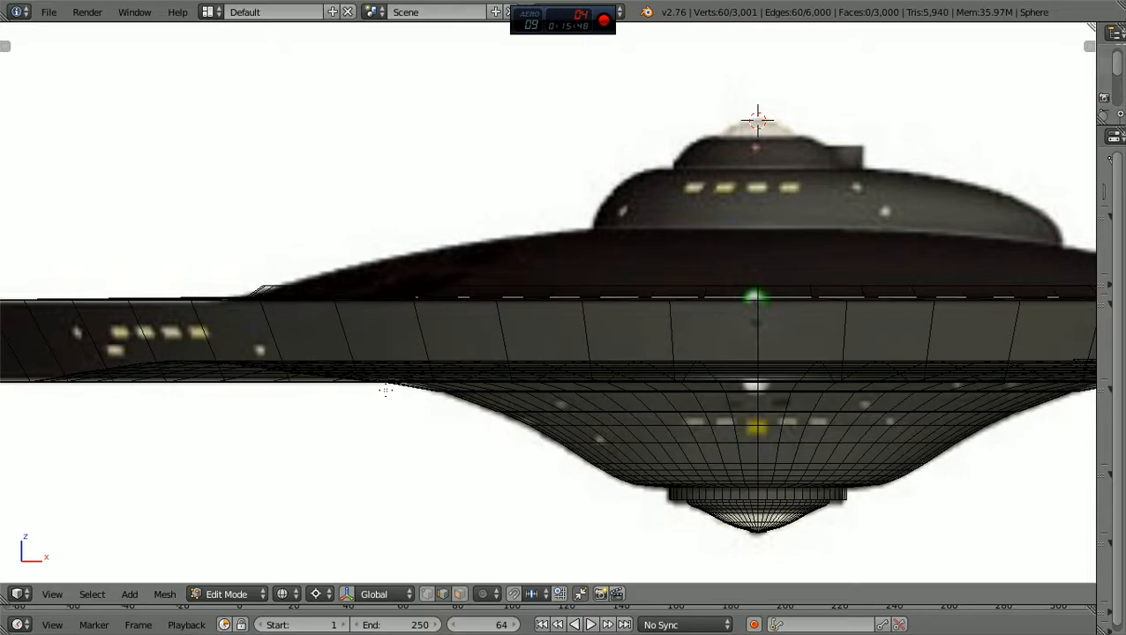
click(427, 594)
scroll(521, 516, up, 3)
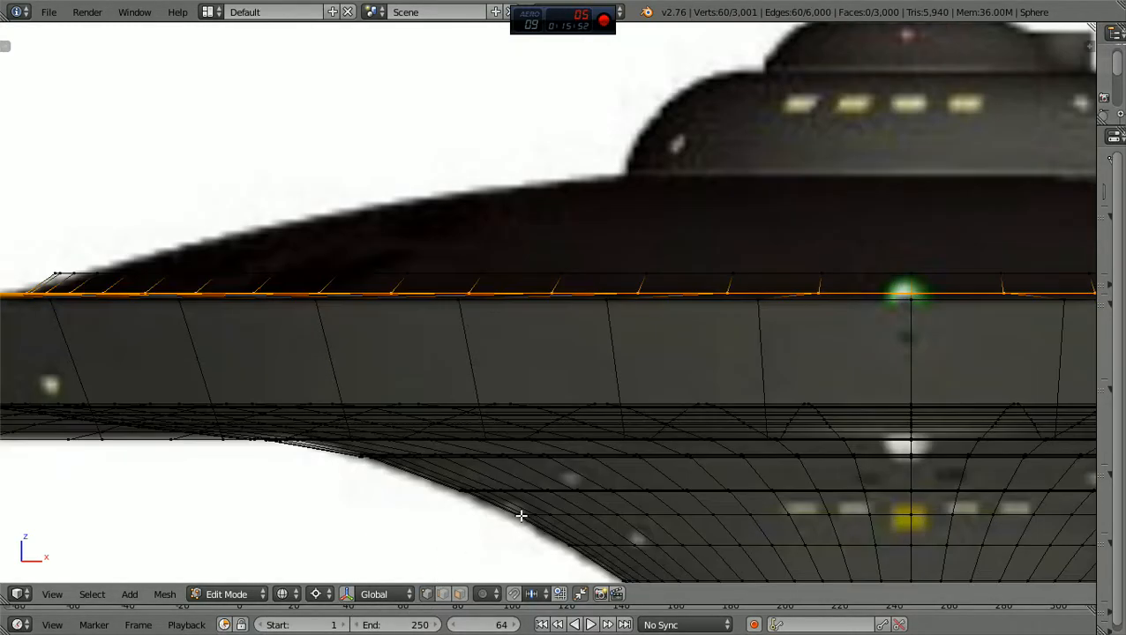
scroll(617, 476, up, 2)
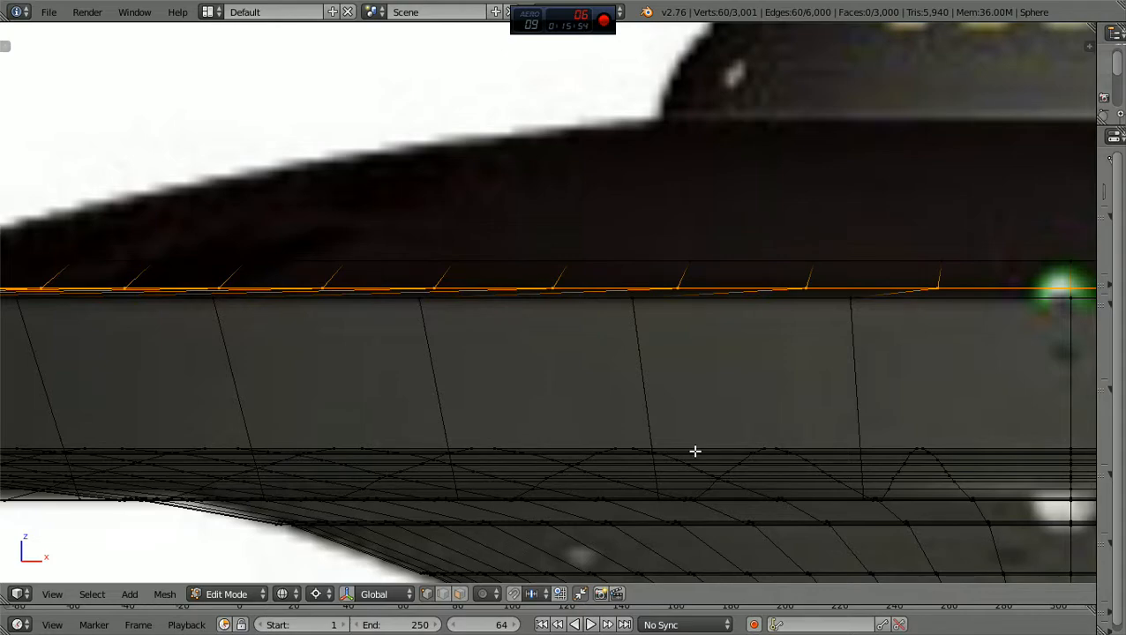
ctrl+scroll(695, 452, up, 20)
ctrl+scroll(695, 452, up, 18)
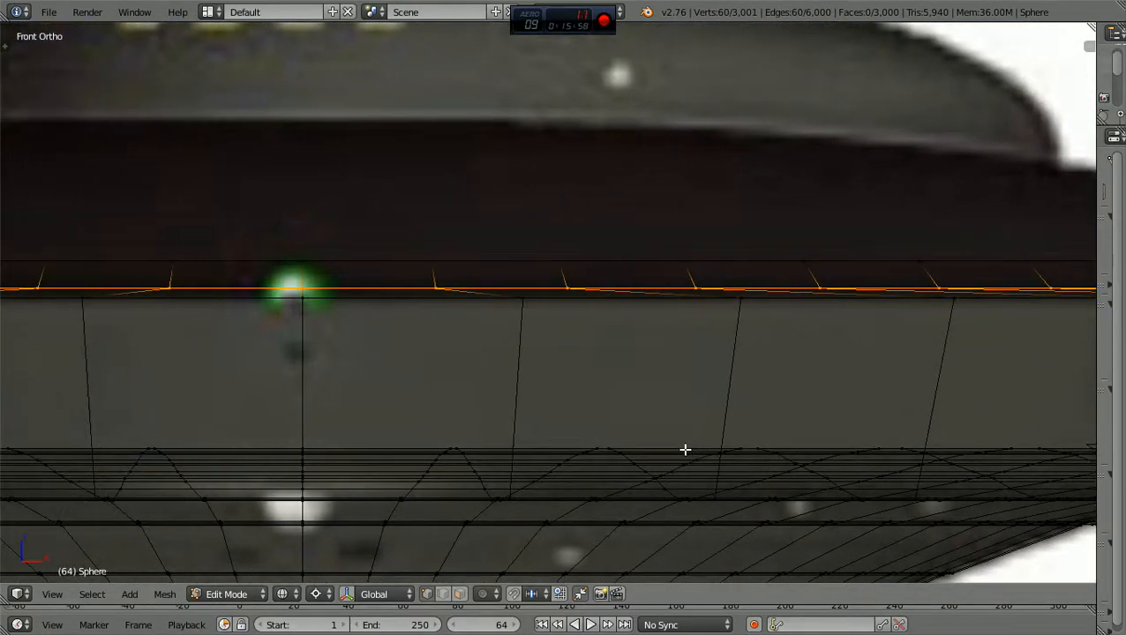
ctrl+scroll(643, 446, down, 20)
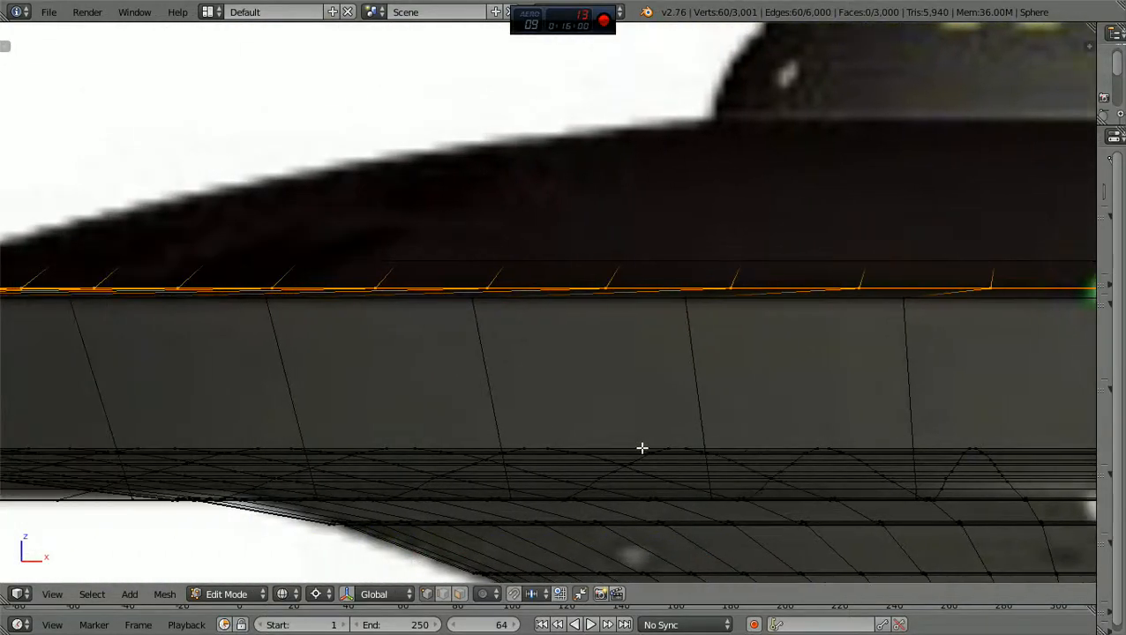
ctrl+scroll(641, 448, down, 15)
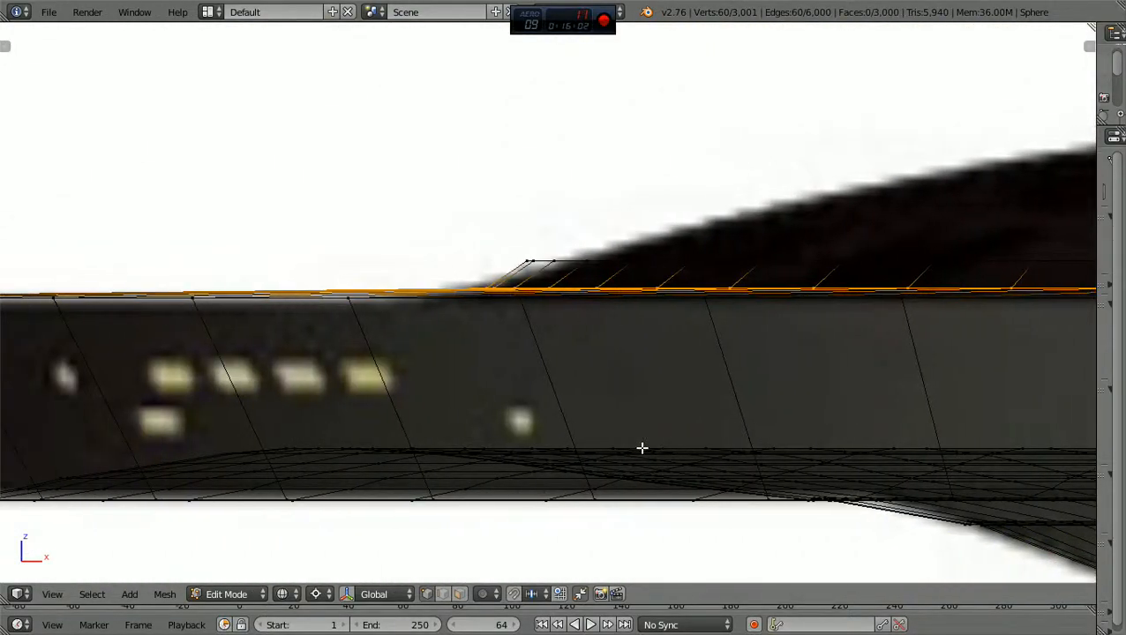
scroll(641, 448, up, 2)
shift+scroll(641, 449, up, 3)
scroll(642, 448, up, 3)
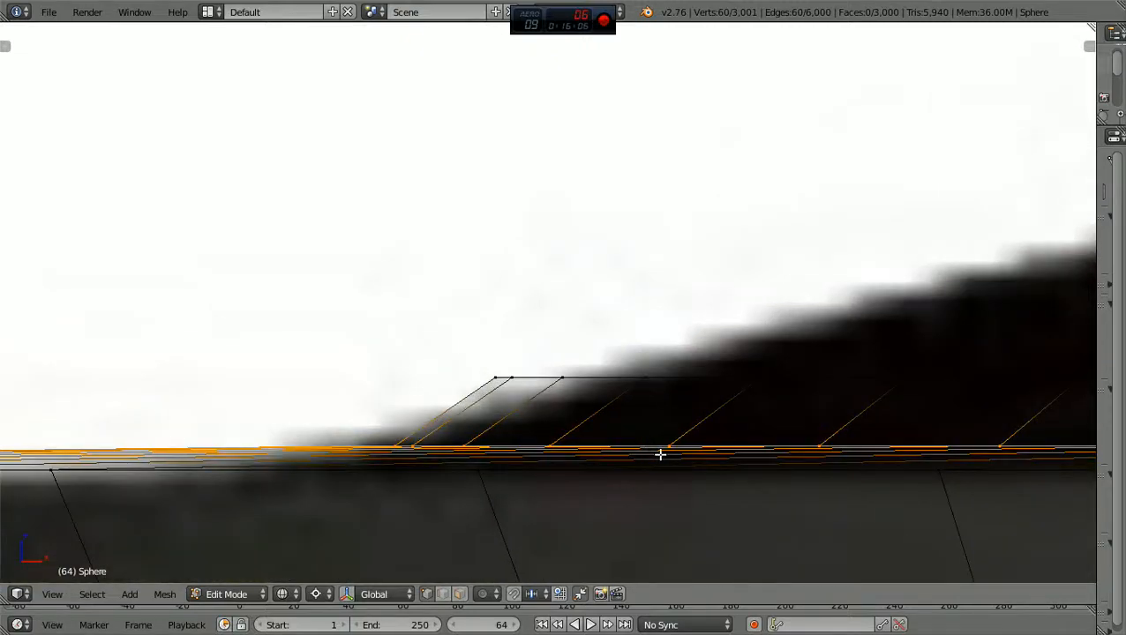
key(s)
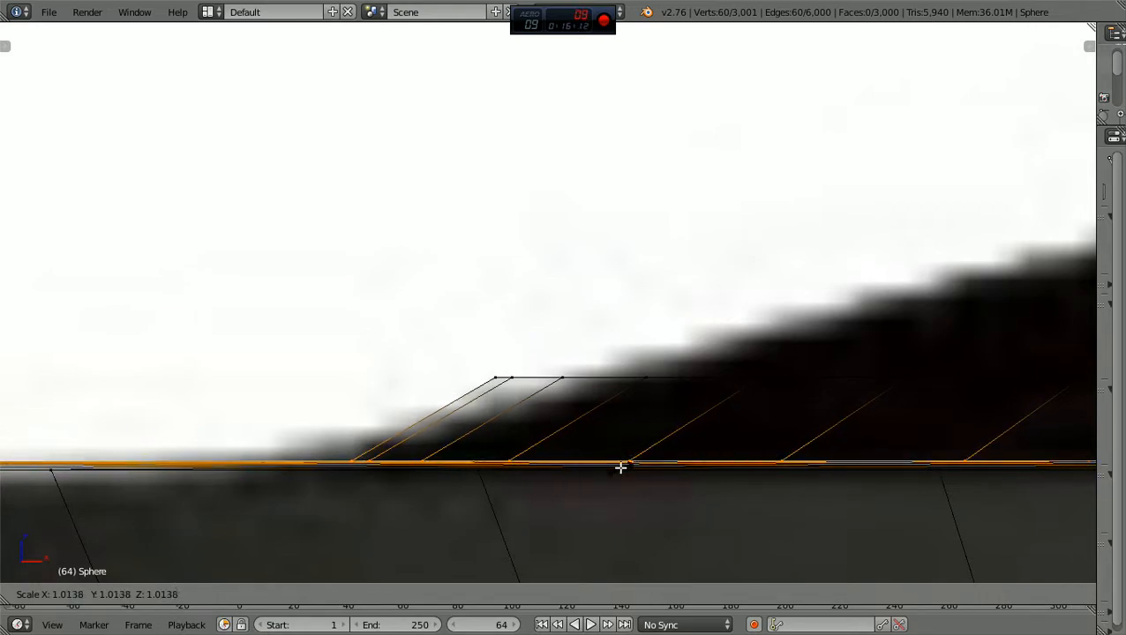
click(618, 469)
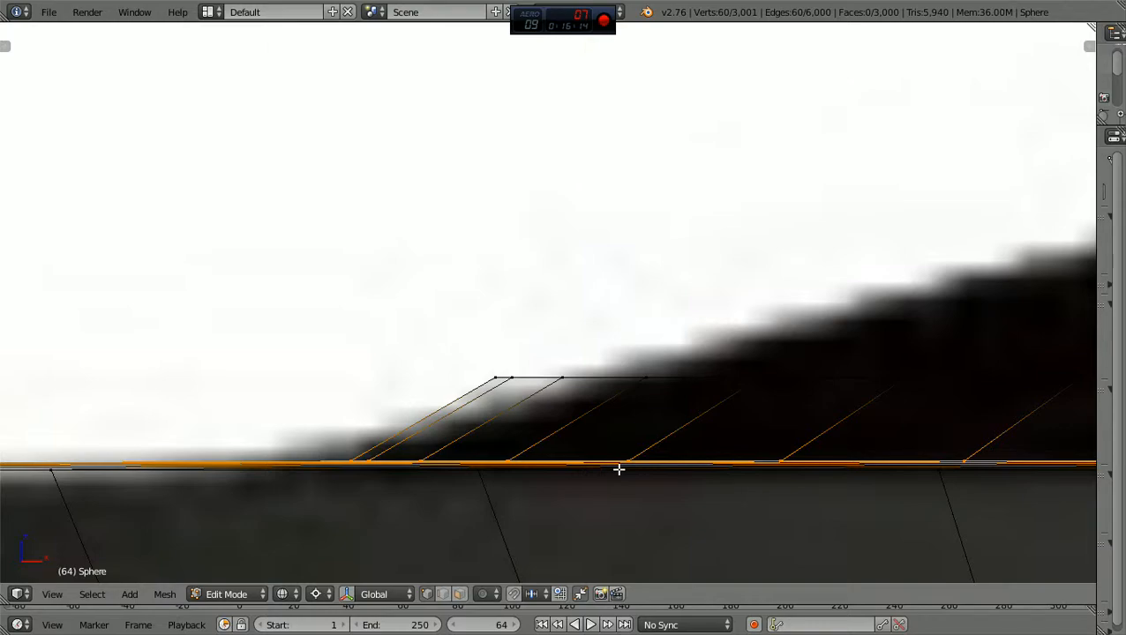
Lower the sloped ring's base loop about 0.0043 along the Z axis onto the saucer's flat rim line
shift+scroll(618, 469, down, 3)
scroll(618, 469, up, 2)
shift+scroll(619, 469, down, 4)
scroll(618, 469, up, 4)
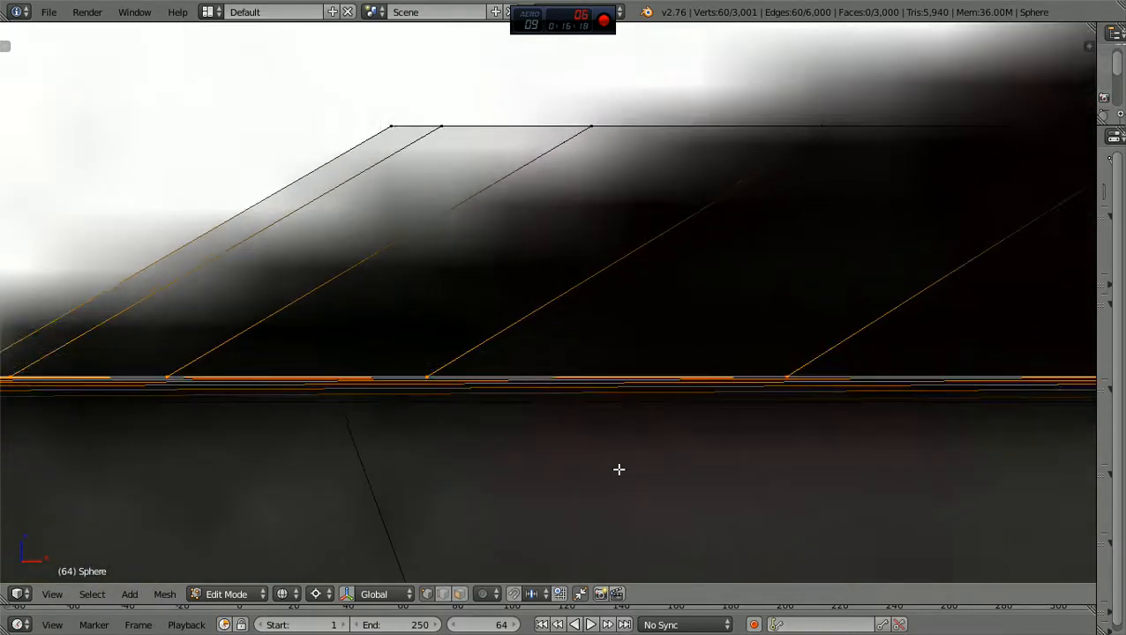
shift+scroll(618, 469, down, 2)
scroll(618, 470, up, 1)
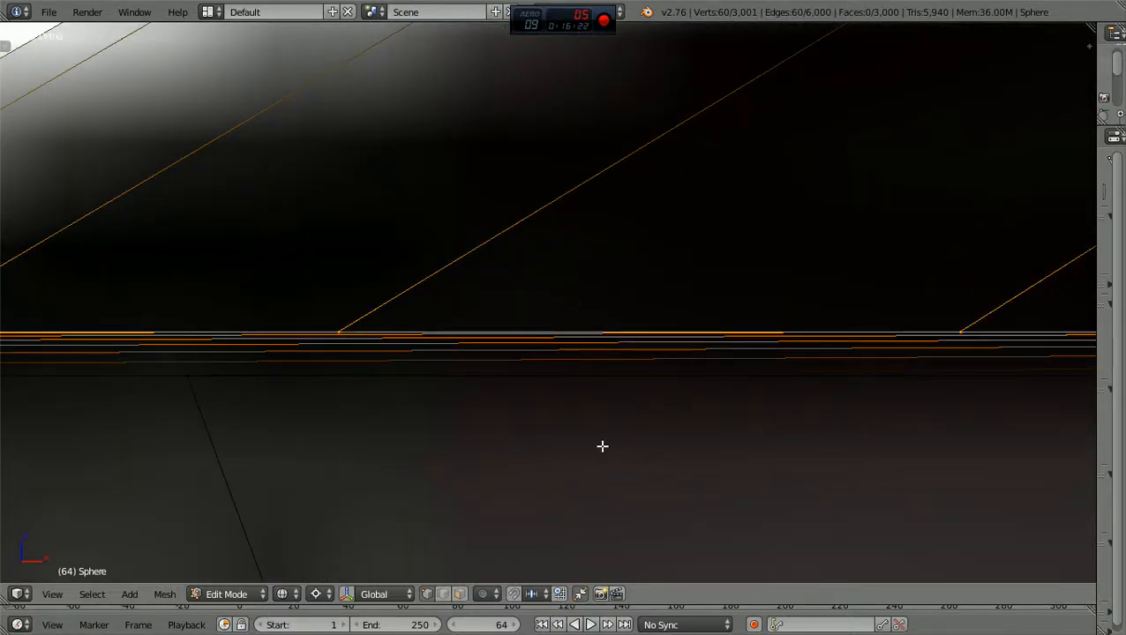
key(g)
key(z)
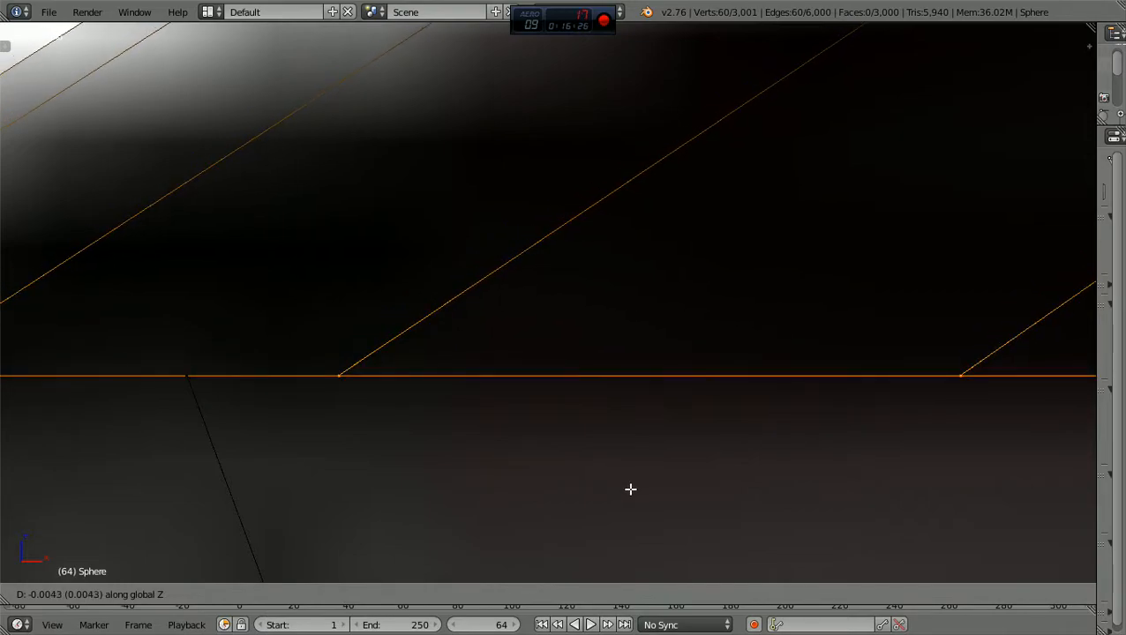
click(630, 489)
Fine-tune the base loop's height along the Z axis in front view so it lines up exactly with the rim edge
key(KP_1)
ctrl+scroll(630, 489, down, 19)
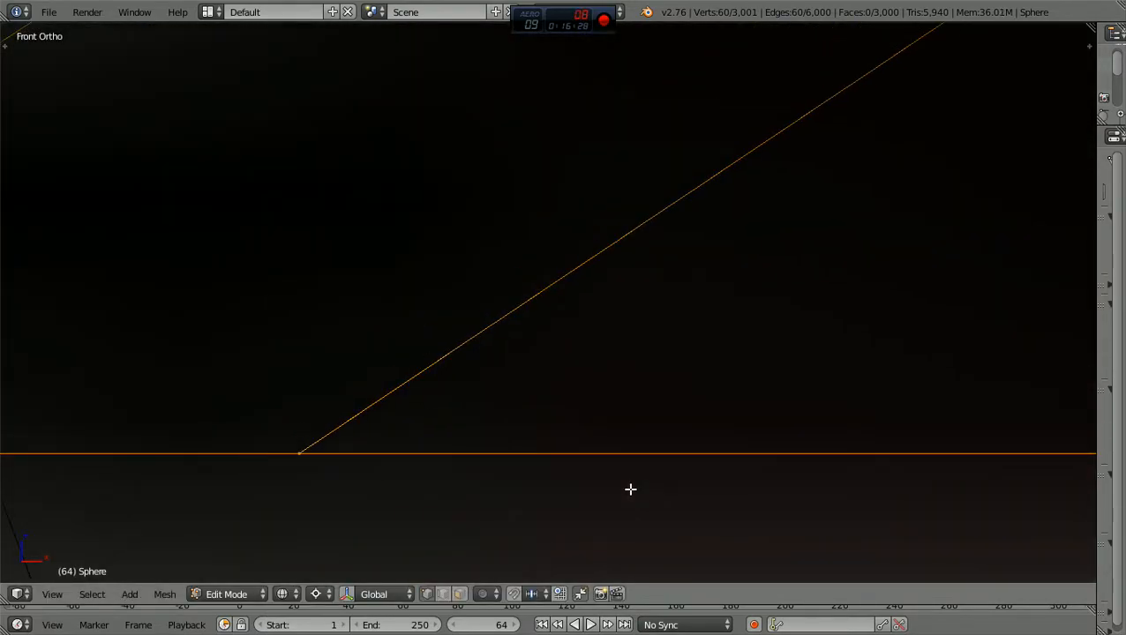
shift+scroll(630, 489, down, 3)
shift+scroll(629, 488, down, 3)
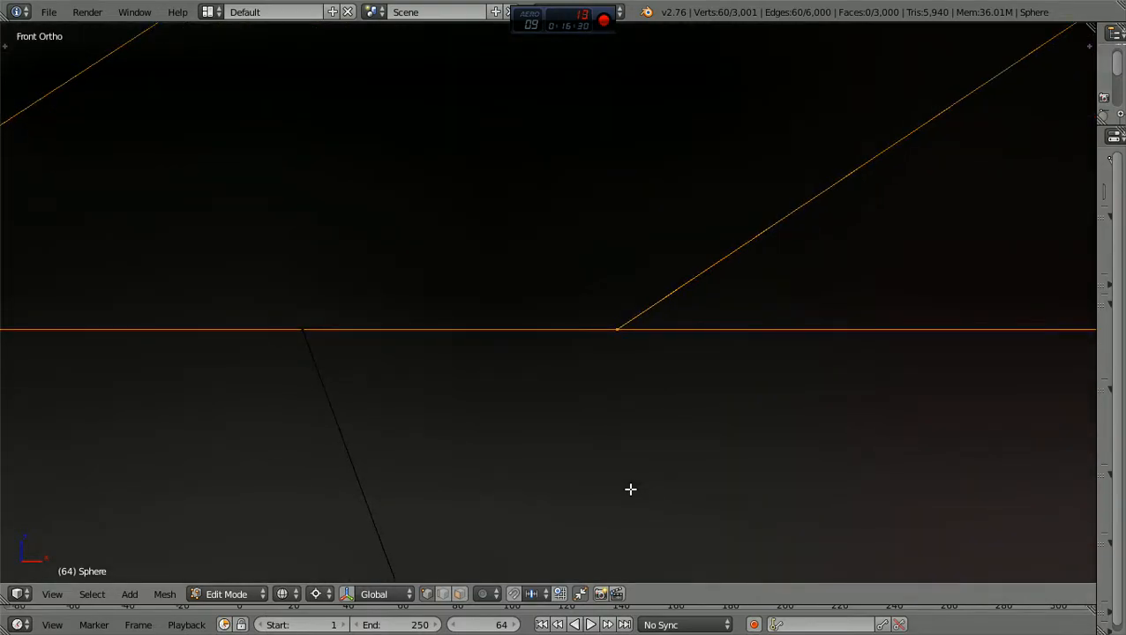
scroll(630, 489, up, 5)
shift+scroll(630, 489, down, 3)
ctrl+scroll(630, 489, down, 15)
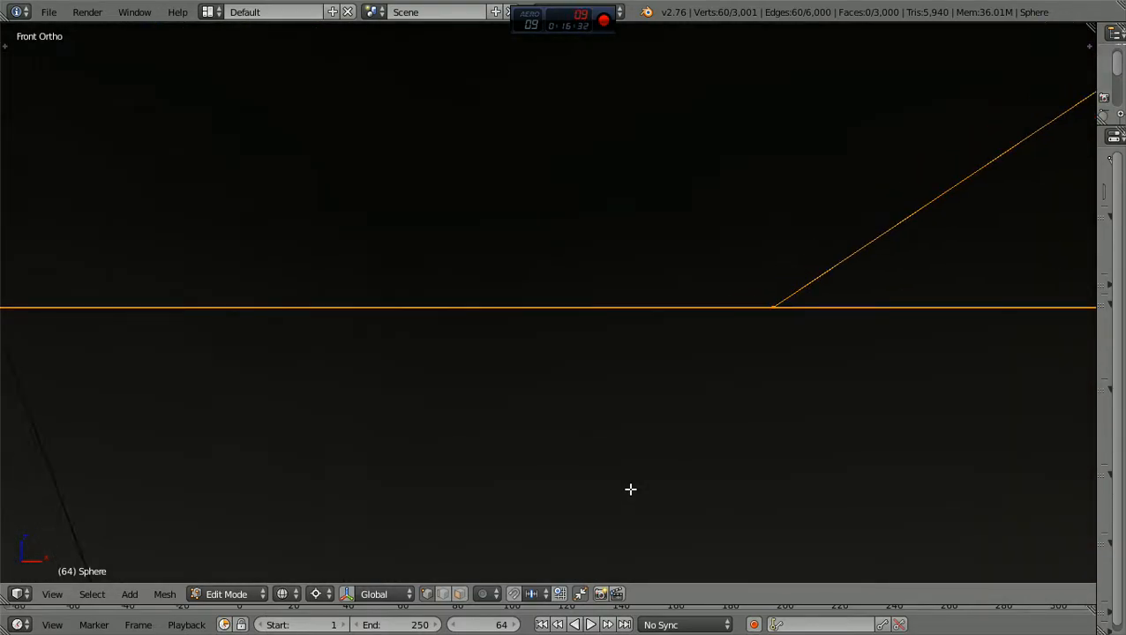
ctrl+scroll(630, 489, down, 7)
scroll(629, 489, up, 12)
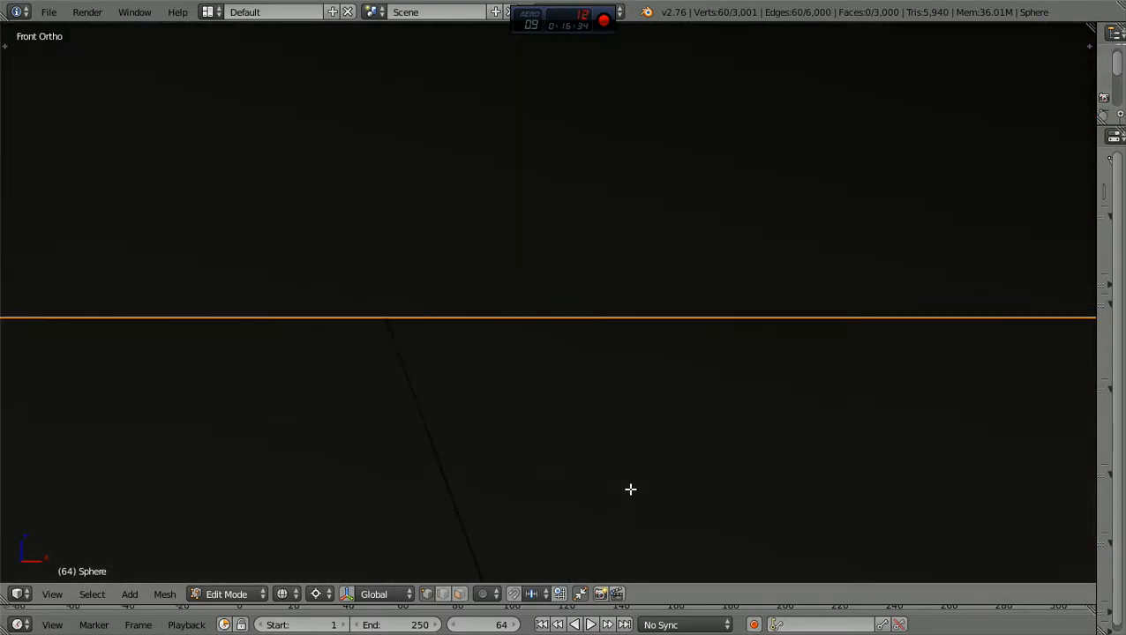
ctrl+scroll(632, 488, down, 10)
scroll(632, 489, up, 2)
shift+scroll(632, 488, down, 4)
shift+scroll(632, 489, down, 1)
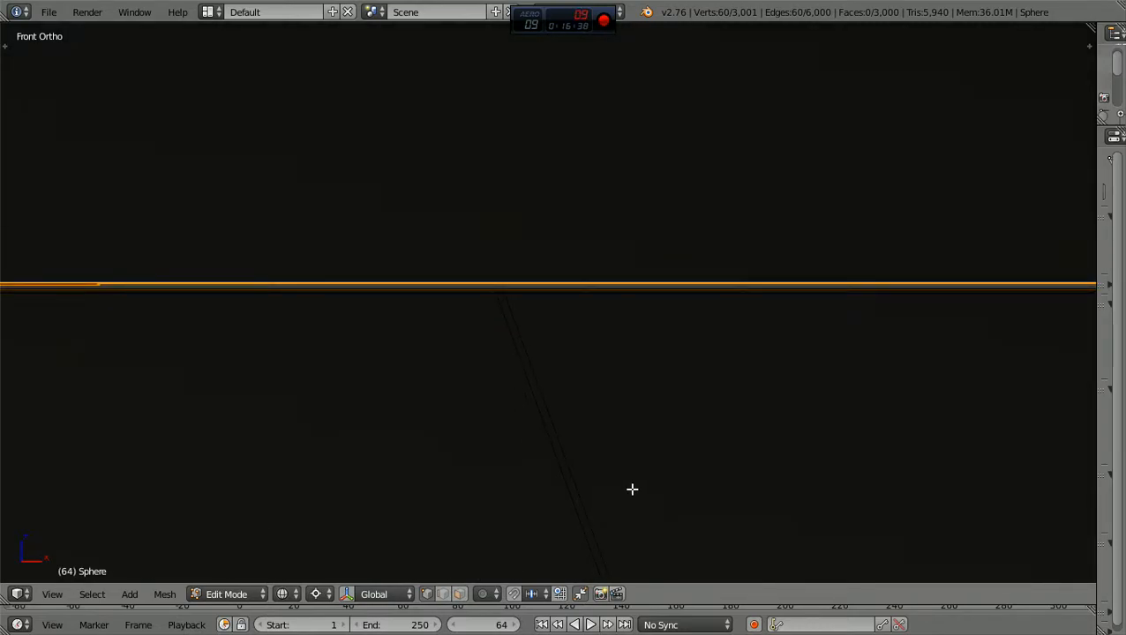
key(g)
key(z)
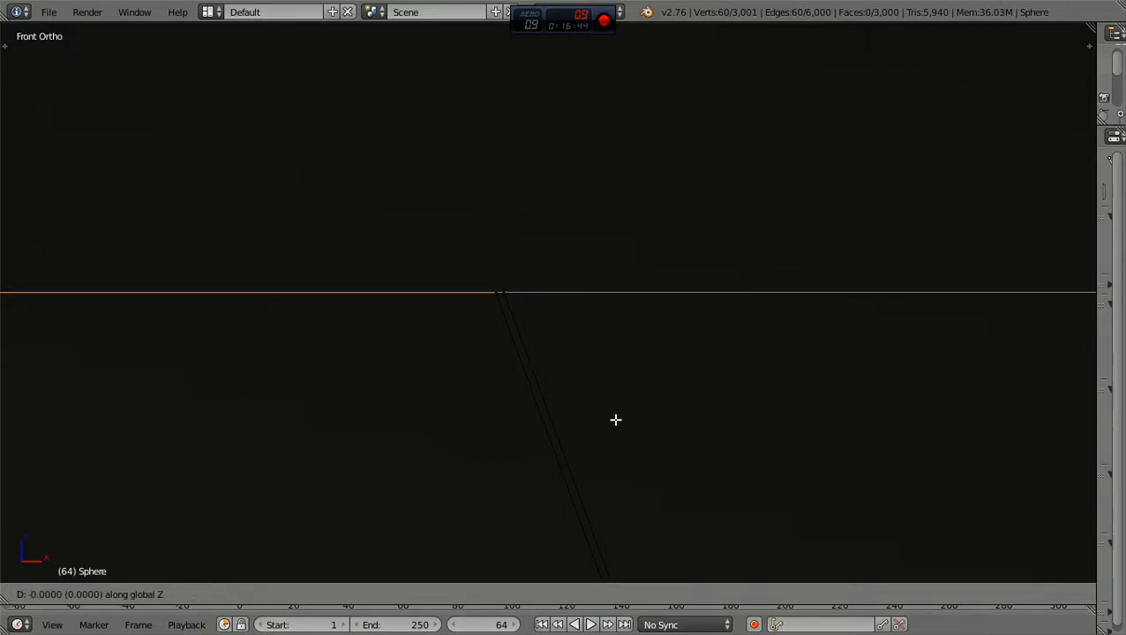
click(615, 420)
Examine the sloped ring's base loop against the blueprint's upper hull curve, from the front and at an angle
scroll(616, 419, down, 20)
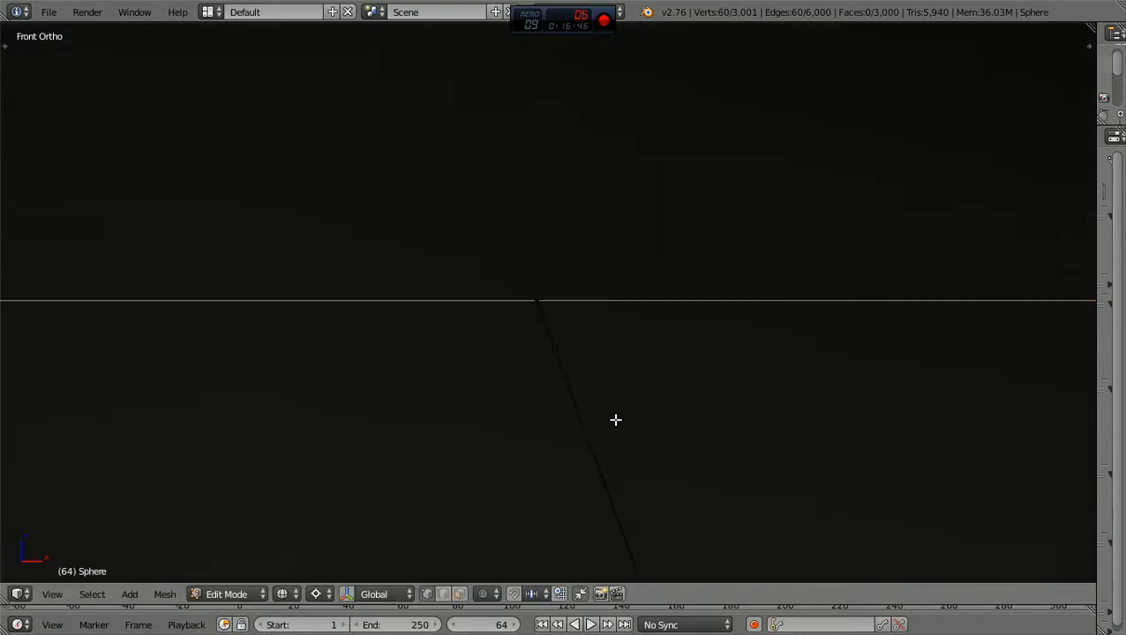
scroll(616, 422, down, 10)
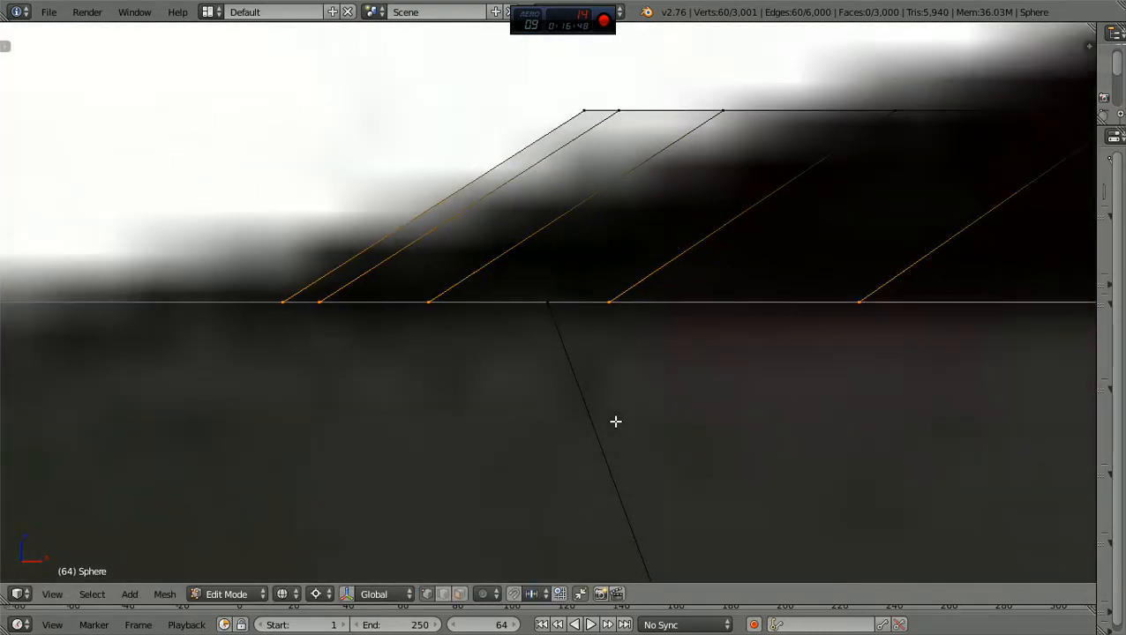
scroll(615, 421, down, 1)
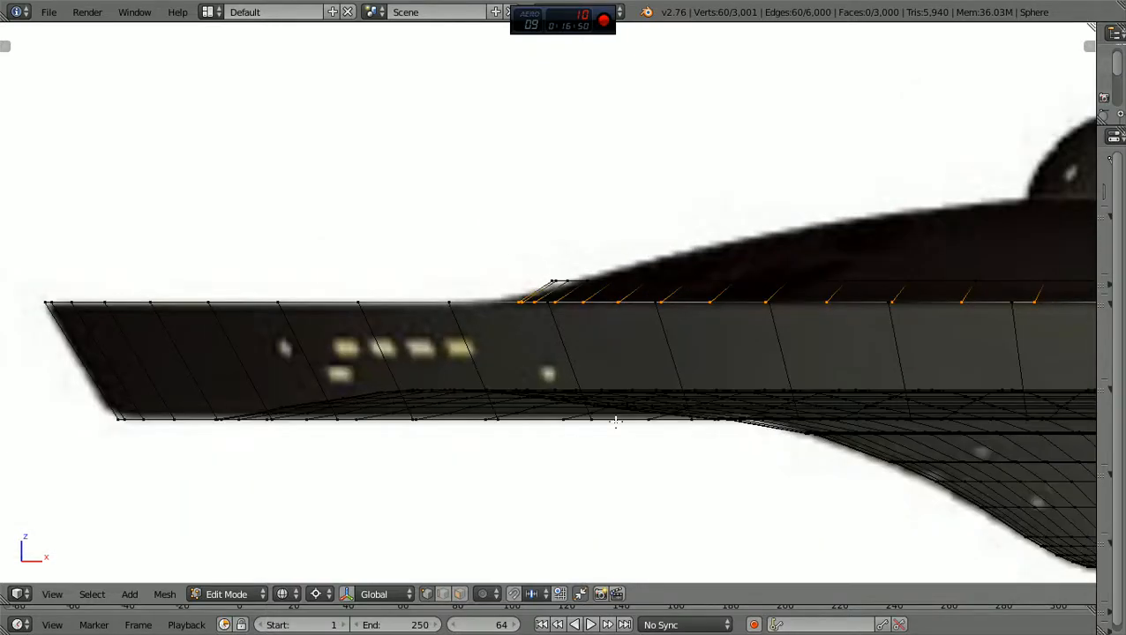
scroll(615, 422, up, 3)
scroll(615, 422, down, 2)
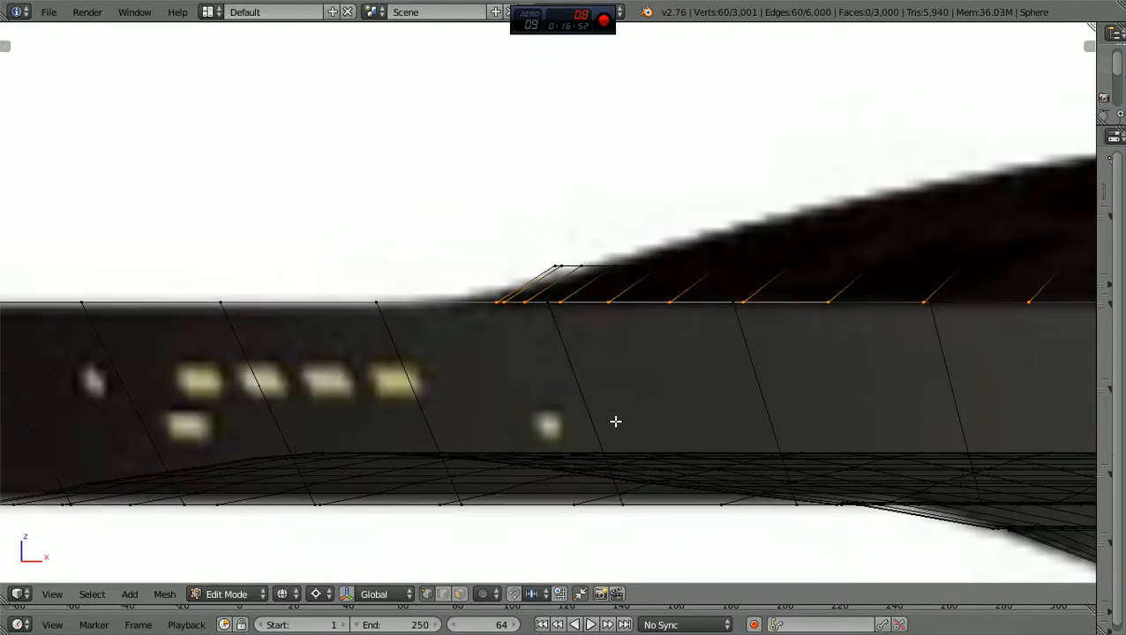
scroll(616, 421, up, 3)
scroll(615, 422, down, 2)
middle_drag(616, 422, 618, 427)
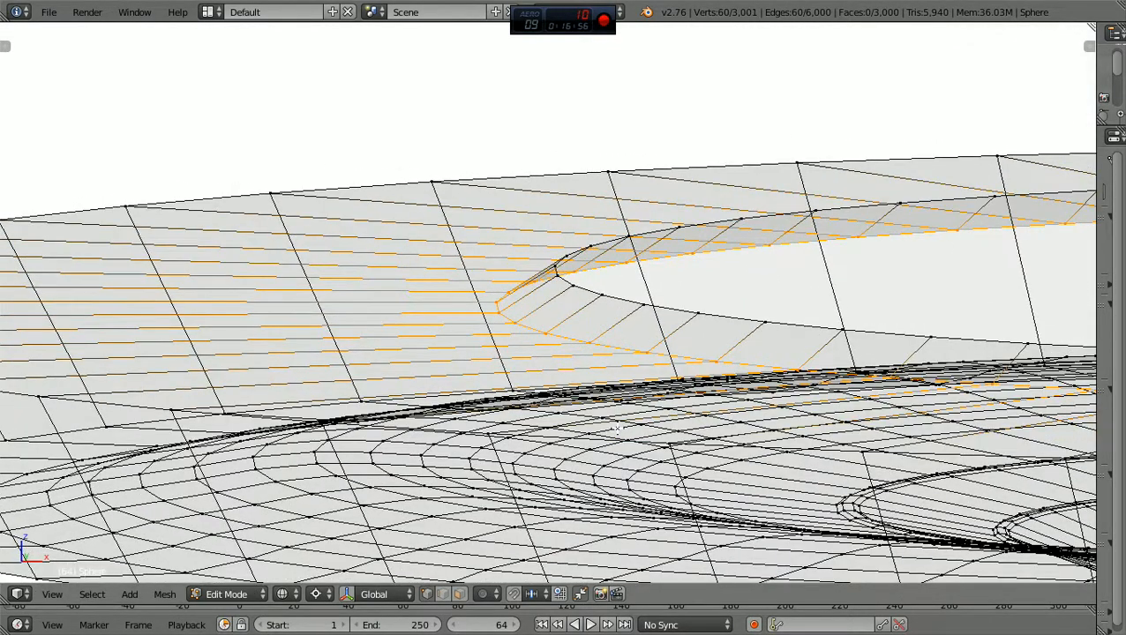
key(KP_1)
scroll(617, 427, up, 4)
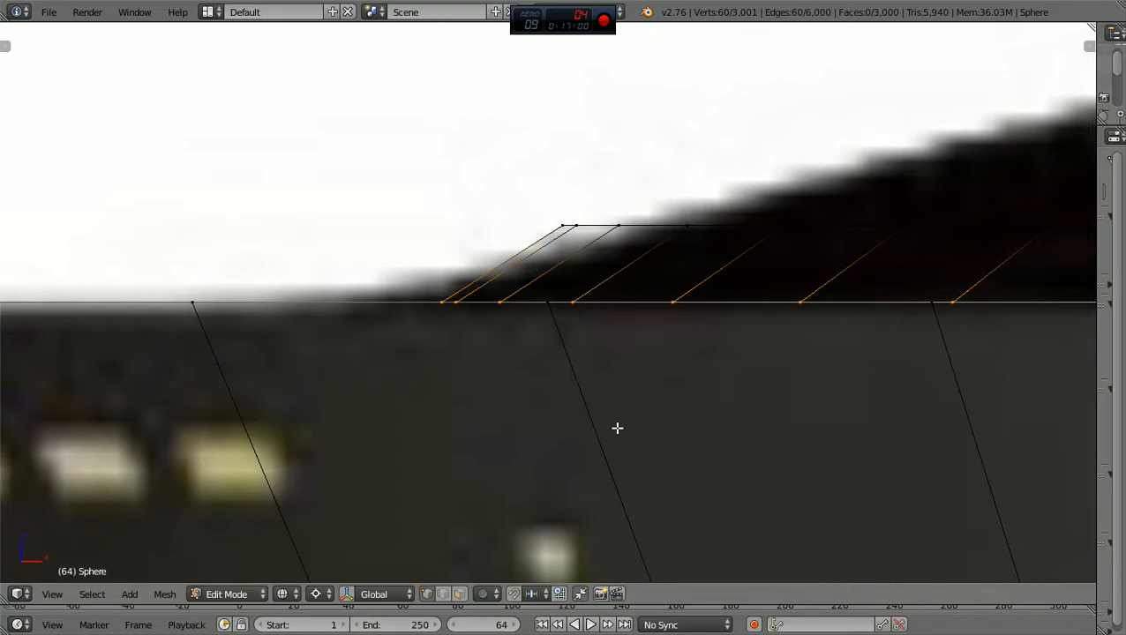
scroll(617, 428, down, 6)
scroll(616, 439, up, 2)
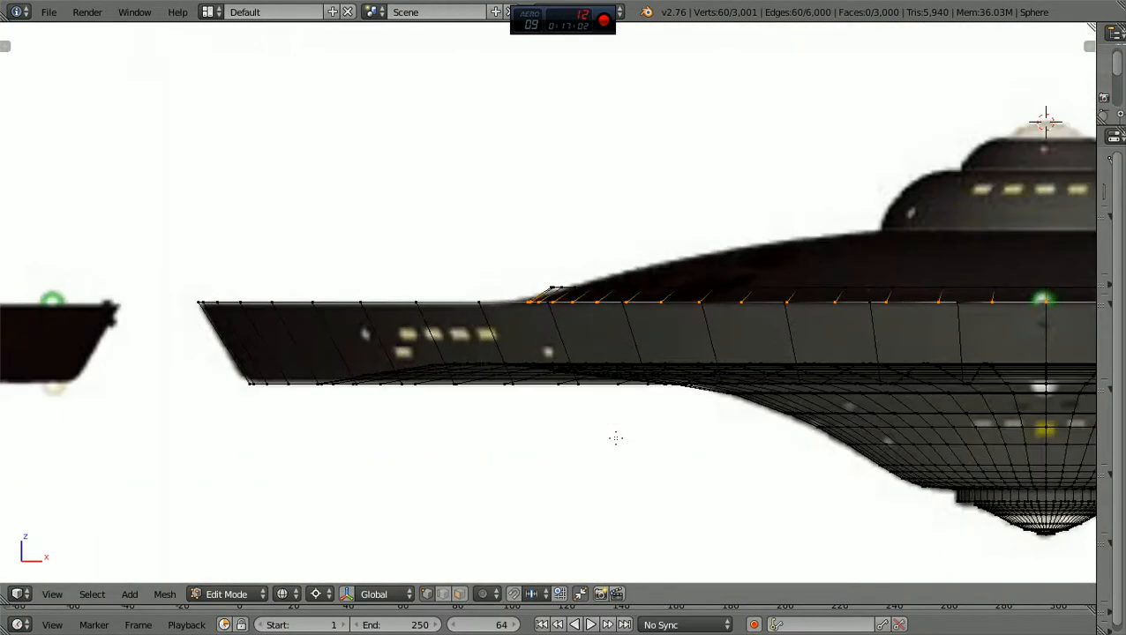
Enlarge the base loop by a factor of about 1.008 and raise it about 0.0043 along the Z axis toward the rim line
scroll(615, 439, up, 8)
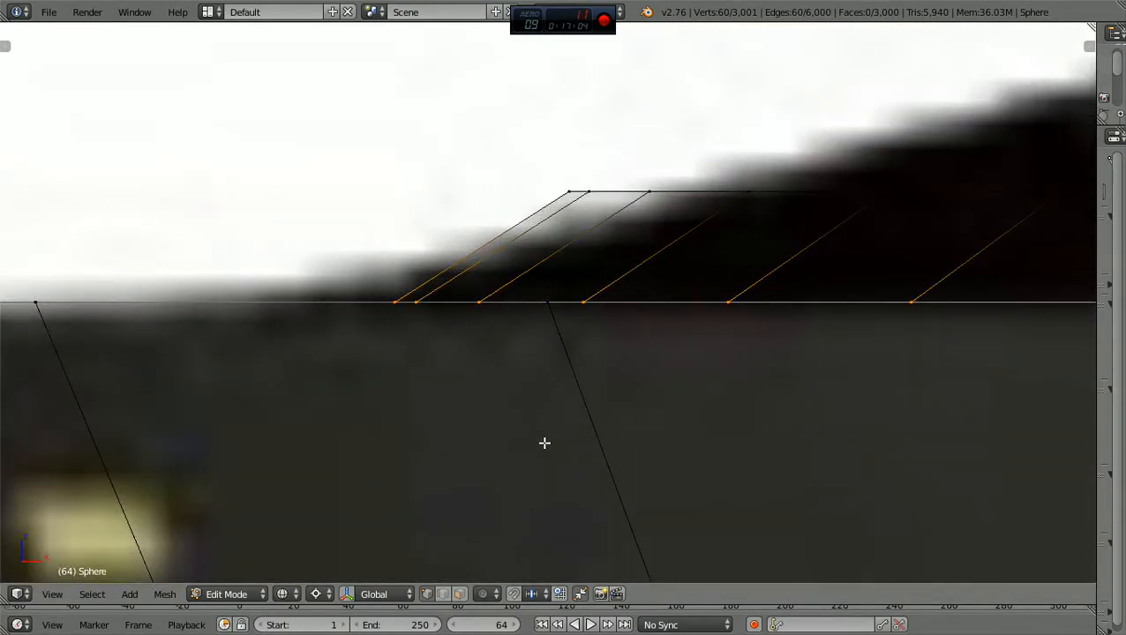
key(s)
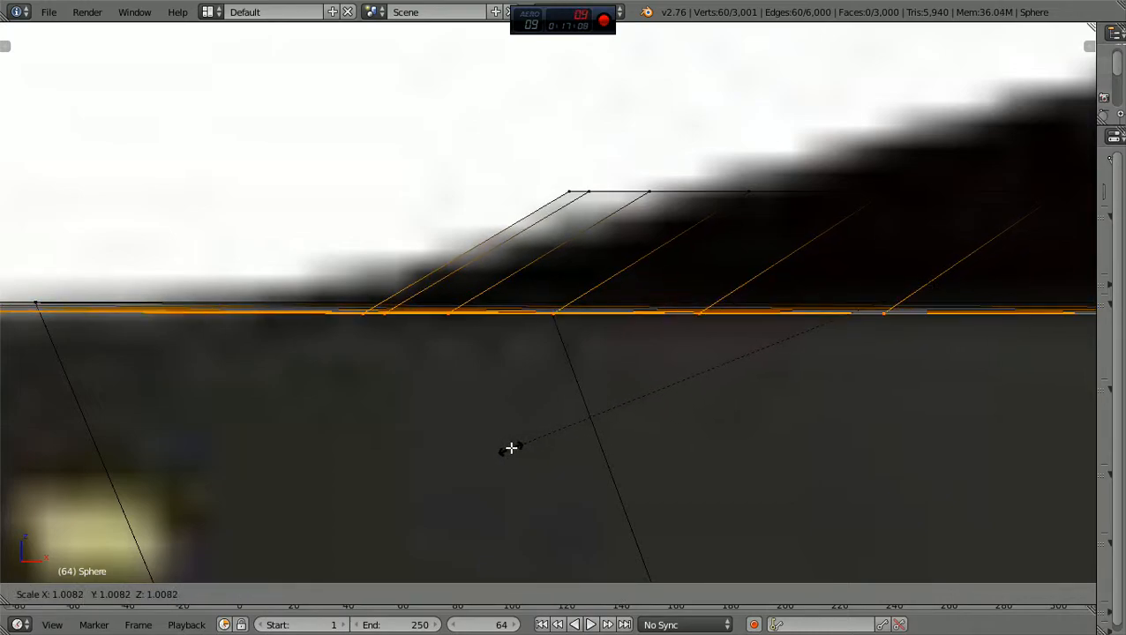
click(503, 450)
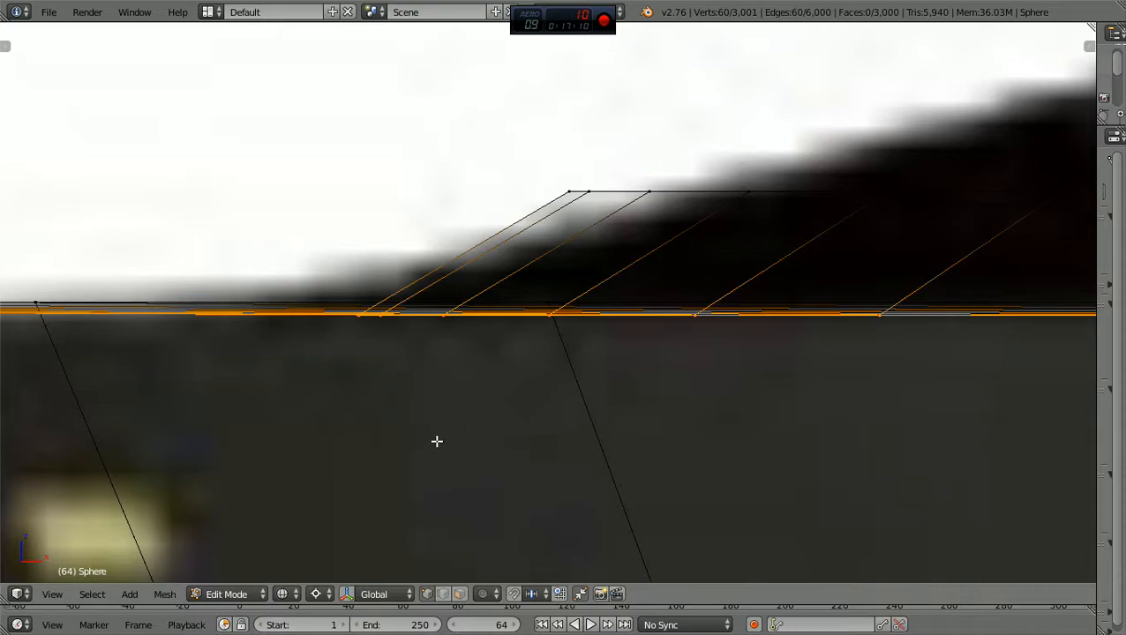
ctrl+scroll(435, 440, down, 9)
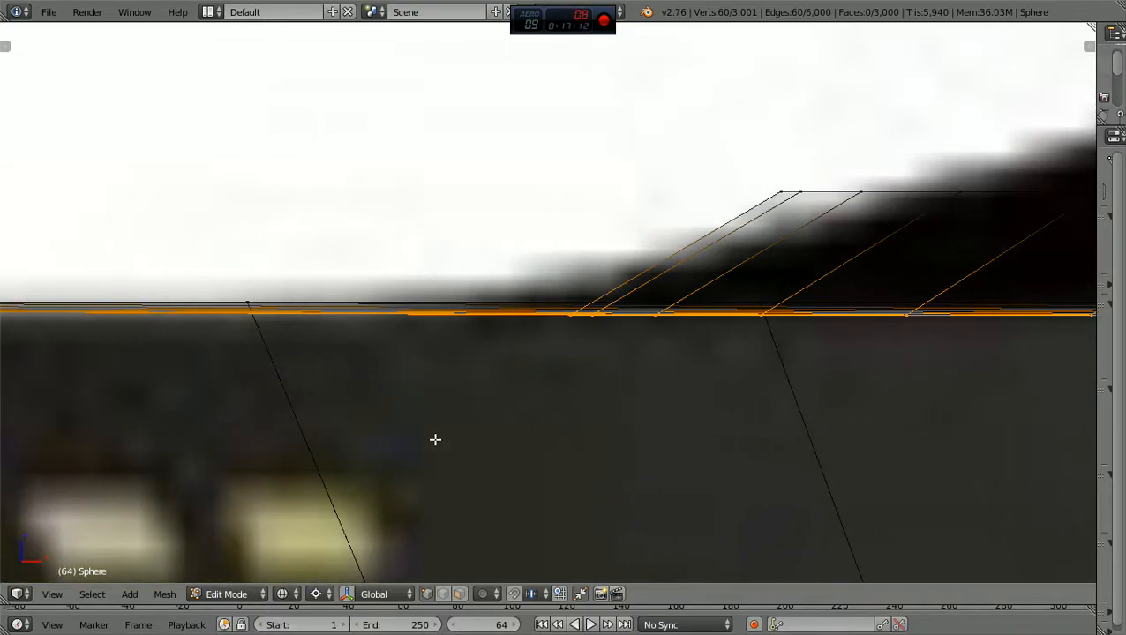
scroll(702, 450, up, 10)
ctrl+scroll(742, 448, up, 5)
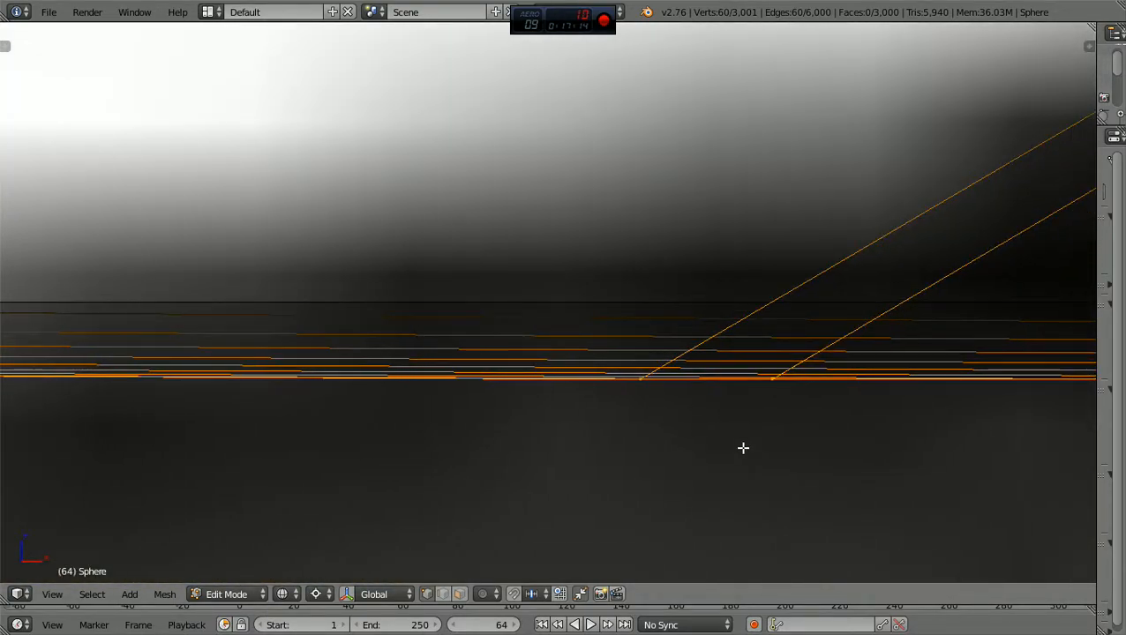
key(g)
key(z)
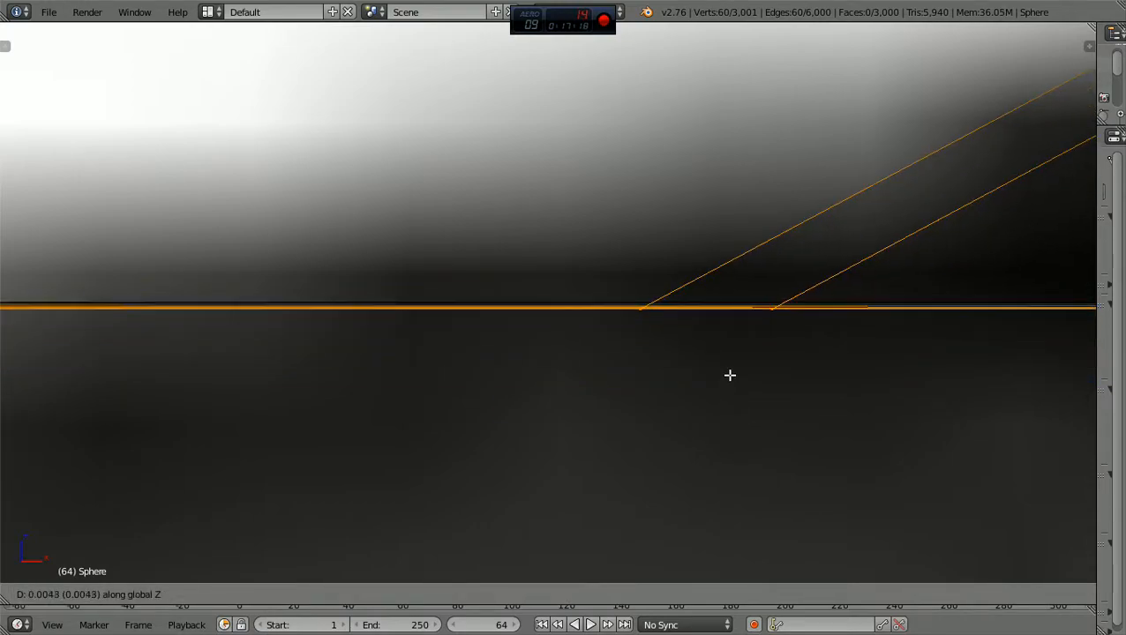
click(730, 369)
Nudge the enlarged base loop up along the Z axis in front view to sit exactly level with the rim edge
key(KP_1)
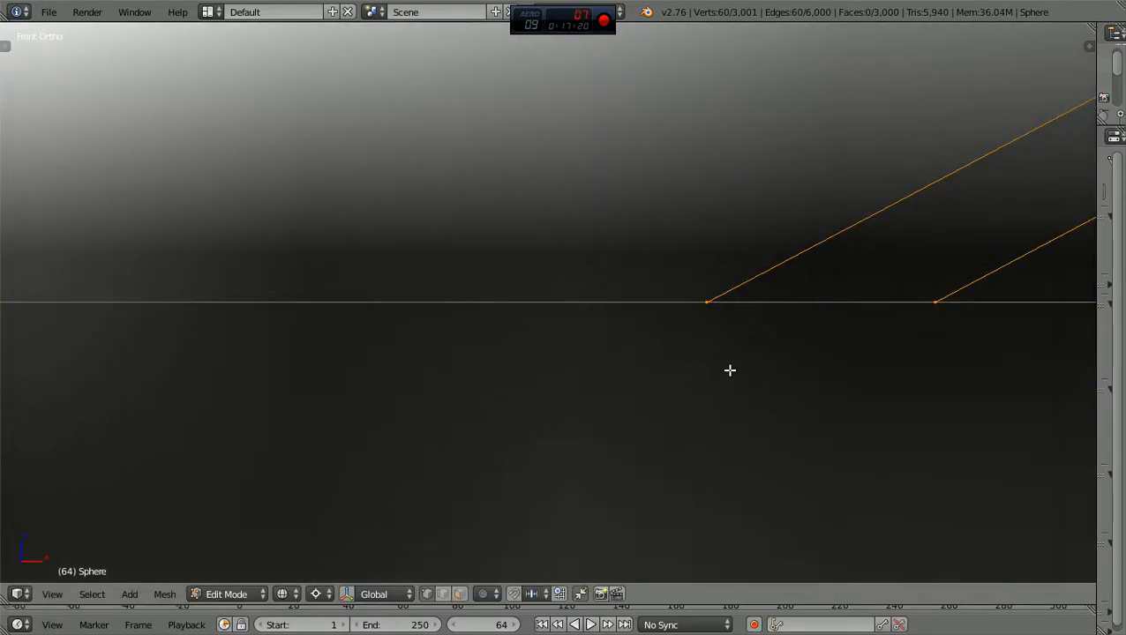
scroll(729, 370, up, 8)
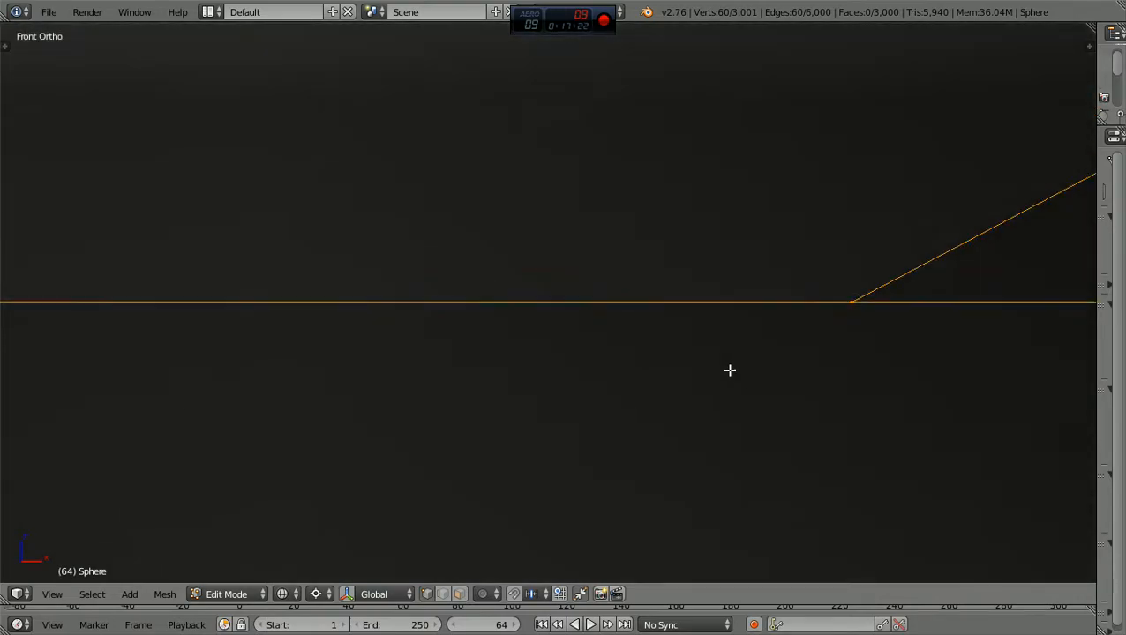
scroll(729, 370, up, 7)
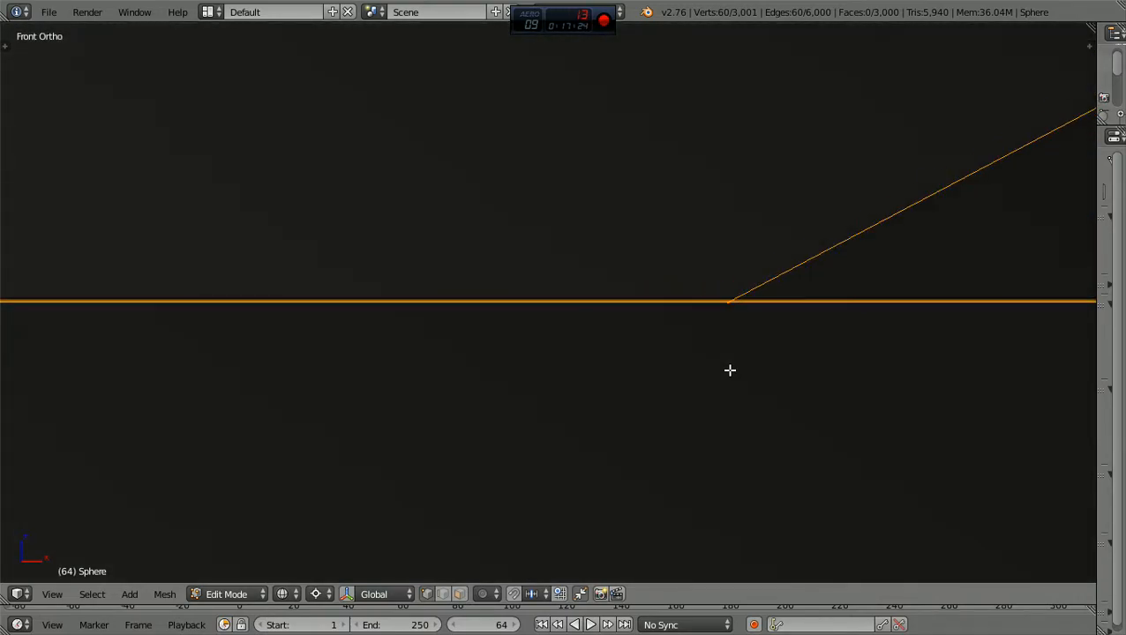
scroll(730, 369, up, 3)
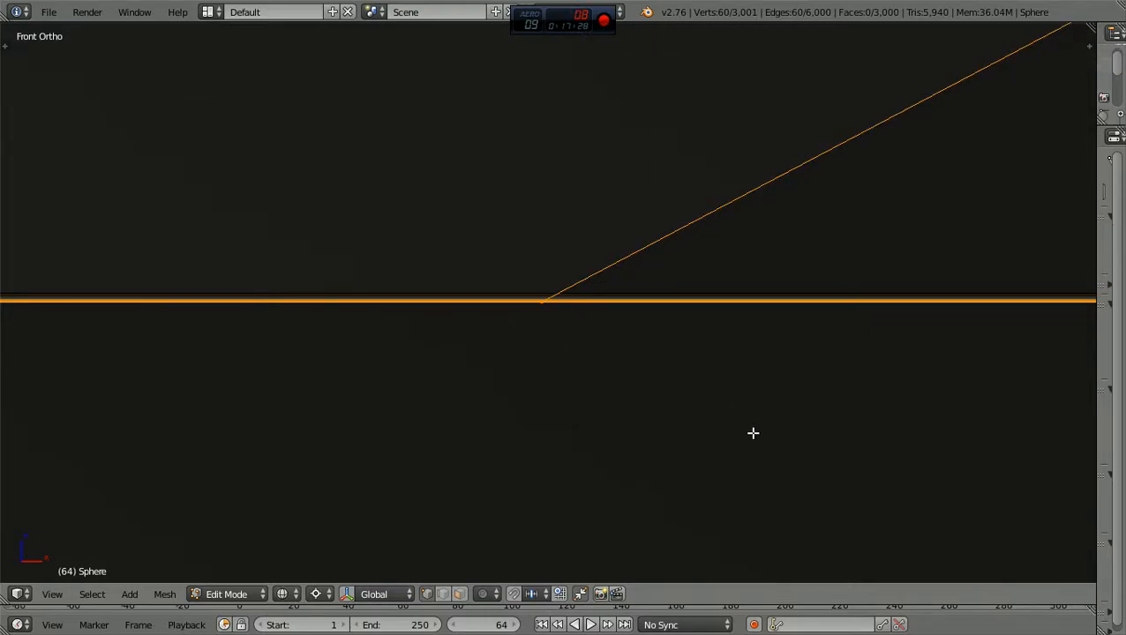
key(g)
key(z)
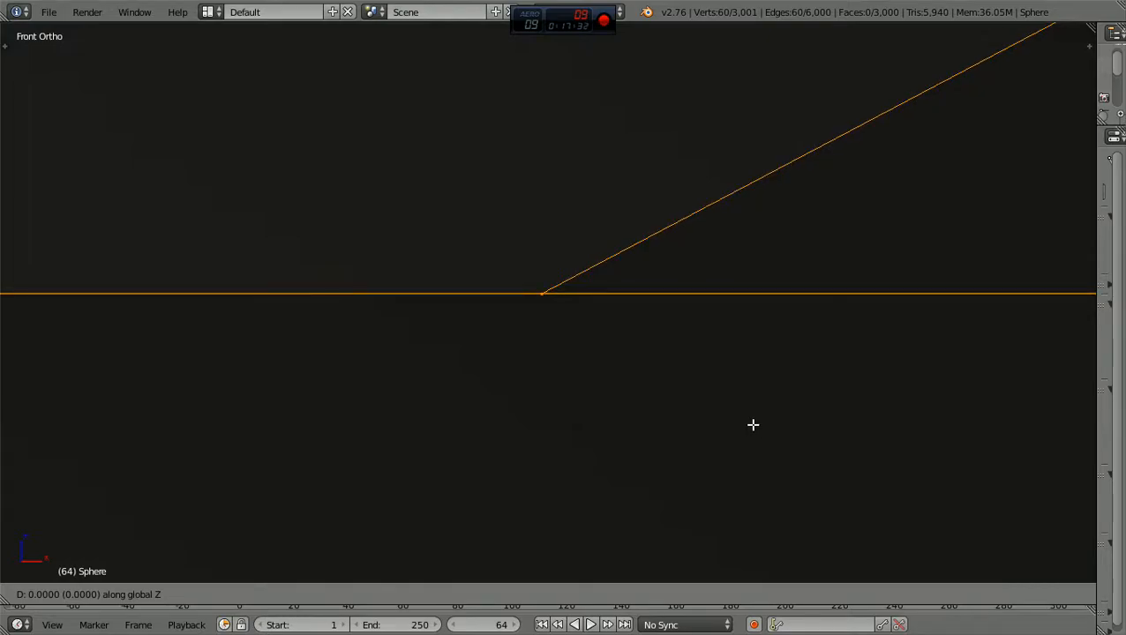
click(752, 424)
Inspect the whole saucer mesh against the blueprints from the front, at an angle and from the top
scroll(752, 423, down, 15)
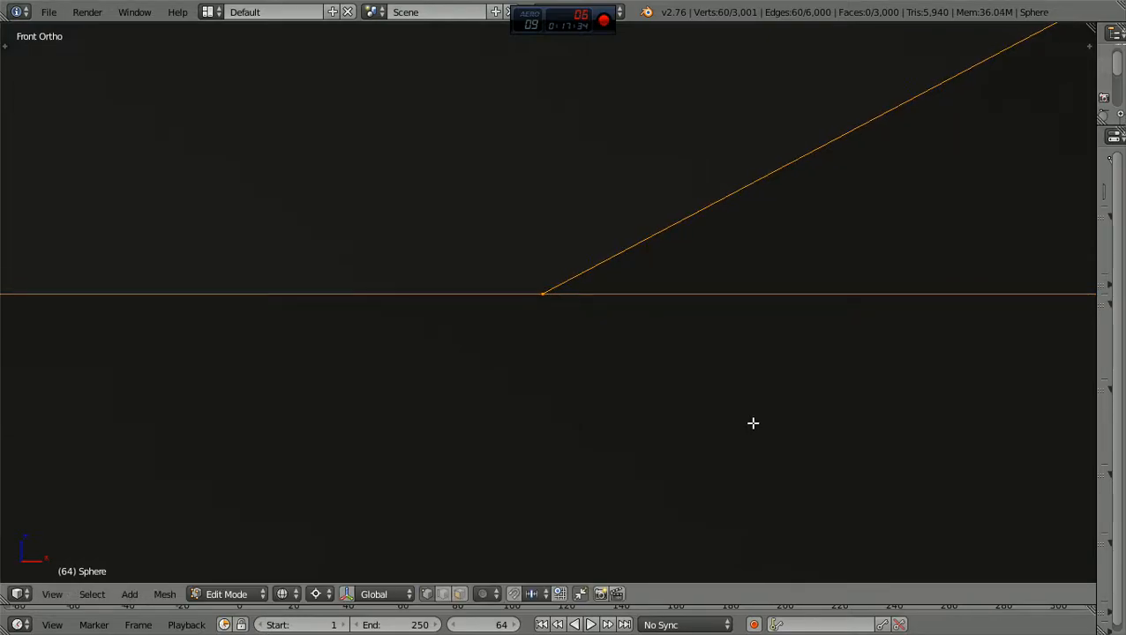
scroll(756, 422, down, 10)
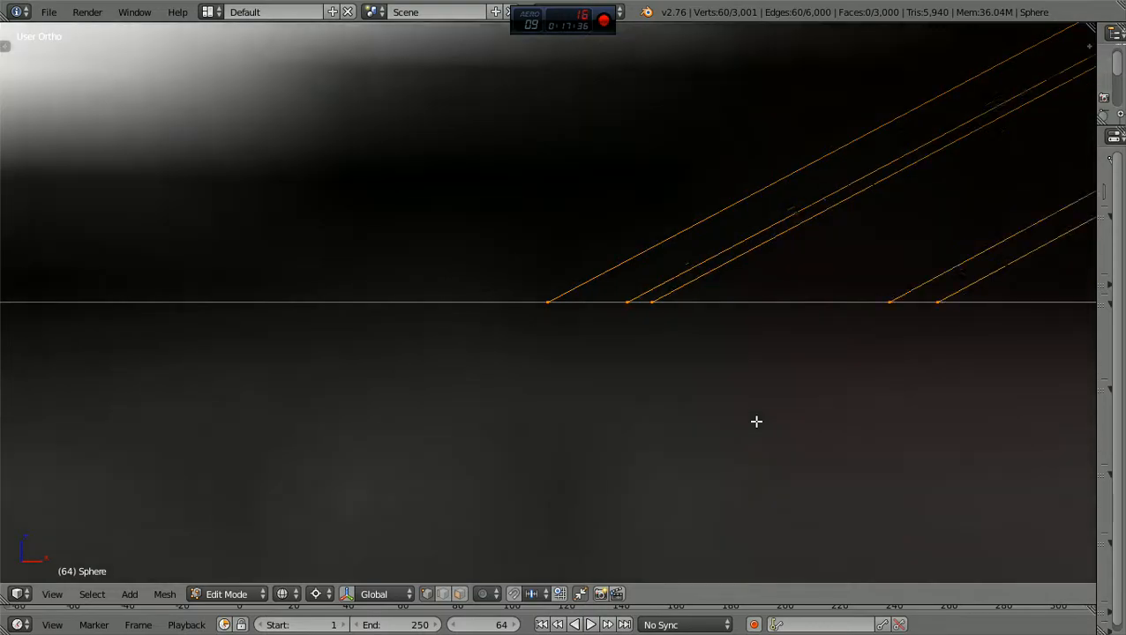
scroll(756, 422, down, 8)
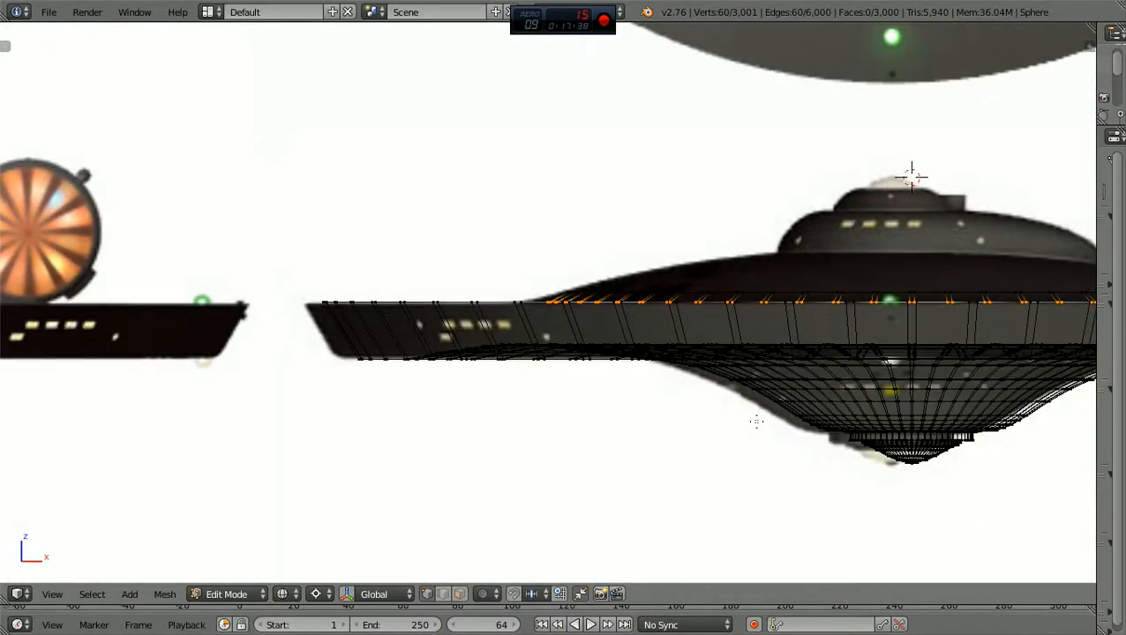
scroll(756, 421, up, 8)
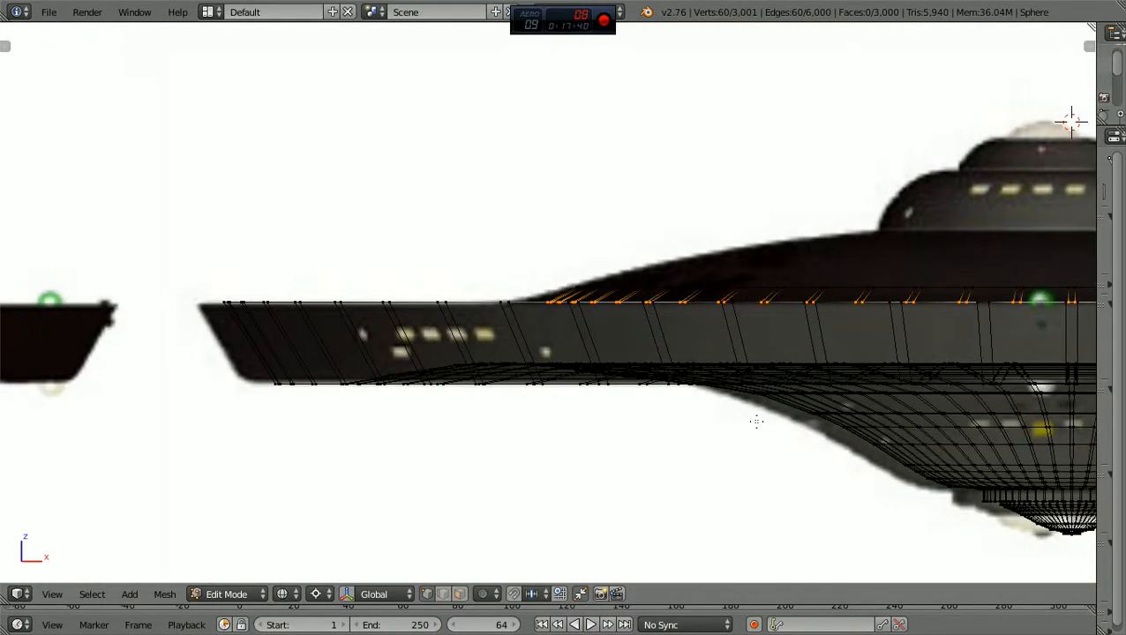
scroll(755, 421, up, 4)
scroll(756, 421, up, 1)
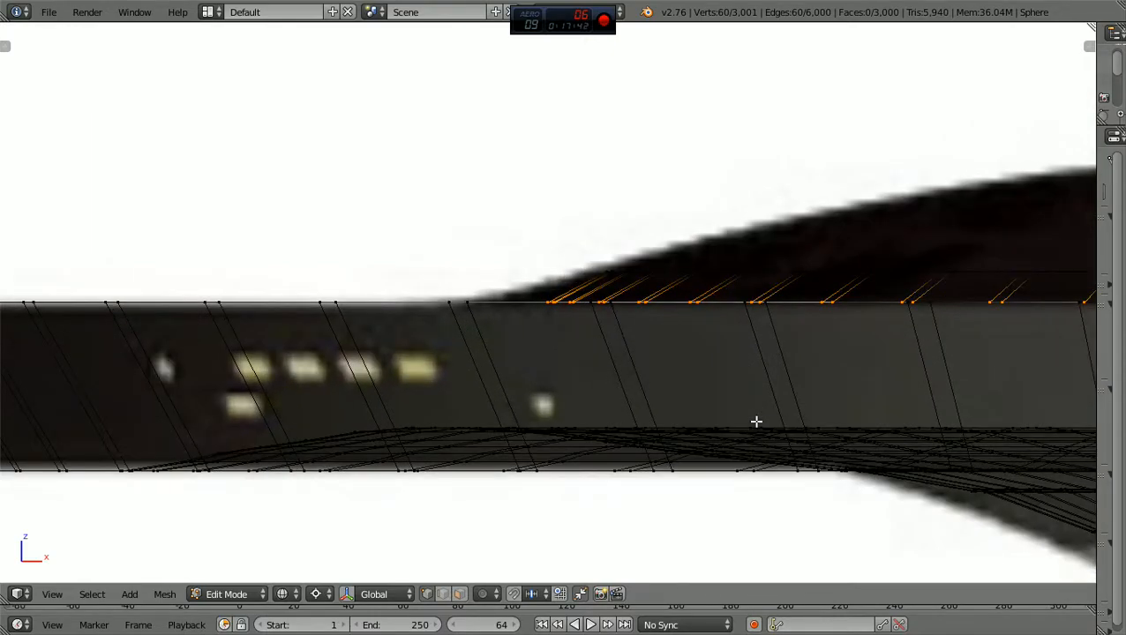
scroll(756, 421, down, 8)
middle_drag(756, 429, 765, 448)
scroll(766, 448, up, 1)
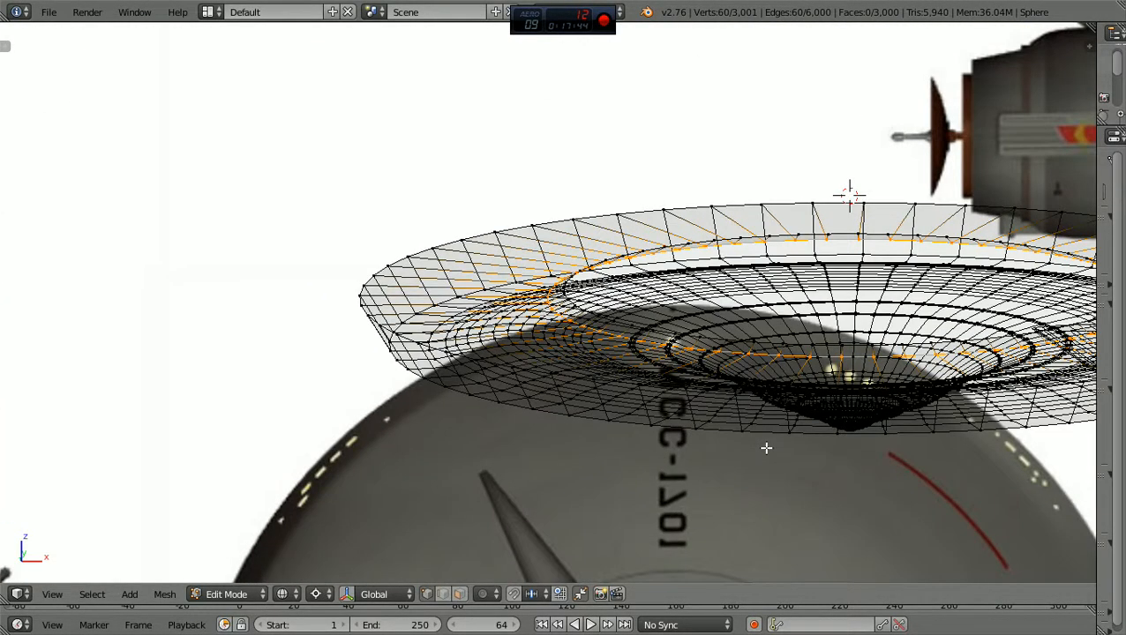
key(KP_7)
scroll(765, 448, down, 10)
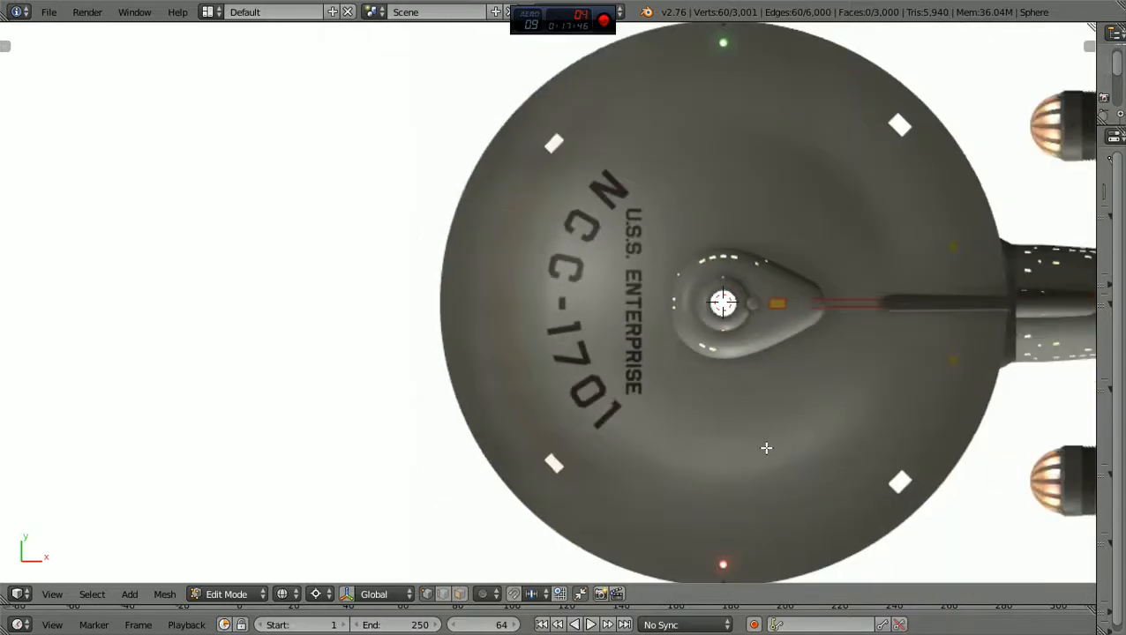
scroll(766, 448, up, 1)
scroll(765, 448, up, 1)
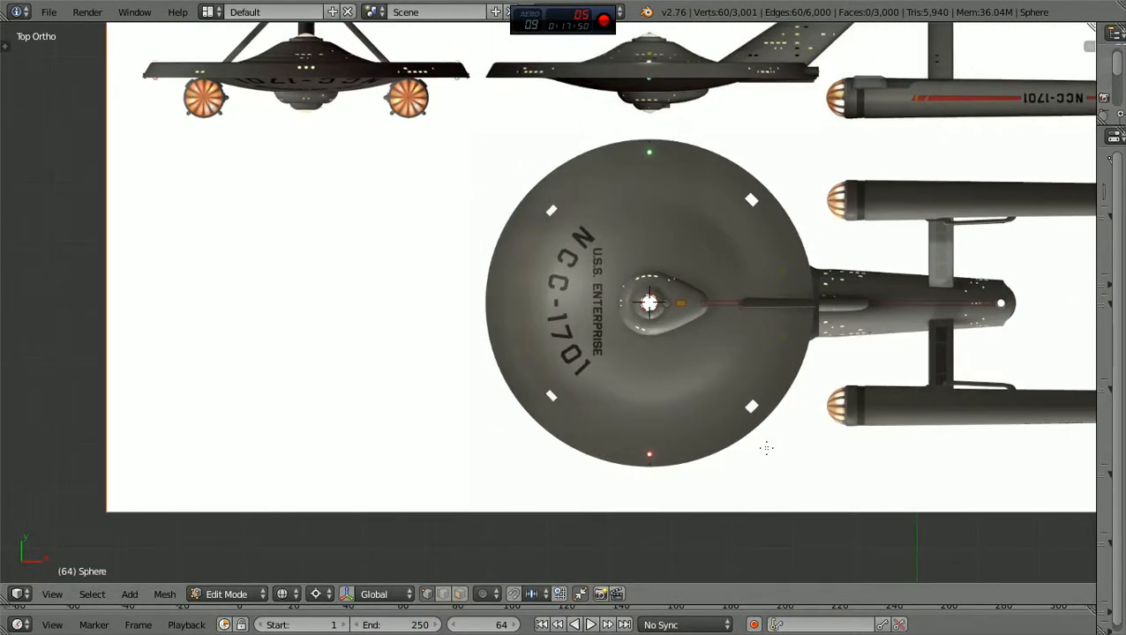
Inspect the saucer mesh in solid, wireframe and blueprint-textured display from the top and the front
middle_drag(655, 492, 676, 349)
key(KP_7)
key(shift+z)
key(shift+z)
key(shift+z)
key(shift+z)
key(shift+z)
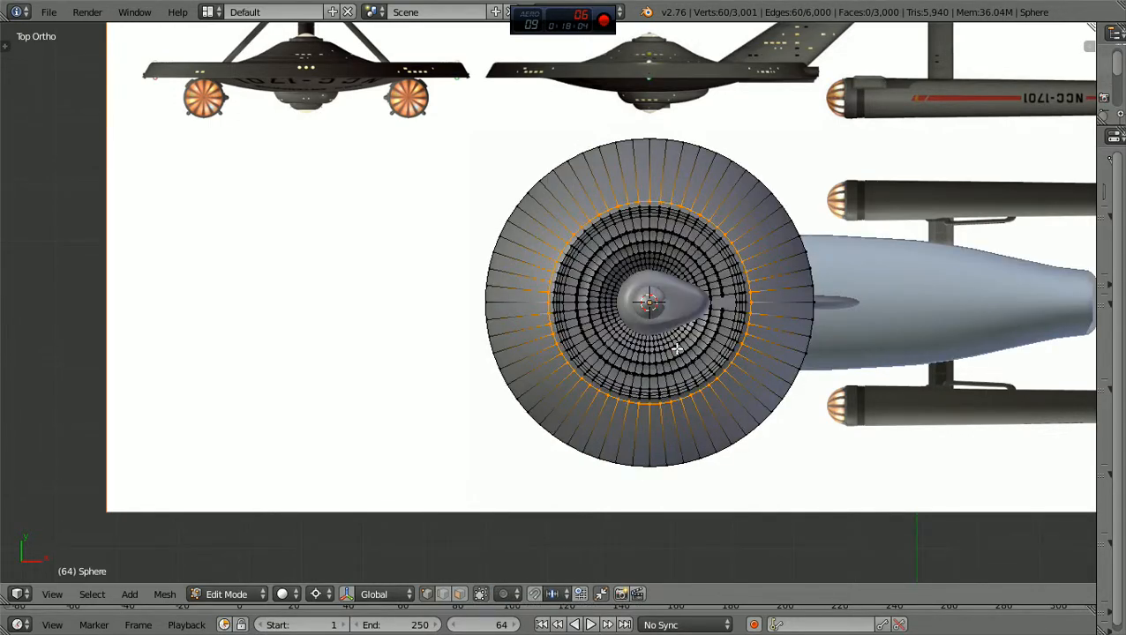
key(shift+z)
key(shift+z)
key(KP_1)
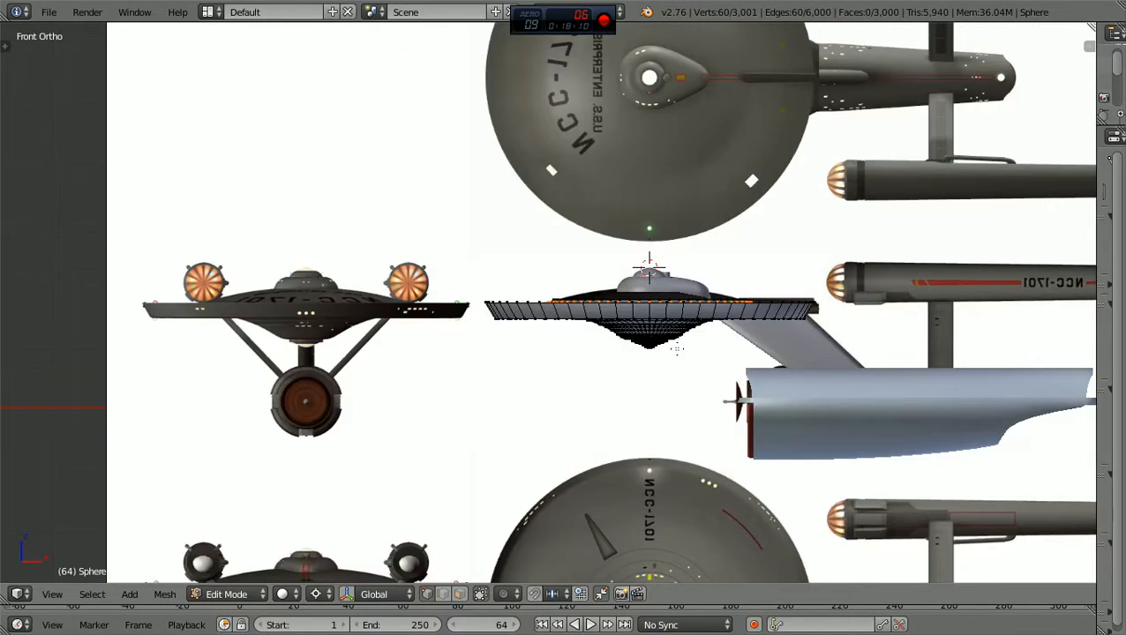
Enlarge the sloped ring's base loop by a factor of about 1.03 and raise it about 0.0126 along the Z axis to the rim line
scroll(676, 348, up, 10)
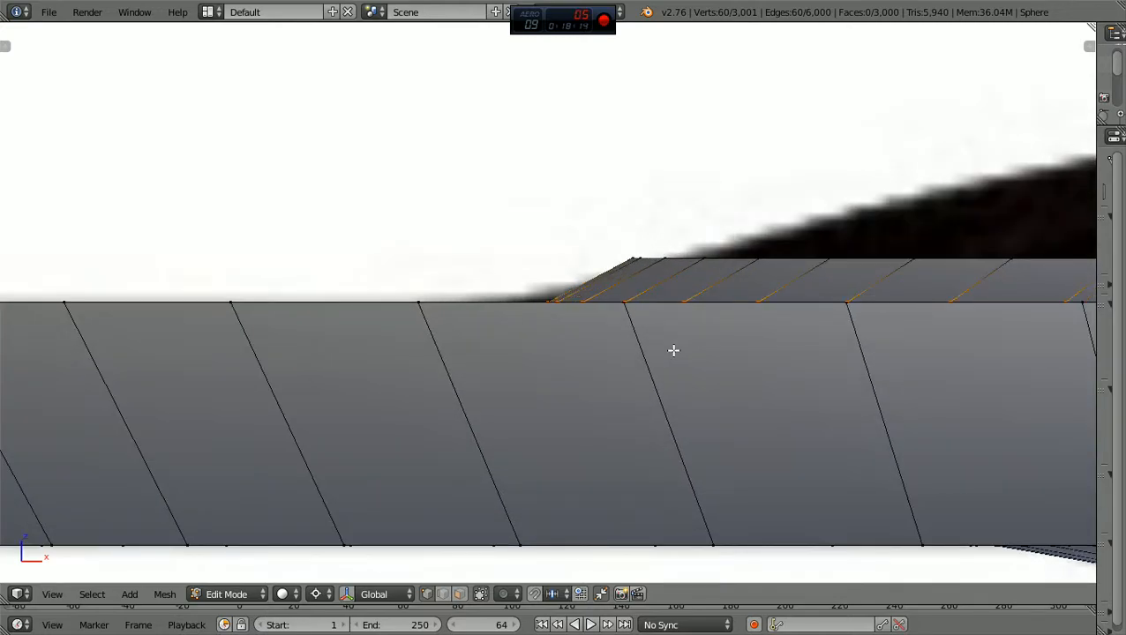
ctrl+scroll(673, 350, up, 8)
scroll(673, 350, down, 2)
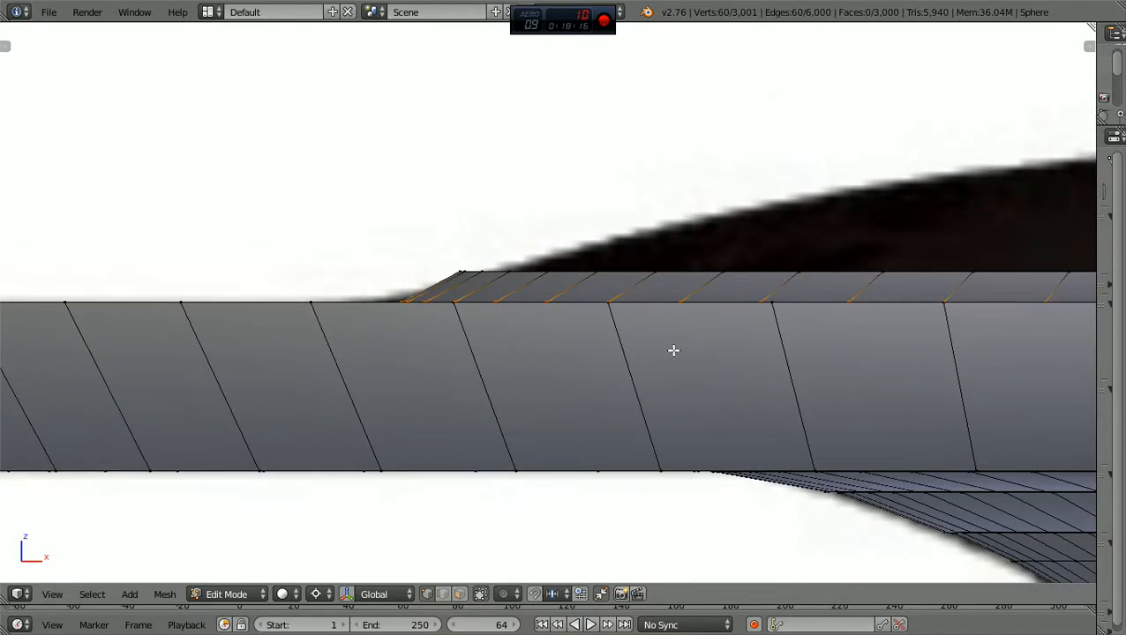
scroll(673, 350, up, 1)
scroll(673, 350, down, 1)
scroll(673, 350, up, 1)
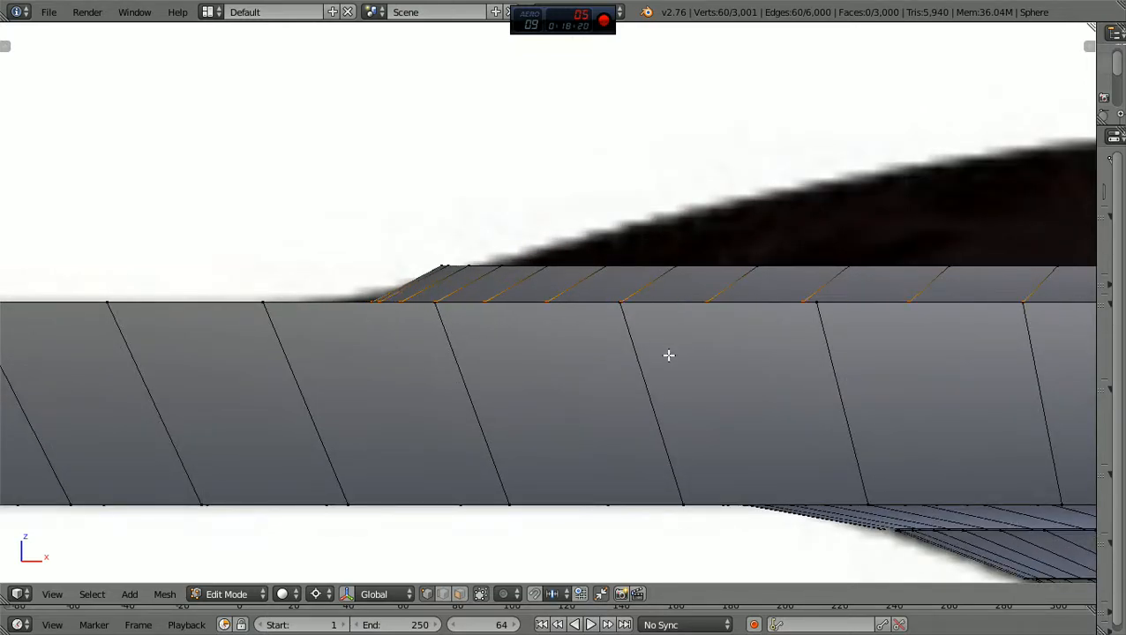
key(z)
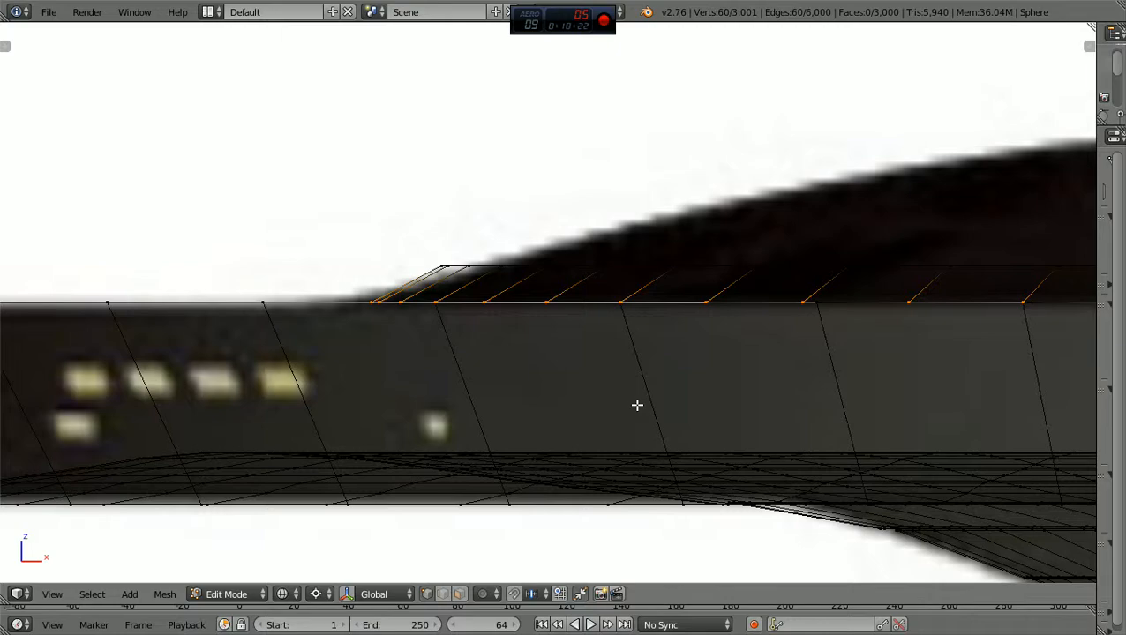
key(s)
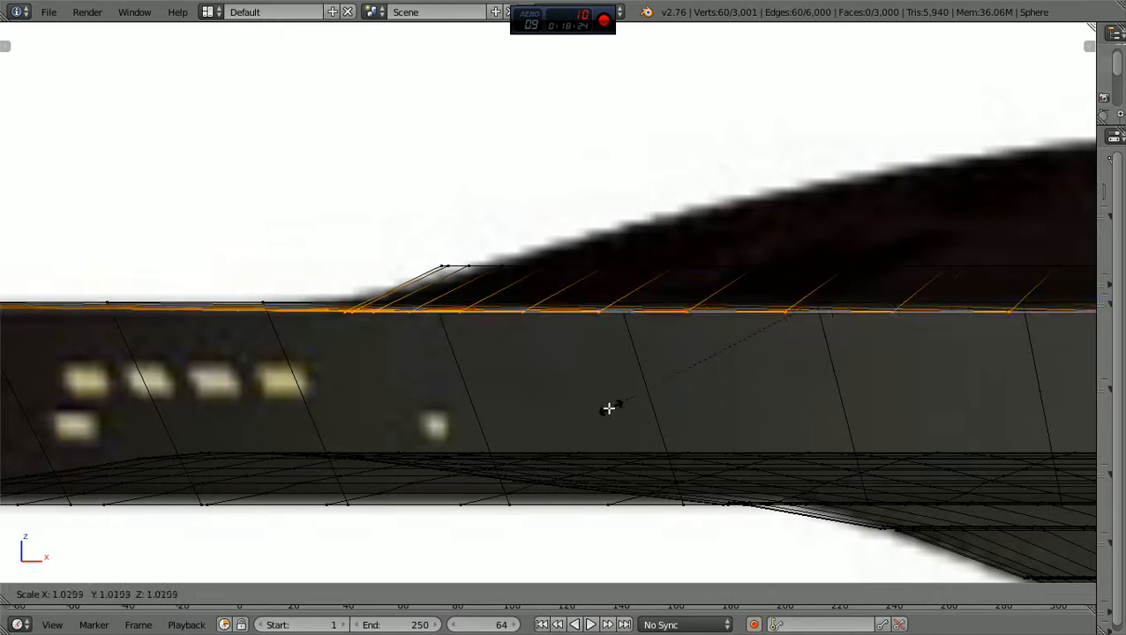
click(607, 408)
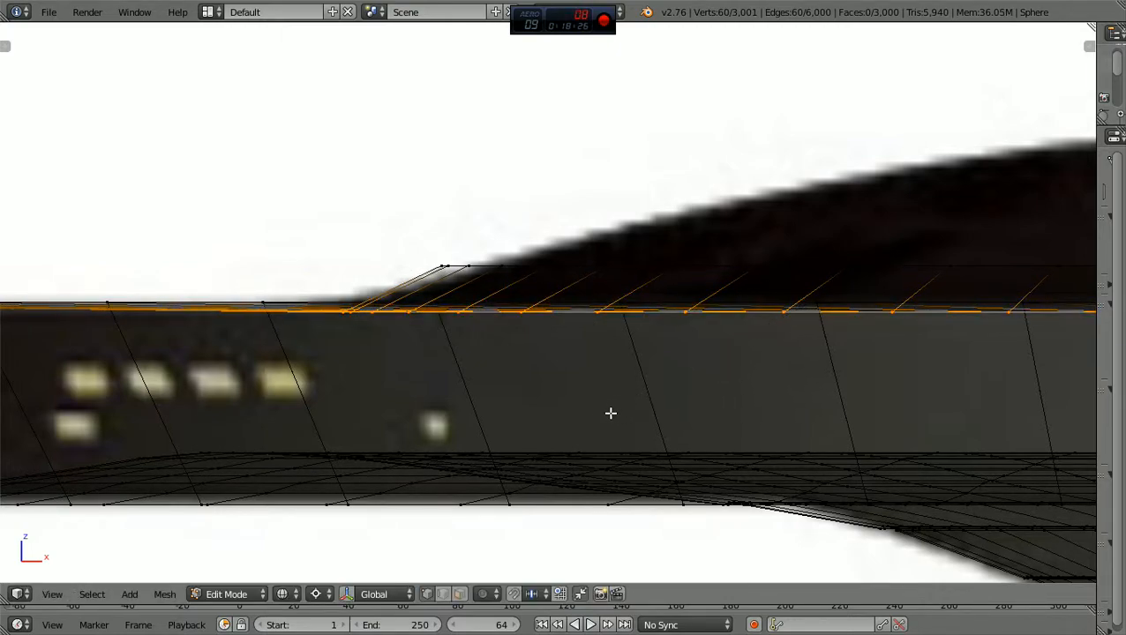
key(g)
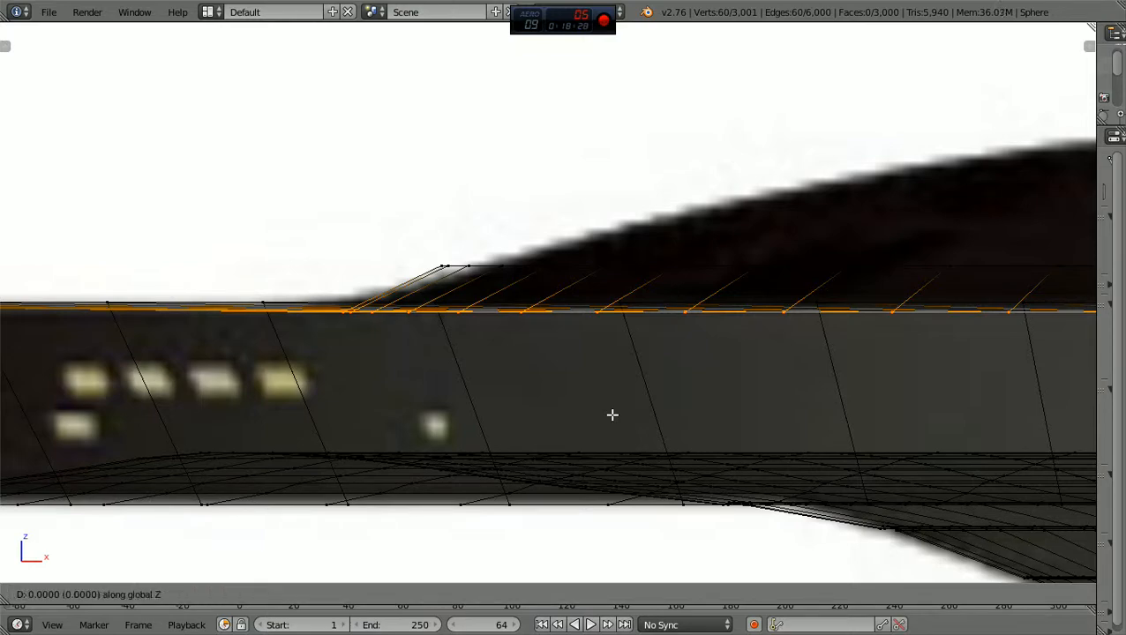
key(z)
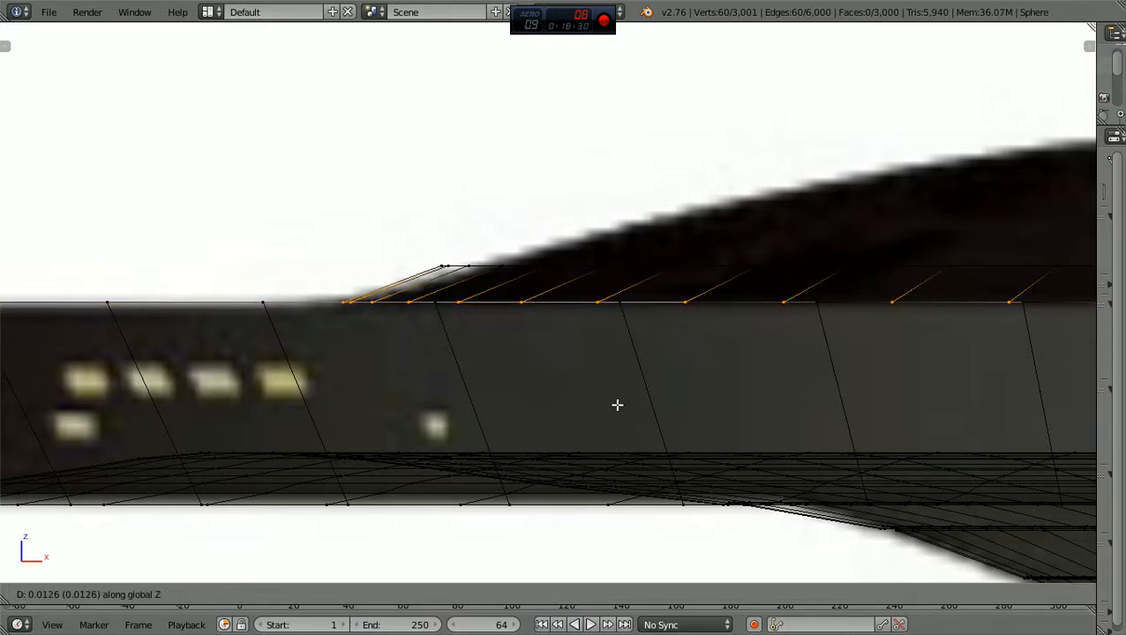
click(616, 405)
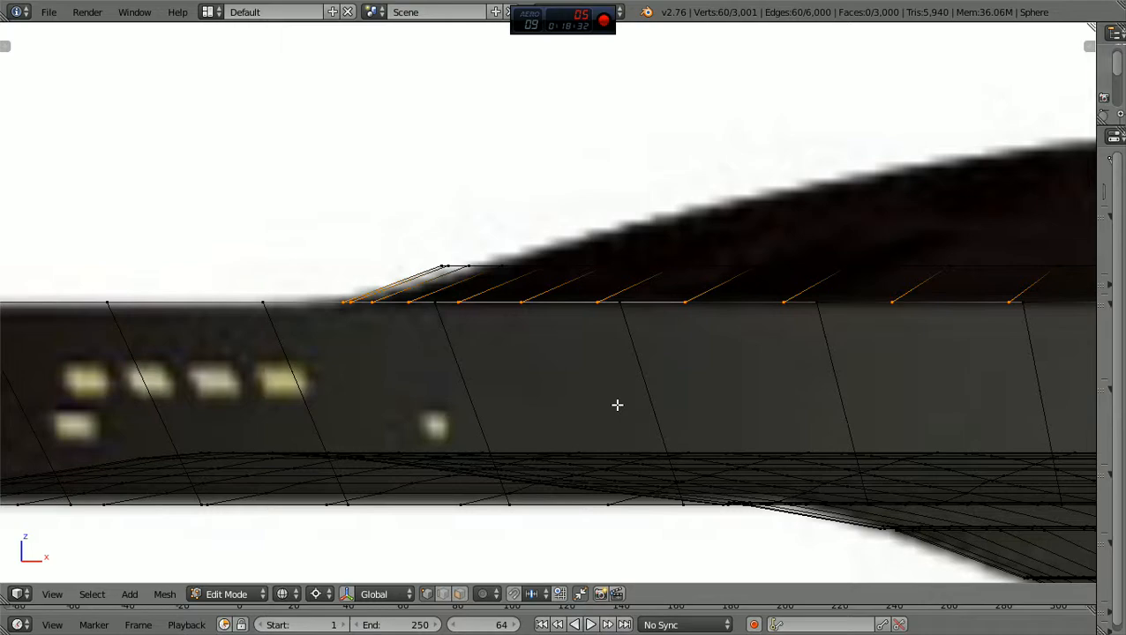
Nudge the base loop about 0.0001 down along the Z axis in front view so it sits exactly level with the rim edge
ctrl+scroll(616, 405, down, 11)
scroll(617, 405, up, 6)
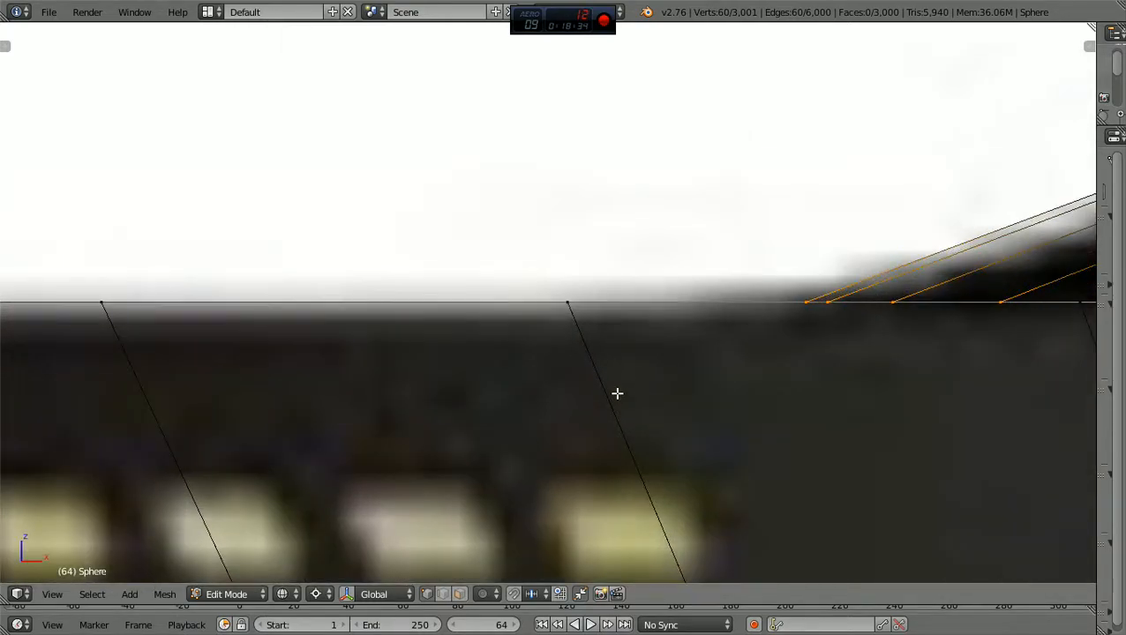
ctrl+scroll(617, 394, up, 5)
scroll(617, 393, up, 4)
ctrl+scroll(616, 393, down, 2)
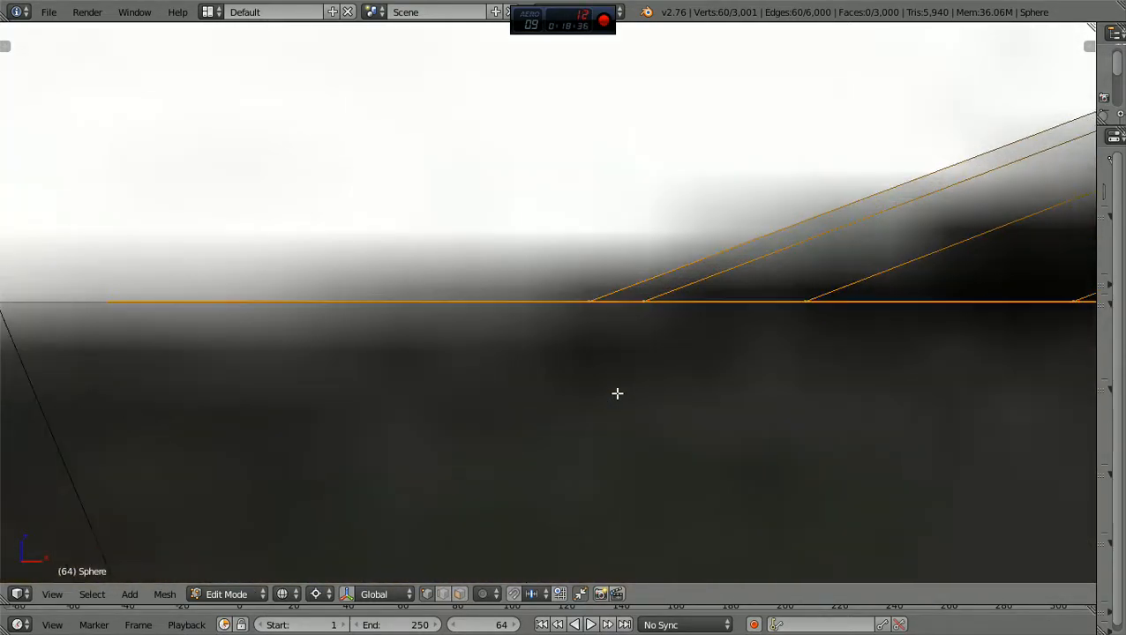
key(KP_1)
ctrl+scroll(617, 393, down, 3)
scroll(616, 391, up, 11)
ctrl+scroll(616, 387, up, 9)
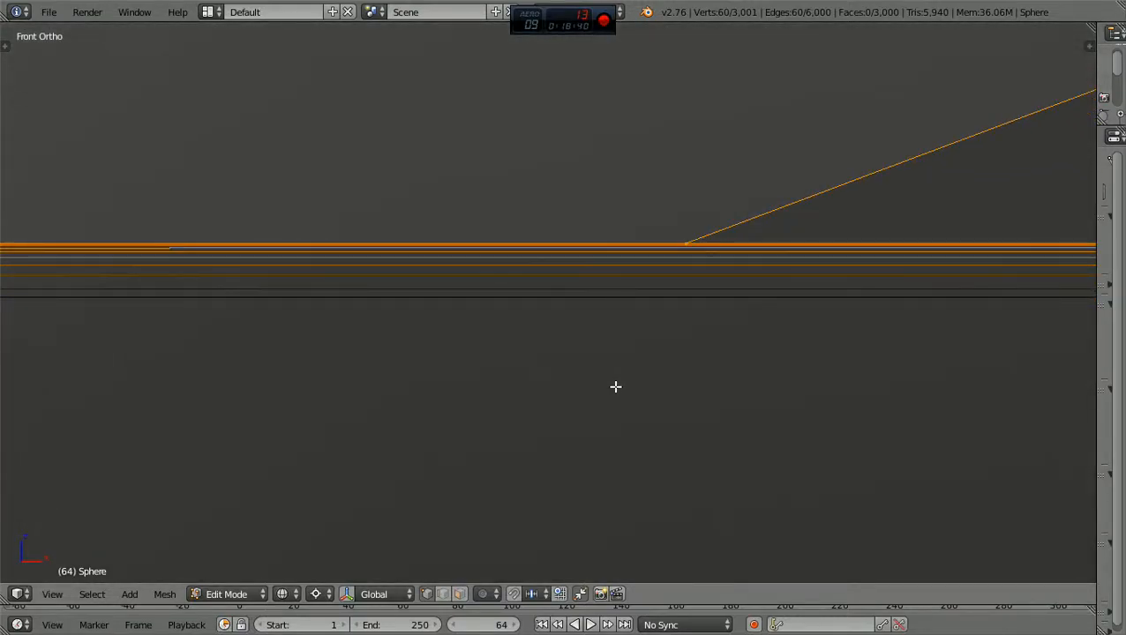
ctrl+scroll(615, 386, up, 4)
shift+scroll(615, 386, down, 2)
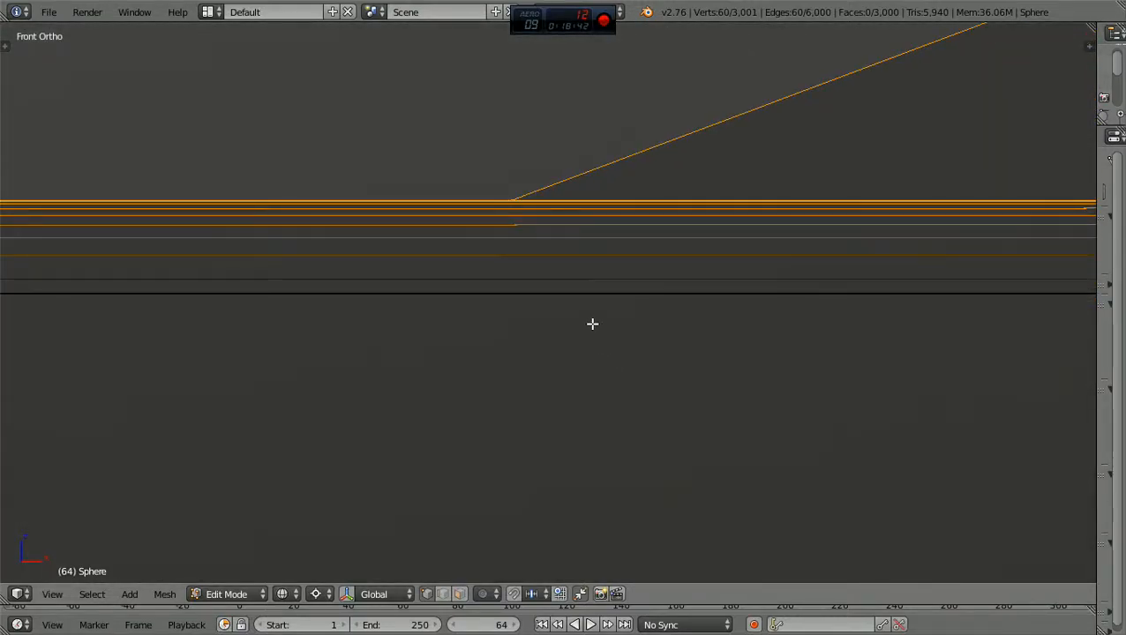
key(g)
key(z)
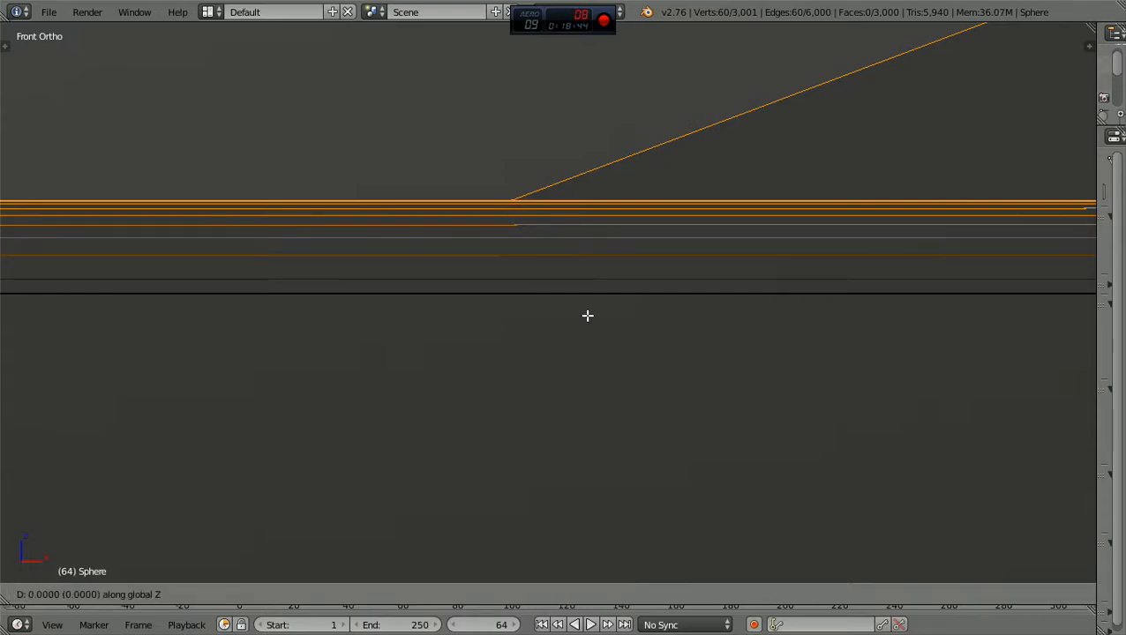
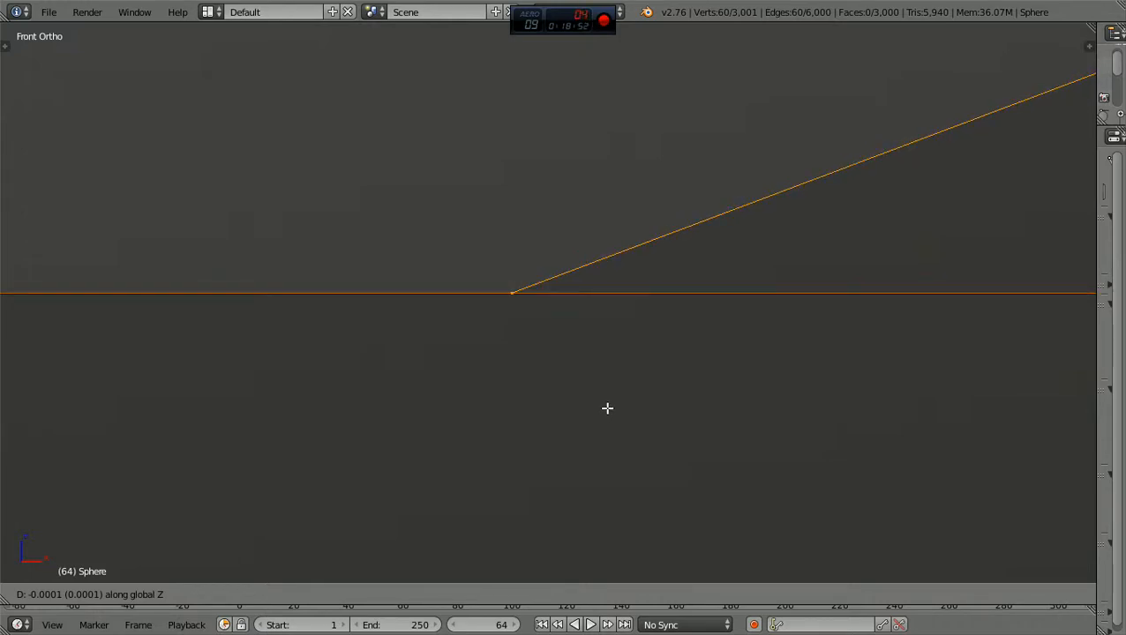
click(607, 409)
Deselect the base loop and box-select the vertices along the port-side stretch of the sloped ring's upper loop, up to near the saucer's centre
scroll(607, 404, down, 17)
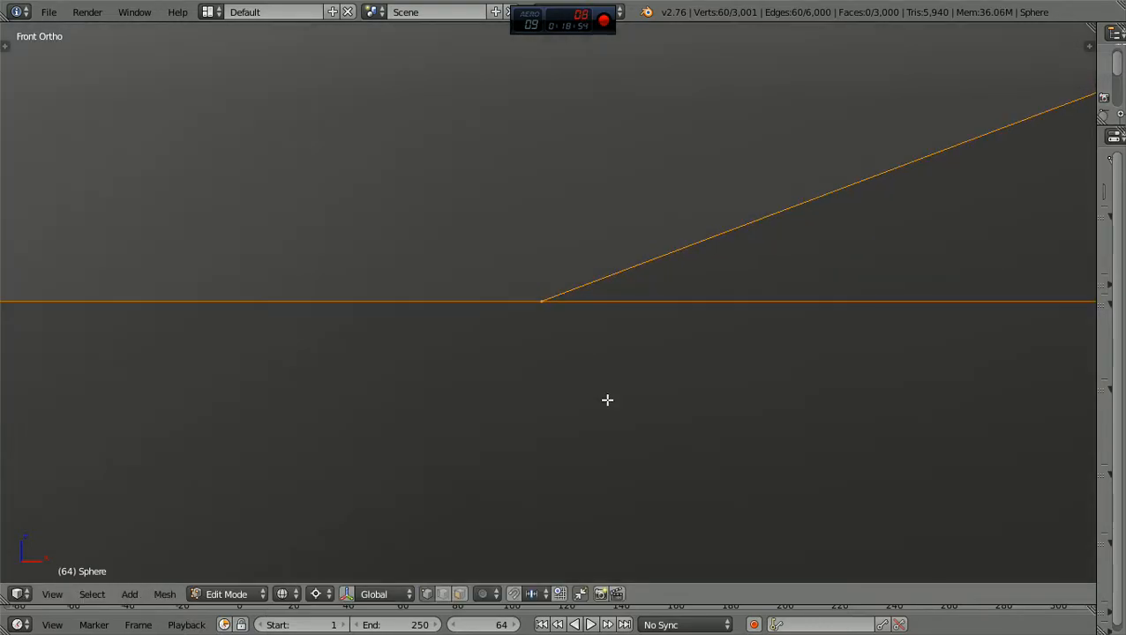
scroll(607, 399, down, 10)
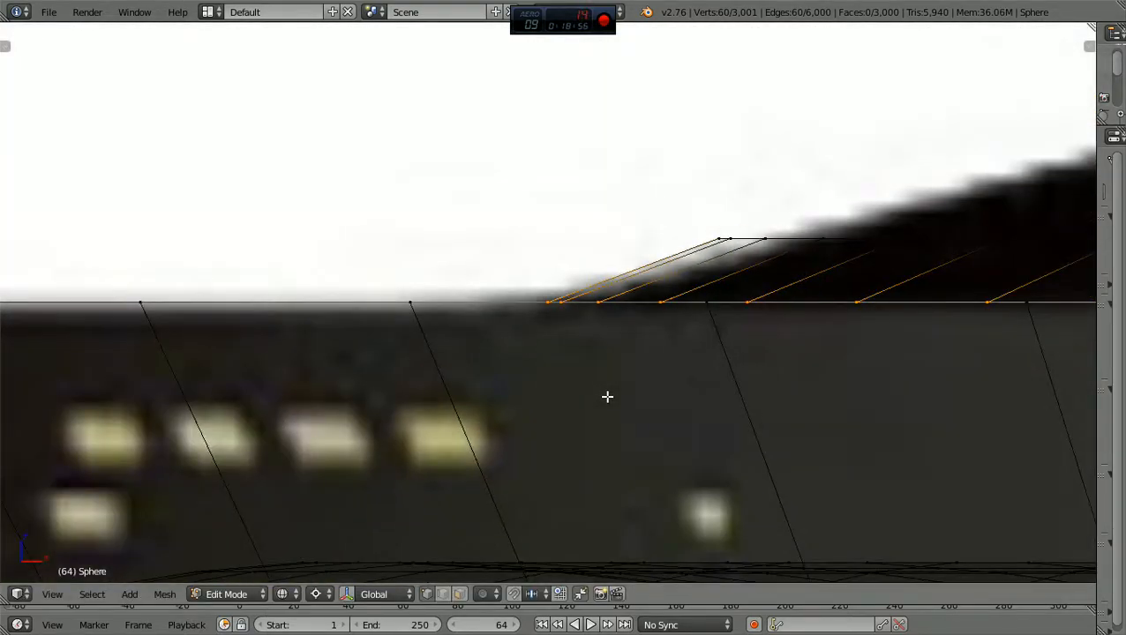
scroll(607, 396, down, 2)
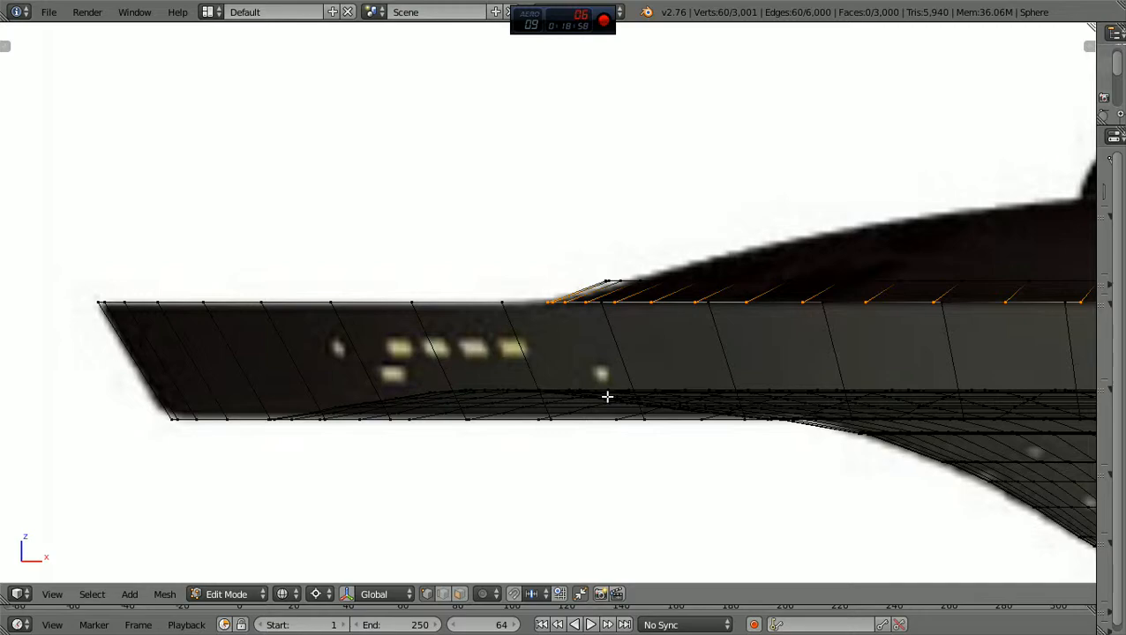
ctrl+scroll(607, 396, up, 6)
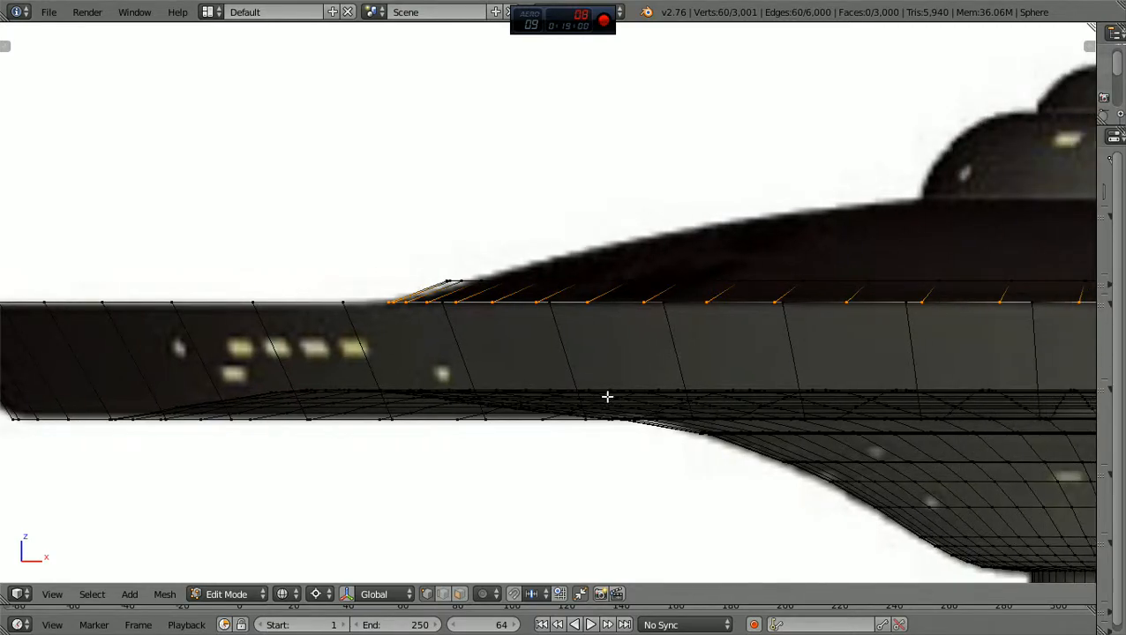
scroll(607, 396, down, 3)
scroll(607, 396, up, 1)
ctrl+scroll(607, 396, up, 4)
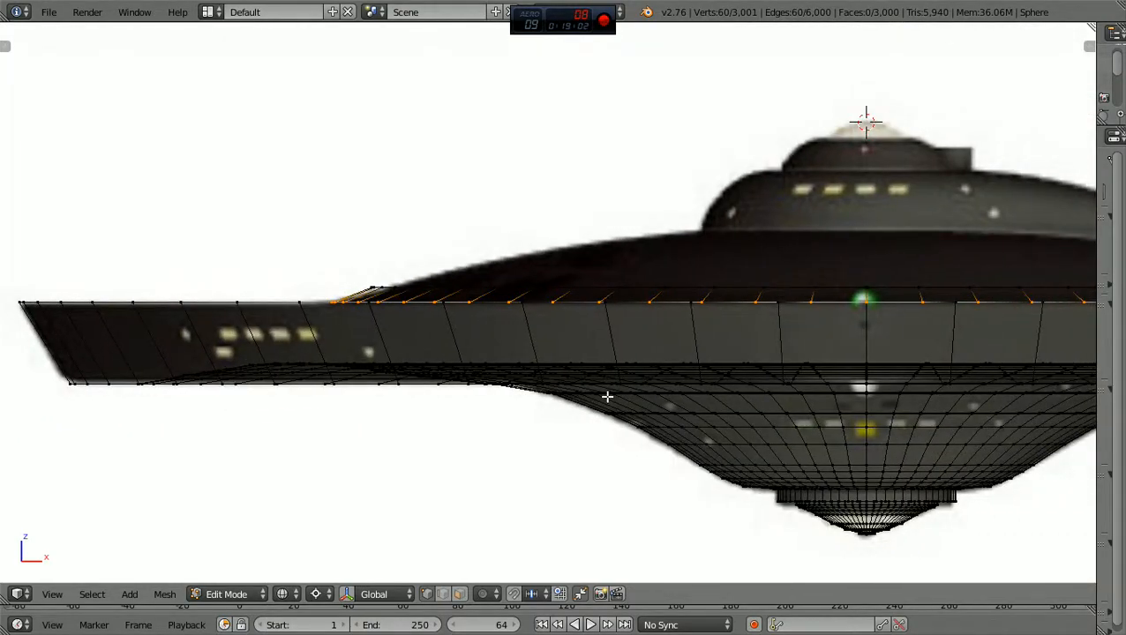
key(a)
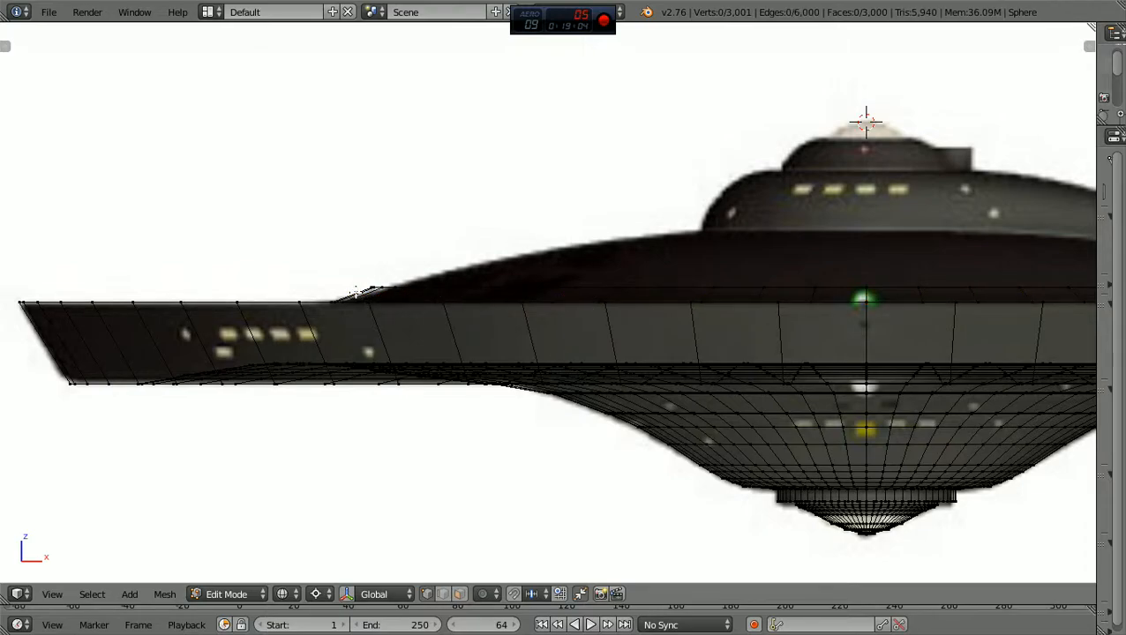
scroll(356, 291, up, 3)
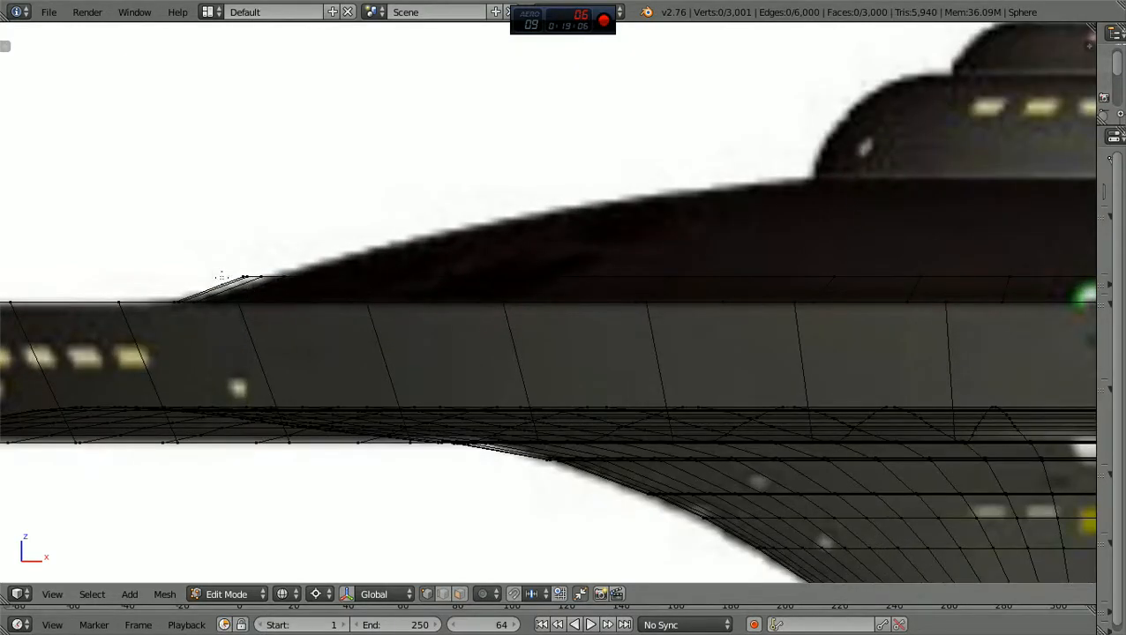
key(b)
drag(197, 287, 981, 224)
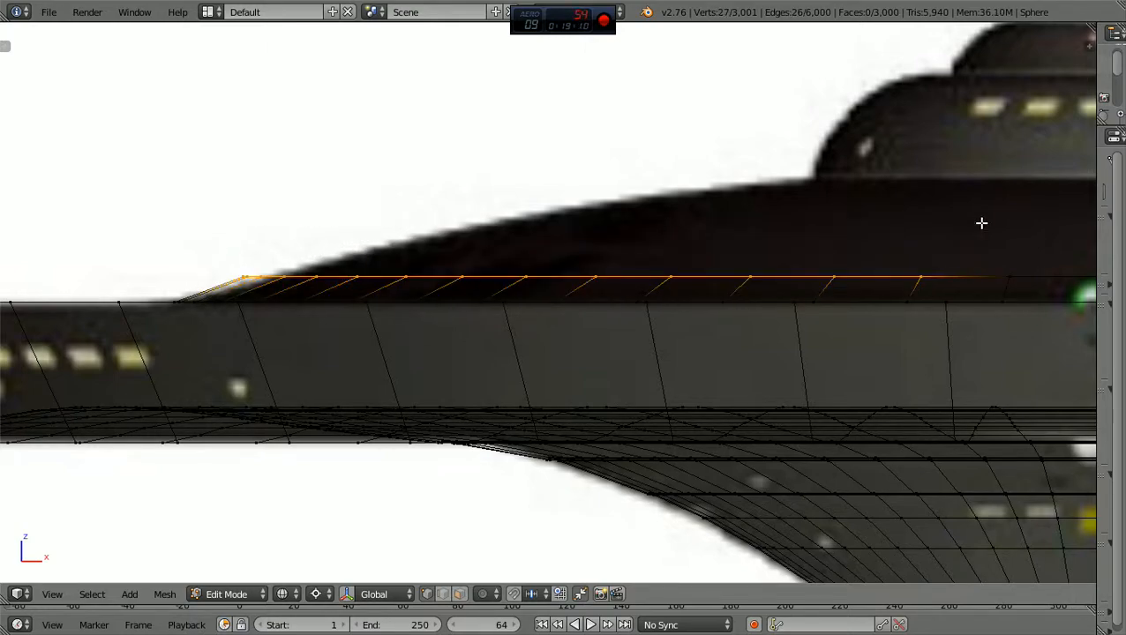
Extend the selection past the saucer's centre to the far end of the sloped ring so its entire upper loop is selected
ctrl+scroll(981, 223, up, 20)
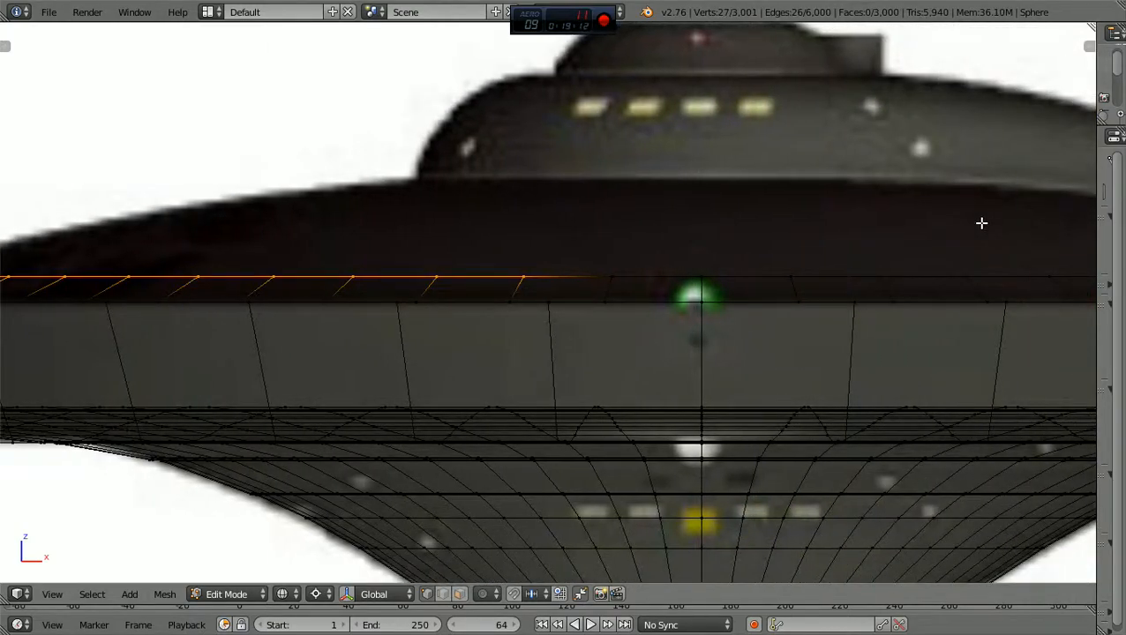
ctrl+scroll(979, 222, up, 2)
key(b)
drag(238, 286, 989, 210)
scroll(989, 211, down, 4)
ctrl+scroll(987, 211, up, 6)
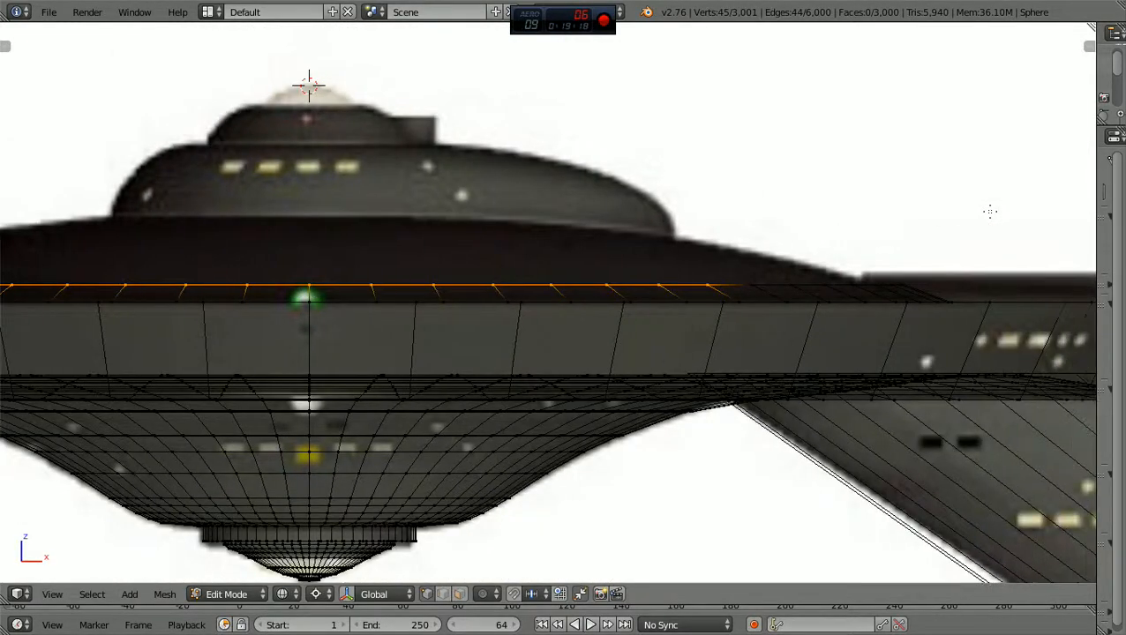
scroll(620, 291, up, 3)
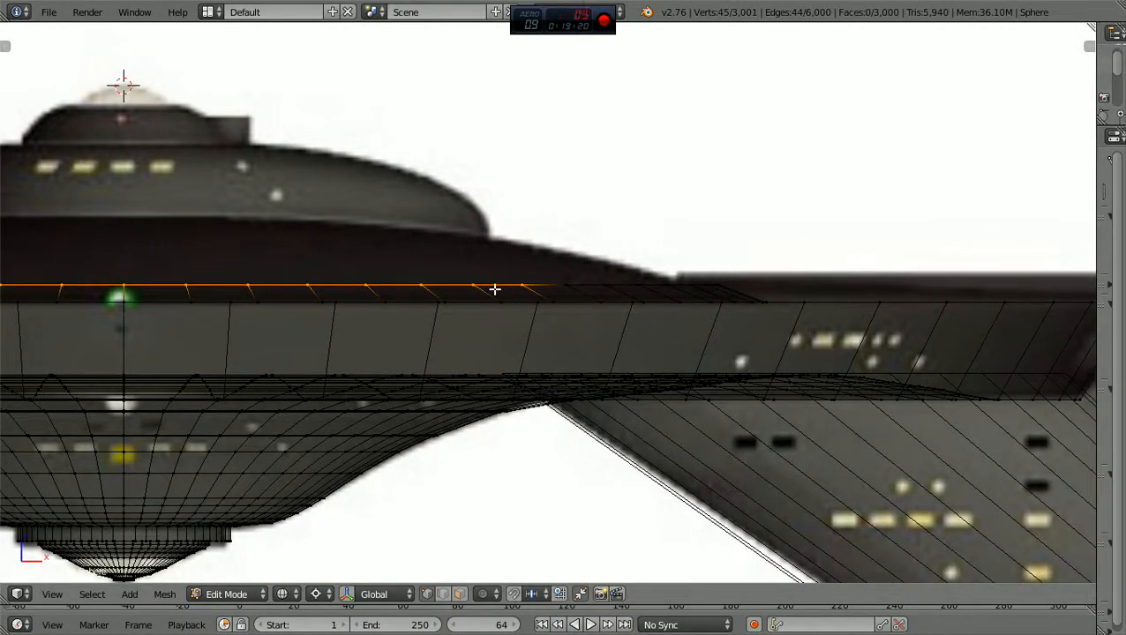
key(b)
drag(494, 290, 761, 251)
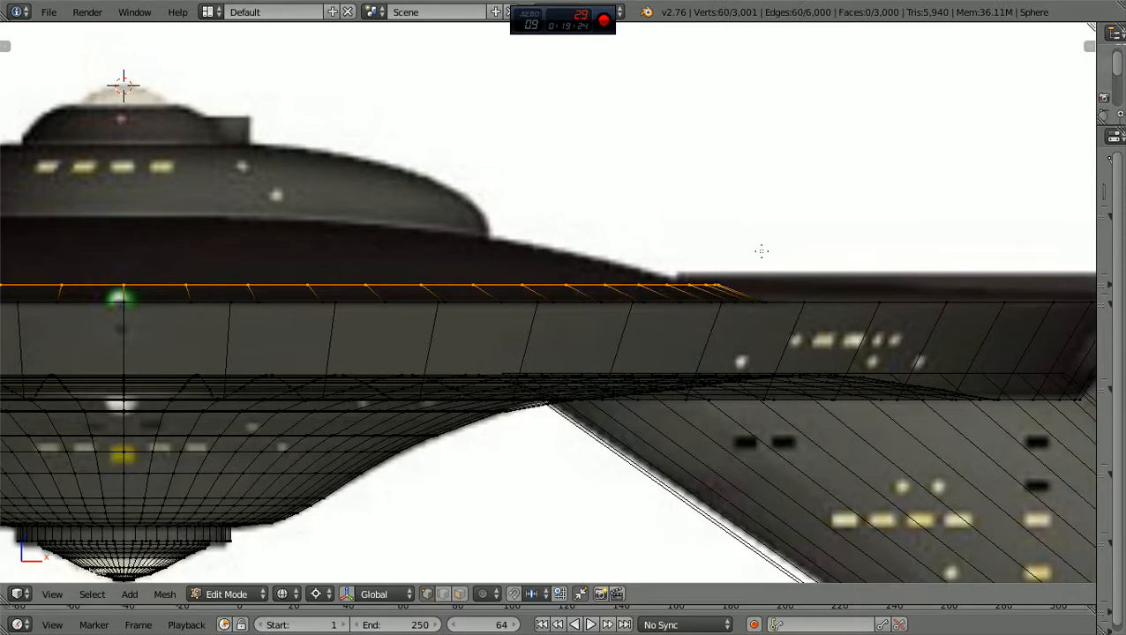
ctrl+scroll(762, 252, down, 8)
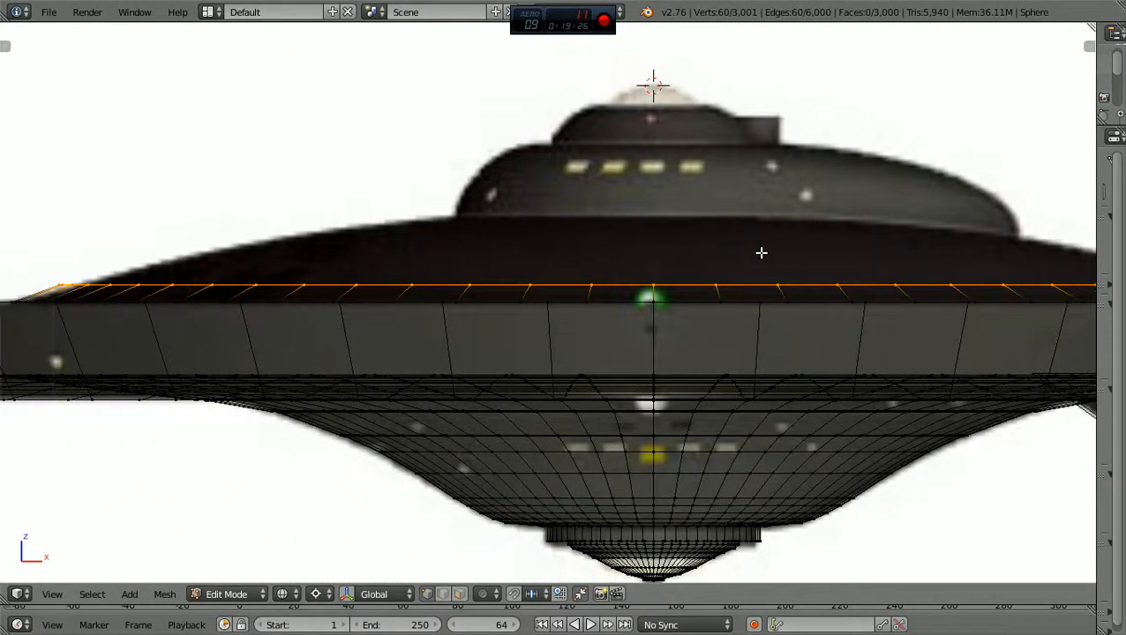
ctrl+scroll(761, 253, down, 7)
scroll(761, 252, up, 4)
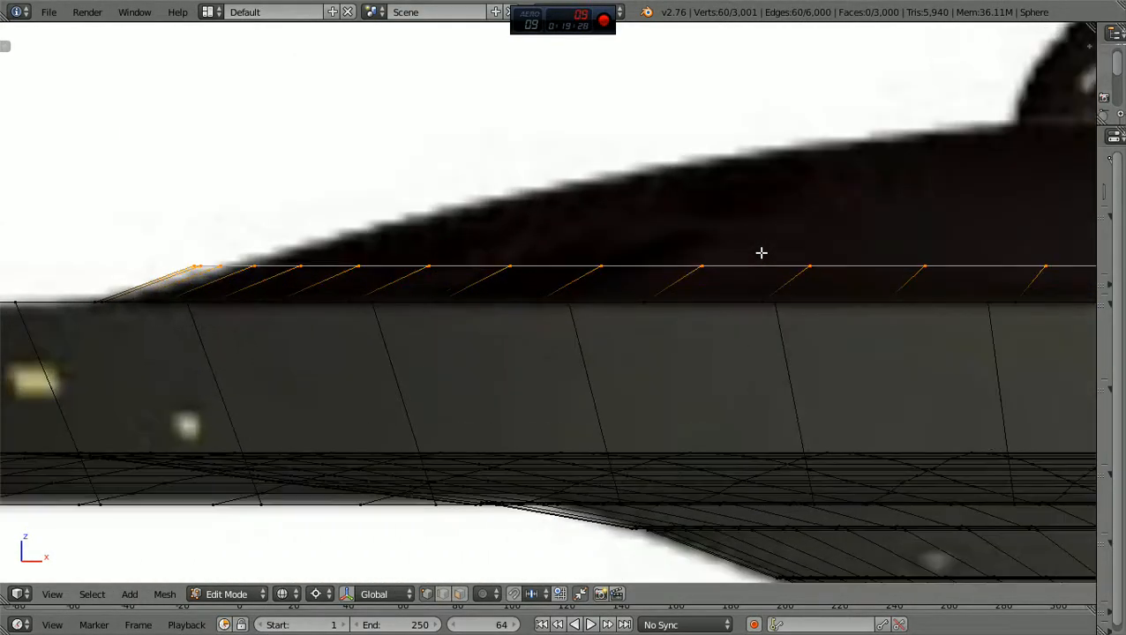
ctrl+scroll(761, 252, down, 3)
scroll(761, 252, up, 2)
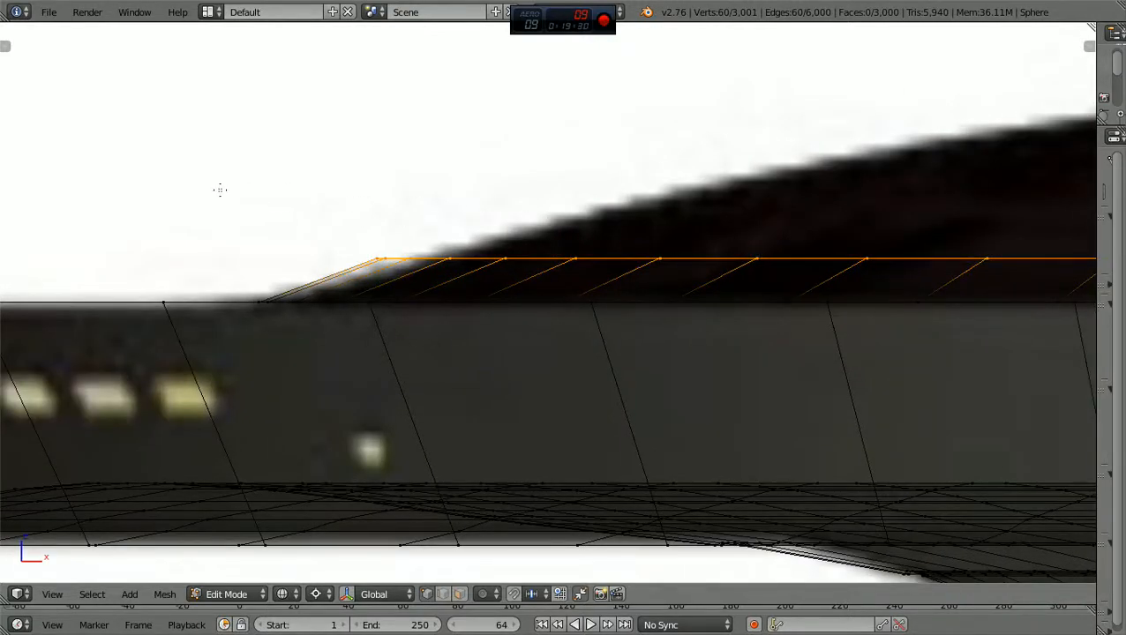
Scale the selected ring on the saucer's upper surface to about 0.96 and lower it about 0.018 along Z to match the reference profile
key(s)
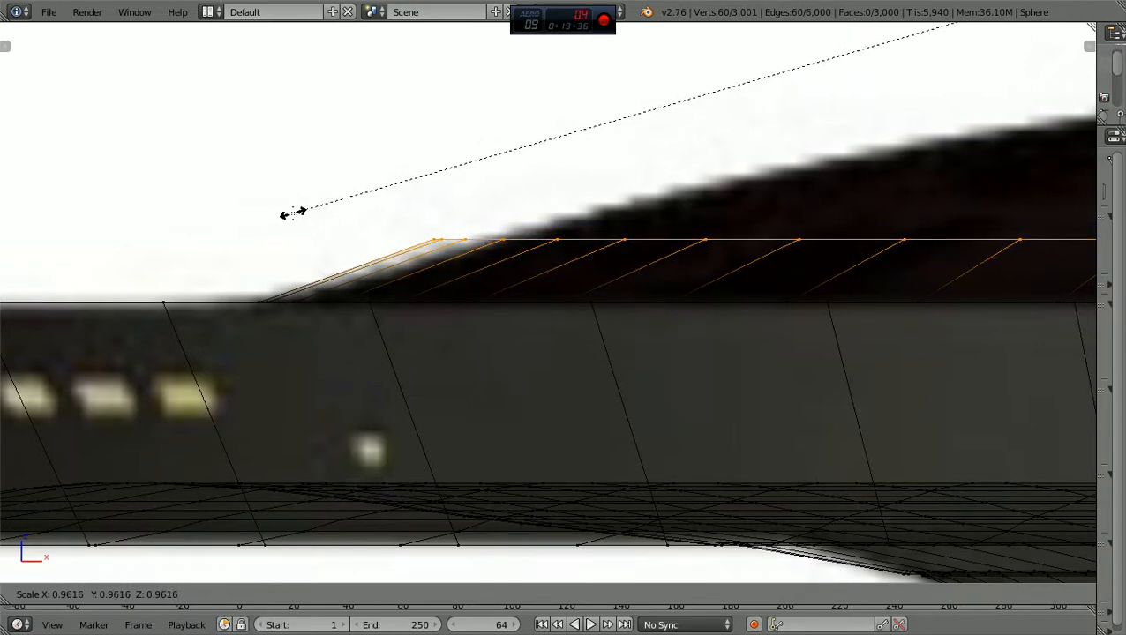
click(293, 211)
key(g)
key(z)
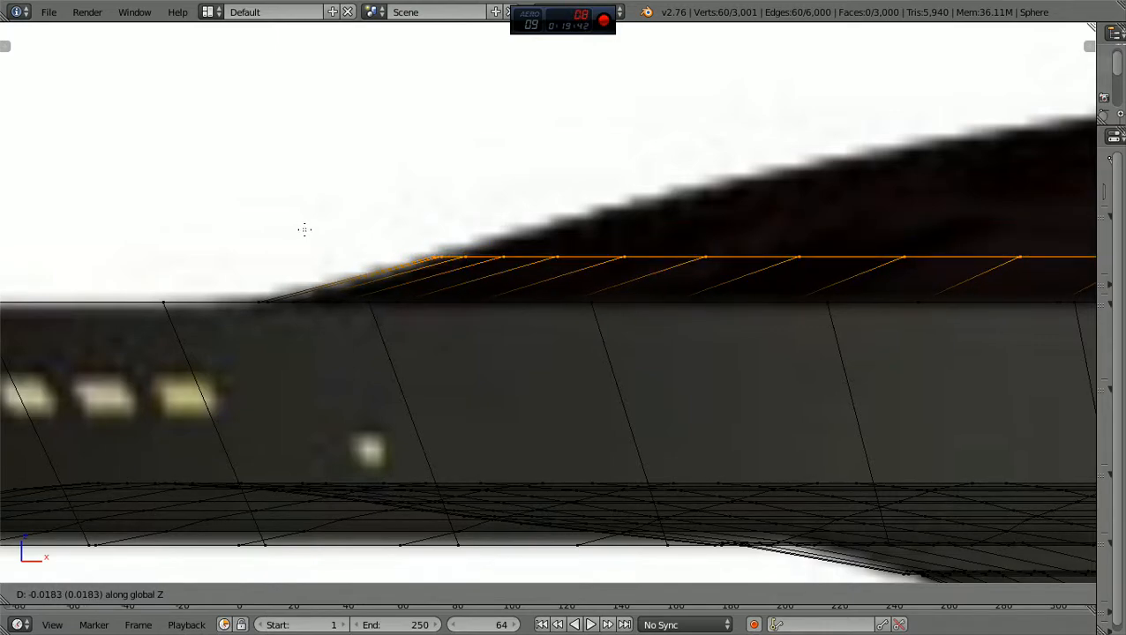
click(304, 229)
Examine the saucer's raised upper ring in solid shading from the front and at an angle
scroll(304, 230, down, 5)
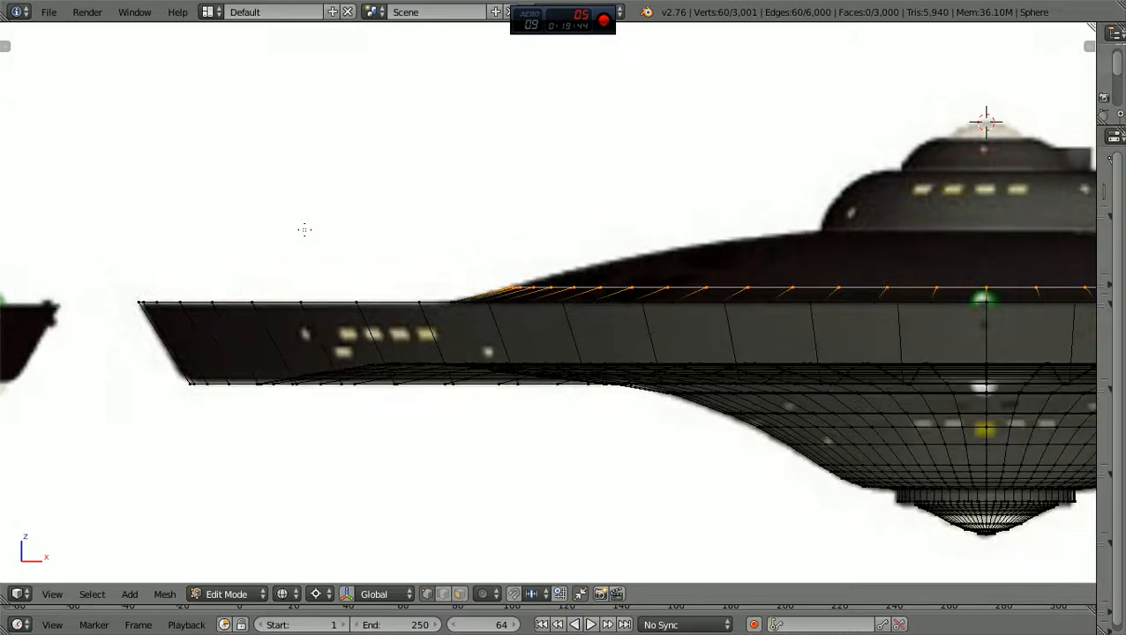
key(alt+z)
scroll(513, 334, down, 2)
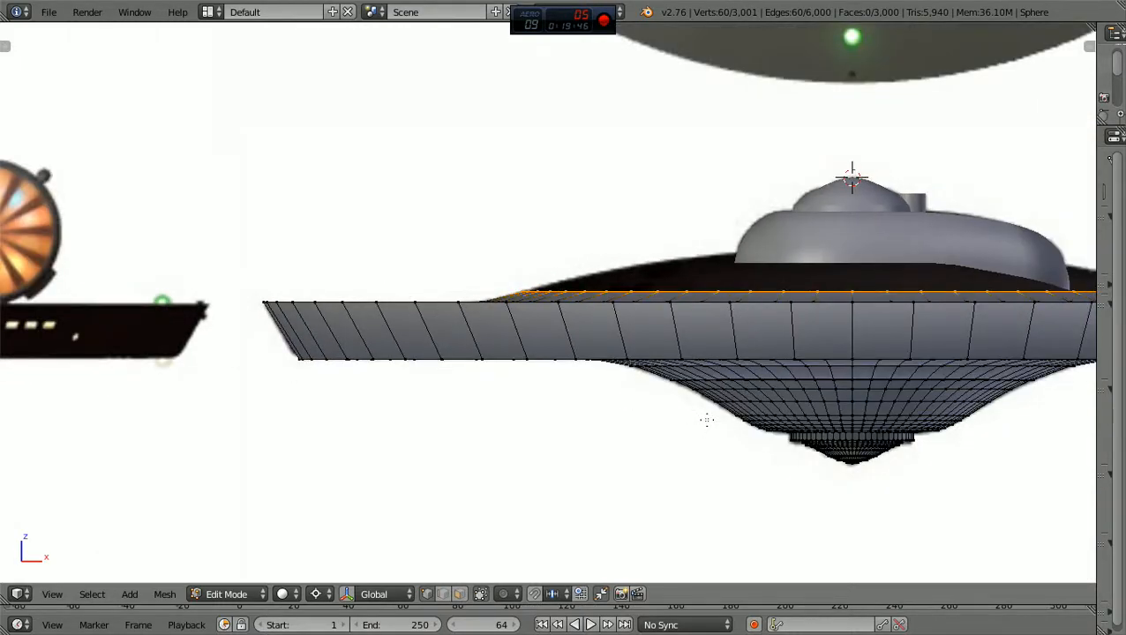
scroll(707, 420, down, 1)
ctrl+scroll(707, 420, up, 8)
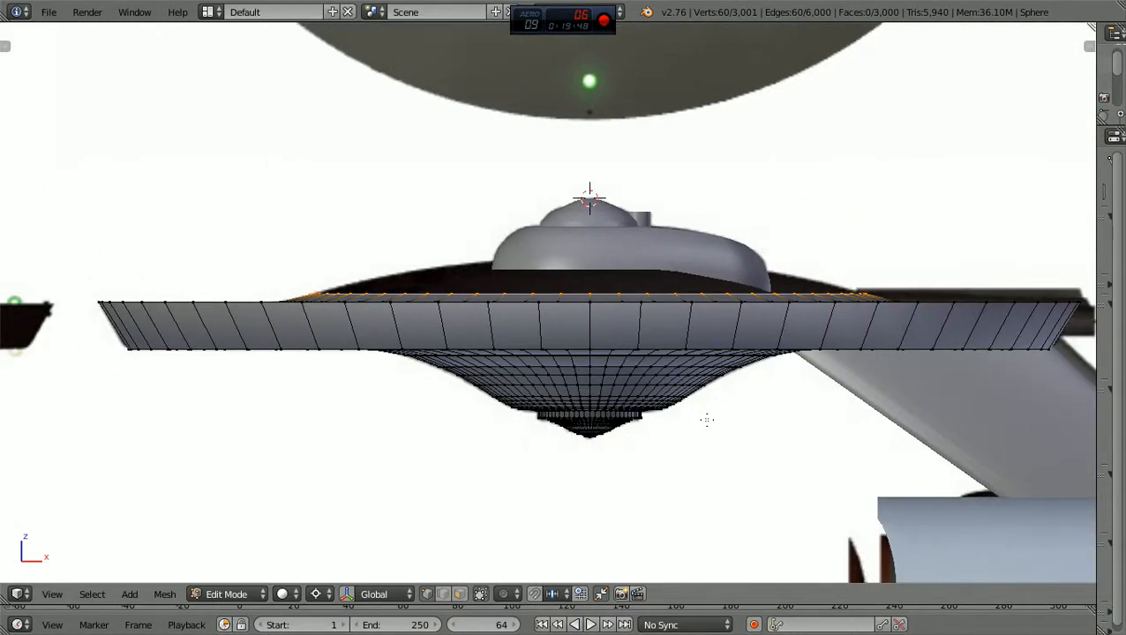
middle_drag(716, 363, 597, 369)
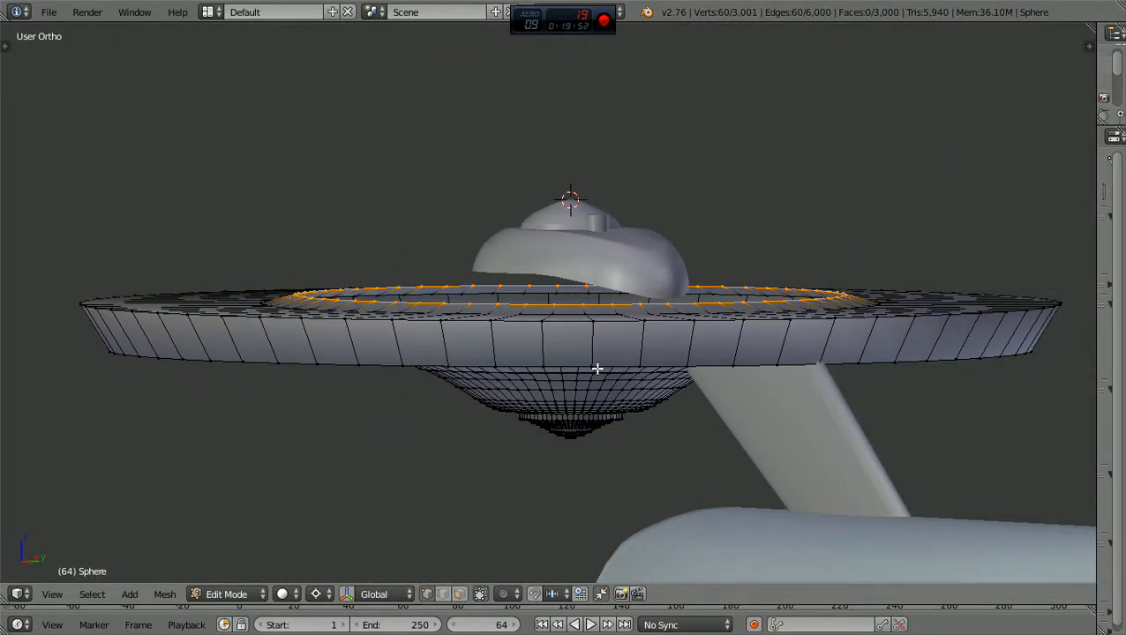
key(KP_1)
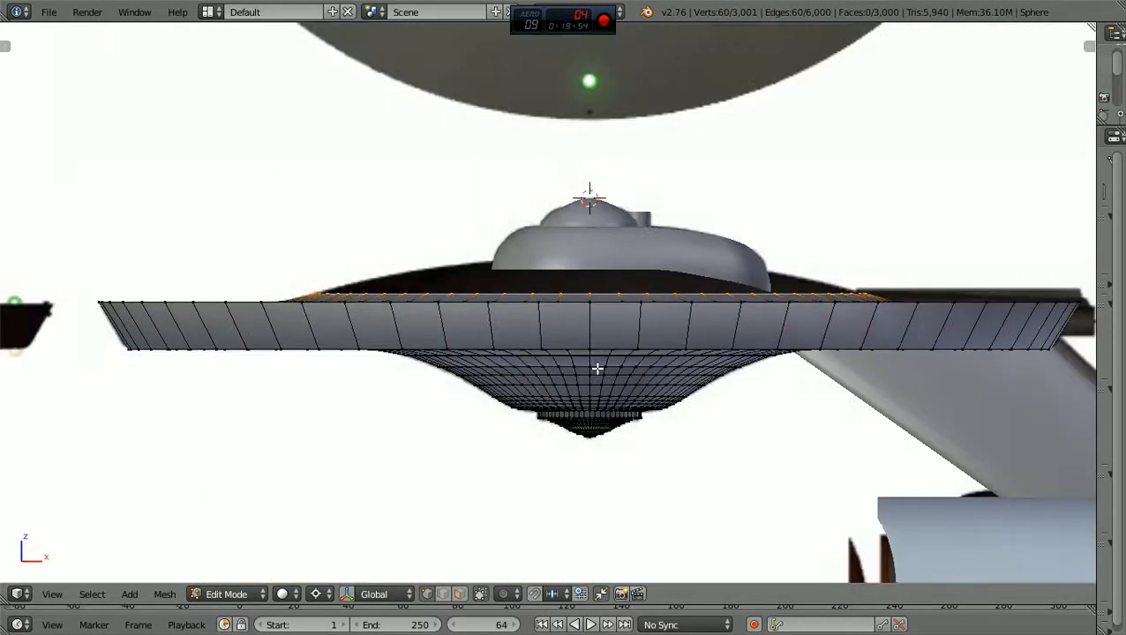
scroll(598, 369, up, 3)
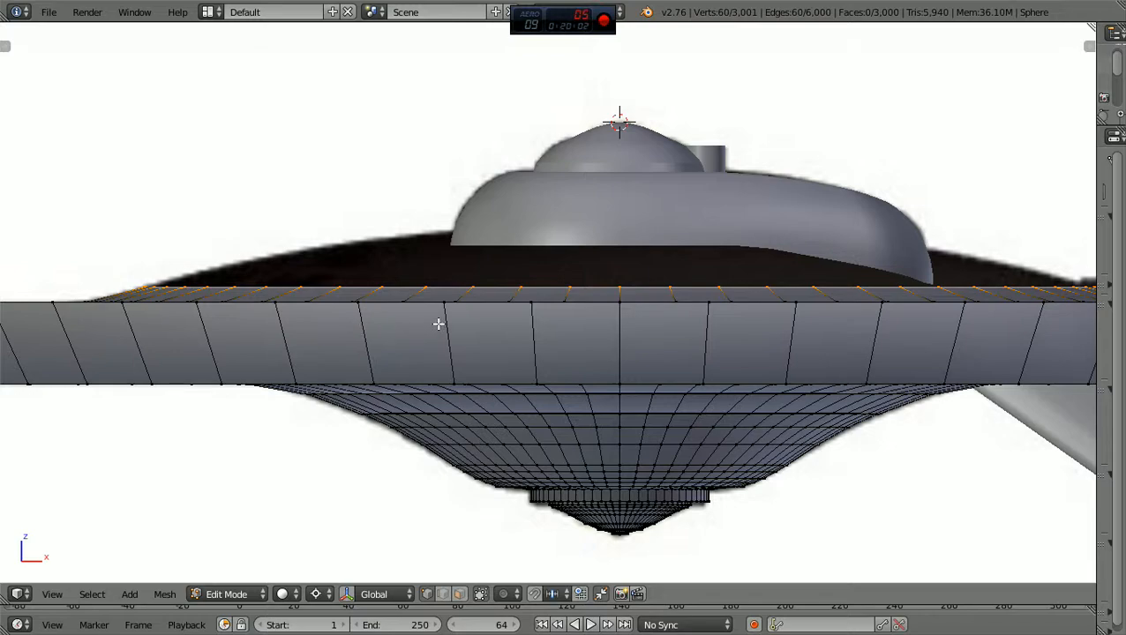
Extrude the upper ring inward at about 0.90 scale, shrink it slightly more, and lower it about 0.021 along Z onto the reference outline
key(e)
key(s)
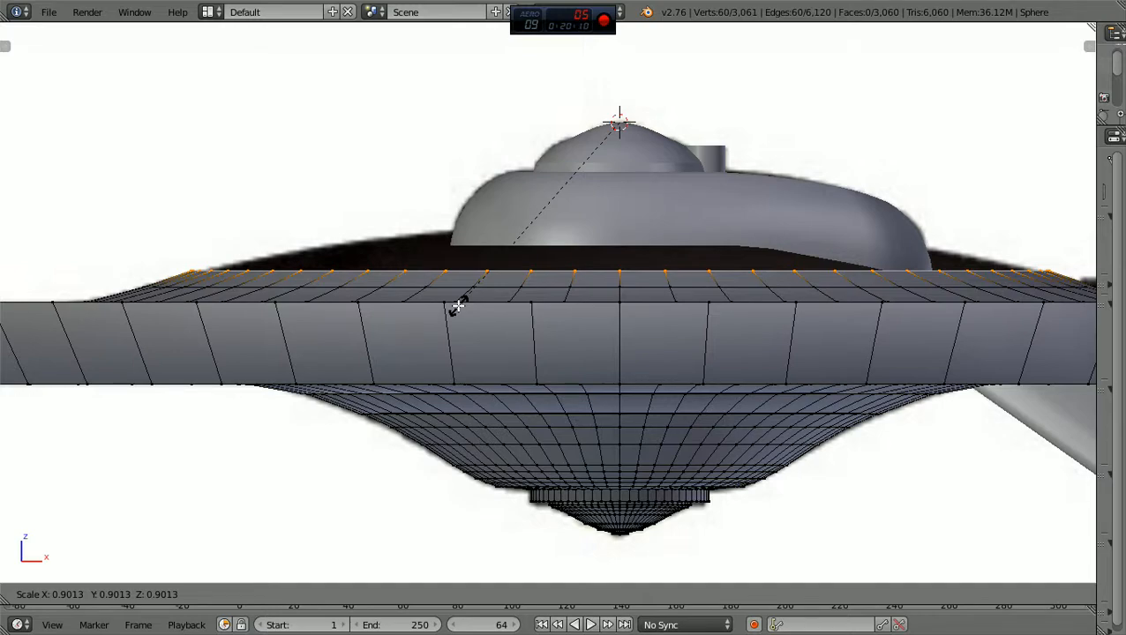
click(456, 306)
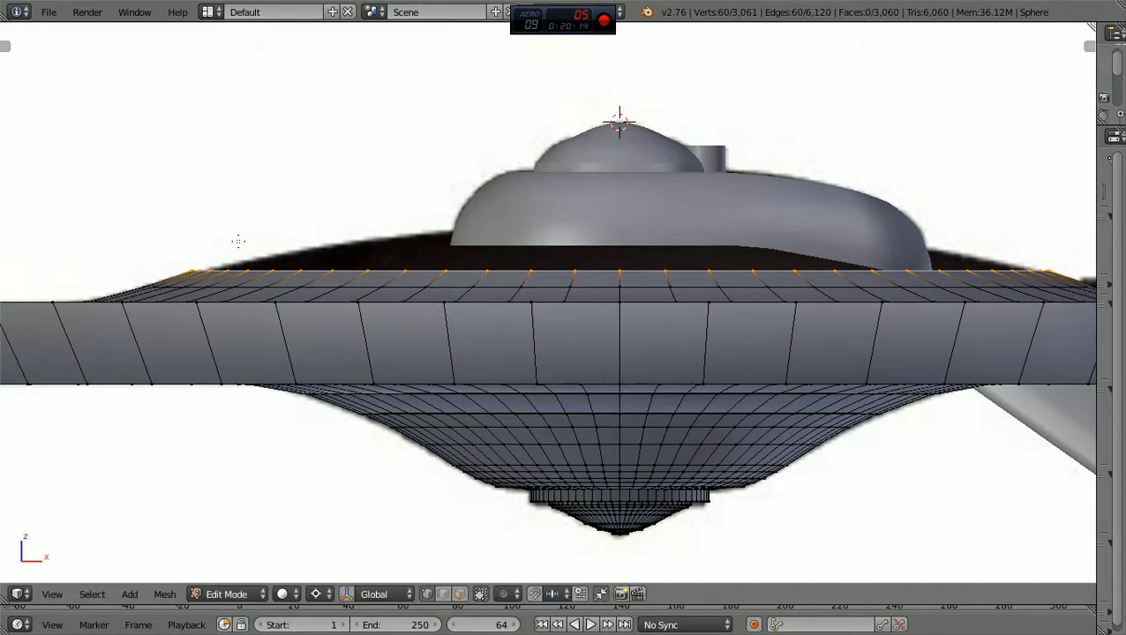
key(s)
click(261, 243)
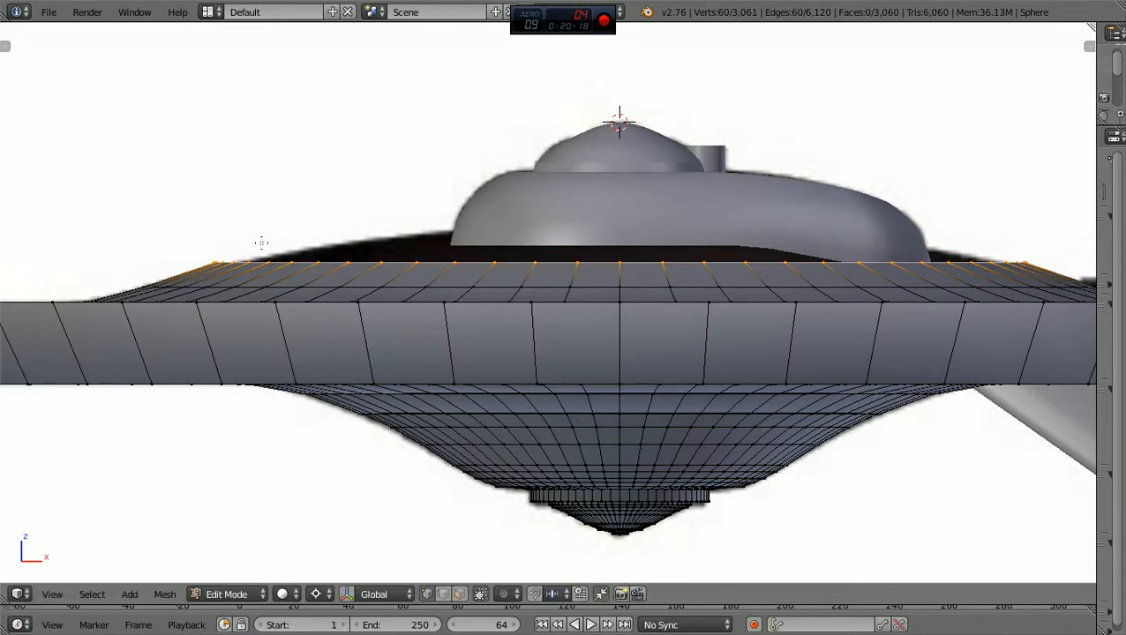
key(g)
key(z)
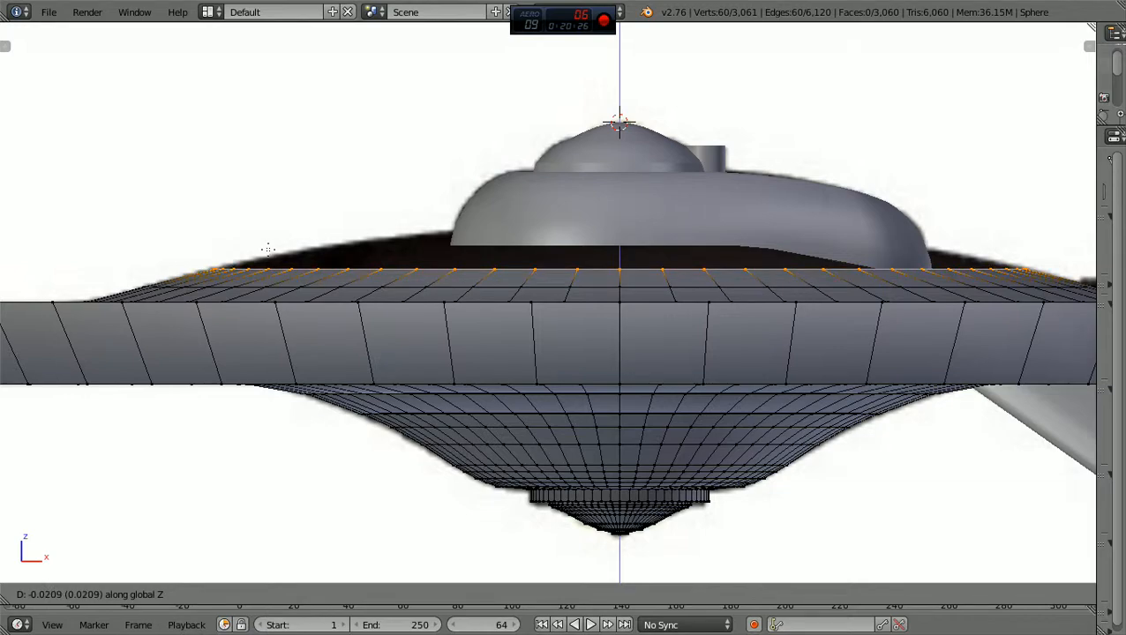
click(267, 248)
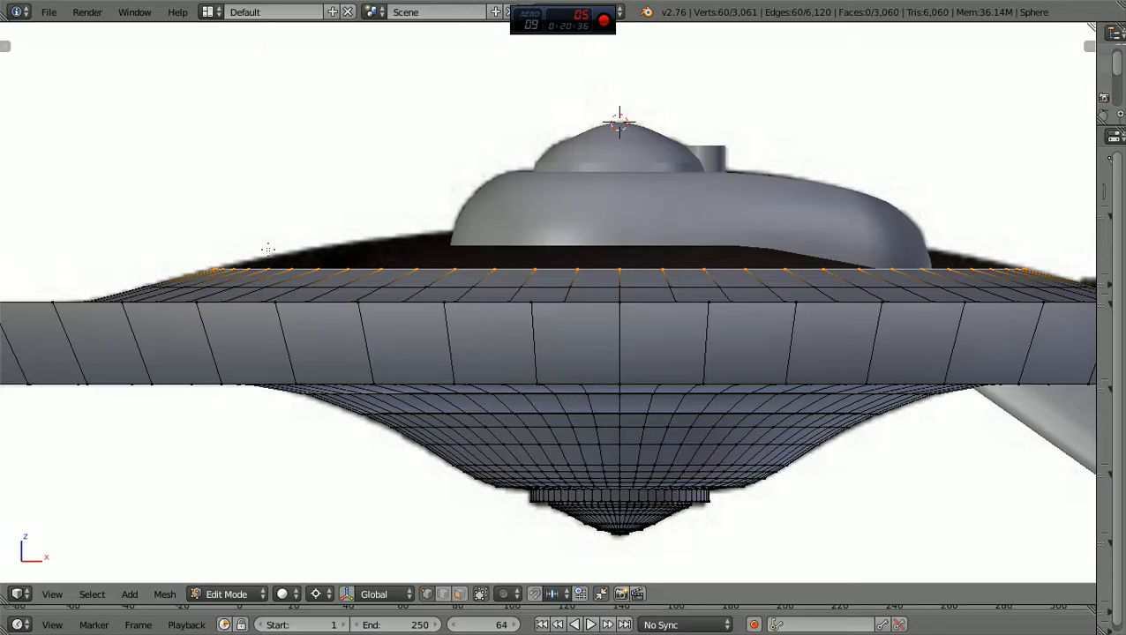
Examine the newly extruded ring and the opening around the bridge section from the front and from above
ctrl+scroll(268, 249, up, 5)
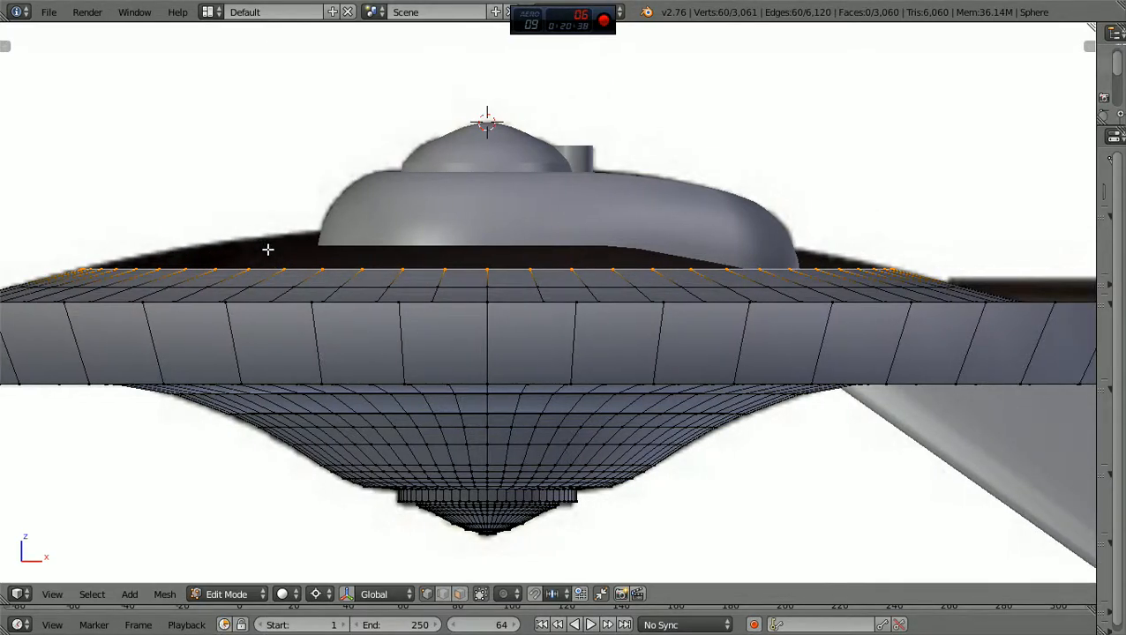
scroll(268, 249, down, 3)
middle_drag(269, 261, 309, 312)
key(KP_1)
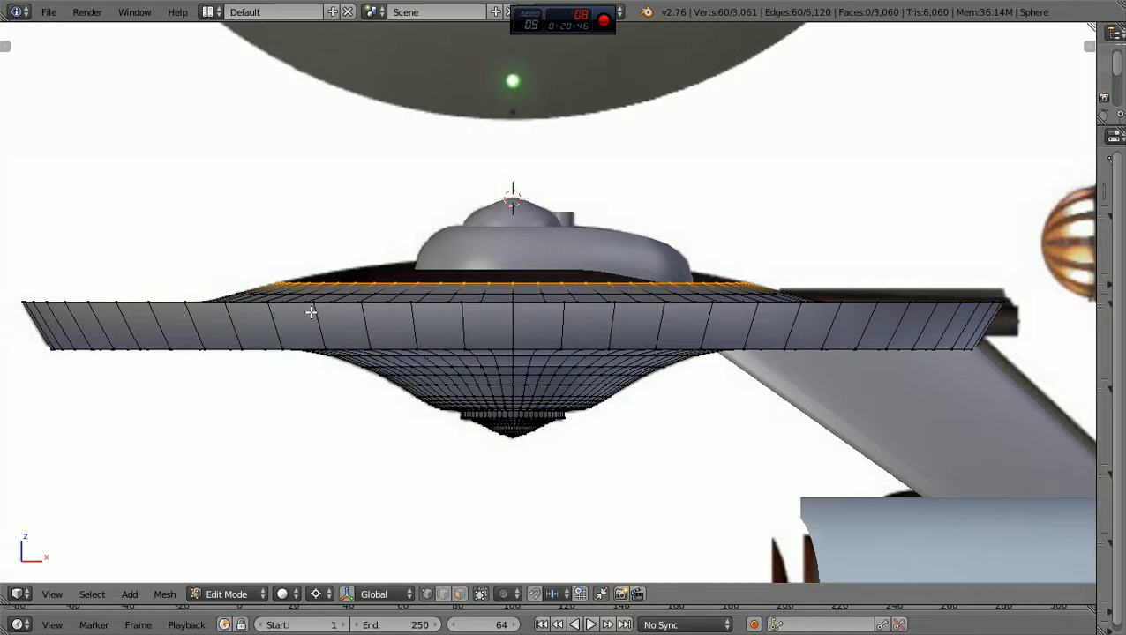
scroll(310, 312, up, 3)
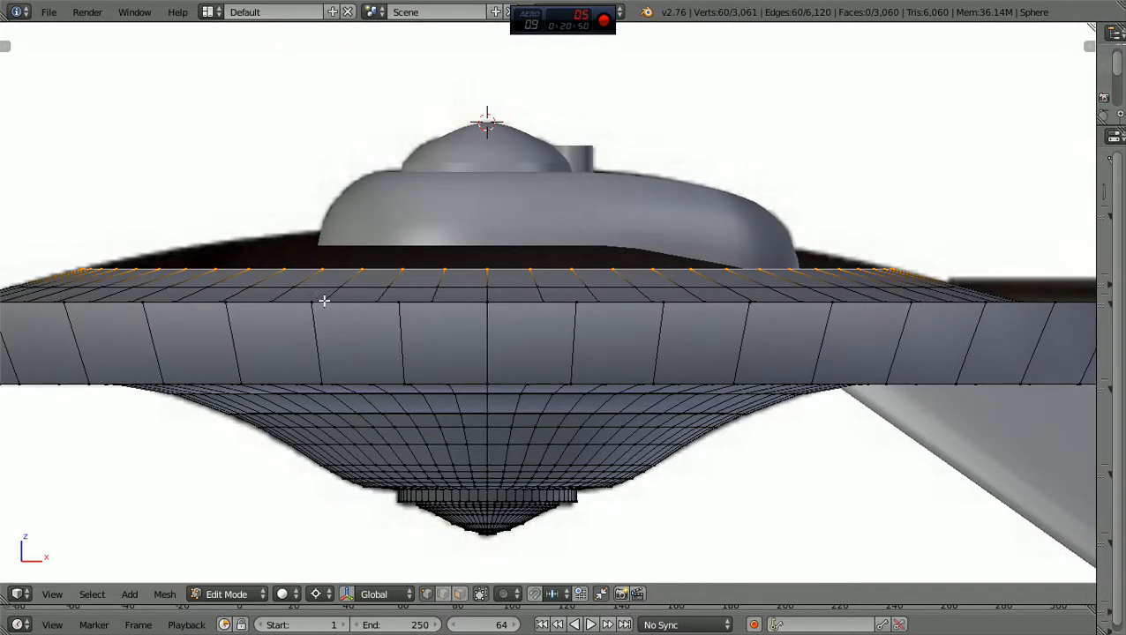
middle_drag(337, 299, 322, 367)
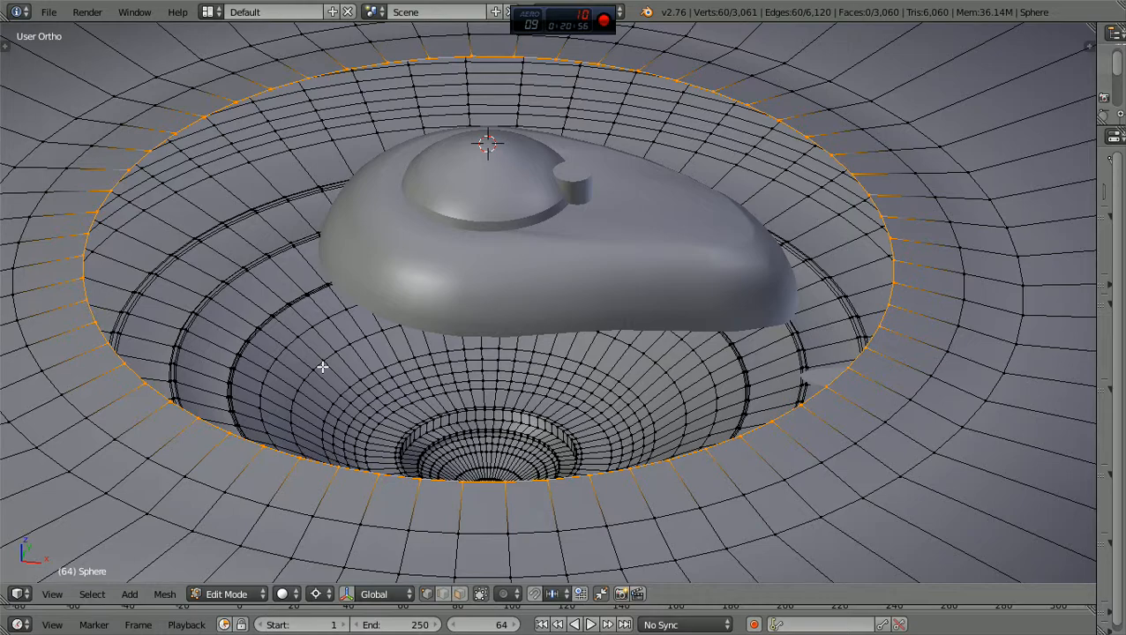
key(KP_1)
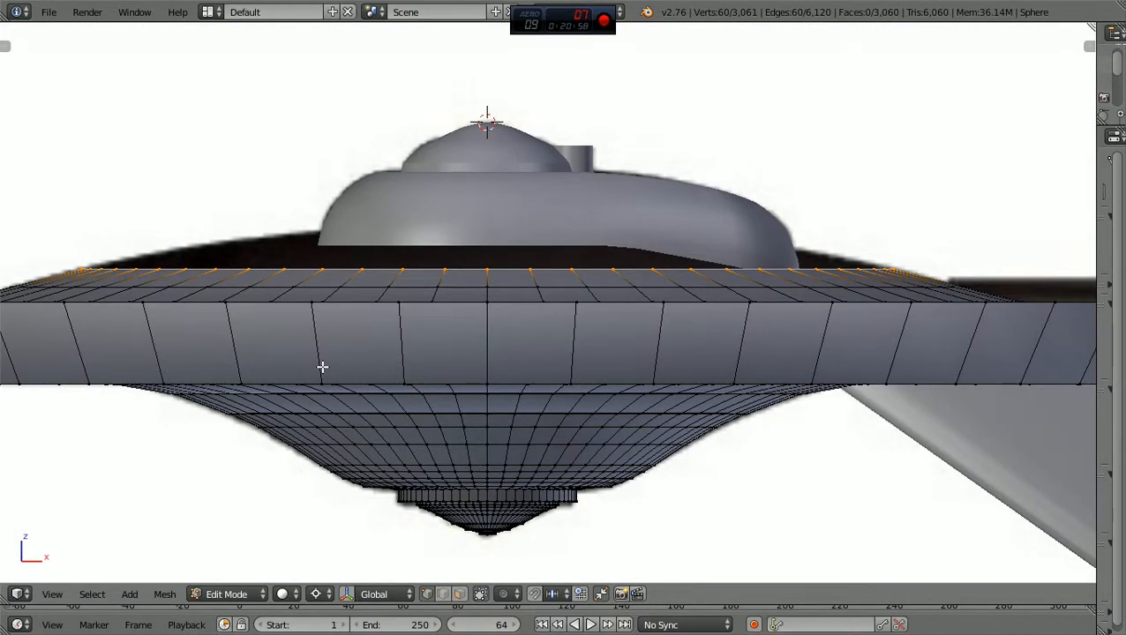
In wireframe, extrude the saucer's top ring inward at about 0.87 scale and lower it about 0.024 along Z to follow the reference curve
key(z)
scroll(323, 367, up, 1)
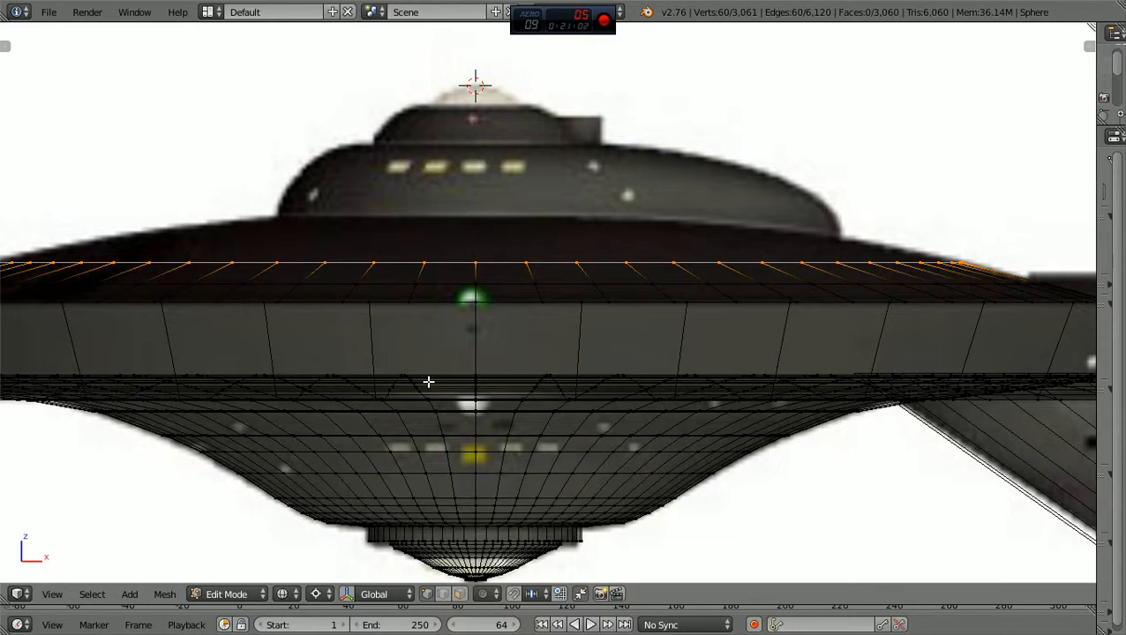
scroll(427, 381, down, 1)
ctrl+scroll(428, 382, down, 5)
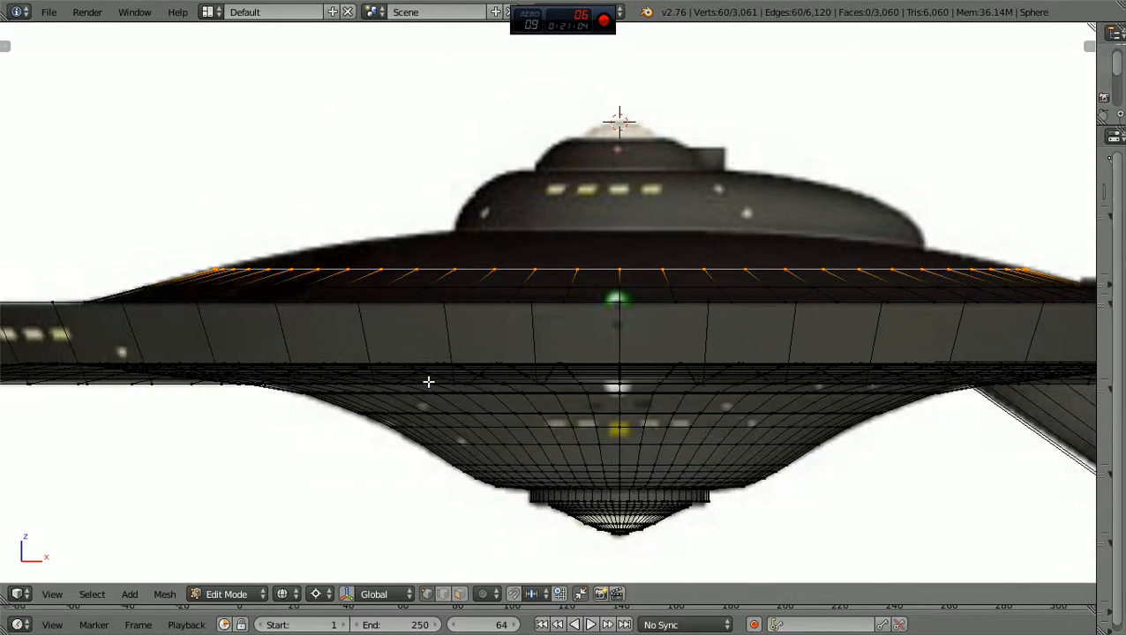
key(e)
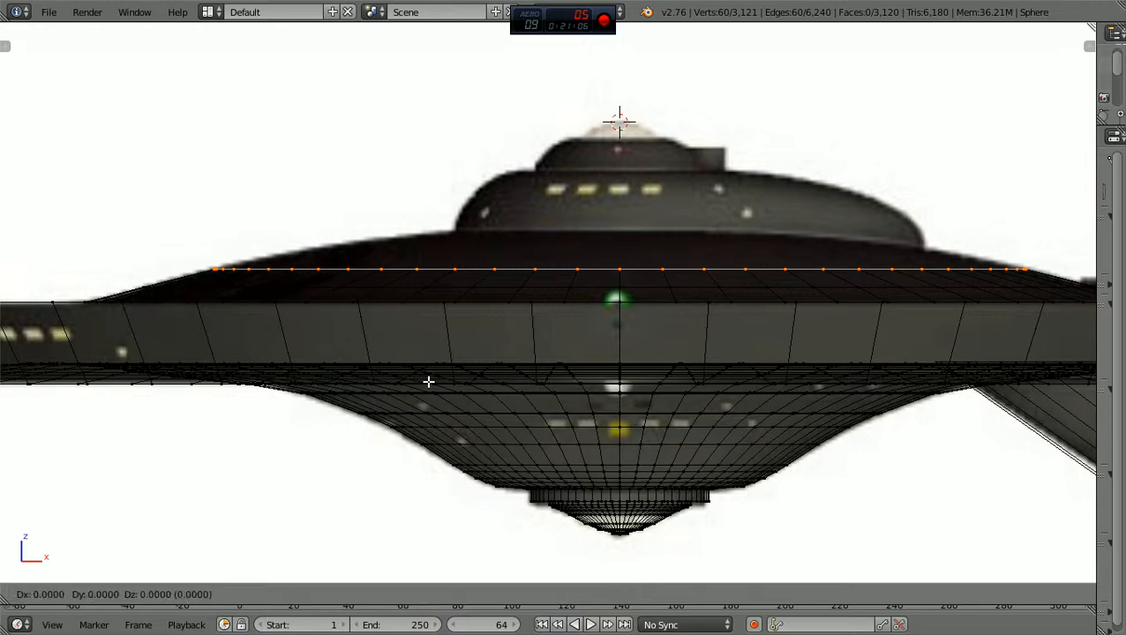
key(s)
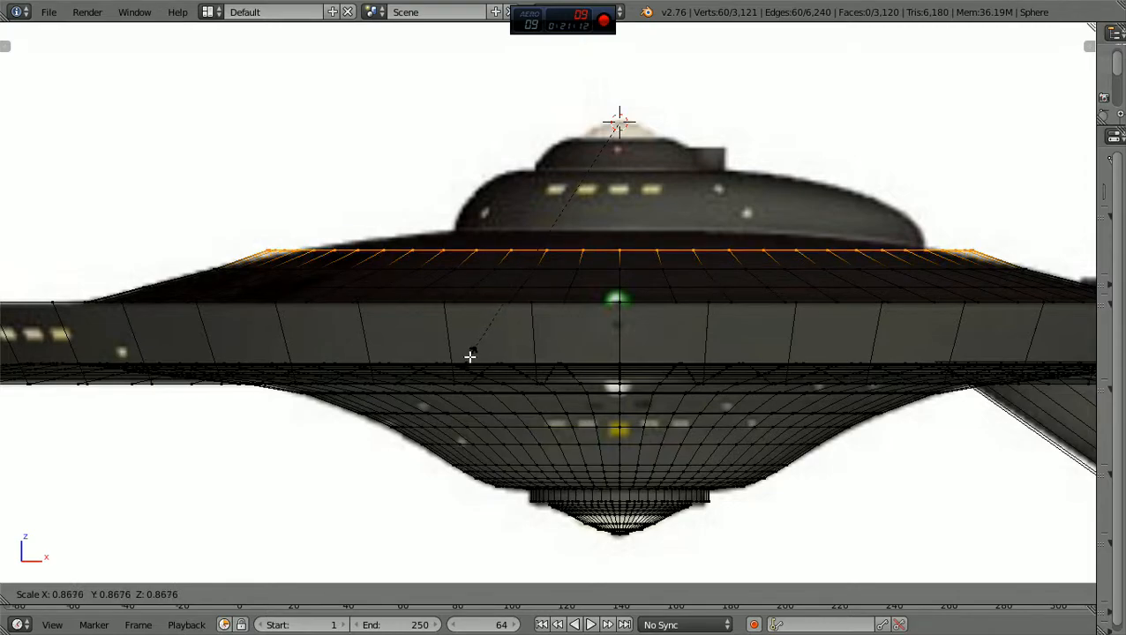
click(469, 356)
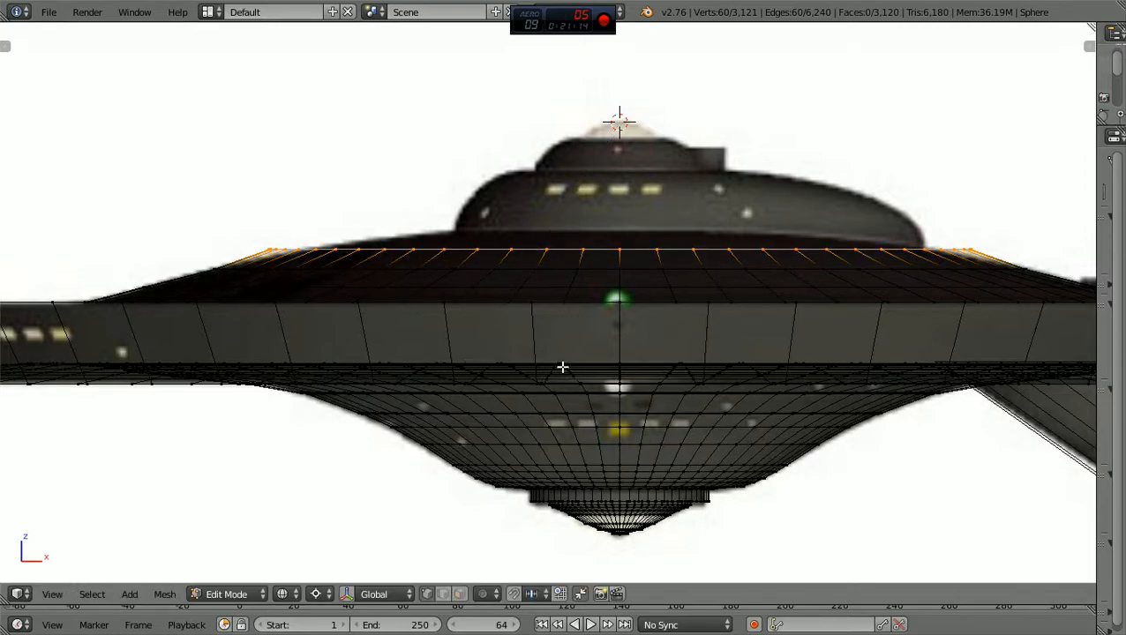
key(g)
key(z)
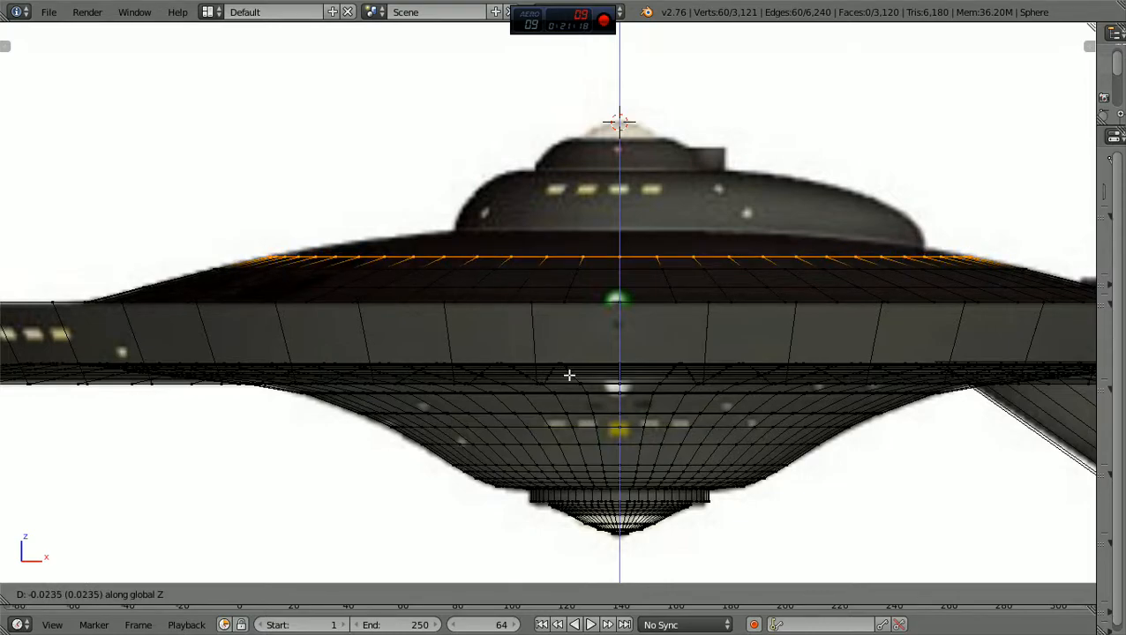
click(569, 374)
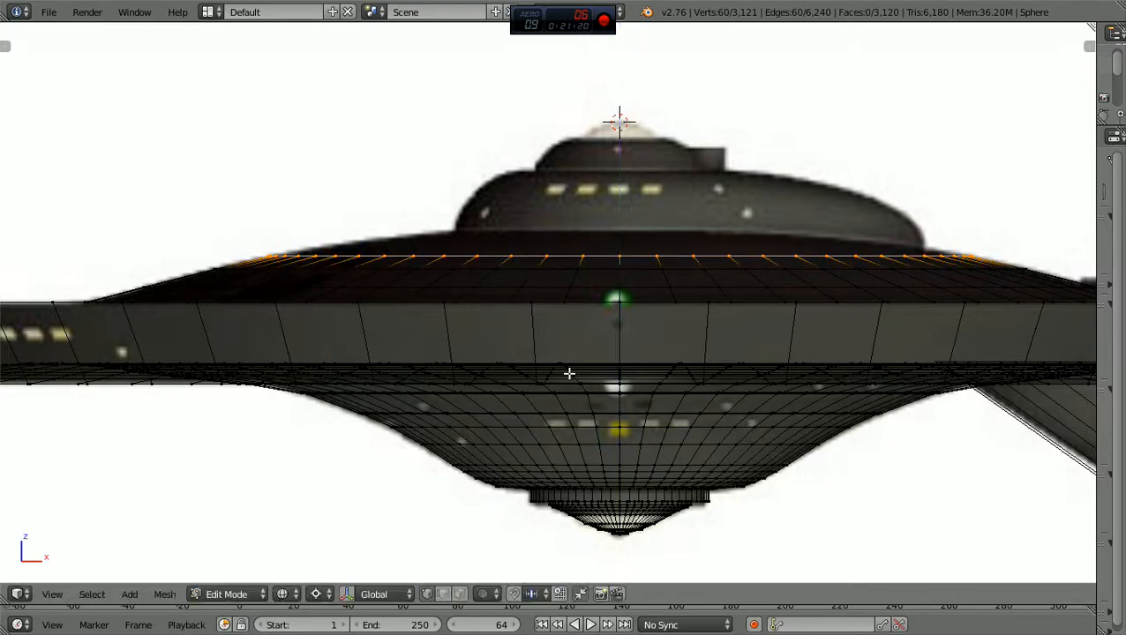
Extrude another ring inward at about 0.82 scale and lower it about 0.039 along Z onto the saucer's reference profile
key(e)
right_click(540, 278)
key(s)
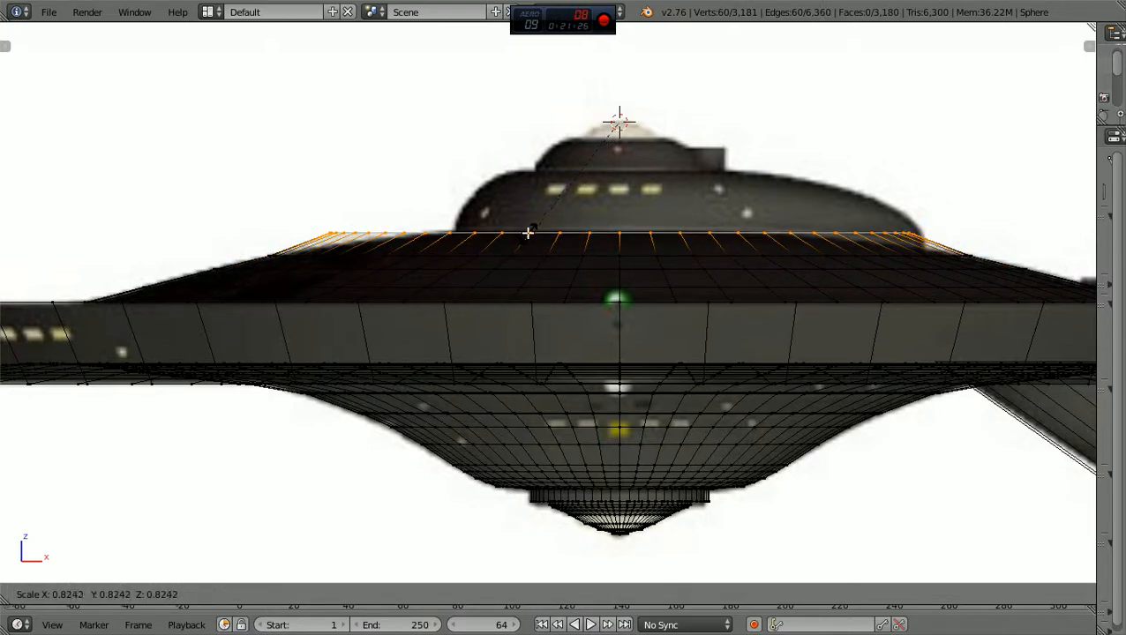
click(527, 233)
key(g)
key(z)
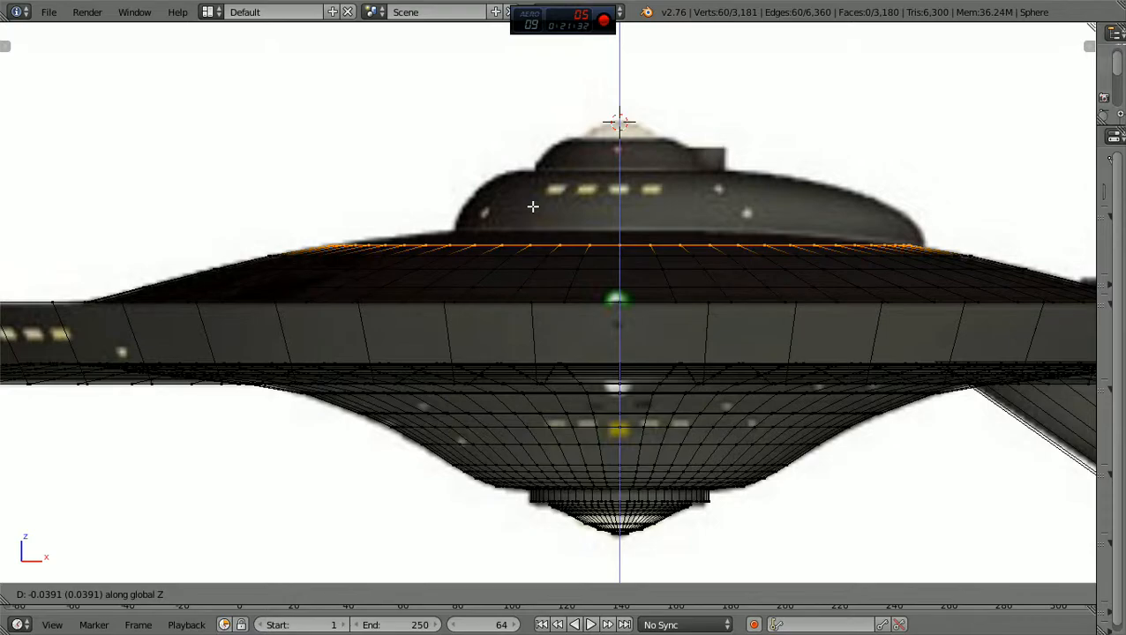
click(533, 206)
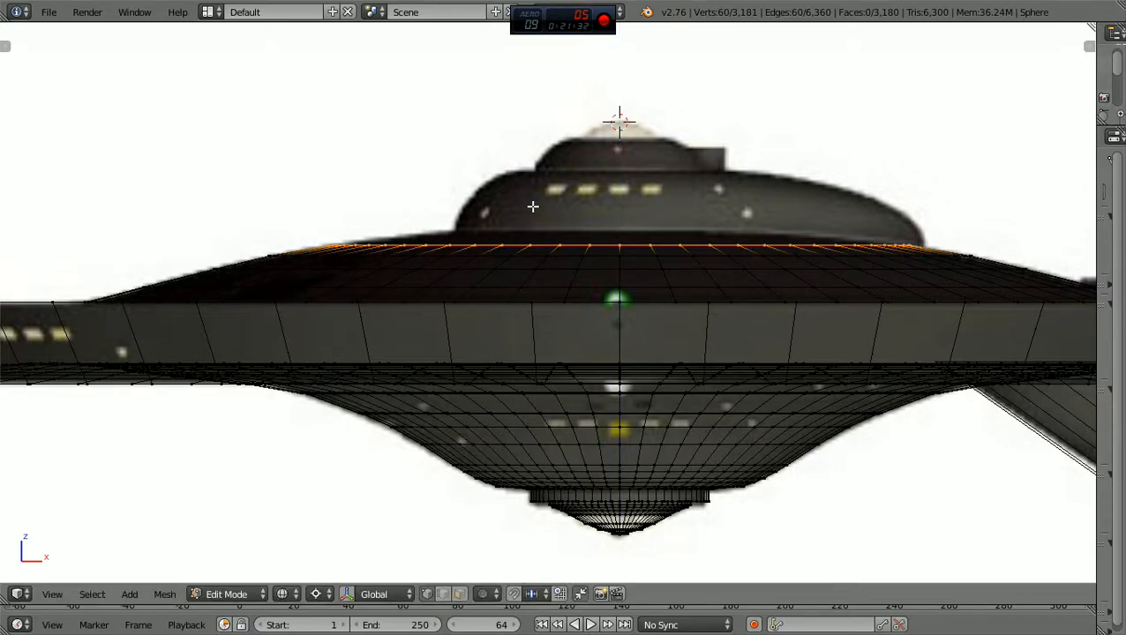
Extrude the innermost ring at about 0.77 scale and lower it about 0.05 along Z to reach the base of the bridge section
key(e)
right_click(547, 303)
key(s)
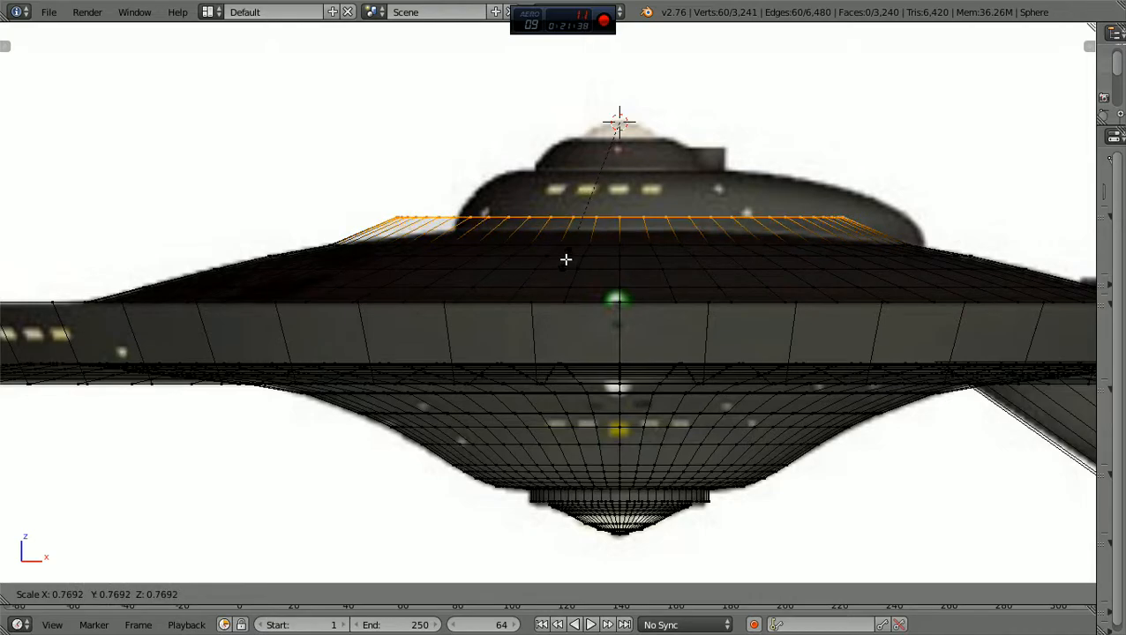
click(566, 259)
key(g)
key(z)
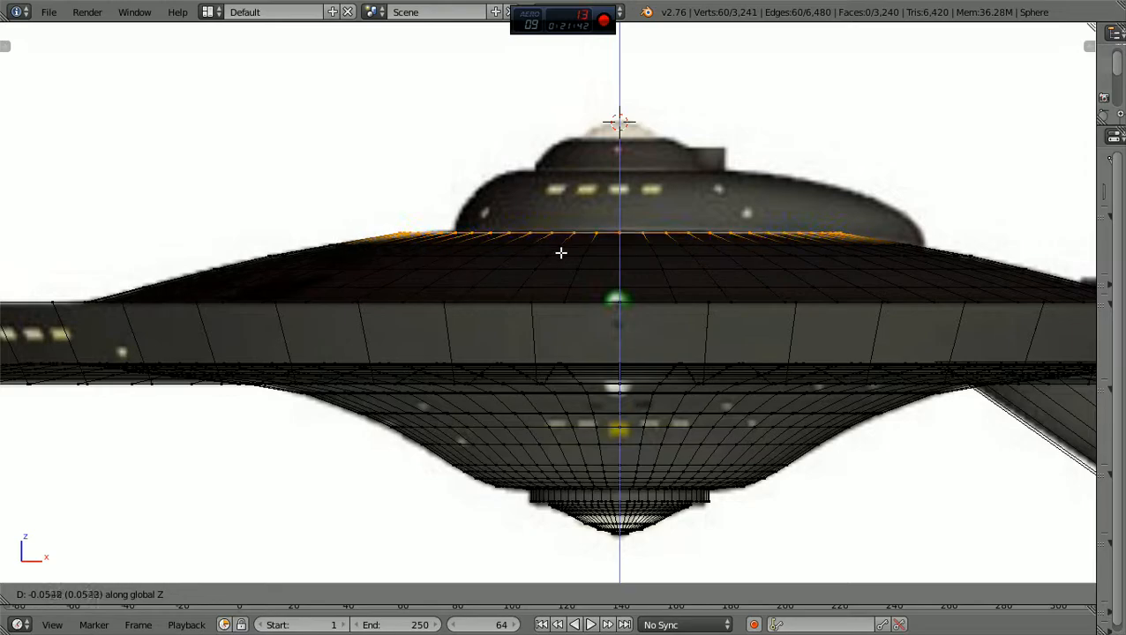
click(561, 254)
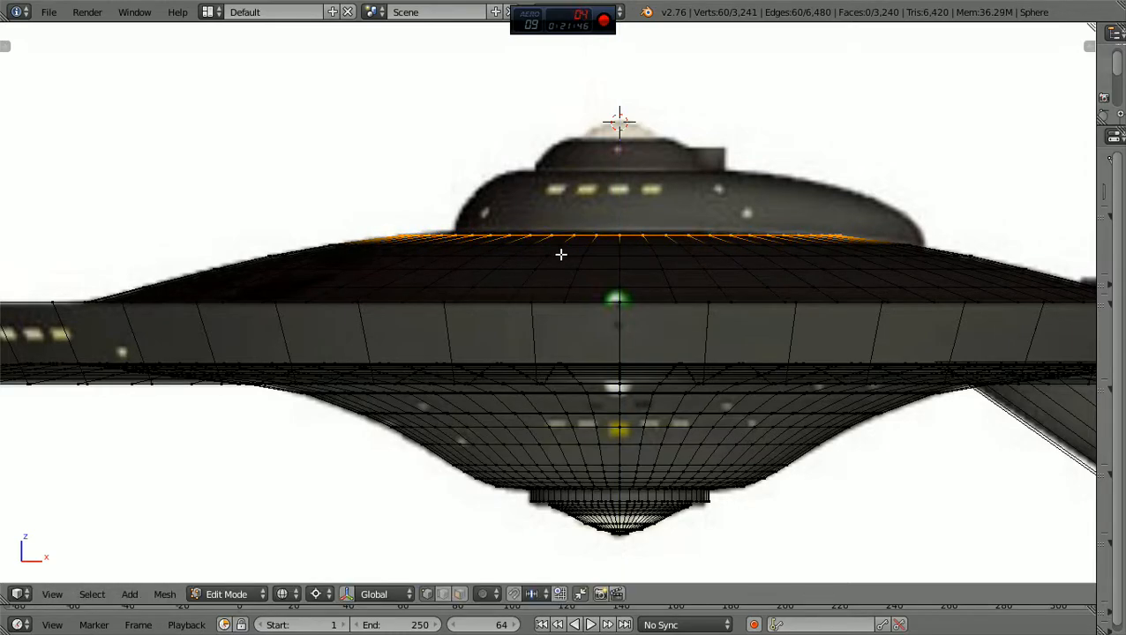
Examine in solid shading how the saucer's top surface meets the bridge section, from above and from the front
key(alt+z)
mouse_move(562, 251)
middle_down()
mouse_move(555, 291)
mouse_move(534, 314)
mouse_move(470, 344)
mouse_move(377, 319)
mouse_move(292, 276)
mouse_move(440, 266)
mouse_move(648, 291)
mouse_move(756, 278)
mouse_move(746, 258)
mouse_move(569, 314)
mouse_move(635, 300)
middle_up()
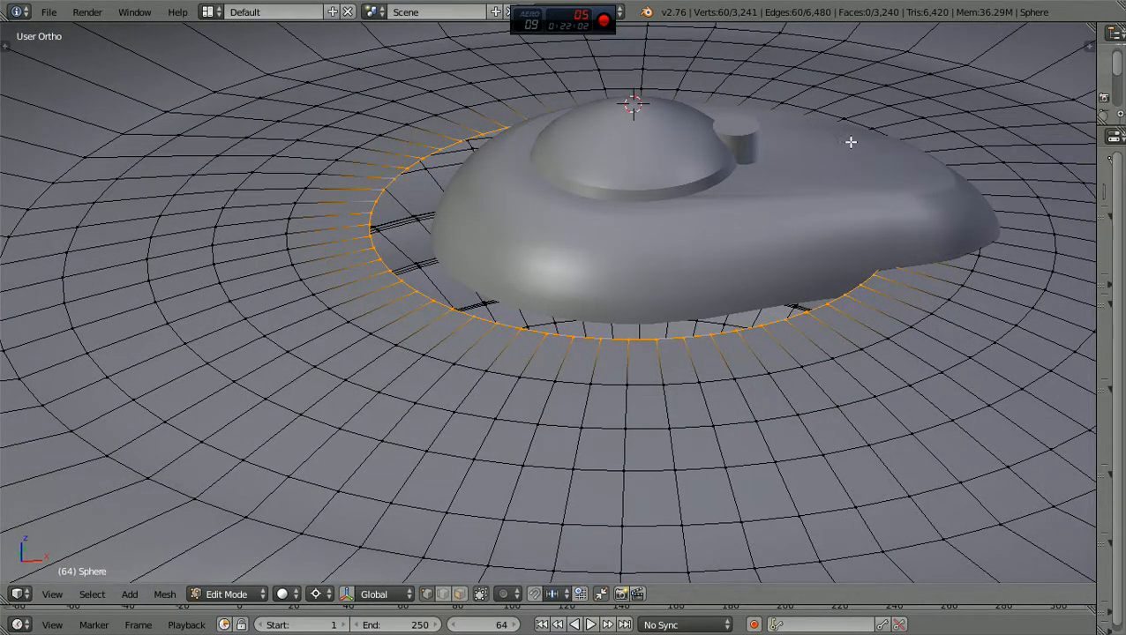
middle_drag(754, 206, 771, 231)
key(KP_1)
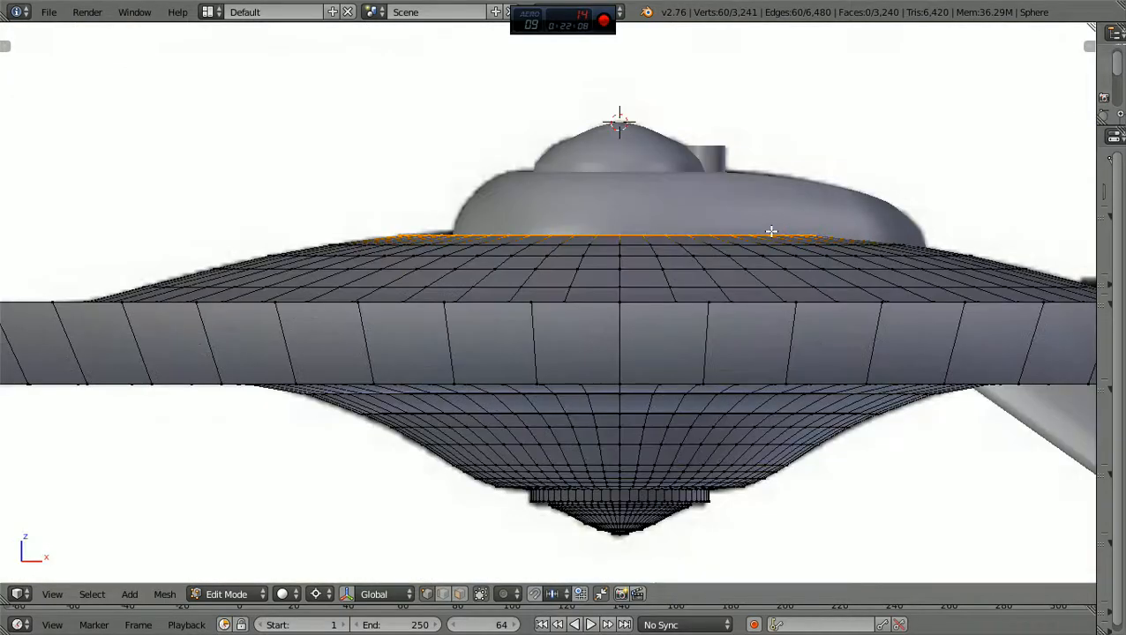
scroll(770, 231, up, 4)
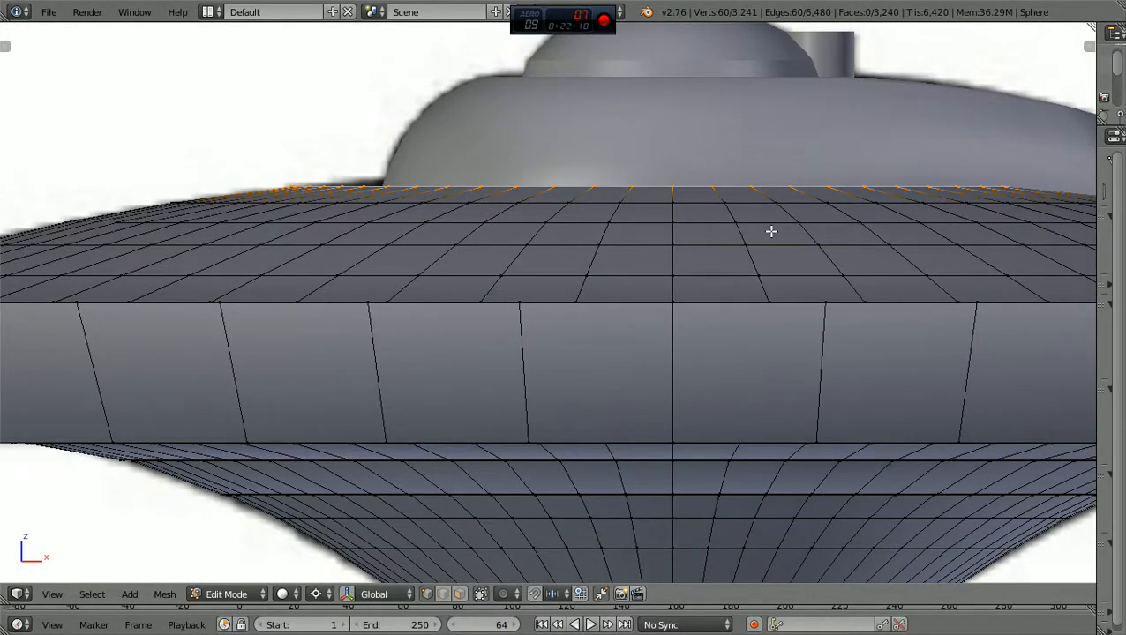
scroll(771, 231, down, 3)
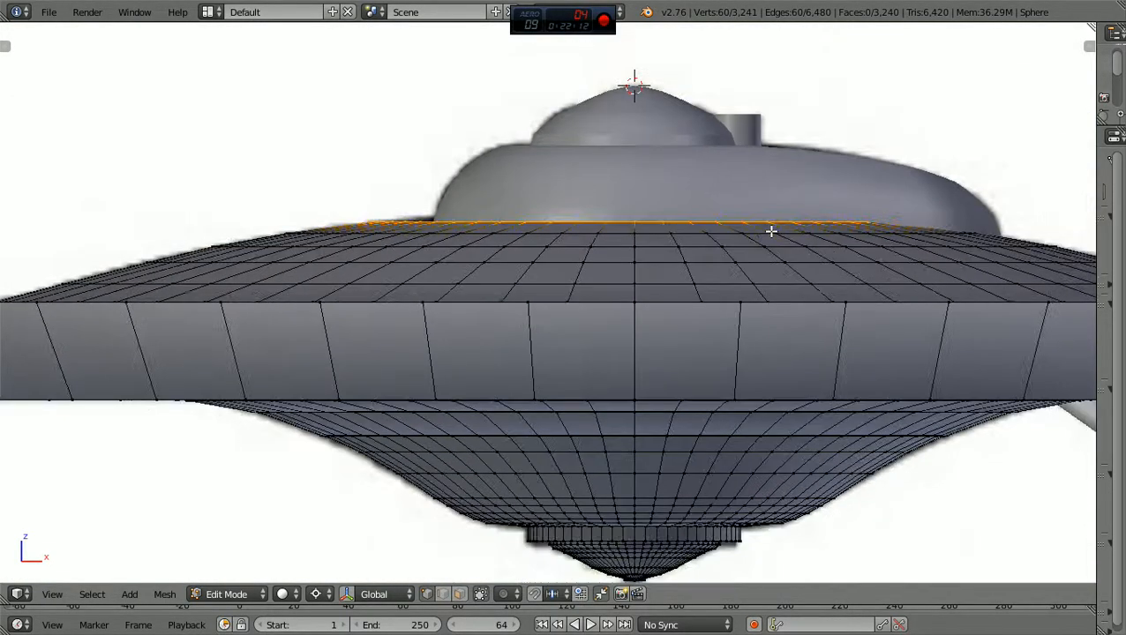
In wireframe, extrude the saucer's innermost ring inward at about 0.4 scale and lower it about 0.18 along Z beneath the bridge section
shift+scroll(771, 231, up, 5)
ctrl+scroll(771, 231, up, 3)
ctrl+scroll(771, 231, up, 4)
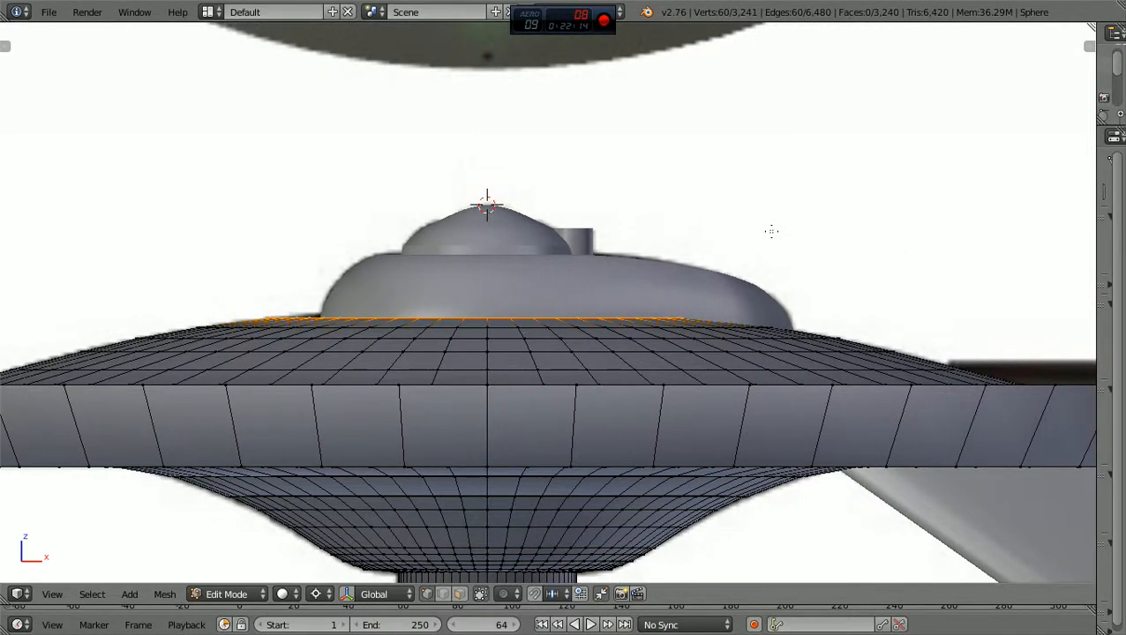
scroll(771, 231, up, 1)
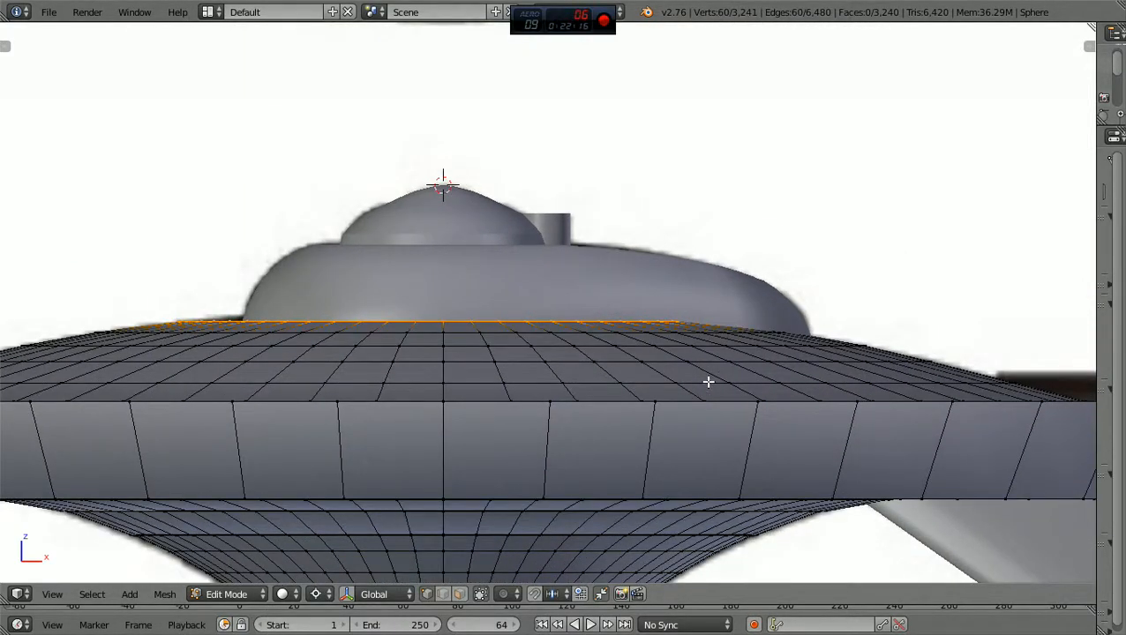
key(alt+z)
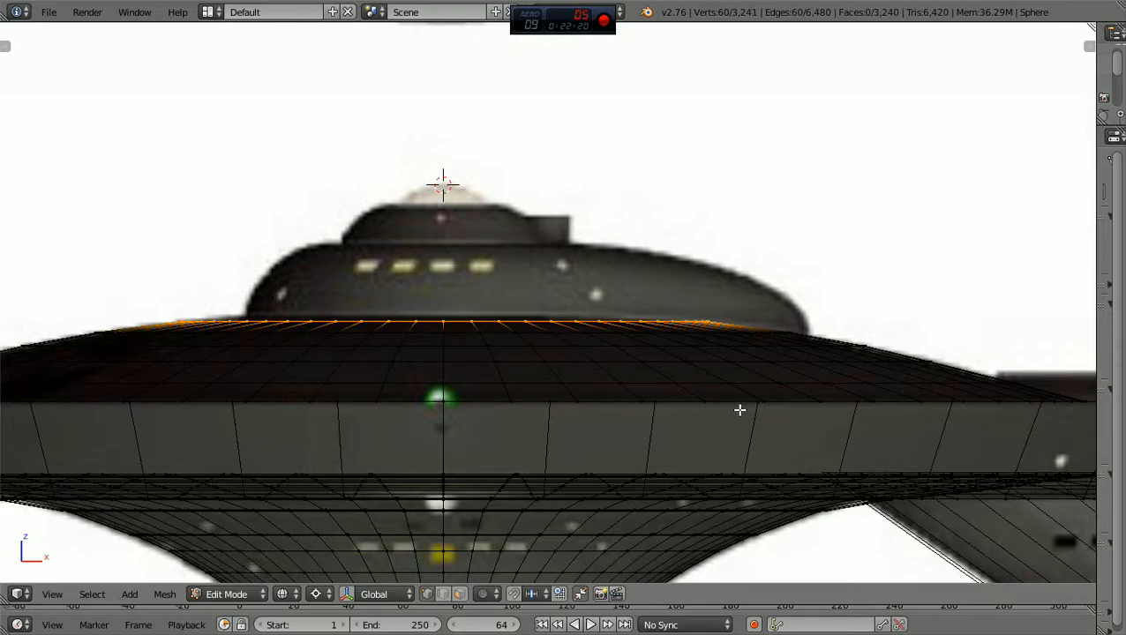
key(e)
key(s)
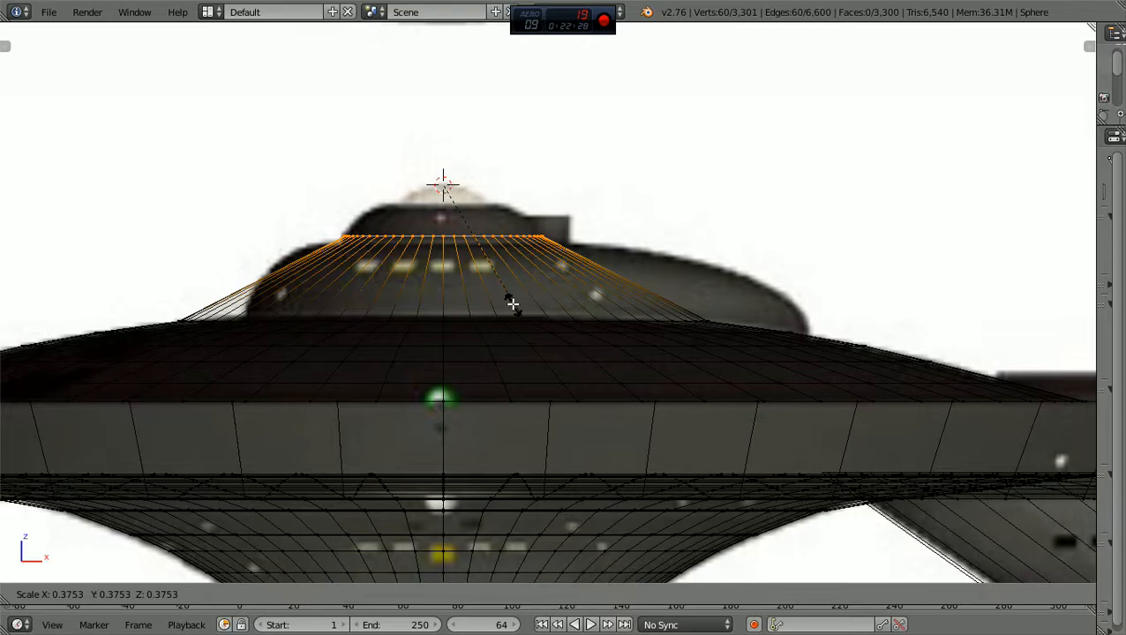
click(520, 311)
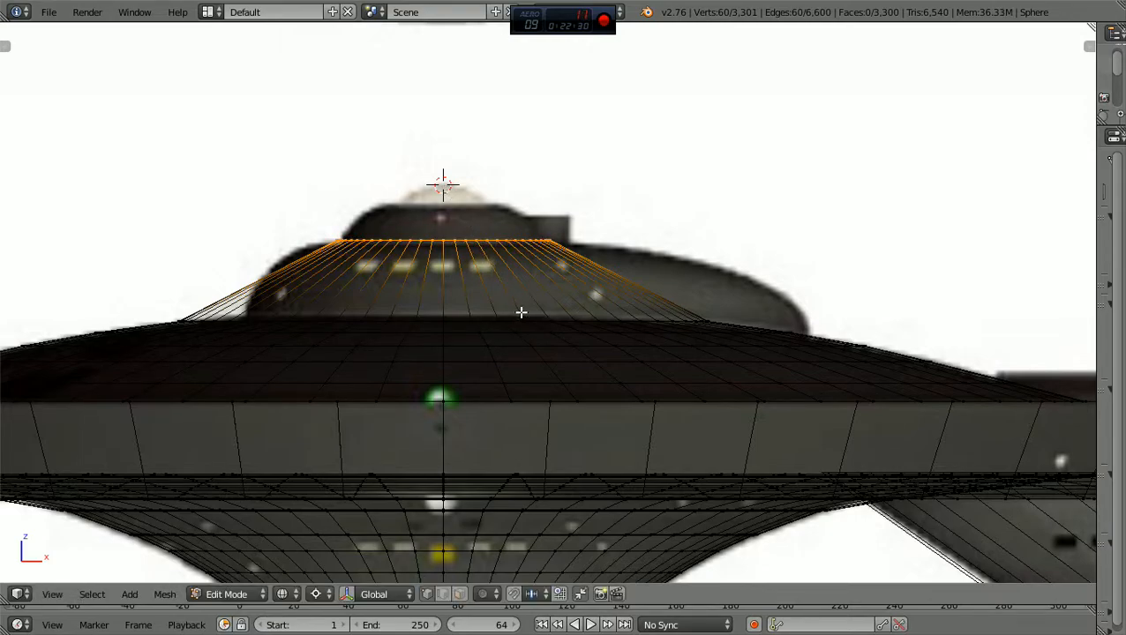
key(g)
key(z)
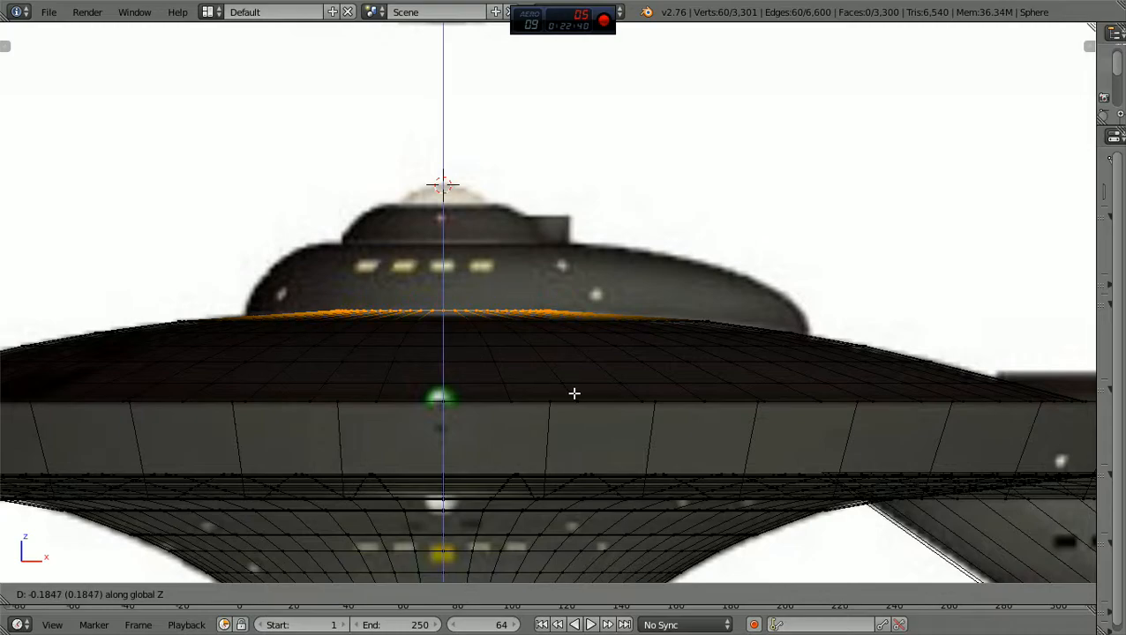
click(574, 391)
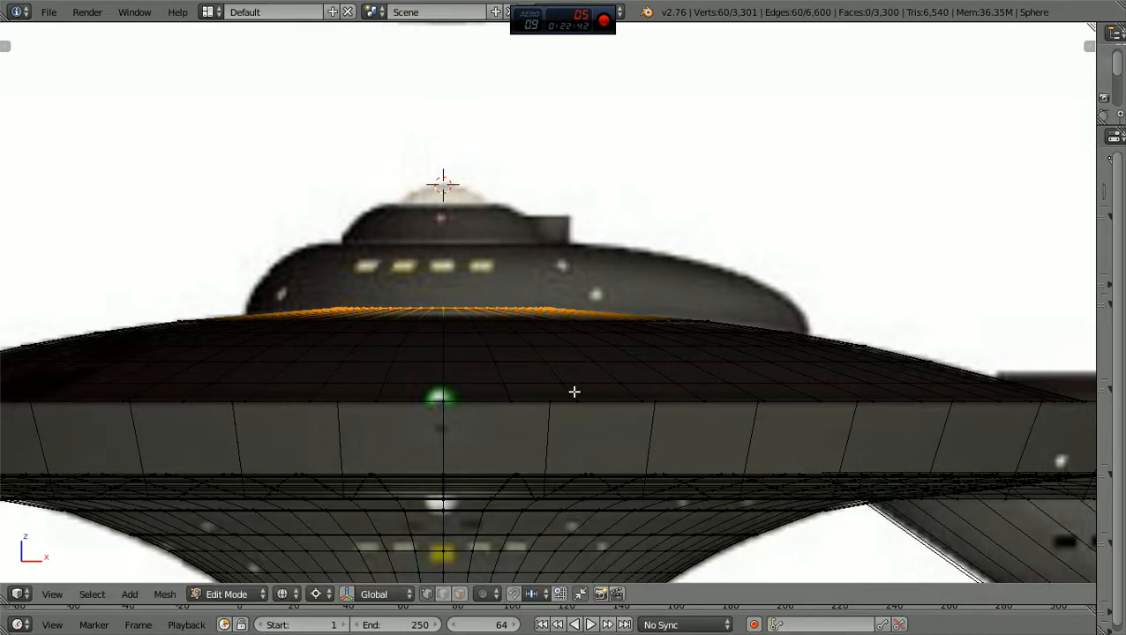
Return to solid shading, deselect the saucer's mesh and switch to Object Mode
key(alt+z)
mouse_move(574, 392)
middle_down()
mouse_move(575, 437)
mouse_move(666, 489)
mouse_move(837, 457)
mouse_move(565, 447)
middle_up()
key(a)
scroll(595, 444, down, 1)
scroll(565, 447, down, 4)
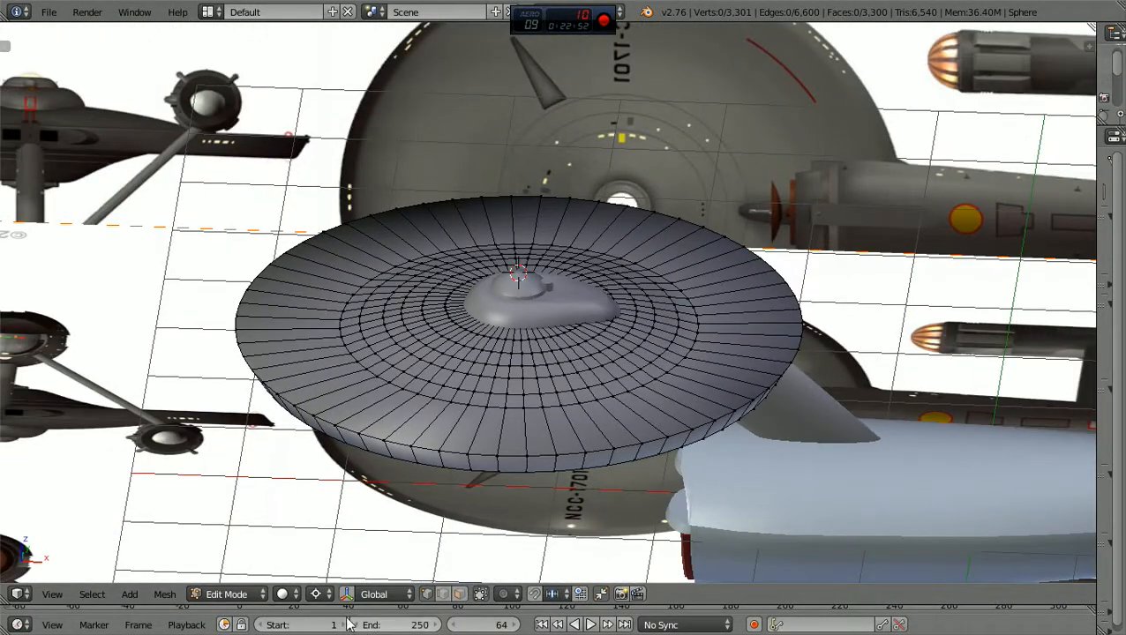
click(263, 594)
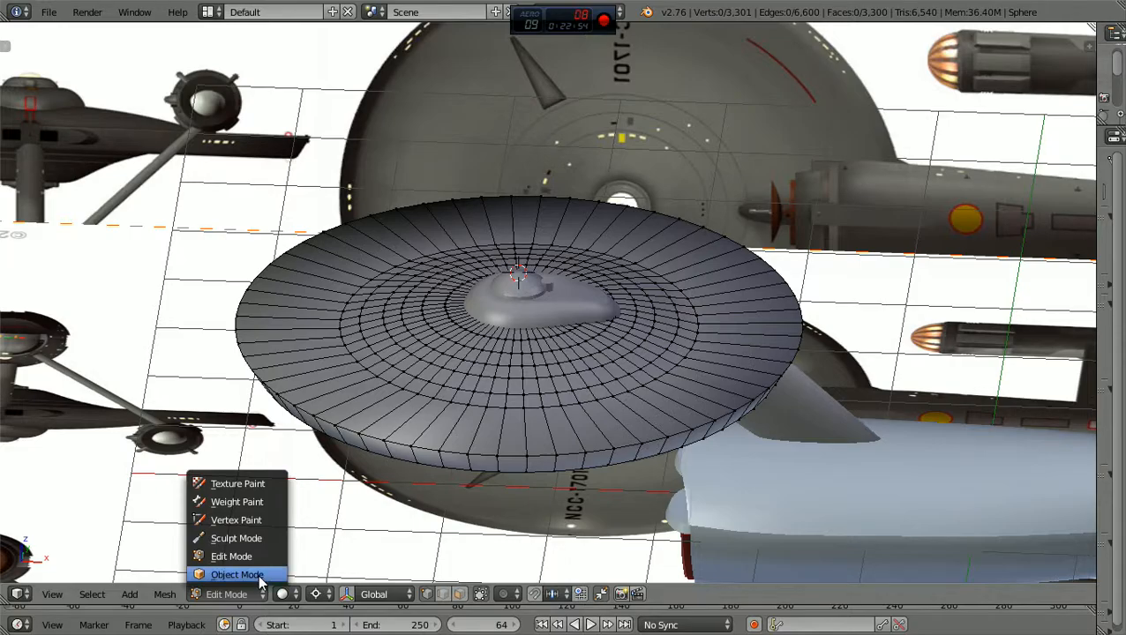
click(261, 582)
Examine how the bridge section meets the saucer's top surface from behind, above and the side
middle_drag(546, 474, 450, 477)
scroll(780, 468, up, 2)
scroll(450, 477, up, 6)
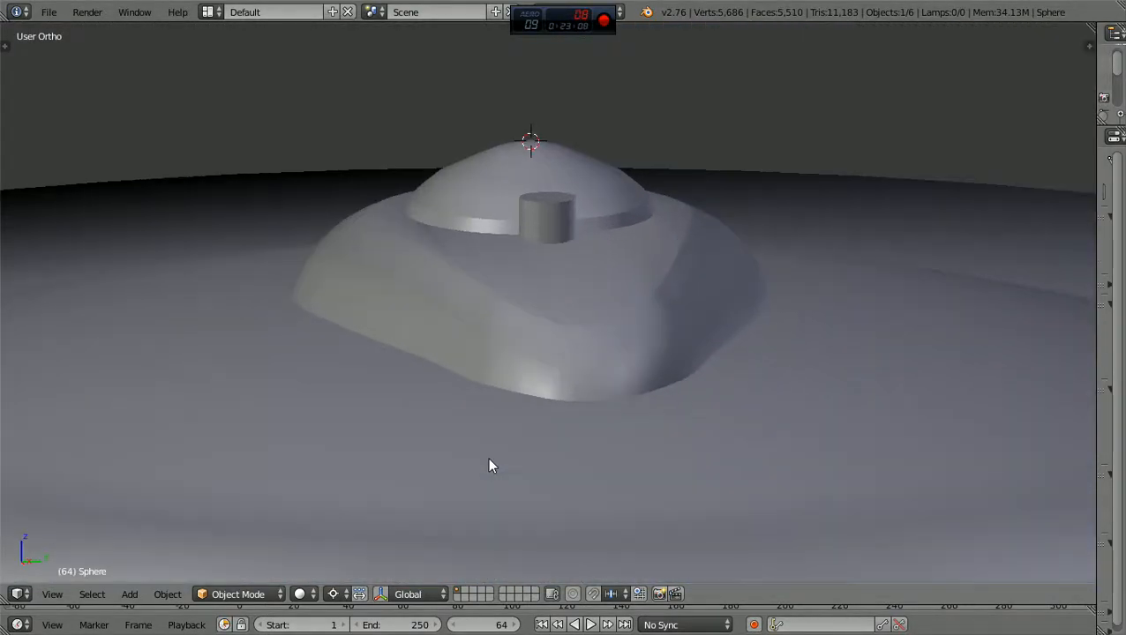
middle_drag(491, 466, 470, 389)
scroll(470, 390, up, 2)
middle_drag(540, 342, 681, 272)
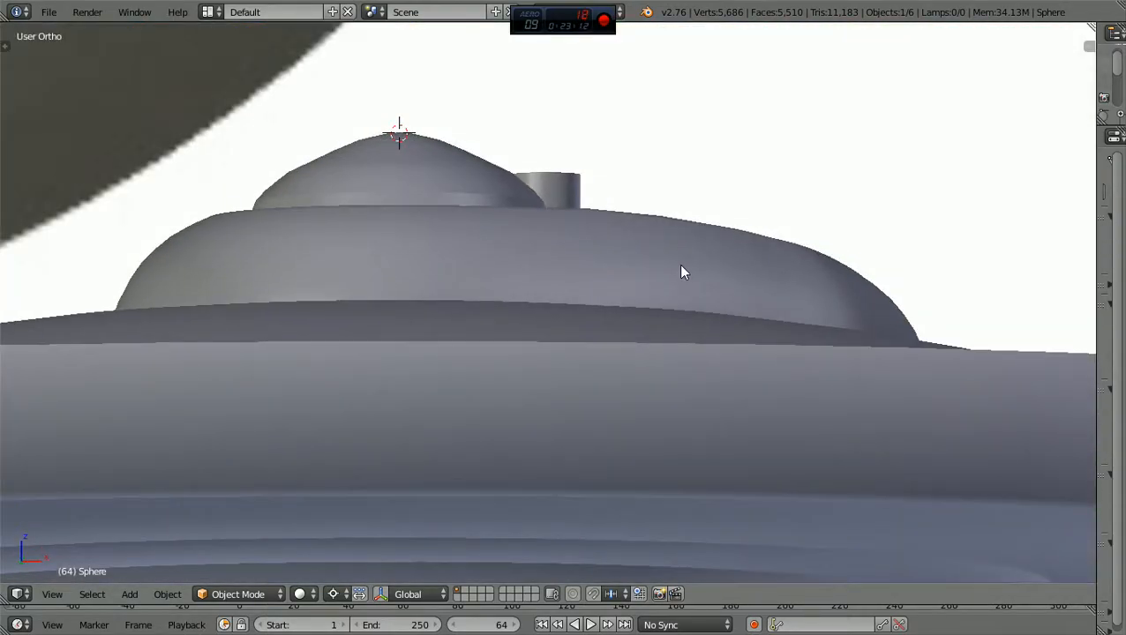
scroll(681, 271, down, 5)
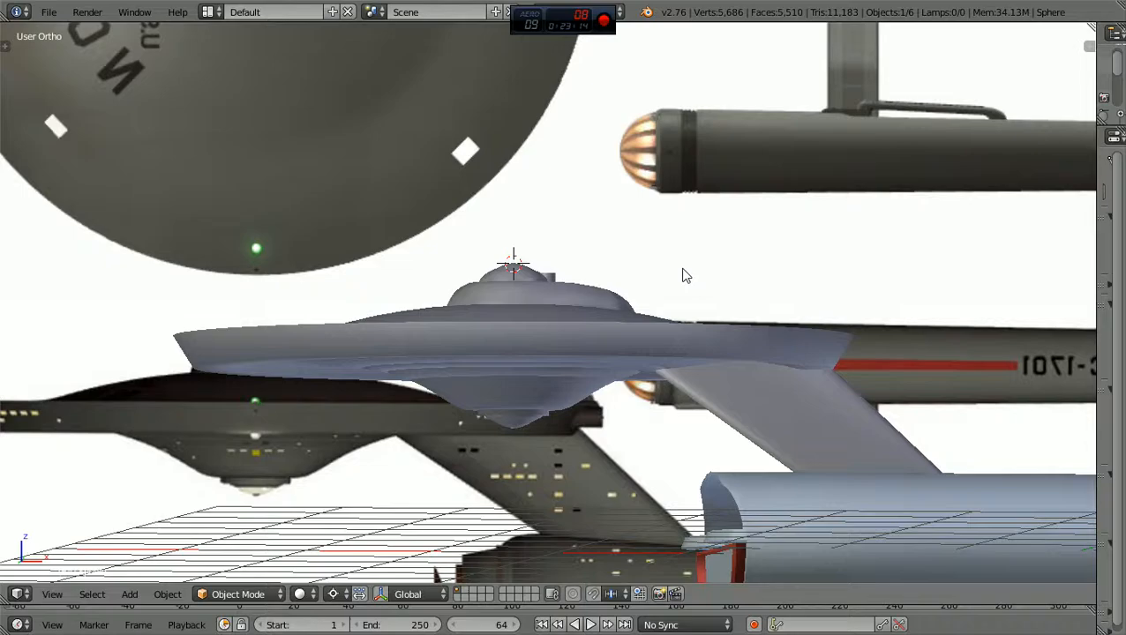
Compare the saucer, neck and secondary hull with the reference drawings in the front view, including the engine nacelles still unmodelled
key(KP_1)
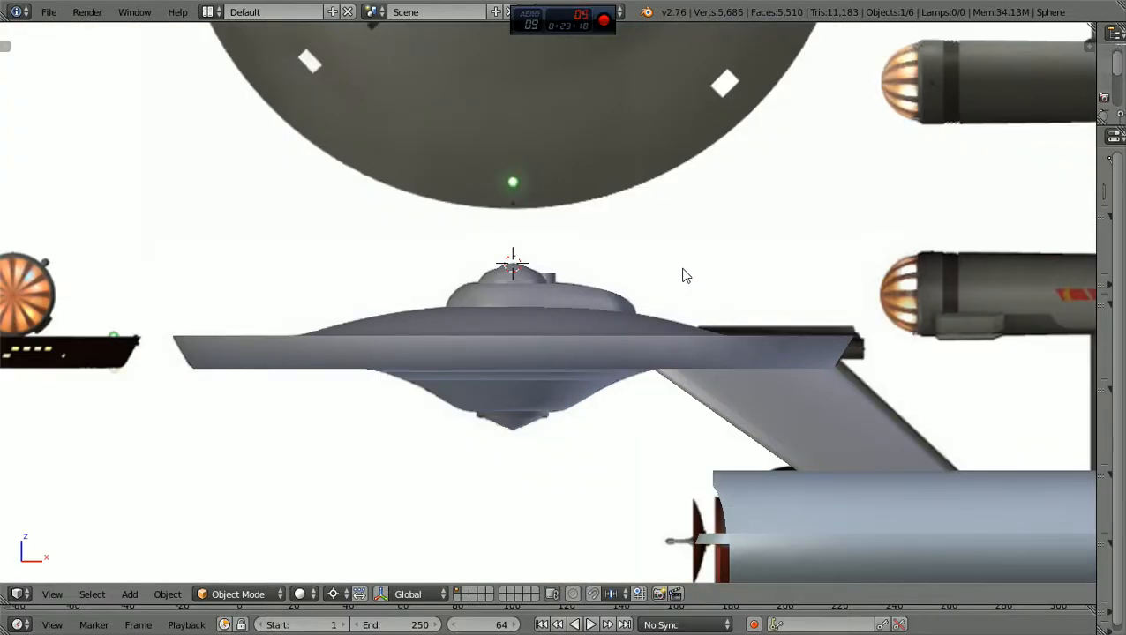
ctrl+scroll(682, 269, up, 3)
scroll(684, 276, down, 3)
ctrl+scroll(683, 276, up, 3)
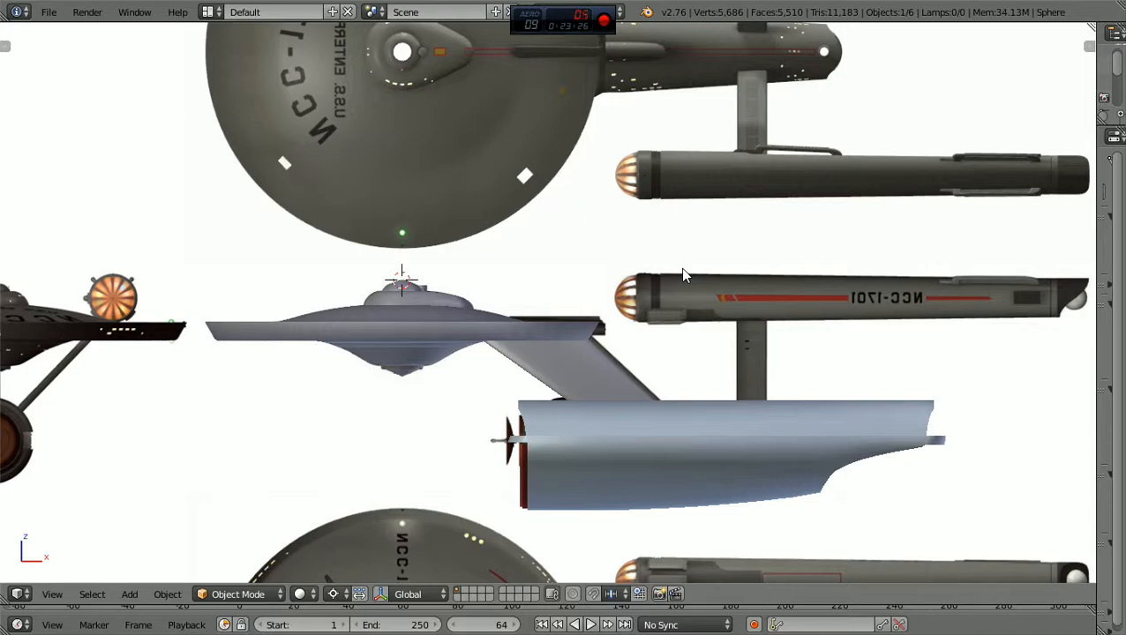
scroll(663, 262, down, 2)
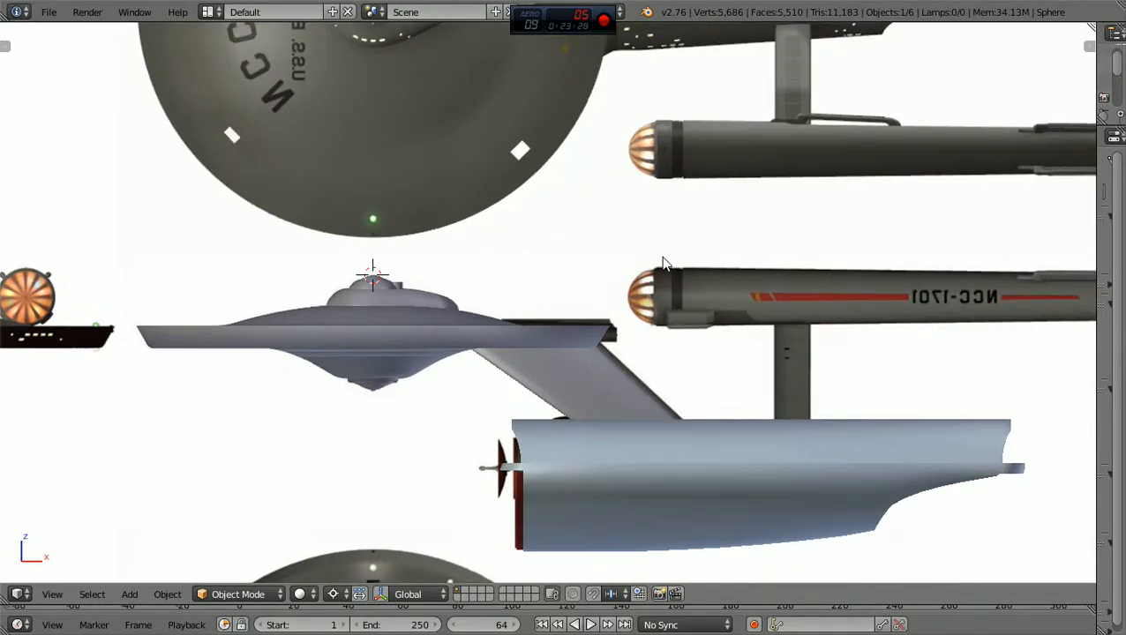
ctrl+scroll(663, 263, up, 3)
scroll(666, 263, up, 2)
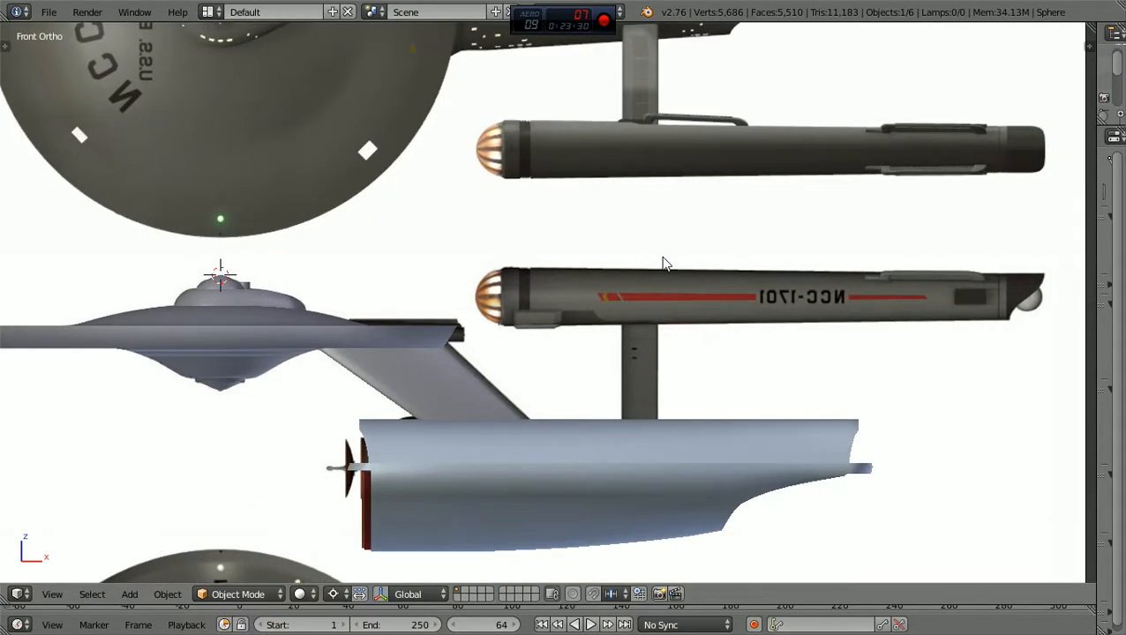
scroll(666, 263, down, 2)
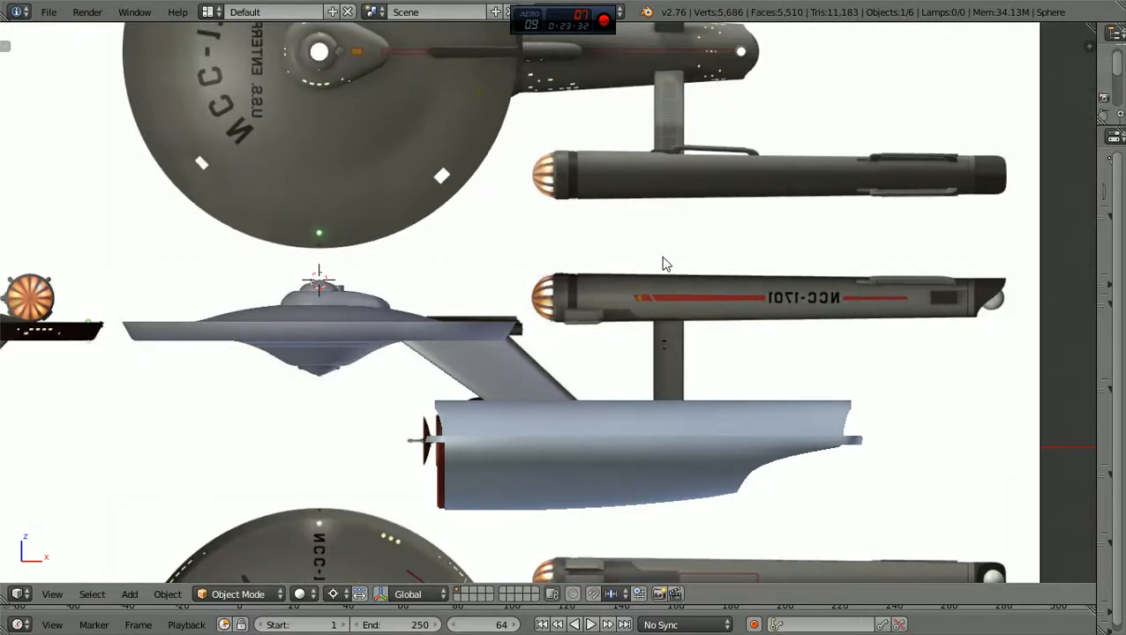
ctrl+scroll(666, 264, down, 4)
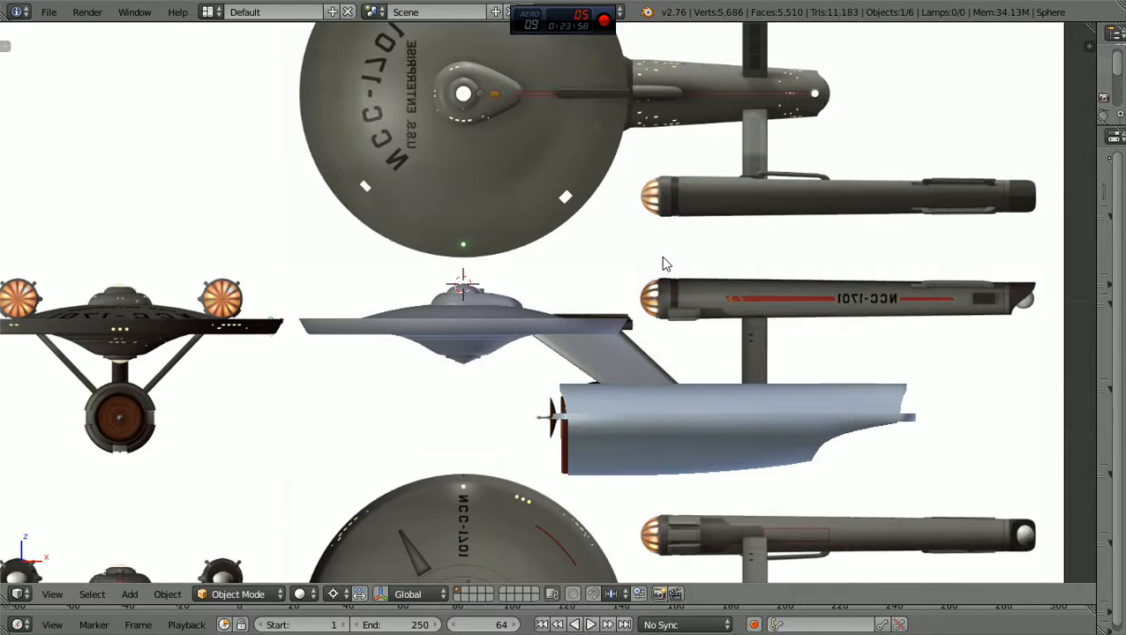
scroll(687, 283, down, 1)
scroll(687, 283, up, 3)
scroll(689, 286, down, 2)
scroll(689, 290, up, 1)
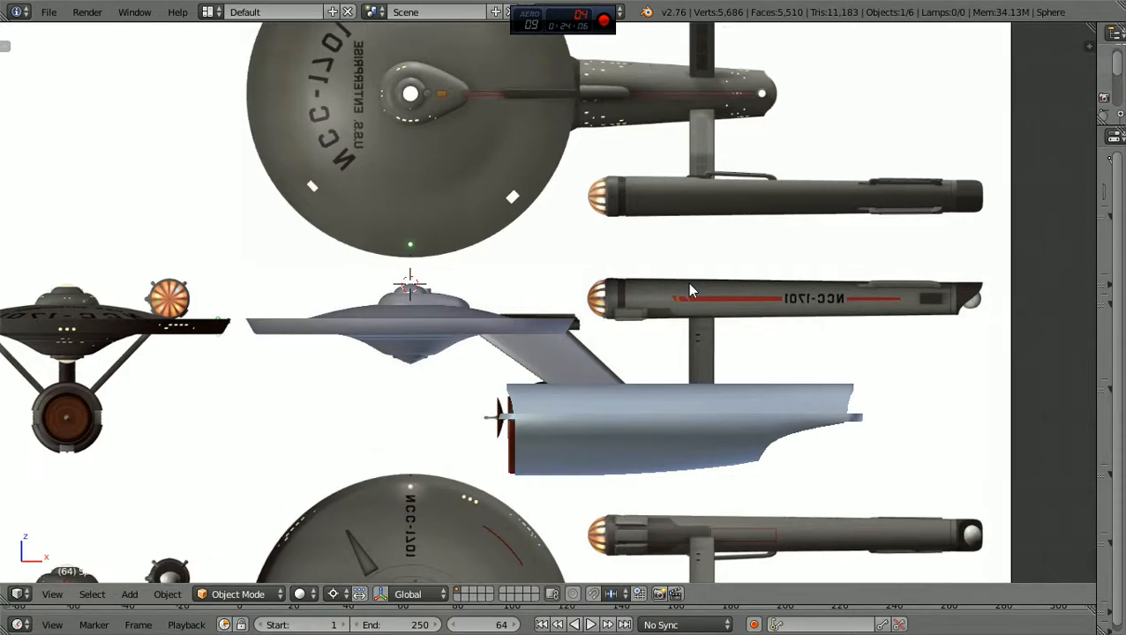
scroll(690, 290, up, 2)
scroll(689, 287, down, 2)
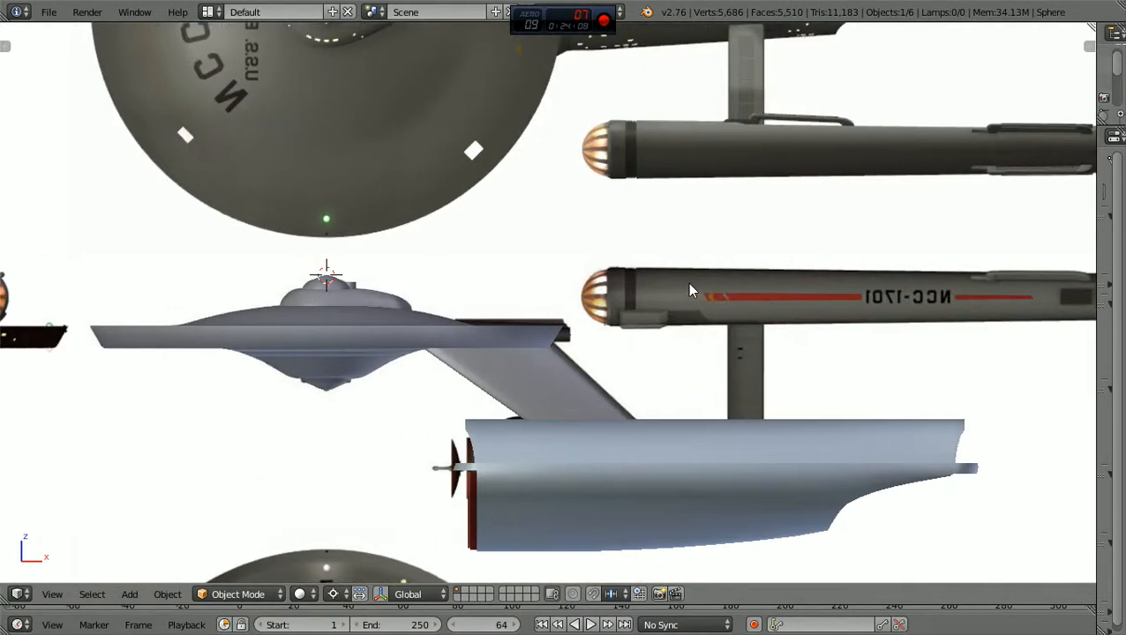
Examine the whole ship from oblique angles above and in front of the secondary hull
middle_drag(689, 290, 712, 334)
scroll(799, 337, up, 3)
scroll(798, 337, down, 2)
scroll(713, 334, up, 2)
scroll(713, 334, down, 2)
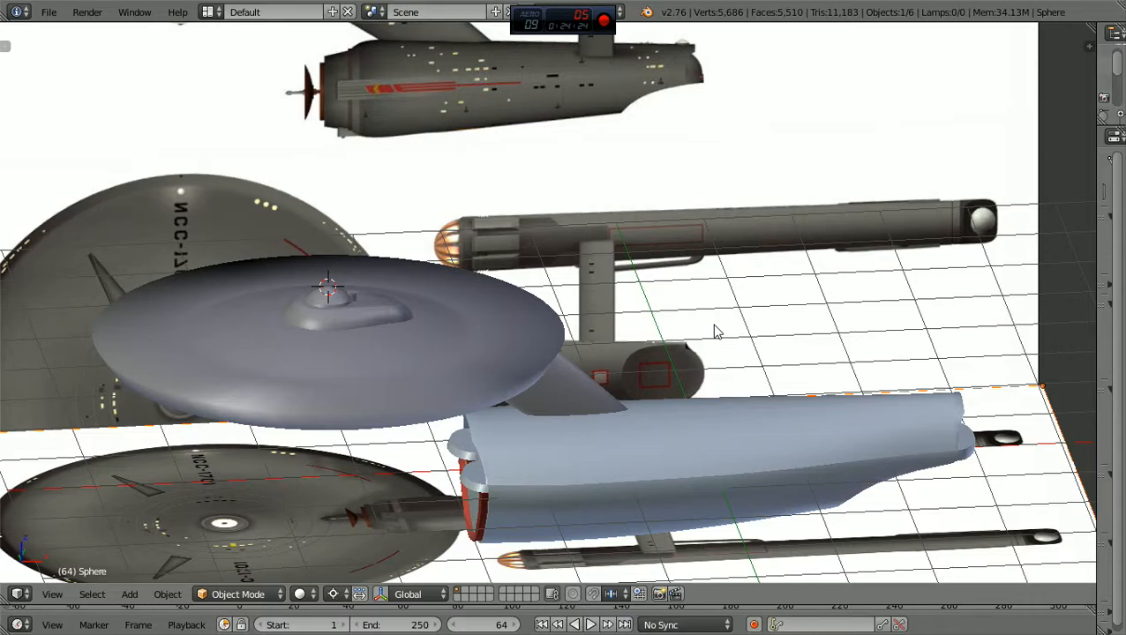
key(KP_3)
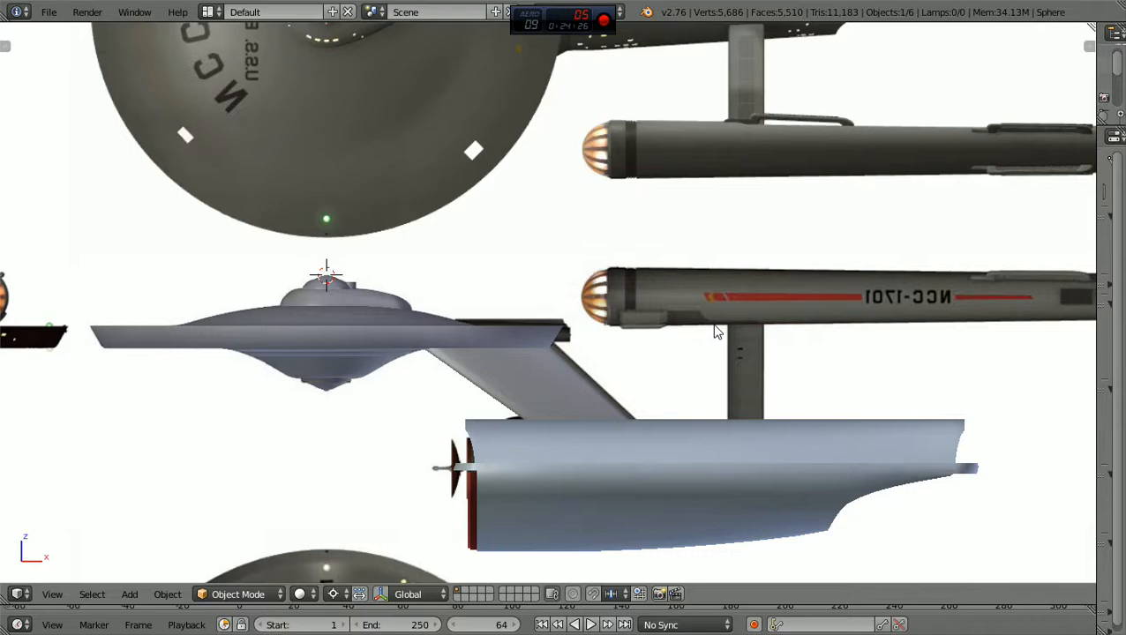
scroll(716, 331, down, 2)
middle_drag(764, 362, 812, 385)
scroll(589, 360, up, 3)
scroll(593, 372, down, 1)
scroll(811, 385, down, 3)
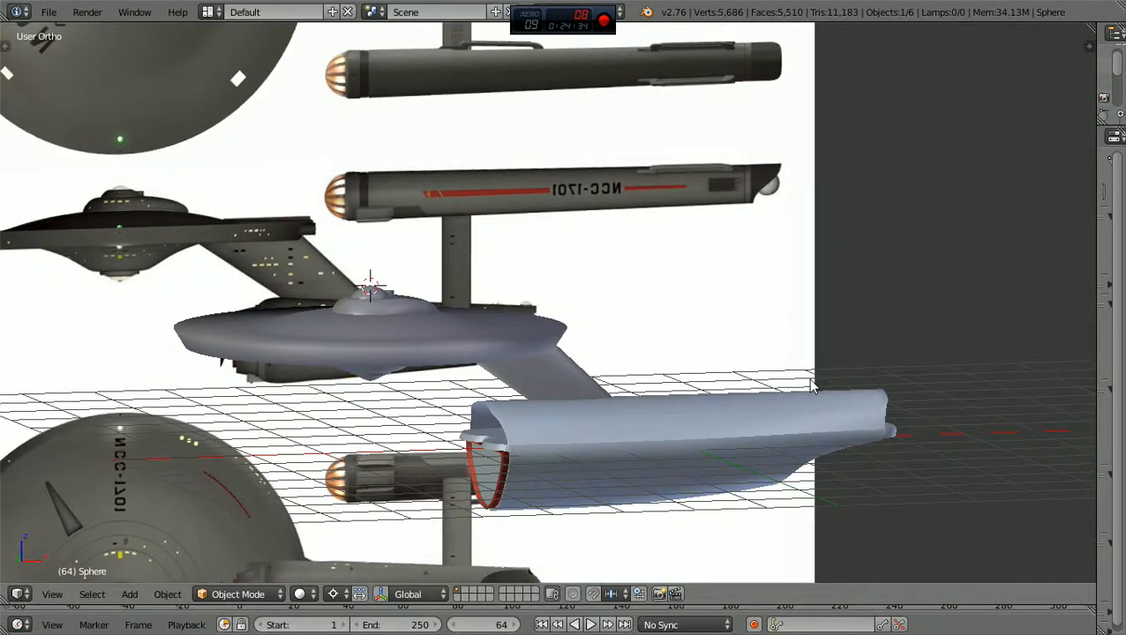
Return to the front view and save the starship model over its existing blend file in D:\Documents\
key(KP_1)
ctrl+scroll(820, 383, down, 6)
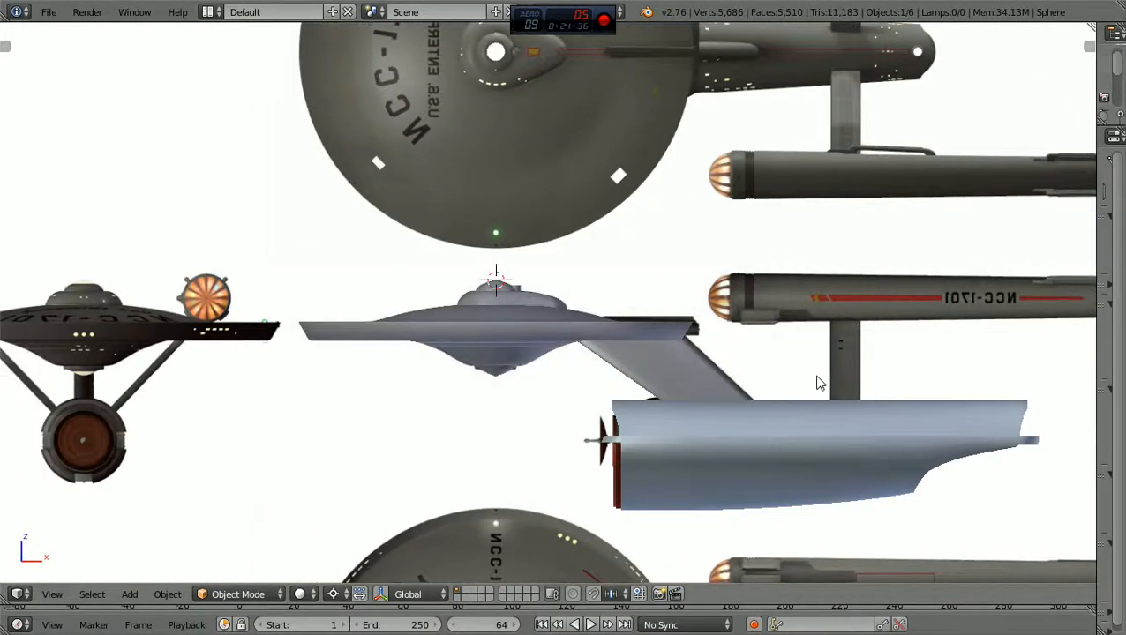
scroll(820, 383, up, 3)
ctrl+scroll(821, 383, up, 3)
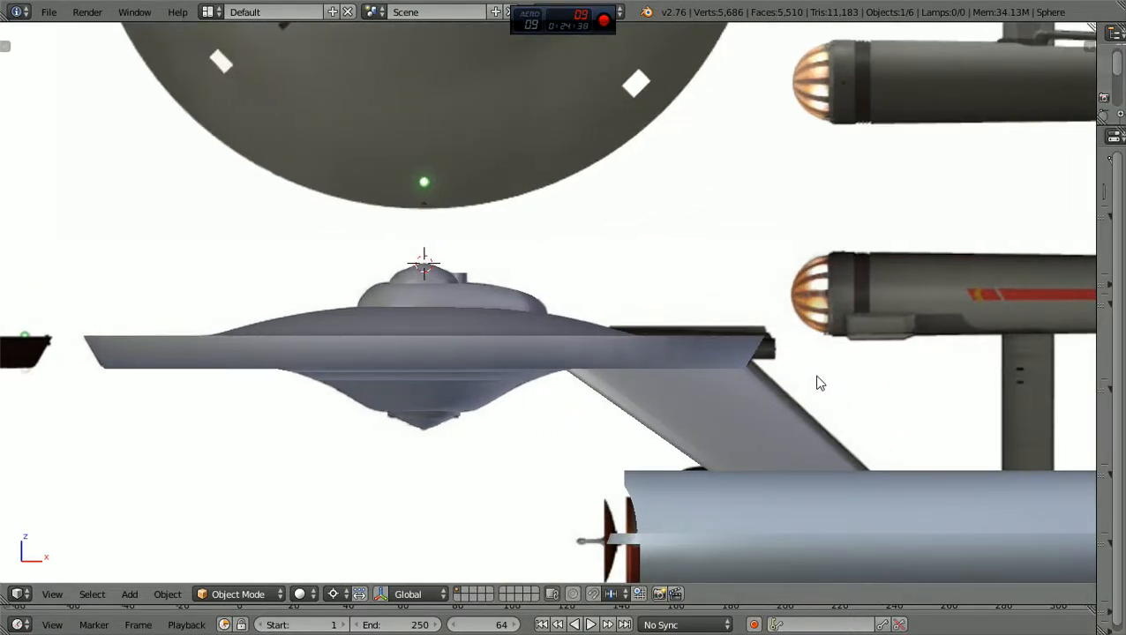
scroll(821, 383, down, 1)
ctrl+scroll(821, 382, up, 3)
click(47, 12)
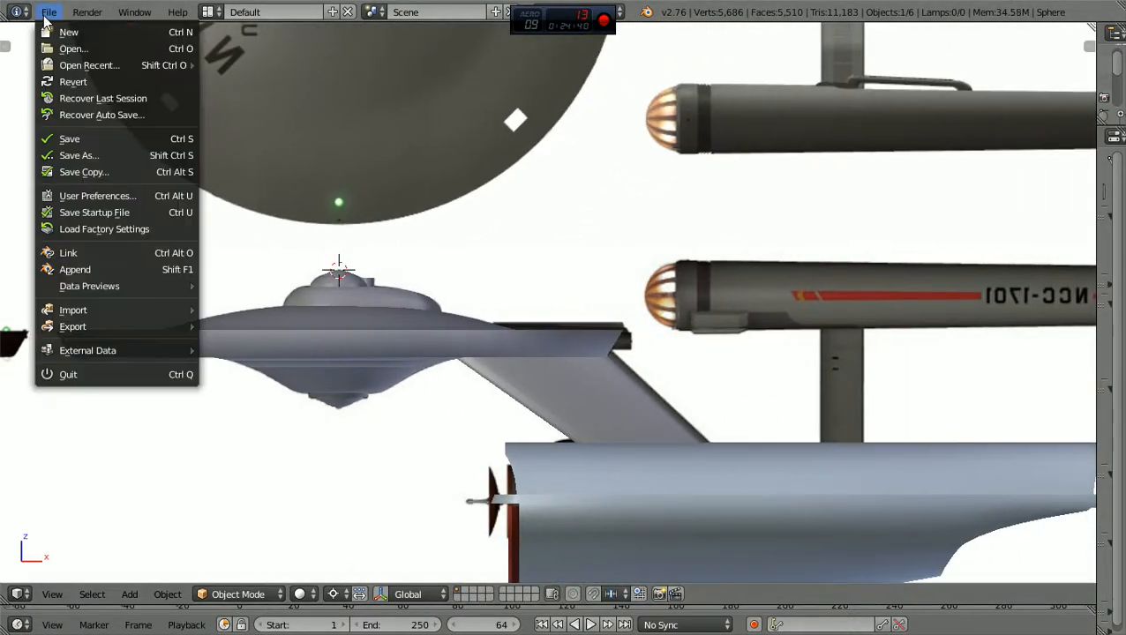
click(105, 153)
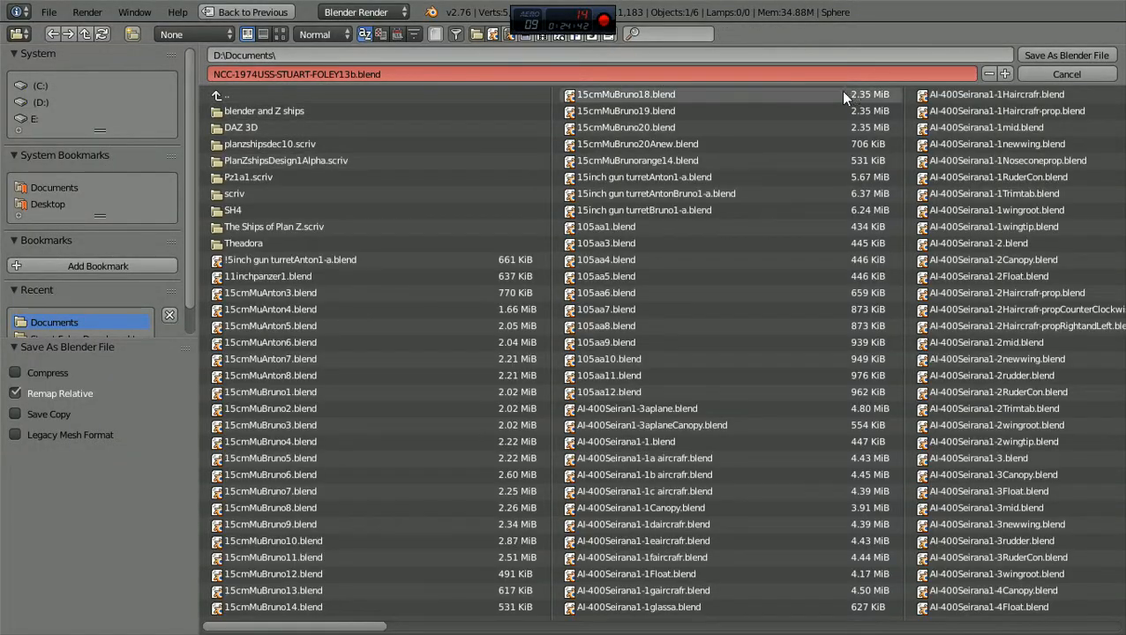
click(1046, 59)
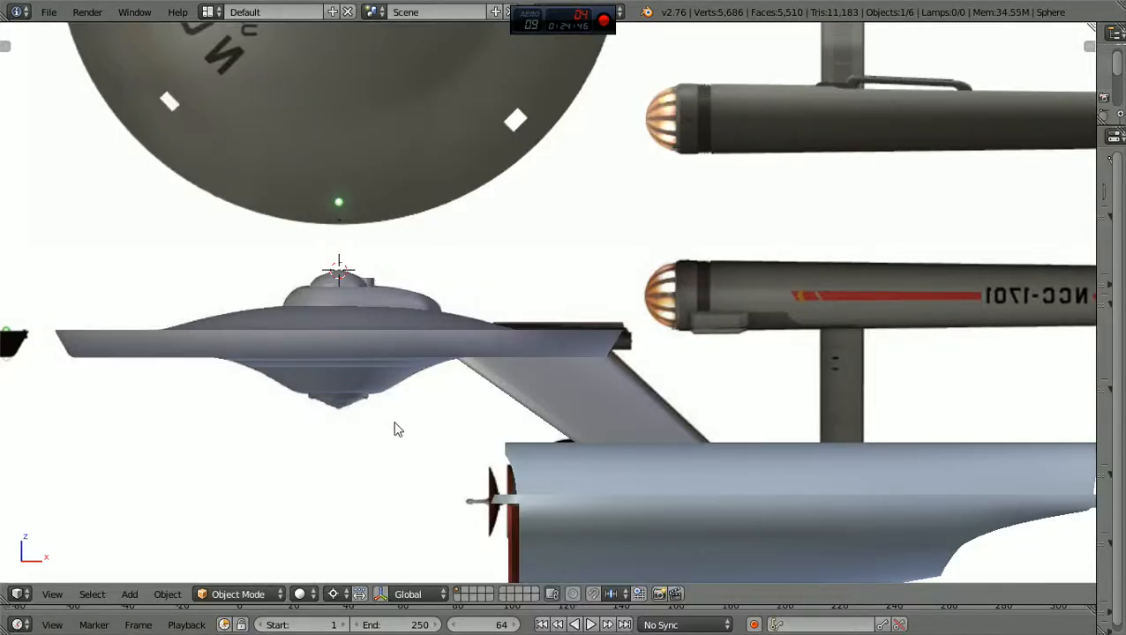
Open the blend file containing the two warship hulls from D:\Documents\
scroll(395, 427, down, 2)
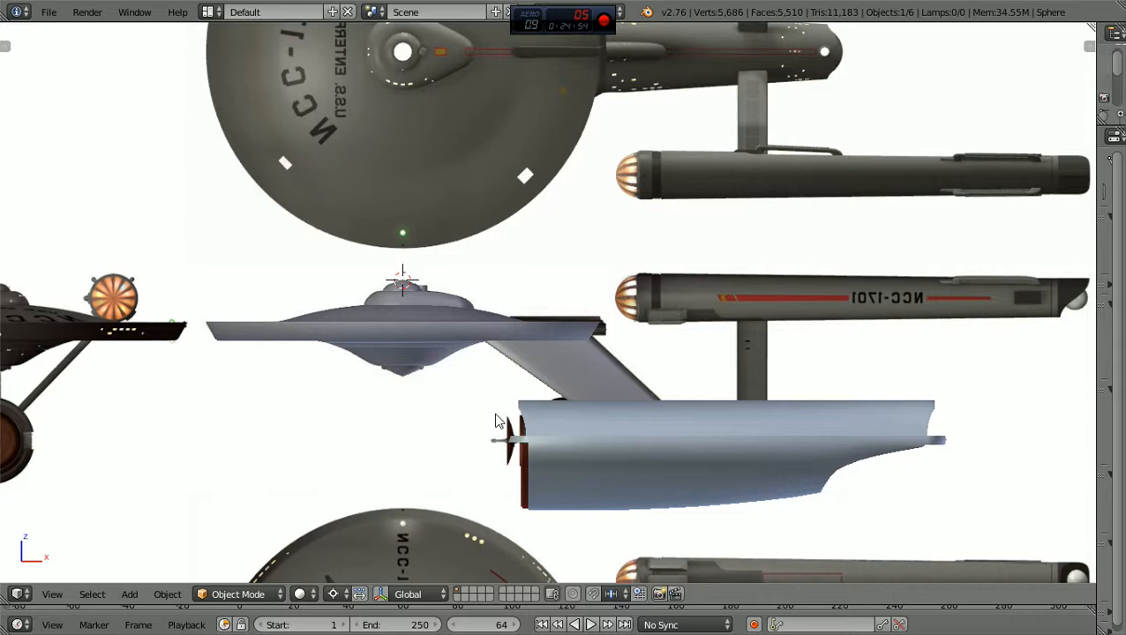
click(49, 13)
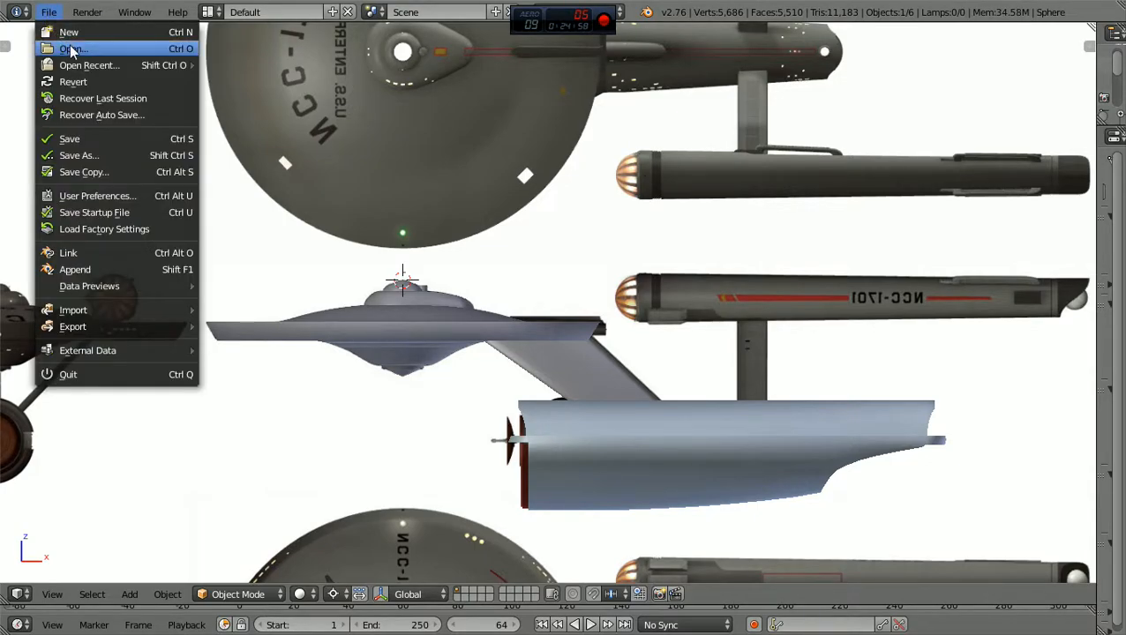
click(70, 49)
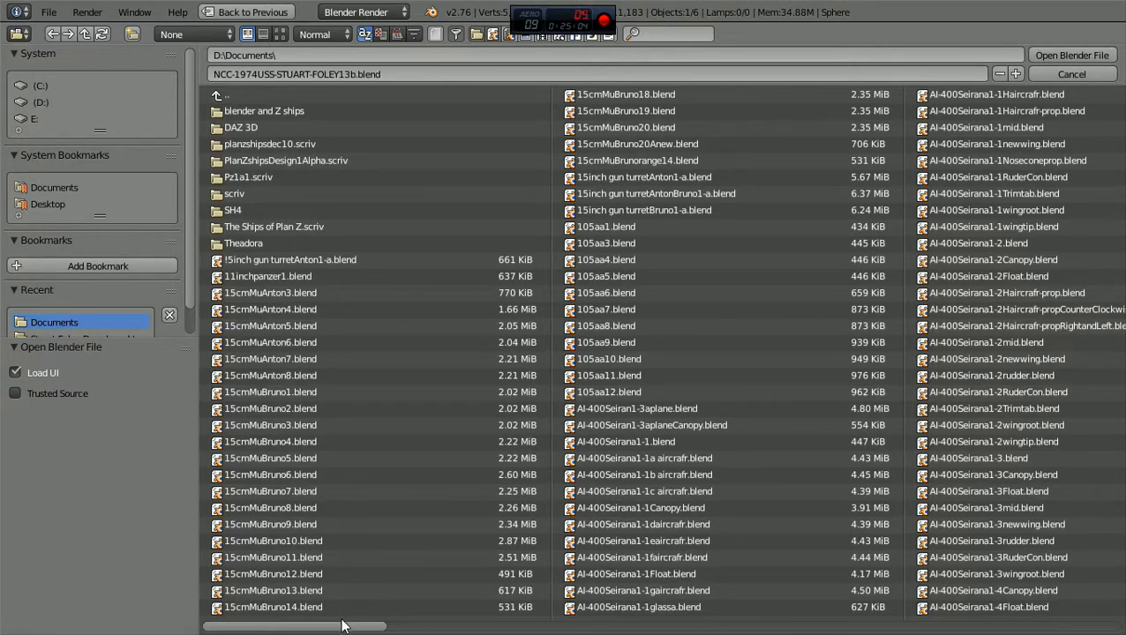
drag(344, 626, 743, 632)
click(821, 345)
double_click(821, 345)
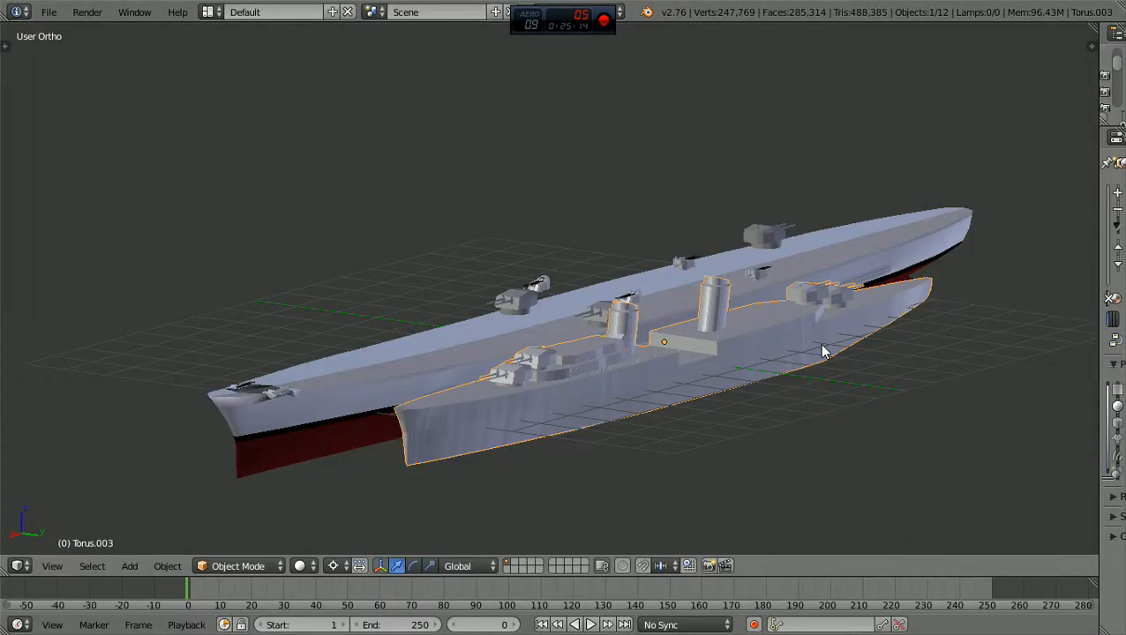
Examine the two warships' hulls, turrets and funnels from above and from oblique angles
scroll(823, 358, down, 2)
middle_drag(823, 358, 753, 384)
scroll(890, 360, down, 2)
key(KP_7)
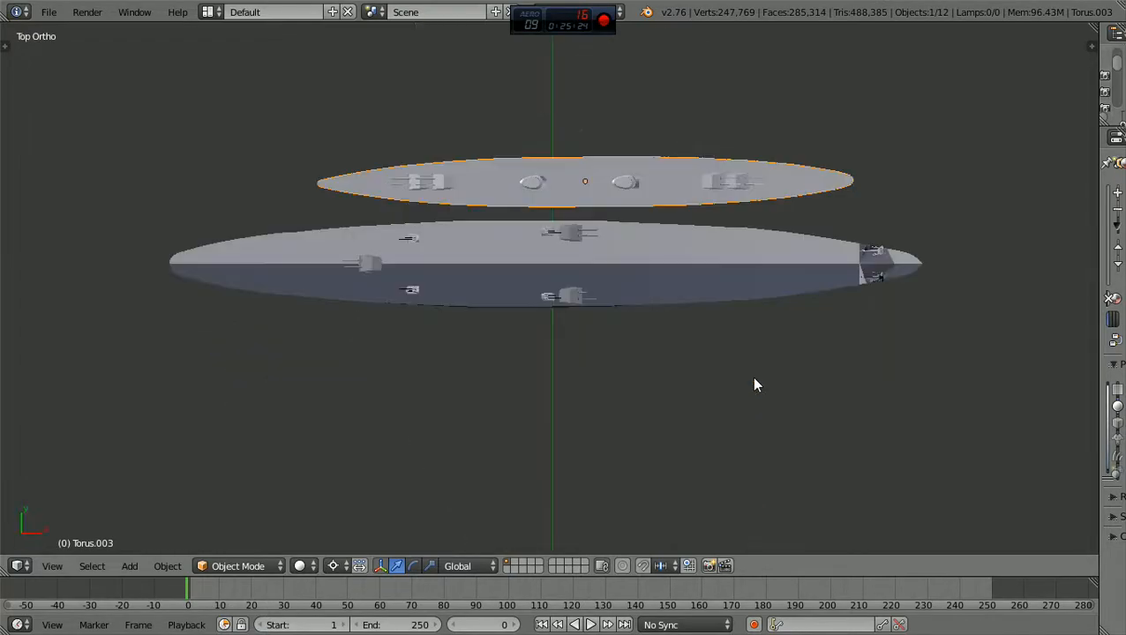
scroll(727, 358, up, 2)
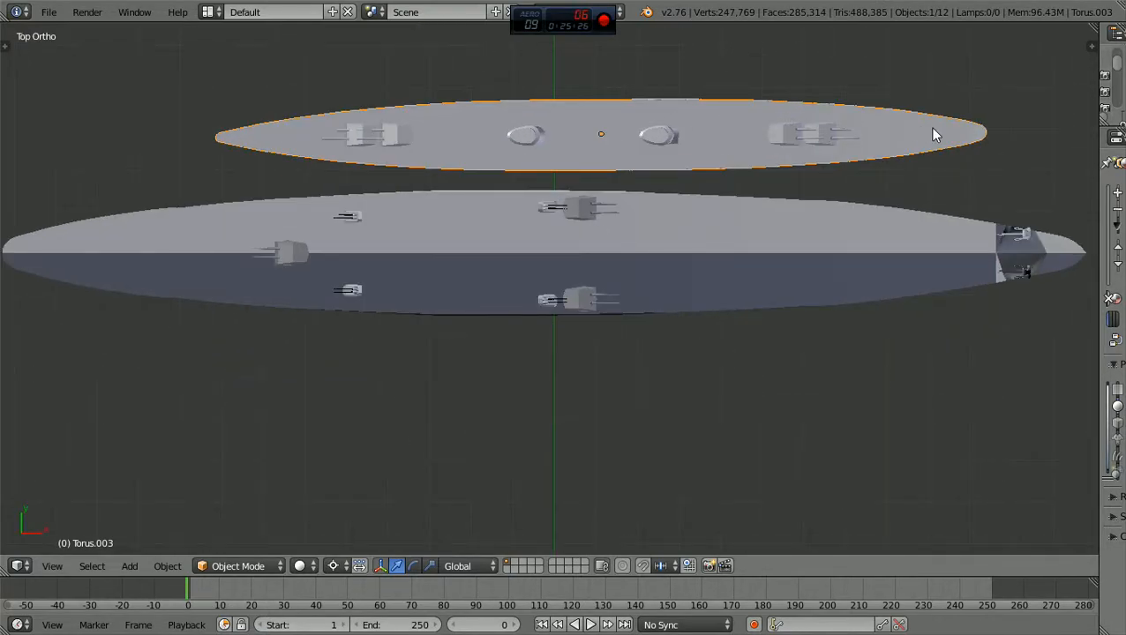
middle_drag(347, 130, 700, 37)
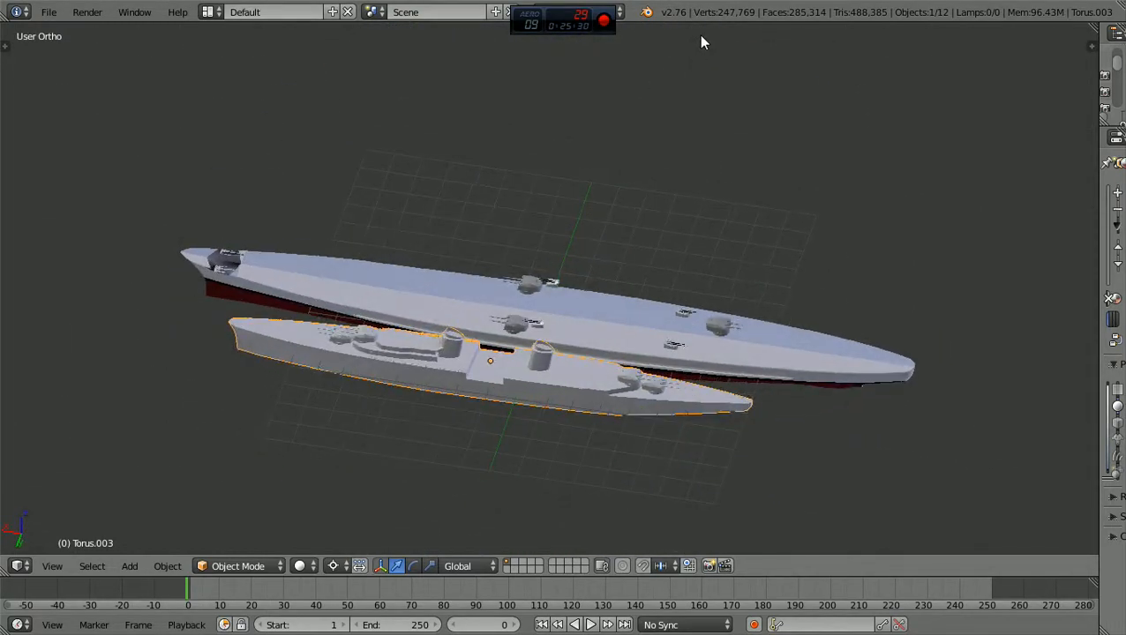
Compare the deck layouts of the two warships from an oblique angle and from directly above
scroll(518, 263, up, 2)
scroll(518, 264, down, 3)
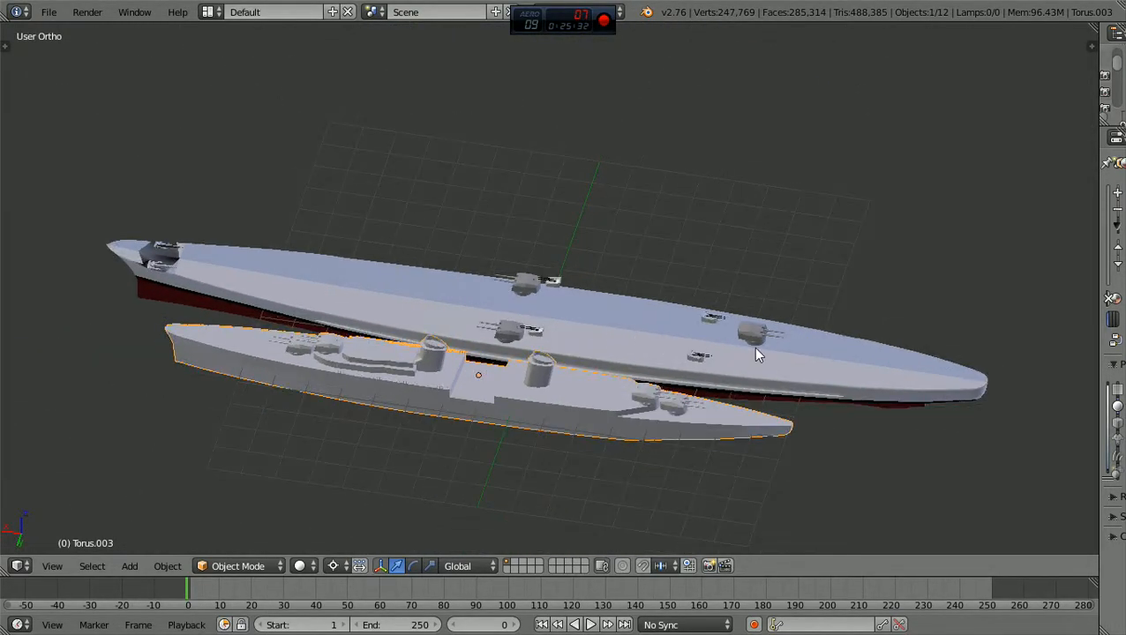
middle_drag(726, 354, 575, 319)
scroll(575, 311, up, 2)
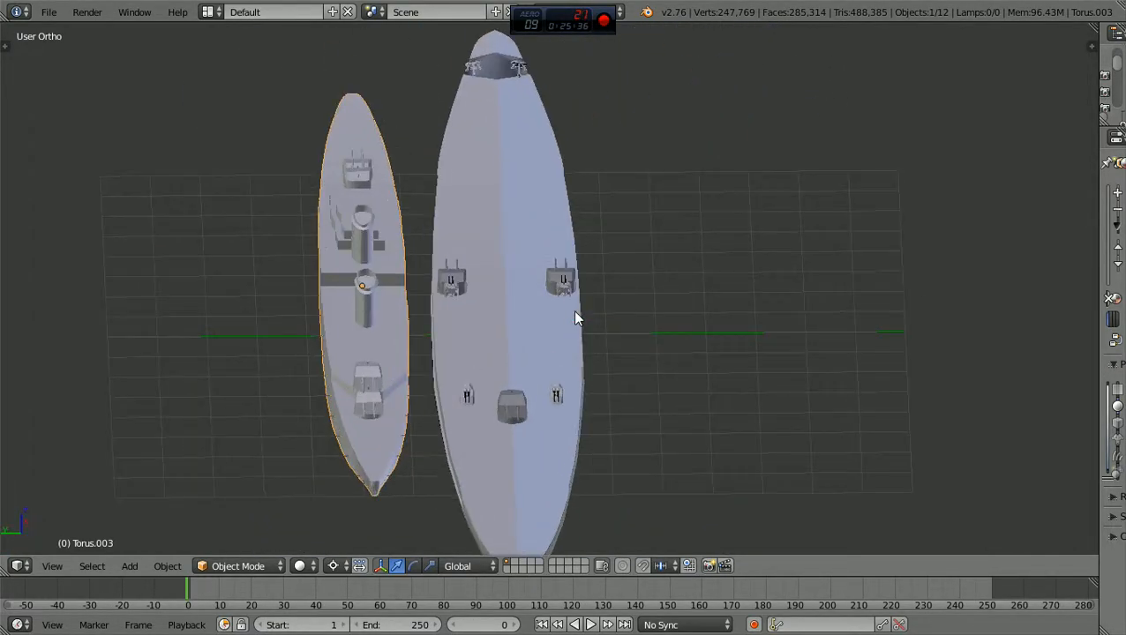
scroll(577, 311, down, 1)
key(KP_7)
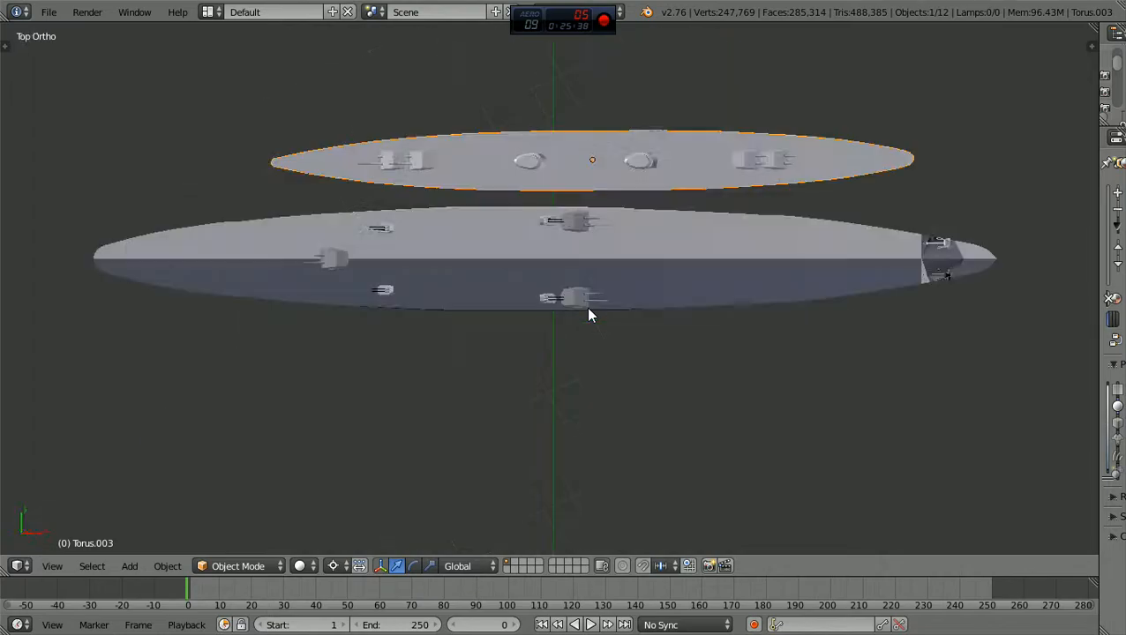
scroll(589, 314, up, 1)
scroll(589, 315, down, 1)
scroll(589, 315, up, 1)
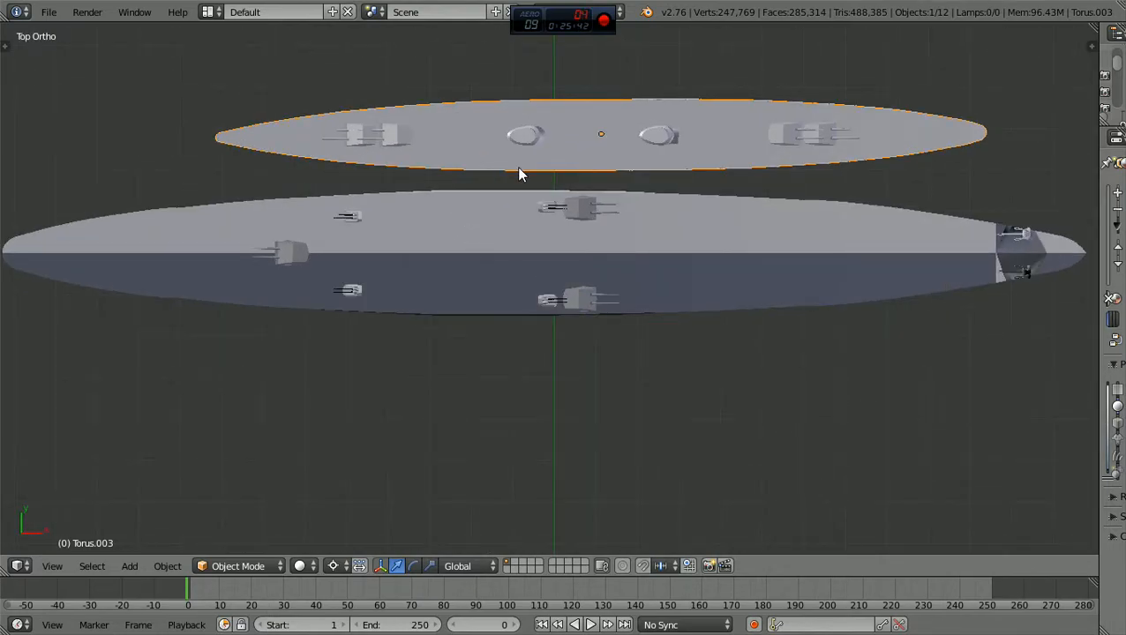
scroll(516, 165, up, 1)
key(Up)
scroll(516, 166, down, 1)
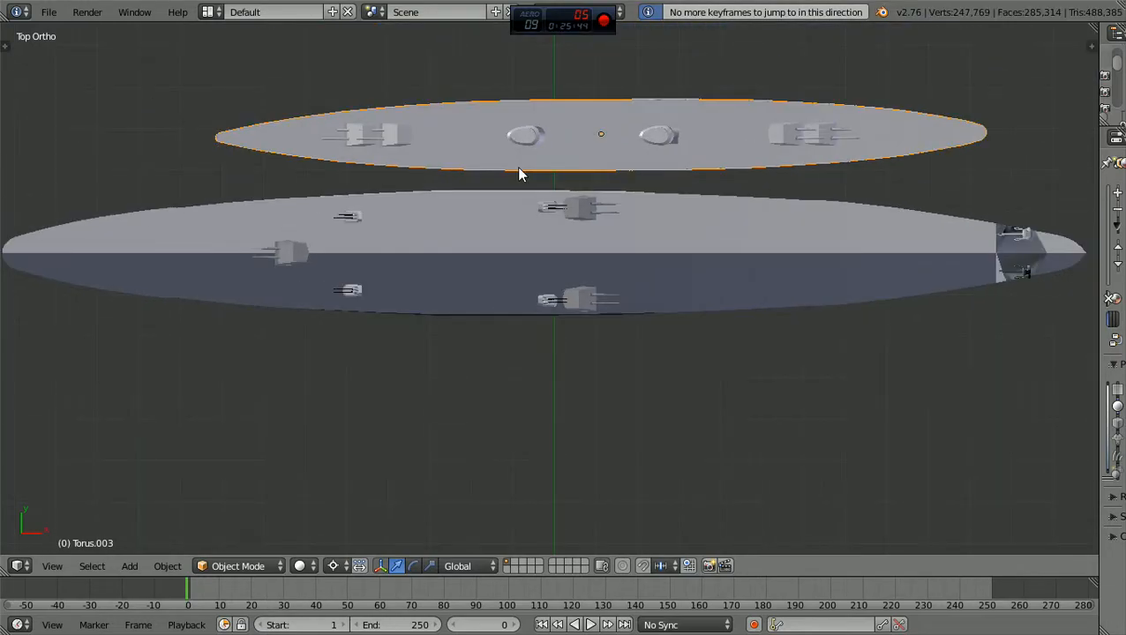
Return to an oblique side view and examine the smaller warship's funnels, turrets and superstructure
shift+scroll(518, 167, up, 4)
ctrl+scroll(519, 167, up, 2)
middle_drag(519, 174, 880, 78)
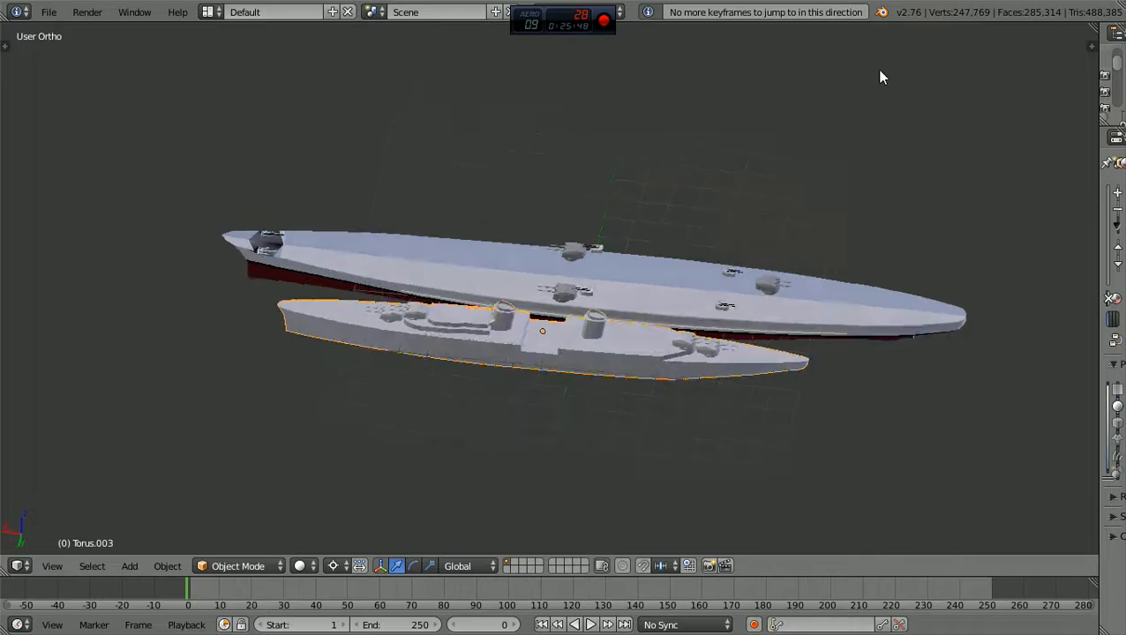
scroll(619, 270, up, 2)
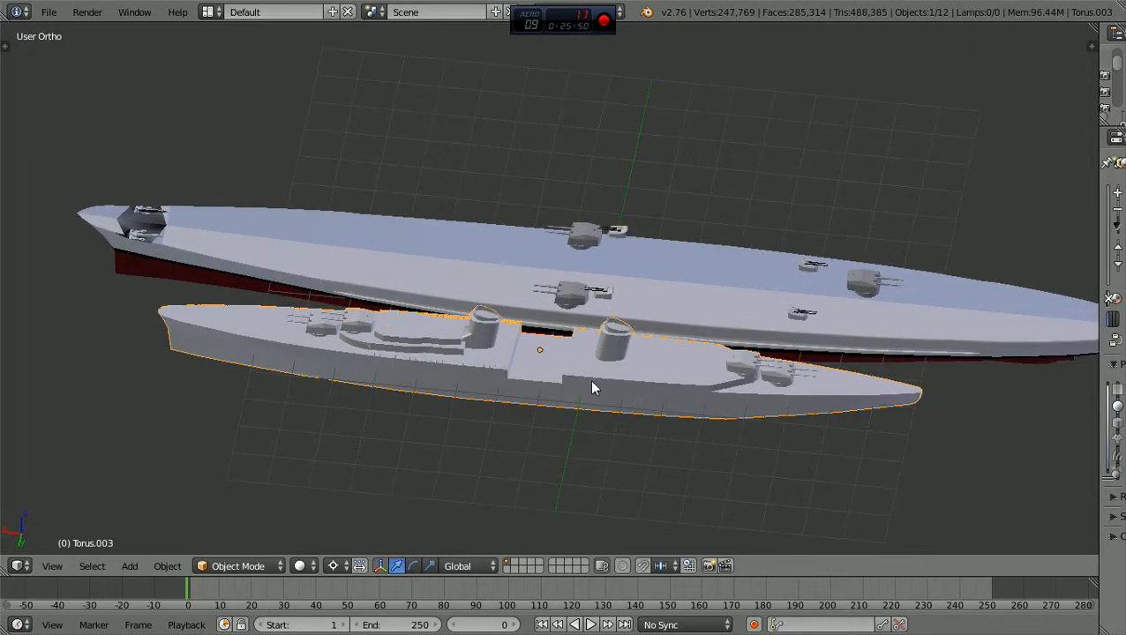
scroll(612, 363, down, 1)
scroll(610, 361, up, 1)
scroll(617, 386, up, 1)
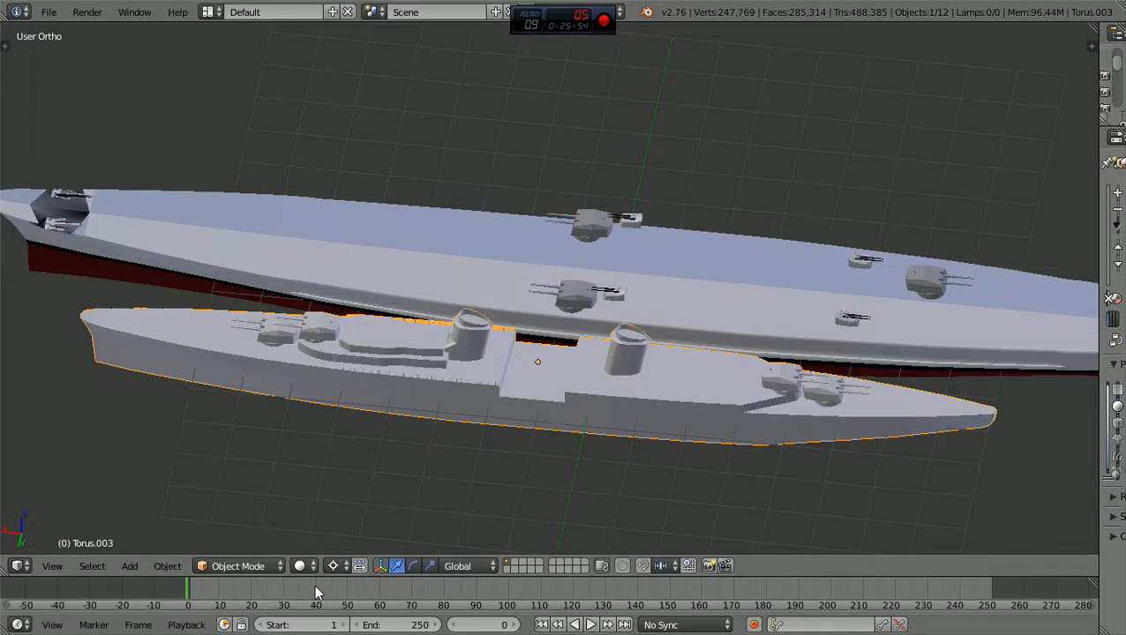
Enter Edit Mode on the smaller warship to show its mesh
click(277, 569)
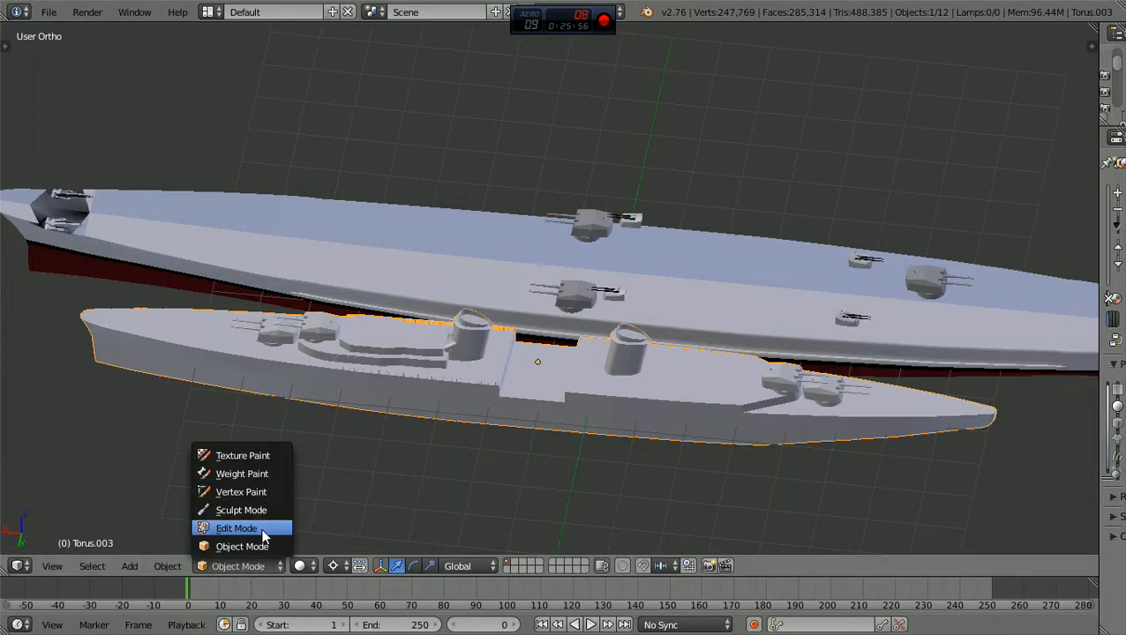
click(237, 529)
scroll(410, 498, up, 1)
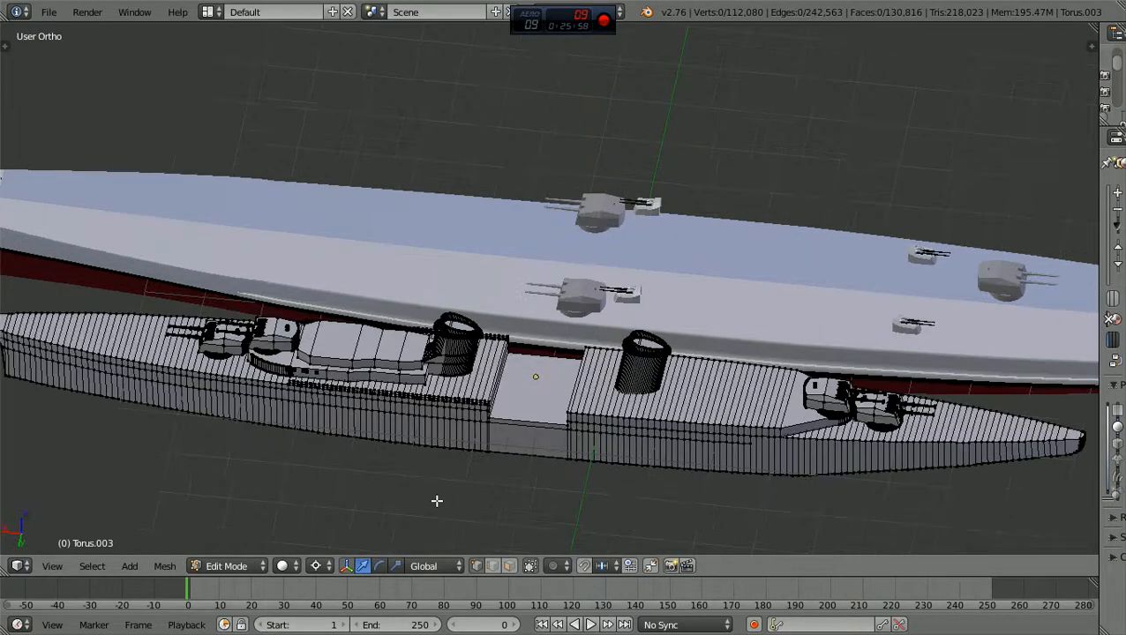
scroll(359, 442, down, 2)
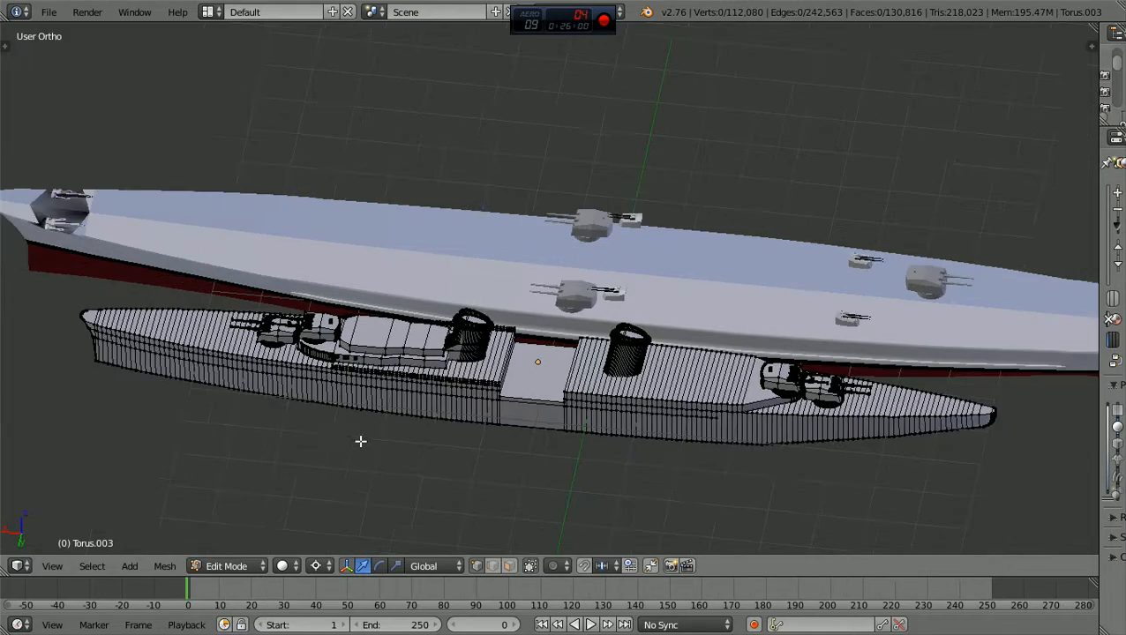
scroll(282, 363, up, 1)
scroll(322, 385, up, 1)
scroll(322, 385, up, 1)
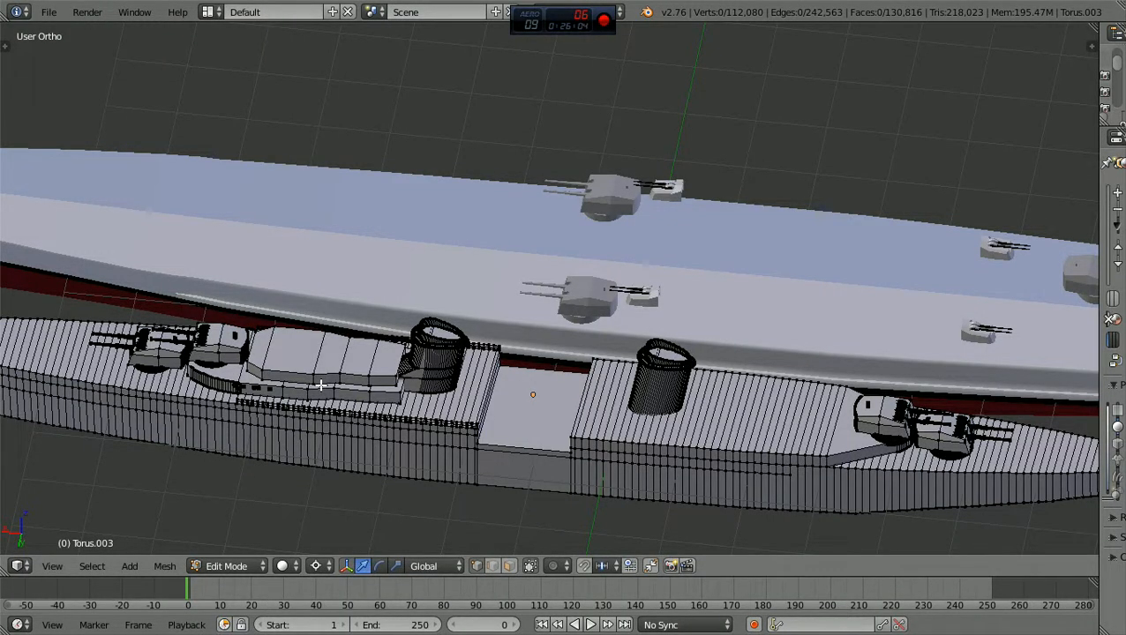
Examine the mesh of the smaller warship's forward turrets, railing, and superstructure door and portholes up close
ctrl+scroll(422, 422, down, 9)
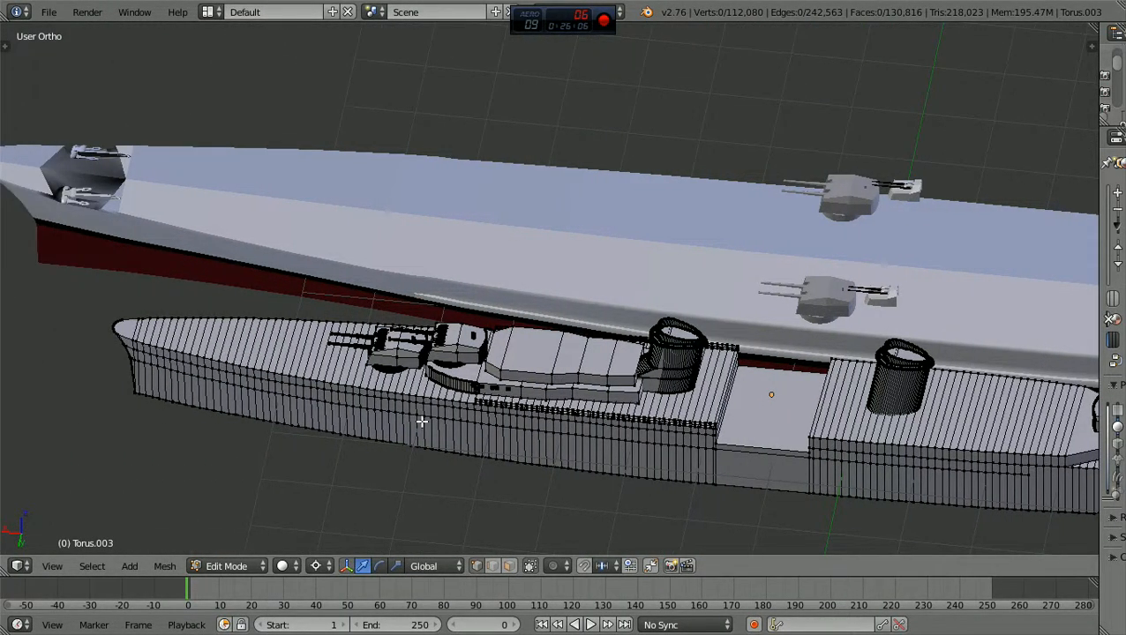
scroll(421, 422, up, 1)
ctrl+scroll(421, 421, down, 5)
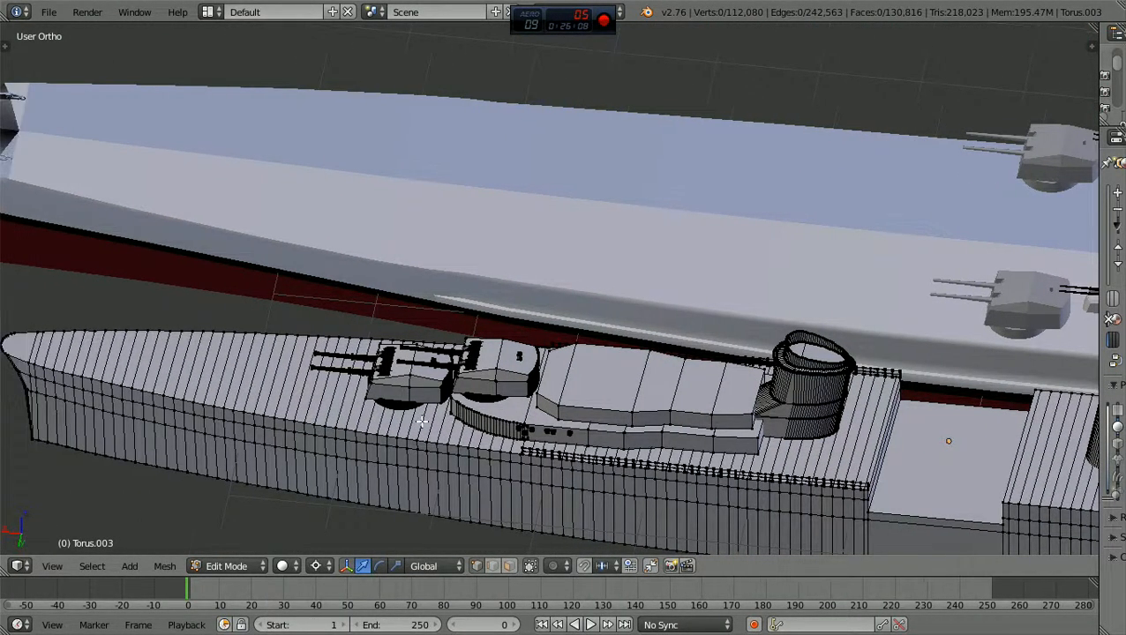
shift+scroll(422, 422, down, 4)
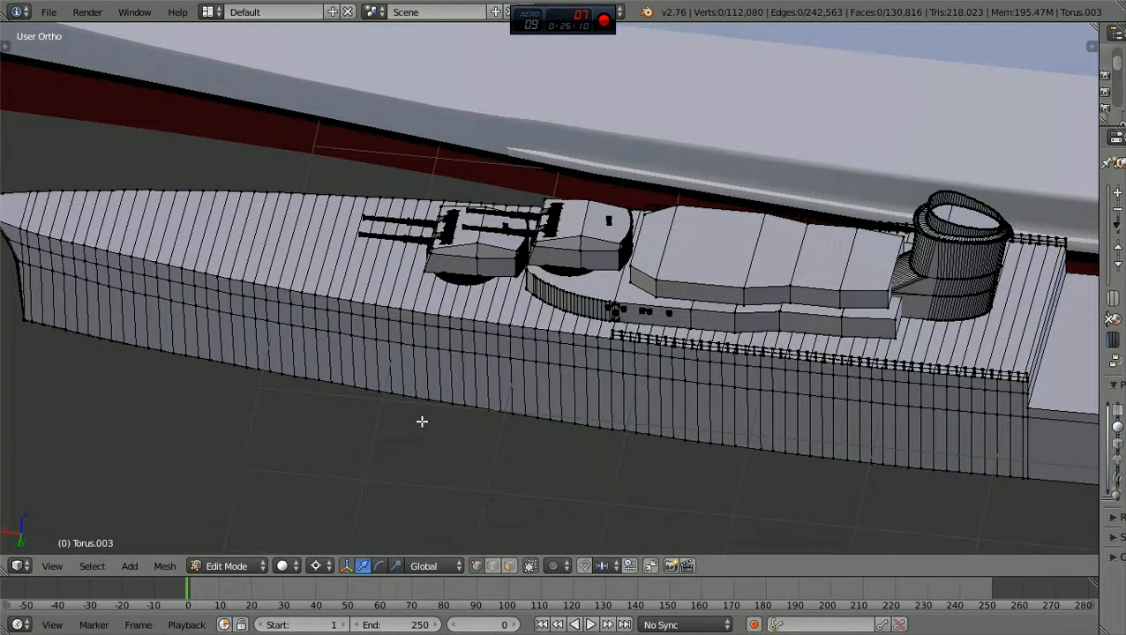
scroll(422, 421, up, 2)
scroll(421, 421, up, 4)
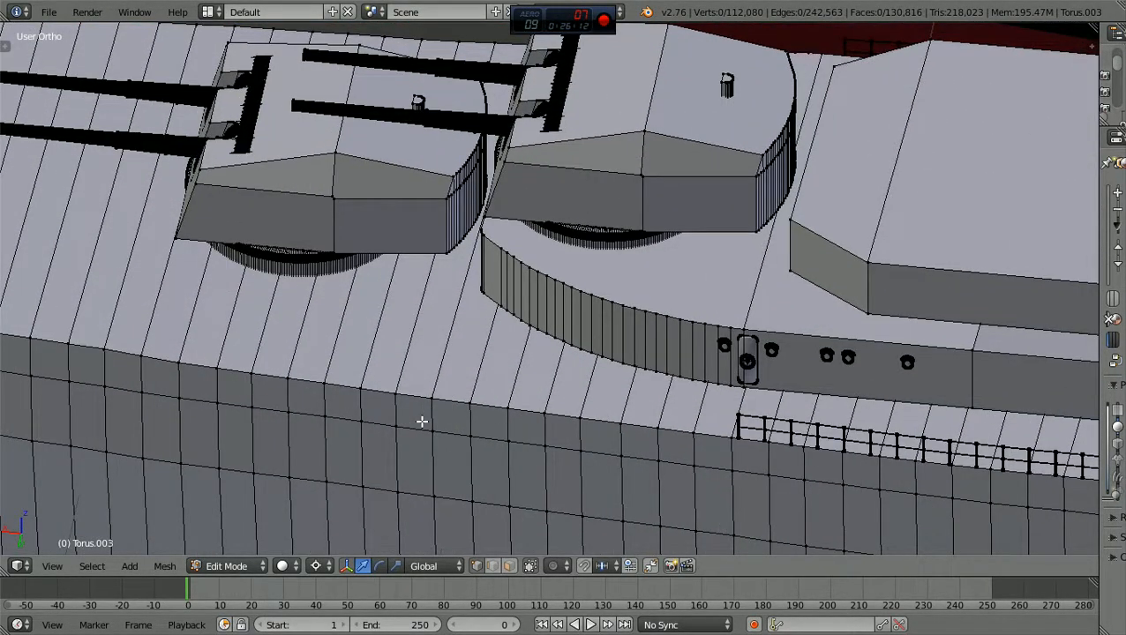
ctrl+scroll(422, 422, up, 5)
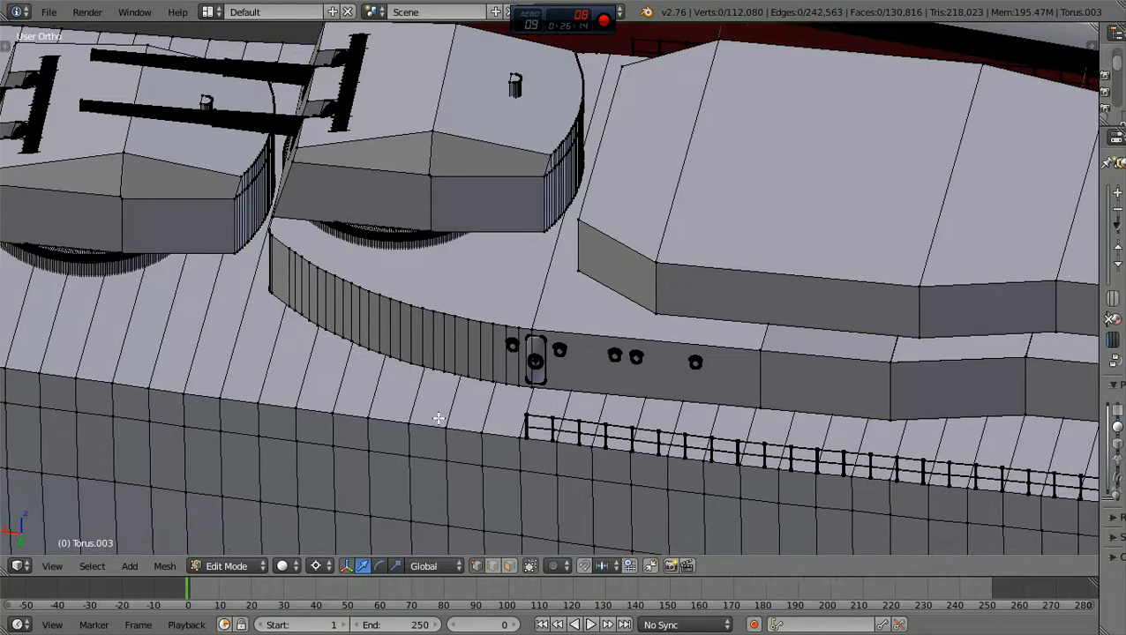
scroll(438, 418, up, 7)
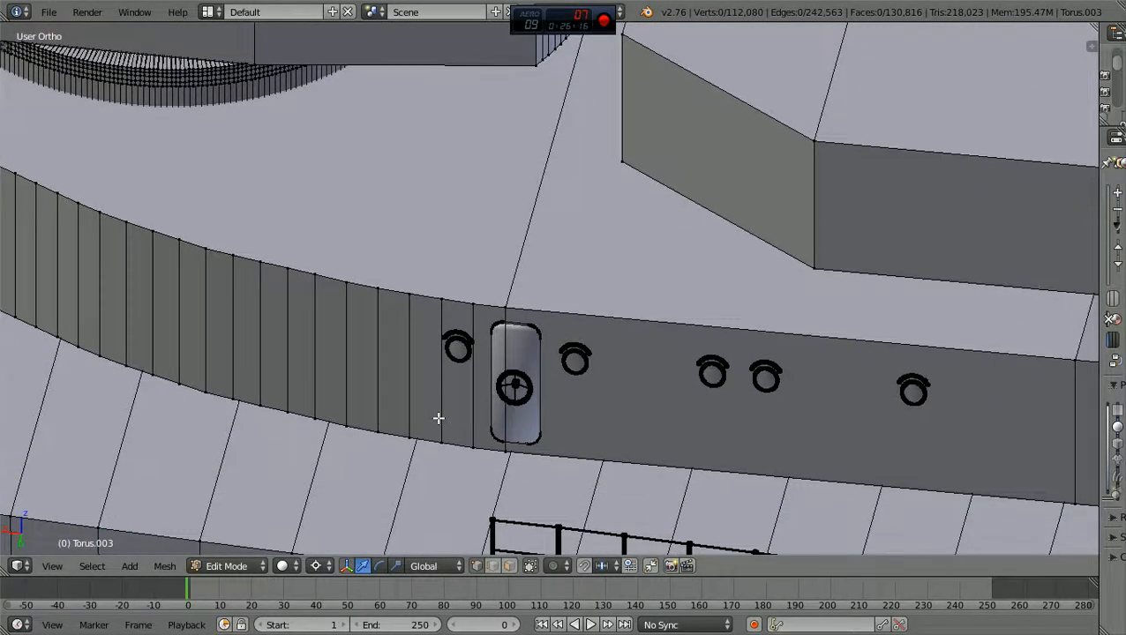
Switch the view to wireframe display around the superstructure's door and portholes
scroll(438, 418, down, 2)
key(z)
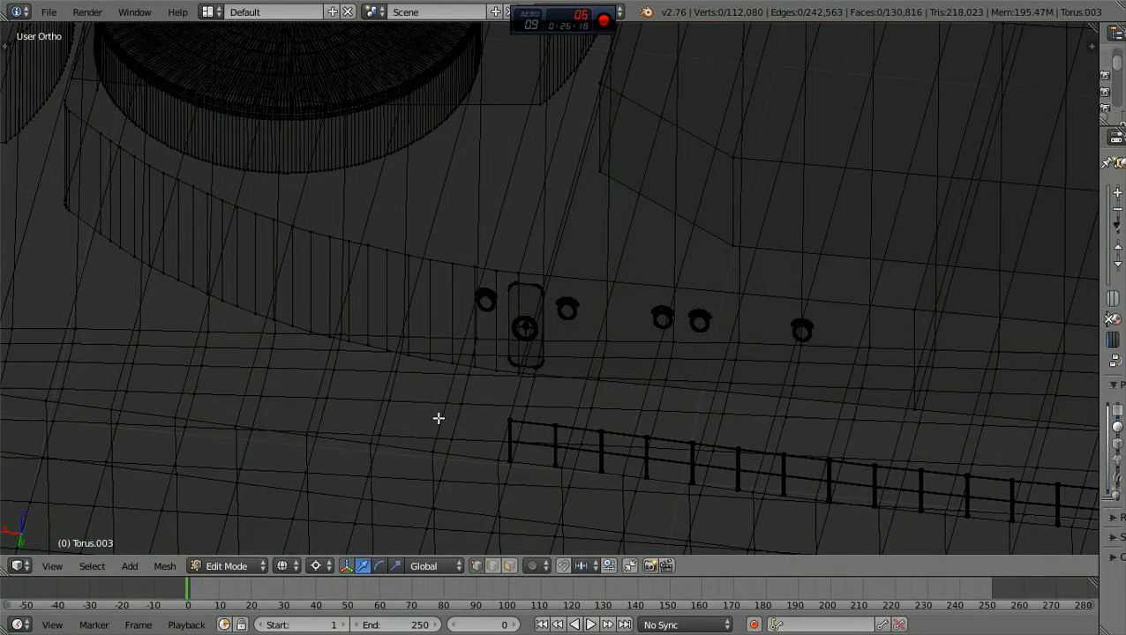
scroll(438, 419, down, 2)
scroll(454, 409, up, 5)
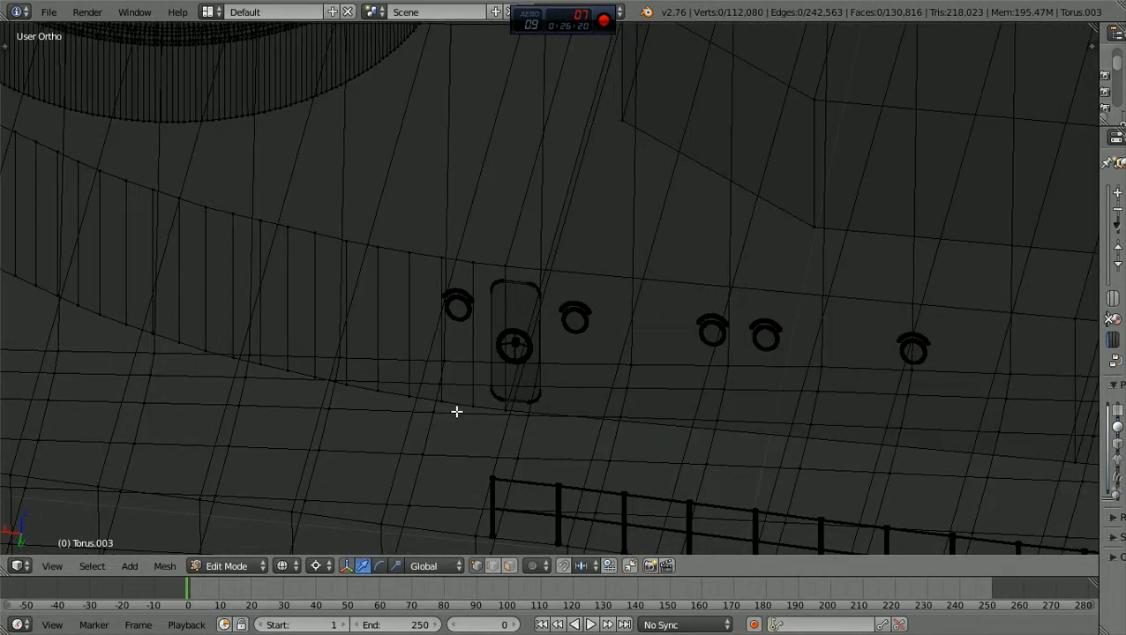
Examine the wireframe of the door's handwheel and of the adjacent porthole's ring and curved brow
scroll(456, 411, up, 8)
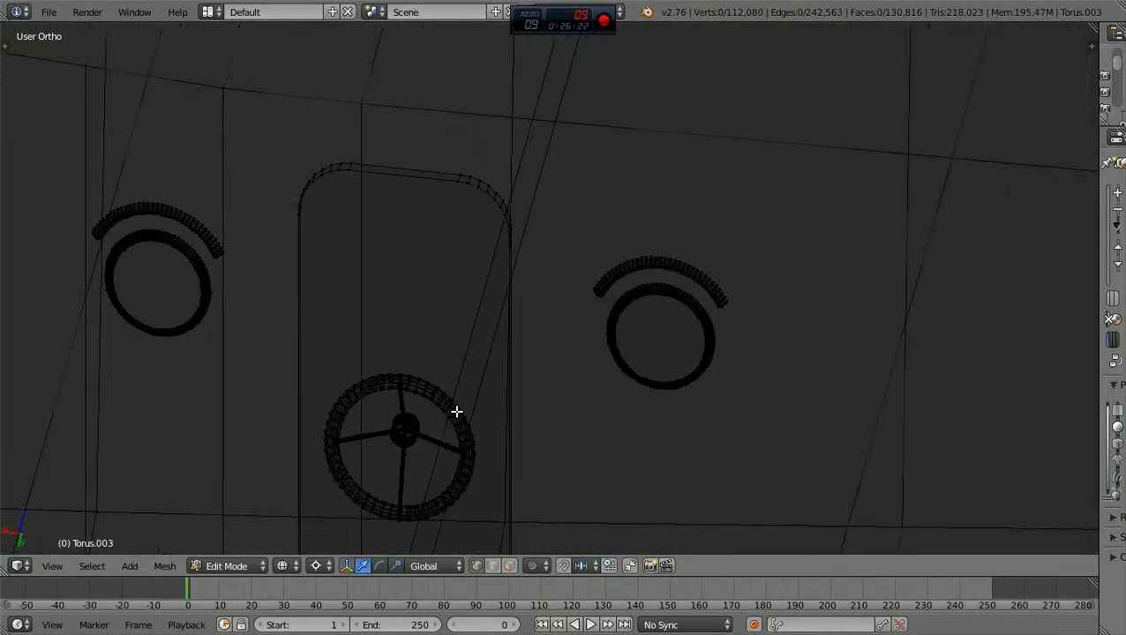
scroll(738, 394, up, 5)
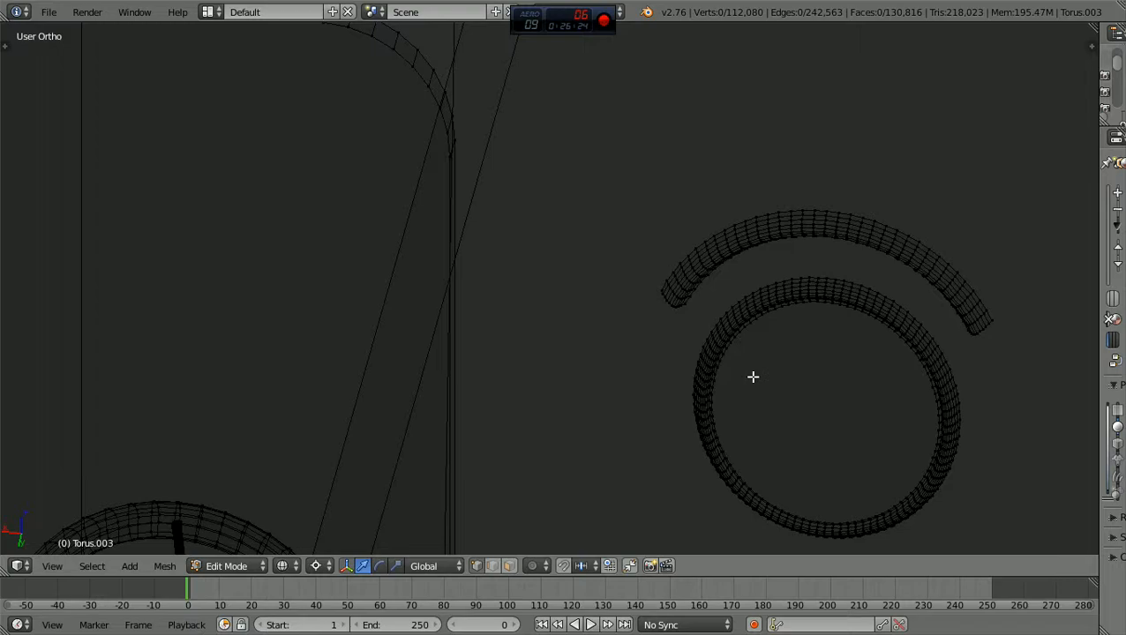
scroll(752, 377, up, 4)
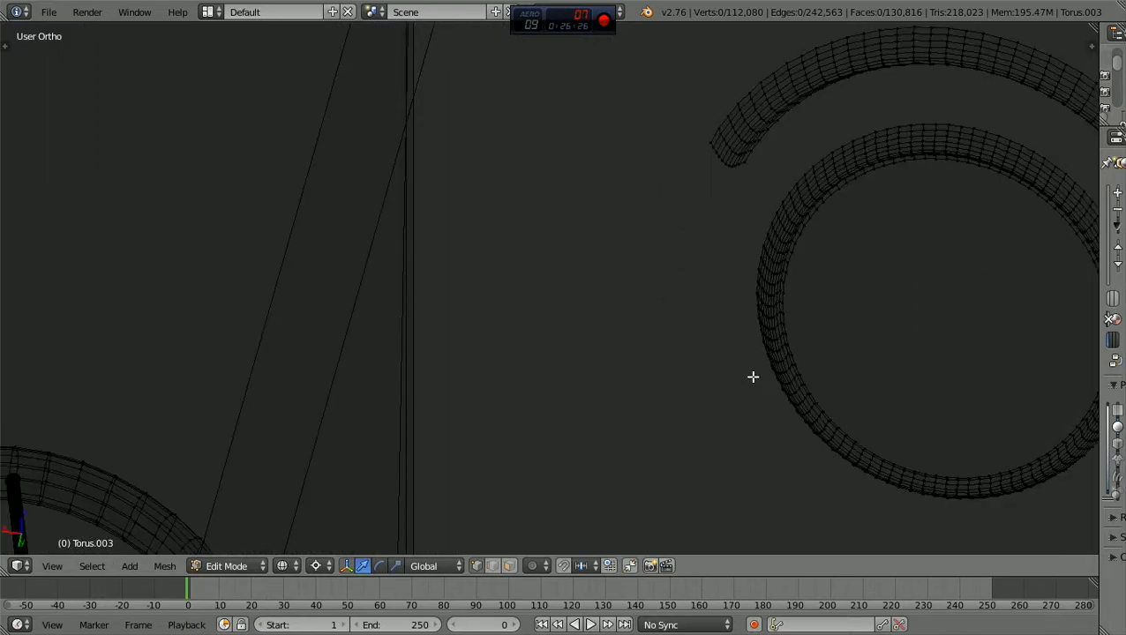
scroll(752, 376, down, 6)
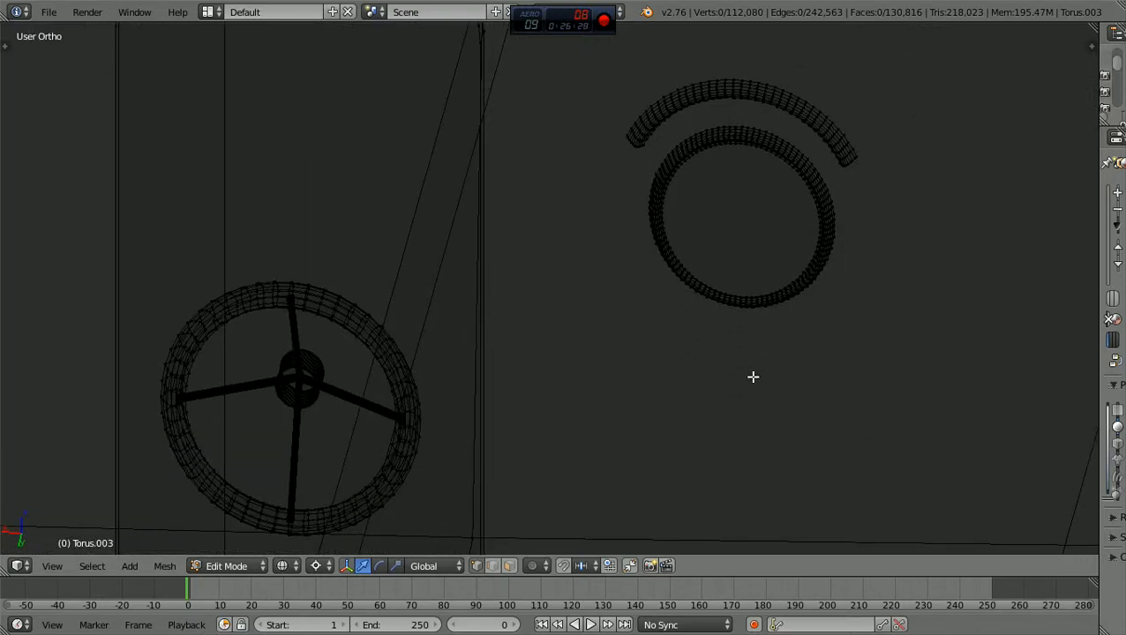
shift+scroll(753, 377, up, 3)
ctrl+scroll(753, 377, up, 6)
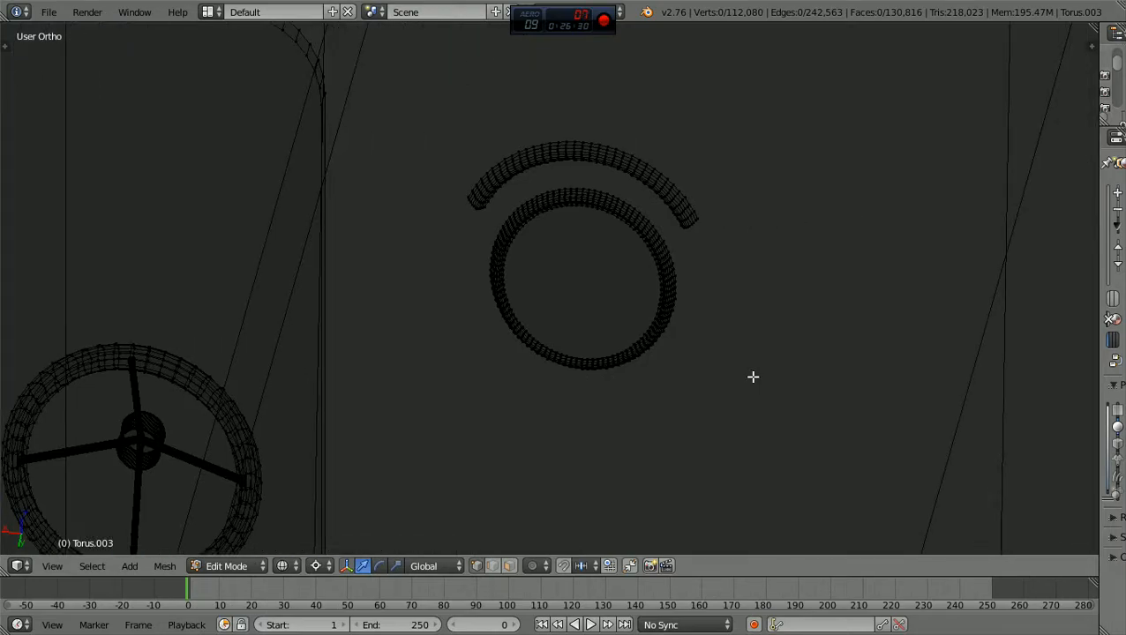
scroll(752, 376, up, 5)
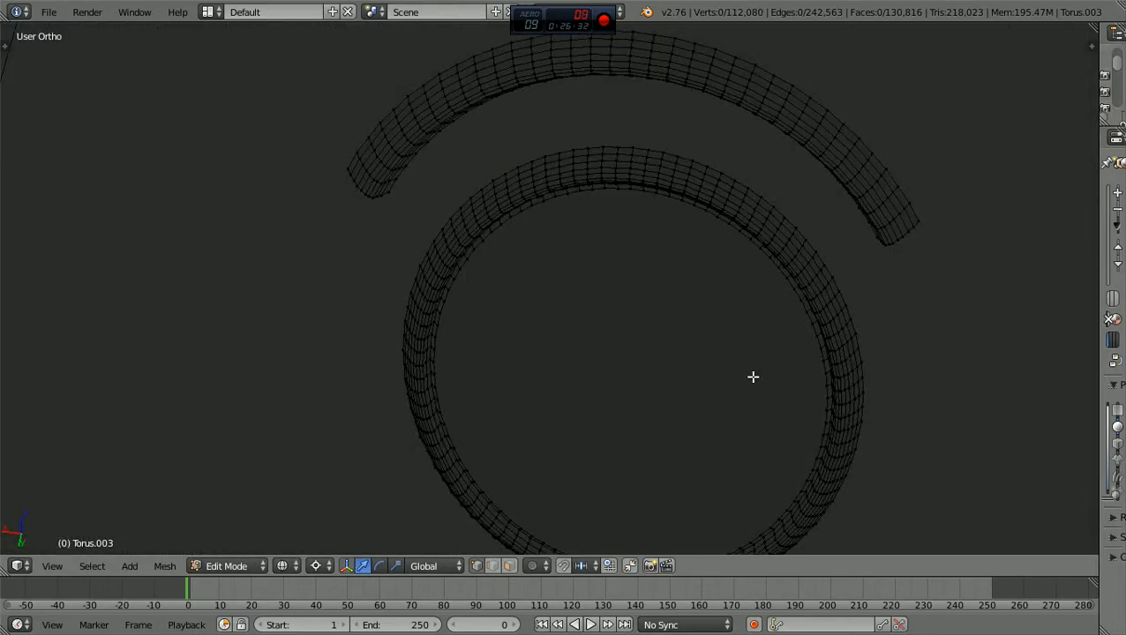
shift+scroll(752, 376, up, 4)
scroll(752, 377, up, 6)
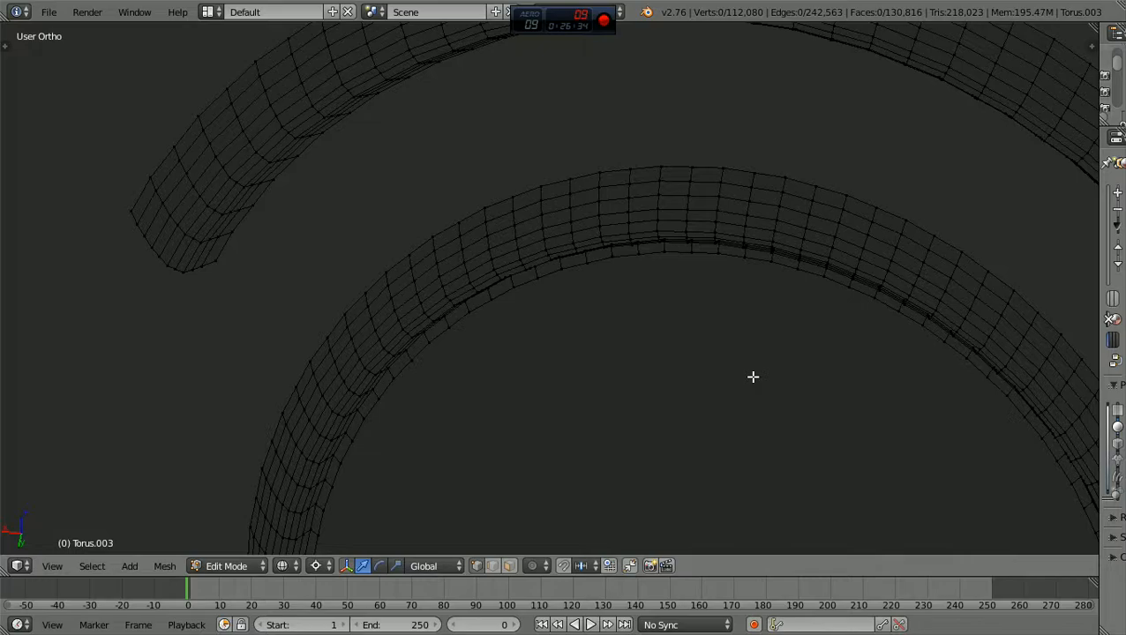
scroll(753, 376, up, 3)
scroll(752, 376, down, 5)
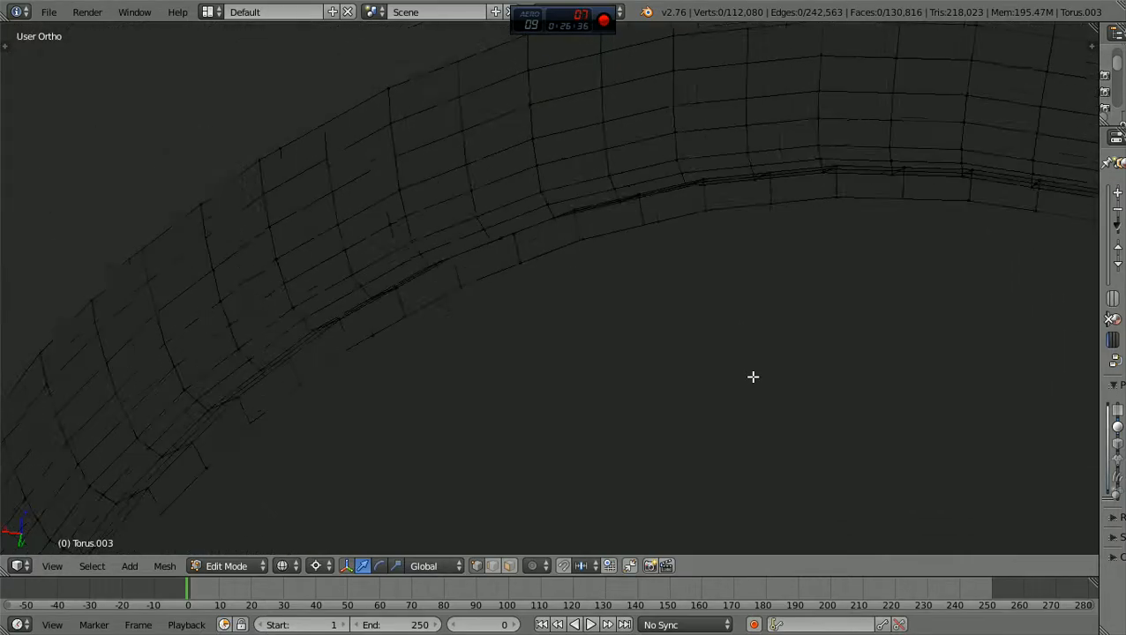
scroll(752, 377, down, 9)
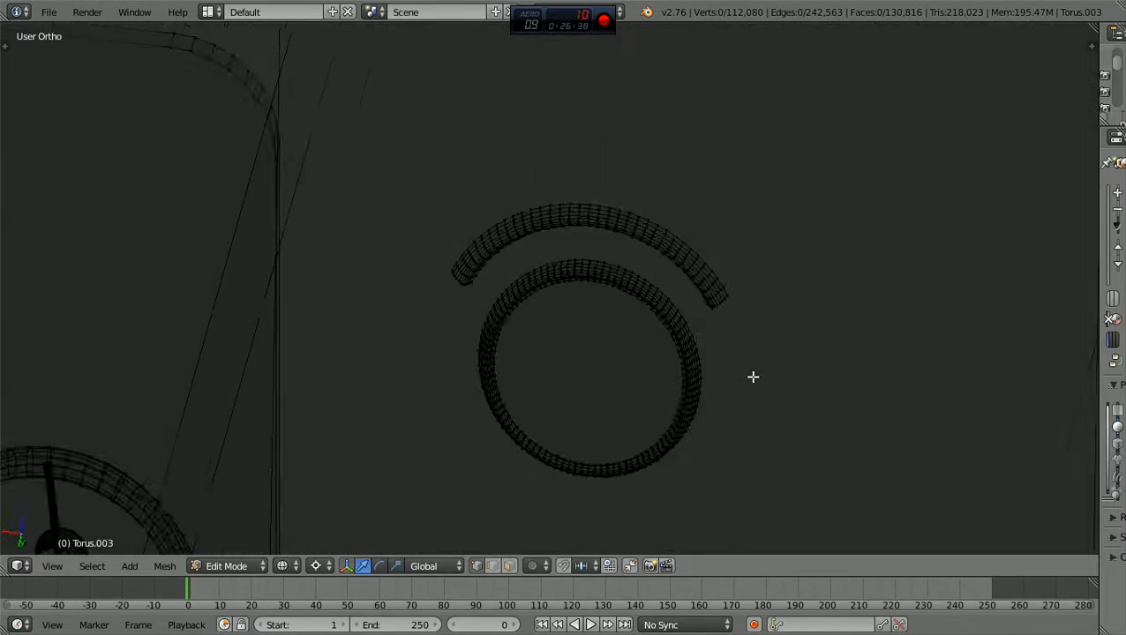
Examine the wireframe of the forward turrets, focusing on the round base and gun mount of the turret nearest the superstructure
scroll(752, 377, down, 1)
shift+scroll(406, 419, down, 6)
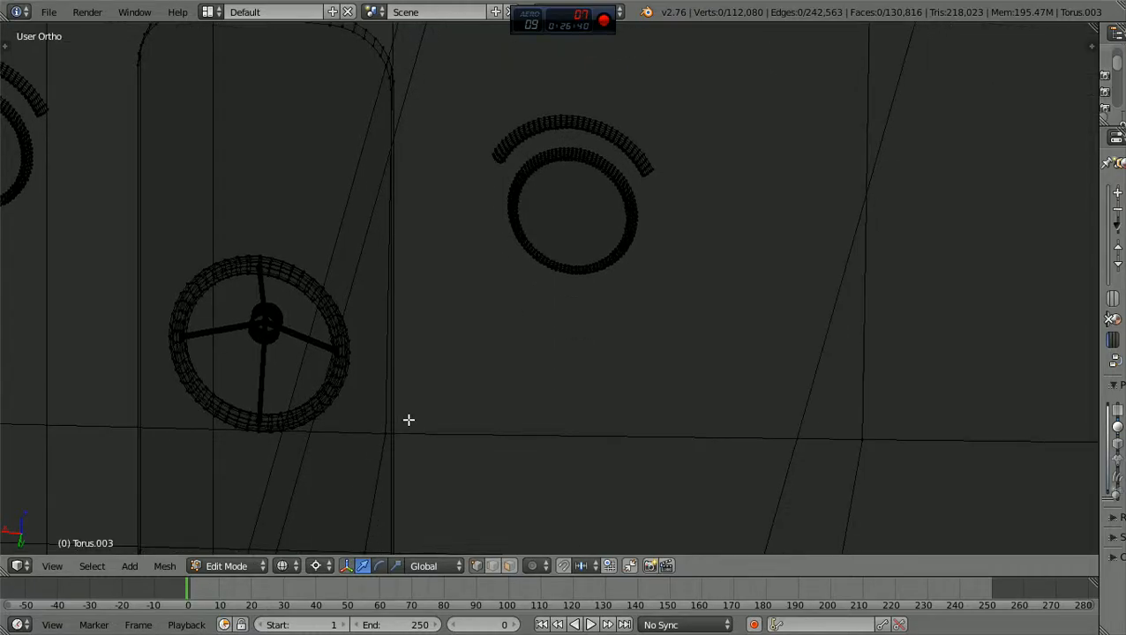
ctrl+scroll(410, 420, down, 2)
ctrl+scroll(410, 420, down, 4)
scroll(411, 420, down, 6)
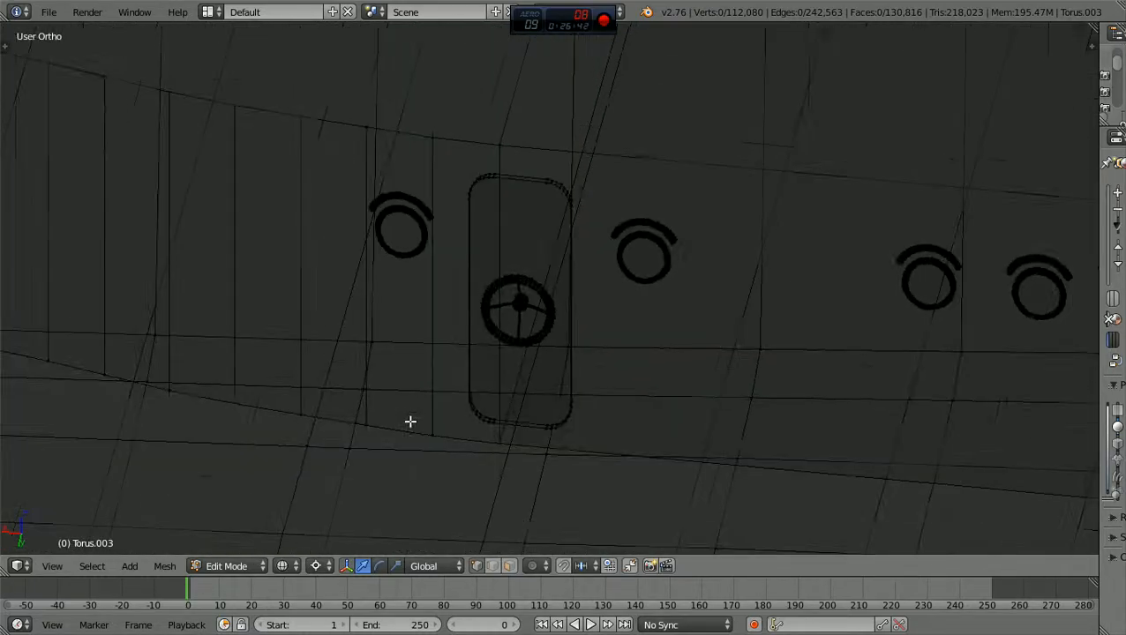
scroll(413, 421, down, 6)
ctrl+scroll(469, 418, down, 1)
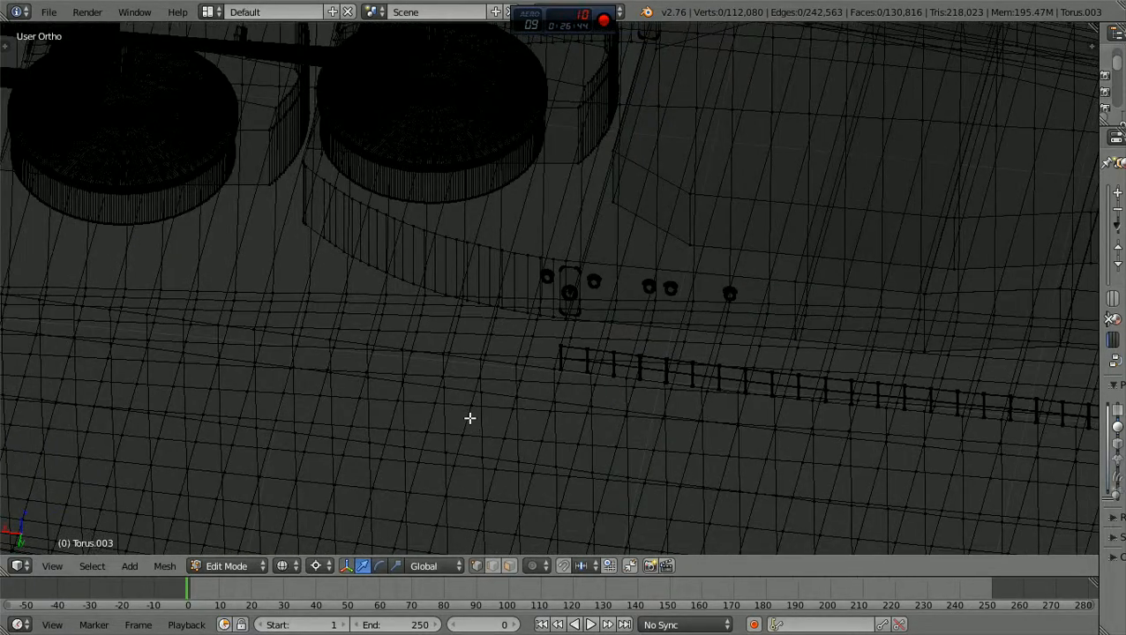
scroll(469, 418, down, 1)
scroll(469, 418, up, 3)
shift+scroll(469, 418, up, 3)
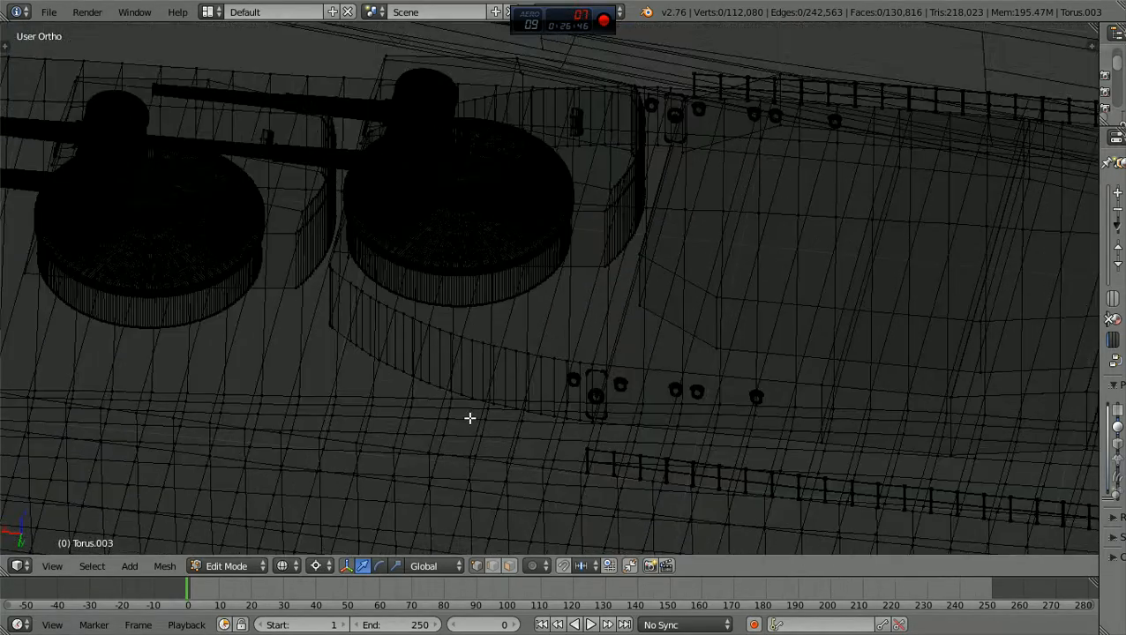
scroll(469, 418, up, 2)
scroll(470, 418, up, 2)
ctrl+scroll(469, 418, down, 4)
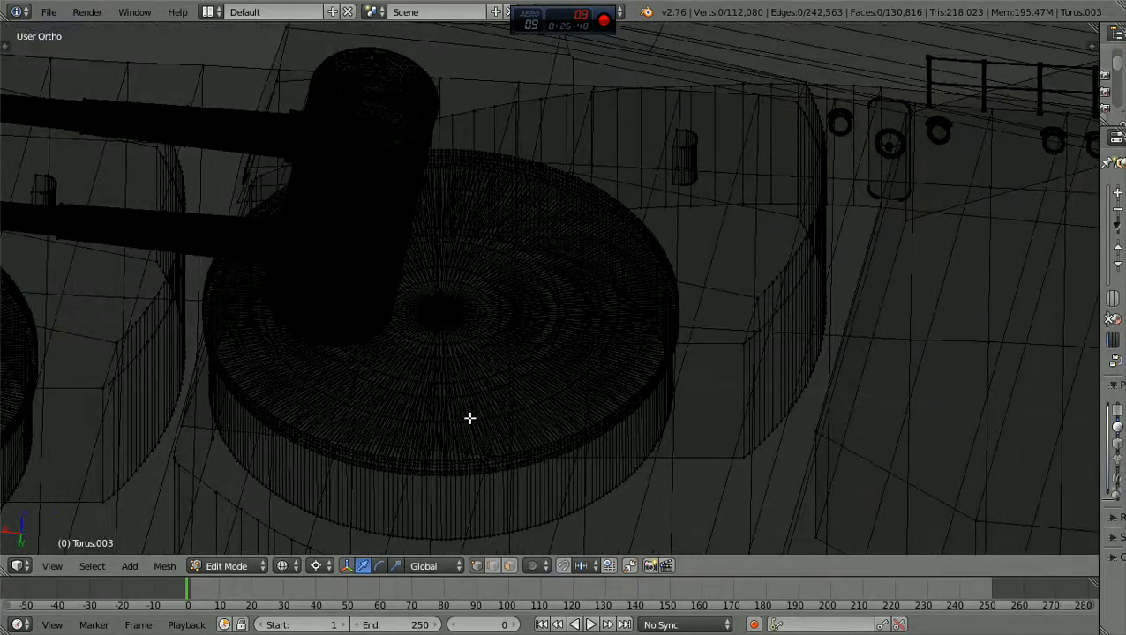
scroll(469, 418, up, 3)
scroll(470, 418, up, 6)
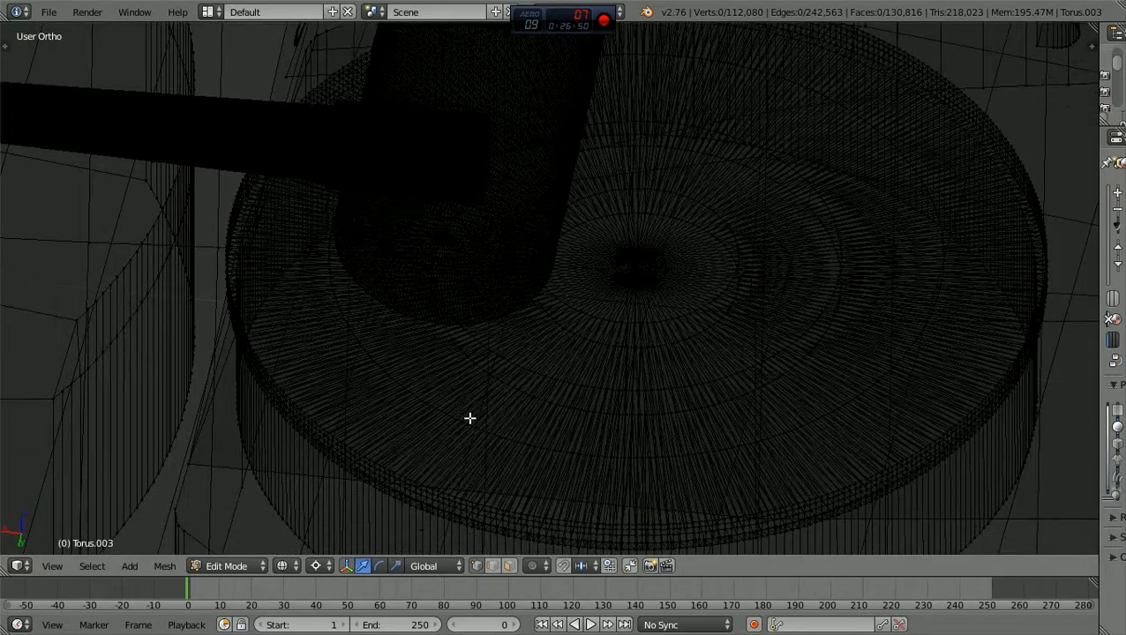
Inspect the rim of the turret's round base in wireframe and return the view to solid display
scroll(469, 418, up, 6)
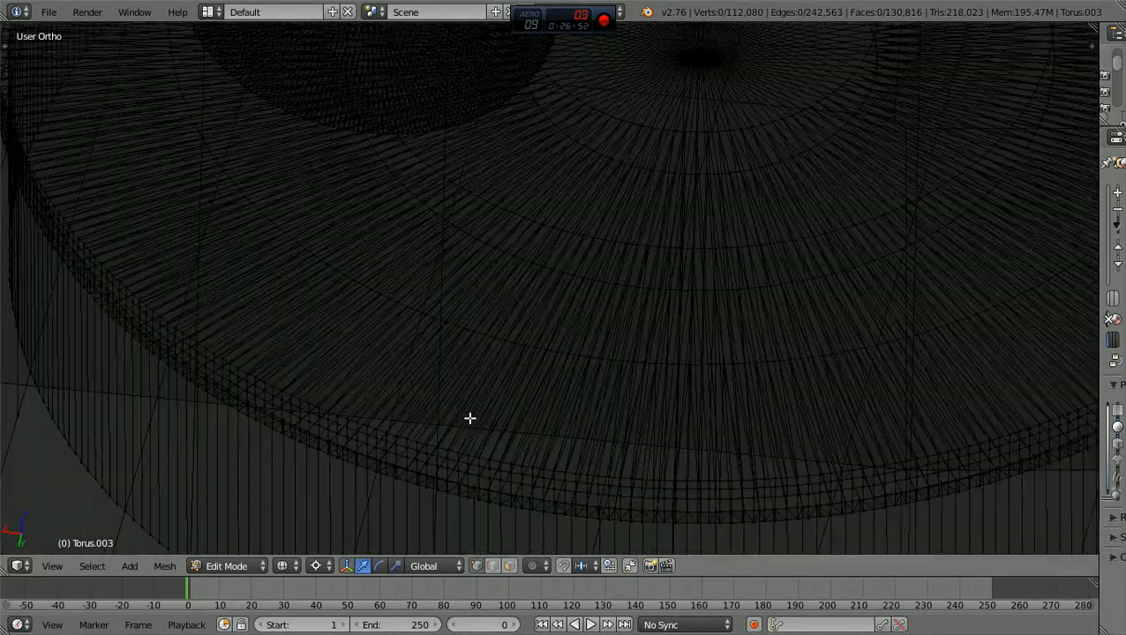
scroll(469, 418, down, 8)
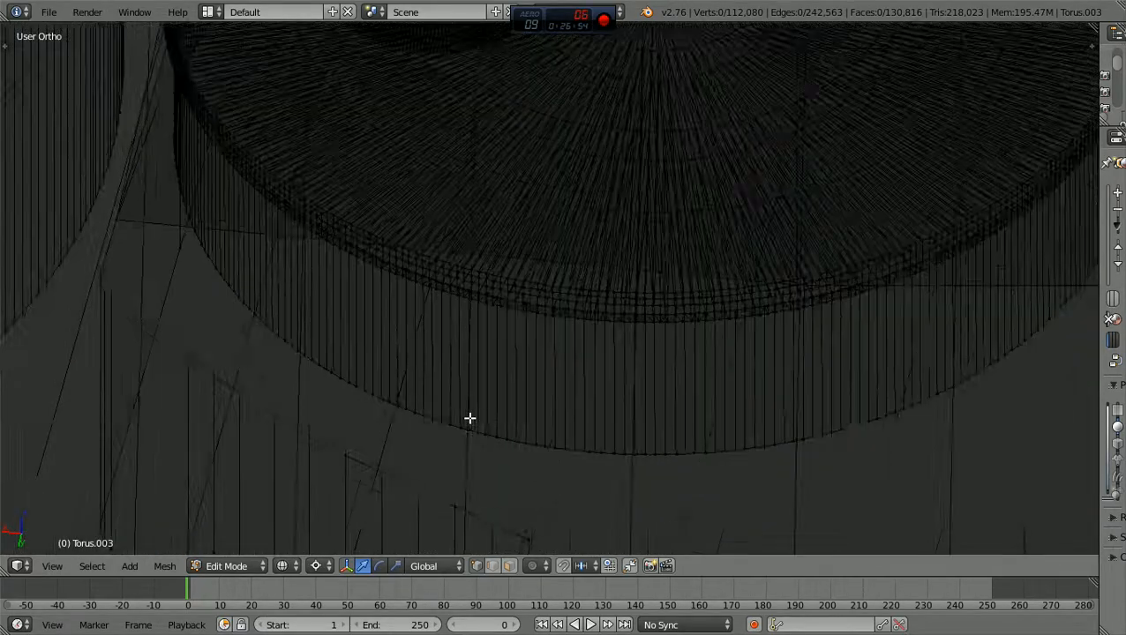
scroll(737, 391, down, 3)
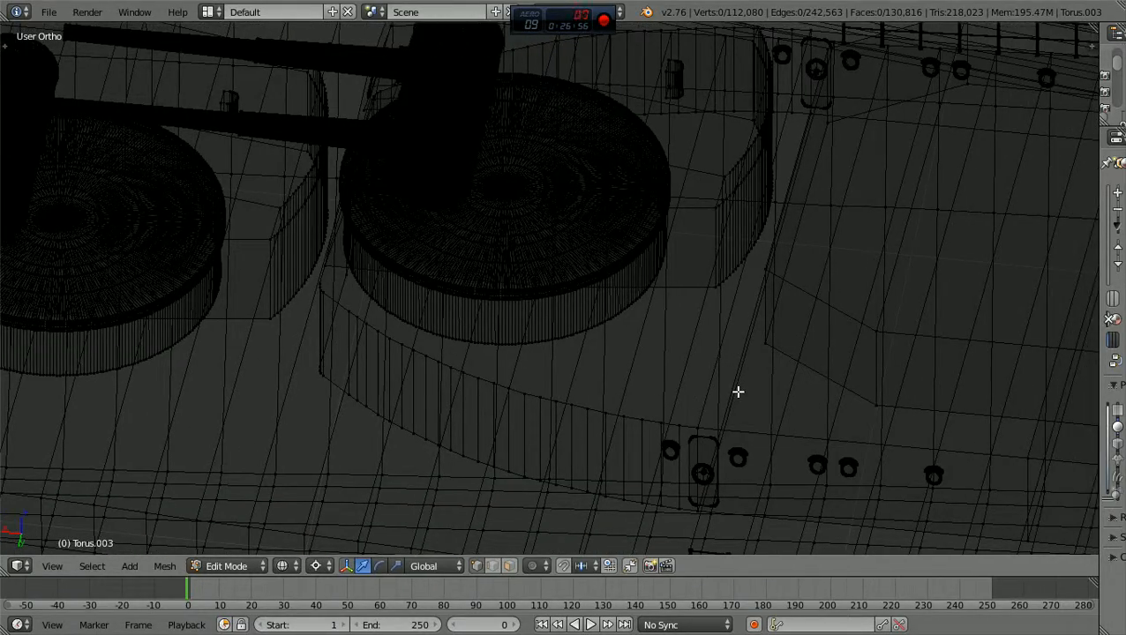
key(z)
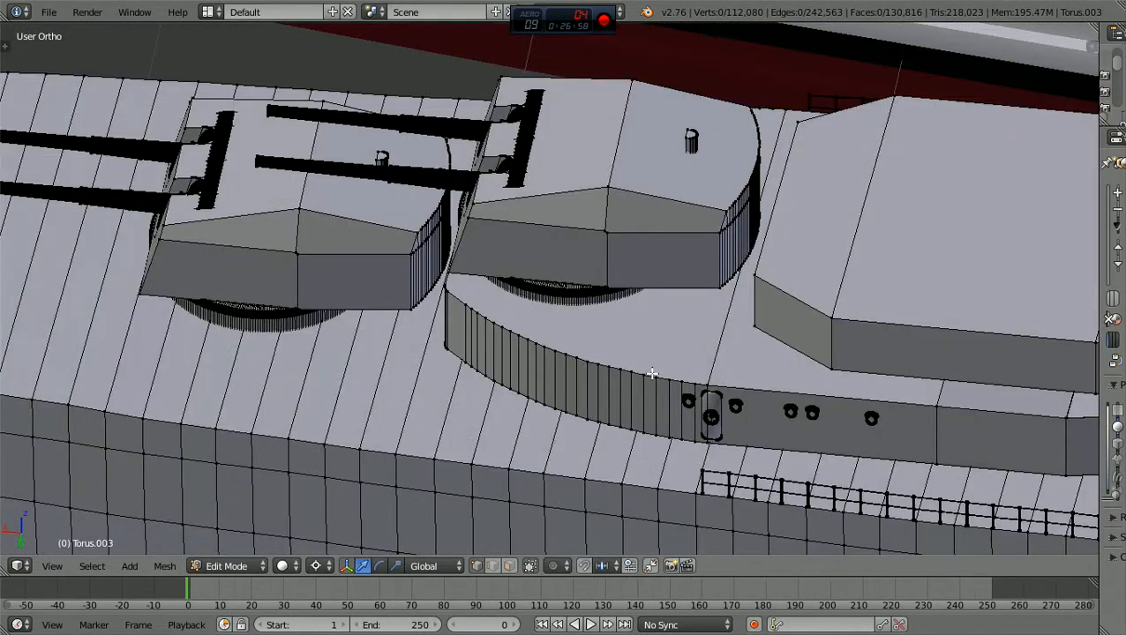
Examine the smaller warship's mesh from the forward turrets and superstructure out to the whole hull, seen from the bow
scroll(611, 365, down, 1)
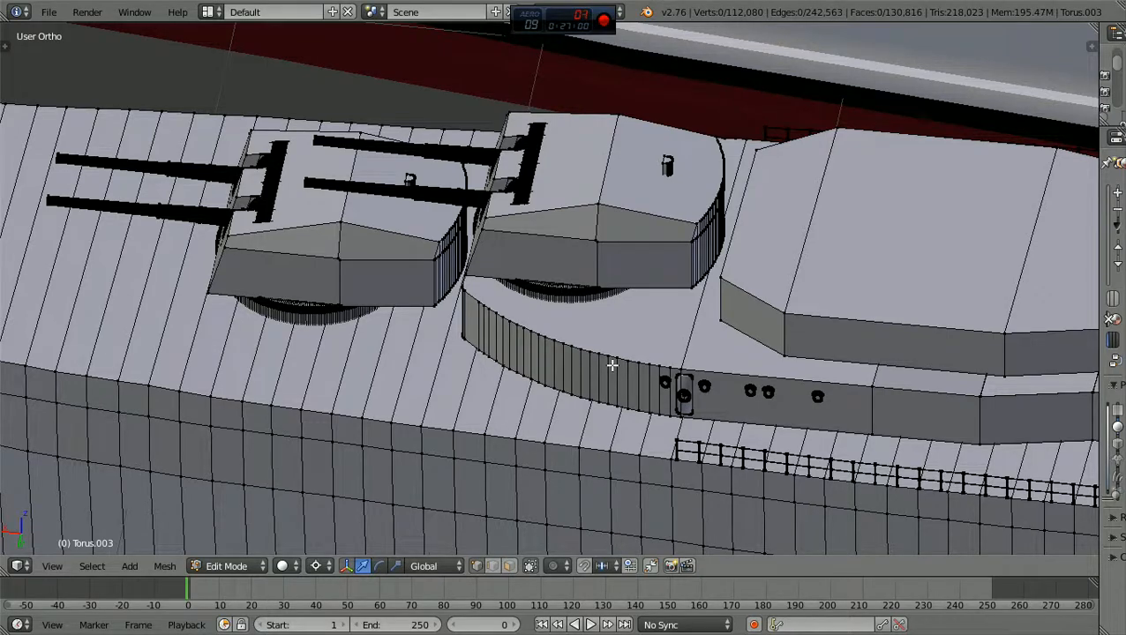
ctrl+scroll(611, 364, down, 6)
middle_drag(611, 365, 617, 376)
scroll(618, 377, down, 4)
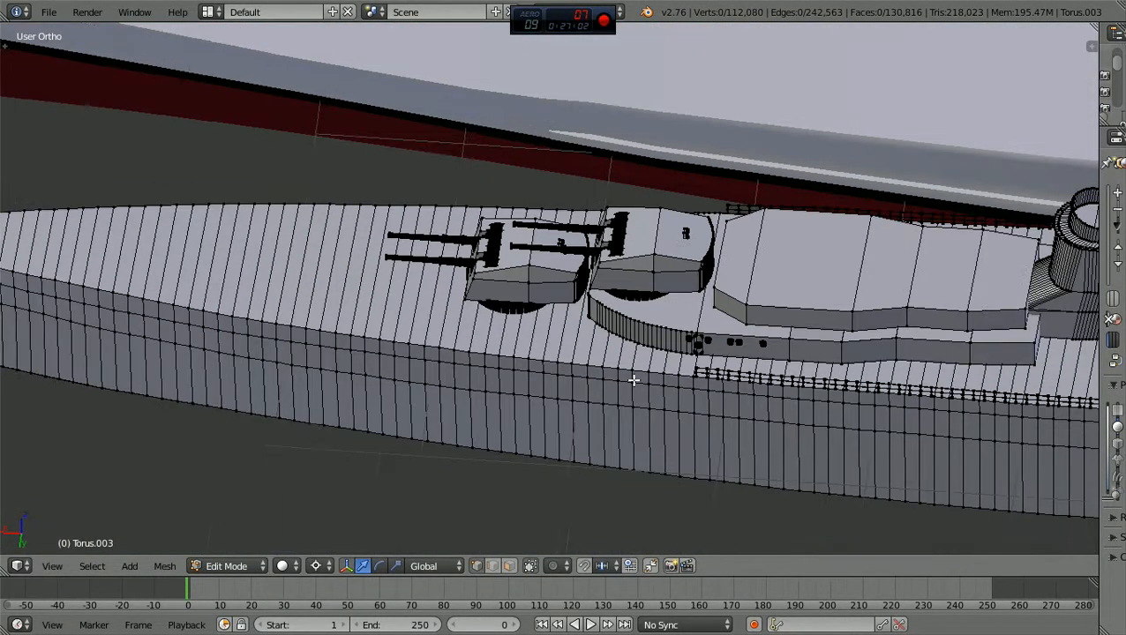
scroll(635, 380, down, 2)
middle_drag(702, 390, 761, 329)
scroll(838, 314, down, 2)
scroll(762, 329, up, 3)
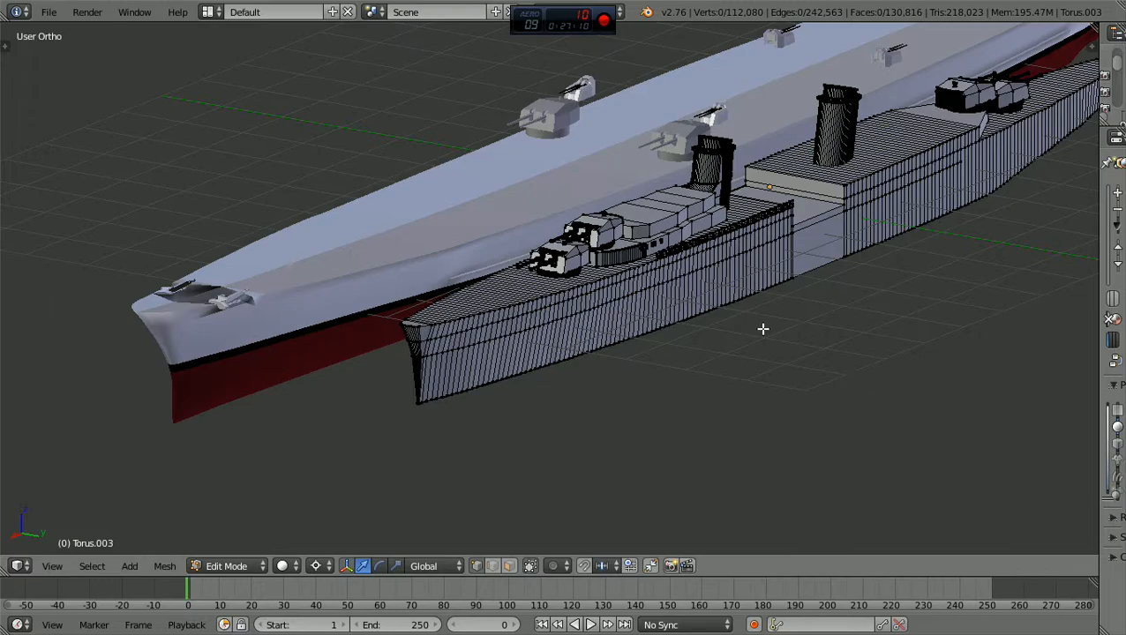
scroll(762, 329, down, 3)
middle_drag(748, 334, 773, 314)
scroll(773, 314, up, 3)
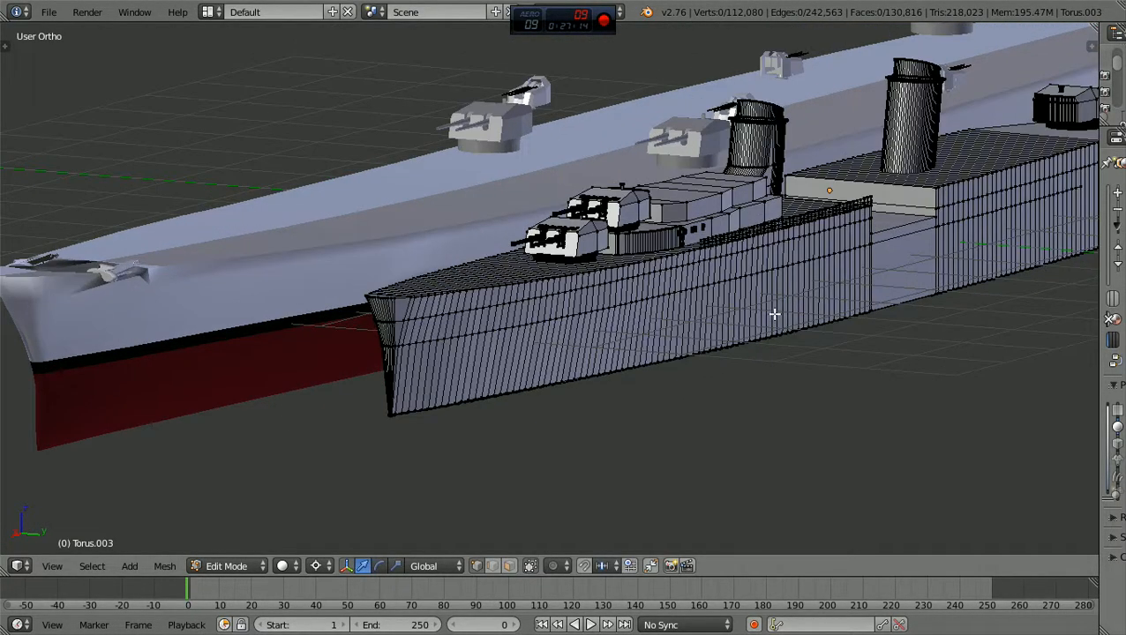
scroll(774, 314, down, 3)
middle_drag(786, 294, 723, 279)
ctrl+scroll(724, 280, up, 6)
scroll(724, 279, up, 2)
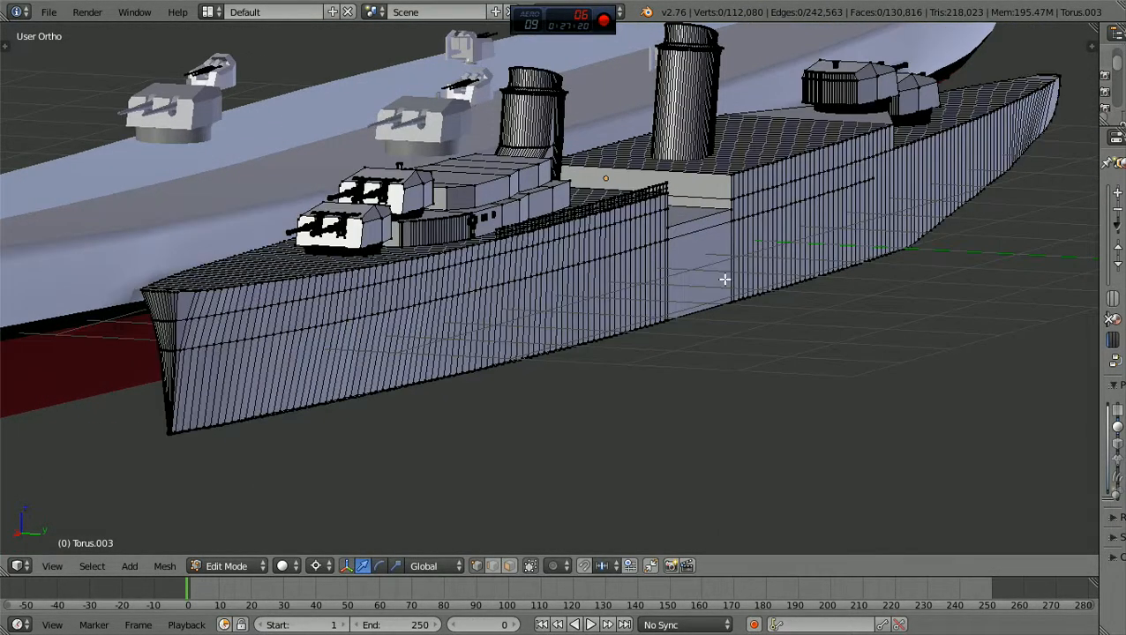
shift+scroll(724, 279, up, 2)
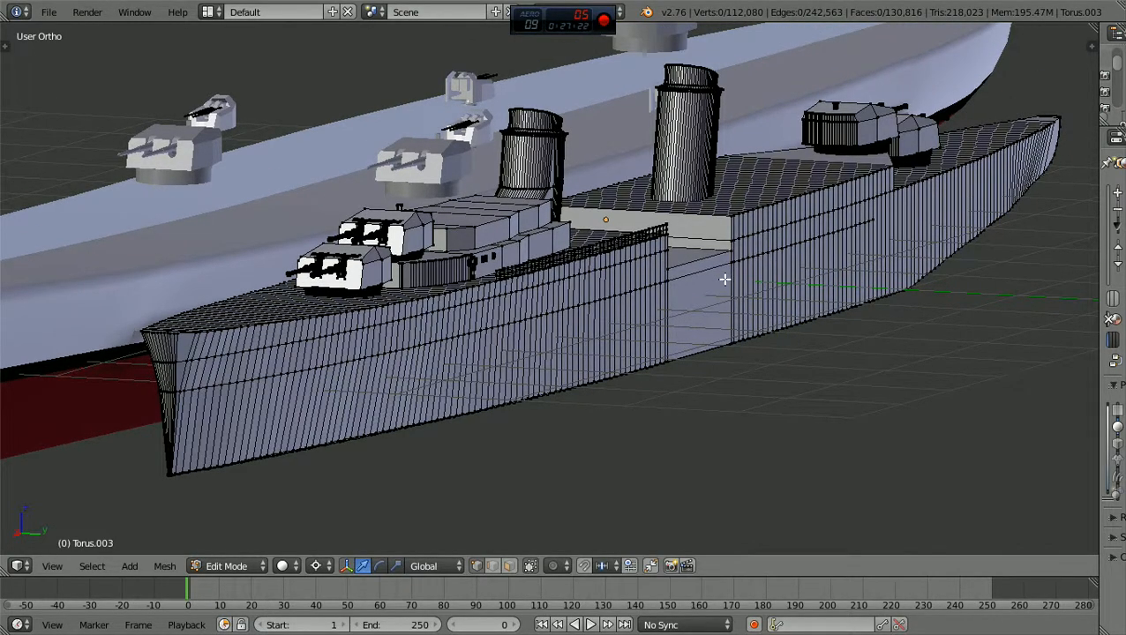
scroll(725, 279, down, 1)
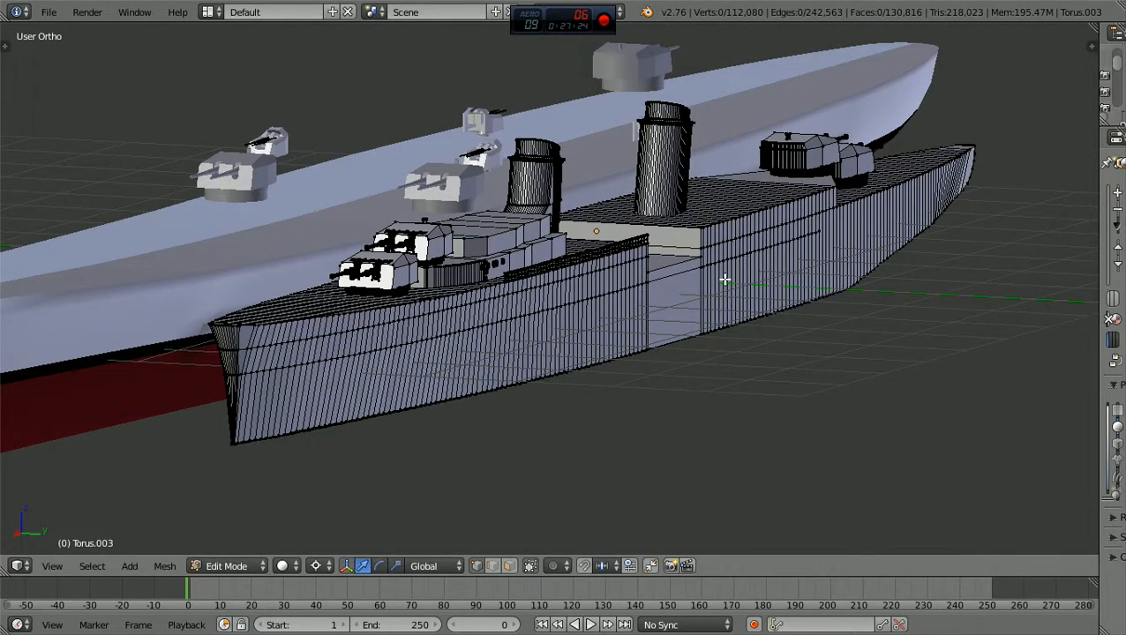
Compare the two warships from the larger hull's side, with the smaller ship's mesh behind it
middle_drag(725, 280, 833, 298)
scroll(807, 288, down, 1)
ctrl+scroll(834, 297, down, 6)
shift+scroll(833, 297, up, 2)
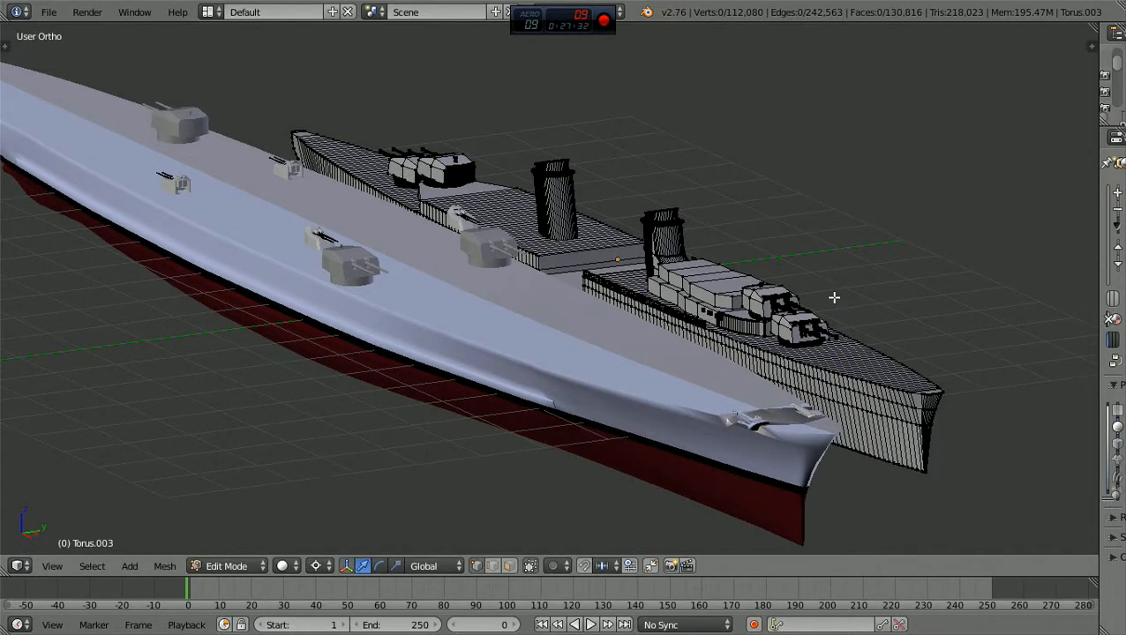
scroll(832, 297, up, 1)
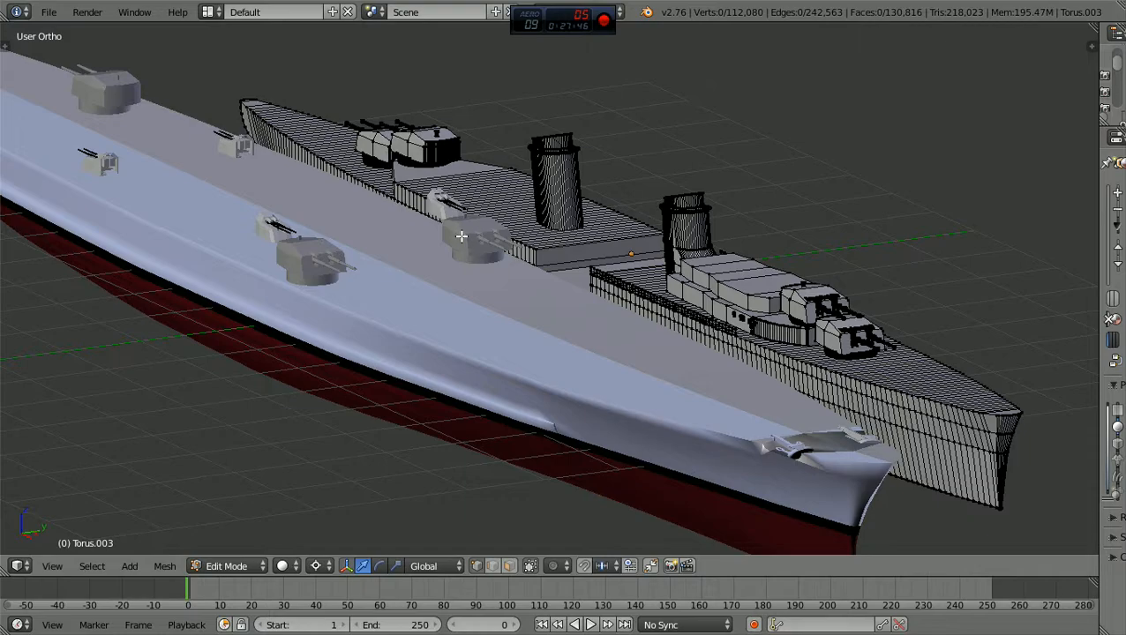
Leave Edit Mode on the smaller warship, select the larger hull and enter Edit Mode on it
click(231, 565)
click(236, 547)
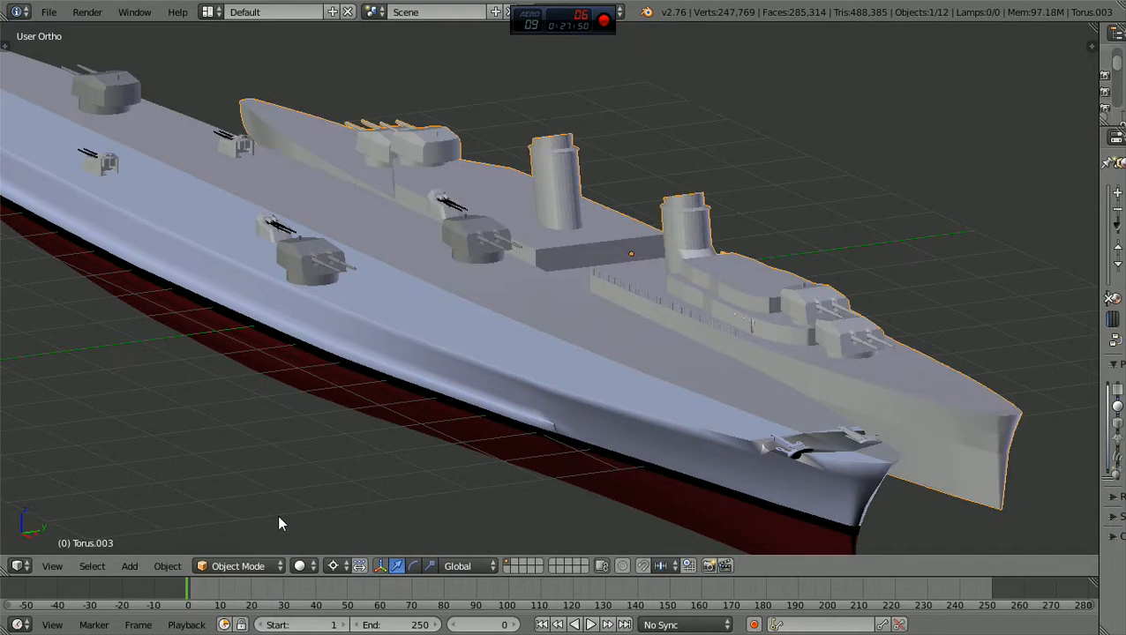
right_click(390, 362)
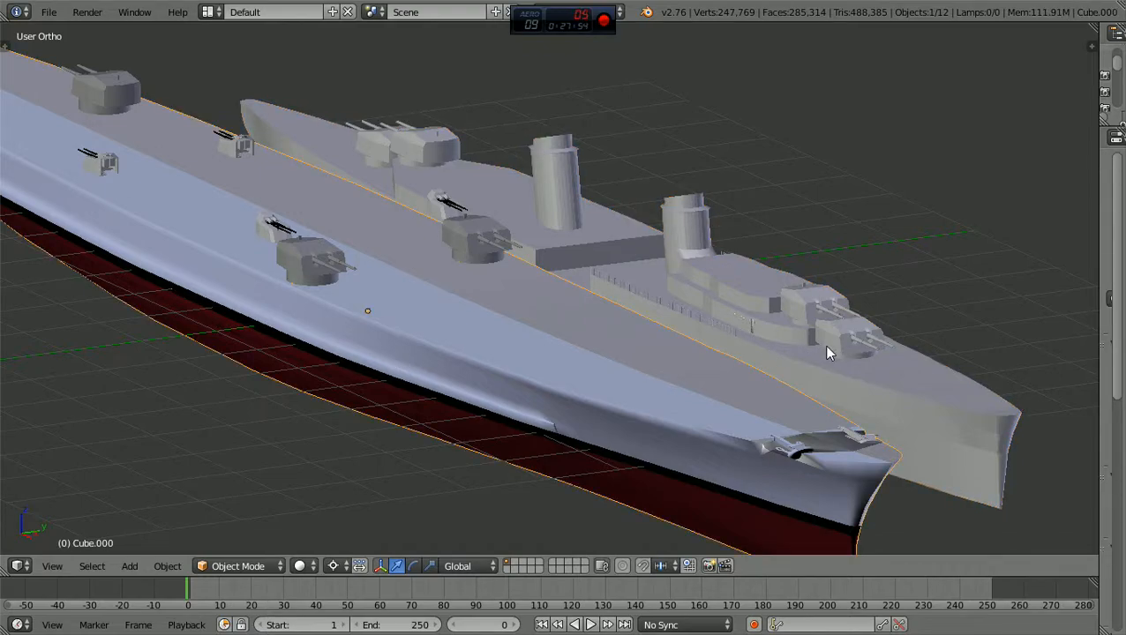
scroll(402, 298, down, 2)
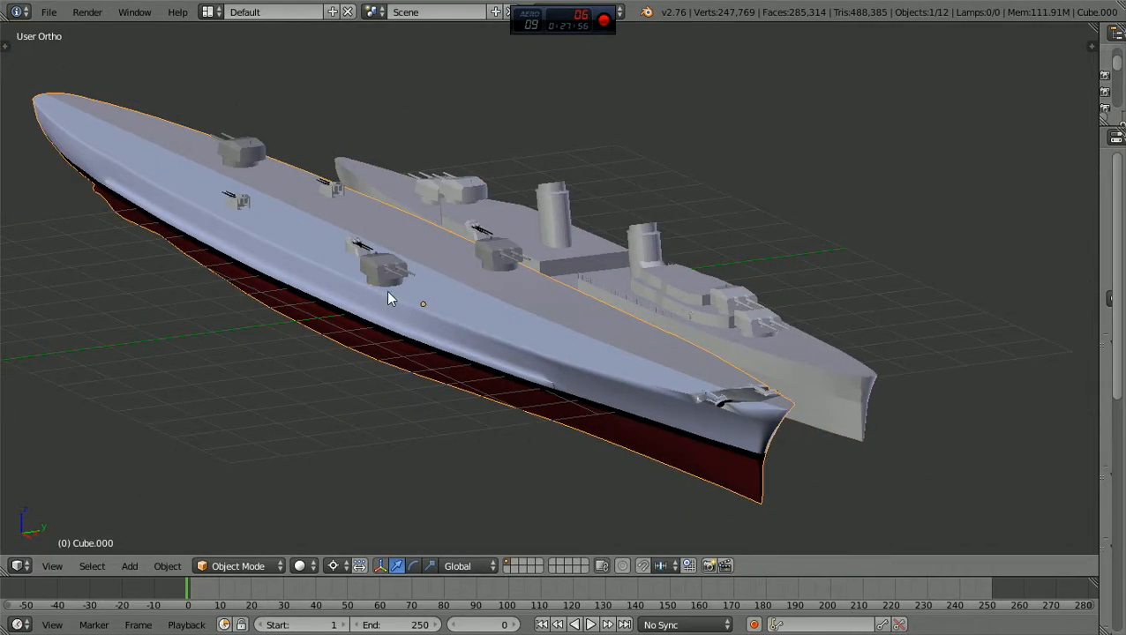
click(280, 565)
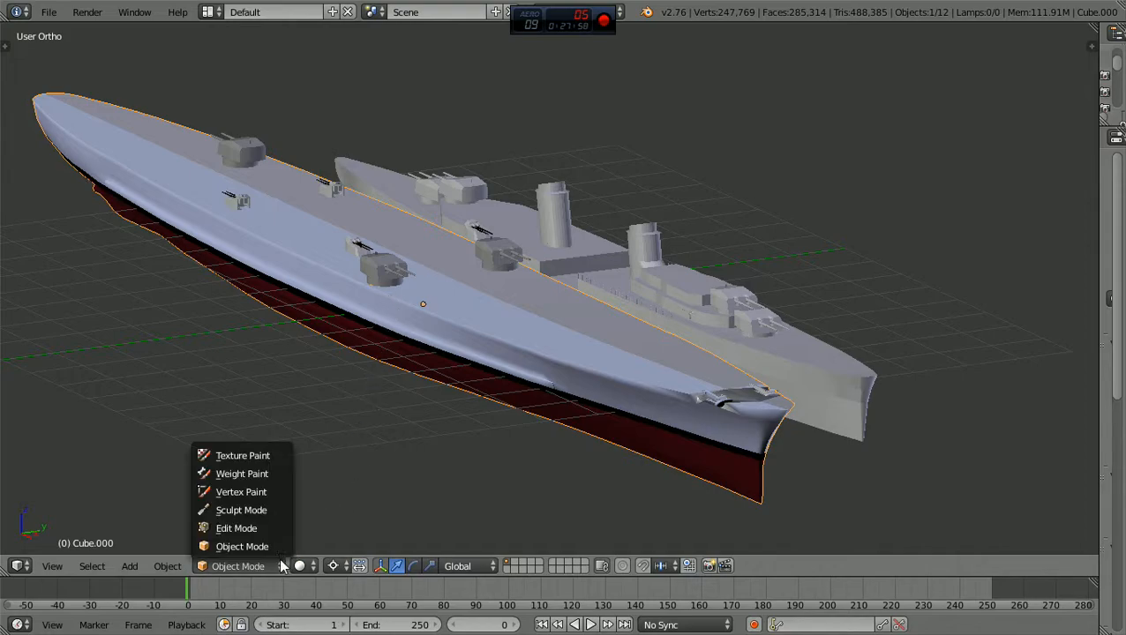
click(248, 528)
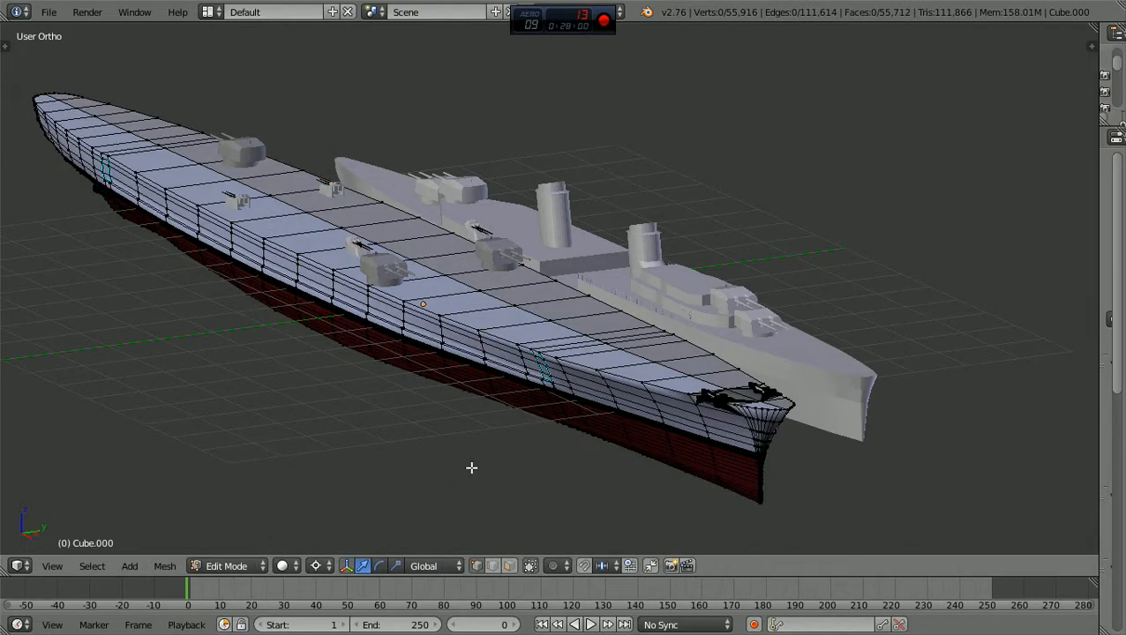
Examine the larger hull's mesh from the end of the ship, alongside the smaller warship
scroll(471, 468, up, 2)
middle_drag(471, 467, 772, 434)
scroll(772, 434, up, 1)
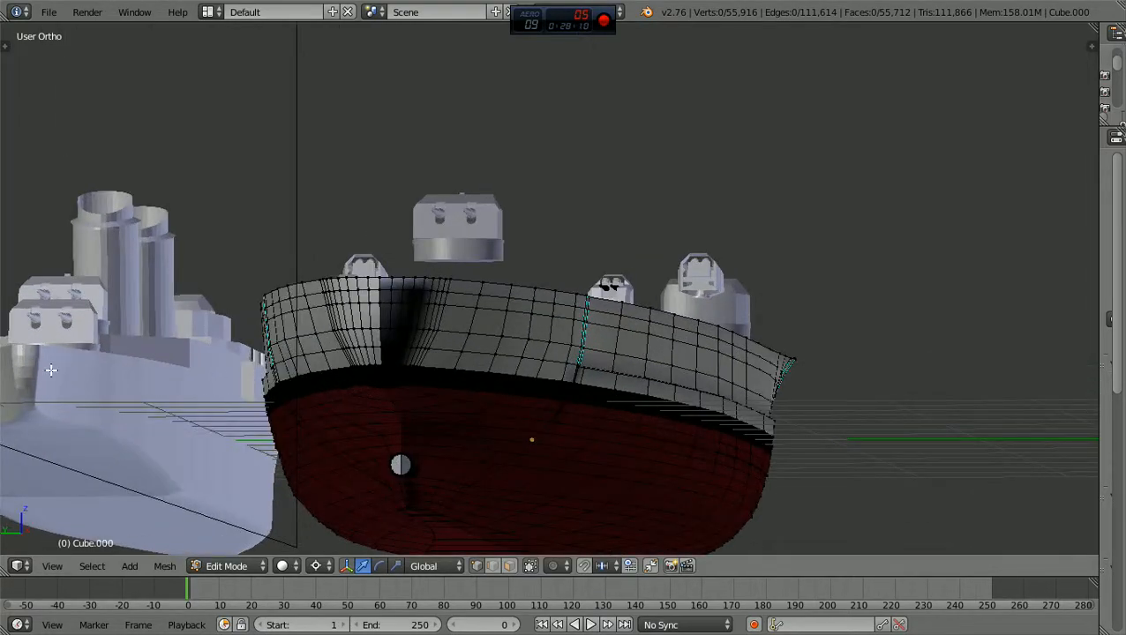
scroll(56, 373, down, 1)
mouse_move(56, 373)
middle_down()
mouse_move(95, 385)
mouse_move(67, 382)
middle_up()
scroll(508, 379, down, 3)
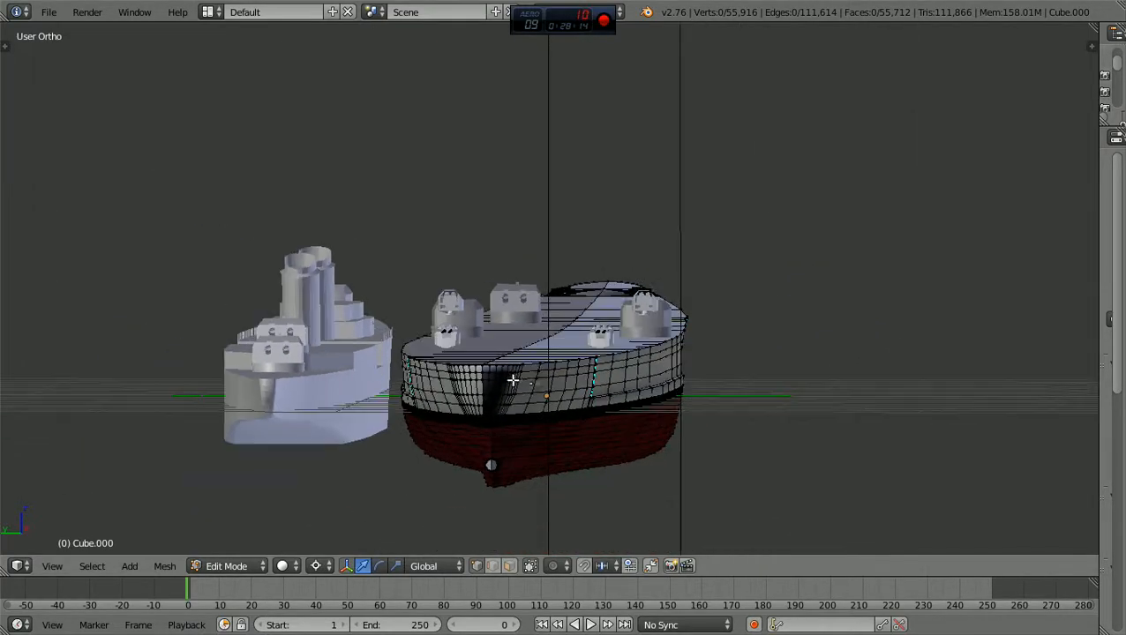
middle_drag(519, 395, 265, 414)
Return to Object Mode and select the smaller warship
click(252, 565)
click(254, 546)
middle_drag(309, 520, 397, 471)
scroll(424, 377, up, 1)
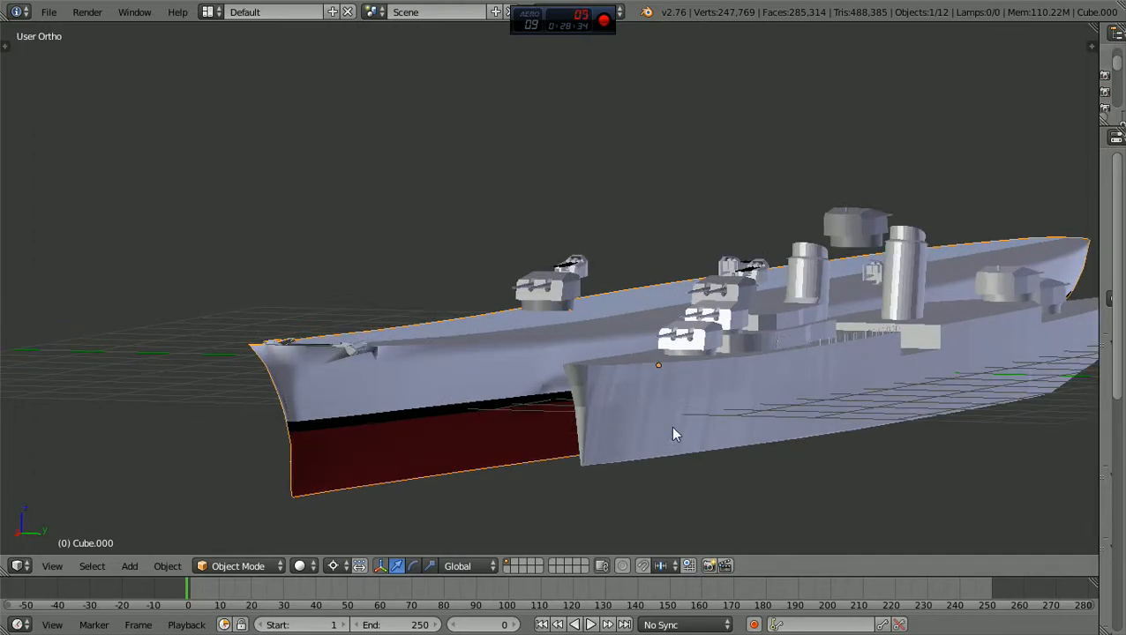
scroll(703, 400, down, 2)
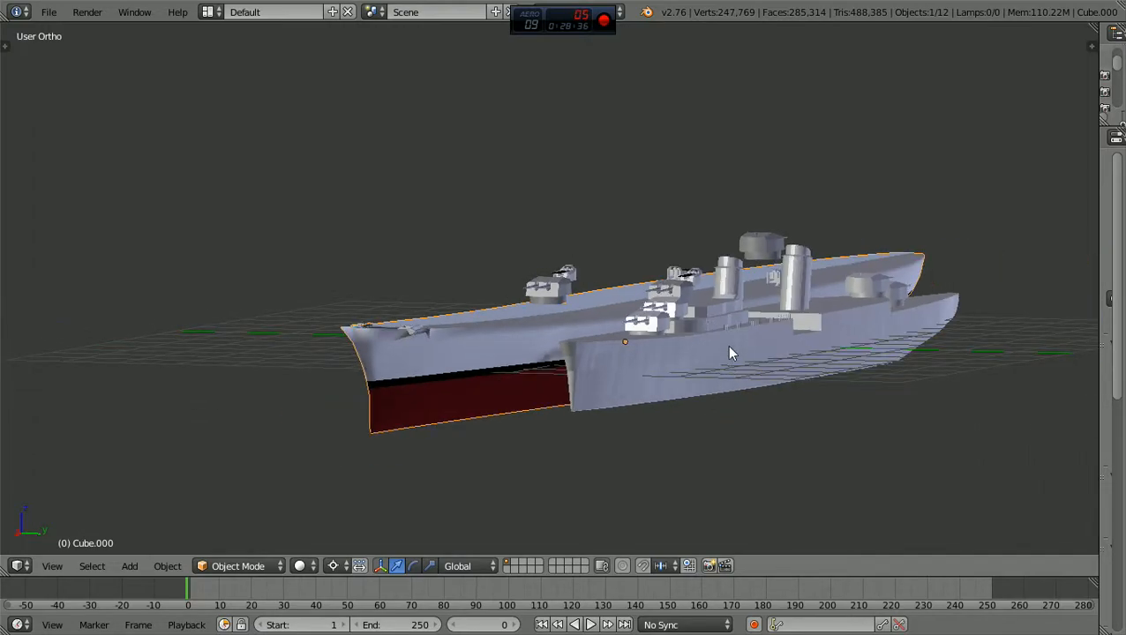
right_click(728, 353)
scroll(729, 352, up, 2)
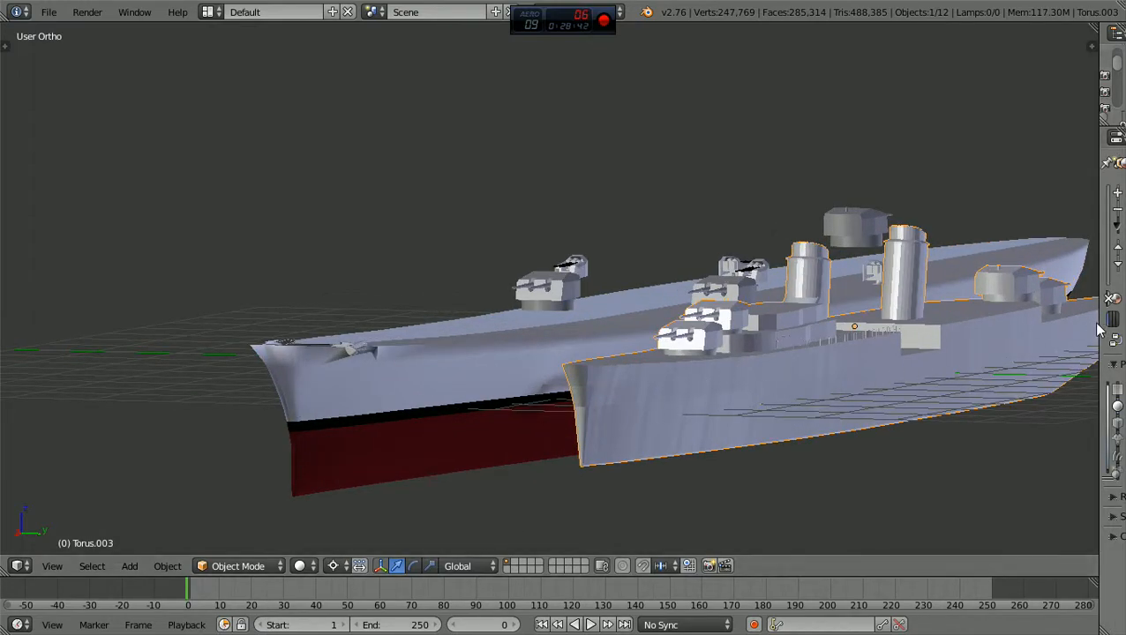
Widen the properties area and enable Auto Smooth for the smaller warship's mesh normals
drag(1099, 330, 920, 344)
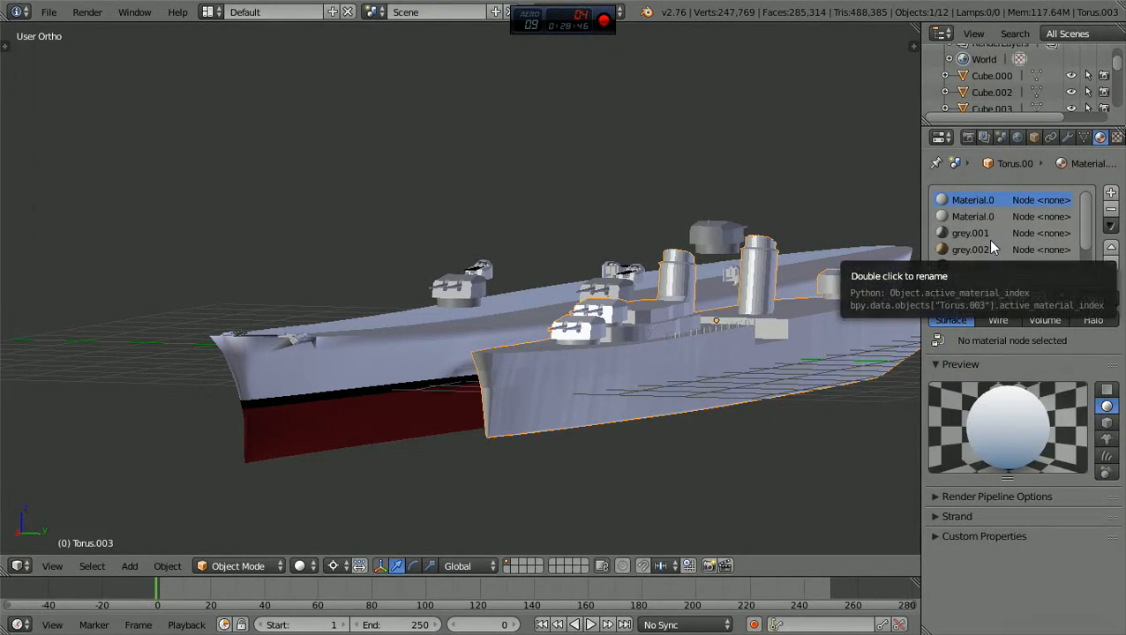
click(1083, 137)
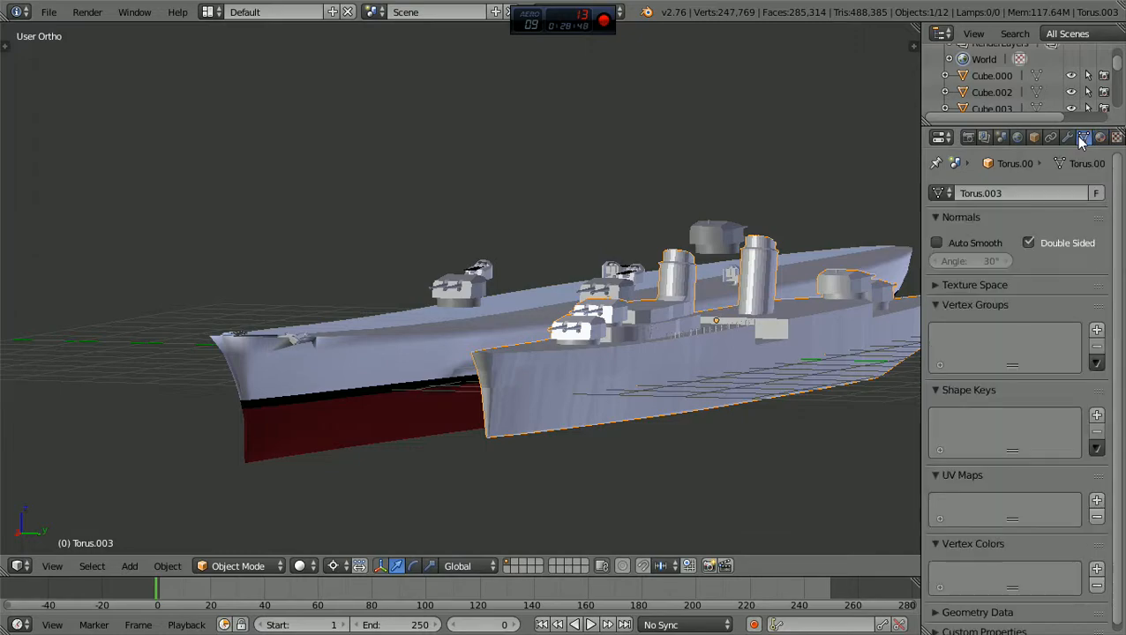
click(937, 243)
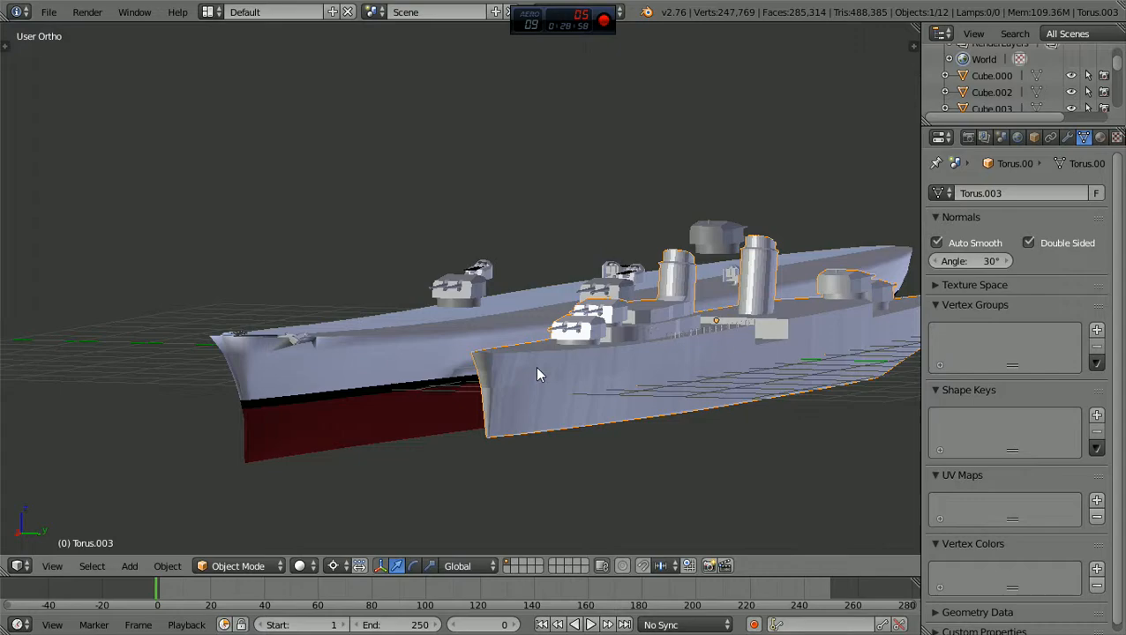
scroll(540, 368, up, 2)
scroll(541, 368, down, 2)
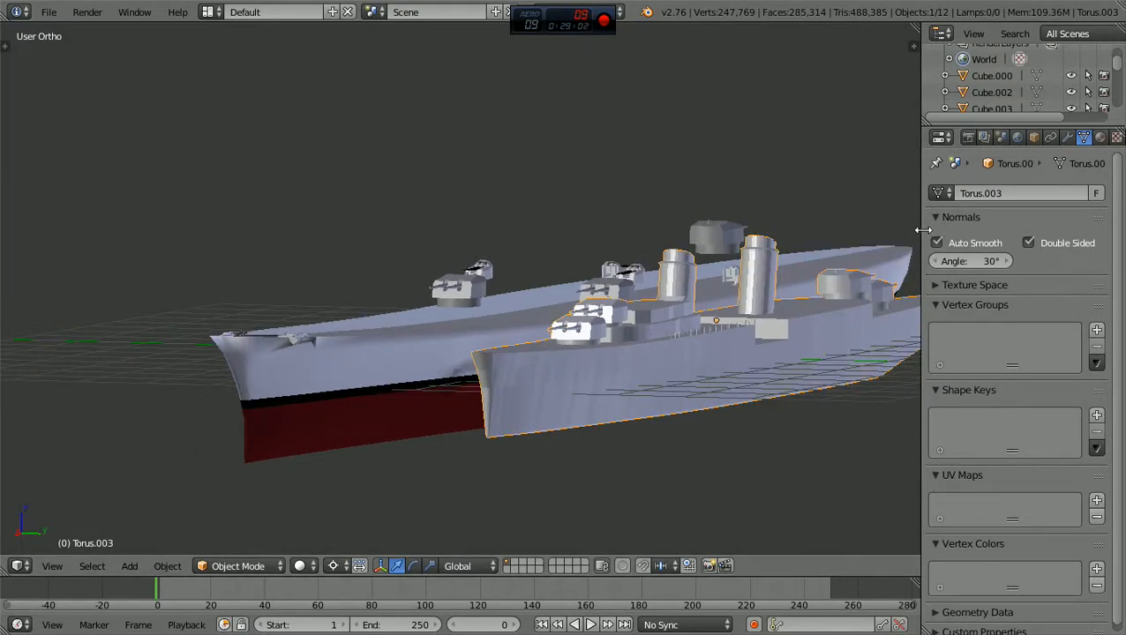
Narrow the properties area and review both shaded warships from the larger hull's side at several distances
drag(922, 229, 1072, 231)
scroll(889, 292, down, 2)
middle_drag(888, 292, 897, 327)
scroll(826, 350, up, 3)
scroll(894, 321, up, 1)
scroll(894, 321, down, 2)
scroll(894, 321, up, 2)
scroll(894, 321, down, 3)
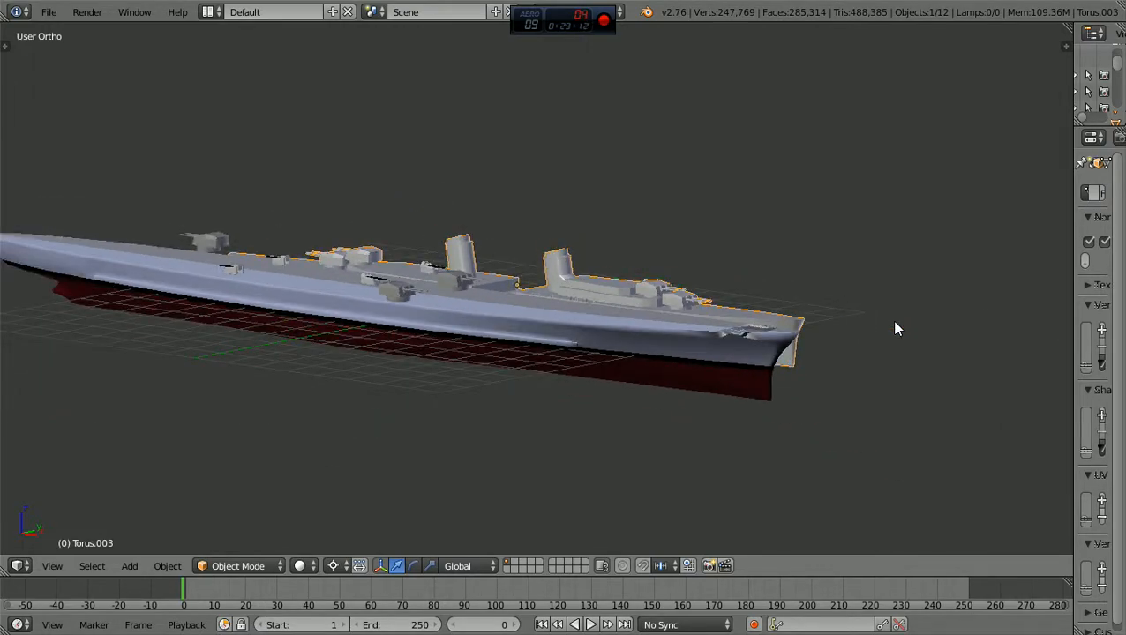
ctrl+scroll(894, 321, down, 6)
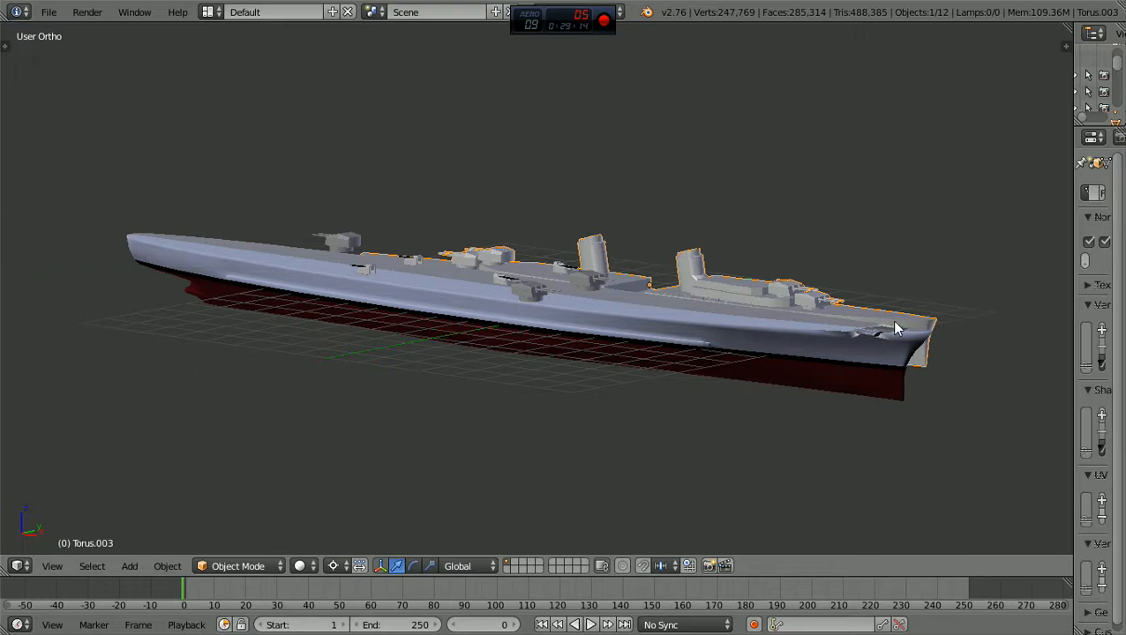
shift+scroll(894, 321, up, 4)
ctrl+scroll(894, 328, up, 3)
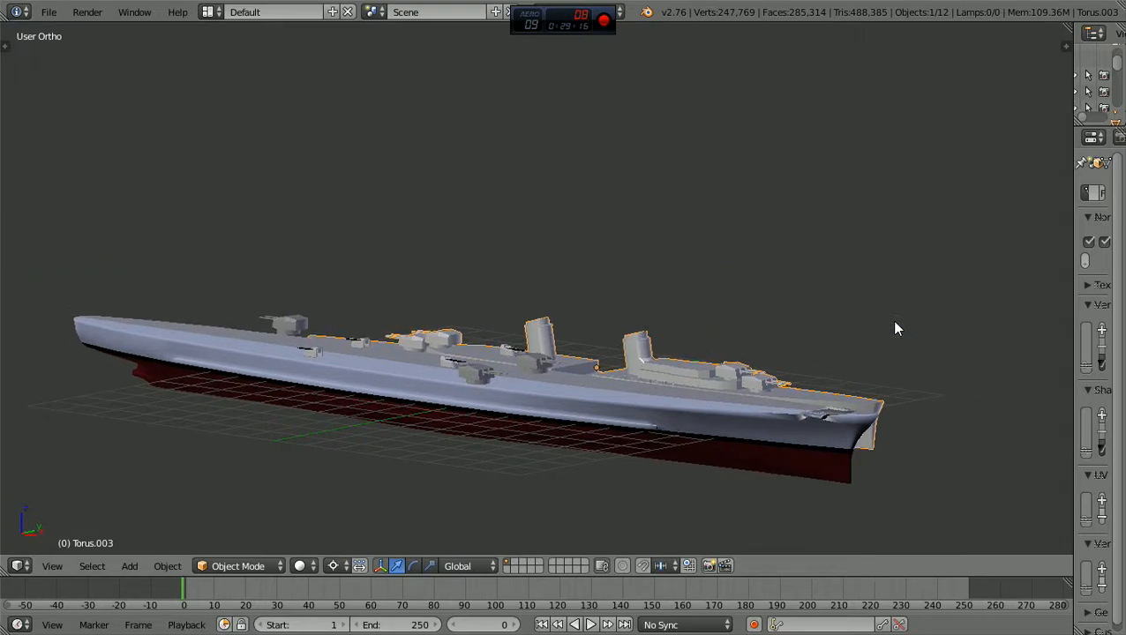
shift+scroll(894, 328, down, 1)
scroll(895, 328, up, 2)
ctrl+scroll(895, 328, down, 4)
scroll(894, 328, down, 3)
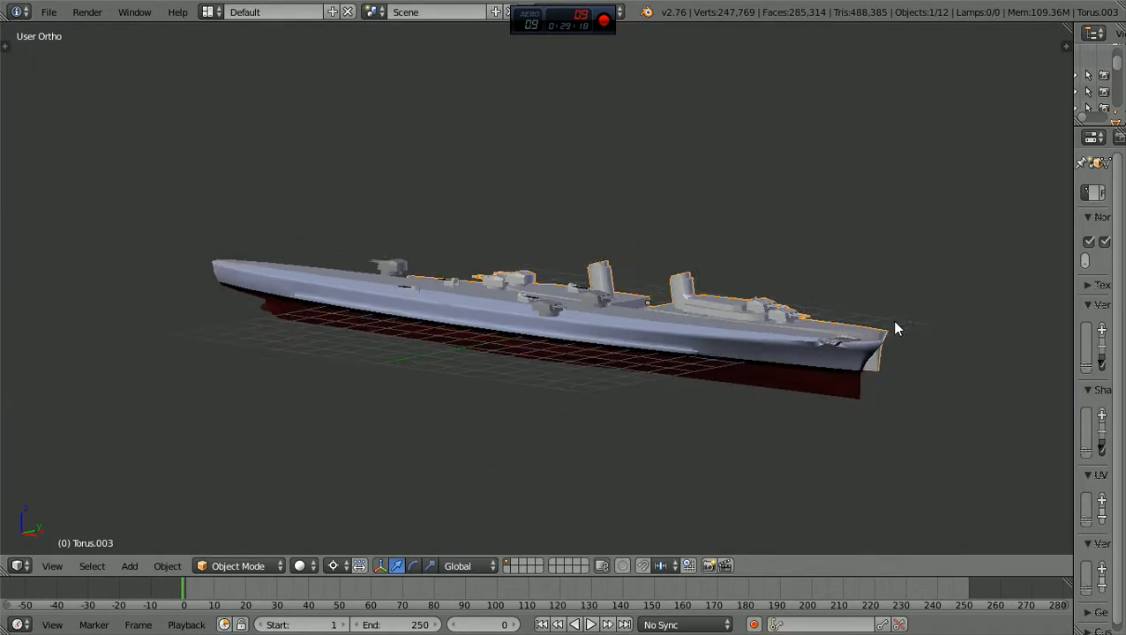
Deselect all objects and open the recent file NCC-1974USS-STUART-FOLEY13b.blend
key(a)
middle_drag(895, 328, 886, 341)
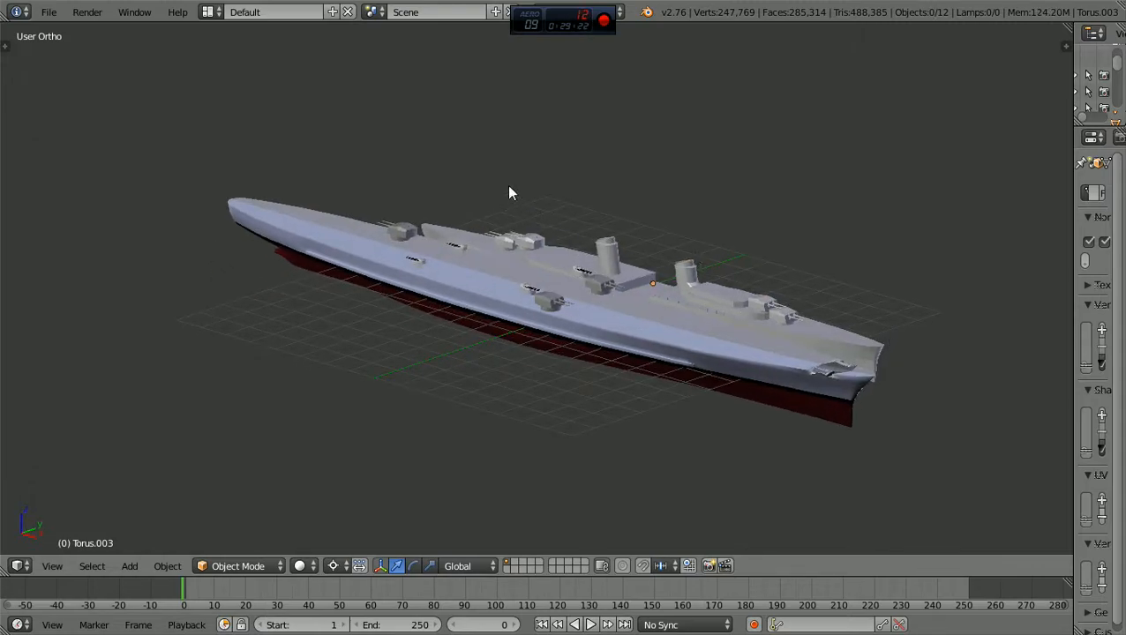
click(48, 12)
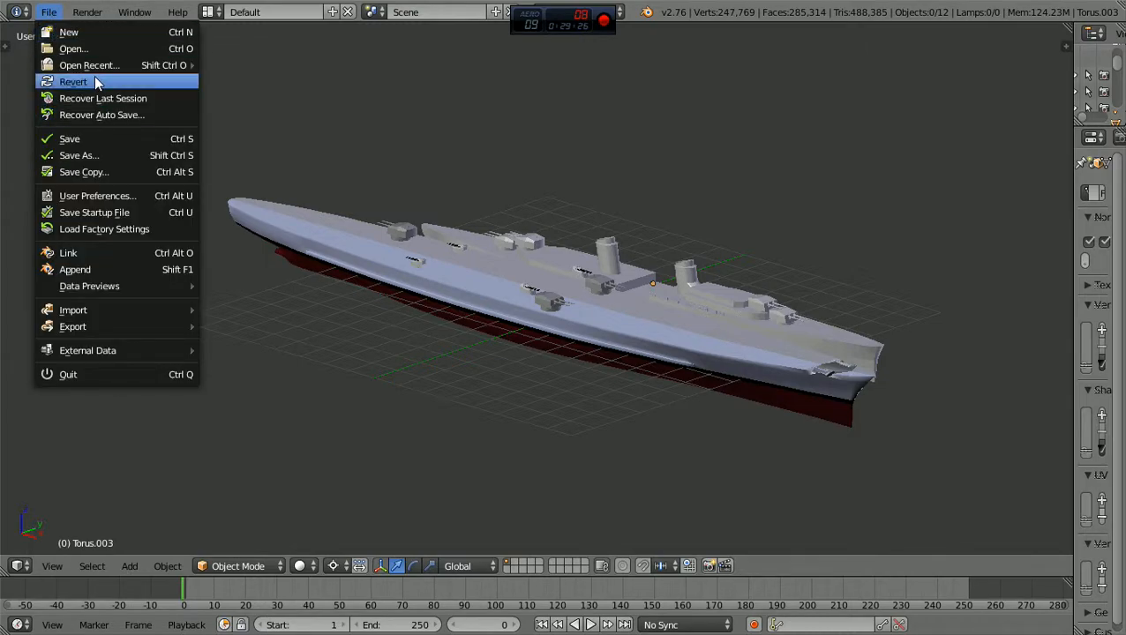
mouse_move(102, 66)
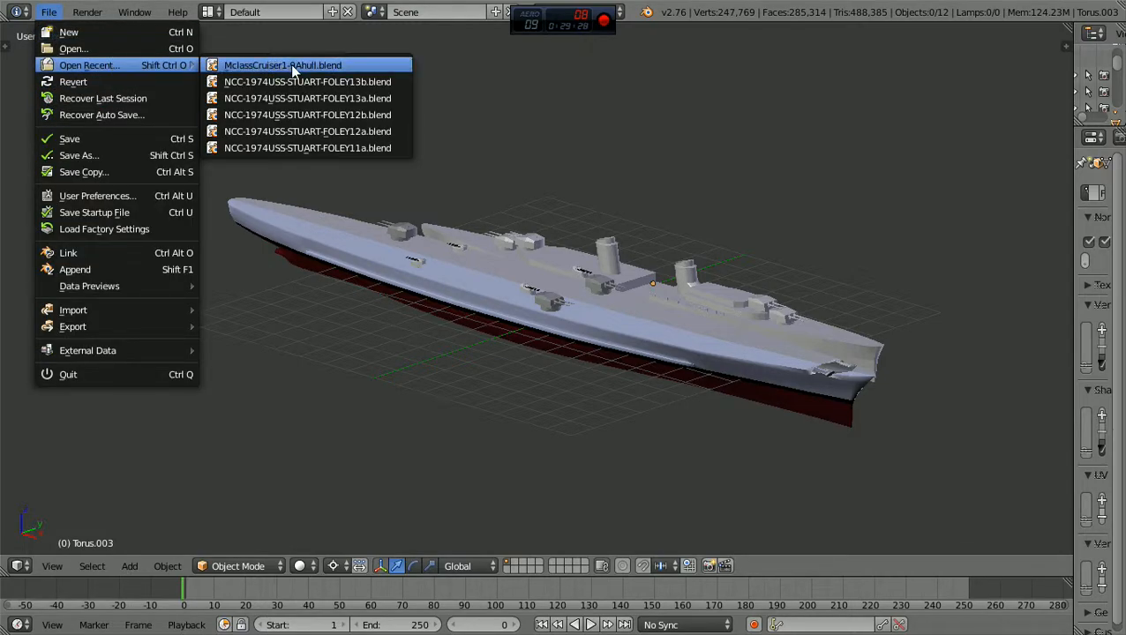
click(337, 81)
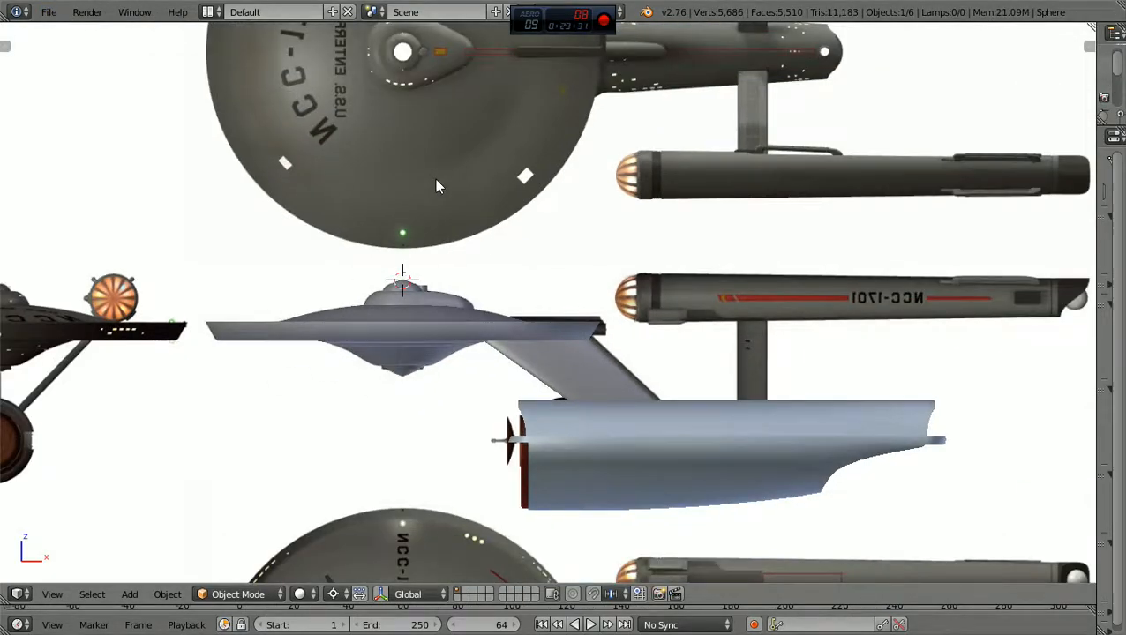
Examine the saucer, neck and secondary hull against the reference sheets from oblique angles at several distances
scroll(434, 178, down, 1)
middle_drag(434, 178, 447, 205)
scroll(447, 205, up, 2)
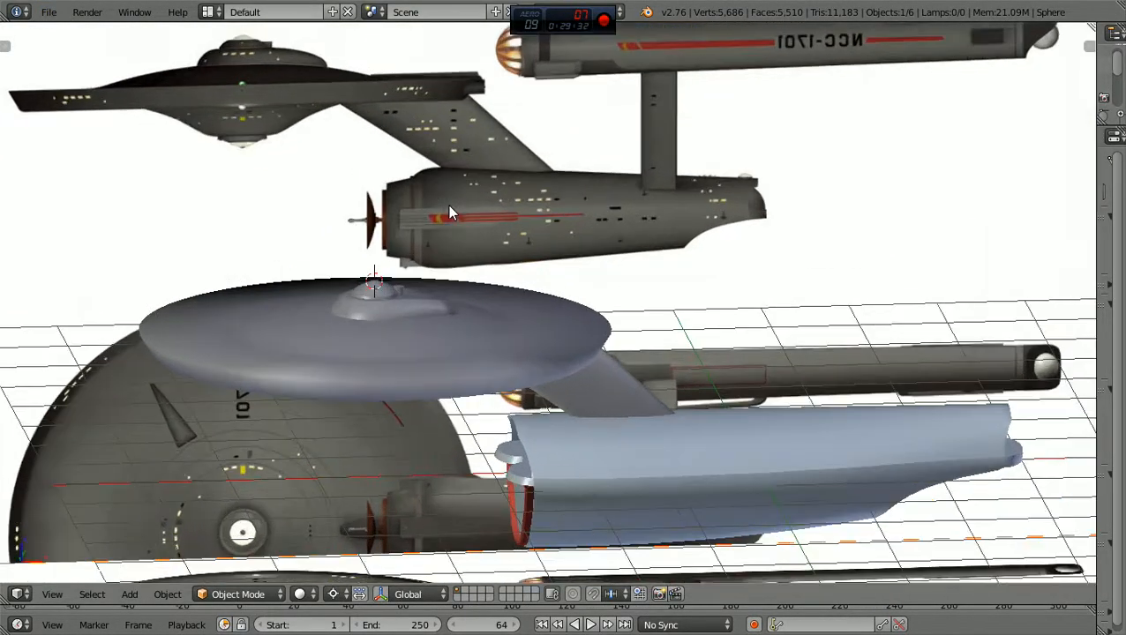
scroll(401, 320, down, 3)
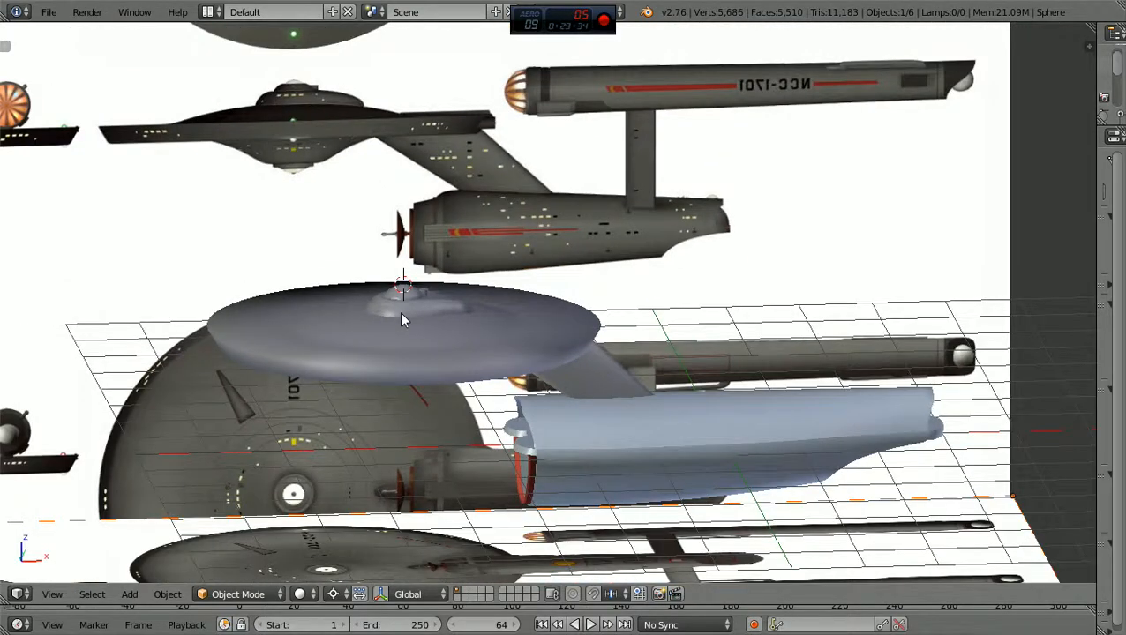
scroll(401, 320, up, 1)
mouse_move(714, 400)
middle_down()
mouse_move(762, 372)
mouse_move(836, 387)
mouse_move(798, 398)
mouse_move(822, 378)
mouse_move(870, 374)
mouse_move(830, 389)
mouse_move(723, 394)
mouse_move(741, 377)
mouse_move(716, 406)
mouse_move(692, 405)
middle_up()
scroll(869, 375, up, 1)
scroll(739, 377, down, 4)
scroll(696, 404, up, 3)
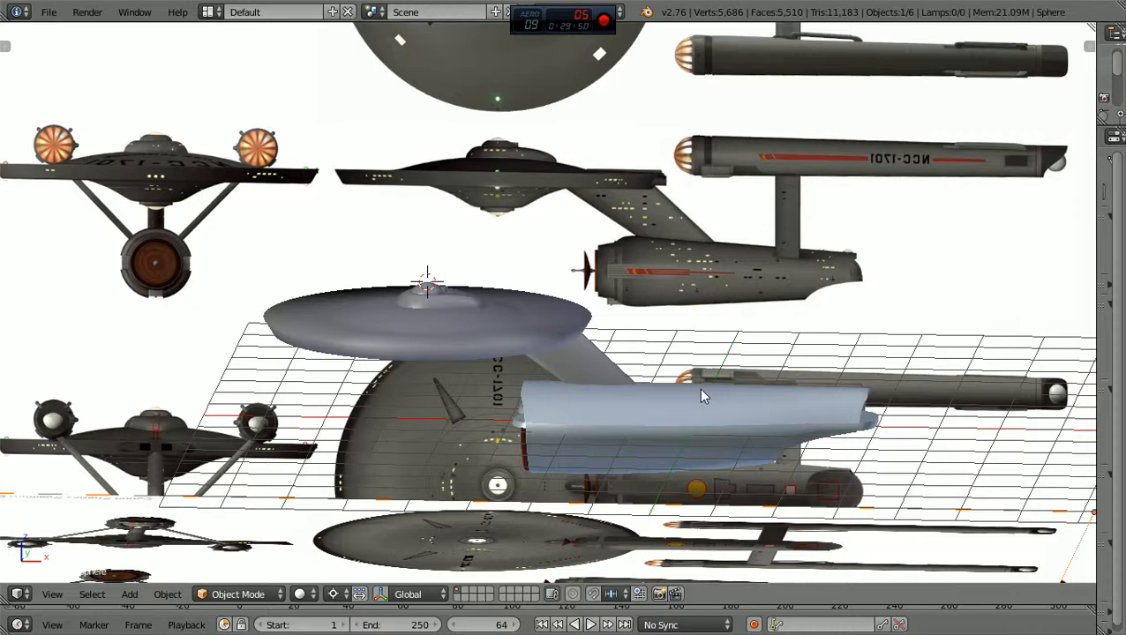
scroll(701, 396, up, 2)
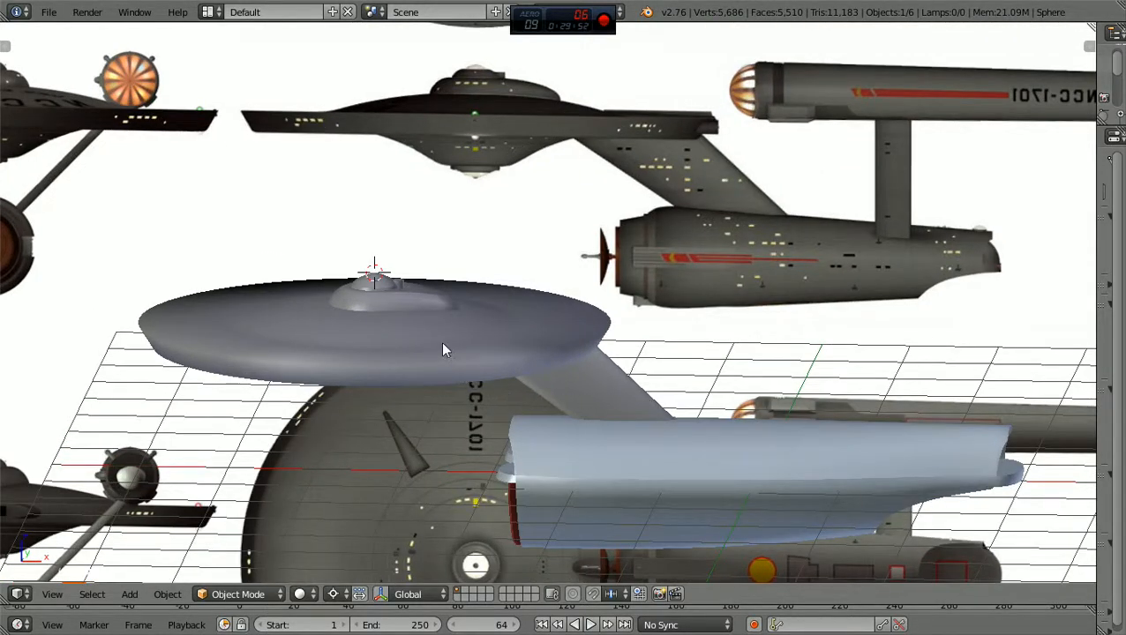
Select the saucer together with the bridge superstructure on top of it and join them into one object
scroll(415, 326, up, 2)
scroll(416, 325, down, 2)
ctrl+scroll(416, 325, down, 6)
scroll(415, 325, up, 2)
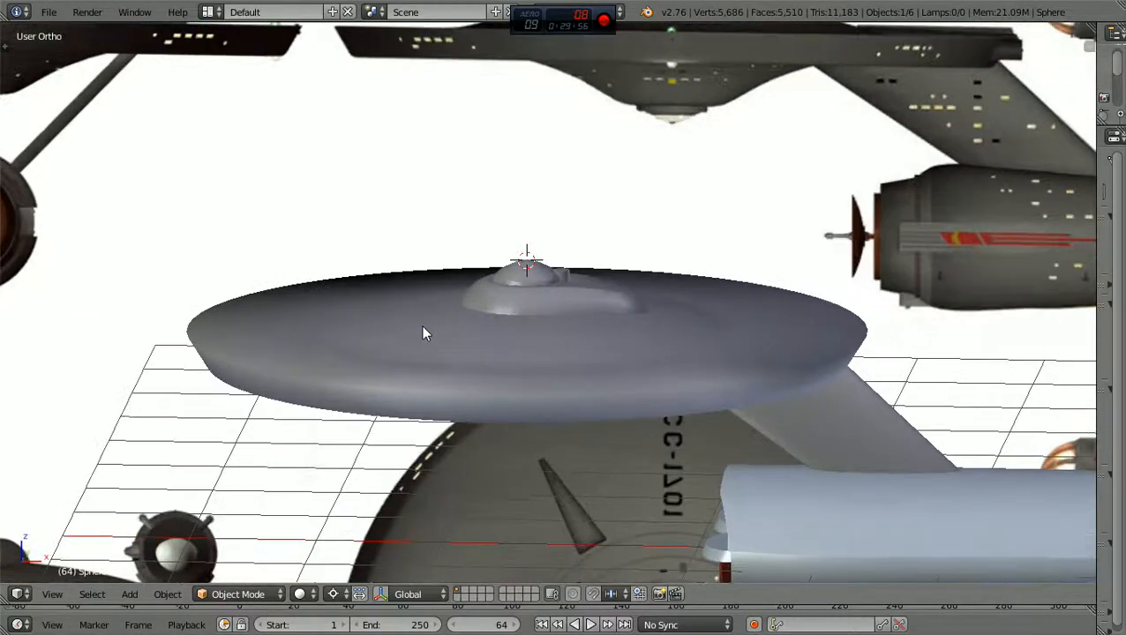
scroll(517, 313, down, 1)
right_click(523, 346)
scroll(524, 349, up, 2)
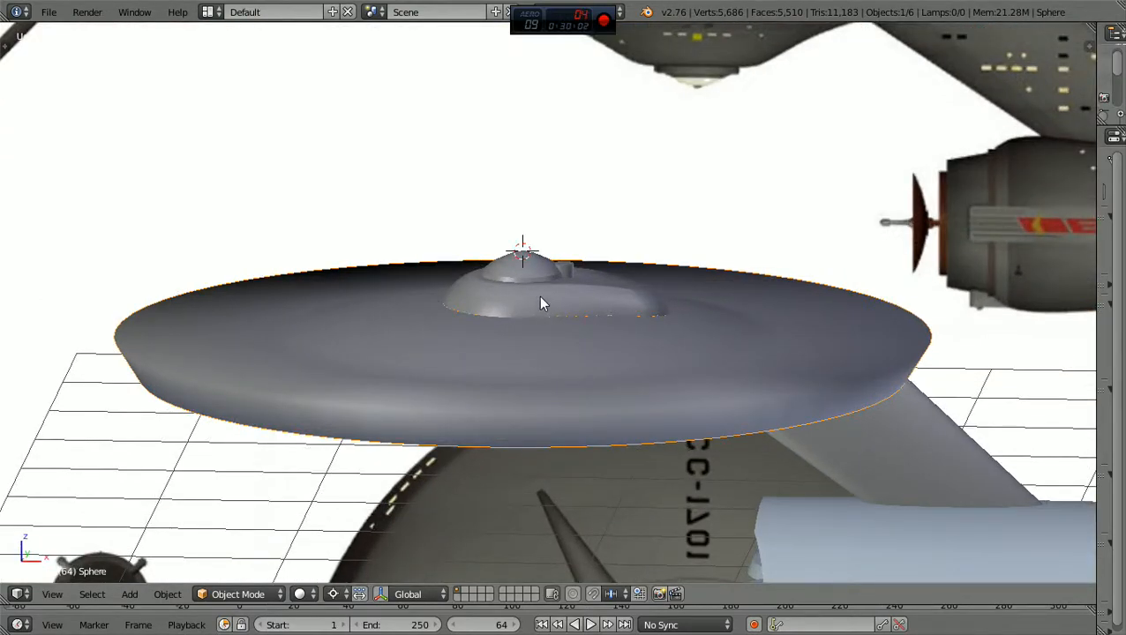
shift+right_click(543, 304)
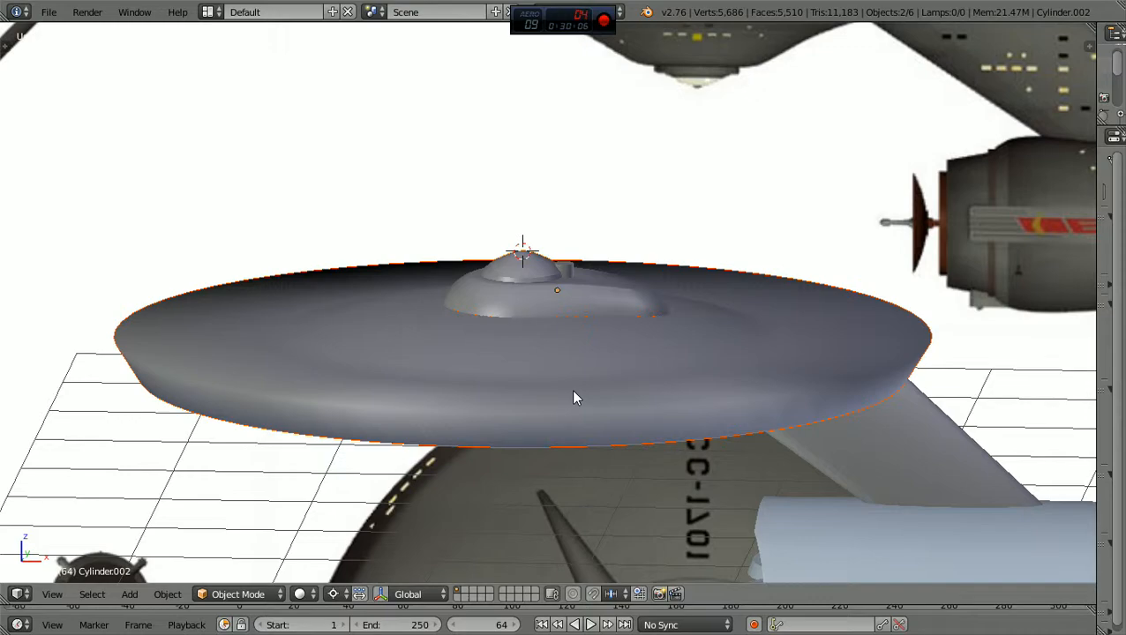
key(ctrl+j)
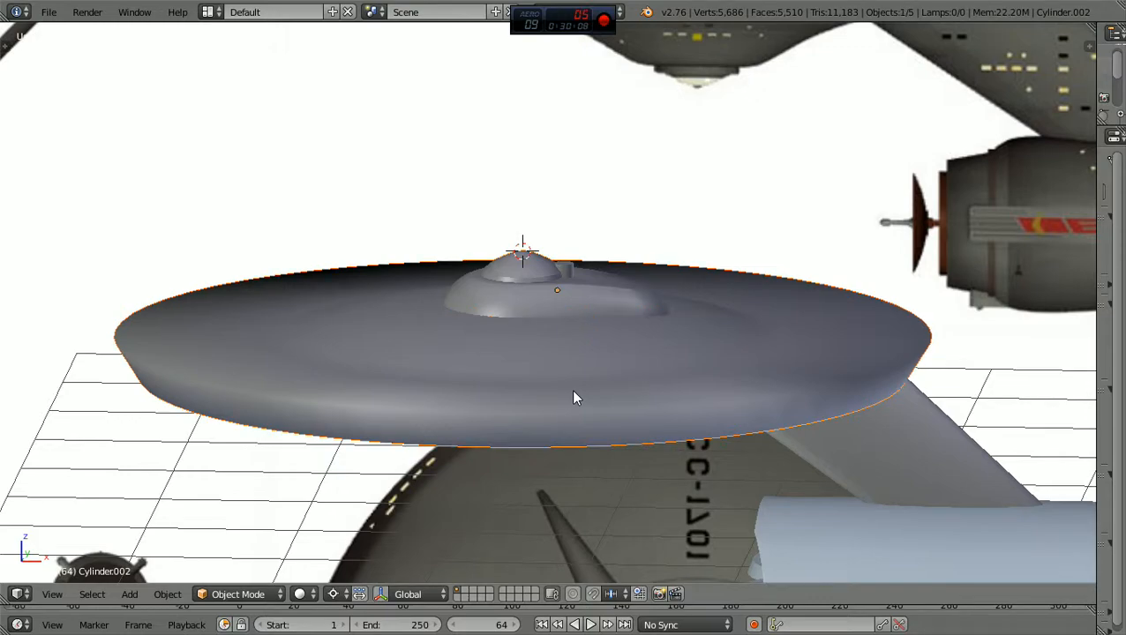
Isolate the joined saucer section in local view and inspect its shape from oblique angles and the front
middle_drag(641, 424, 799, 428)
scroll(709, 431, up, 2)
scroll(738, 420, down, 2)
scroll(799, 427, down, 1)
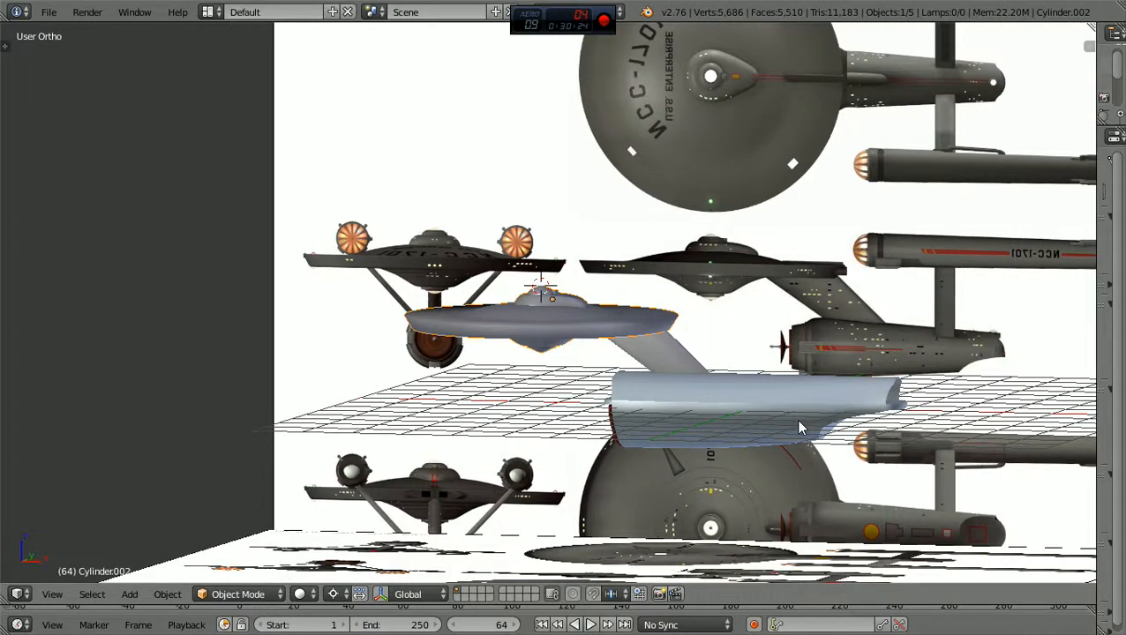
key(KP_Divide)
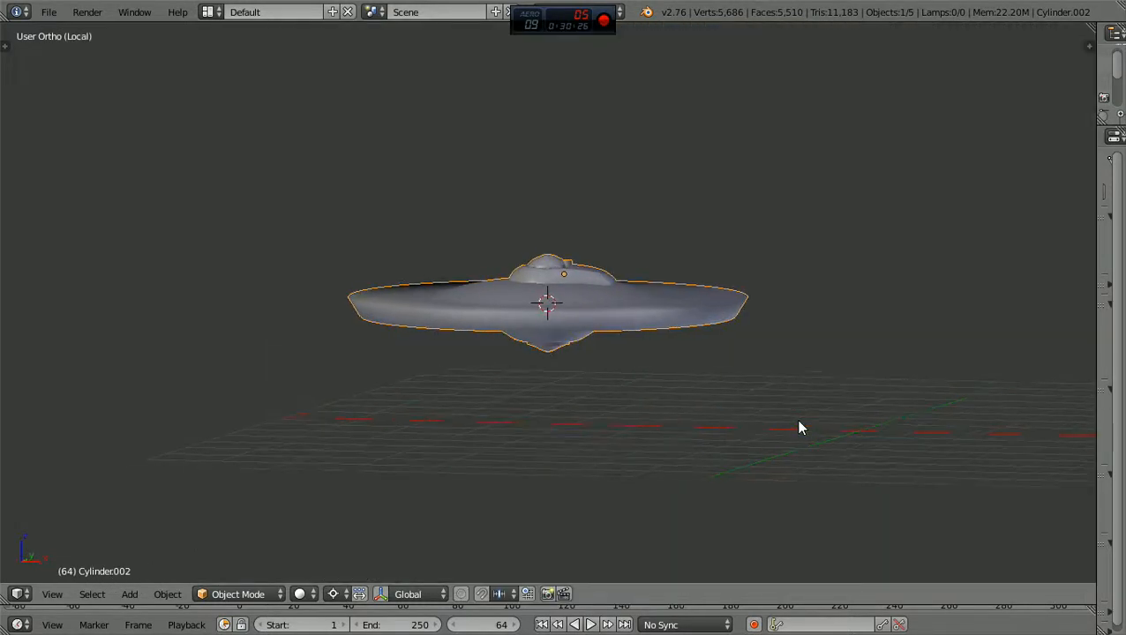
middle_drag(801, 402, 642, 345)
scroll(703, 411, up, 3)
scroll(703, 411, down, 1)
scroll(683, 412, up, 1)
scroll(685, 413, up, 1)
scroll(831, 400, down, 3)
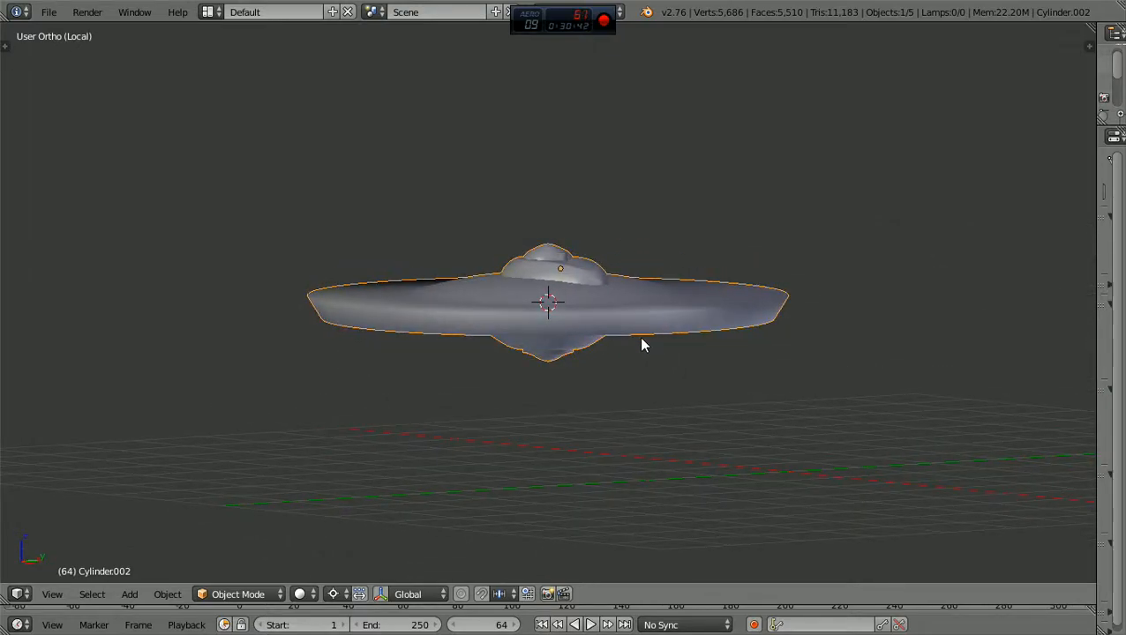
key(KP_1)
scroll(641, 339, up, 2)
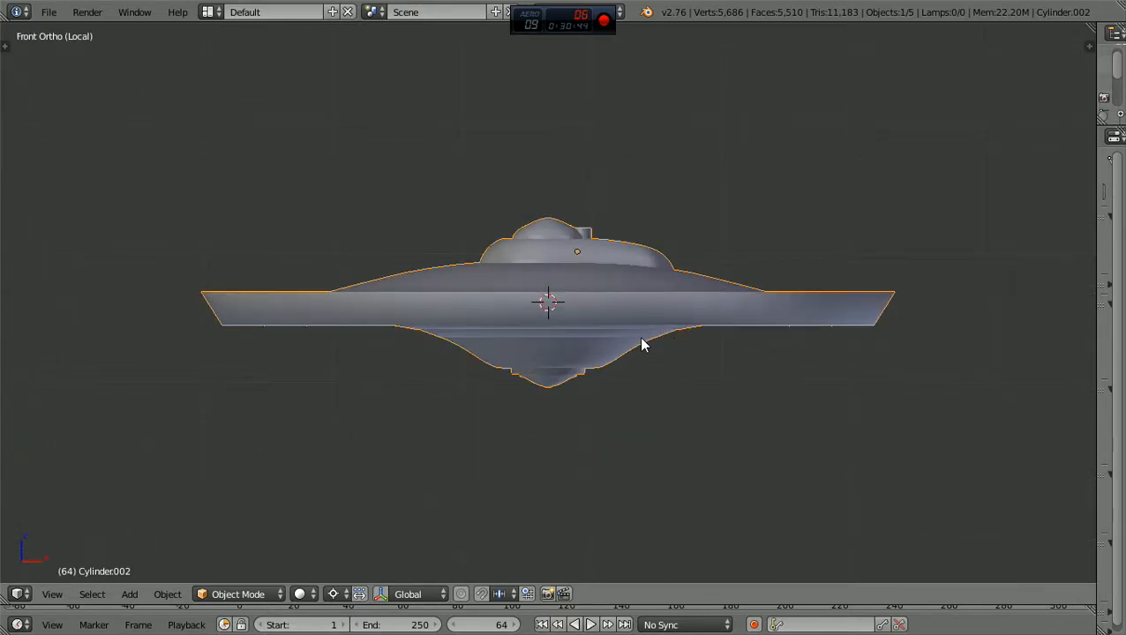
scroll(641, 338, down, 2)
Leave local view and survey the whole ship with both reference sheets from the front and at an angle
key(KP_Divide)
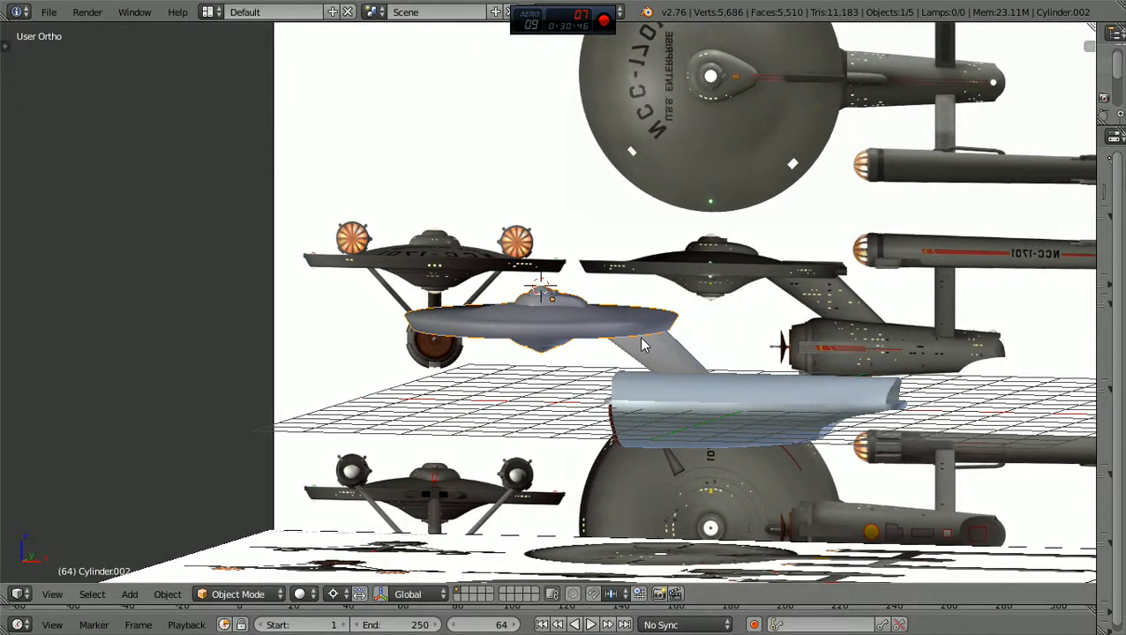
key(KP_1)
scroll(641, 344, down, 1)
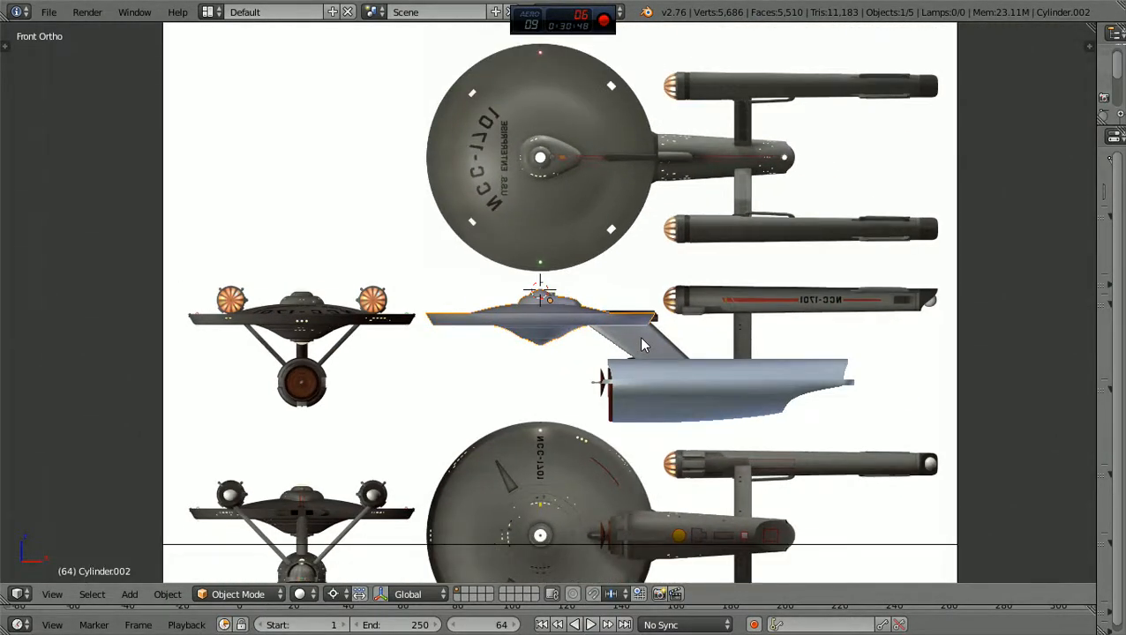
scroll(641, 340, up, 2)
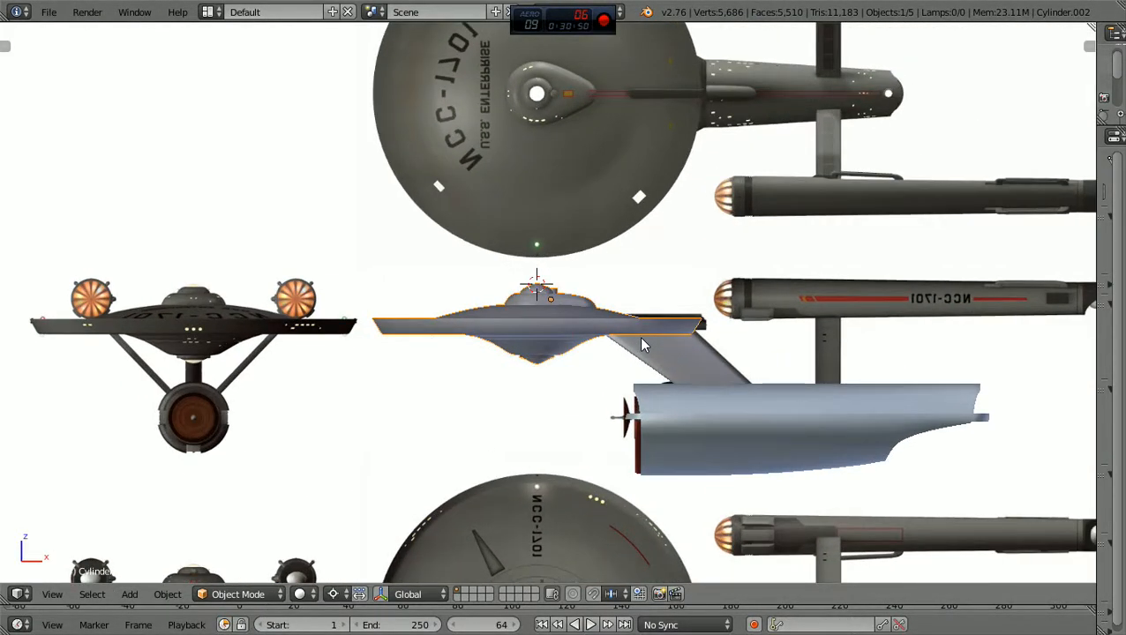
middle_drag(641, 340, 680, 385)
scroll(680, 388, down, 8)
scroll(680, 388, up, 2)
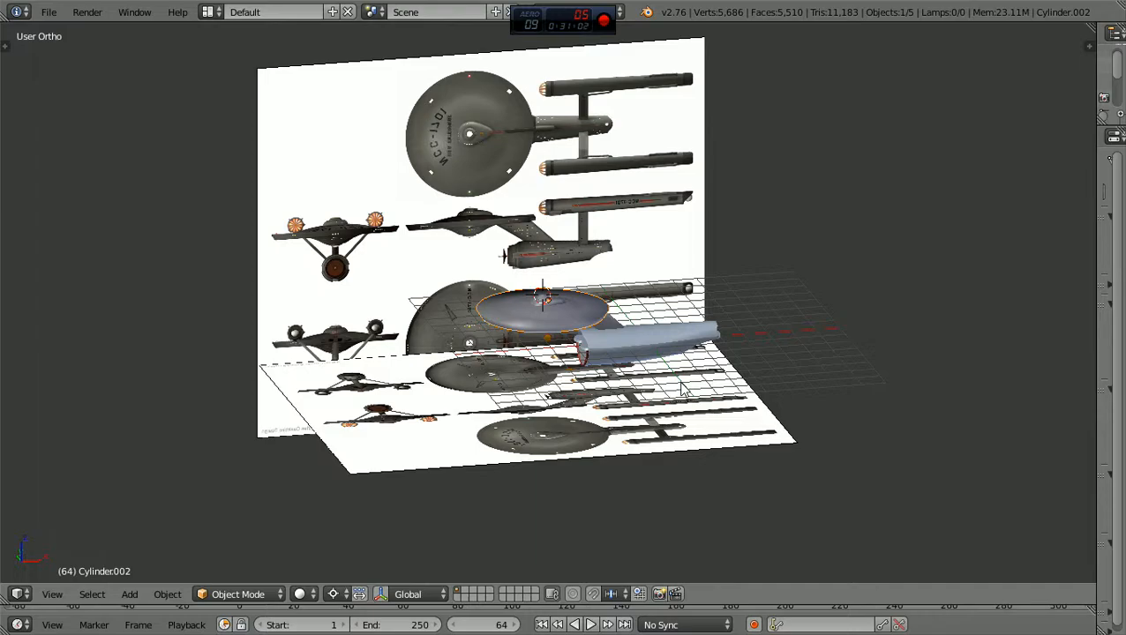
Compare the saucer, neck and secondary hull with the reference sheet in front view at several zoom levels
key(KP_1)
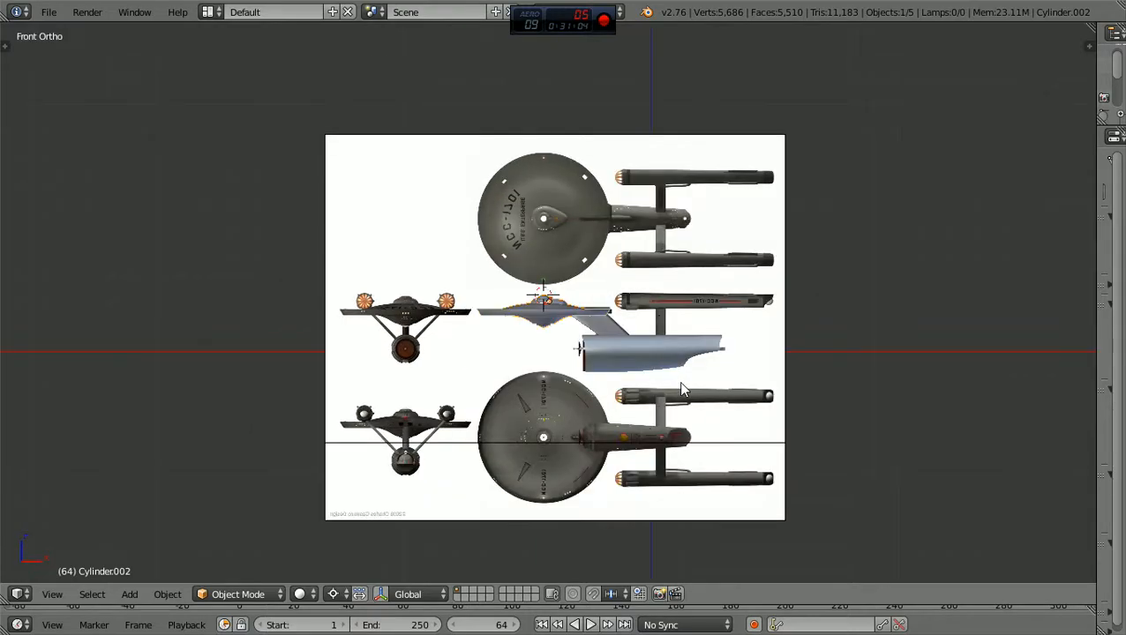
scroll(681, 388, up, 3)
scroll(681, 389, down, 1)
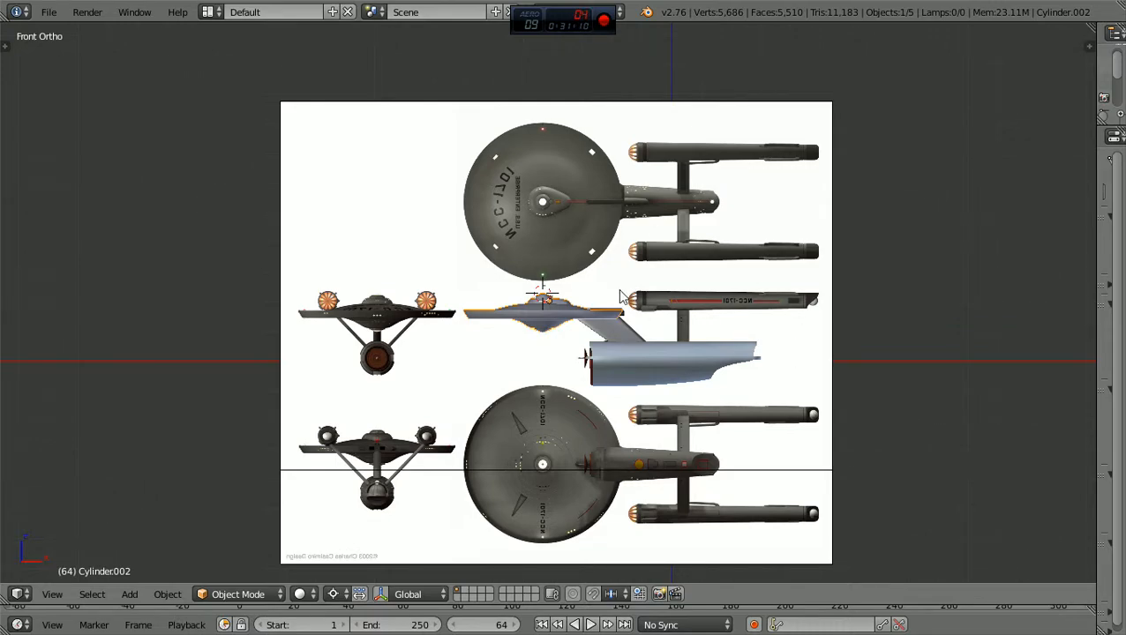
scroll(620, 297, up, 2)
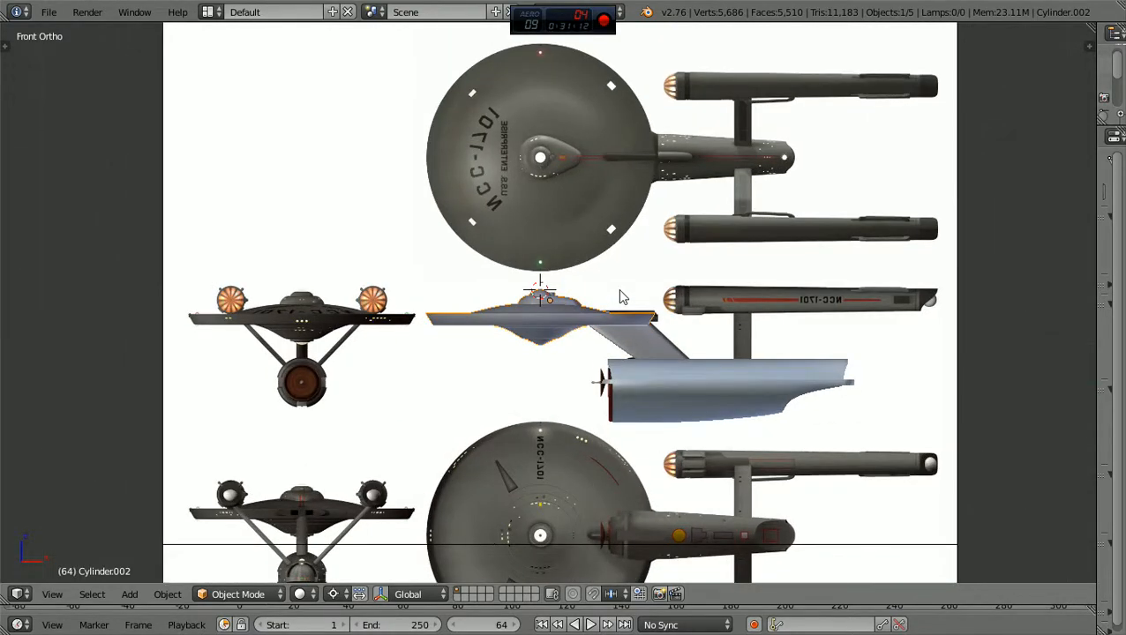
scroll(620, 298, up, 2)
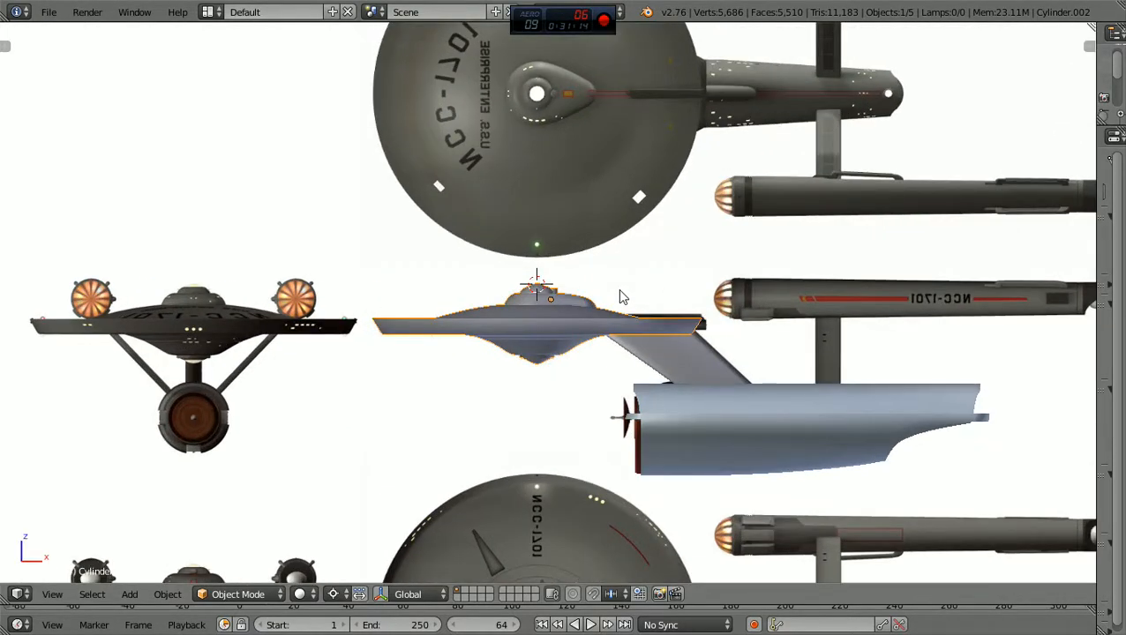
scroll(620, 297, down, 1)
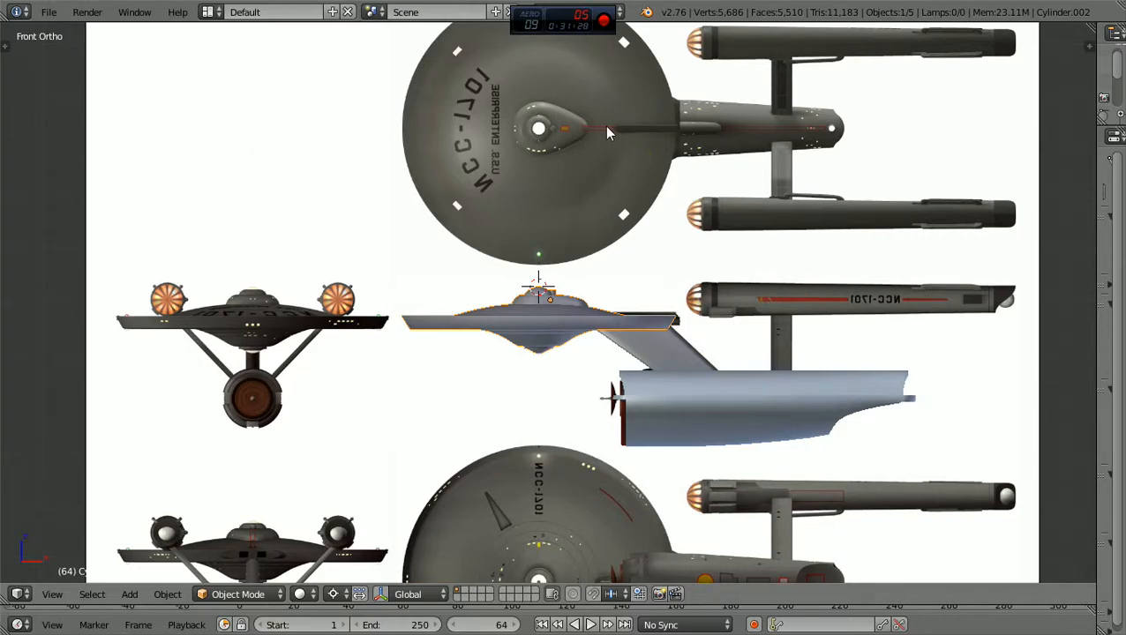
scroll(604, 126, down, 3)
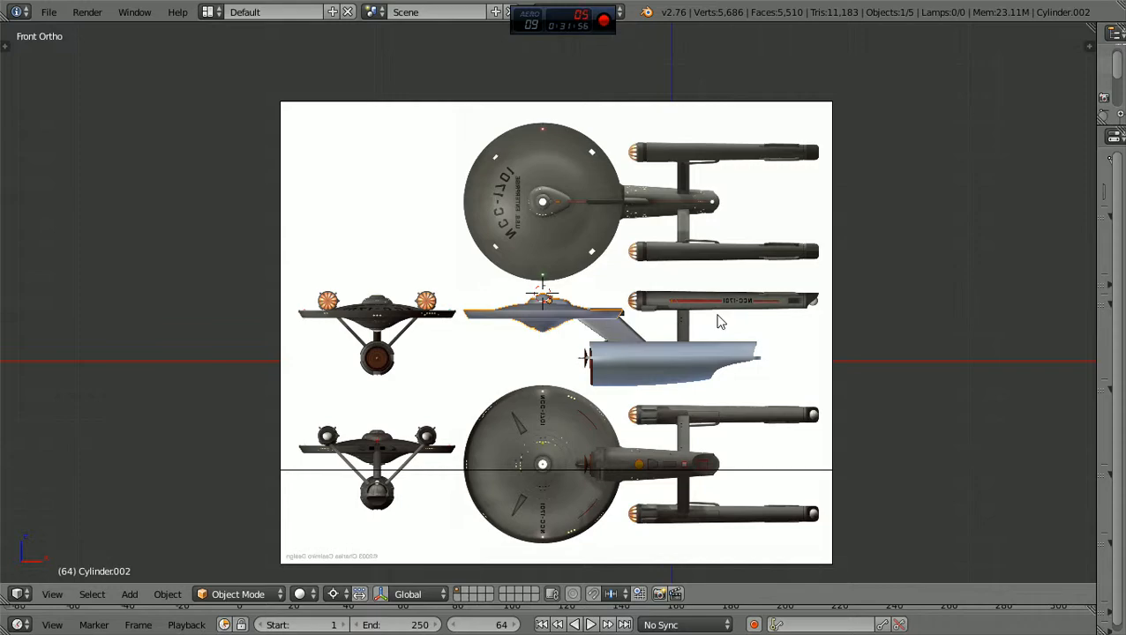
scroll(719, 322, up, 6)
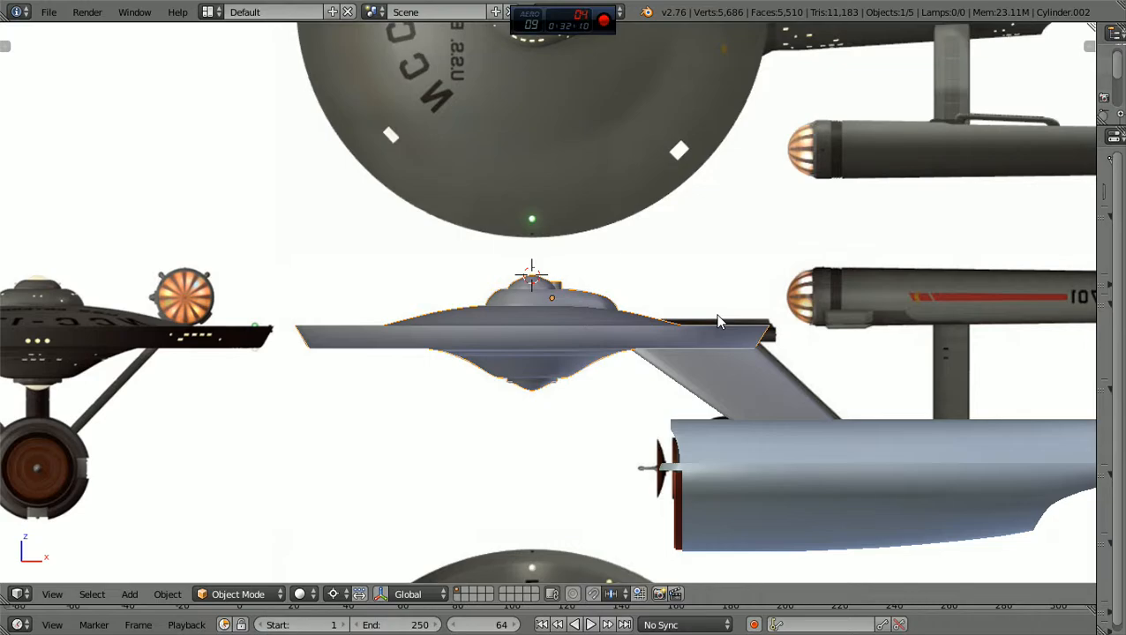
scroll(719, 322, down, 3)
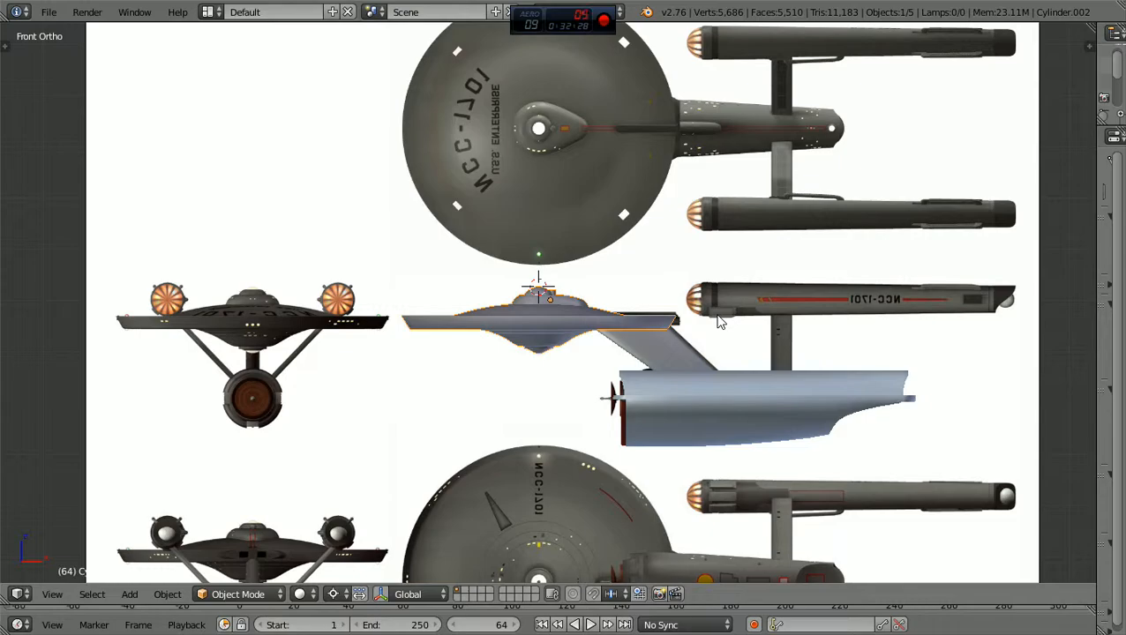
scroll(719, 323, down, 3)
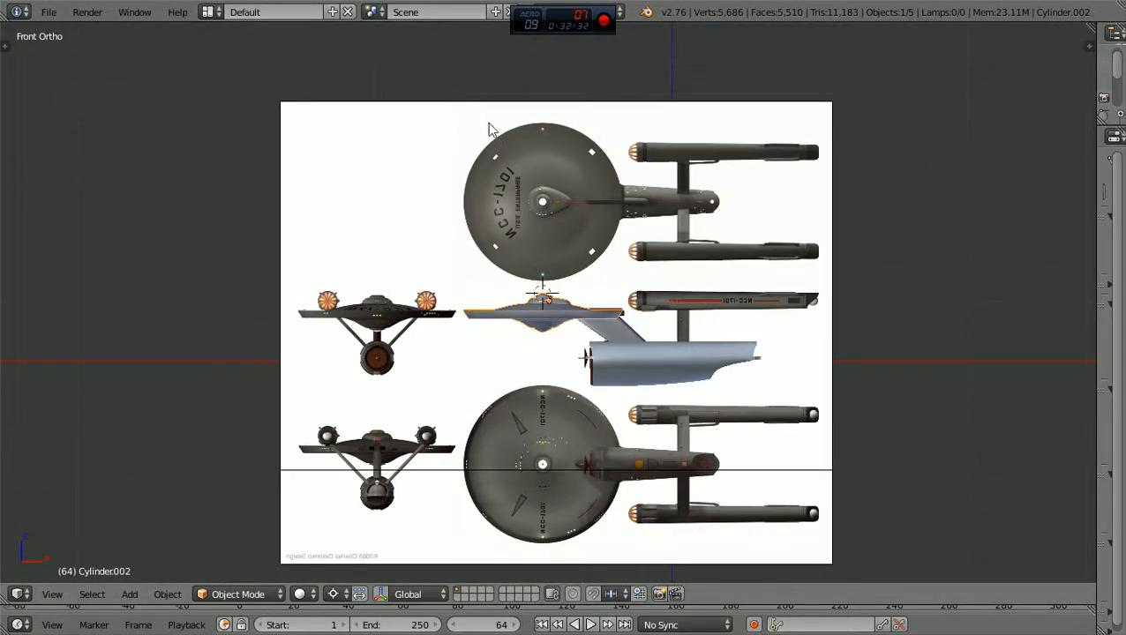
Examine the bow-on and nacelle drawings on the reference sheet beside the modelled ship in front view
scroll(656, 266, up, 2)
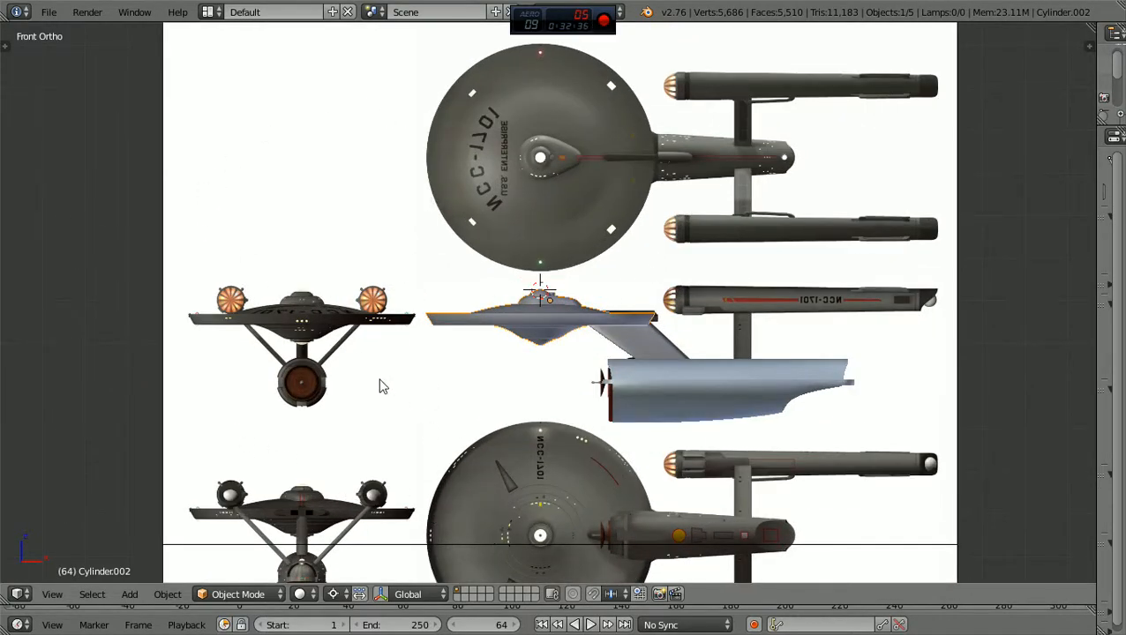
scroll(419, 386, down, 2)
scroll(420, 385, up, 2)
scroll(458, 415, up, 2)
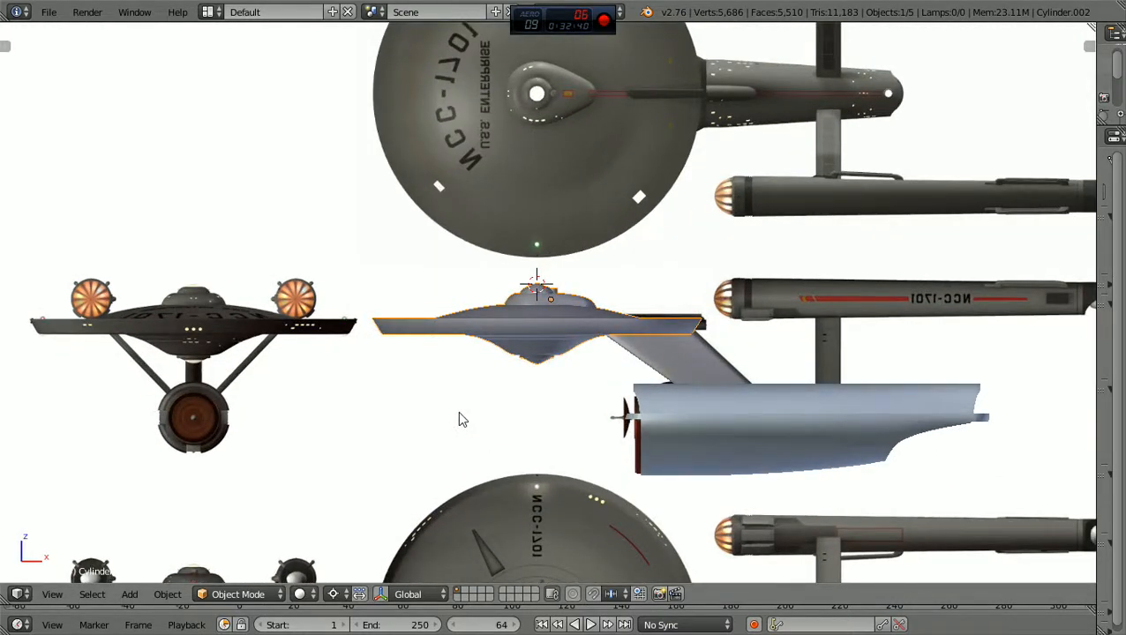
scroll(459, 420, down, 2)
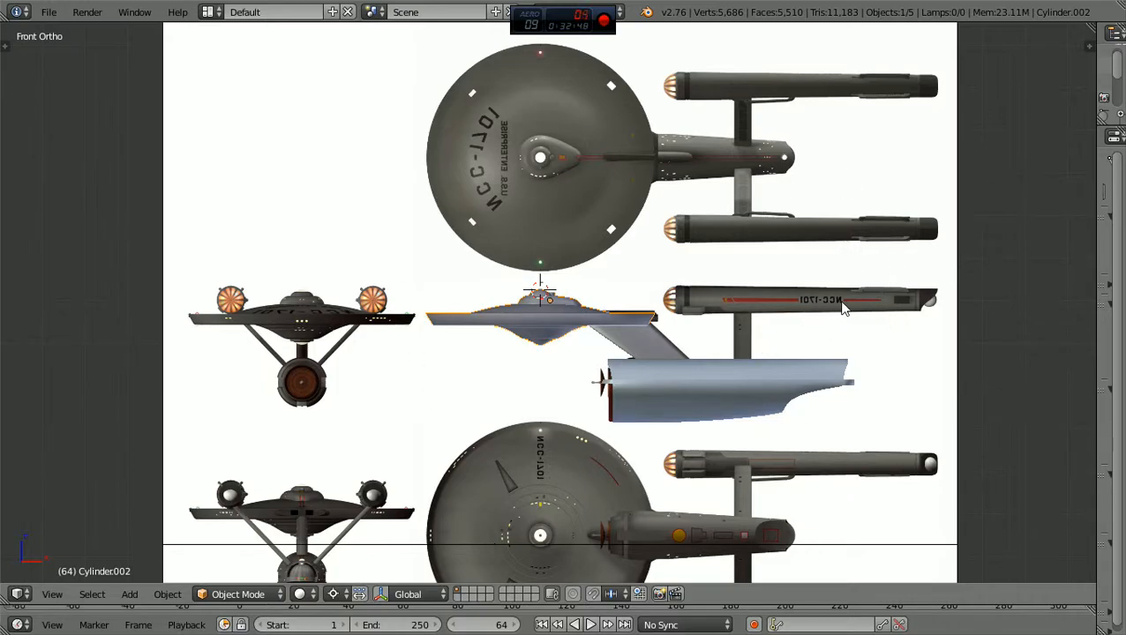
scroll(842, 306, down, 1)
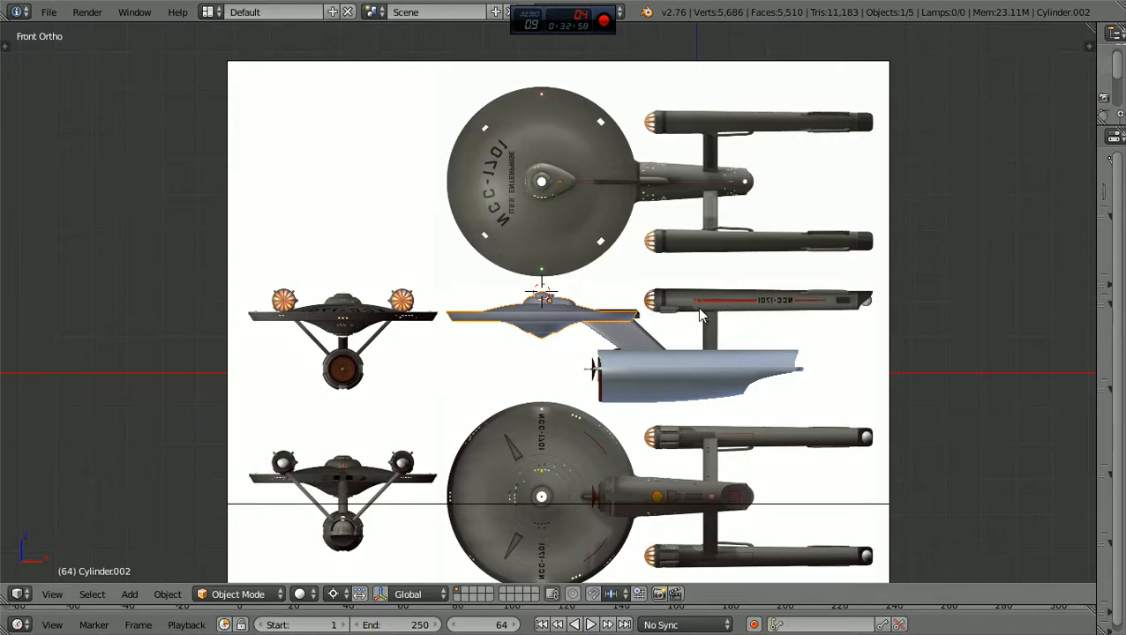
scroll(706, 315, up, 2)
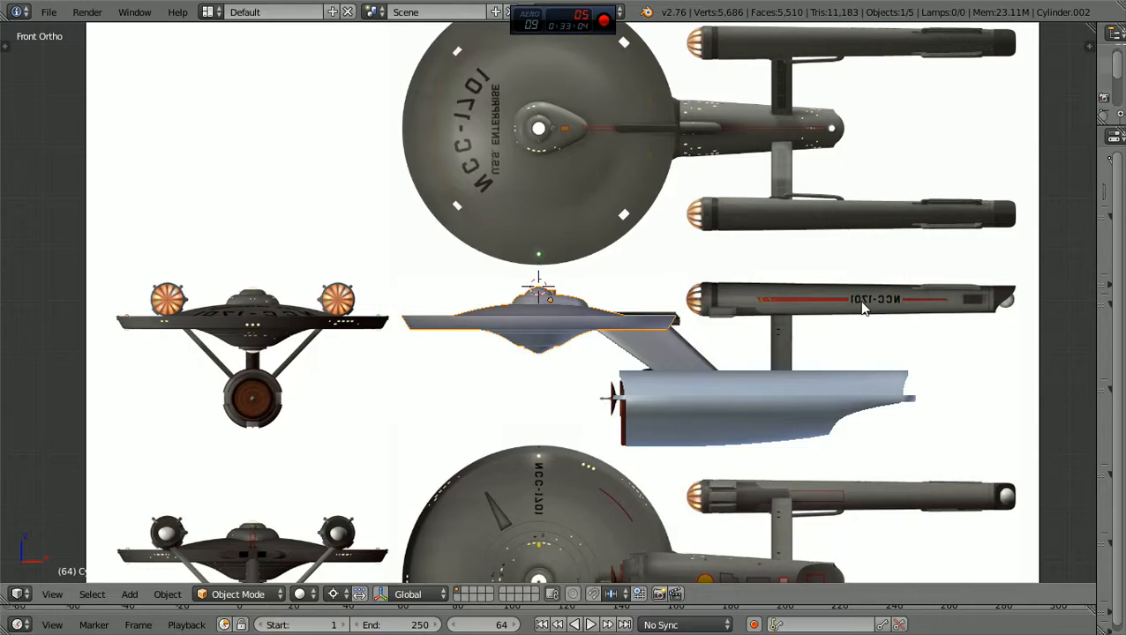
scroll(865, 304, down, 2)
scroll(864, 305, down, 1)
scroll(863, 308, up, 2)
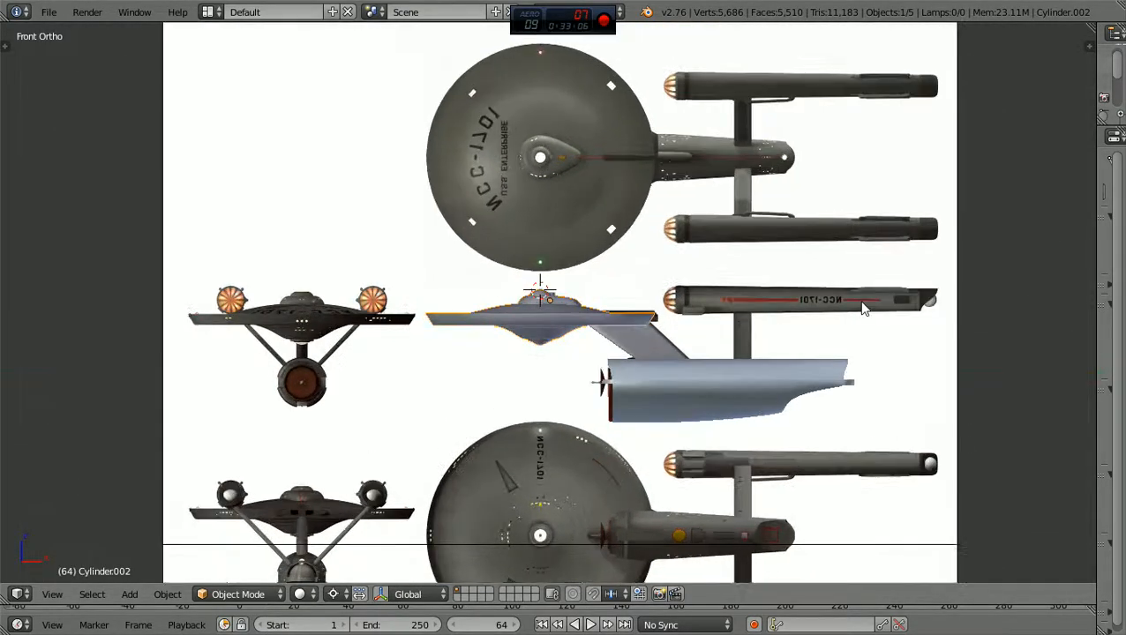
scroll(864, 308, down, 1)
scroll(862, 306, up, 1)
scroll(875, 315, down, 1)
Inspect the ship and the two perpendicular reference sheets from raised oblique angles
middle_drag(875, 318, 838, 357)
scroll(838, 357, up, 2)
scroll(837, 356, down, 2)
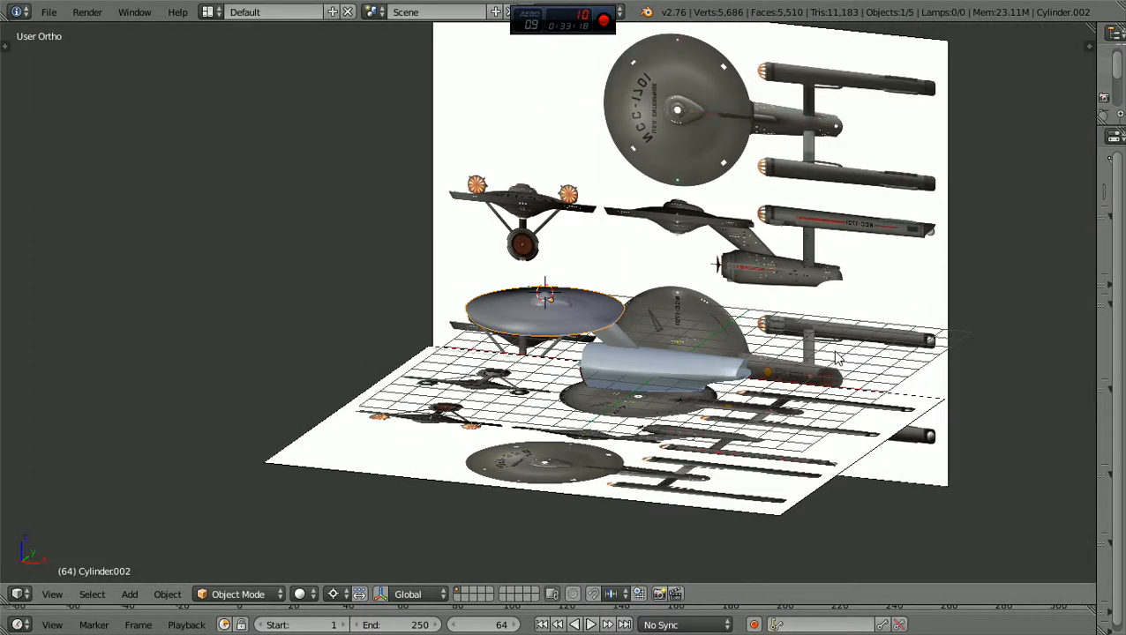
scroll(854, 245, up, 1)
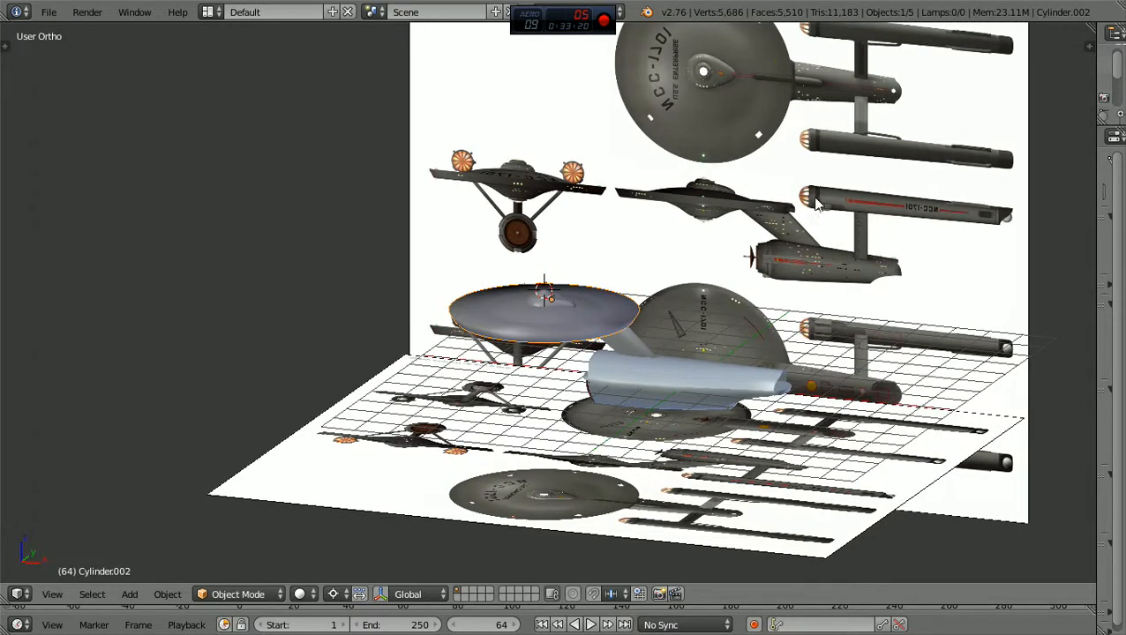
scroll(844, 205, down, 1)
middle_drag(863, 216, 799, 226)
scroll(785, 185, up, 1)
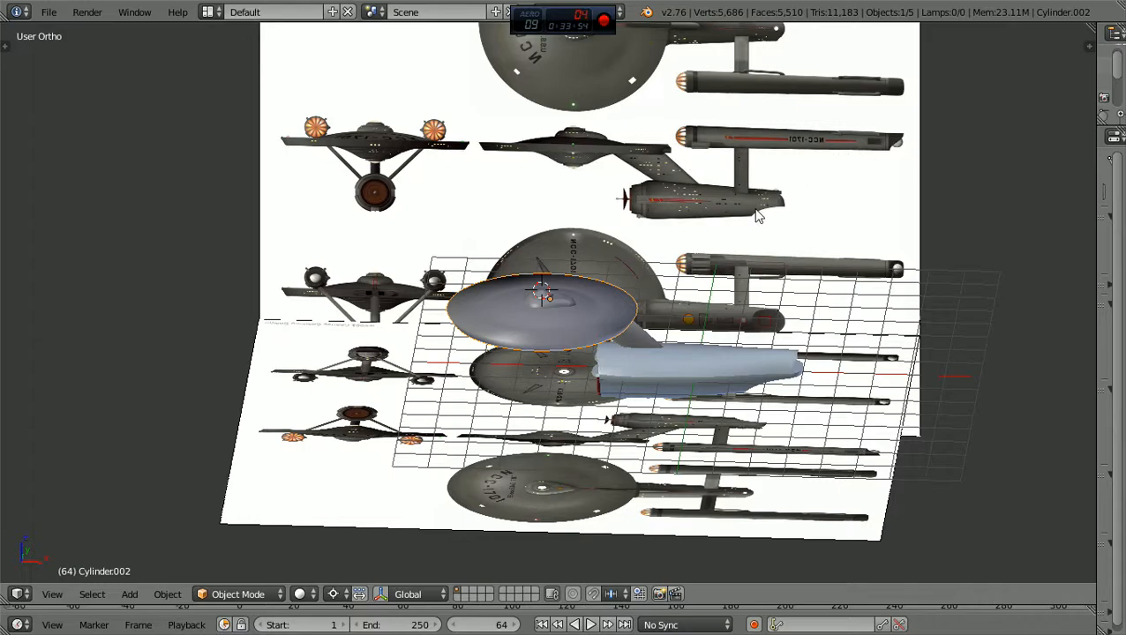
scroll(757, 216, up, 2)
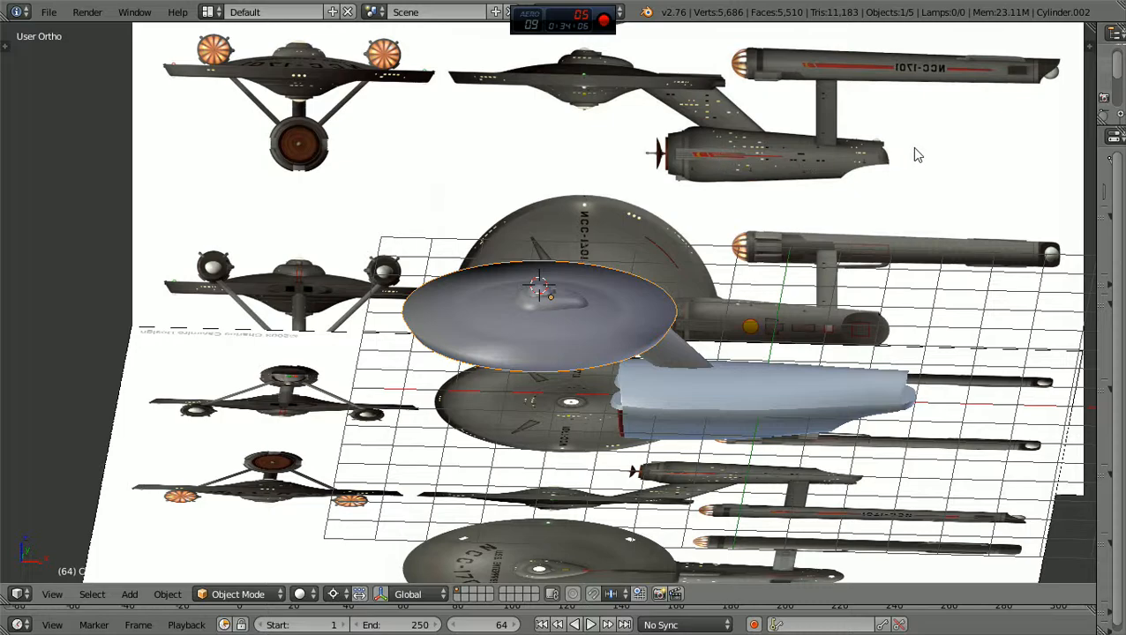
Compare the saucer, neck and secondary hull with the upright reference sheet in front view, including the nacelle side drawing
scroll(914, 155, down, 3)
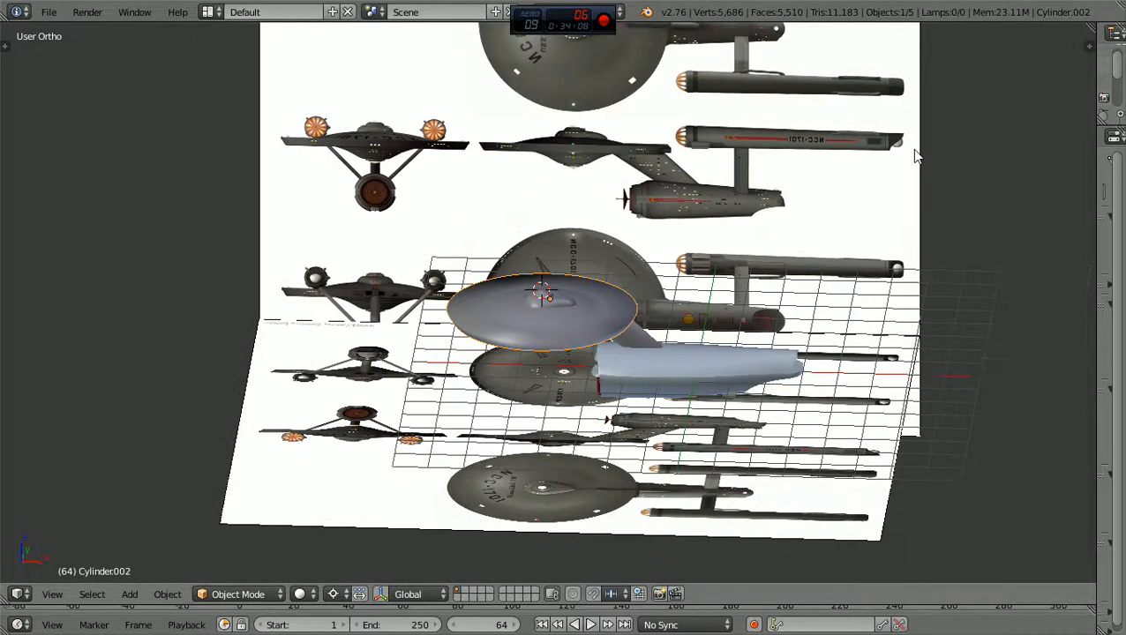
key(KP_1)
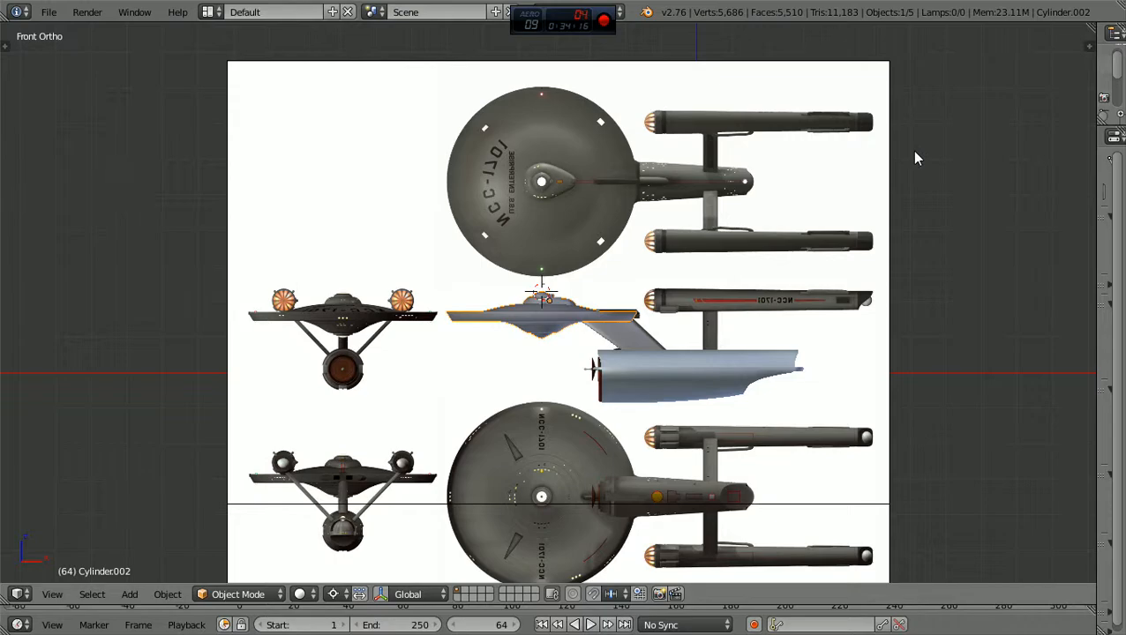
scroll(914, 157, up, 3)
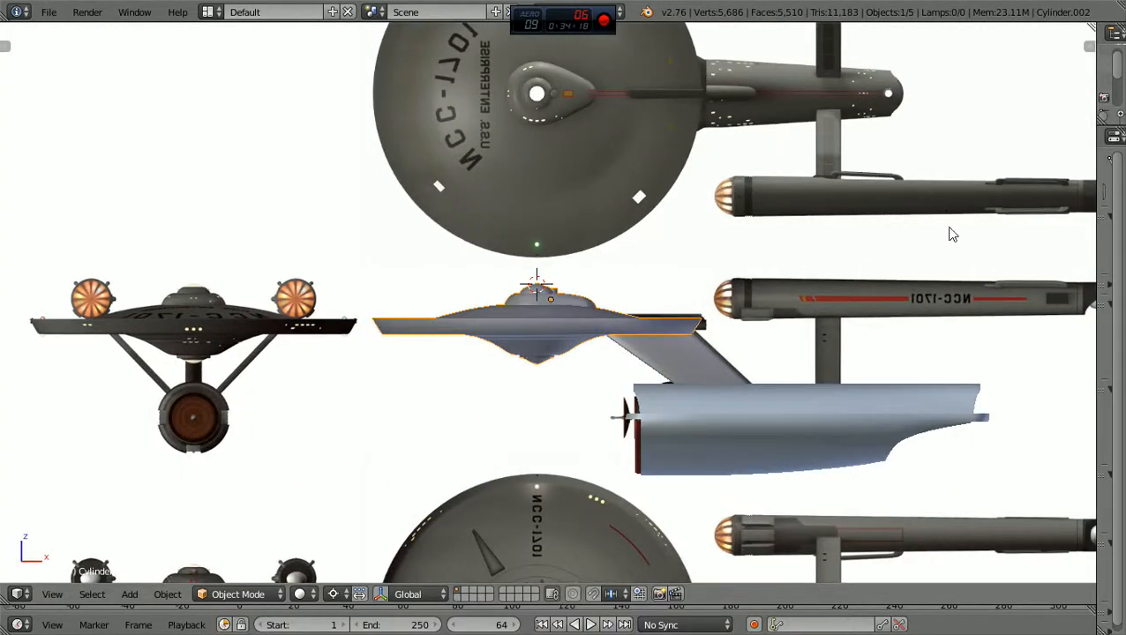
scroll(953, 244, up, 1)
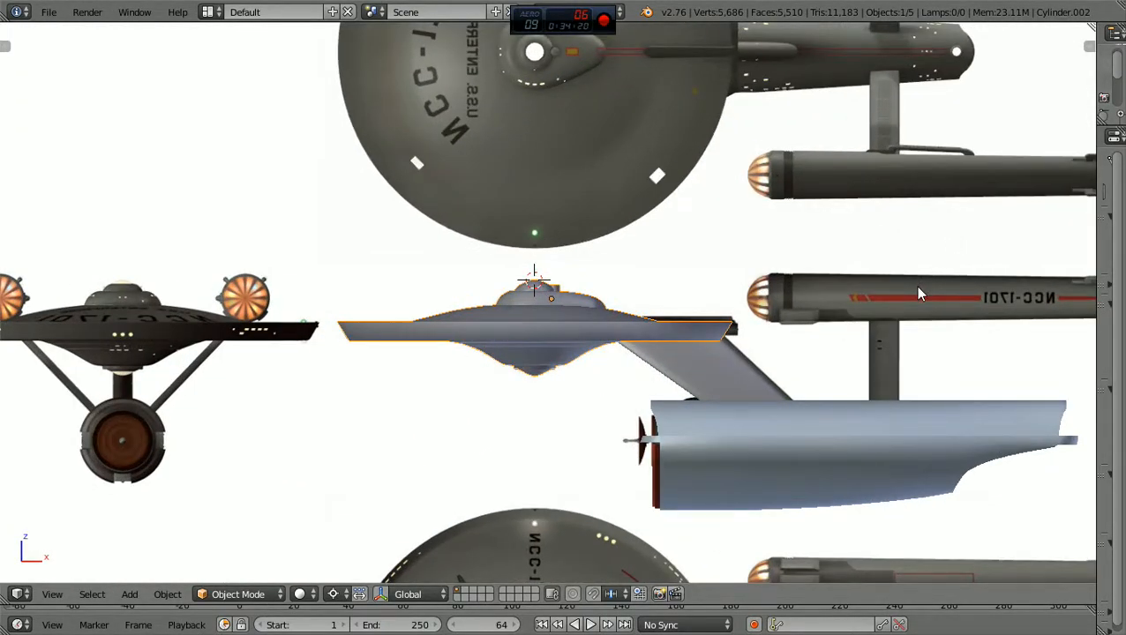
scroll(918, 294, down, 2)
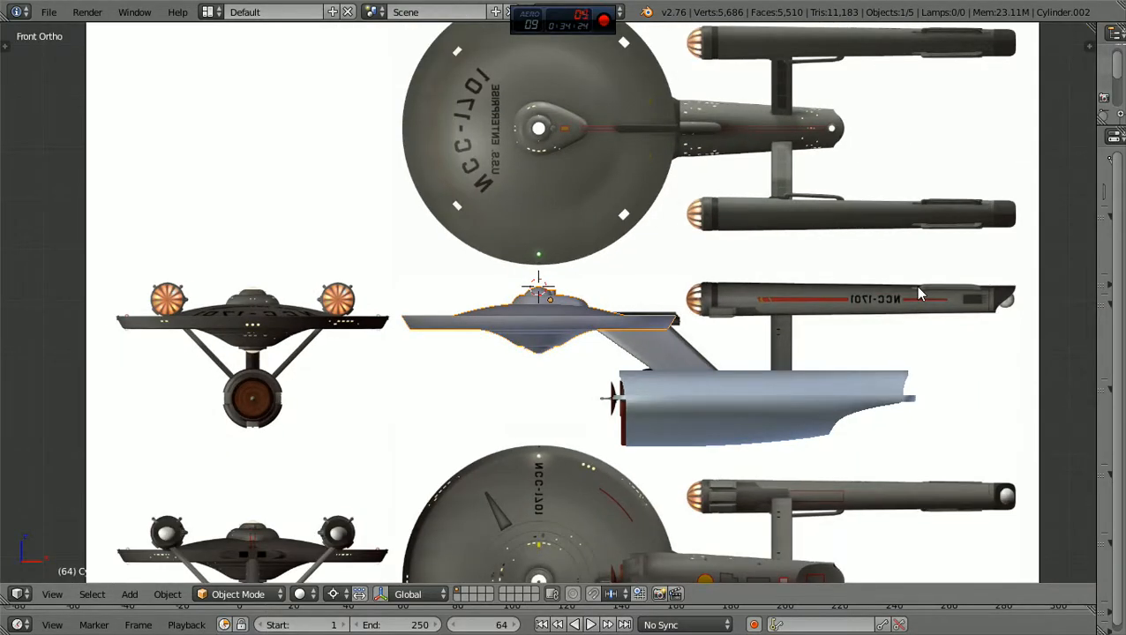
scroll(885, 324, down, 2)
scroll(885, 325, up, 2)
shift+scroll(886, 325, up, 3)
scroll(886, 325, down, 2)
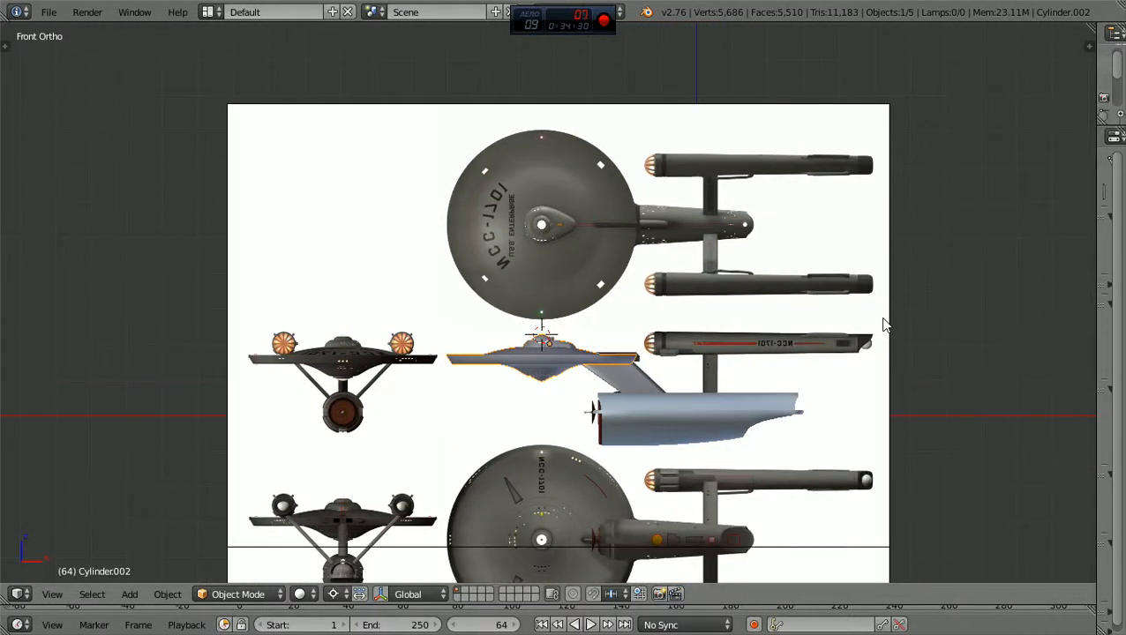
scroll(885, 324, up, 1)
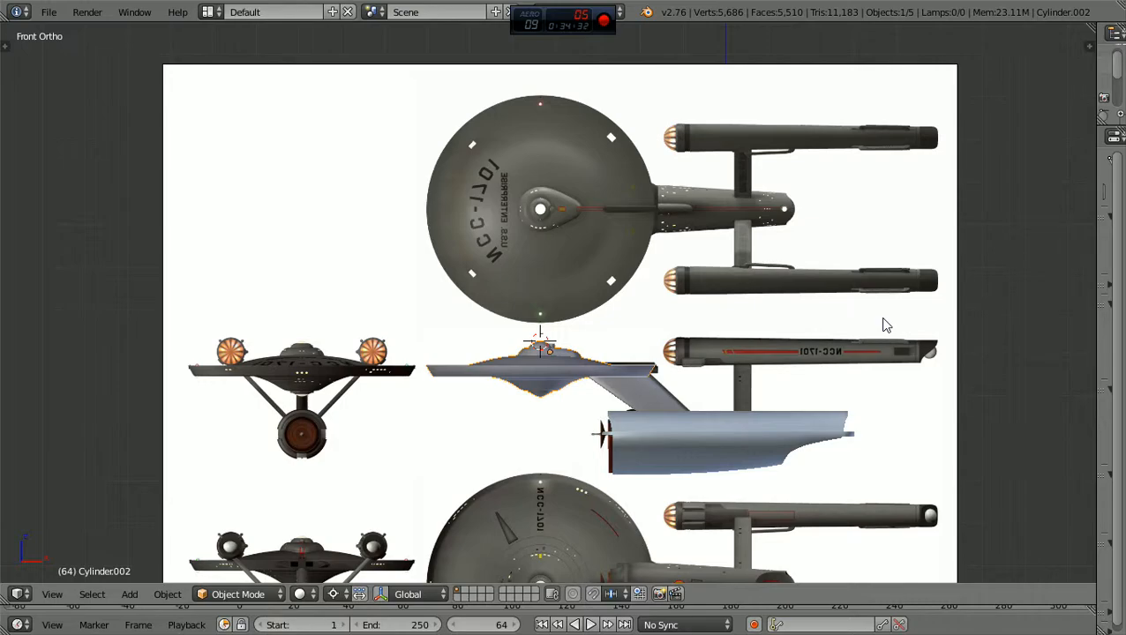
scroll(886, 325, up, 2)
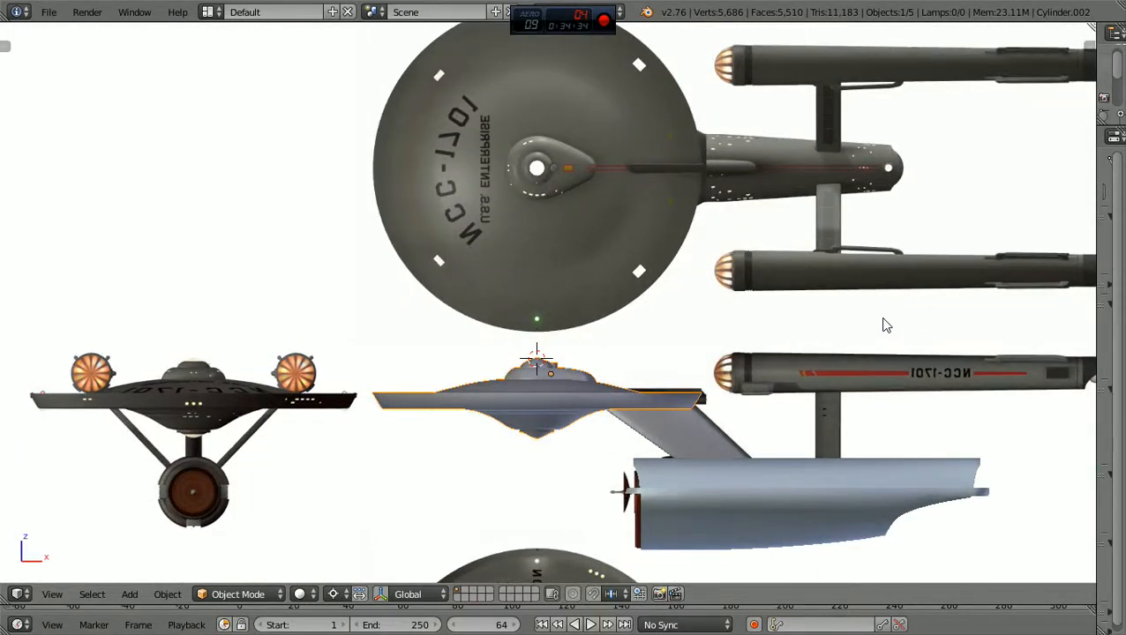
scroll(887, 326, down, 2)
scroll(886, 325, up, 1)
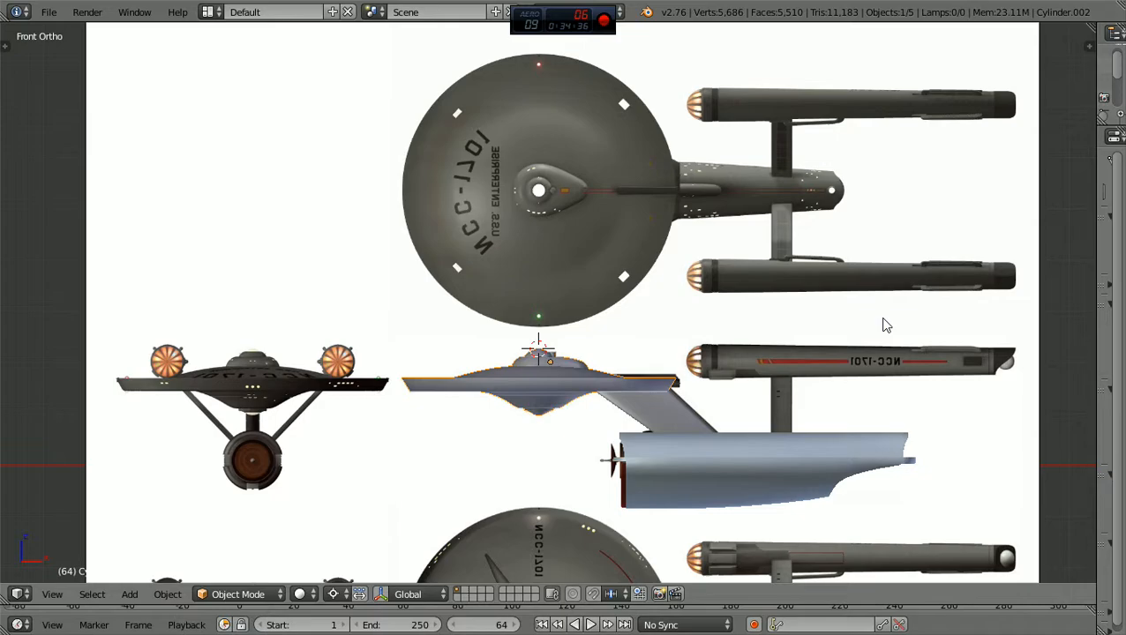
Set the saucer object's origin to its geometry
right_click(675, 429)
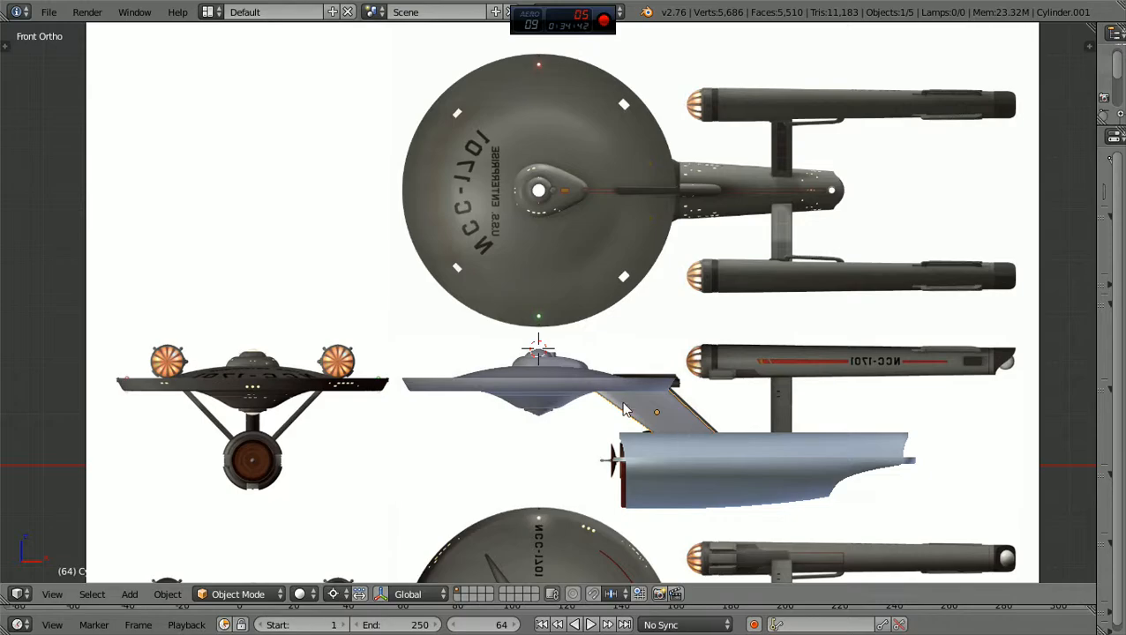
right_click(571, 389)
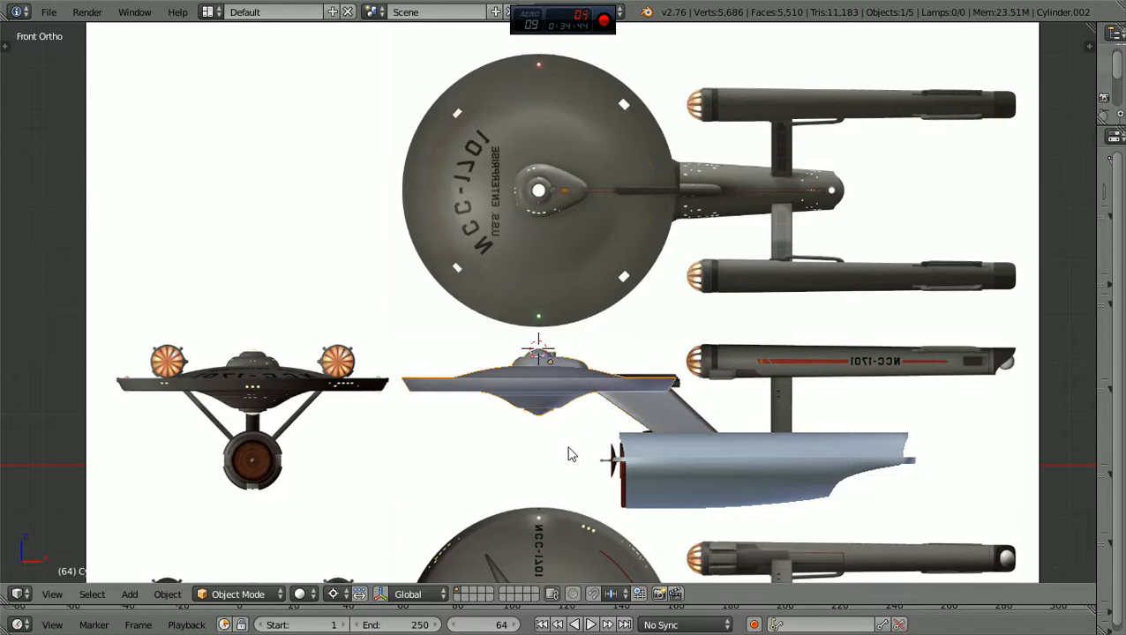
click(168, 595)
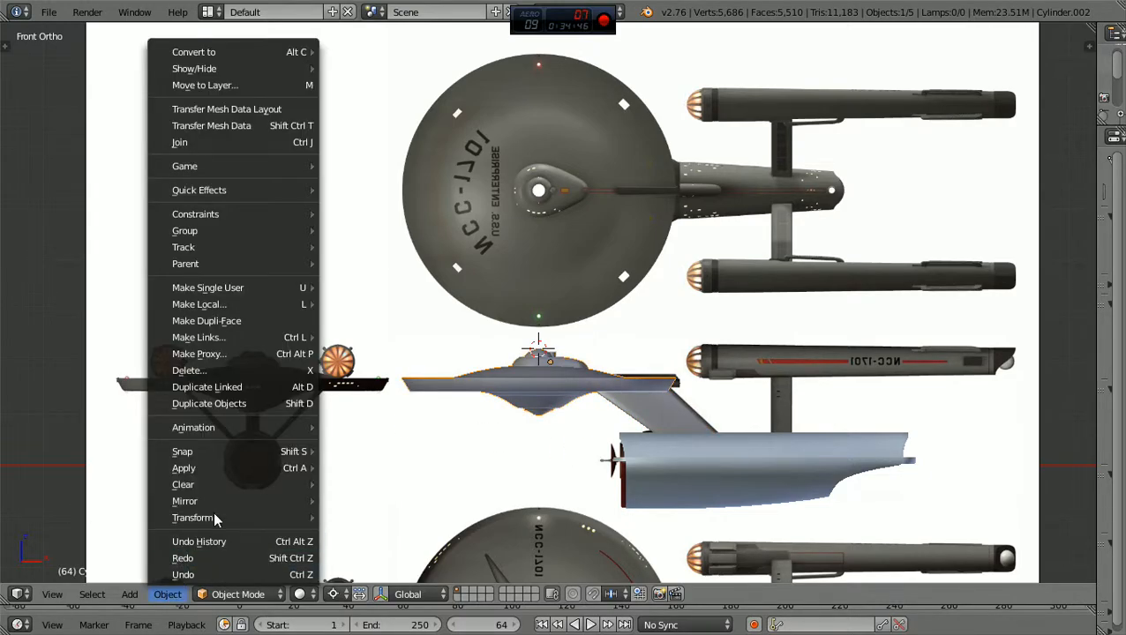
mouse_move(220, 520)
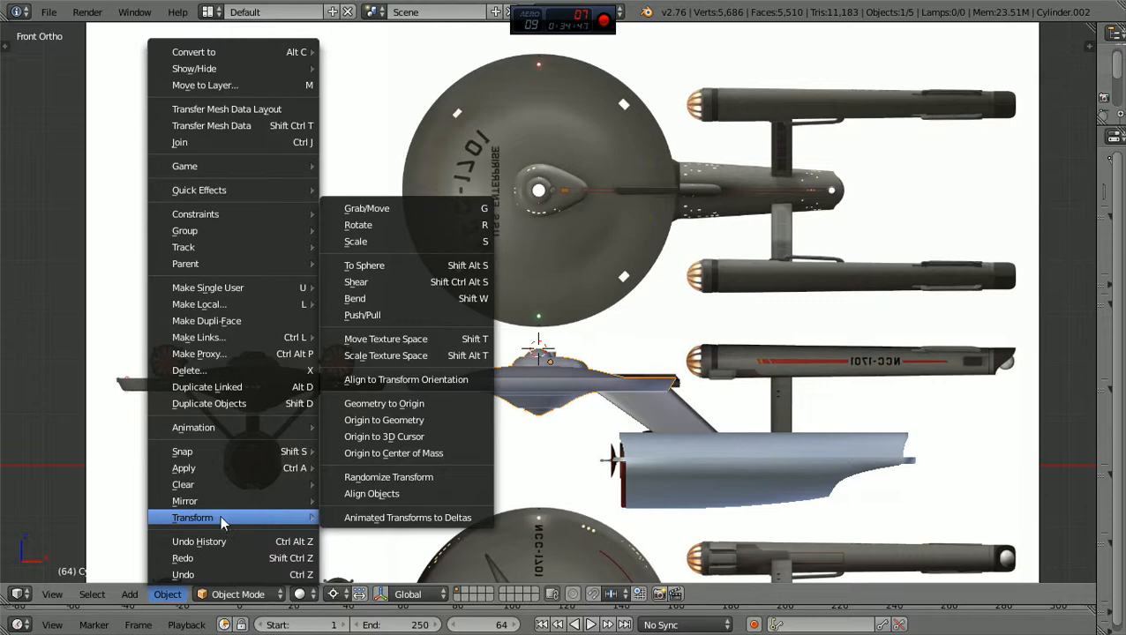
click(379, 420)
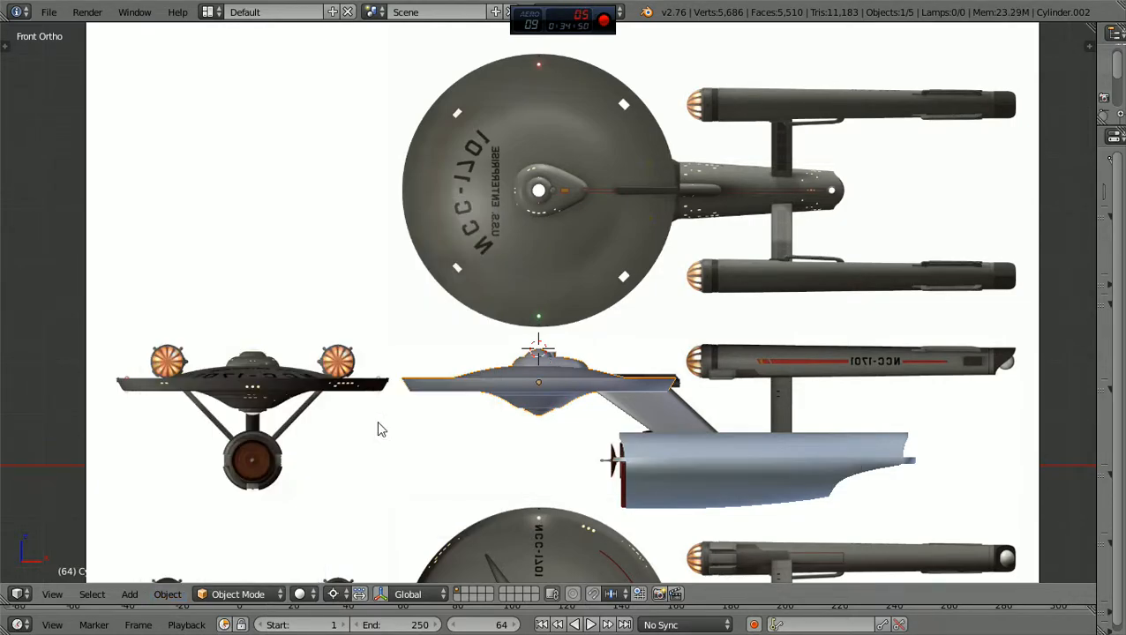
Select the secondary hull and set its origin to its geometry
middle_drag(555, 385, 679, 441)
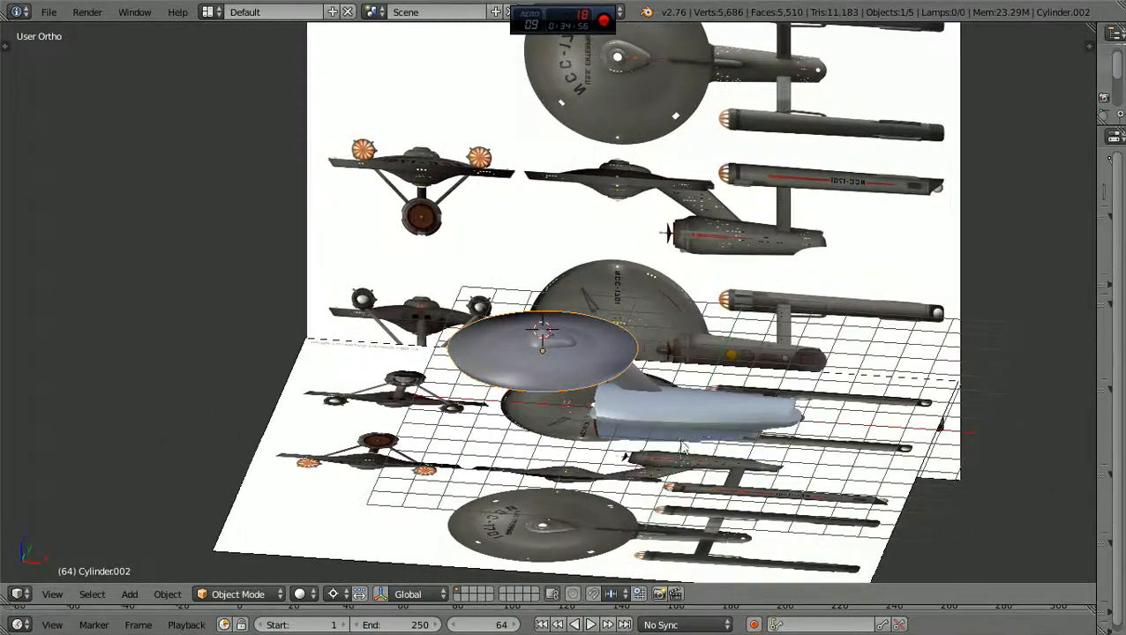
right_click(715, 423)
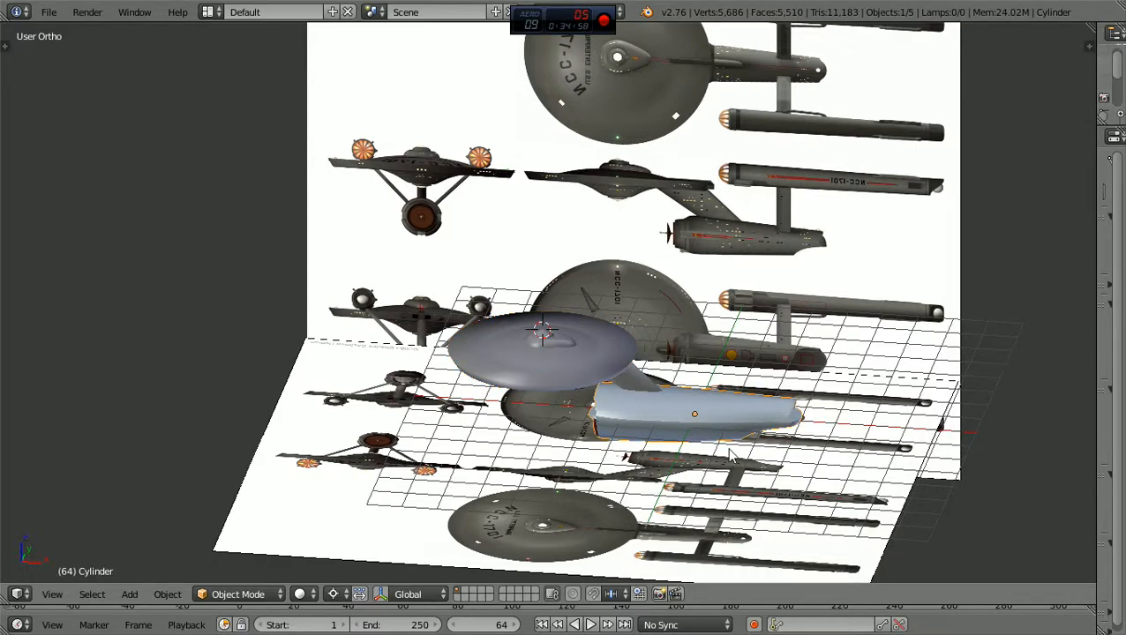
key(KP_1)
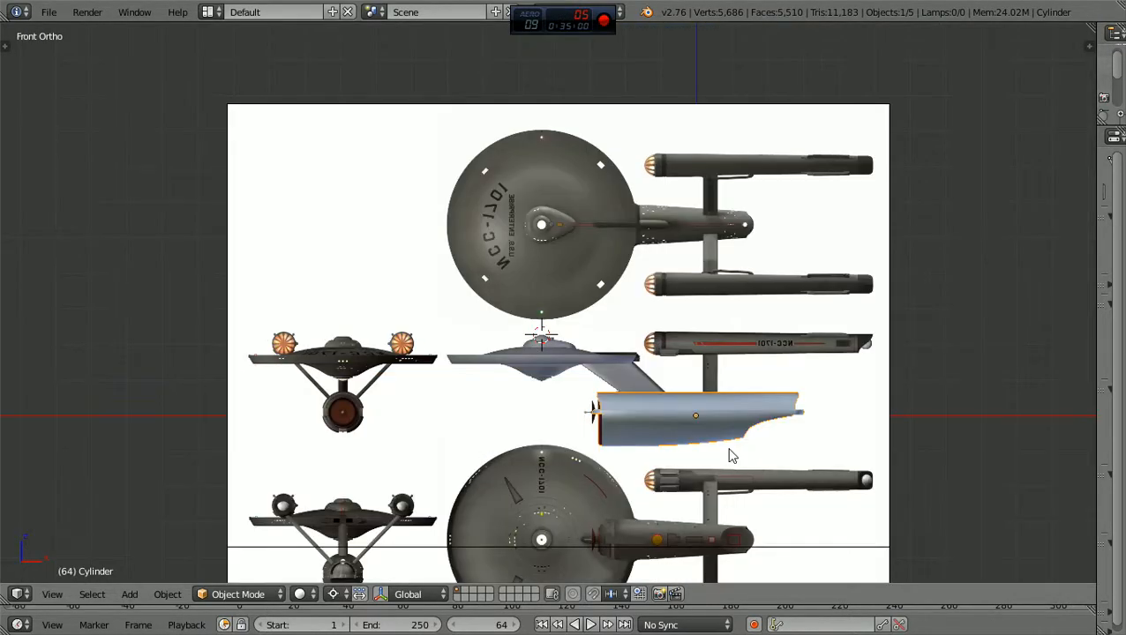
scroll(728, 455, up, 2)
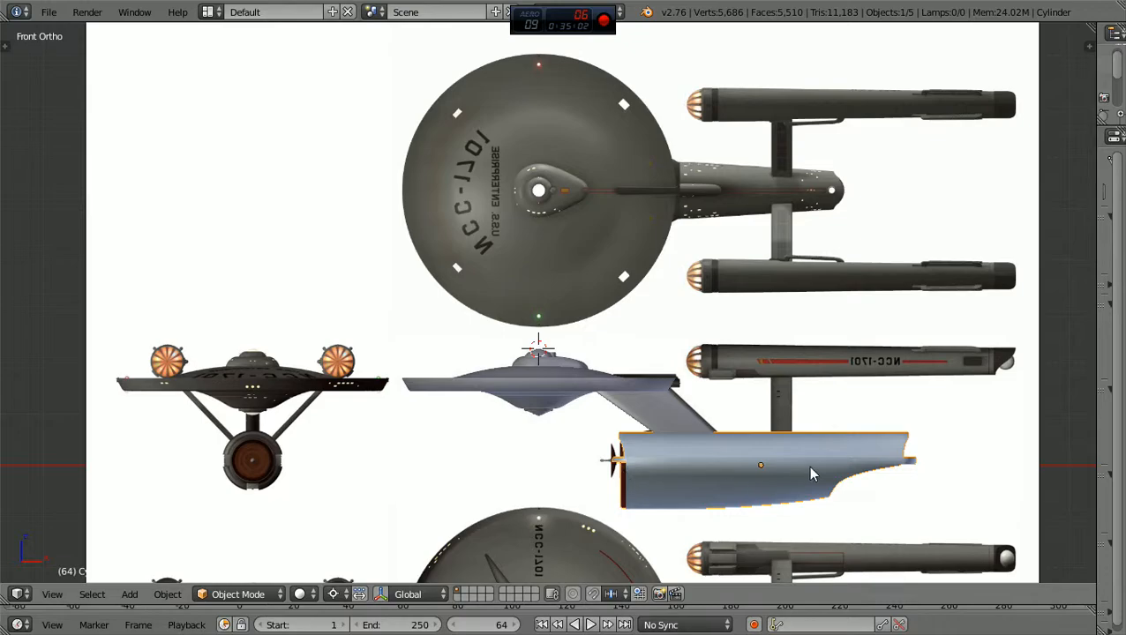
click(168, 595)
mouse_move(207, 521)
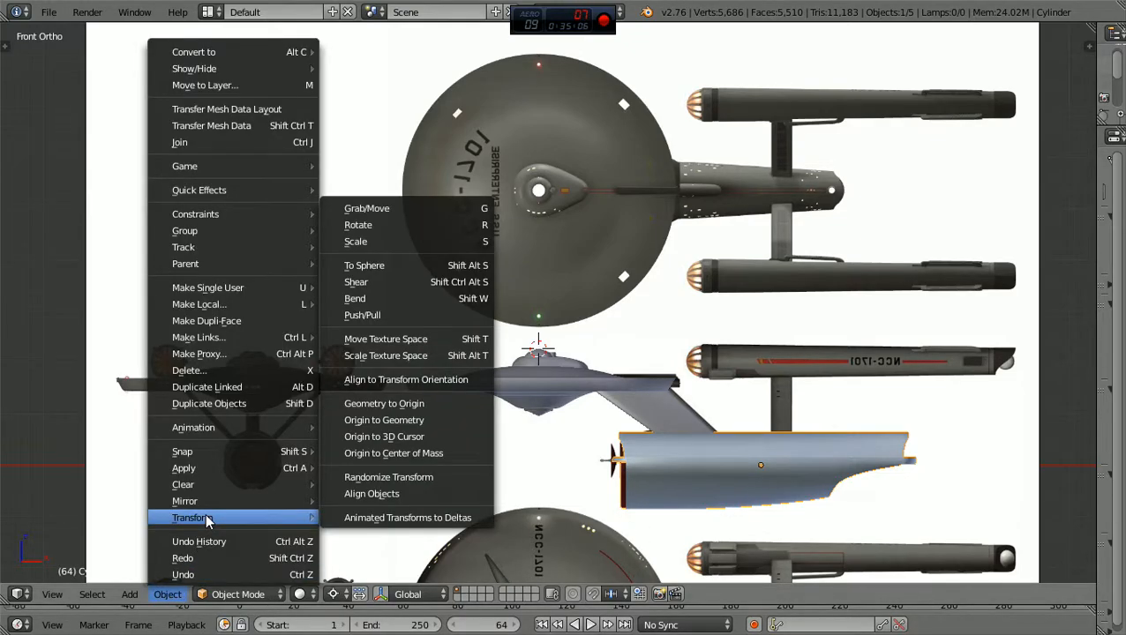
click(399, 427)
Select the neck between saucer and secondary hull and set its origin to its geometry
mouse_move(764, 492)
middle_down()
mouse_move(697, 507)
mouse_move(864, 485)
mouse_move(779, 492)
middle_up()
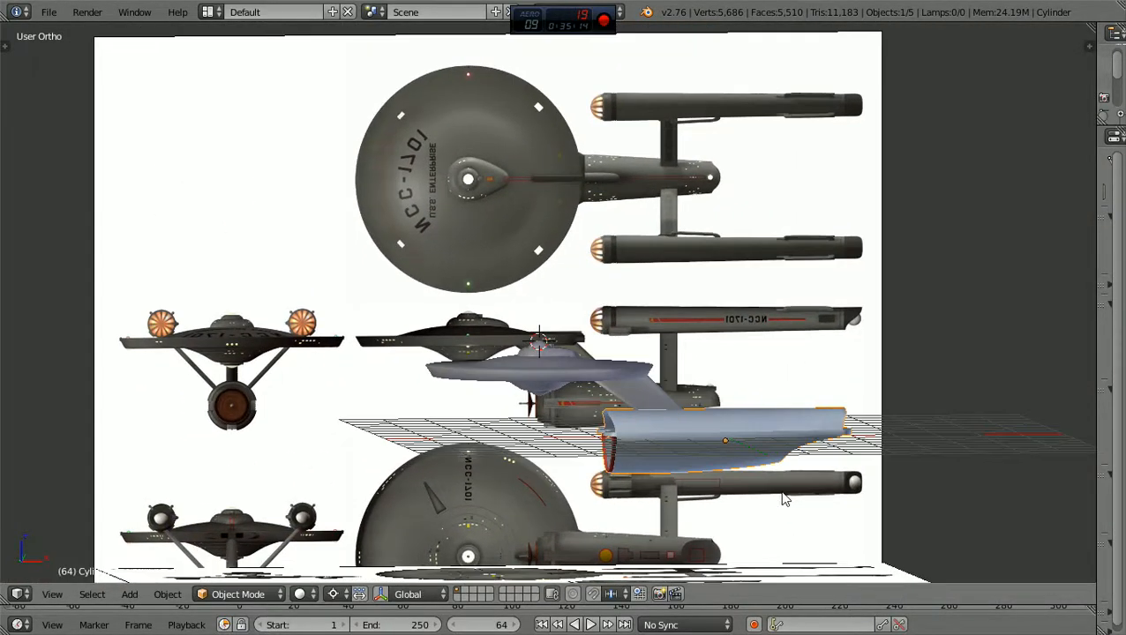
scroll(778, 491, up, 1)
right_click(670, 427)
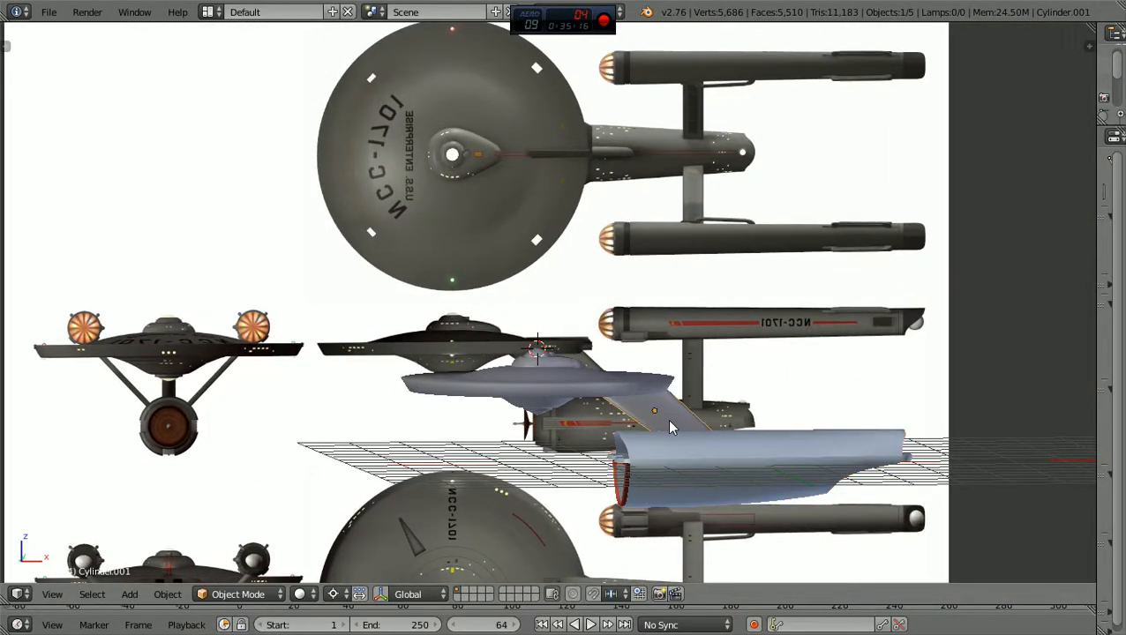
key(KP_1)
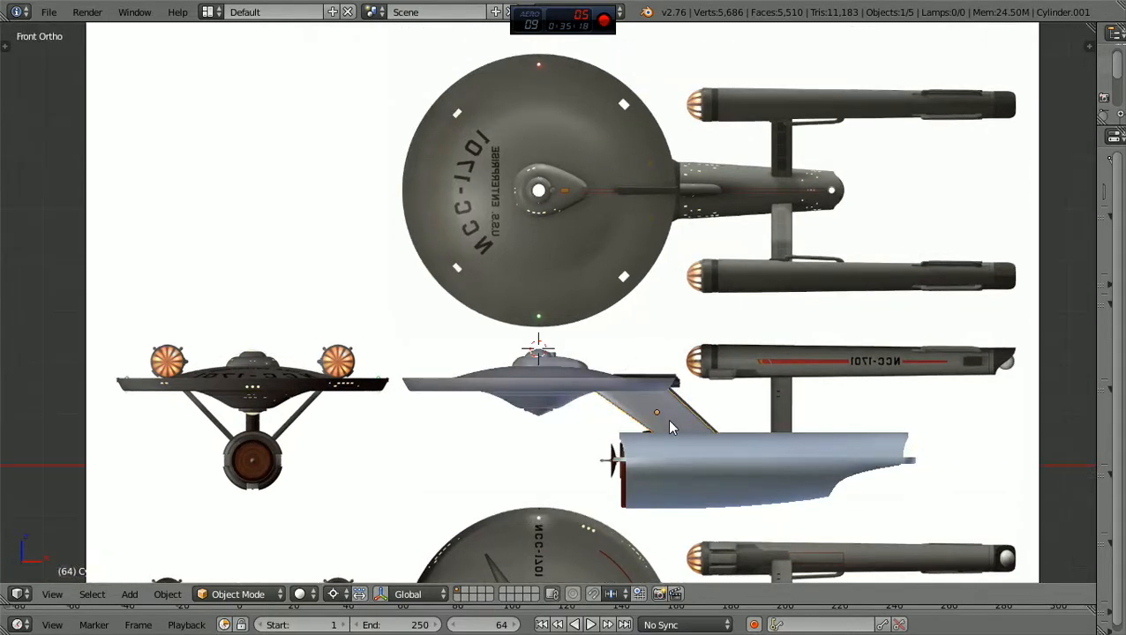
click(179, 597)
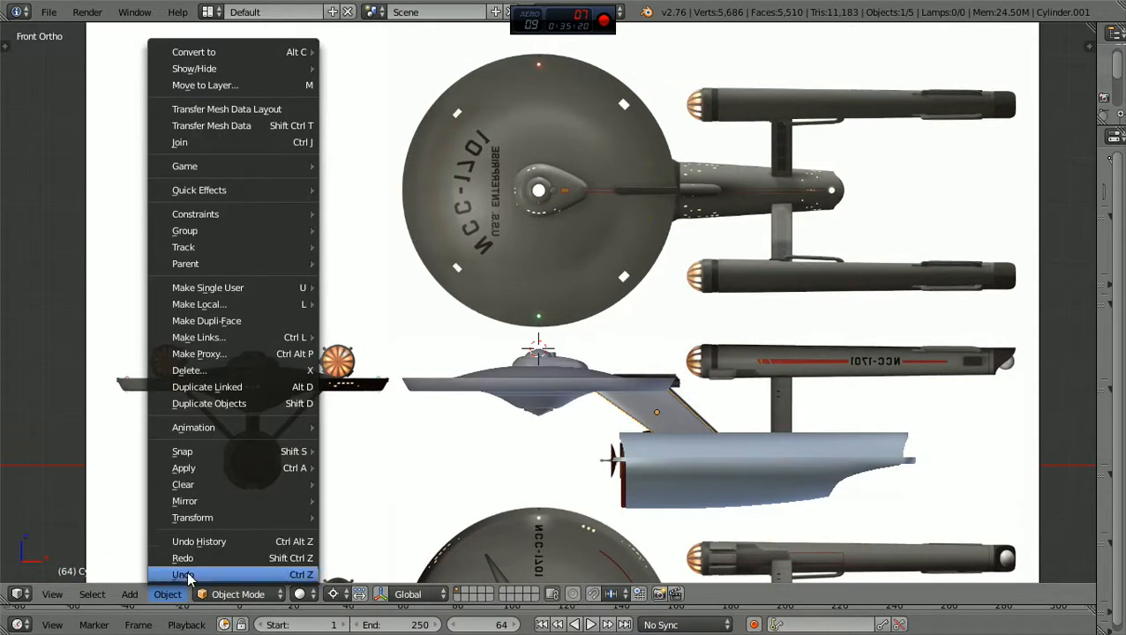
mouse_move(199, 517)
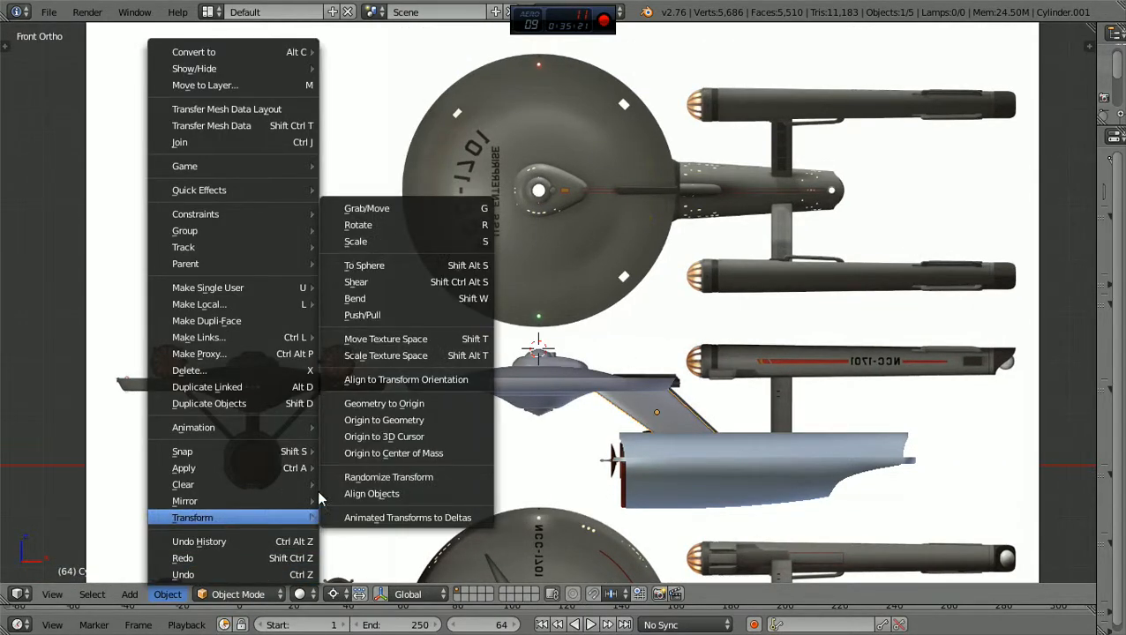
click(394, 422)
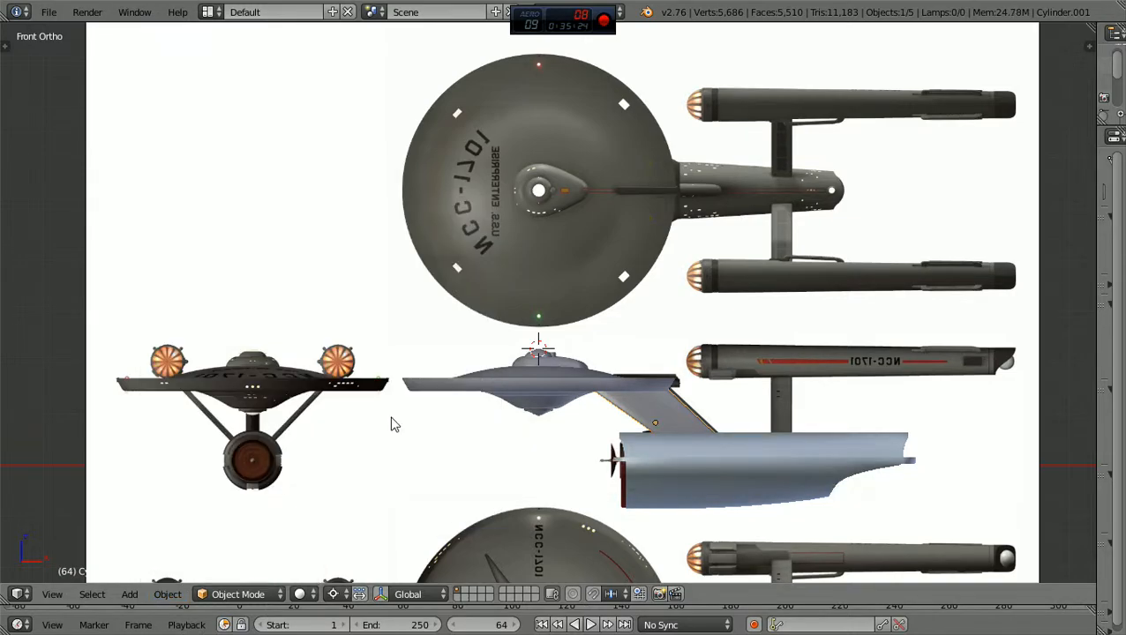
Inspect the neck's origin and its fit between the saucer and secondary hull from front and angled views
middle_drag(394, 424, 418, 544)
scroll(618, 448, up, 2)
scroll(458, 544, down, 3)
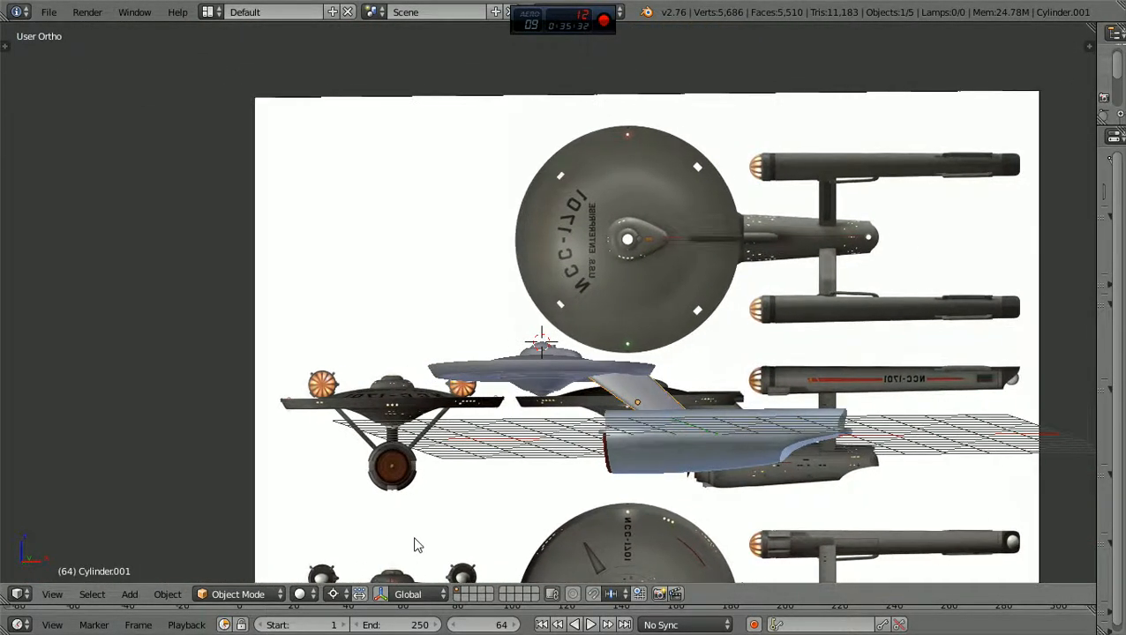
key(KP_1)
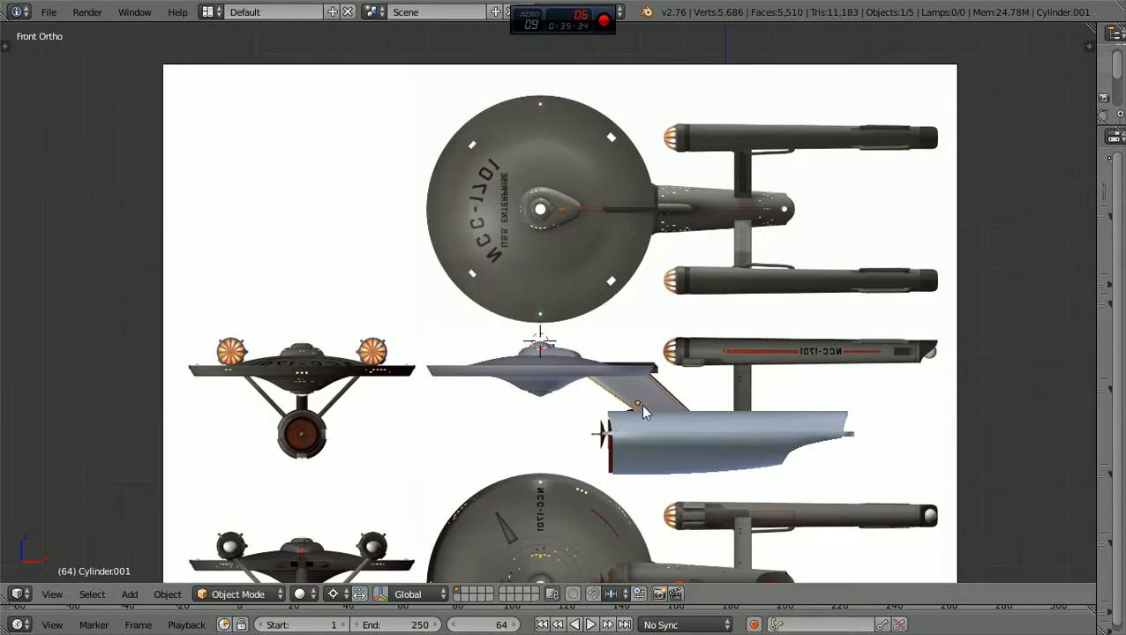
middle_drag(640, 404, 627, 424)
key(KP_1)
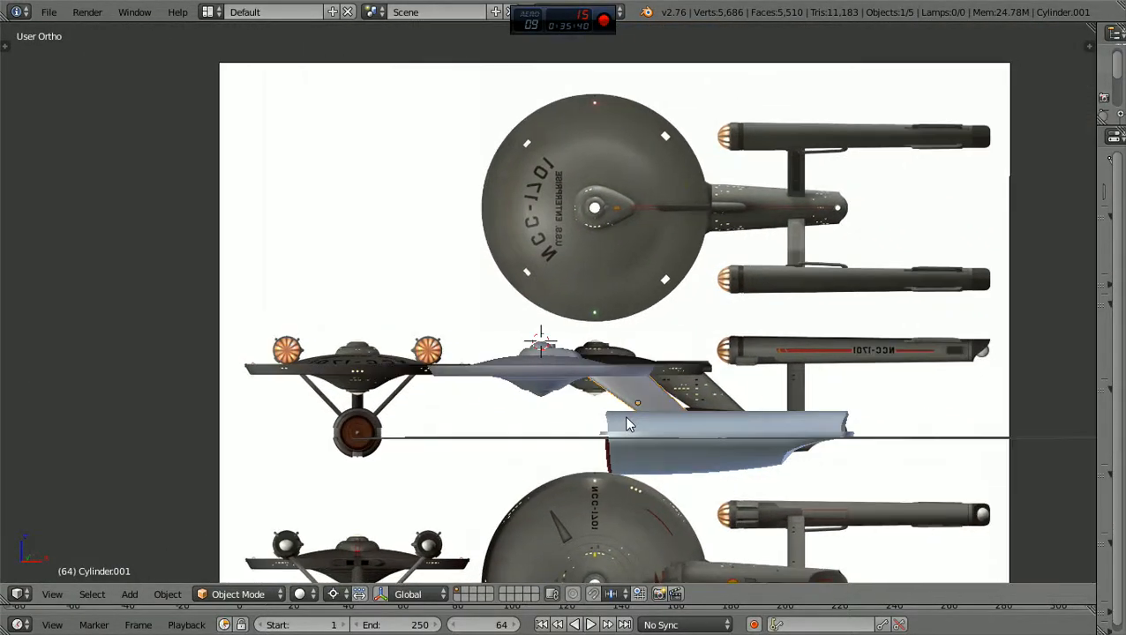
scroll(627, 424, up, 2)
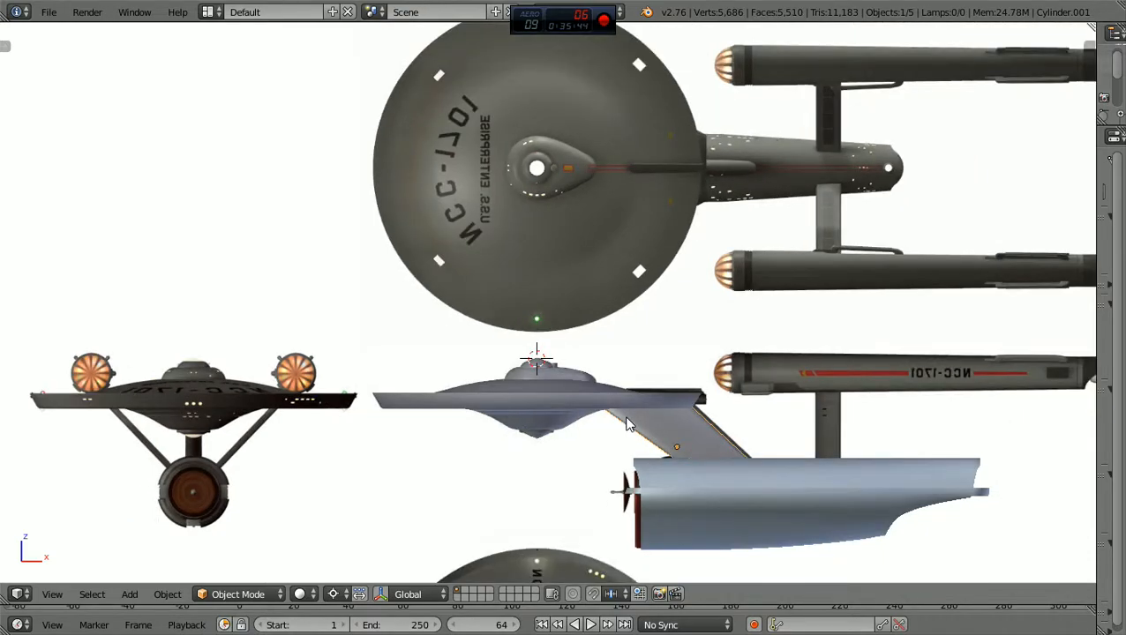
scroll(626, 425, down, 1)
Select the saucer and examine its profile and origin against the reference sheet from the front and slightly above
right_click(548, 383)
scroll(548, 382, up, 2)
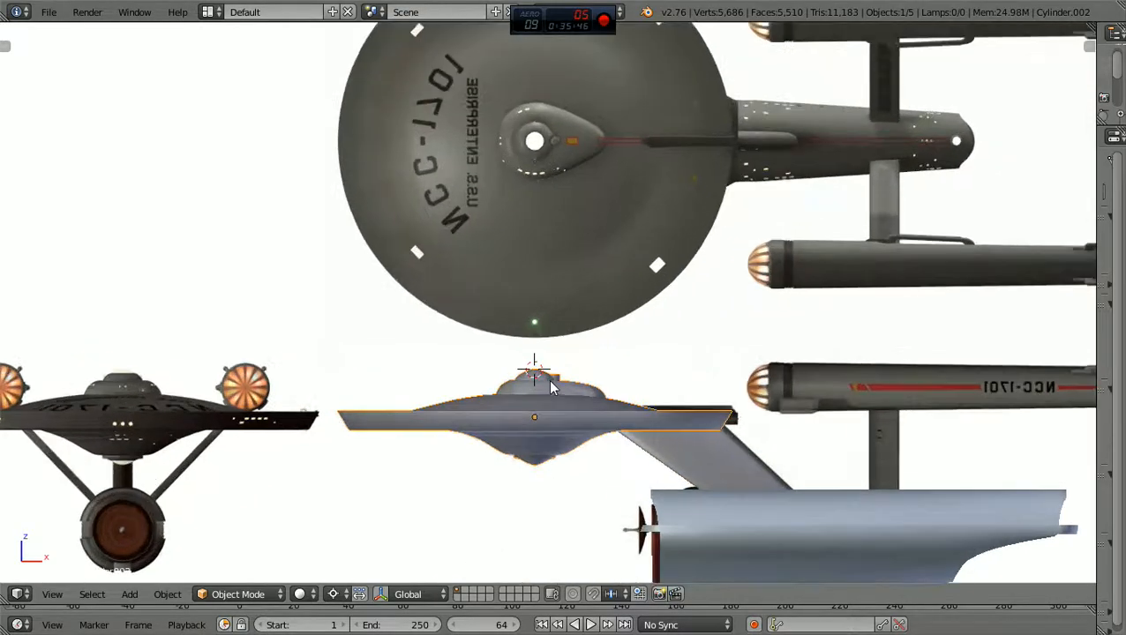
scroll(590, 427, down, 2)
scroll(595, 444, up, 2)
scroll(594, 444, up, 1)
scroll(593, 443, down, 1)
scroll(594, 442, down, 1)
scroll(593, 441, down, 1)
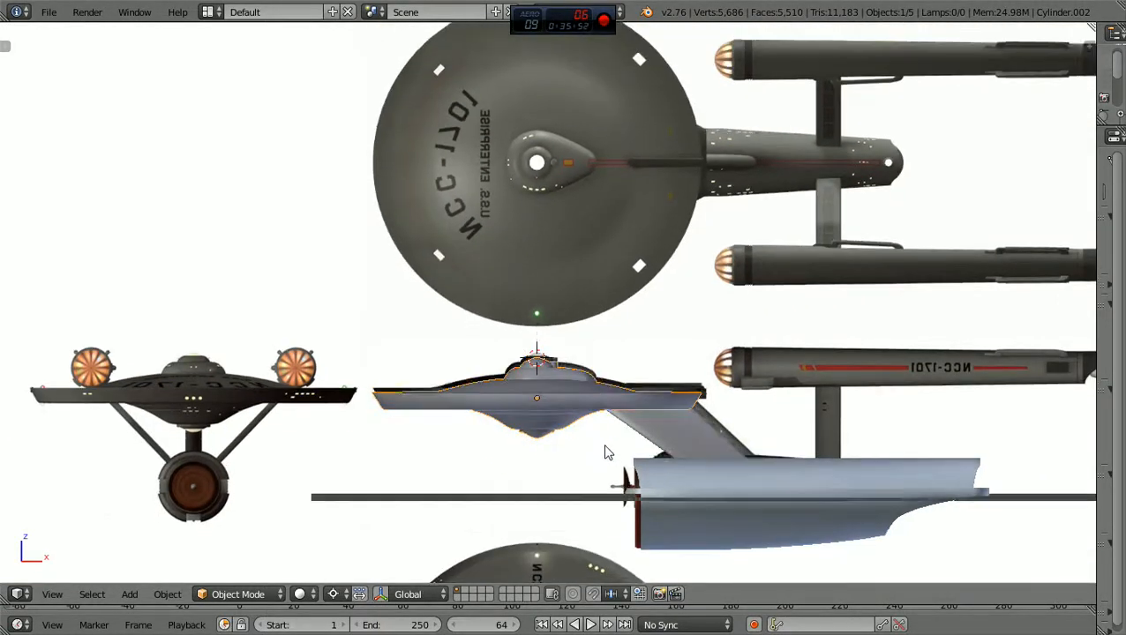
scroll(603, 455, down, 1)
scroll(608, 448, up, 2)
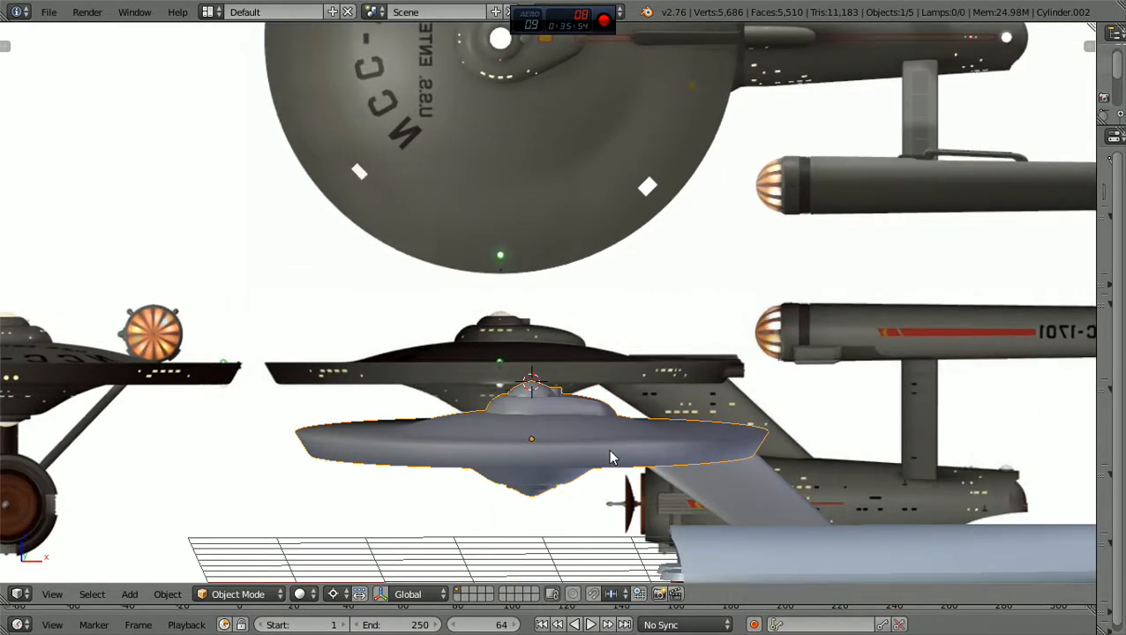
scroll(755, 463, down, 1)
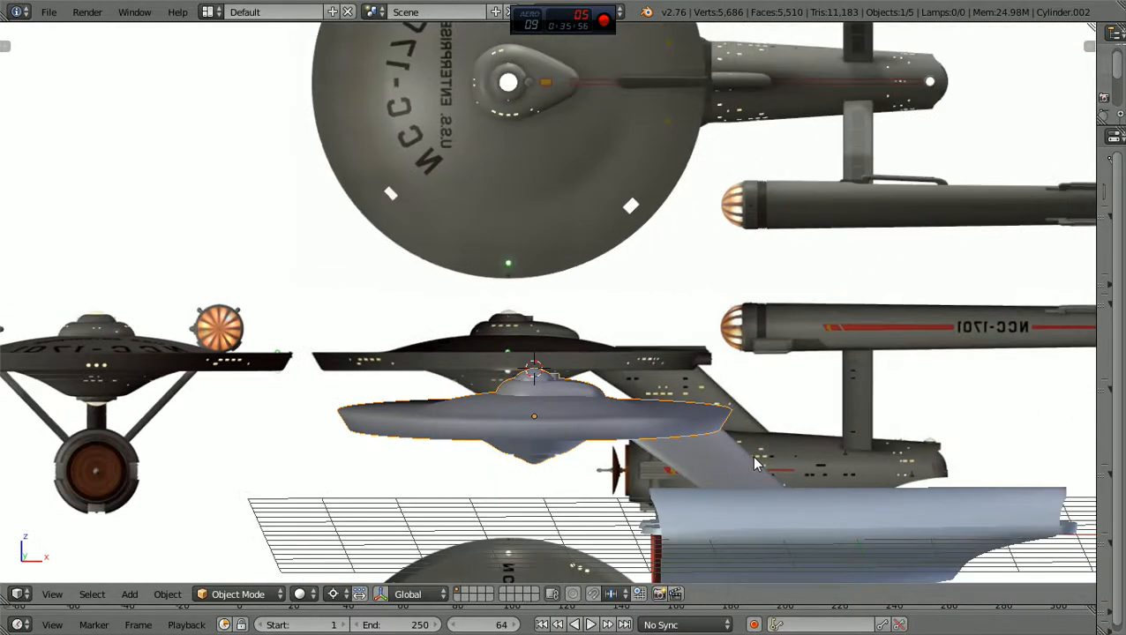
scroll(754, 459, up, 1)
scroll(753, 460, up, 1)
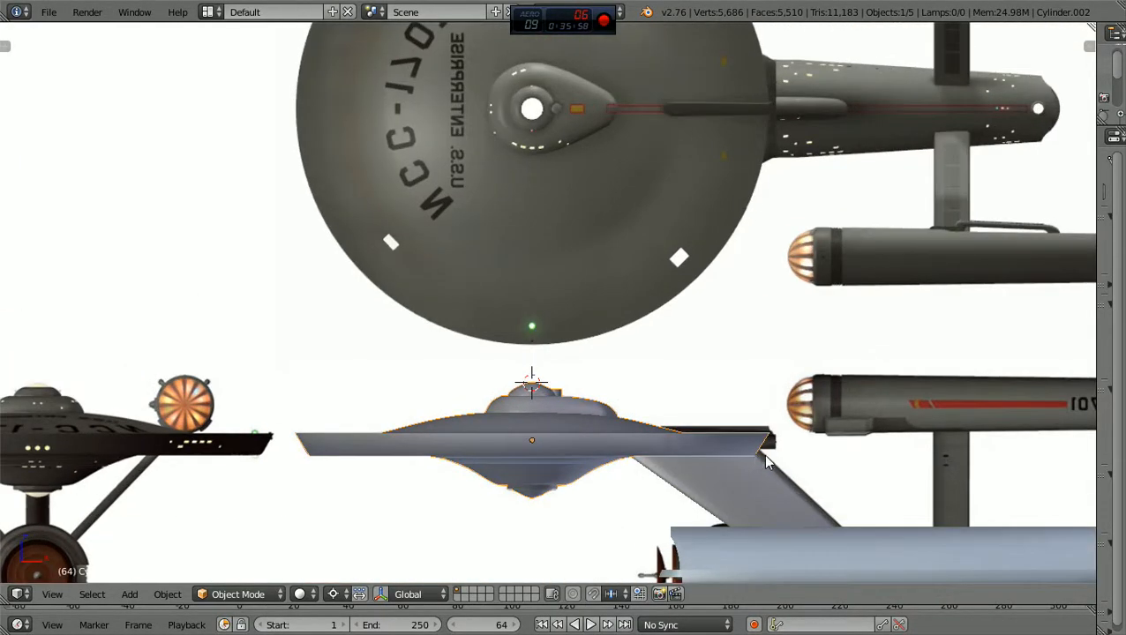
scroll(716, 435, down, 4)
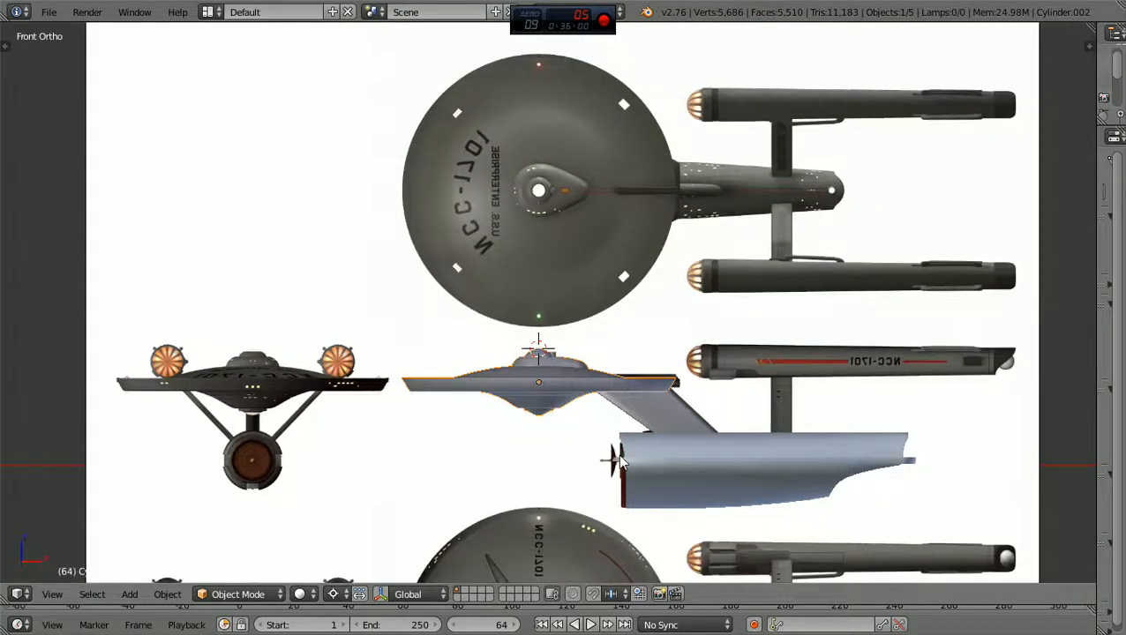
Examine the reference sheet's rear, underside and side views for the starship's struts, nacelles and secondary hull
shift+scroll(620, 455, down, 10)
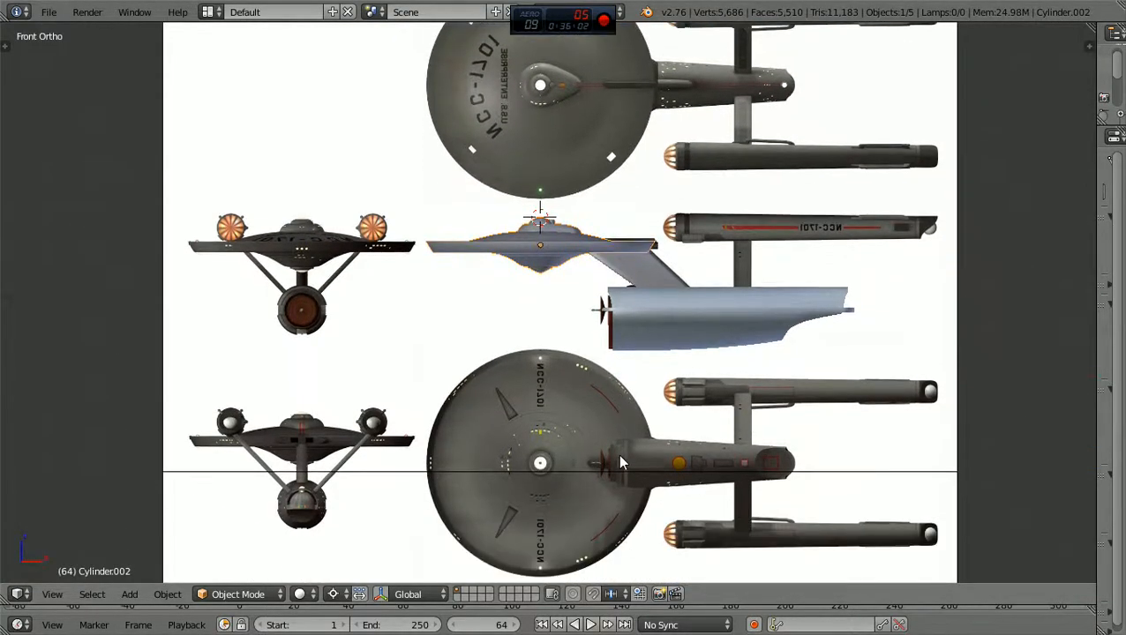
scroll(446, 475, up, 4)
ctrl+scroll(332, 475, down, 11)
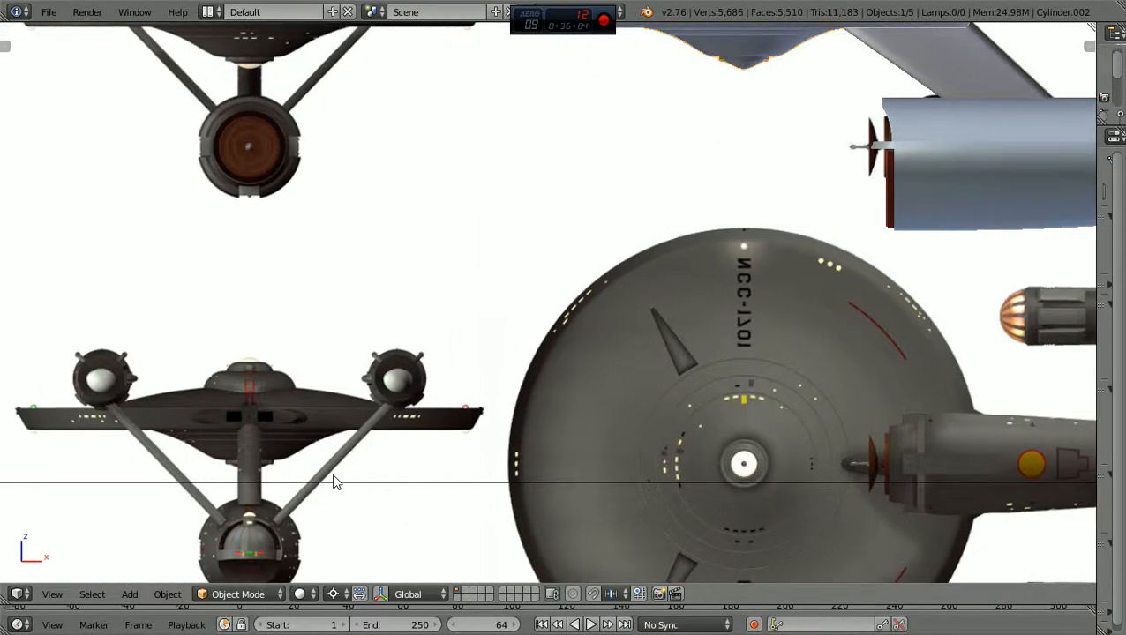
shift+scroll(333, 475, down, 3)
scroll(357, 366, up, 1)
scroll(357, 366, down, 1)
ctrl+scroll(358, 364, down, 10)
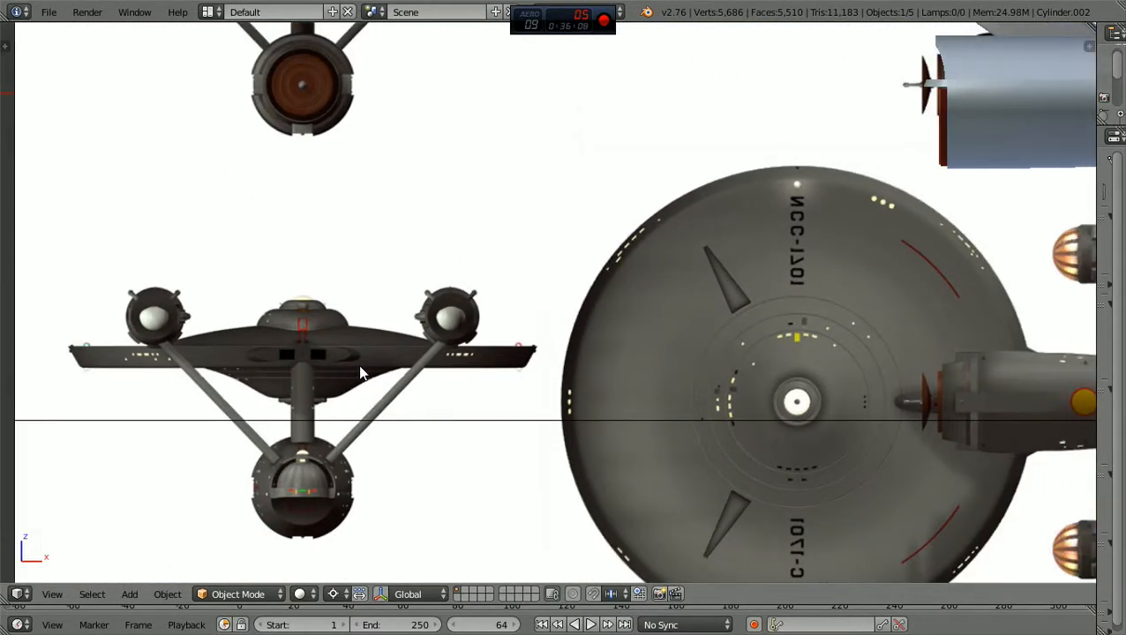
scroll(417, 374, down, 4)
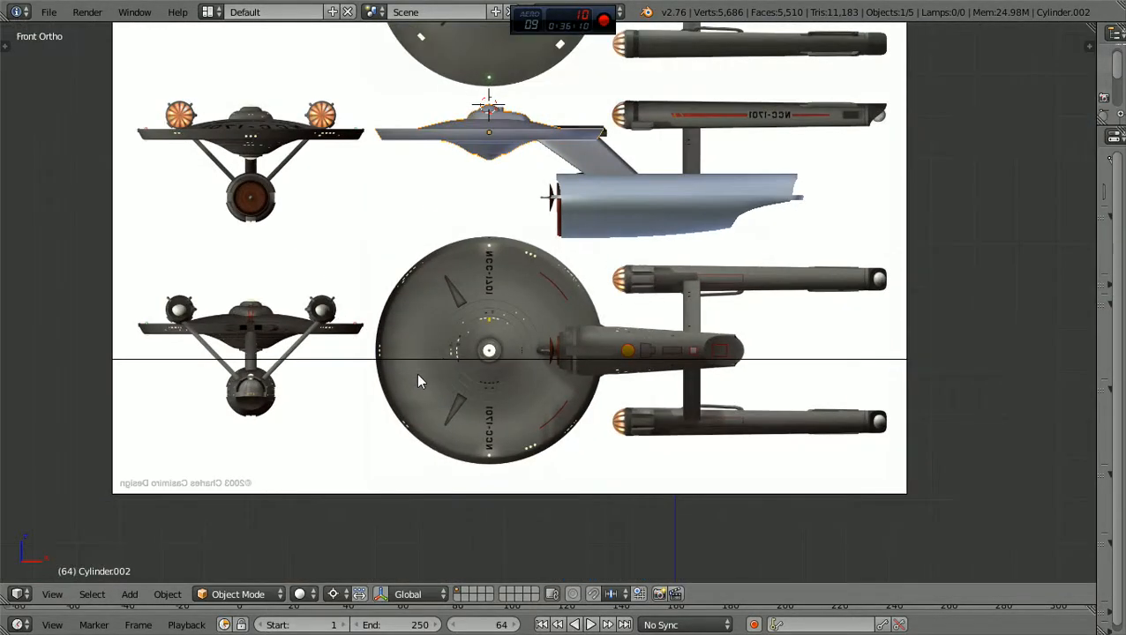
shift+scroll(416, 375, up, 8)
scroll(540, 338, up, 4)
scroll(544, 342, down, 3)
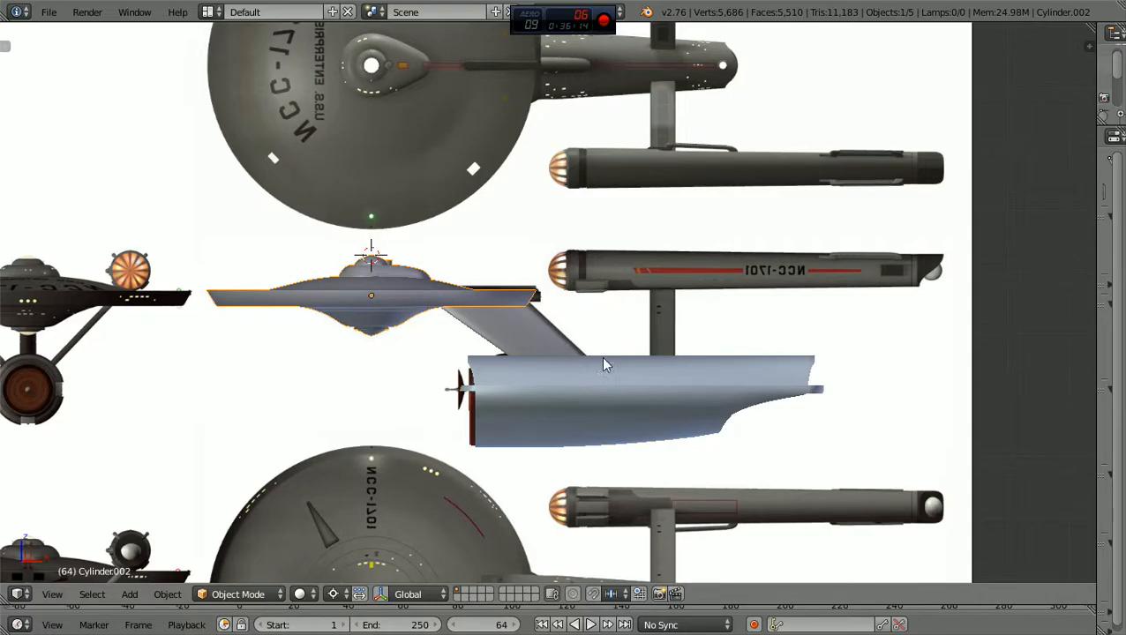
Deselect everything and inspect the saucer, neck and secondary hull from the rear, low and angled viewpoints
middle_drag(816, 375, 632, 470)
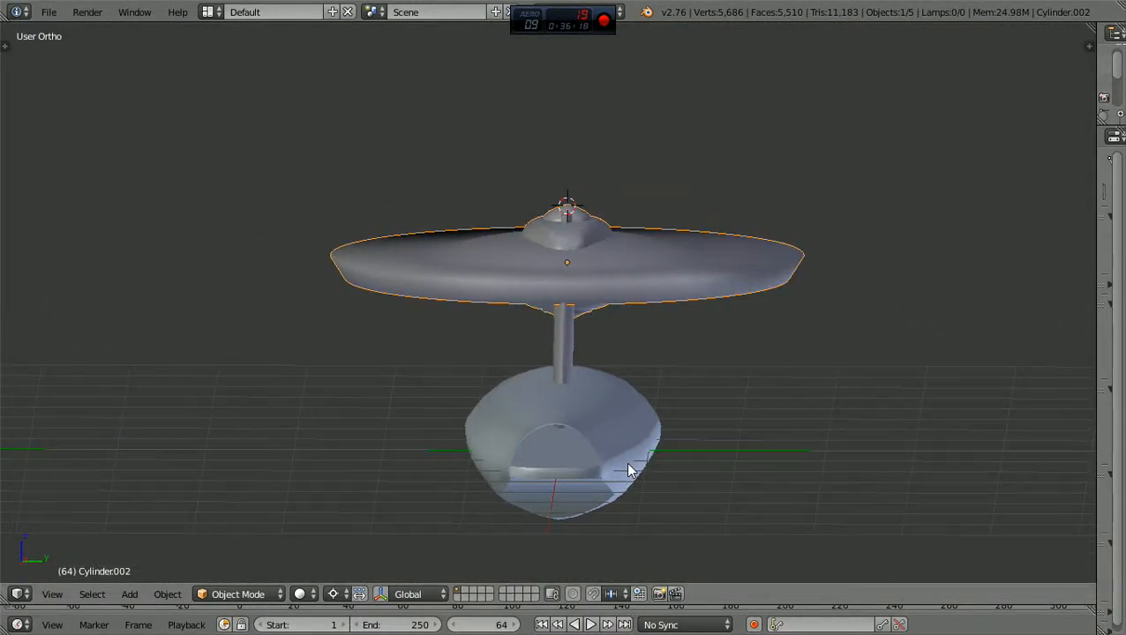
key(a)
middle_drag(655, 455, 656, 452)
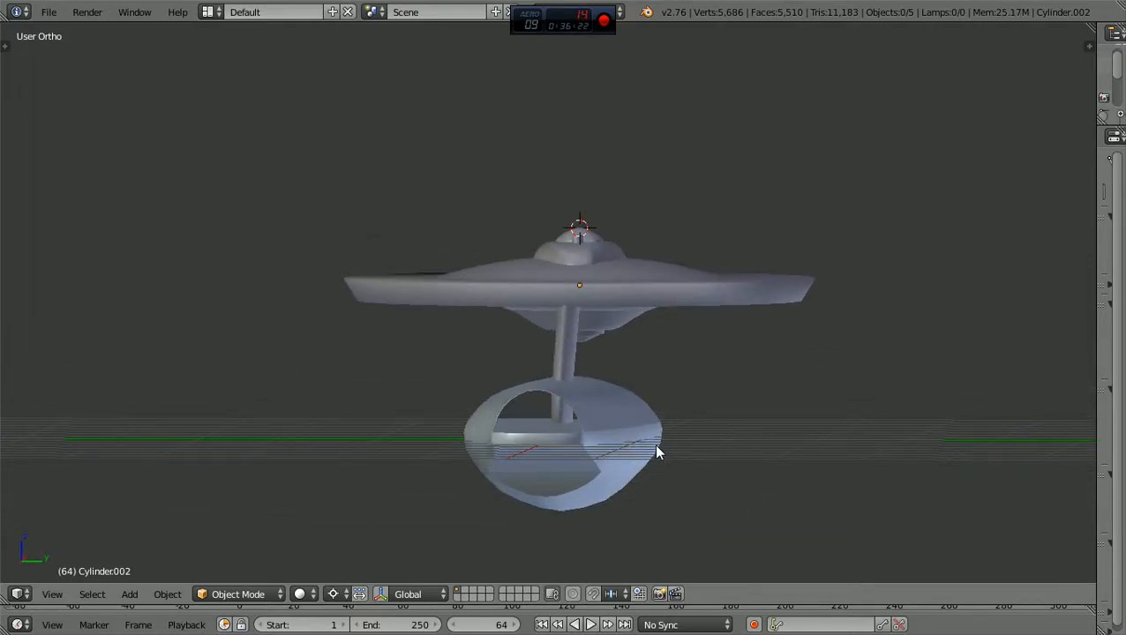
scroll(655, 454, up, 2)
middle_drag(535, 476, 815, 459)
scroll(812, 457, up, 1)
scroll(813, 458, down, 8)
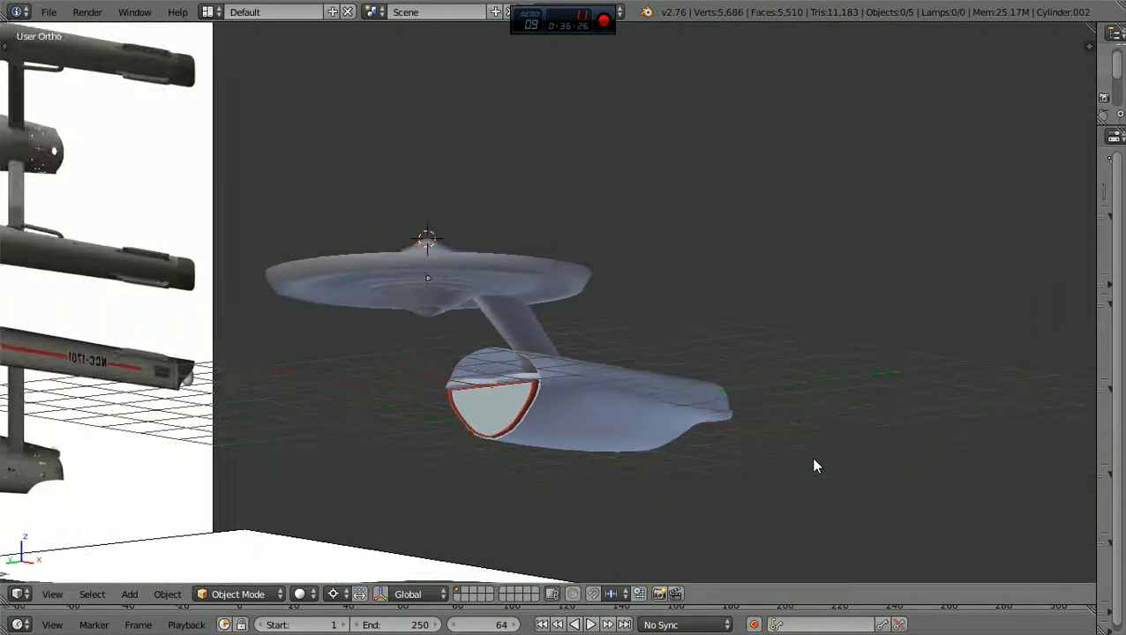
middle_drag(815, 458, 812, 458)
Compare the model with the reference sheet in front orthographic view and inspect the secondary hull's open deflector end
key(KP_1)
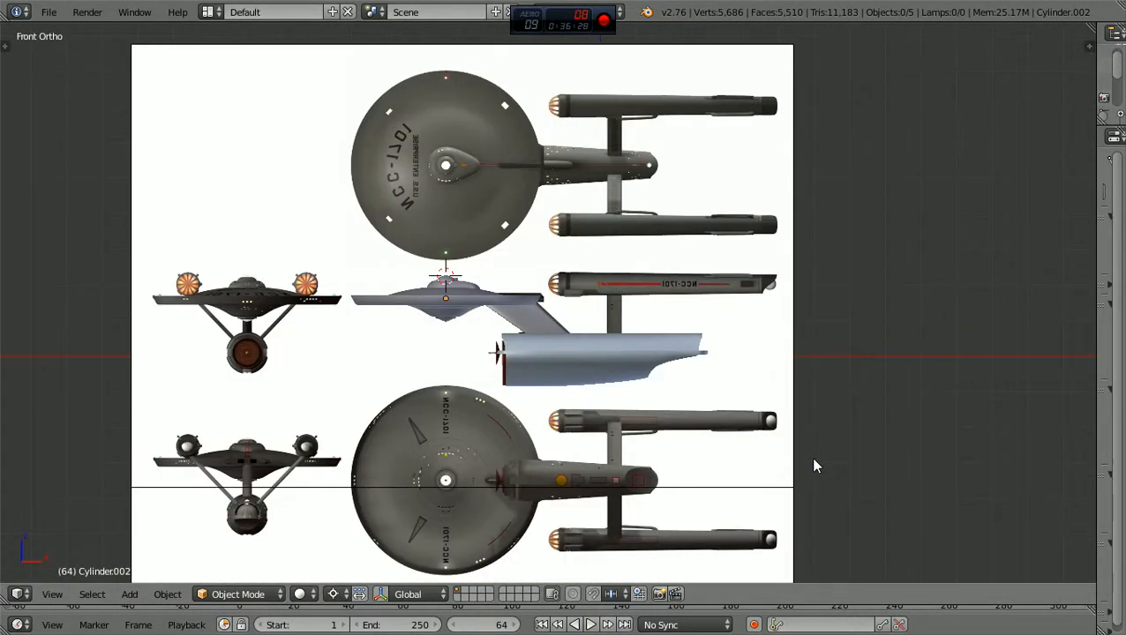
scroll(812, 463, up, 5)
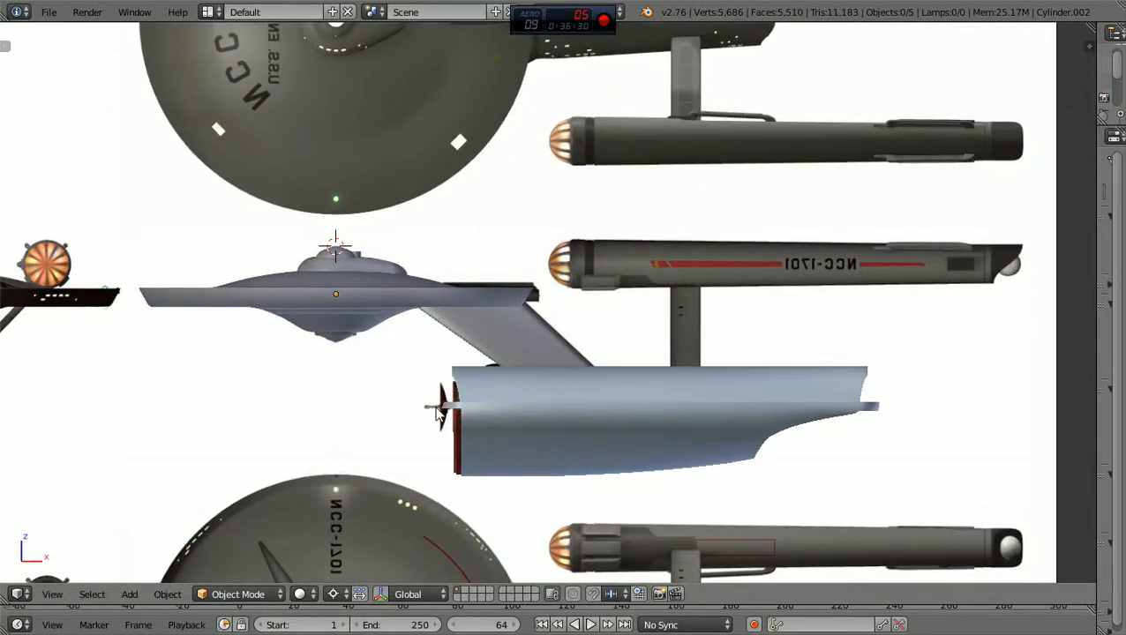
scroll(439, 415, down, 2)
middle_drag(439, 415, 624, 421)
scroll(494, 432, down, 3)
scroll(534, 425, up, 4)
scroll(584, 415, up, 2)
scroll(624, 410, up, 2)
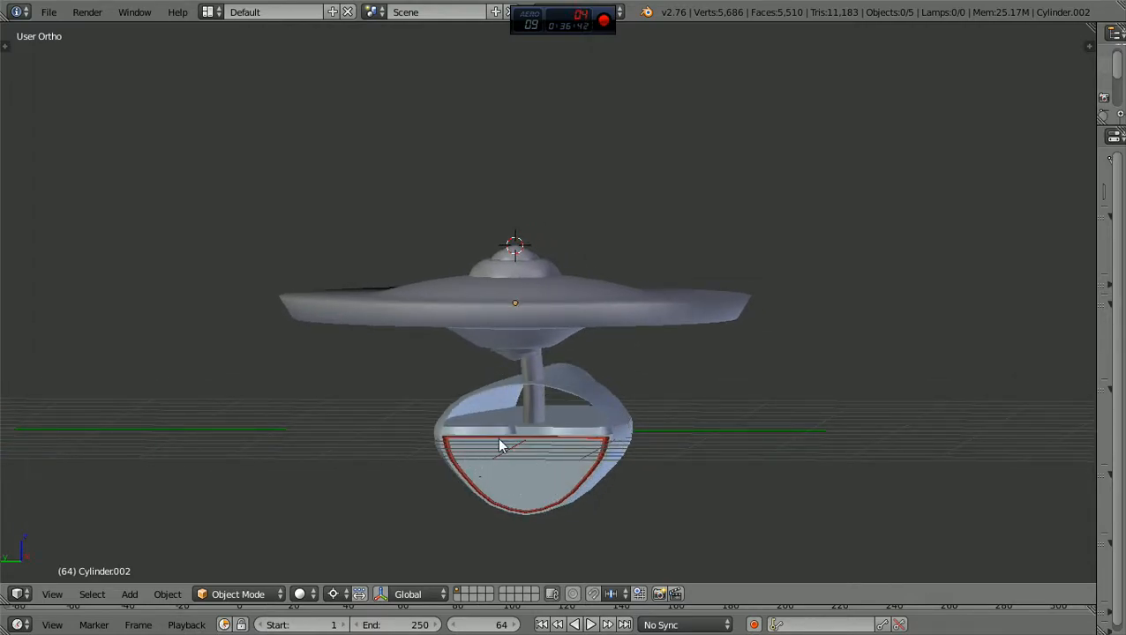
scroll(573, 454, down, 1)
middle_drag(666, 471, 633, 472)
scroll(628, 466, up, 2)
middle_drag(629, 466, 652, 458)
scroll(652, 458, down, 4)
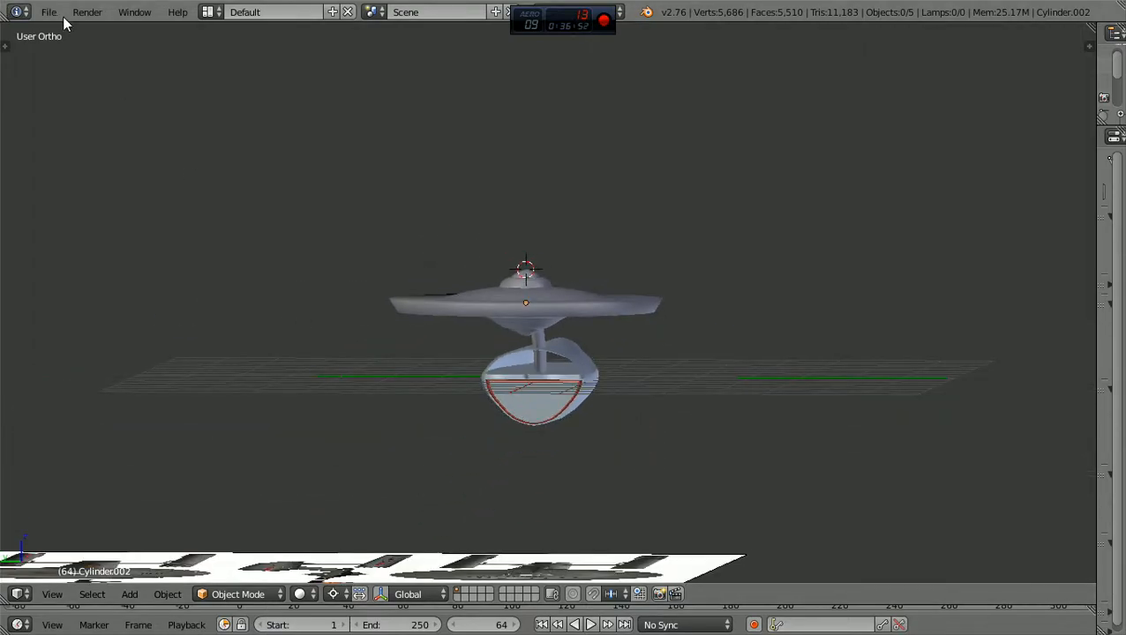
click(134, 13)
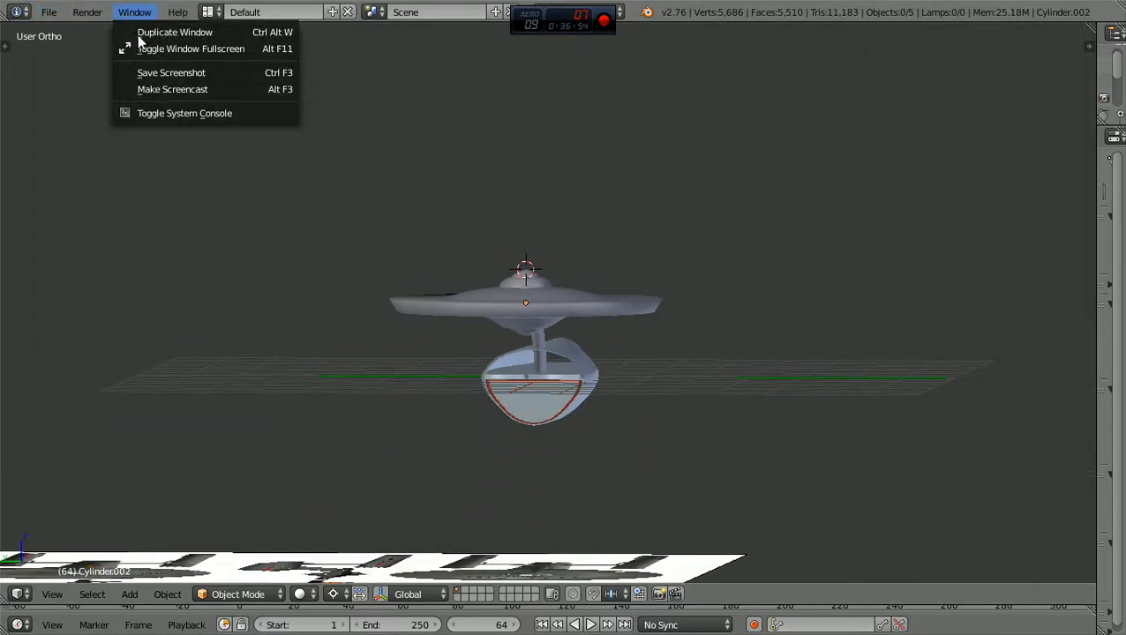
click(147, 49)
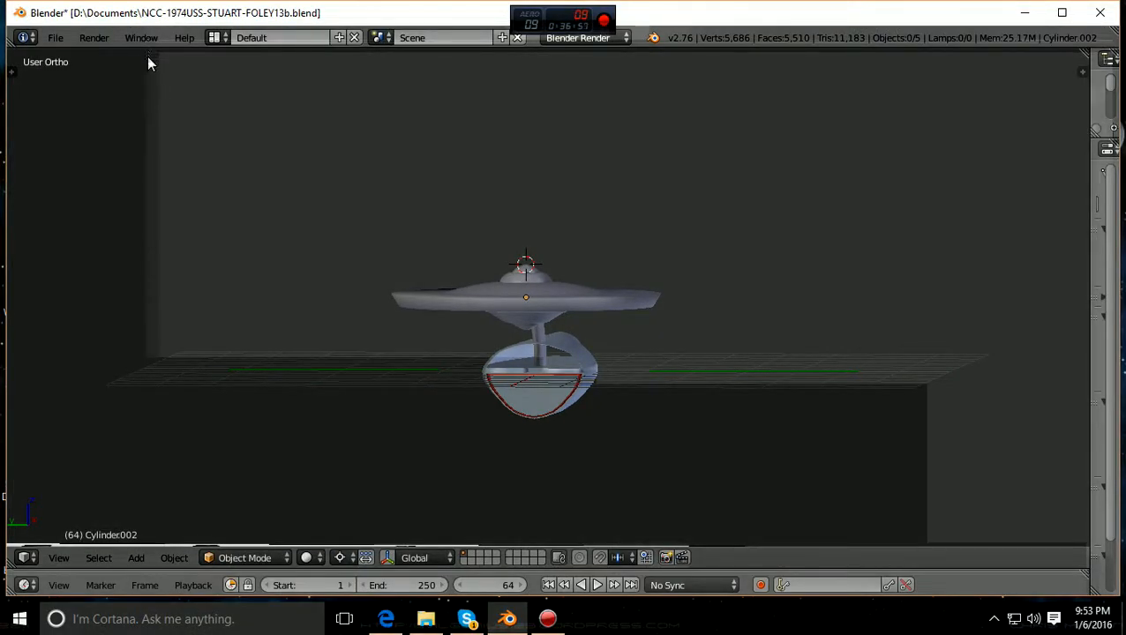
click(1025, 12)
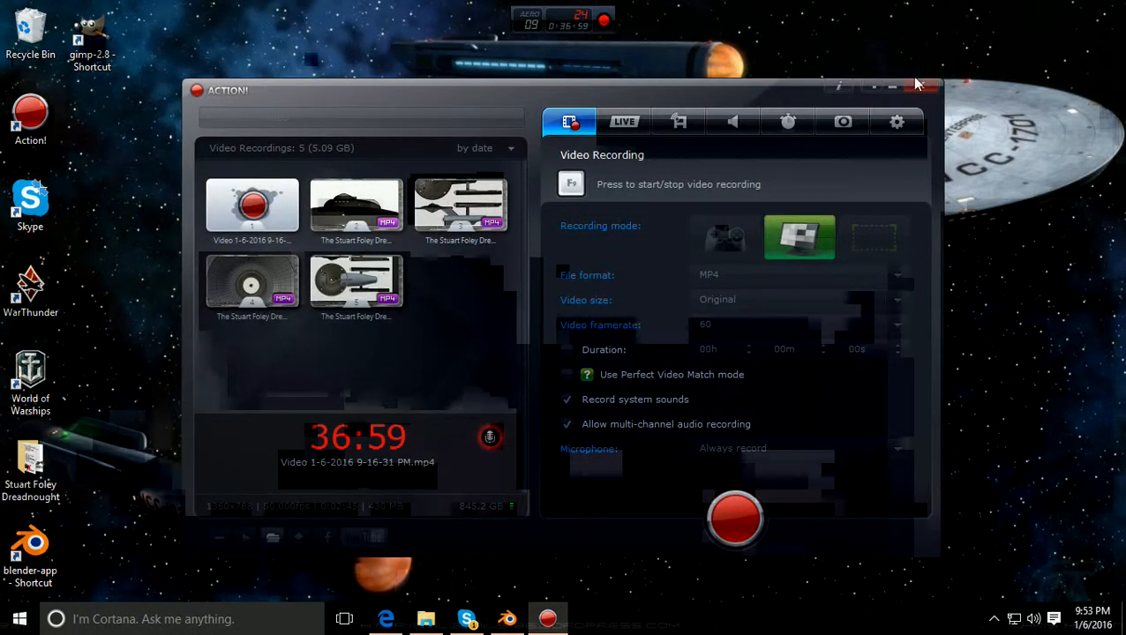
click(891, 86)
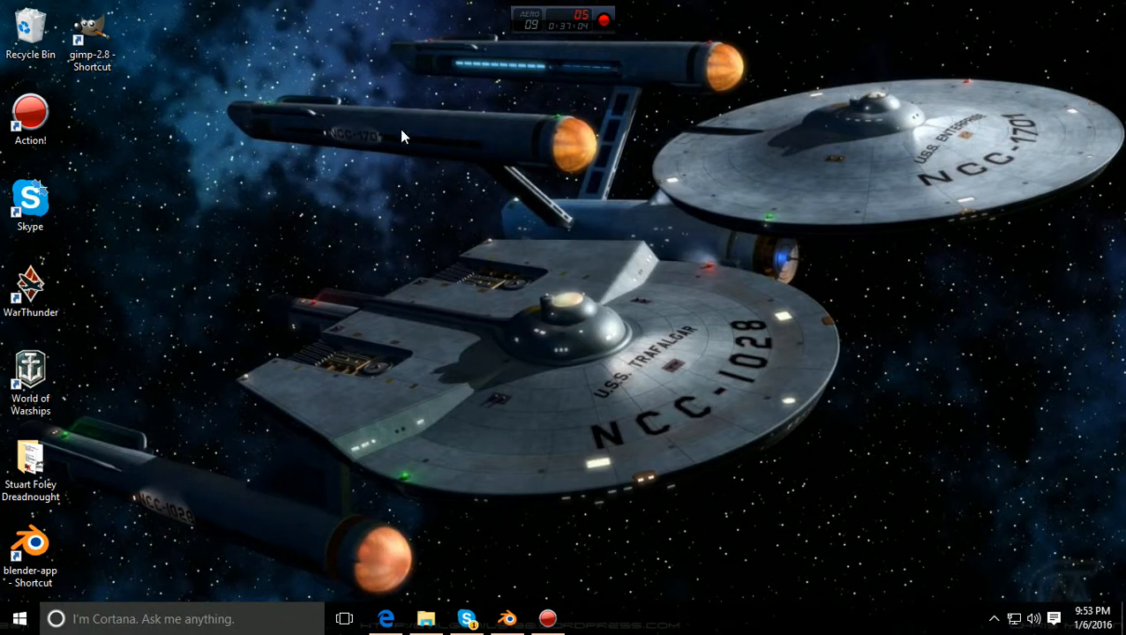
double_click(31, 463)
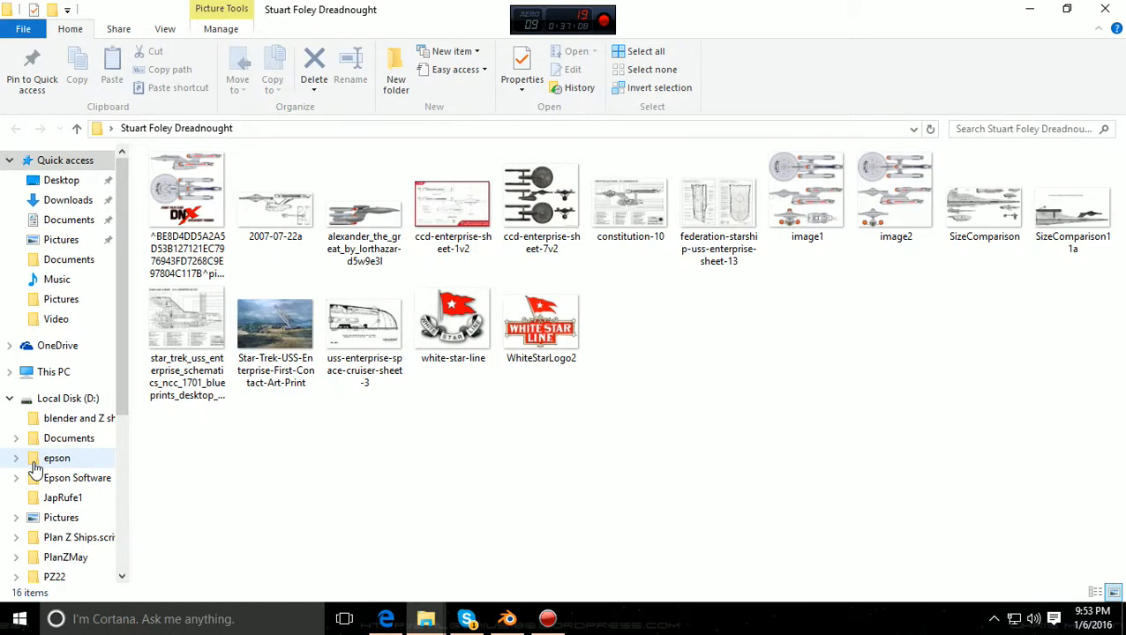
Open the first image in the folder, the DNX class sheet, with Windows Photo Viewer
click(185, 198)
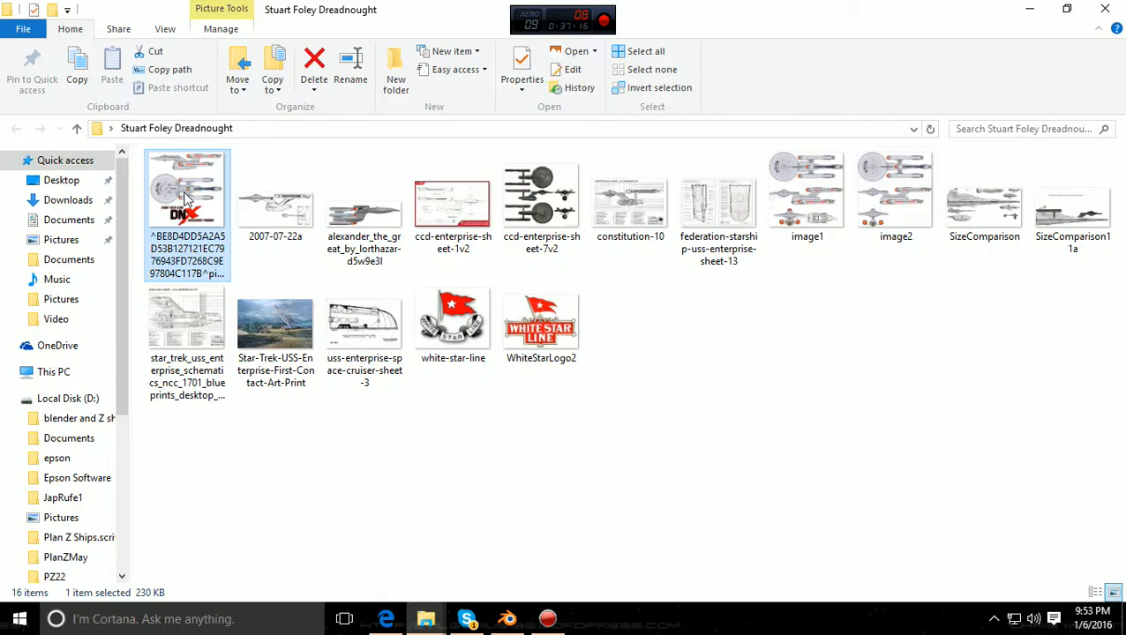
double_click(185, 197)
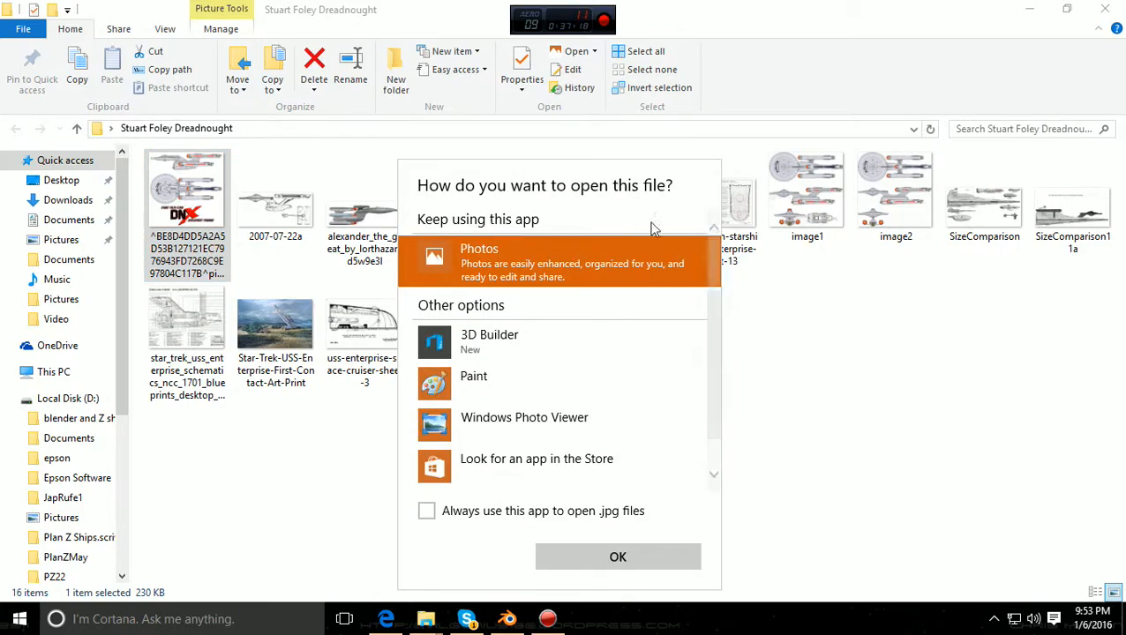
click(582, 425)
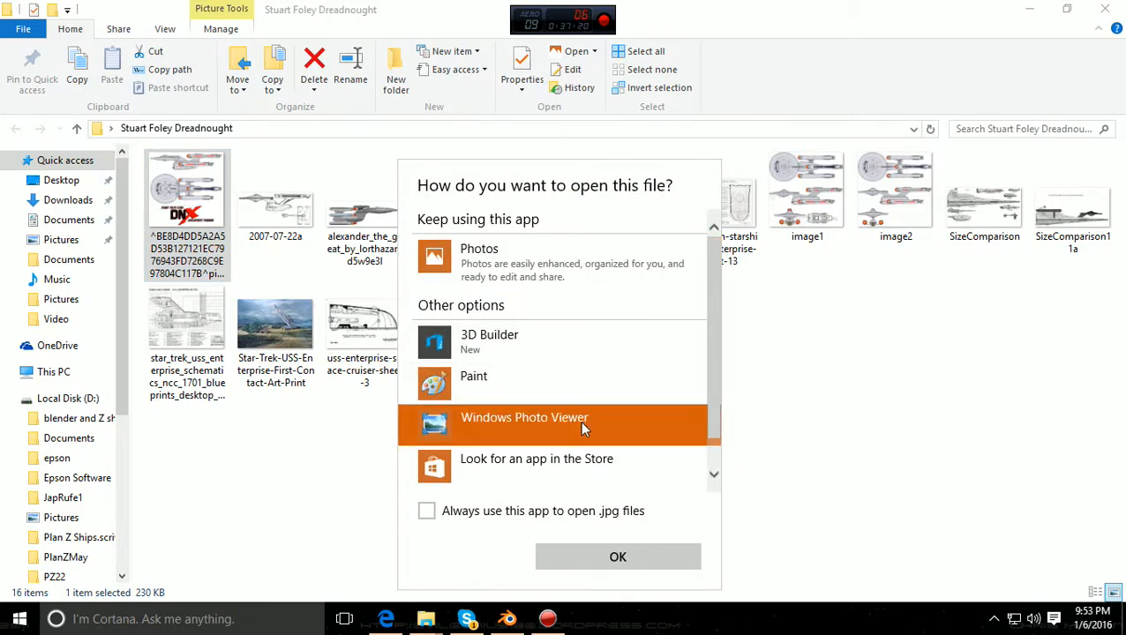
click(635, 564)
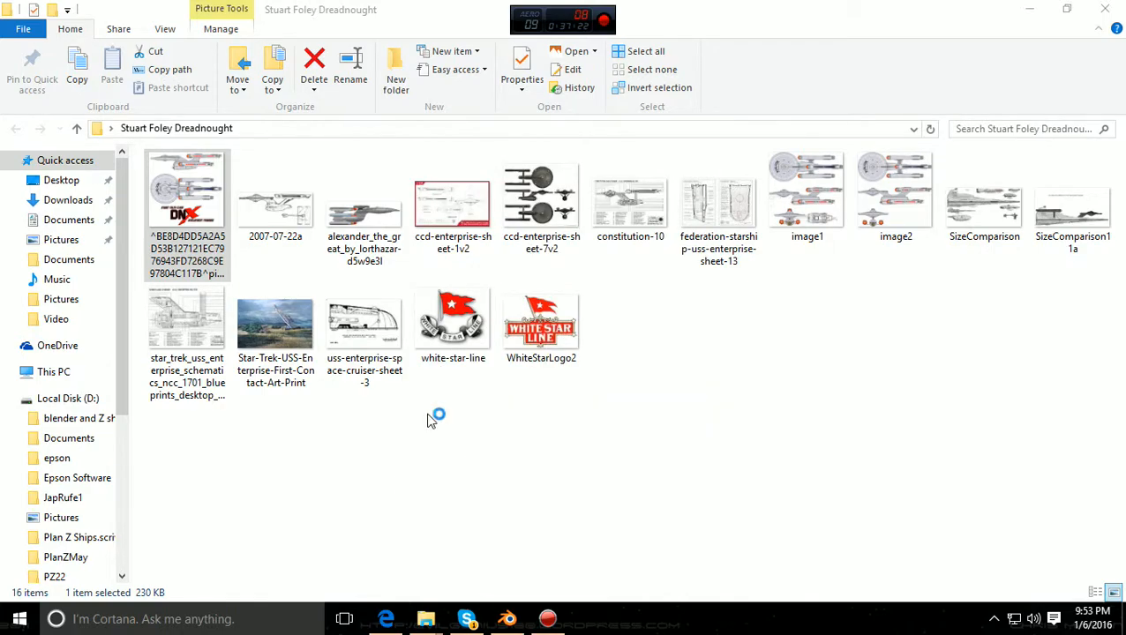
Examine the DNX sheet's top view and side profile, covering the saucer, secondary hull and three nacelles
scroll(761, 358, up, 2)
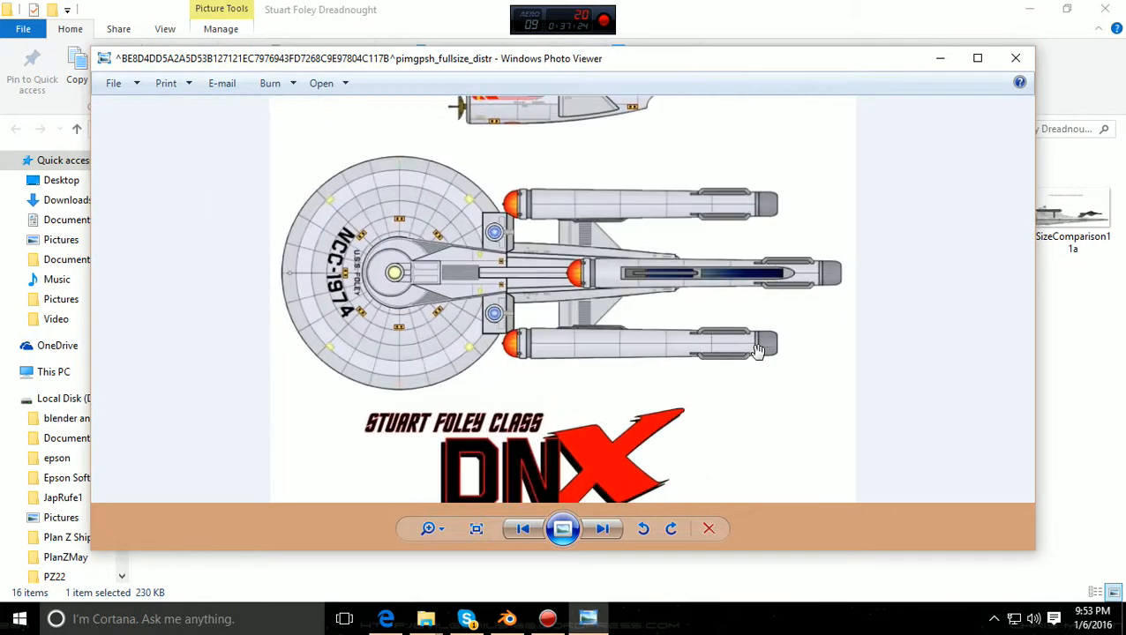
scroll(757, 351, down, 1)
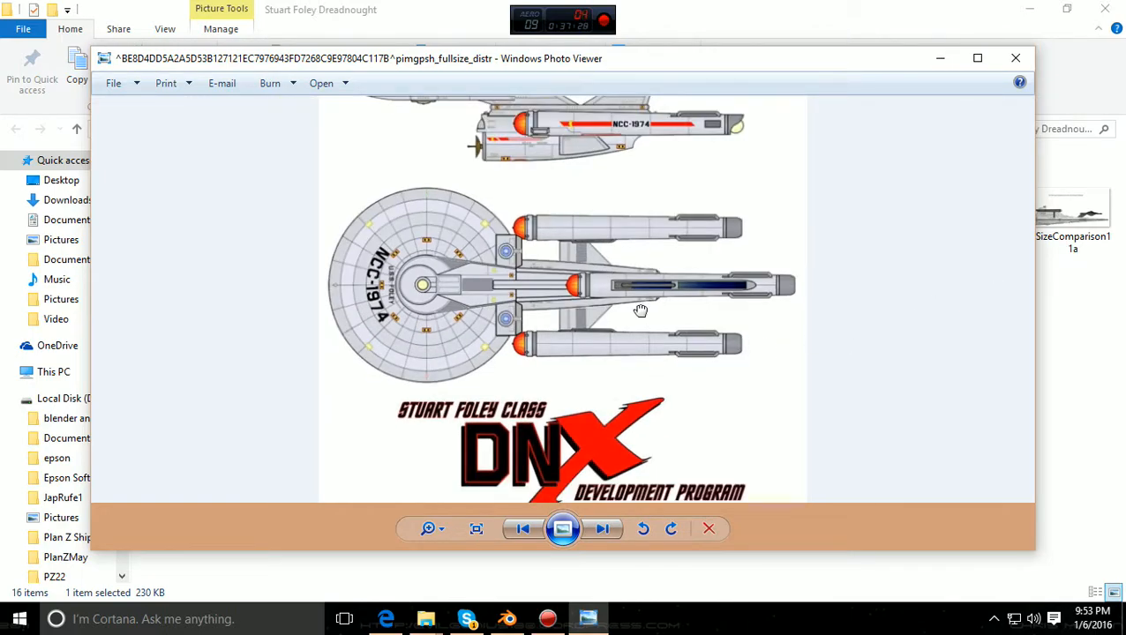
scroll(640, 310, up, 5)
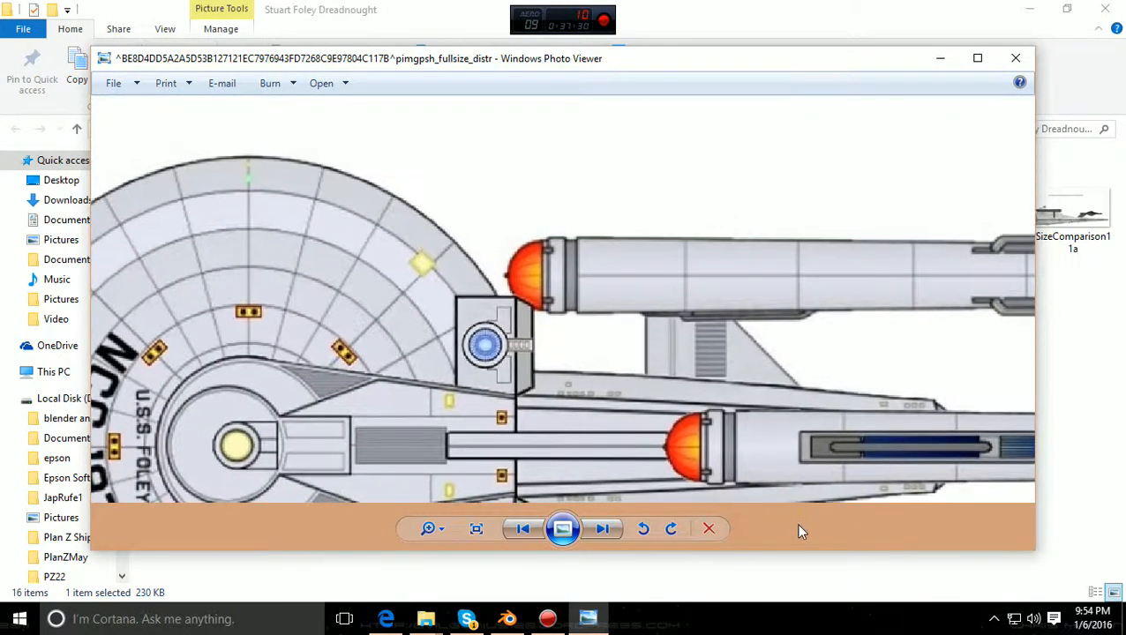
drag(455, 153, 599, 367)
scroll(619, 335, down, 1)
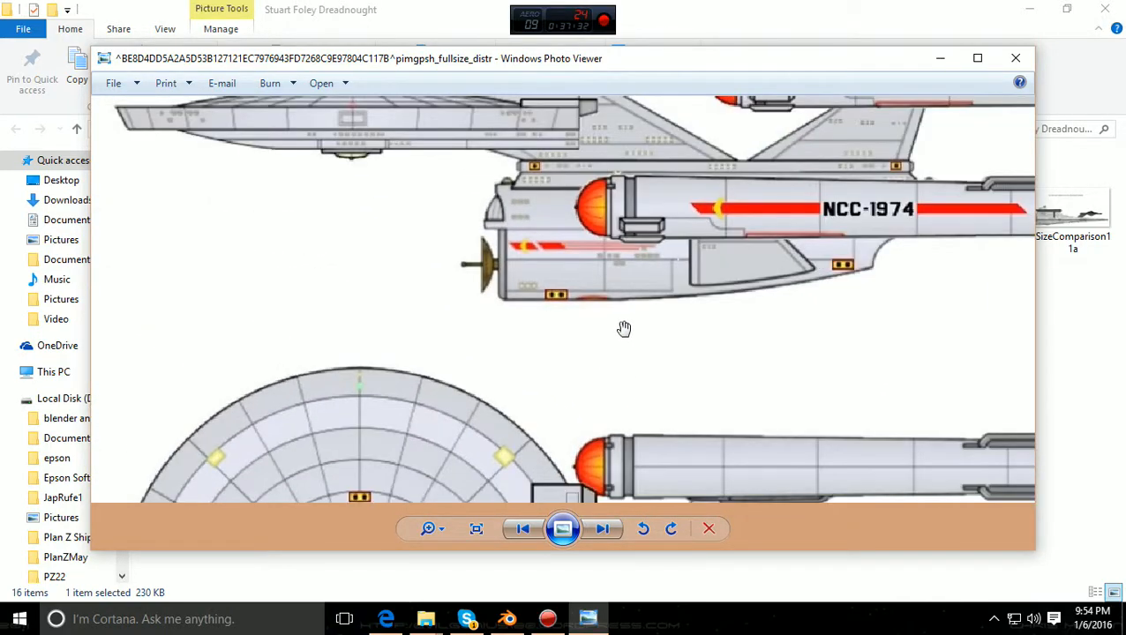
scroll(635, 358, down, 1)
scroll(731, 403, down, 1)
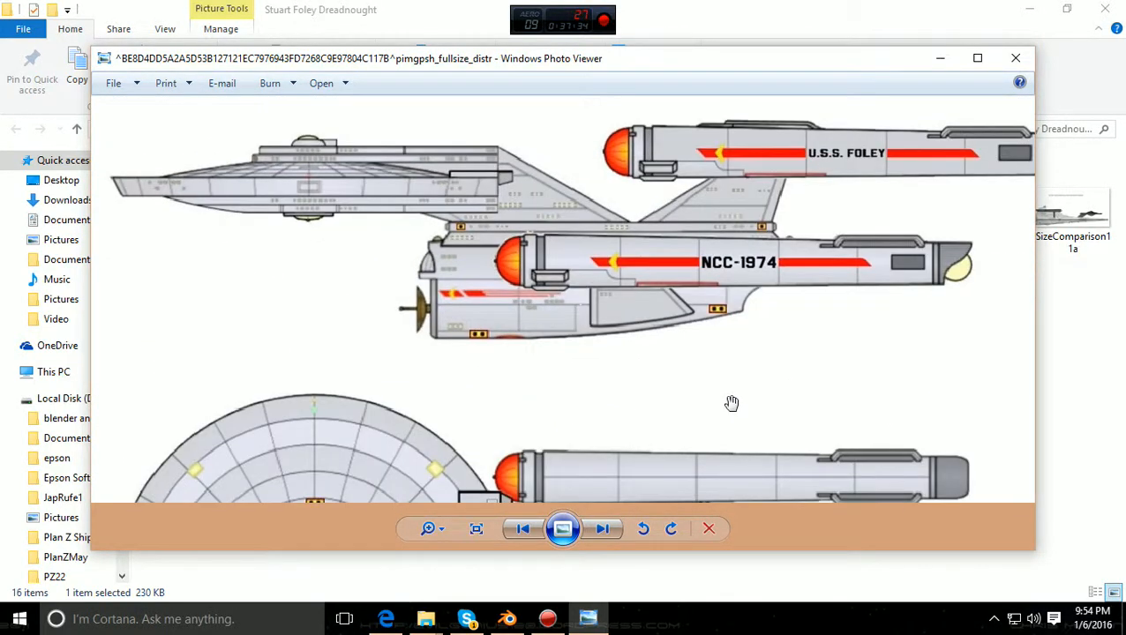
scroll(731, 402, down, 1)
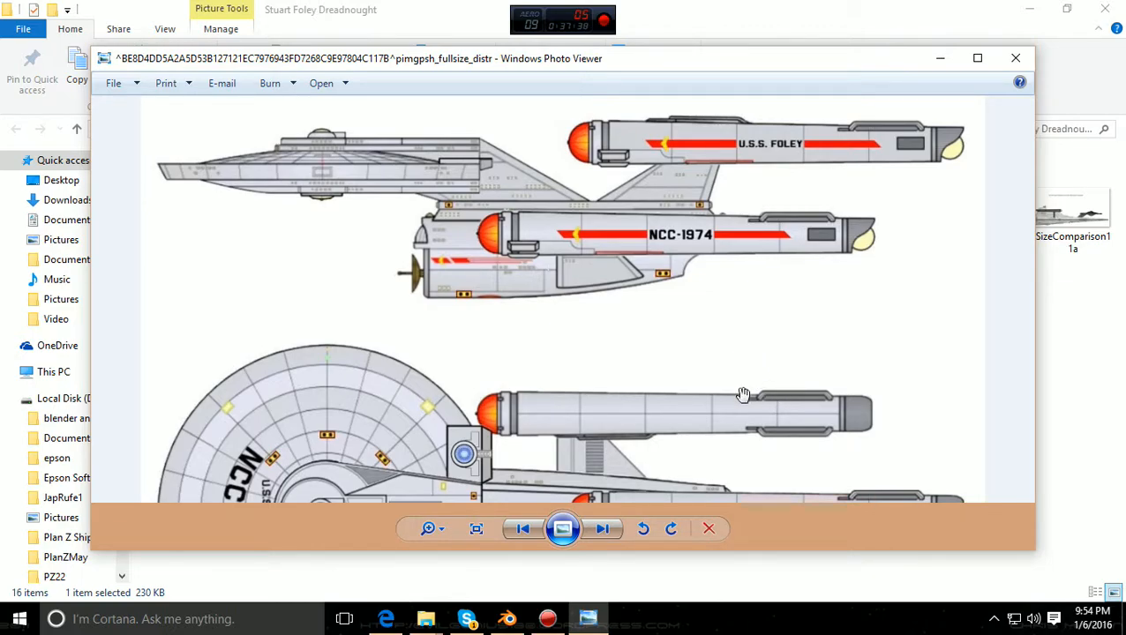
Compare the nacelle, pylon and neck layout between the top view and side profile of the DNX sheet
drag(742, 406, 742, 262)
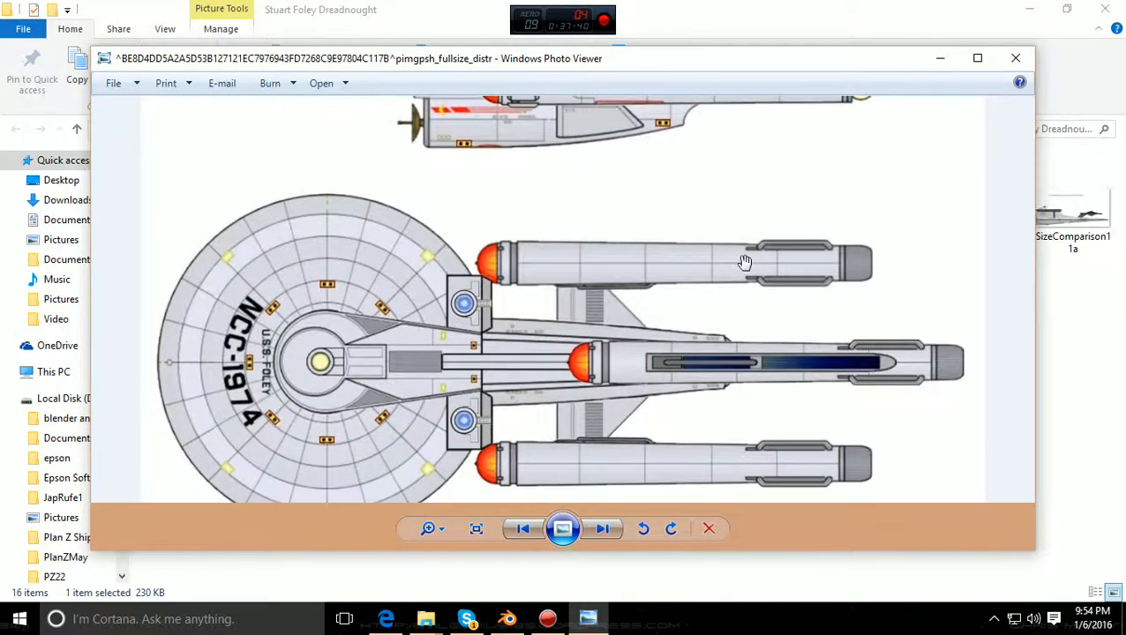
drag(743, 373, 742, 319)
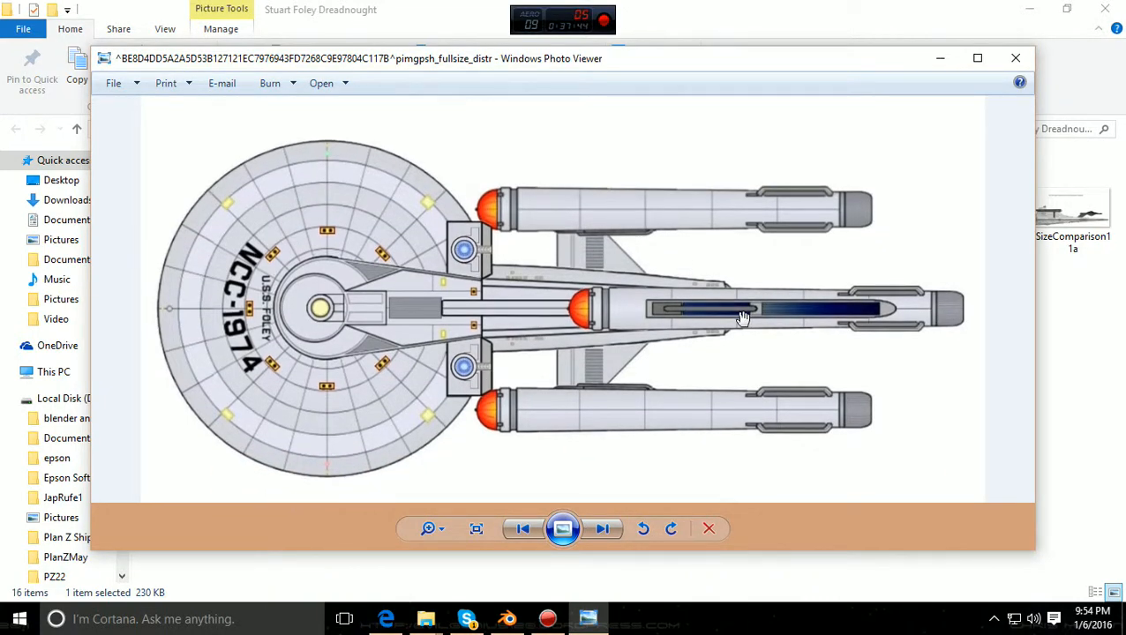
mouse_move(738, 315)
mouse_down()
mouse_move(731, 209)
mouse_move(734, 290)
mouse_up()
drag(731, 217, 764, 323)
drag(762, 170, 782, 291)
scroll(578, 305, up, 1)
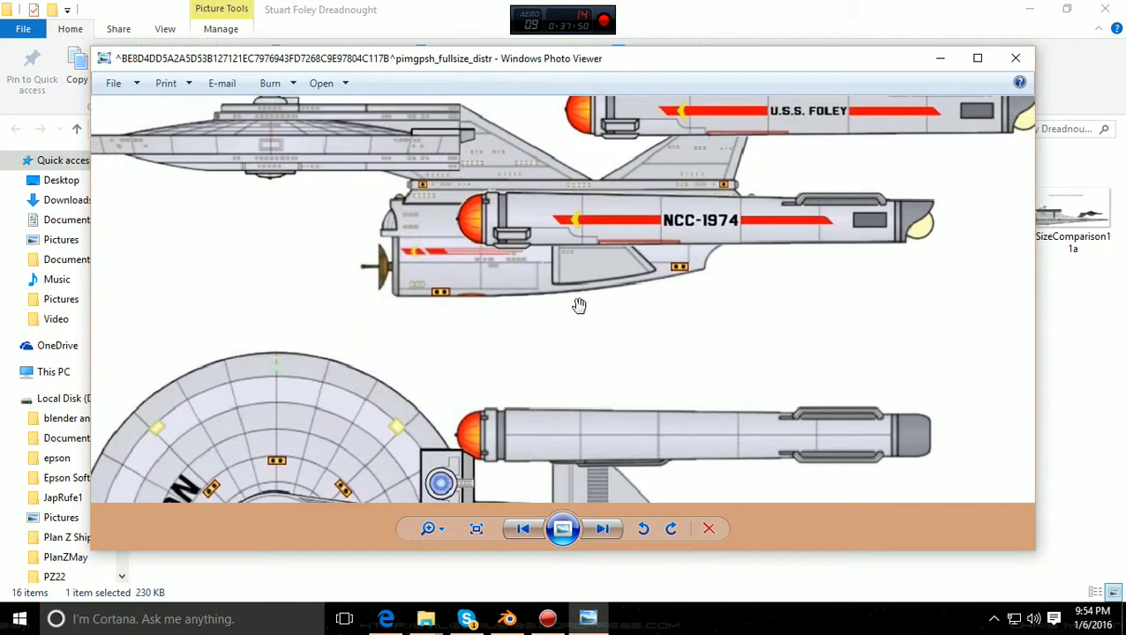
drag(579, 305, 614, 368)
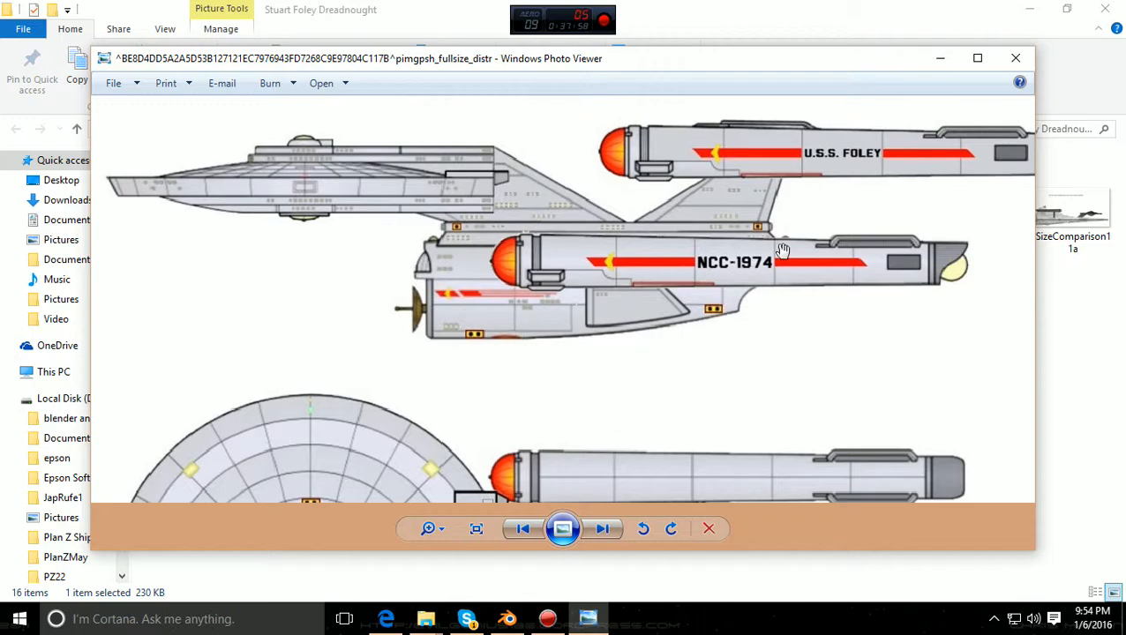
drag(555, 352, 527, 174)
drag(477, 441, 488, 368)
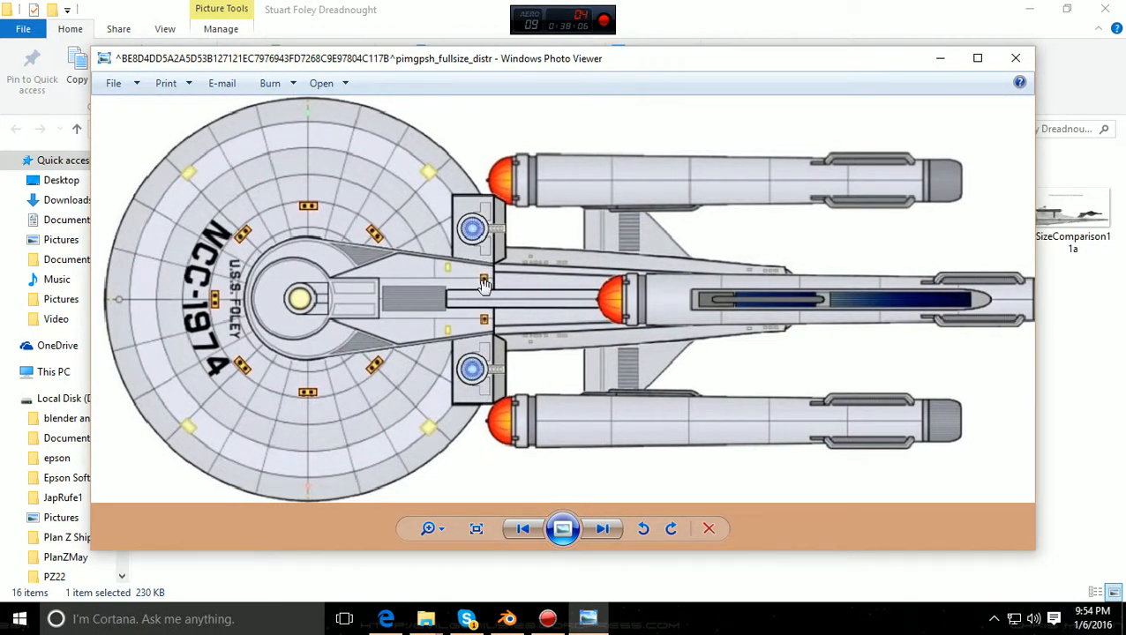
drag(444, 329, 525, 556)
drag(631, 341, 577, 433)
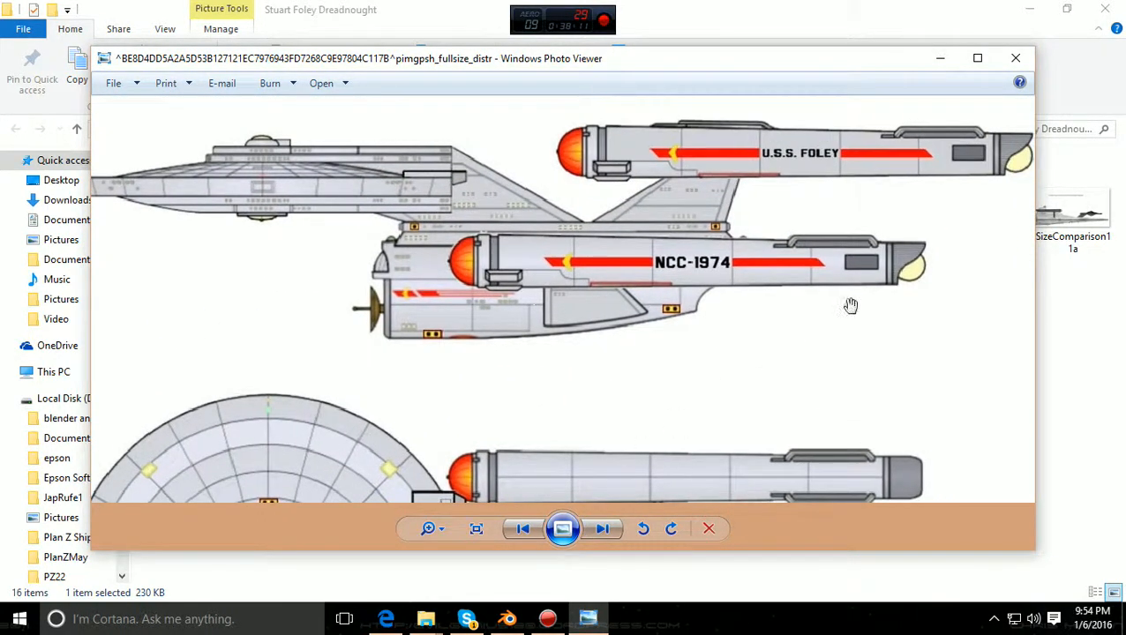
Close the DNX sheet and open image1 to examine the dreadnought's top, side, front and hull plan views
click(1014, 57)
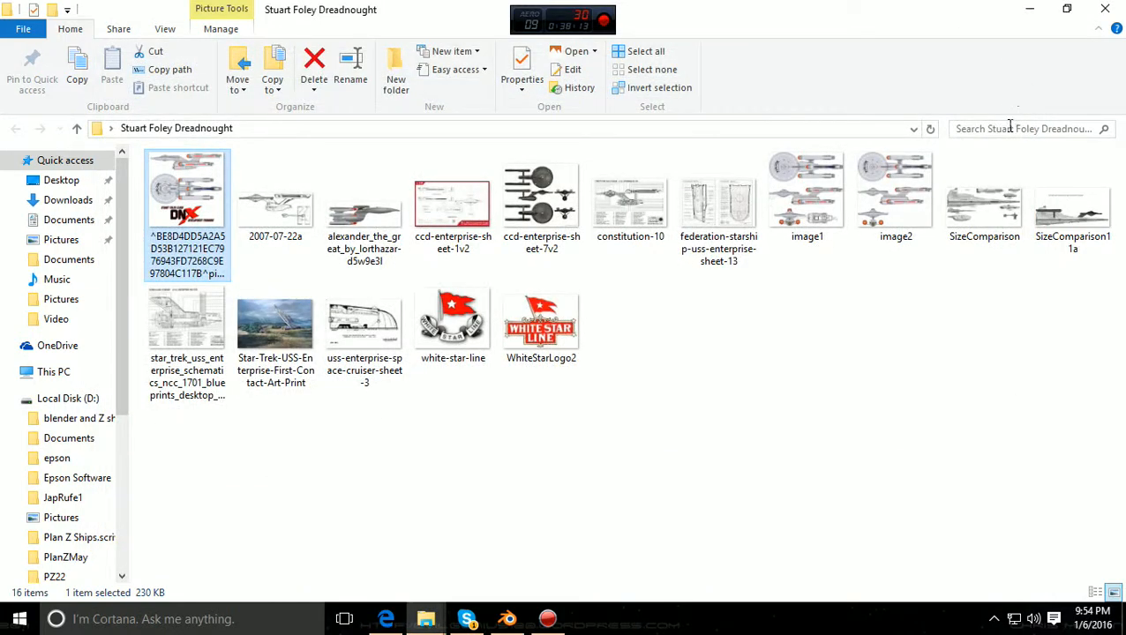
double_click(834, 195)
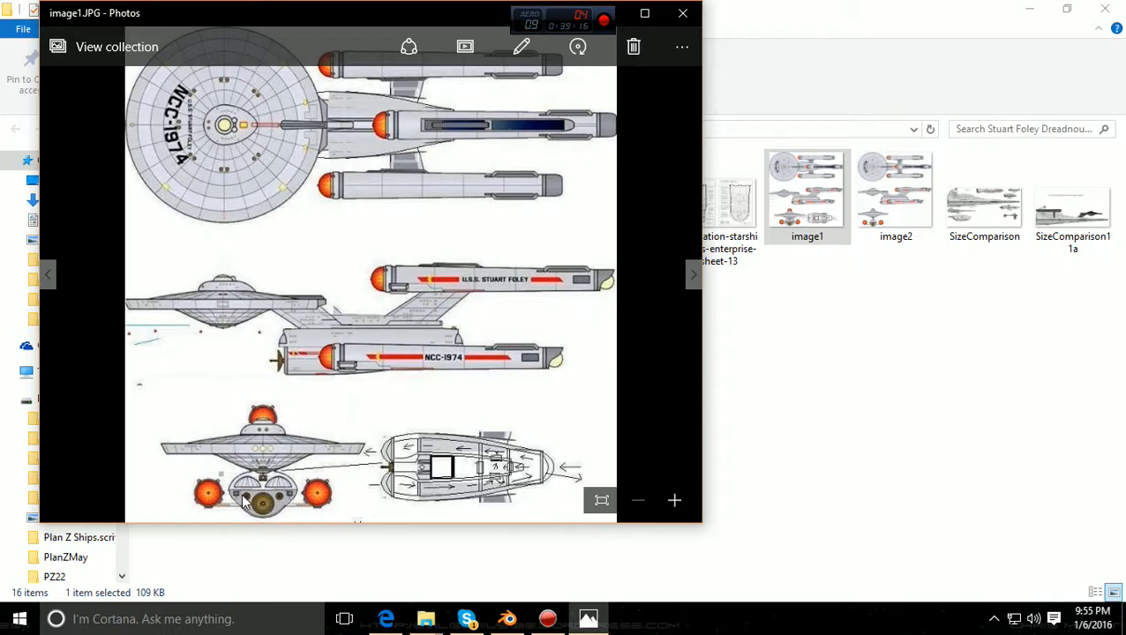
right_click(313, 510)
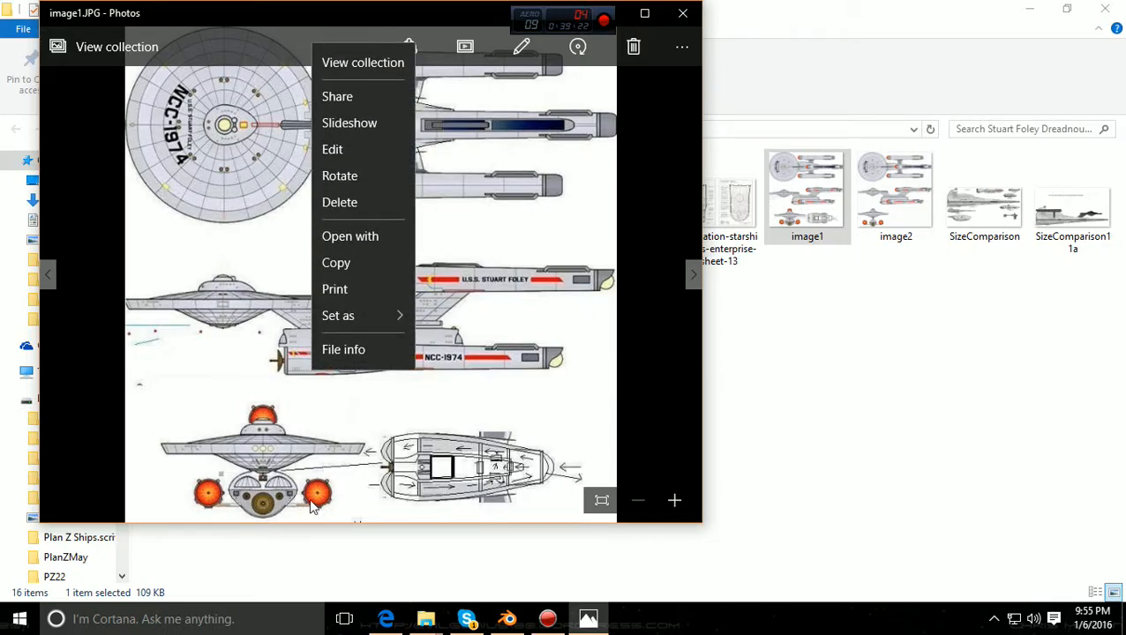
click(960, 380)
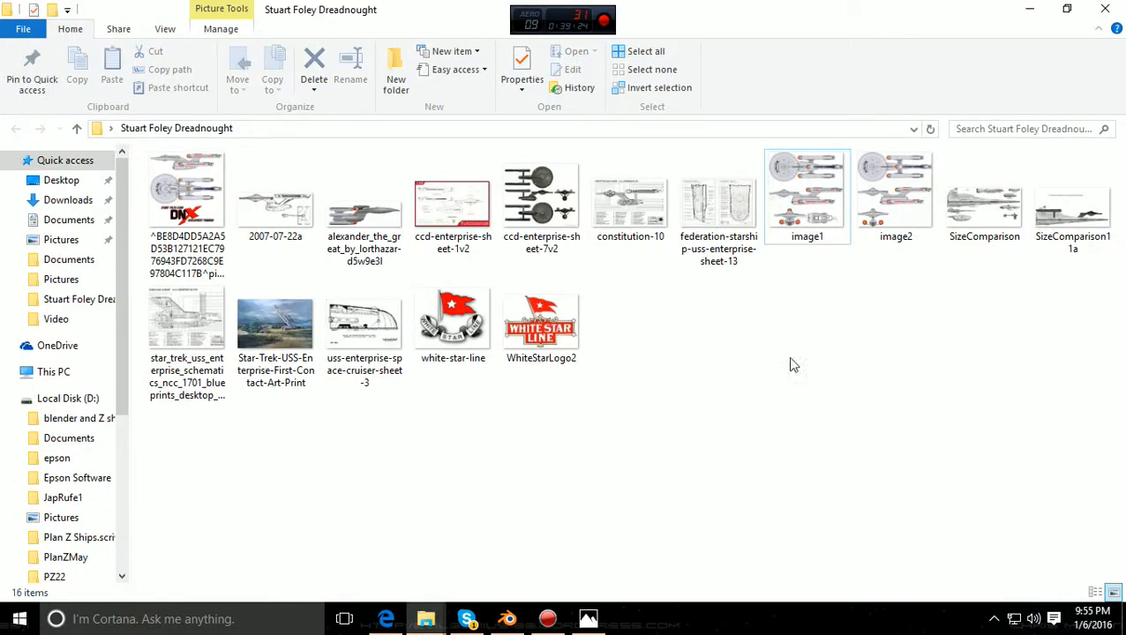
click(813, 214)
double_click(814, 215)
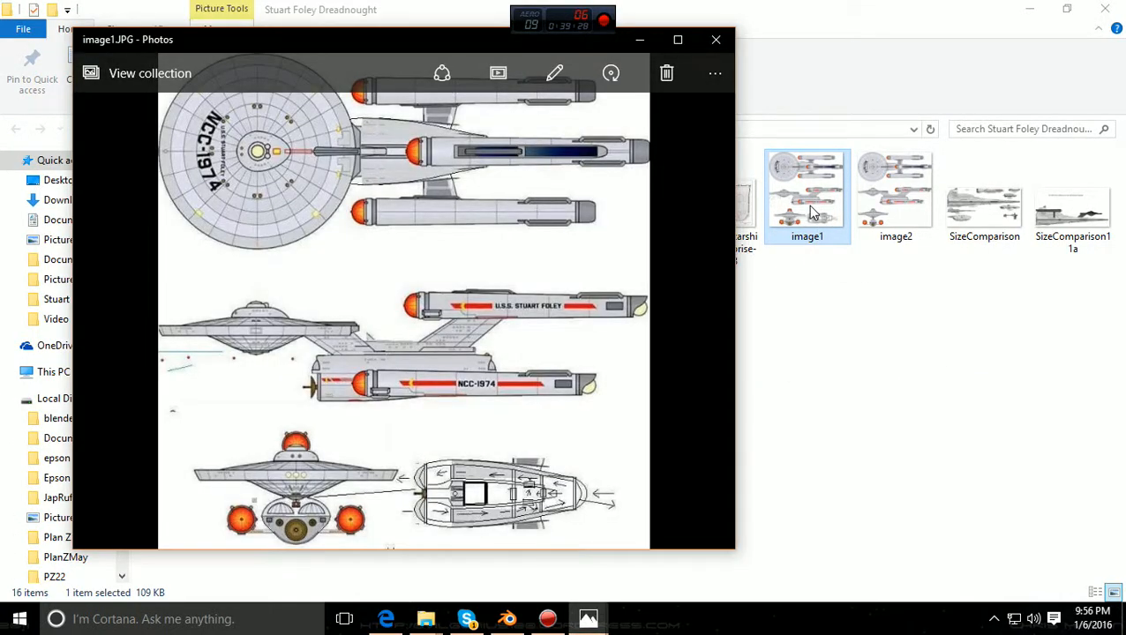
click(679, 42)
Compare image1 with image2, looking at the secondary hull, neck and nacelles in the top, side and front views
scroll(643, 452, down, 1)
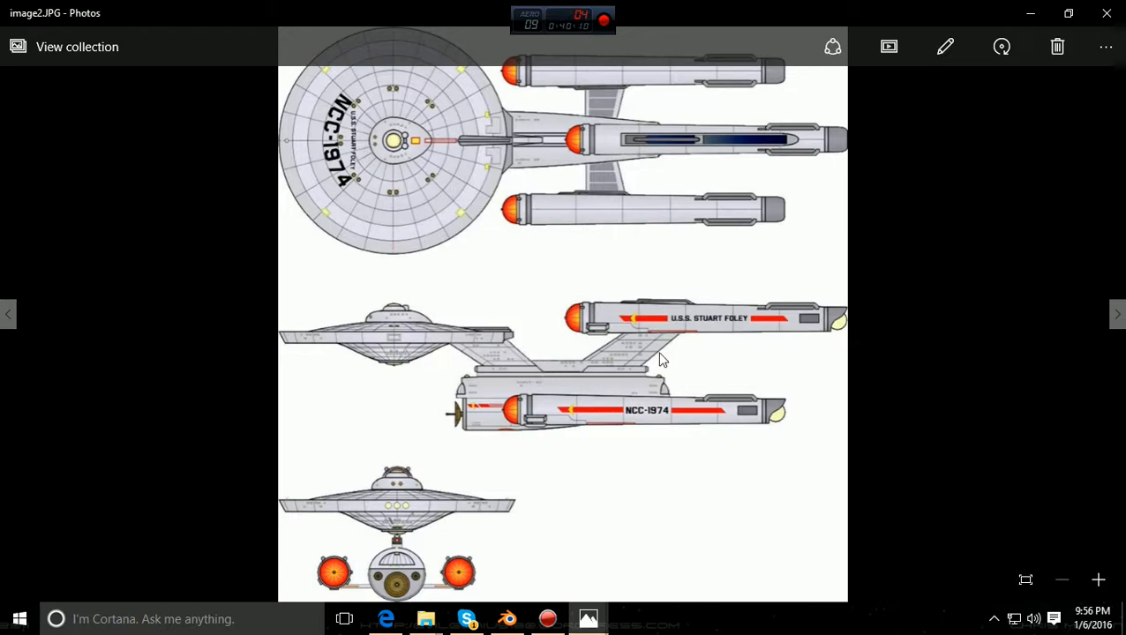
key(Right)
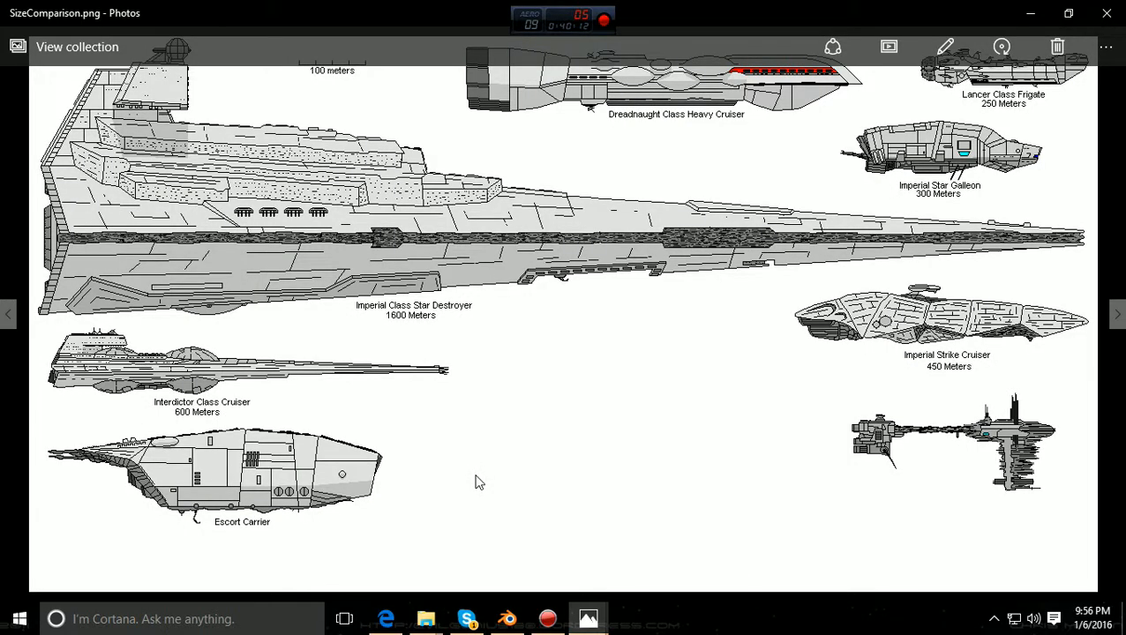
key(Left)
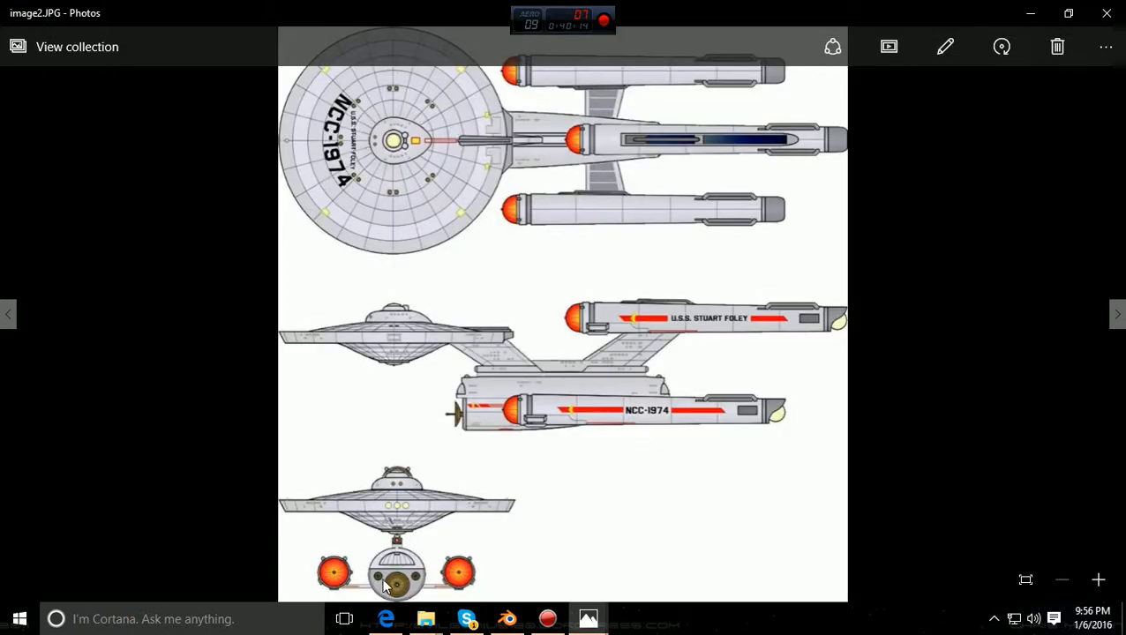
key(Left)
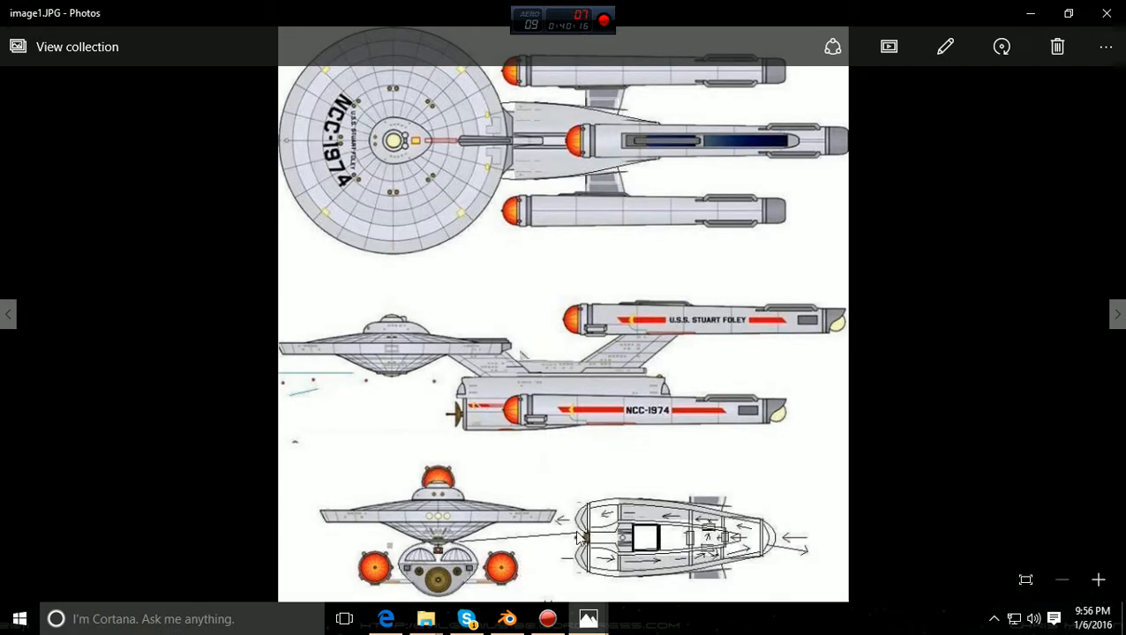
key(Right)
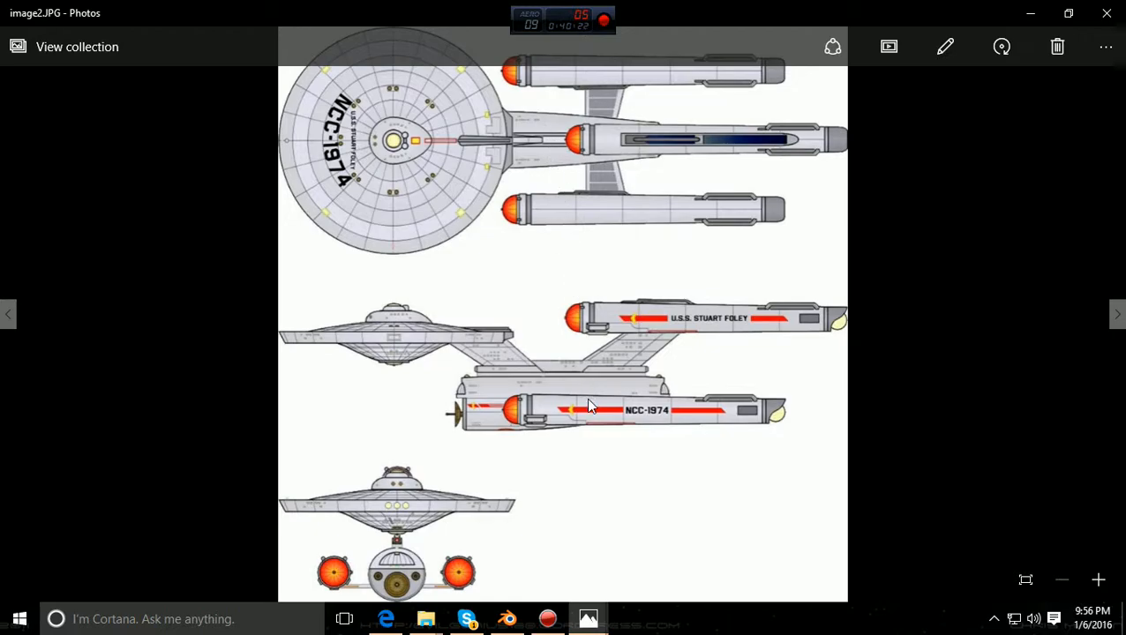
key(Left)
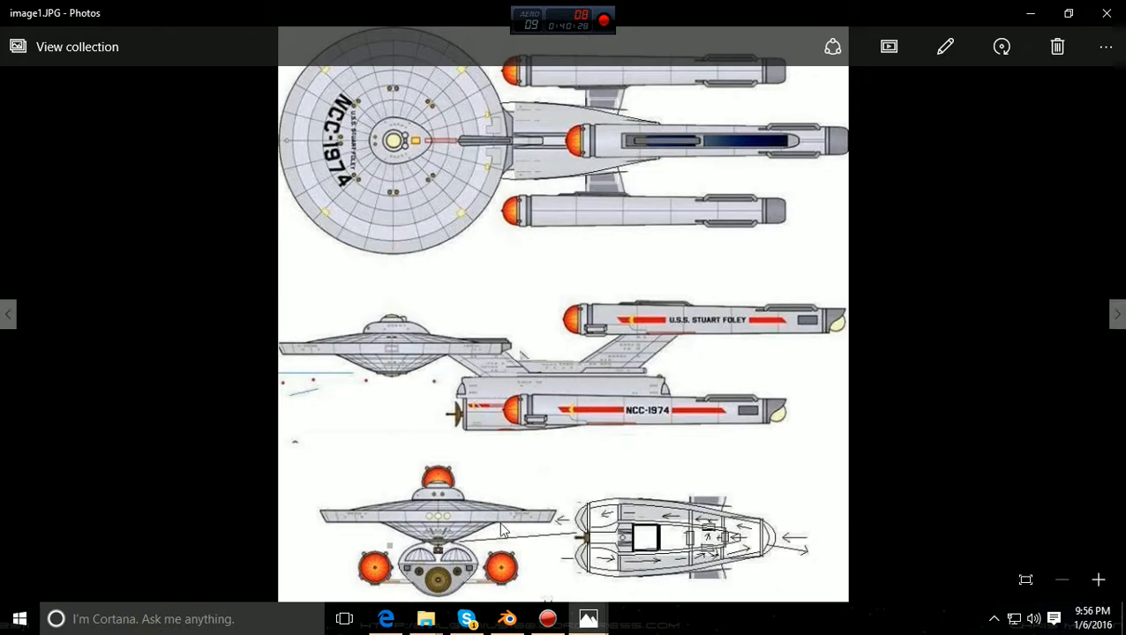
key(Right)
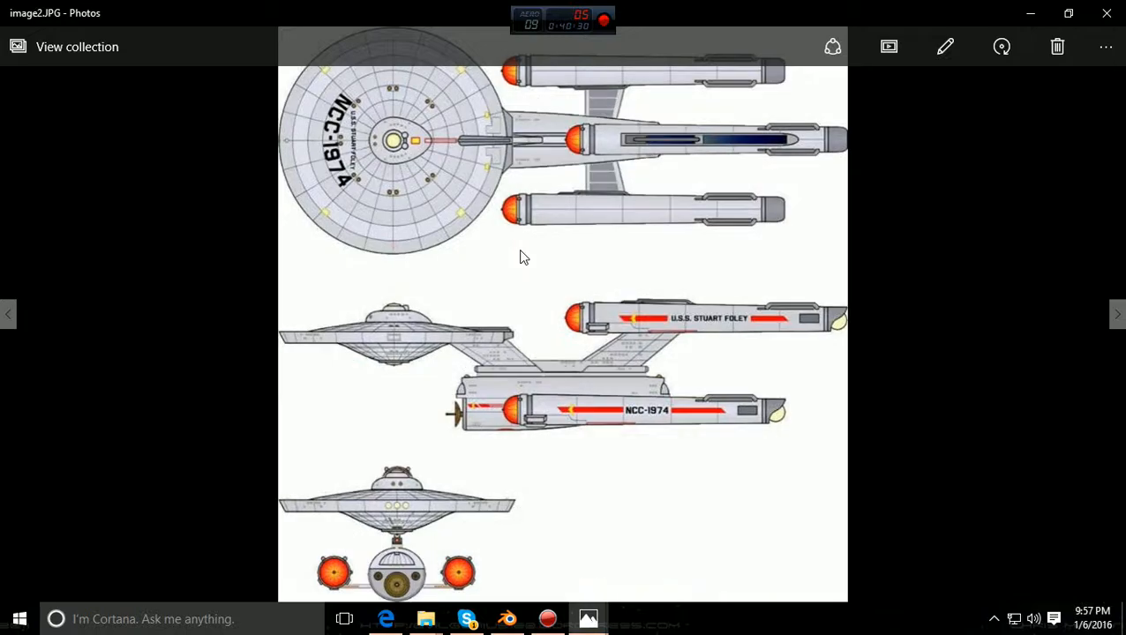
key(Left)
key(Left)
key(Right)
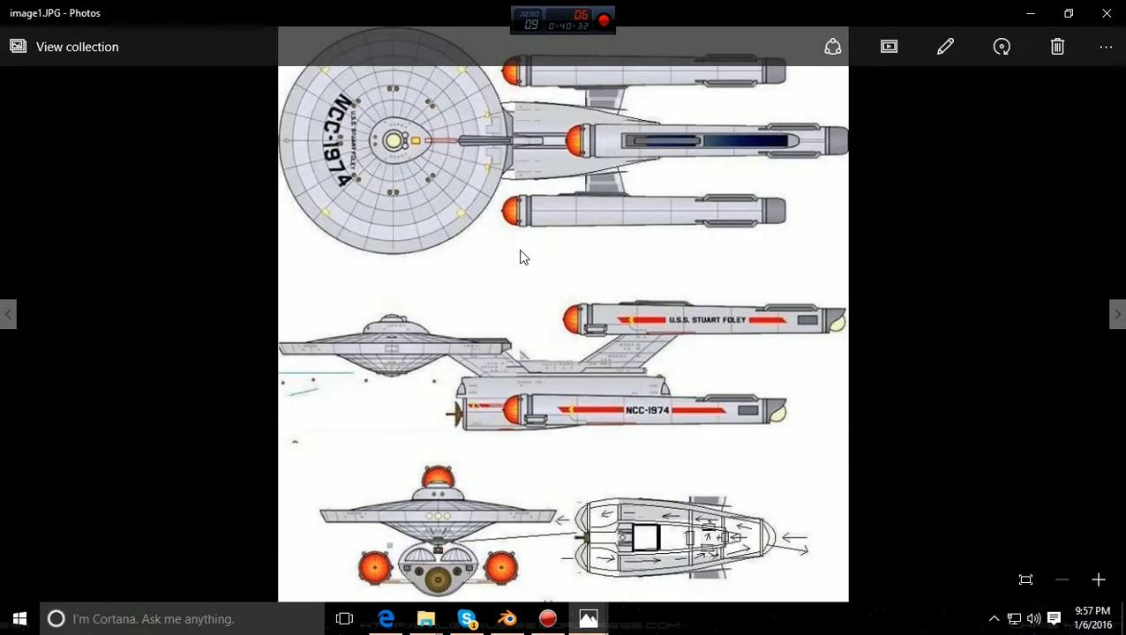
Browse back through the hangar deck, starboard view and 2007-07-22a sheets to the Stuart Foley class DNX sheet
key(Left)
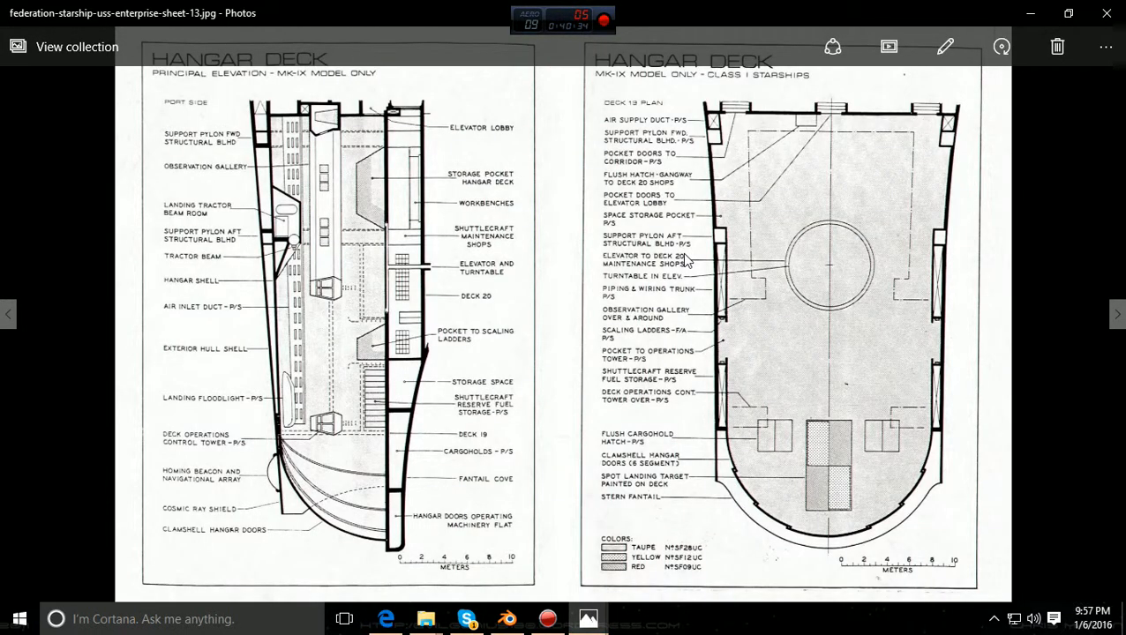
key(Left)
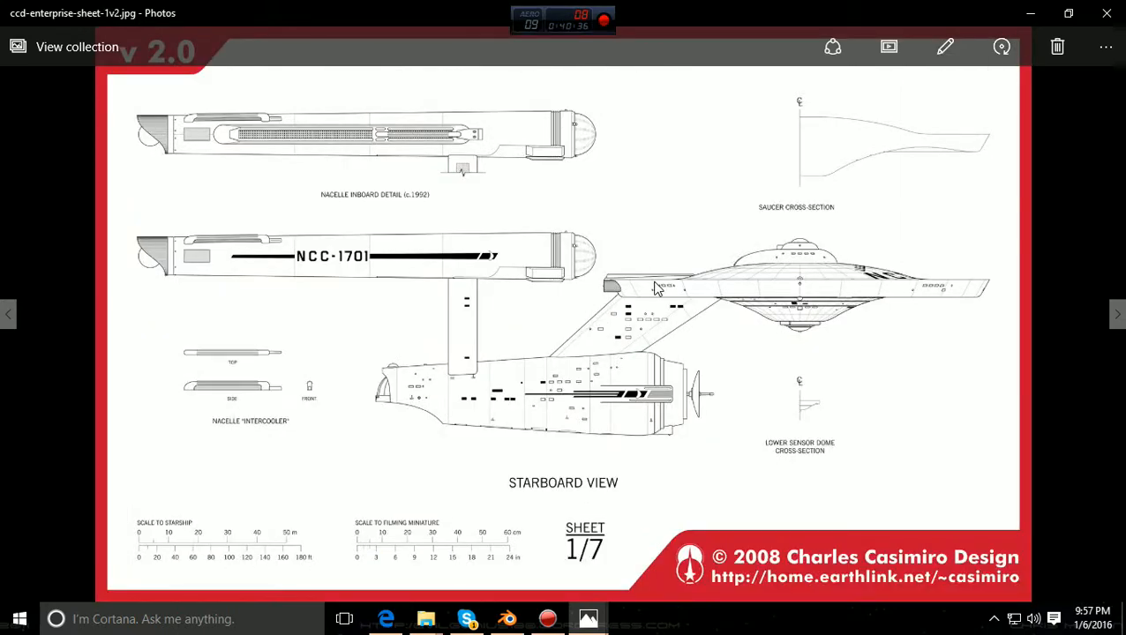
key(Left)
key(Left)
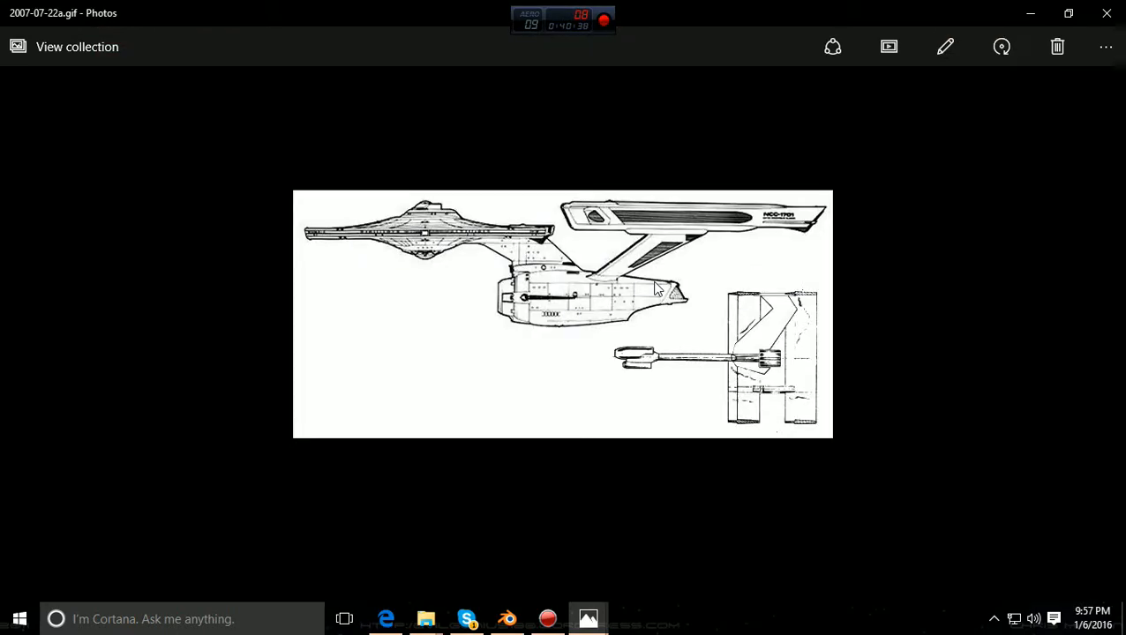
key(Left)
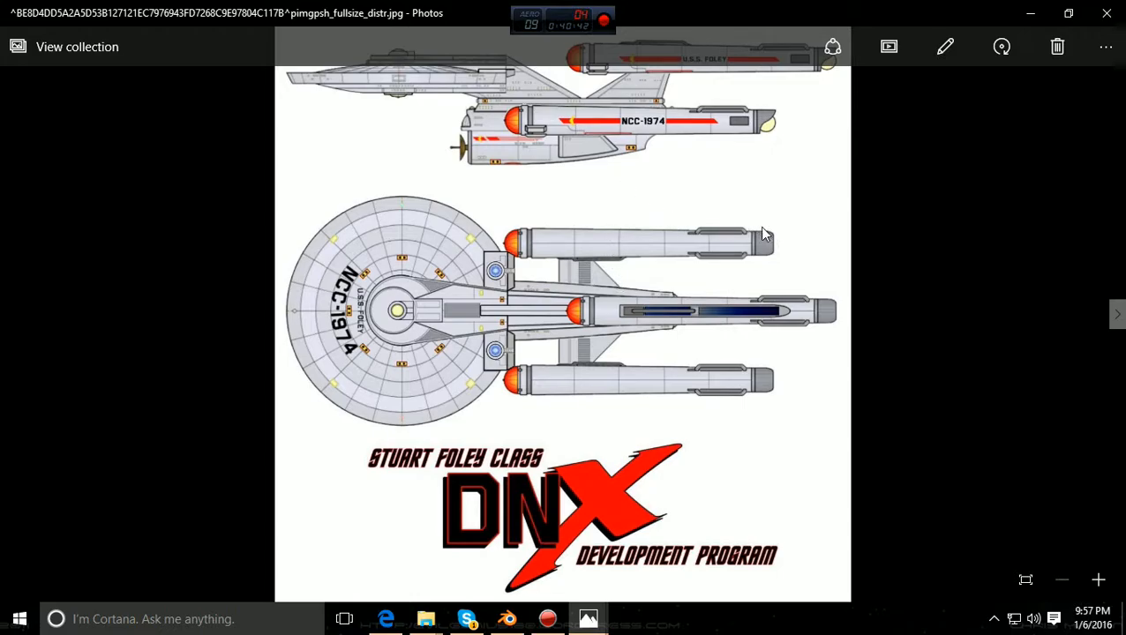
key(Right)
key(Left)
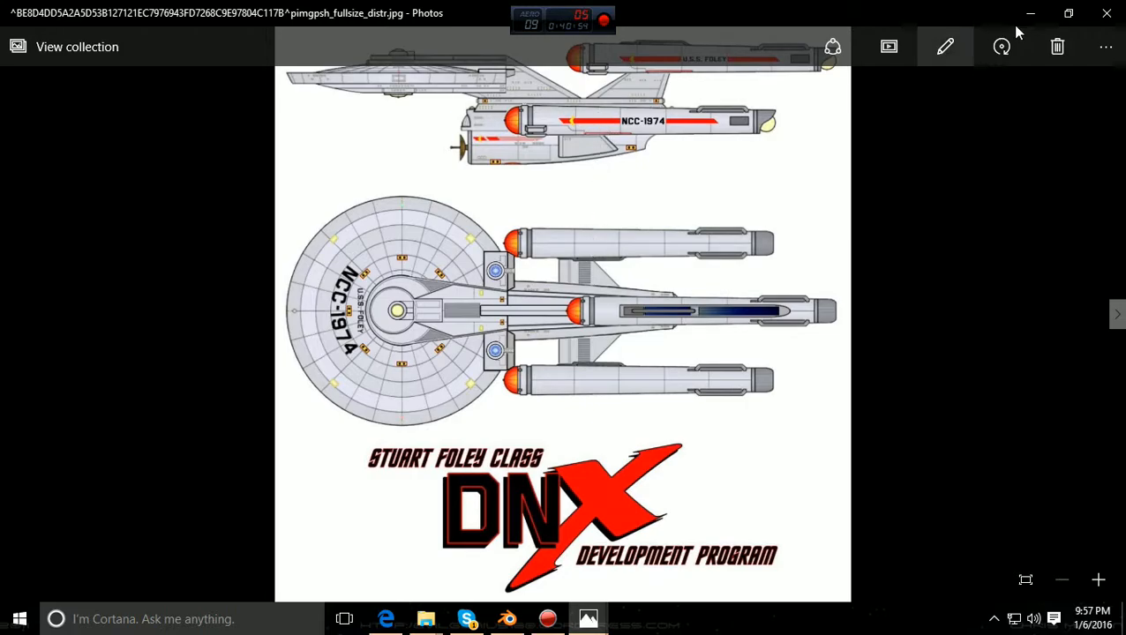
Close the maximized viewer, reopen the DNX sheet from the folder for another look, and close it again
click(1106, 14)
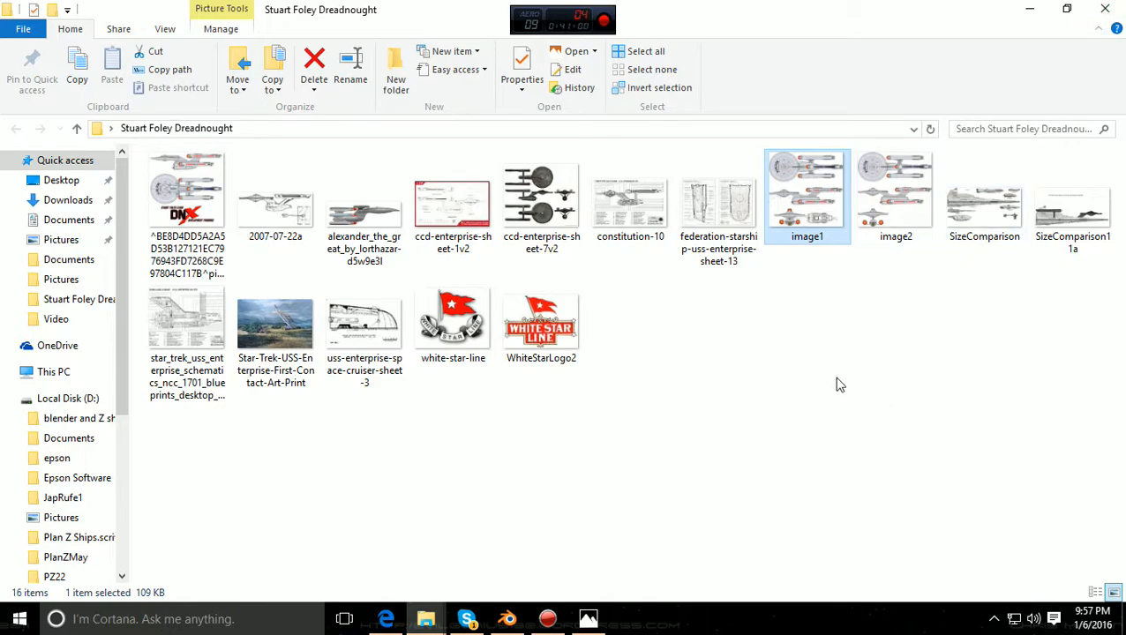
double_click(174, 195)
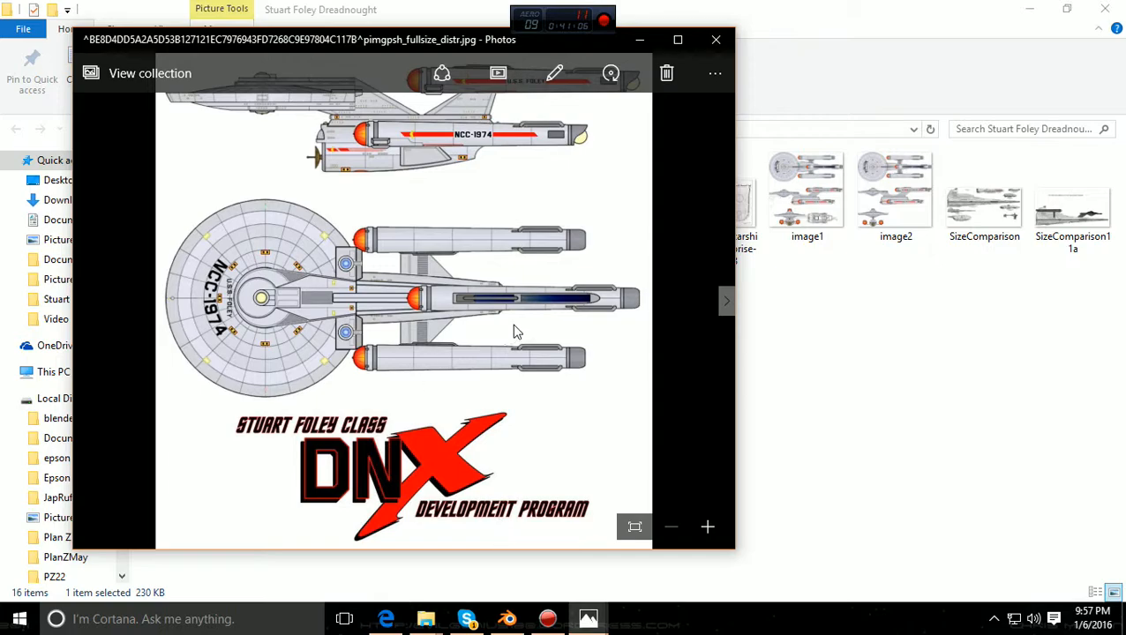
click(715, 39)
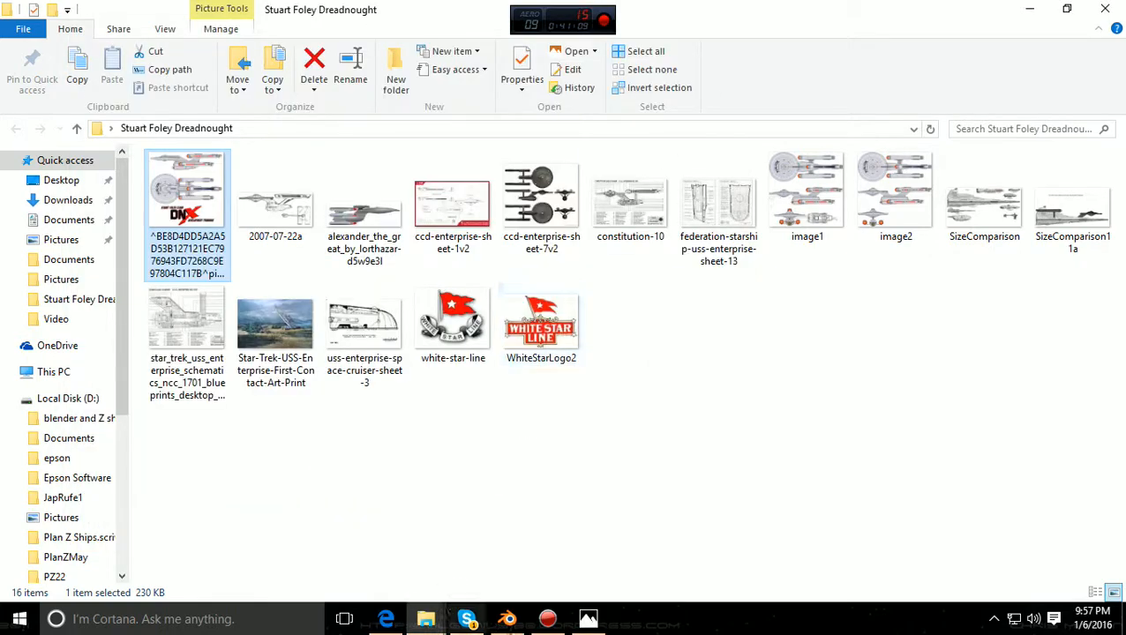
Switch to Blender and examine the modelled saucer, neck and secondary hull over the Enterprise blueprint in front orthographic view
click(505, 623)
middle_drag(696, 444, 617, 464)
key(KP_3)
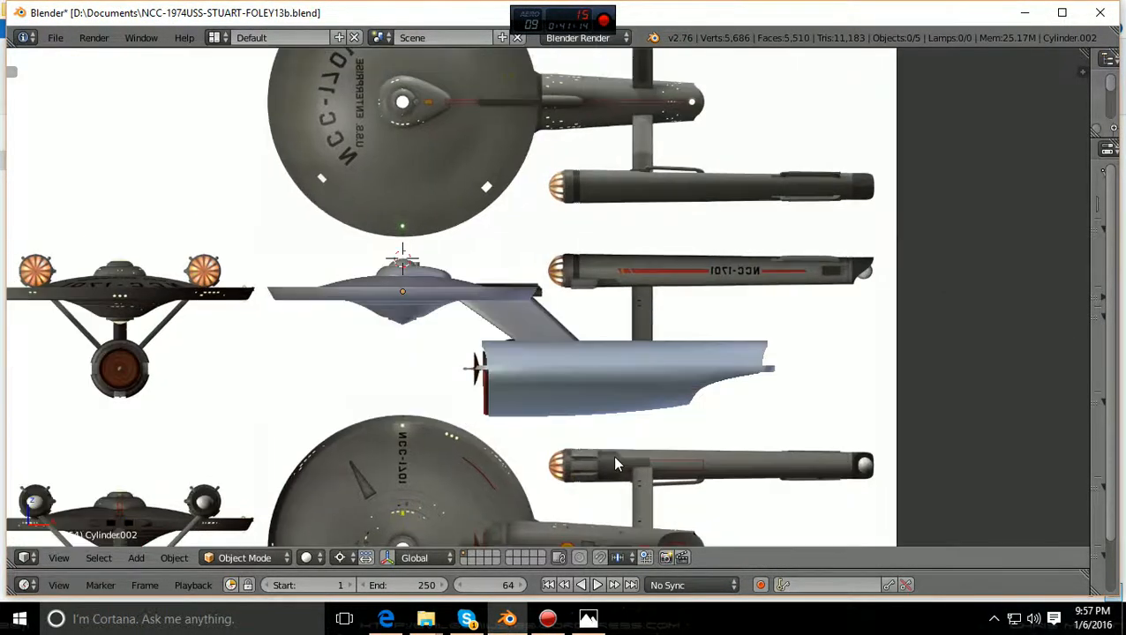
key(KP_1)
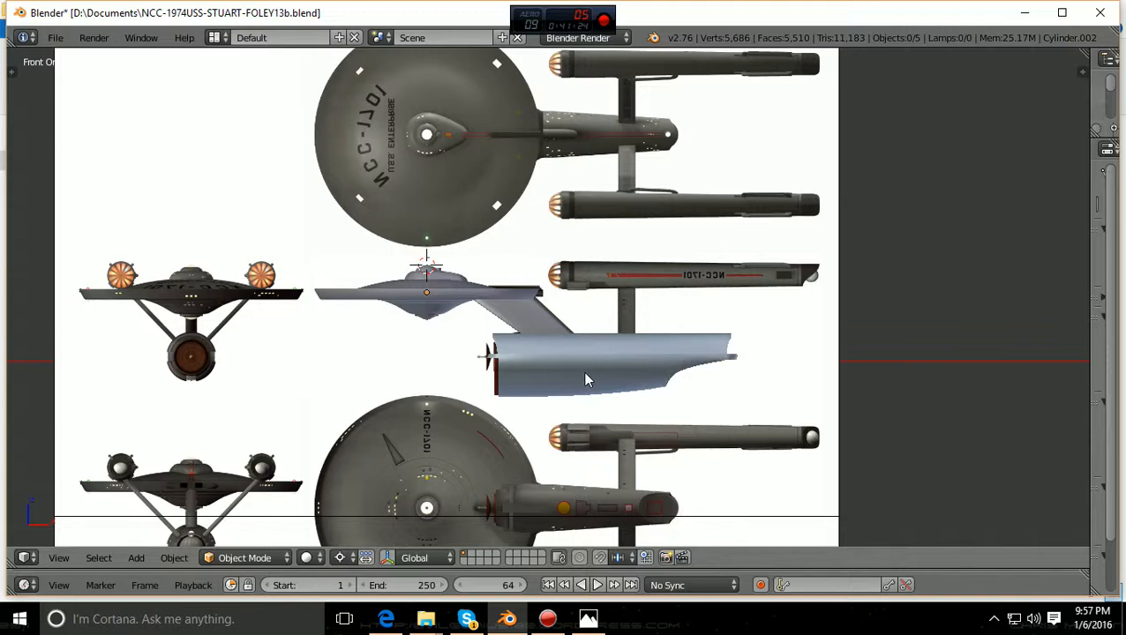
scroll(587, 378, down, 1)
middle_drag(589, 376, 589, 451)
scroll(692, 394, up, 2)
key(KP_1)
scroll(666, 437, up, 1)
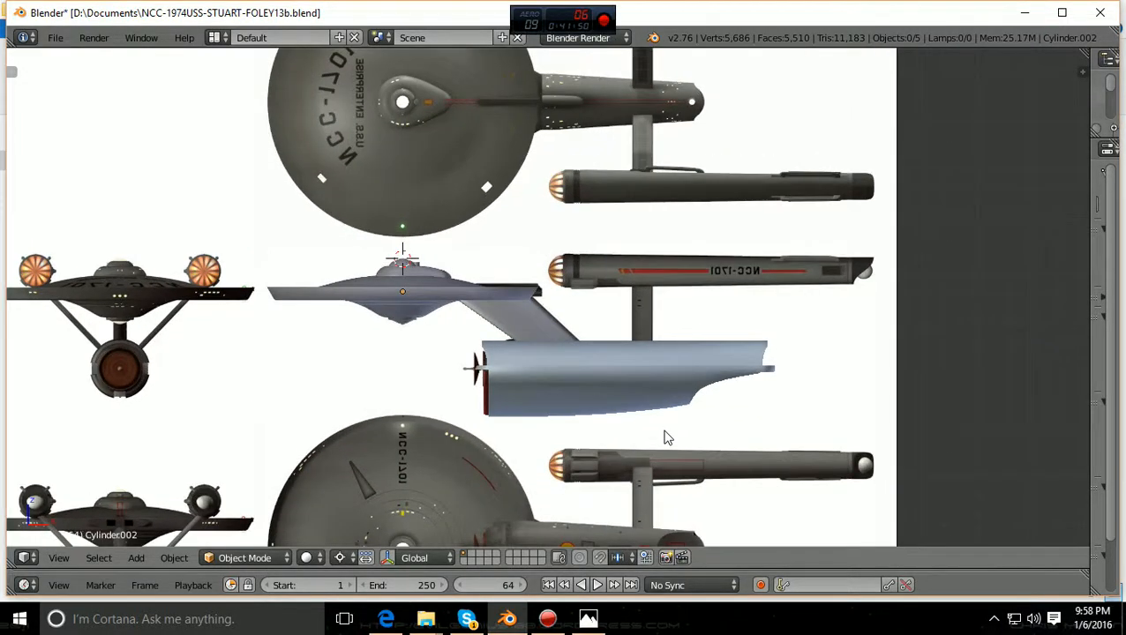
Compare the modelled secondary hull with the nacelles and pylons across all views of the background blueprint
scroll(666, 437, down, 2)
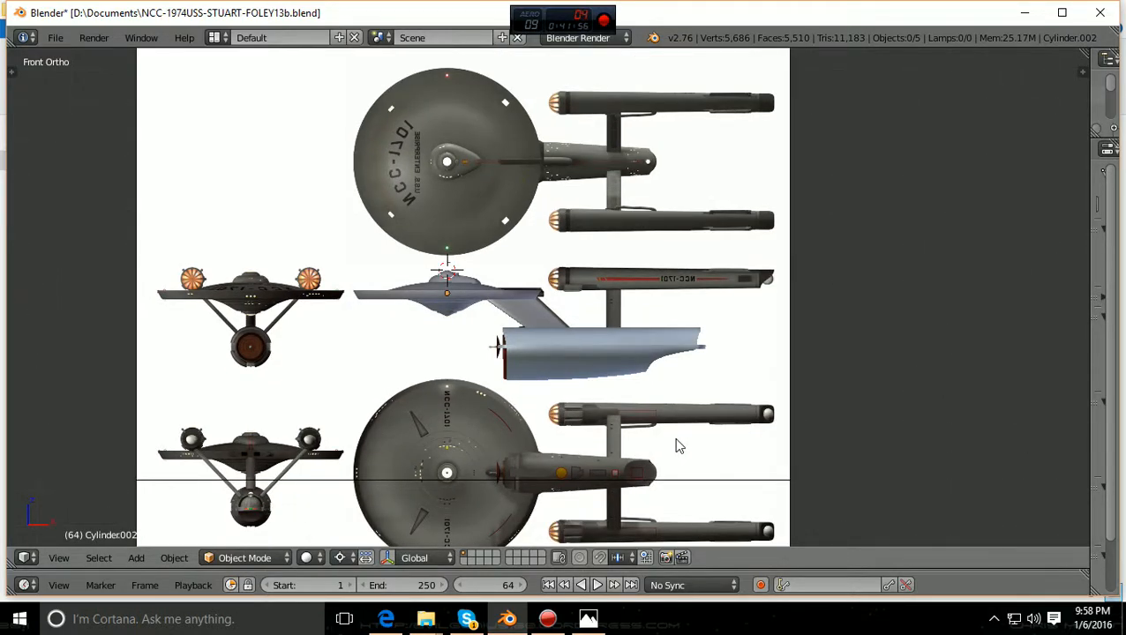
scroll(678, 442, down, 1)
scroll(686, 436, up, 2)
scroll(677, 434, down, 1)
scroll(728, 344, up, 1)
scroll(668, 331, down, 2)
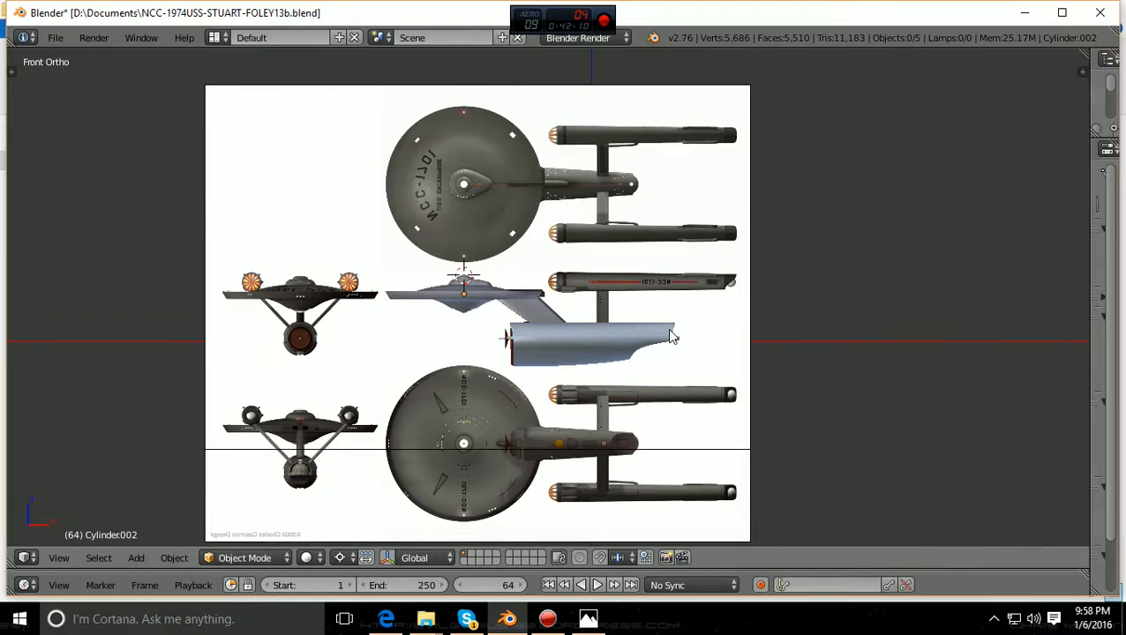
scroll(671, 336, up, 1)
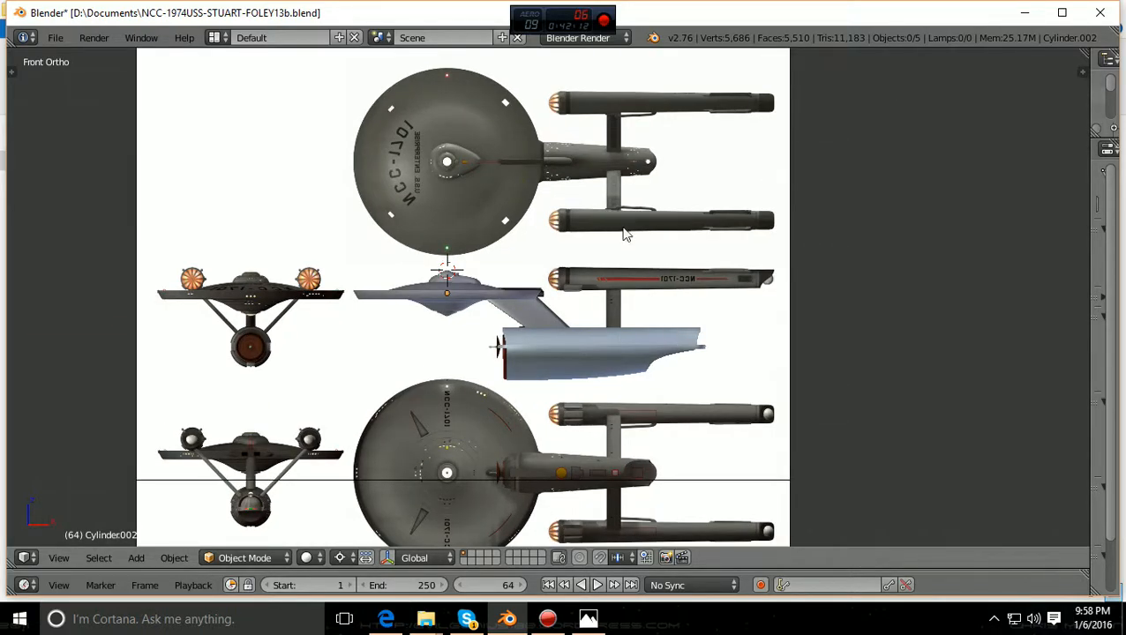
scroll(653, 282, down, 2)
scroll(654, 284, up, 1)
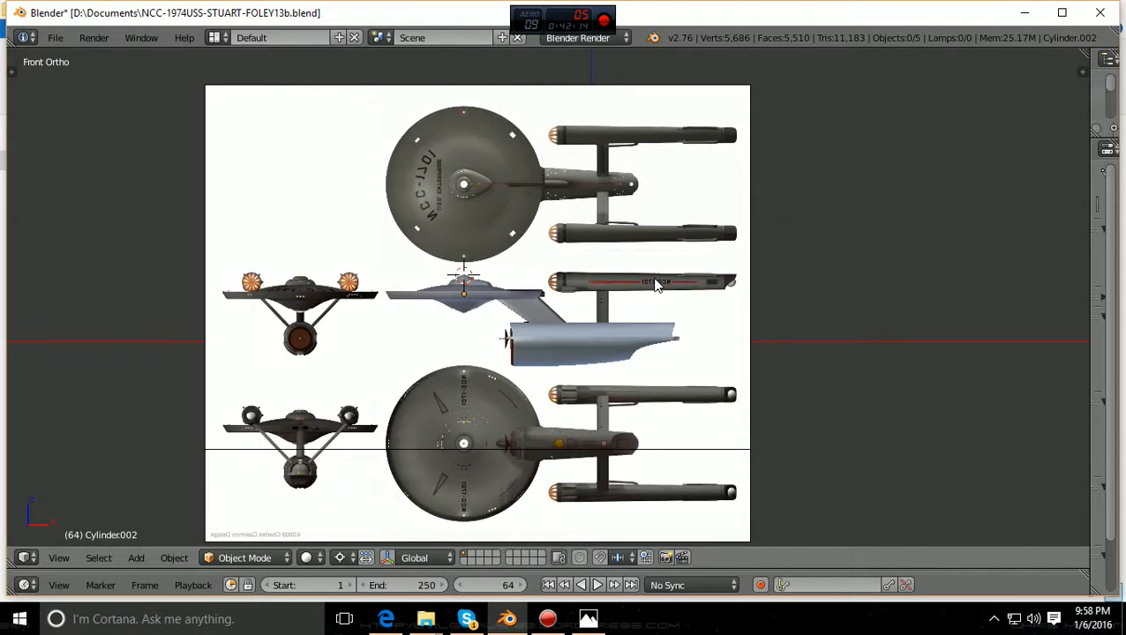